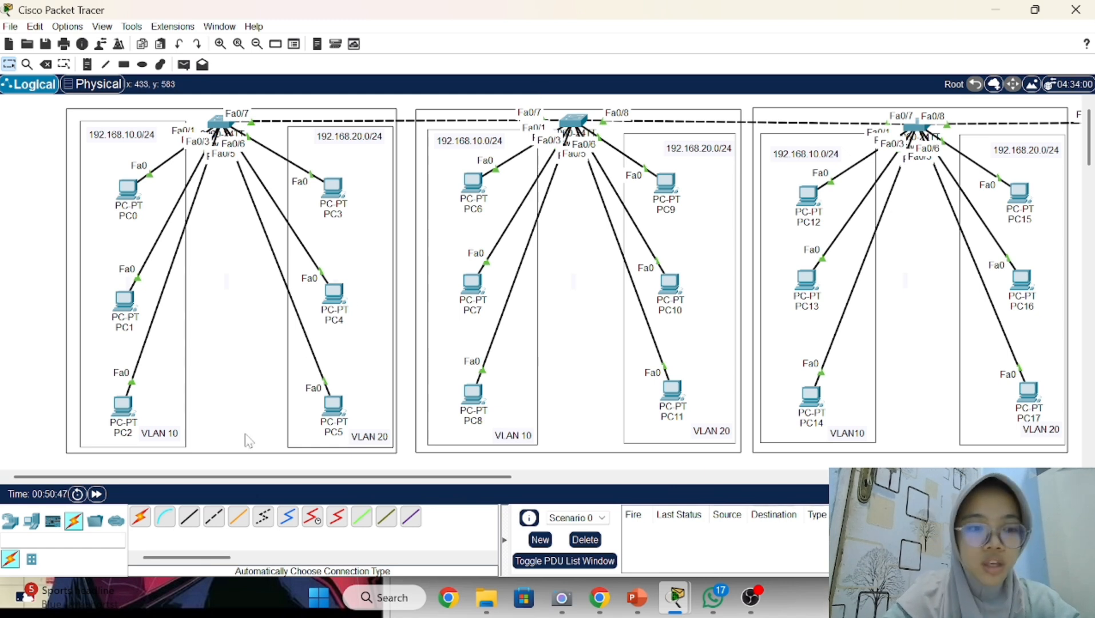
- Place a 2811 router in the empty area below the first switch's network box
scroll(244, 443, down, 1)
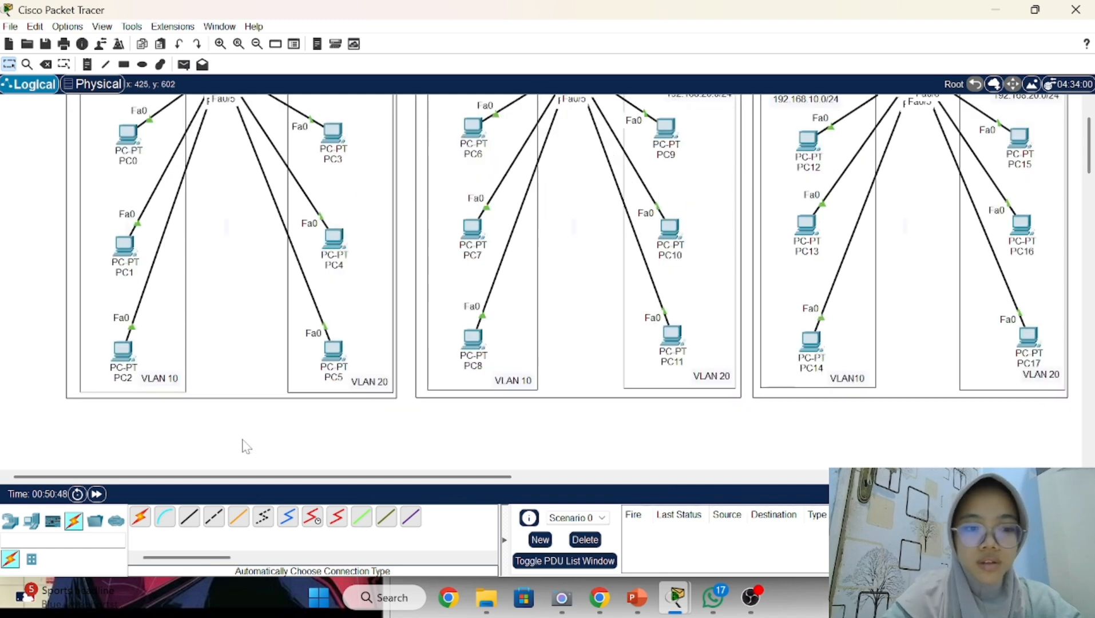
click(12, 520)
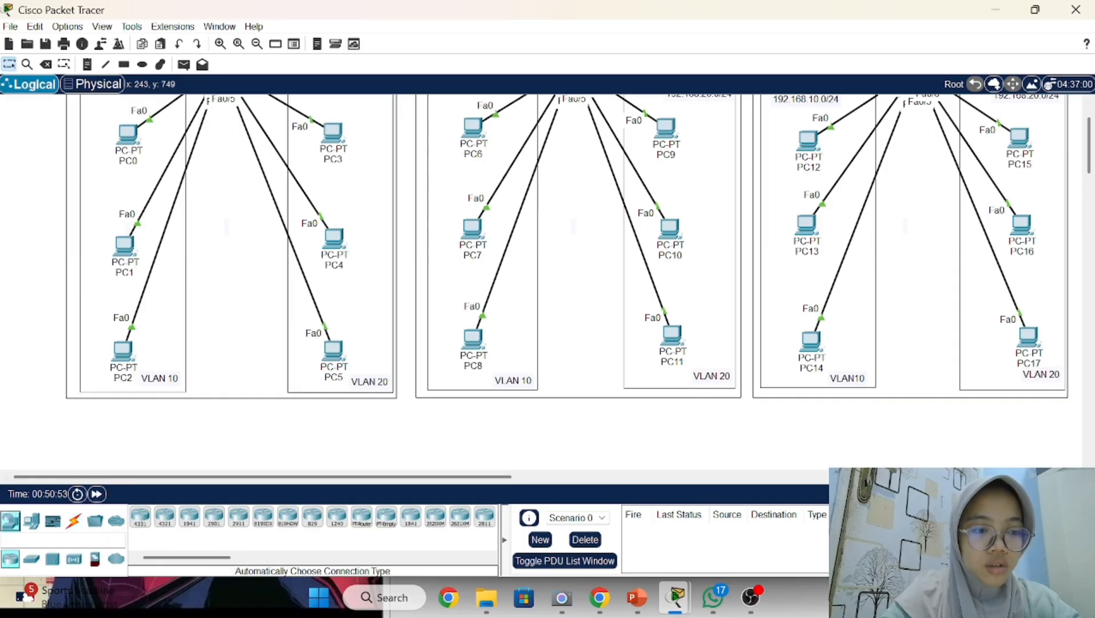
drag(192, 560, 265, 559)
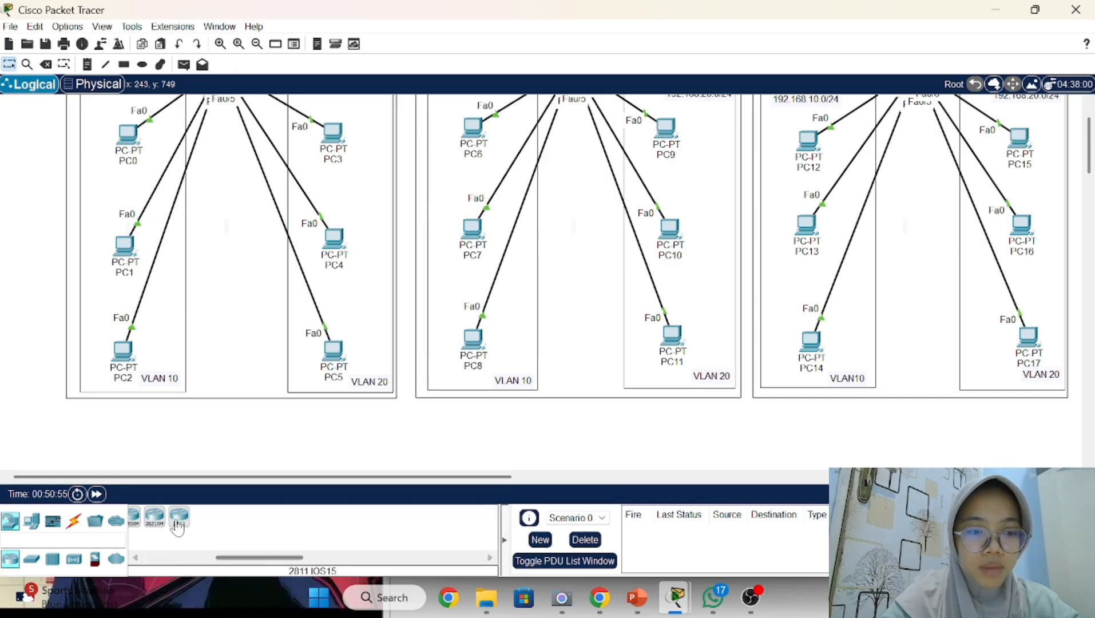
click(203, 426)
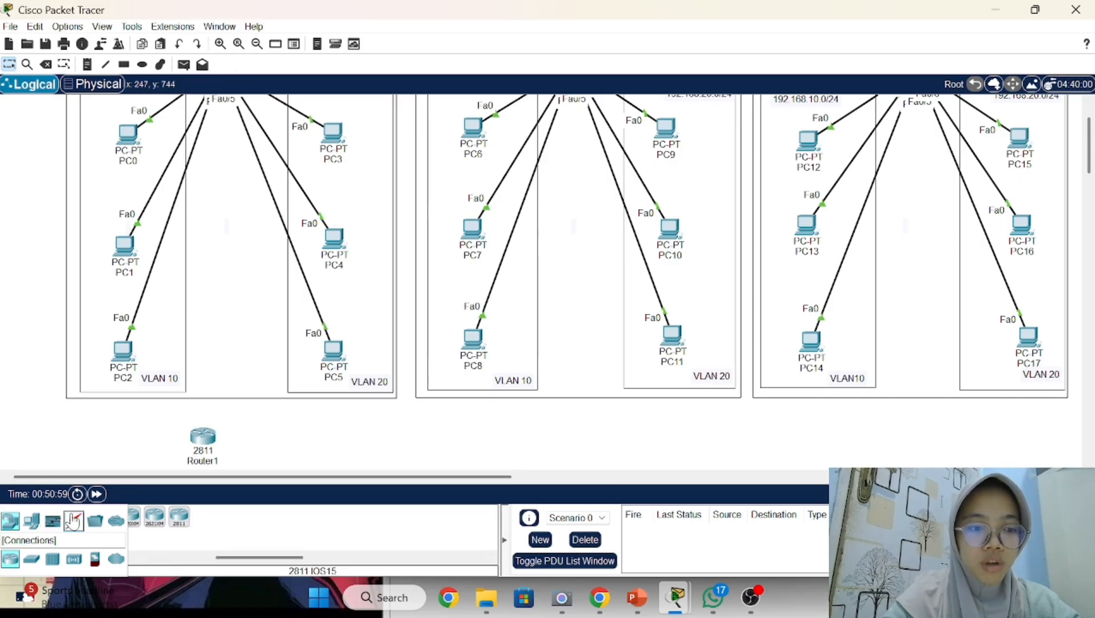
- Connect the new 2811 router to the first network's switch using the automatically chosen connection type
click(73, 521)
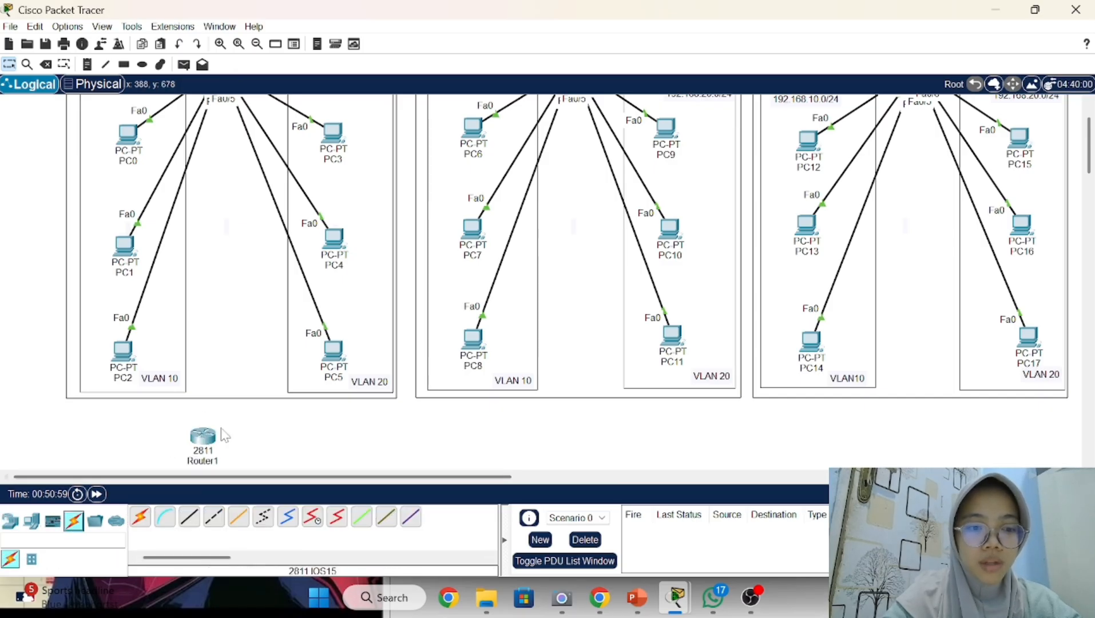
click(140, 517)
click(203, 434)
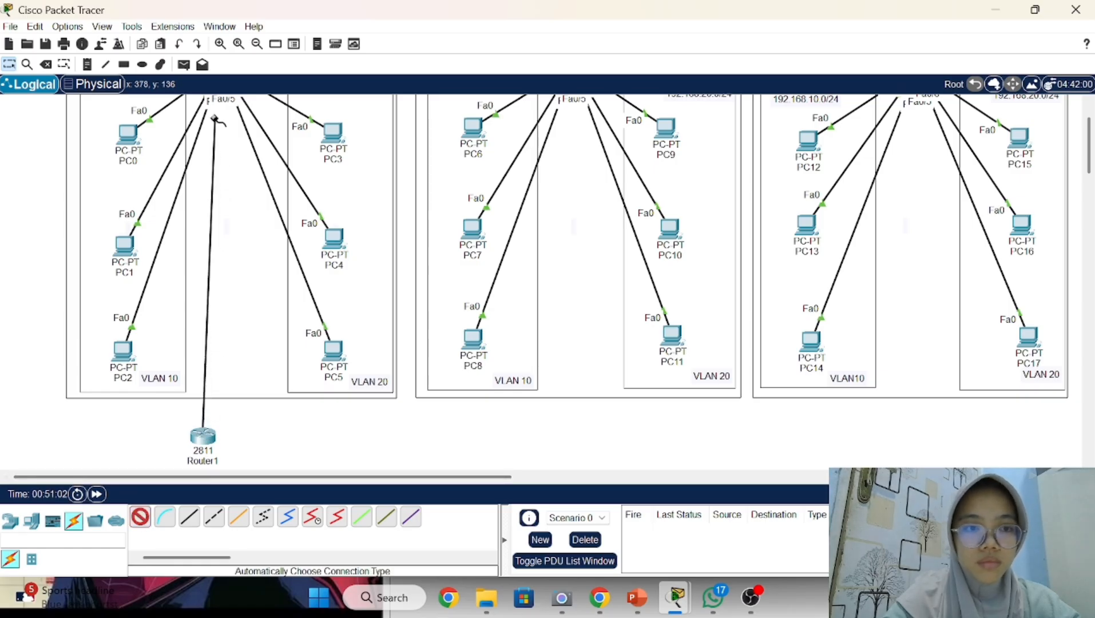
scroll(215, 119, up, 2)
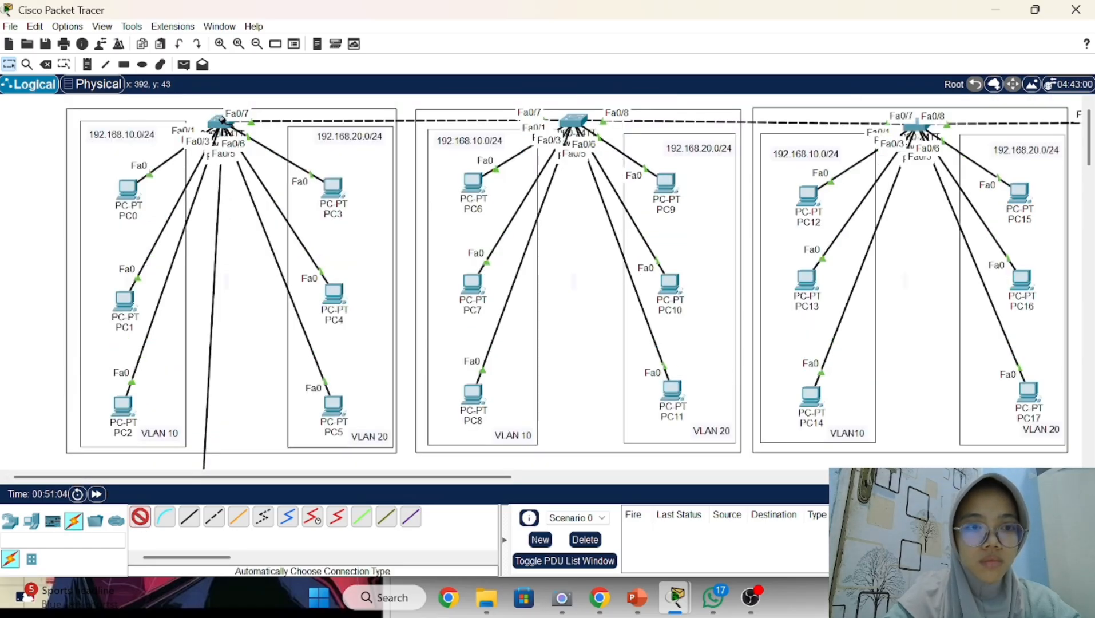
click(220, 122)
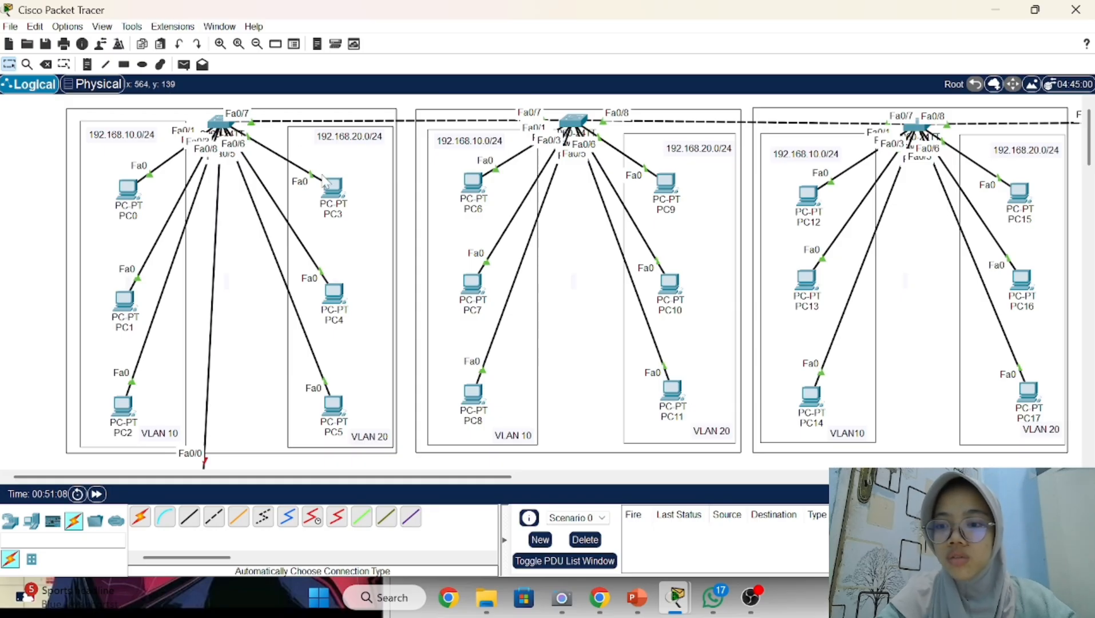
scroll(354, 286, down, 2)
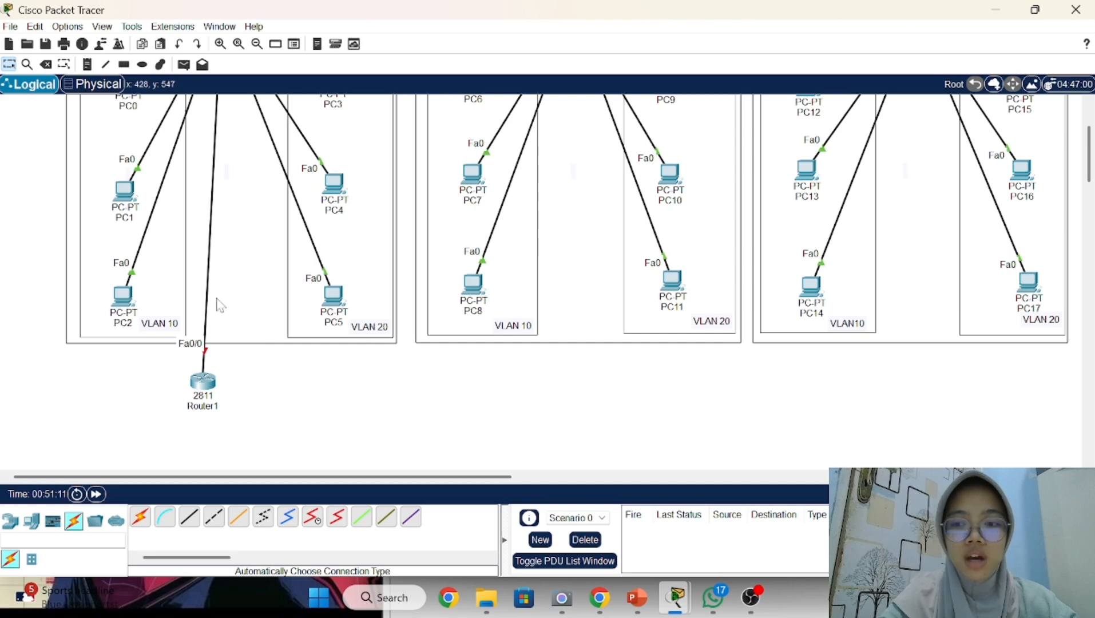
scroll(212, 266, up, 2)
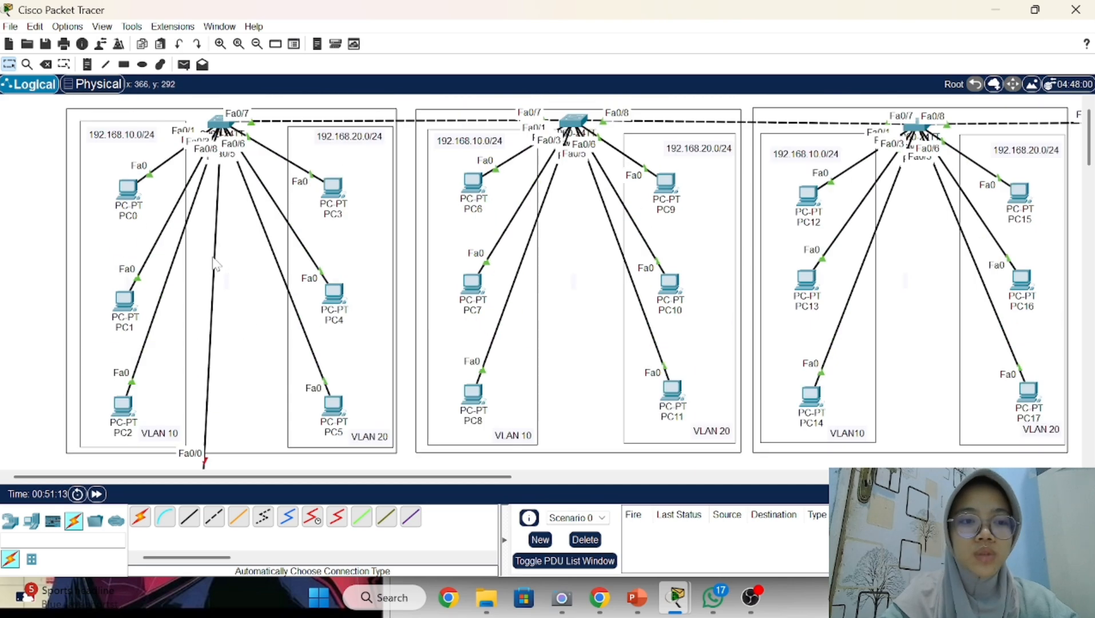
- Place a text note beside the router with the first line "VLAN 1= 192.168.1.0/24"
scroll(324, 272, down, 3)
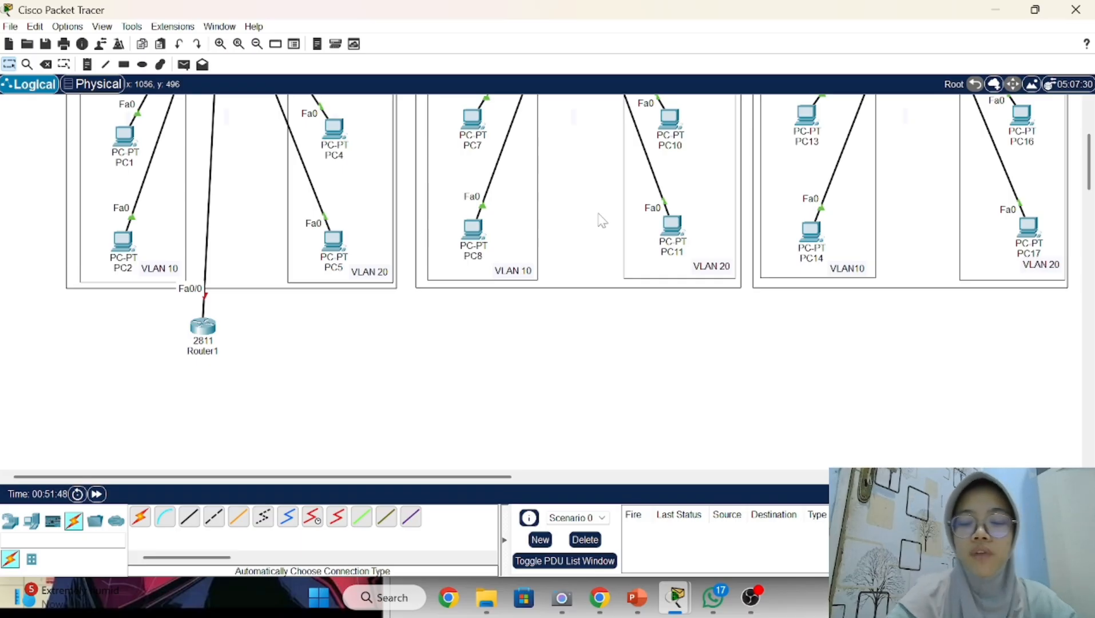
click(87, 64)
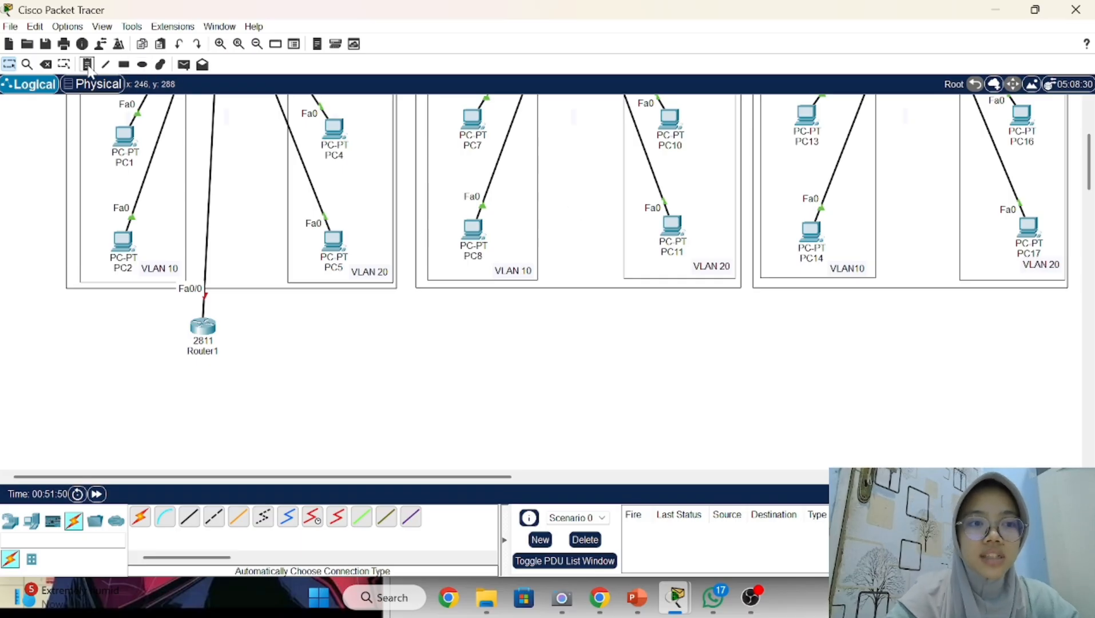
click(283, 317)
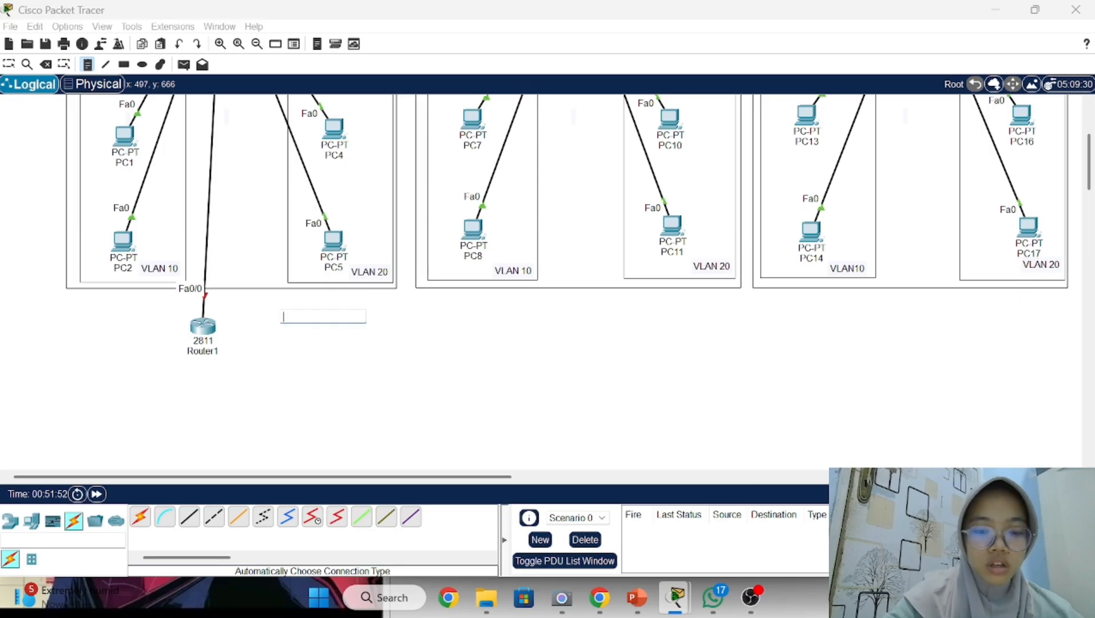
text(VLAN)
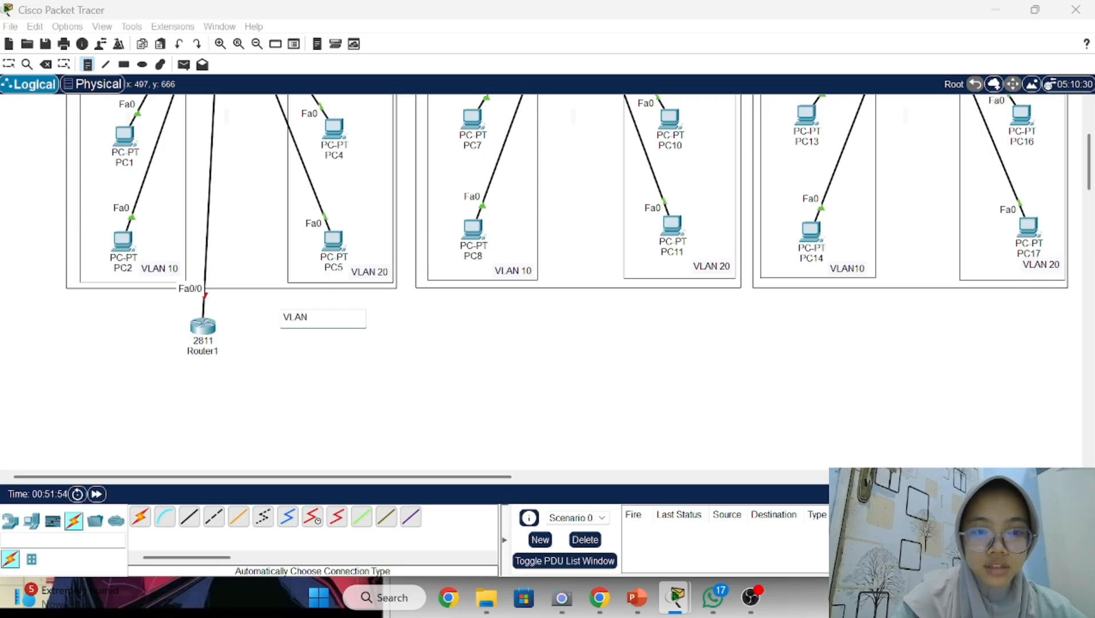
text( 1= 1)
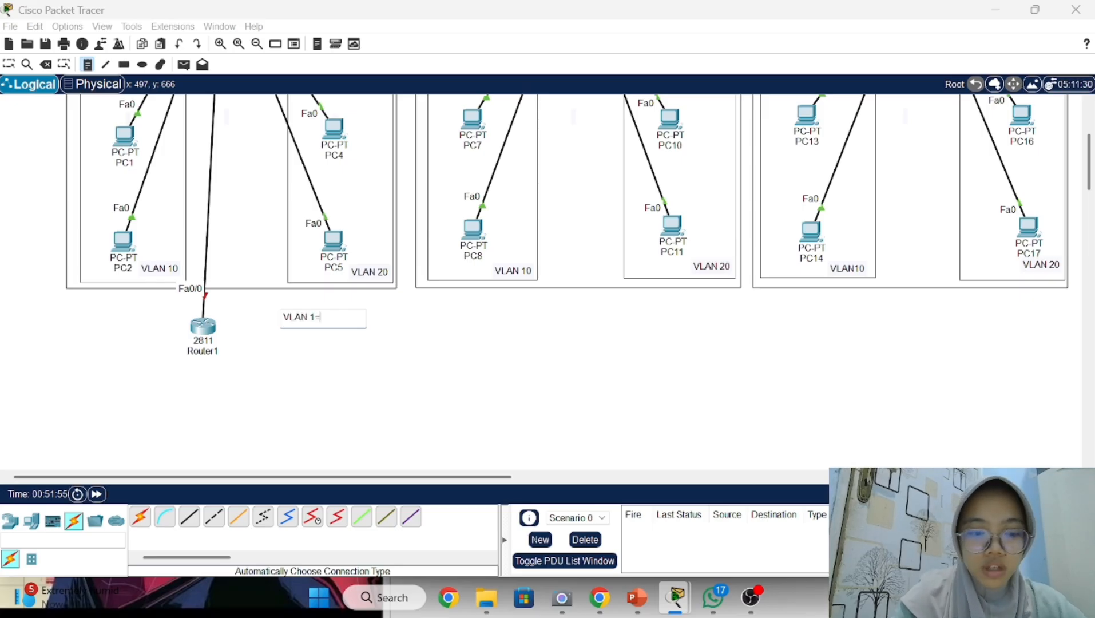
text(92.168)
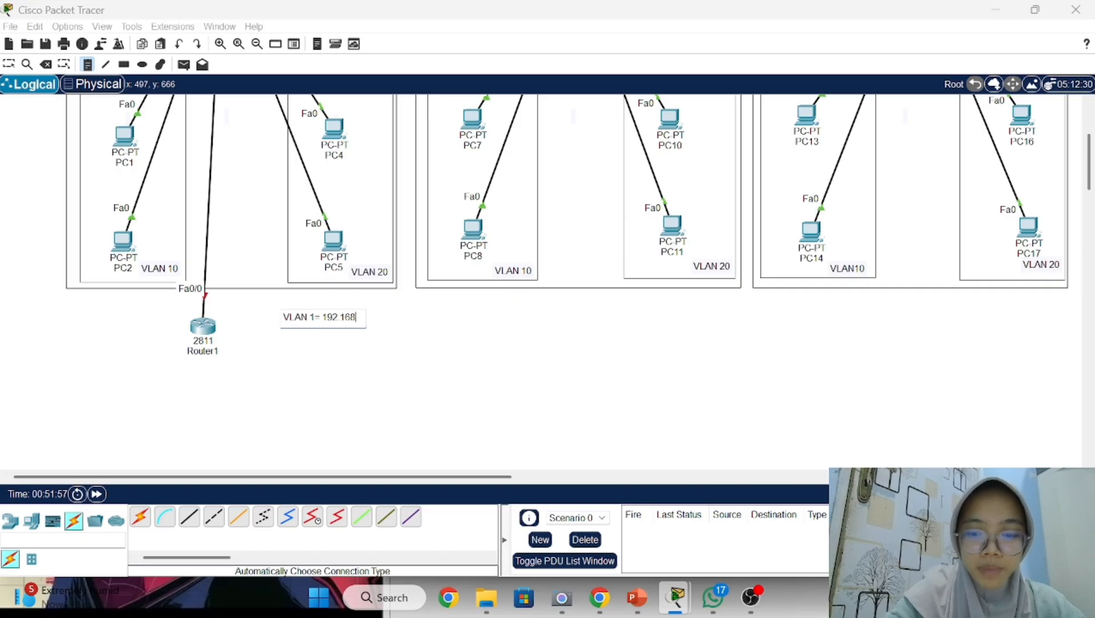
text(.1)
text(.0/2)
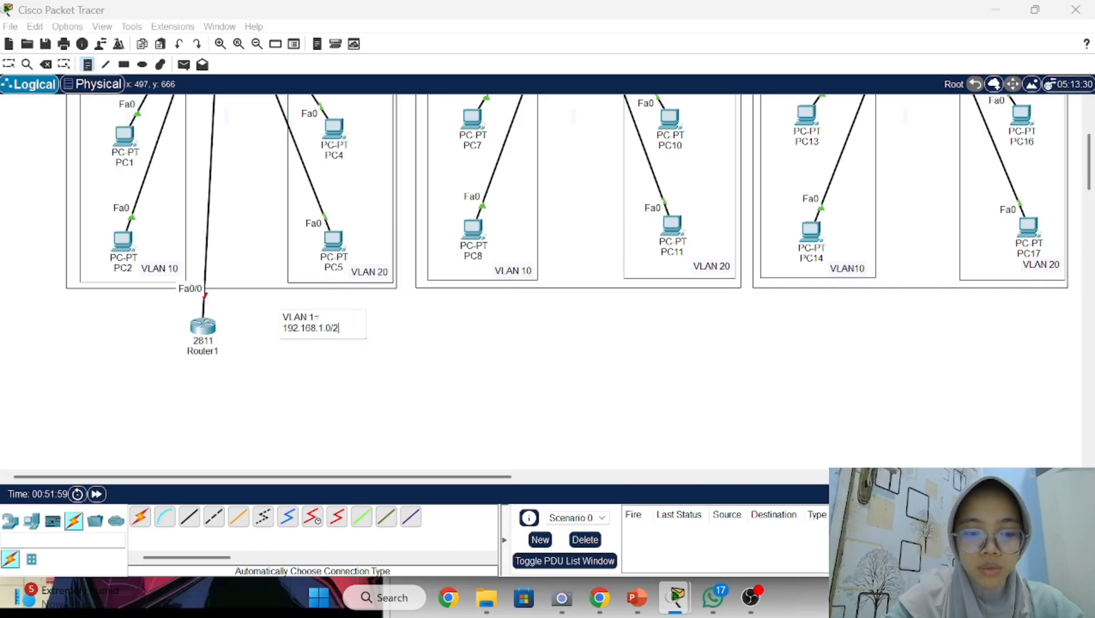
text(4 VL)
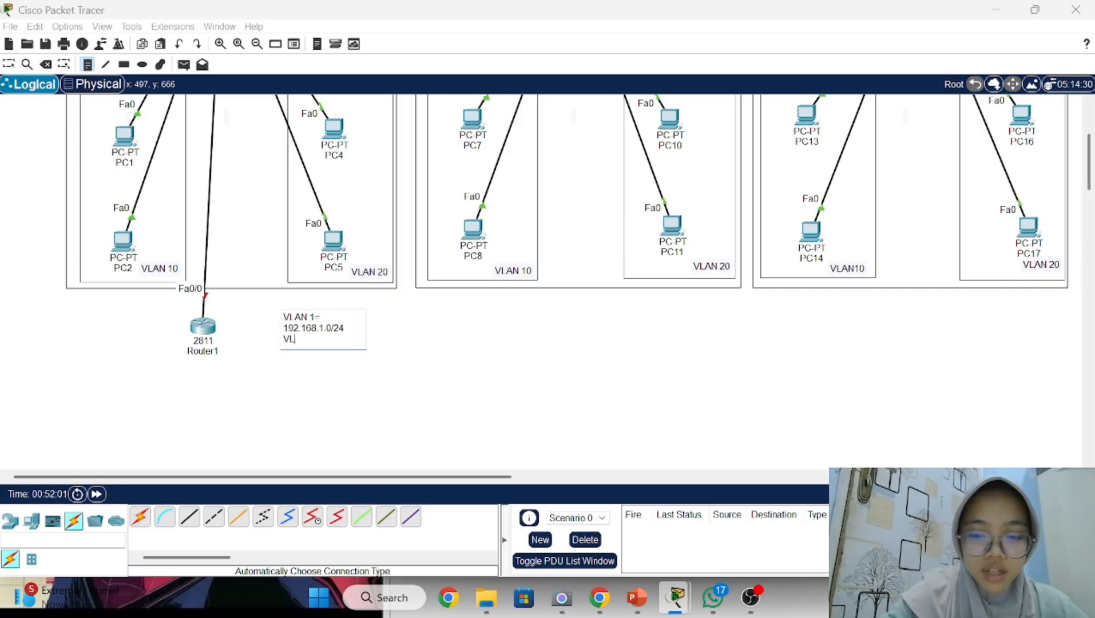
- Write the note's second line as "VLAN 10= 192.168.10.0/24"
text(AN)
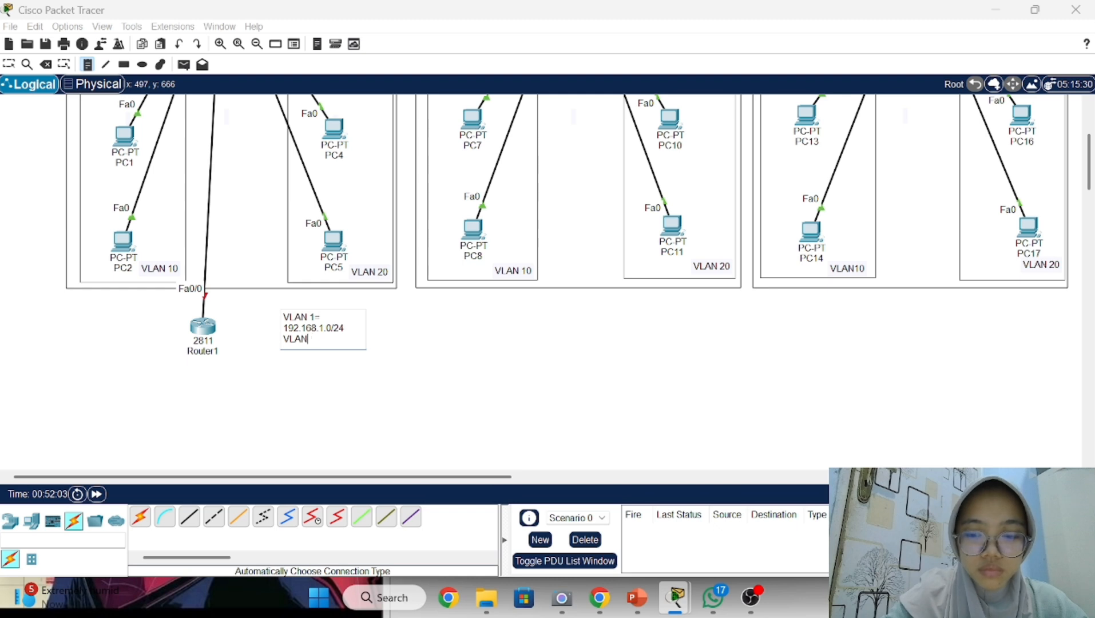
text( 10=)
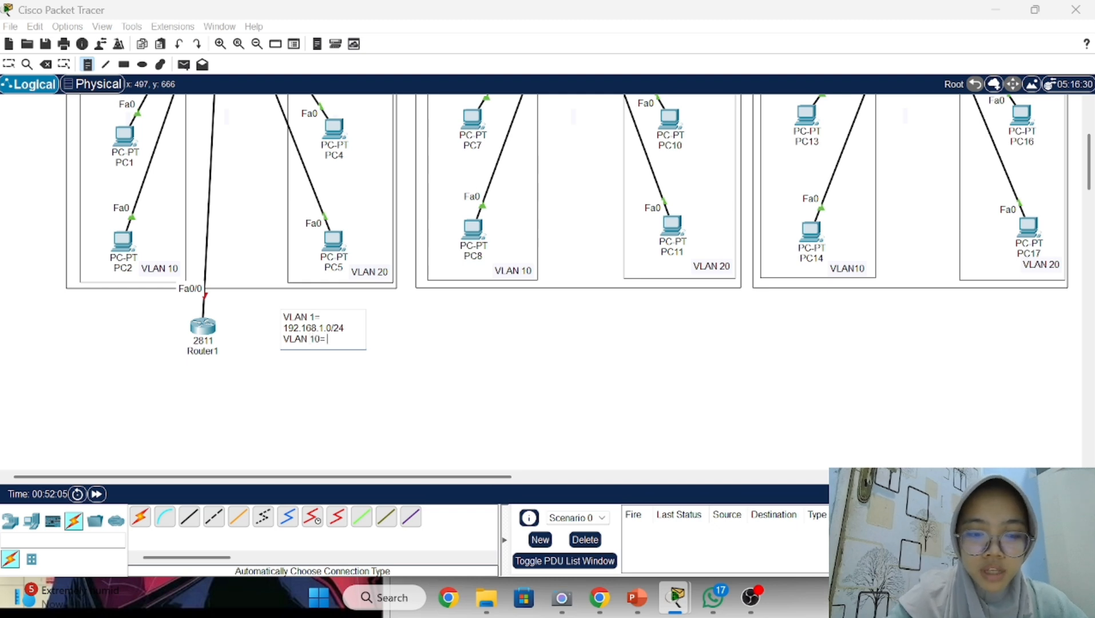
text( 1)
text(92.1)
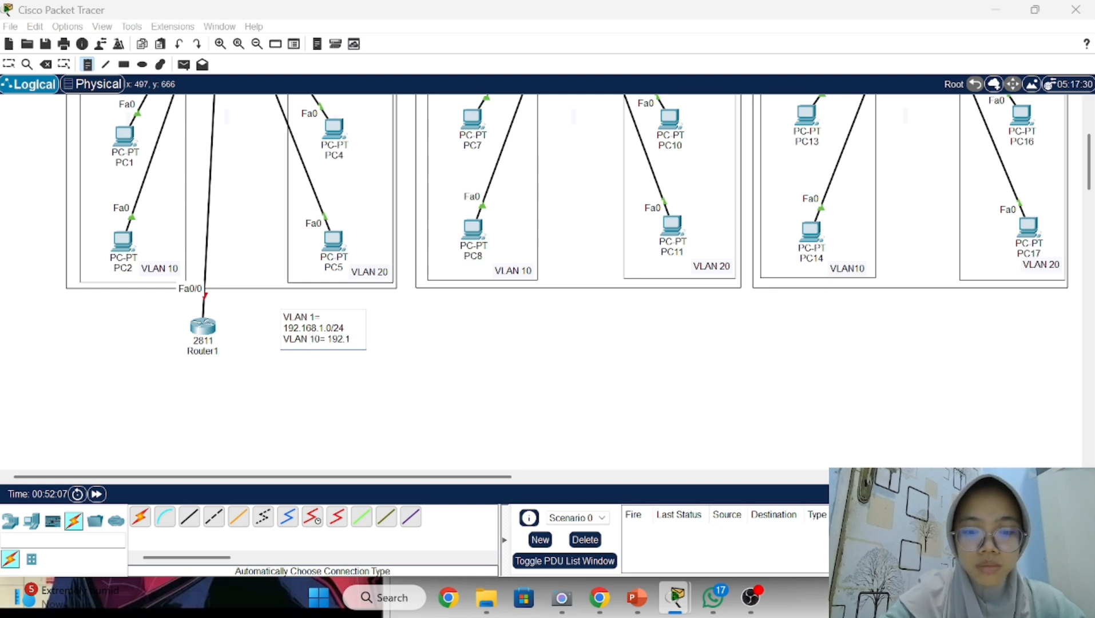
text(68.1)
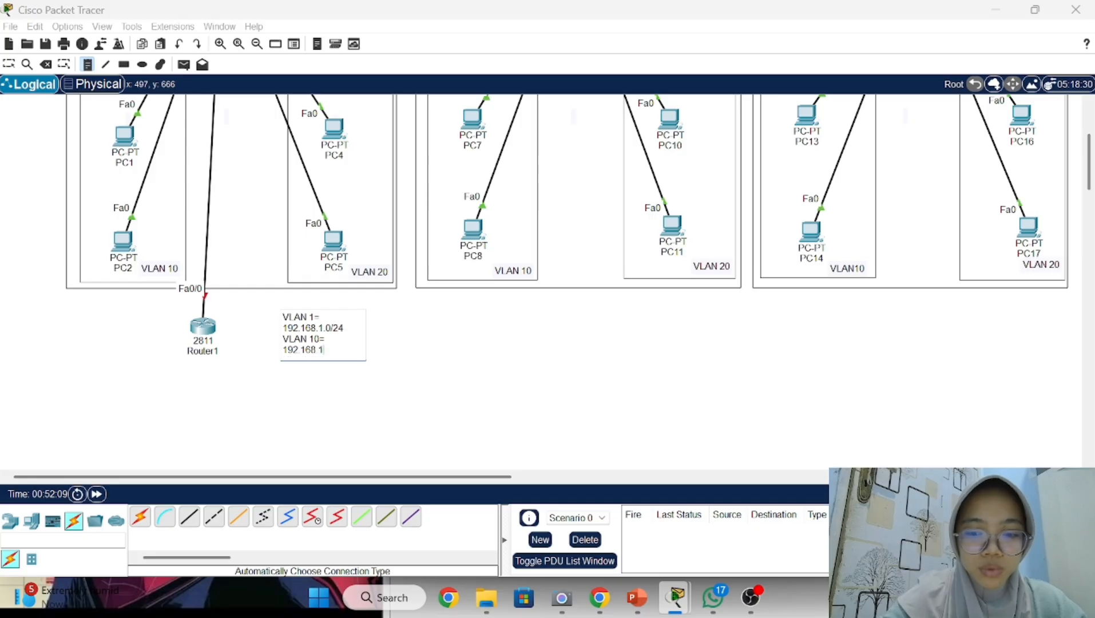
text(0.0/2)
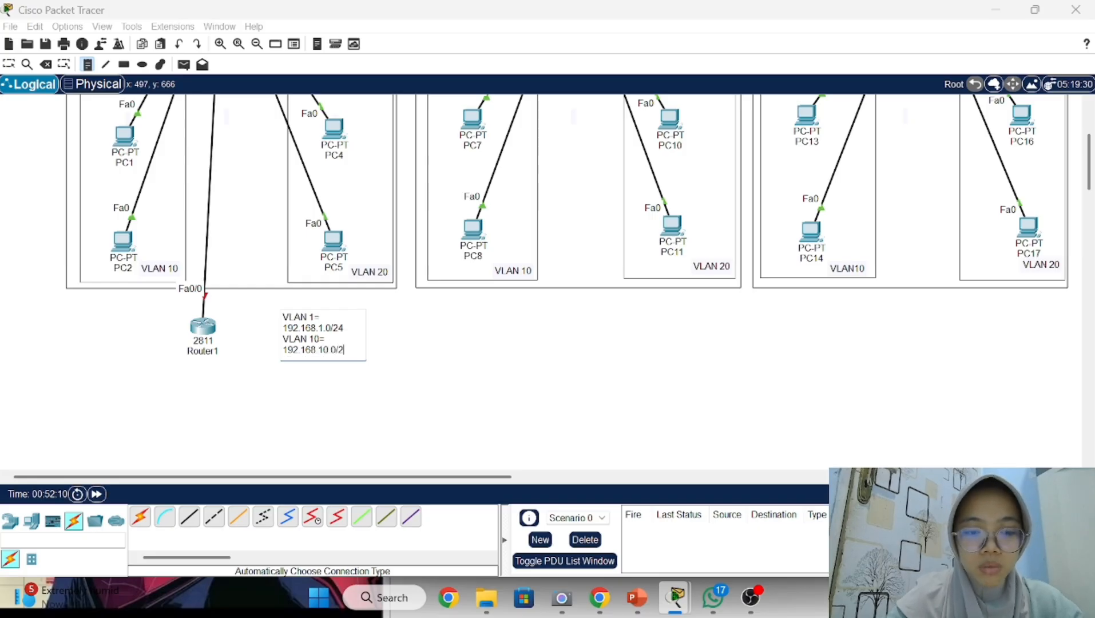
text(4)
key(Return)
- Write the note's third line as "VLAN 20= 192.168.20.0/24" and finish the note
text(VL)
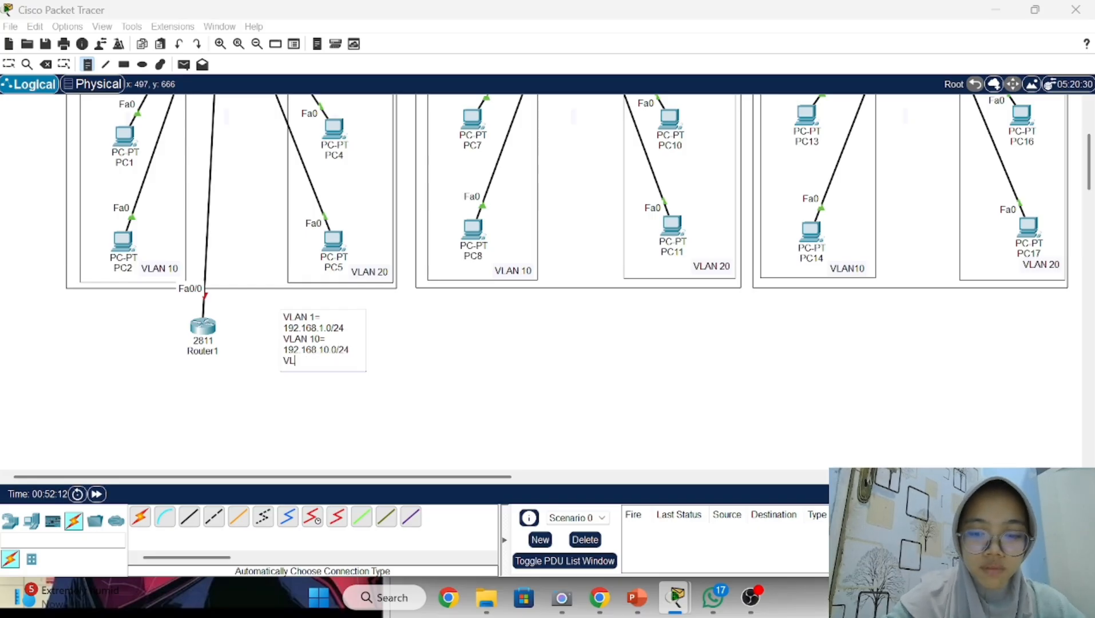
text(AN 20= 1)
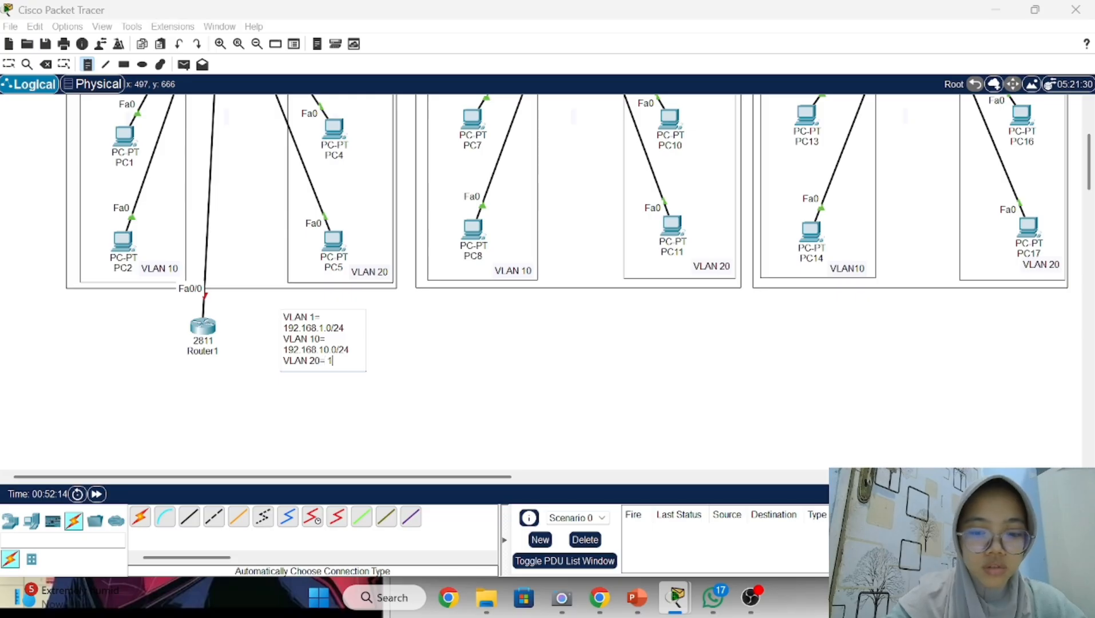
text(92.168)
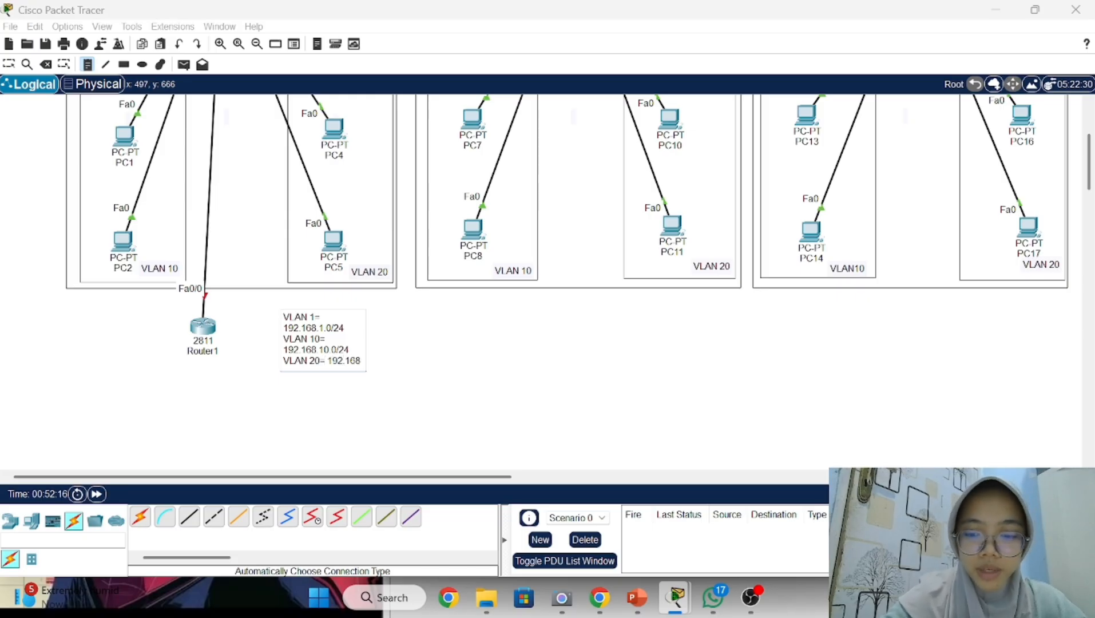
text(.20.1)
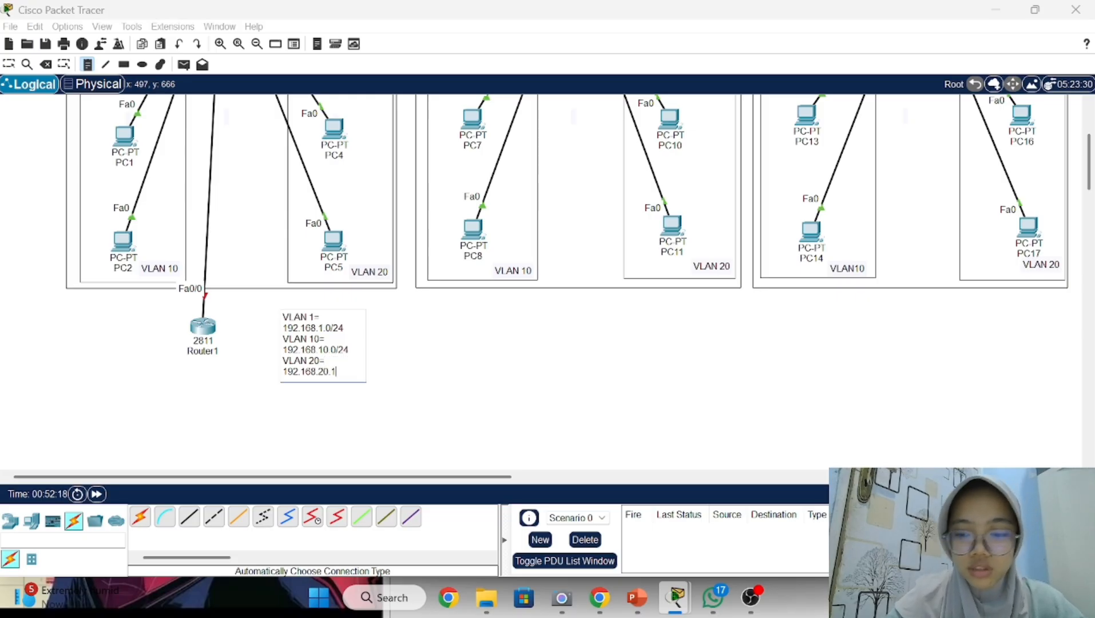
key(BackSpace)
key(BackSpace)
text(.0/24)
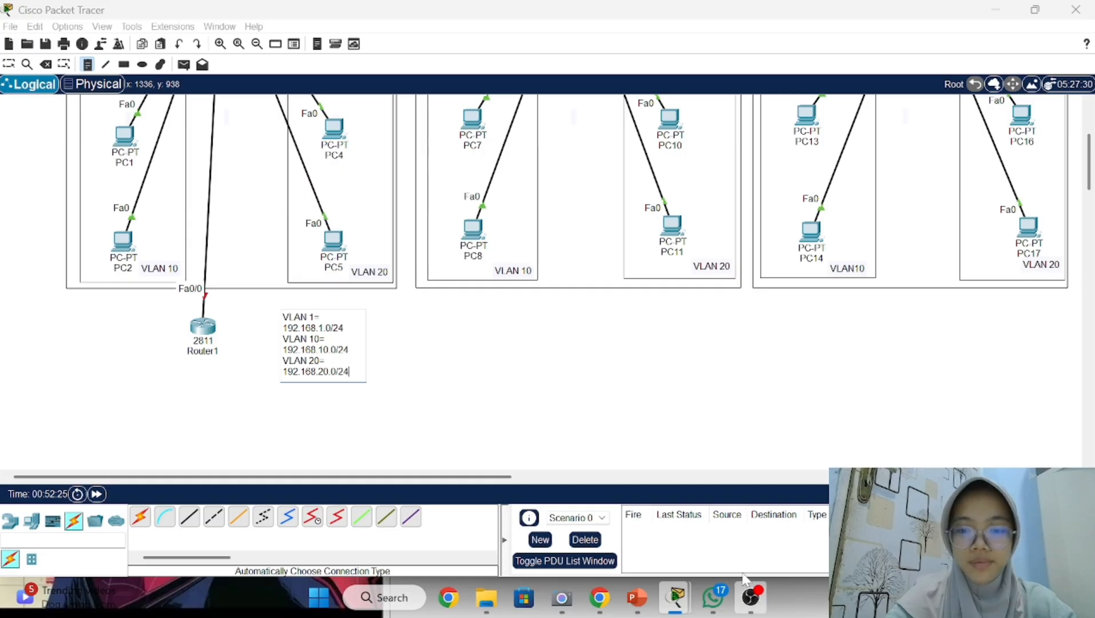
click(181, 178)
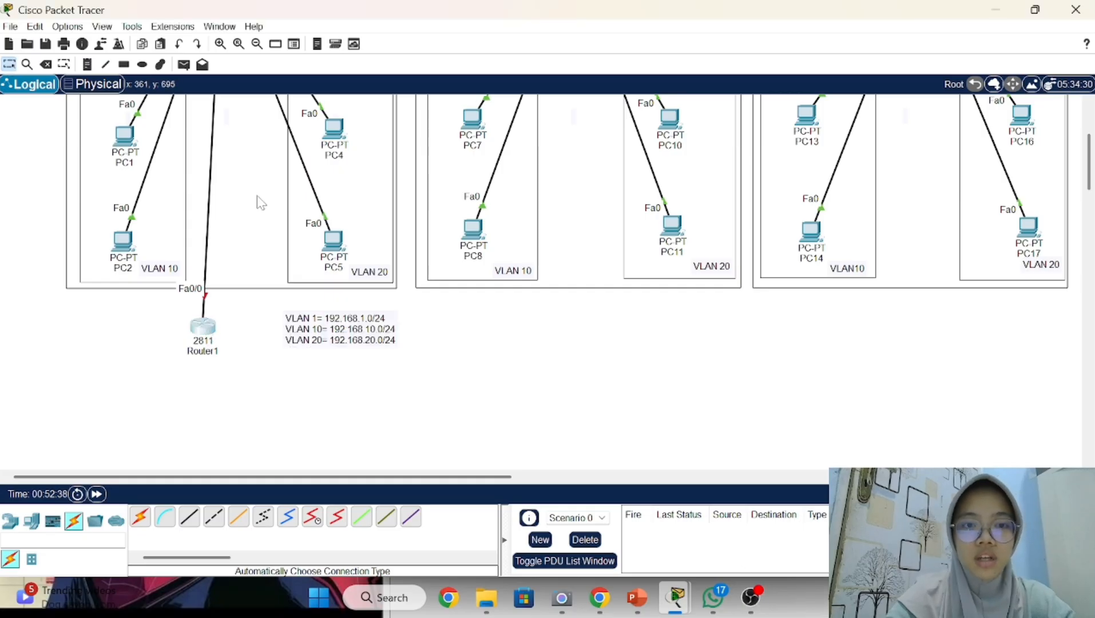
- Open Router1's command line, answer no to the initial configuration dialog and start the router prompt
click(206, 329)
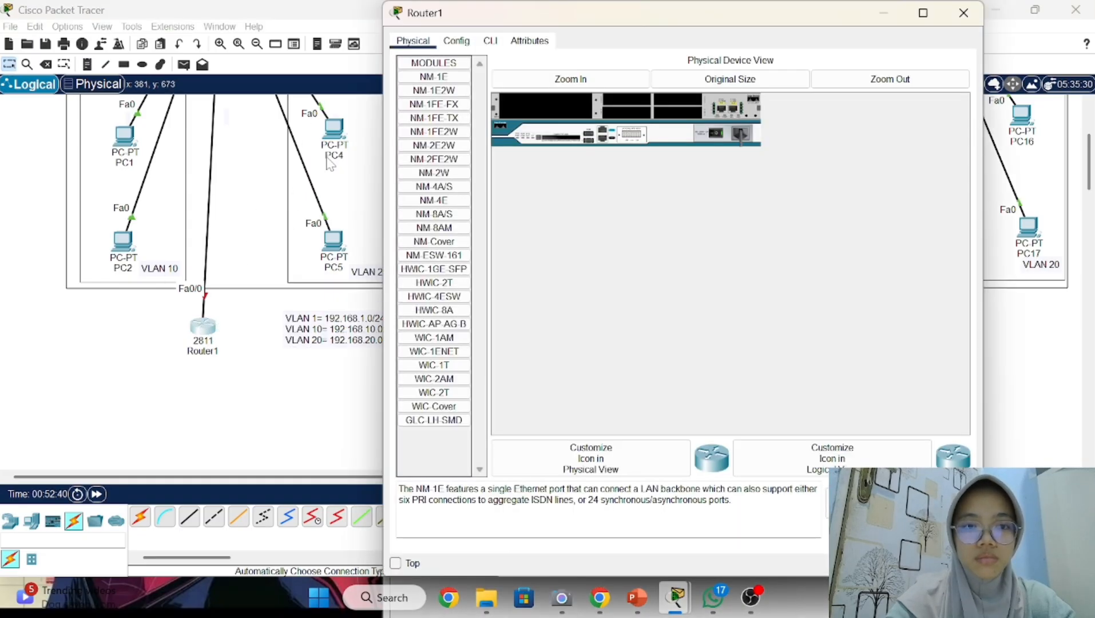
click(490, 40)
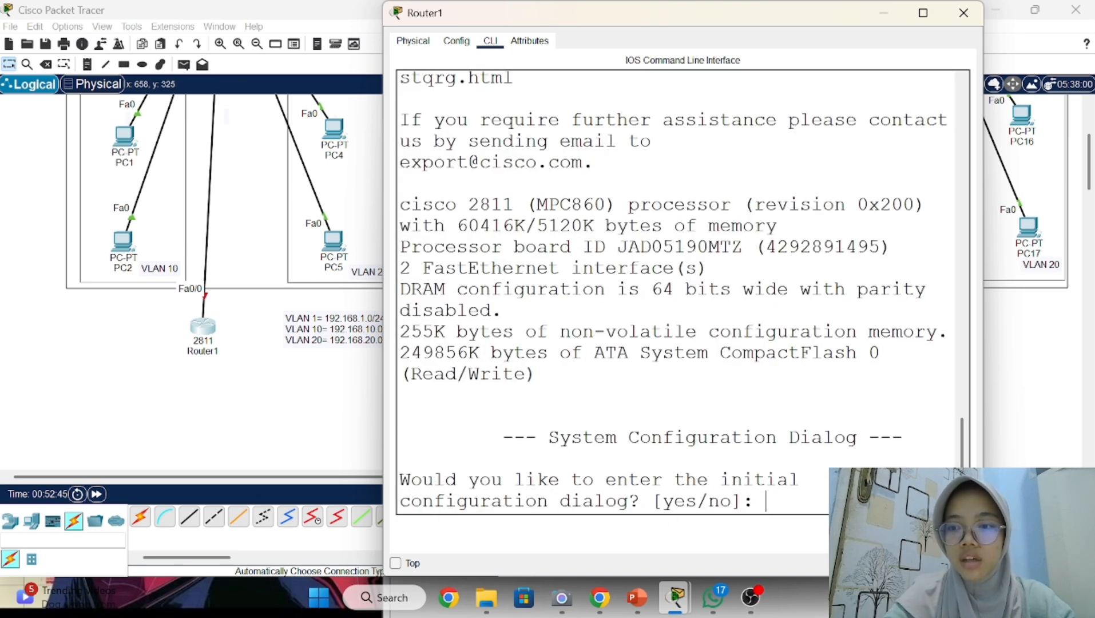
text(NO)
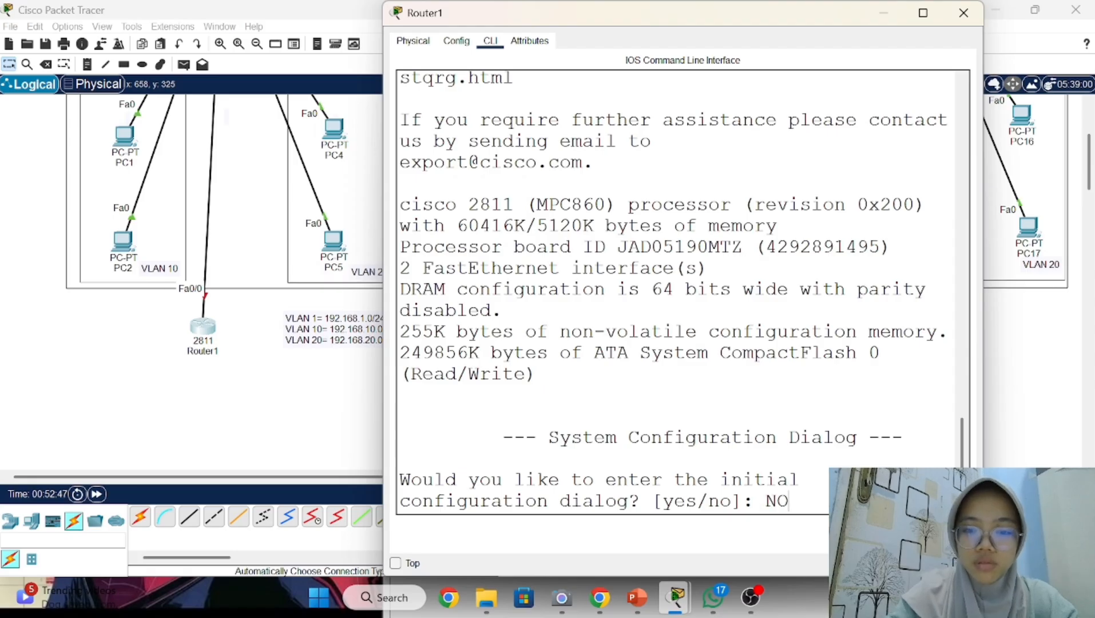
key(BackSpace)
key(BackSpace)
text(no)
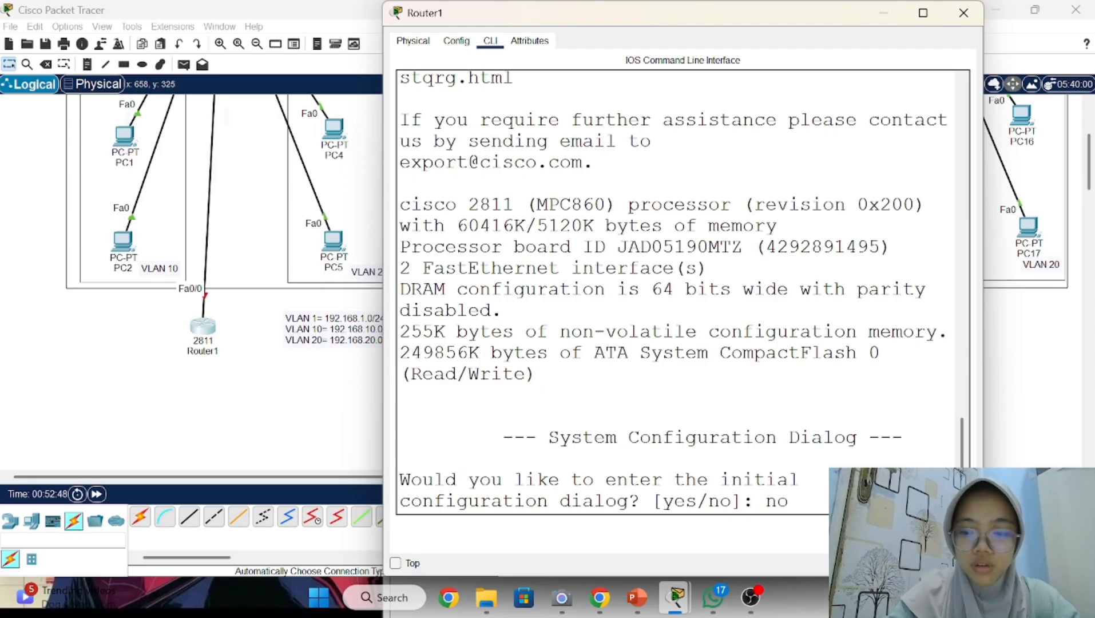
key(Return)
key(Return)
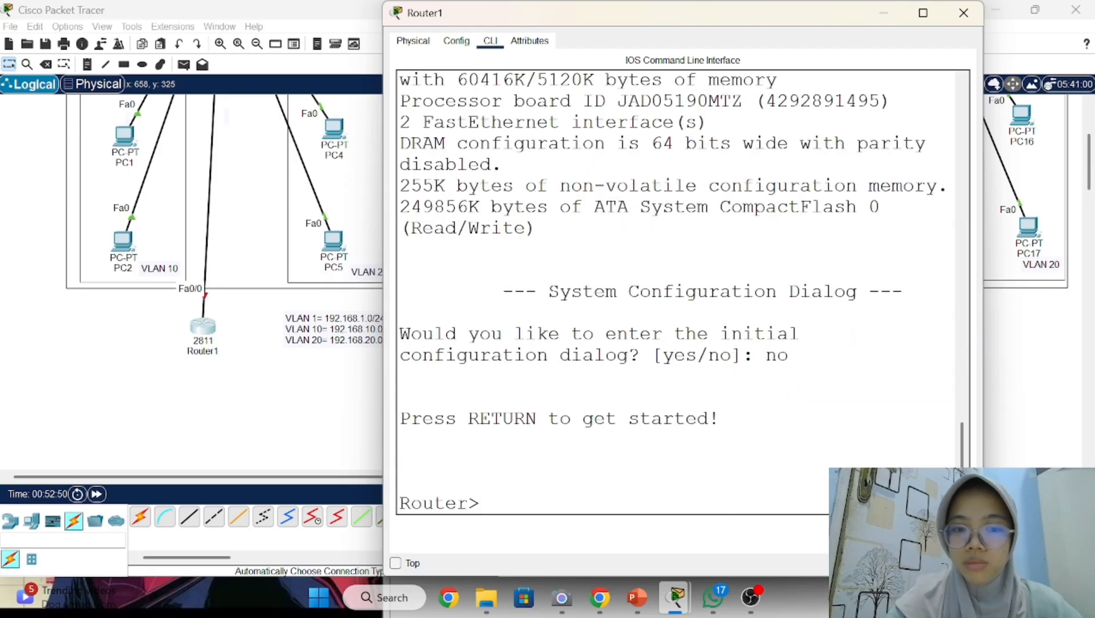
- Enter privileged mode with "en" and global configuration mode with "conf t" on Router1
text(en)
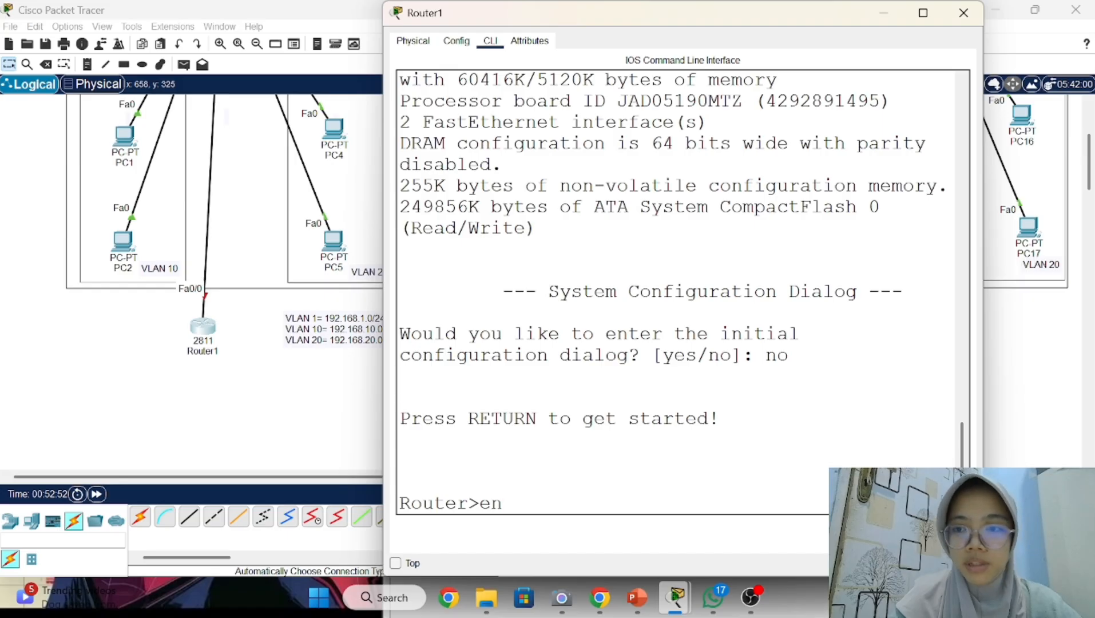
key(Return)
text(conf t)
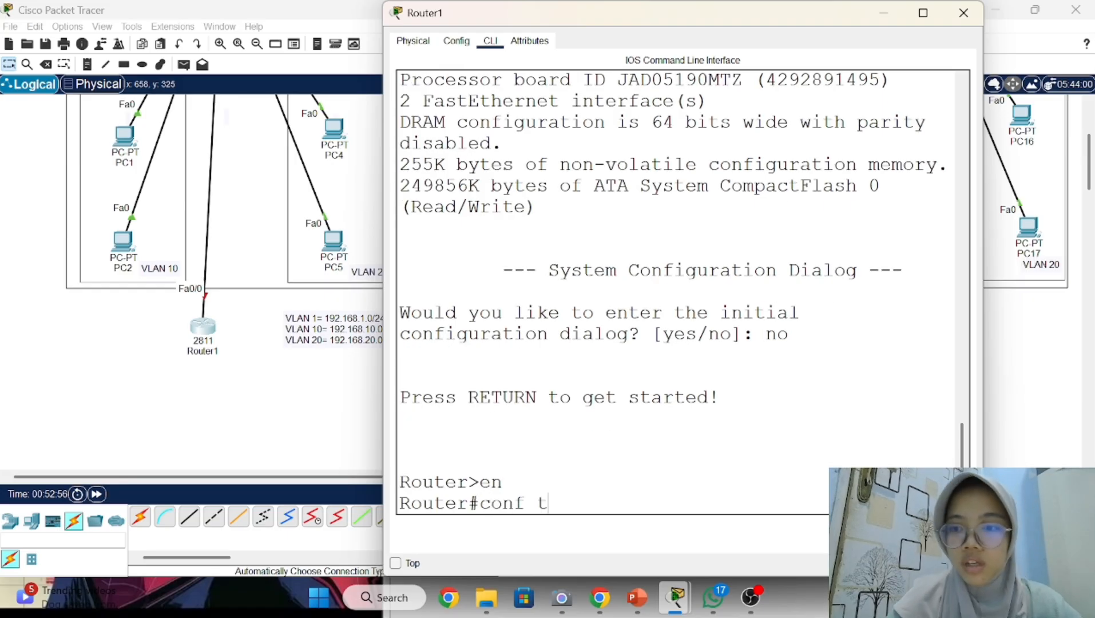
key(Return)
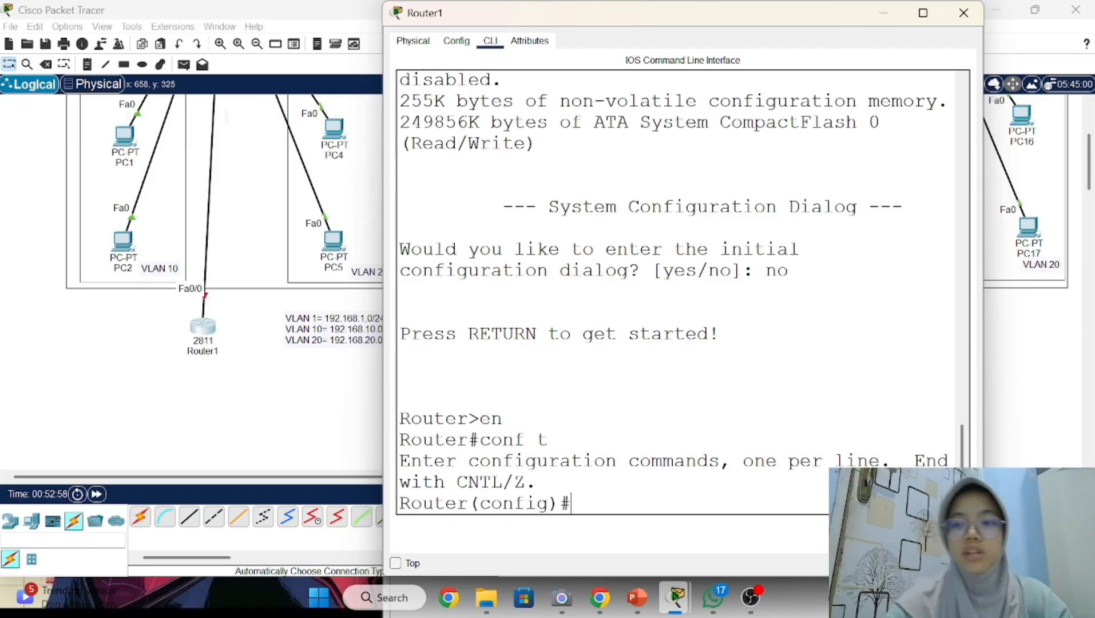
- Select interface fa0/0 on the router and enable it with "no shutdown"
text(int)
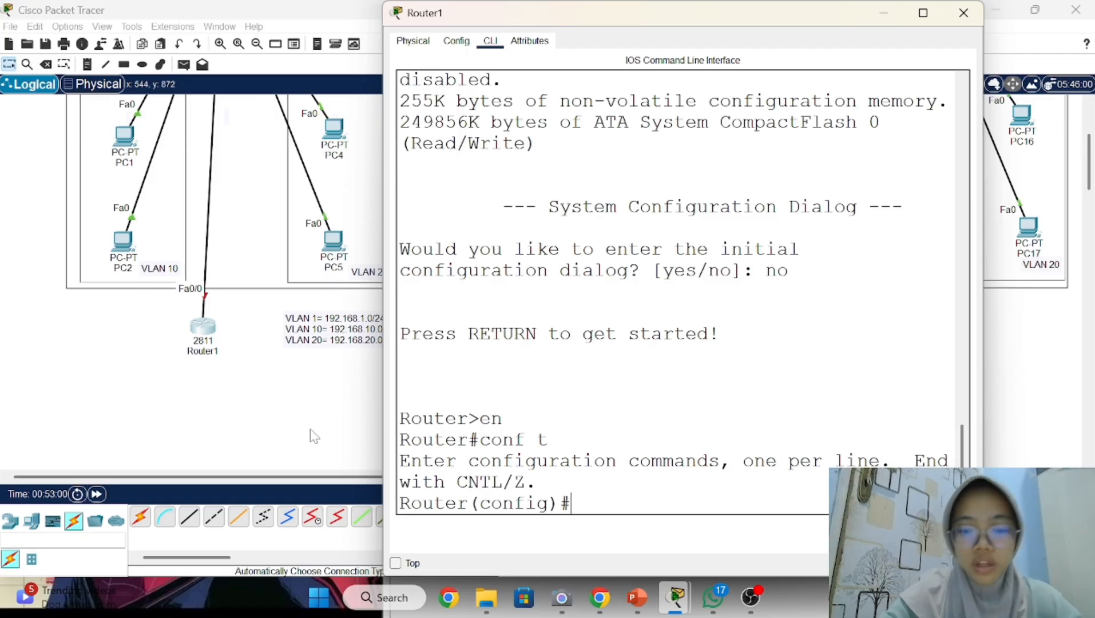
text(erface fa0)
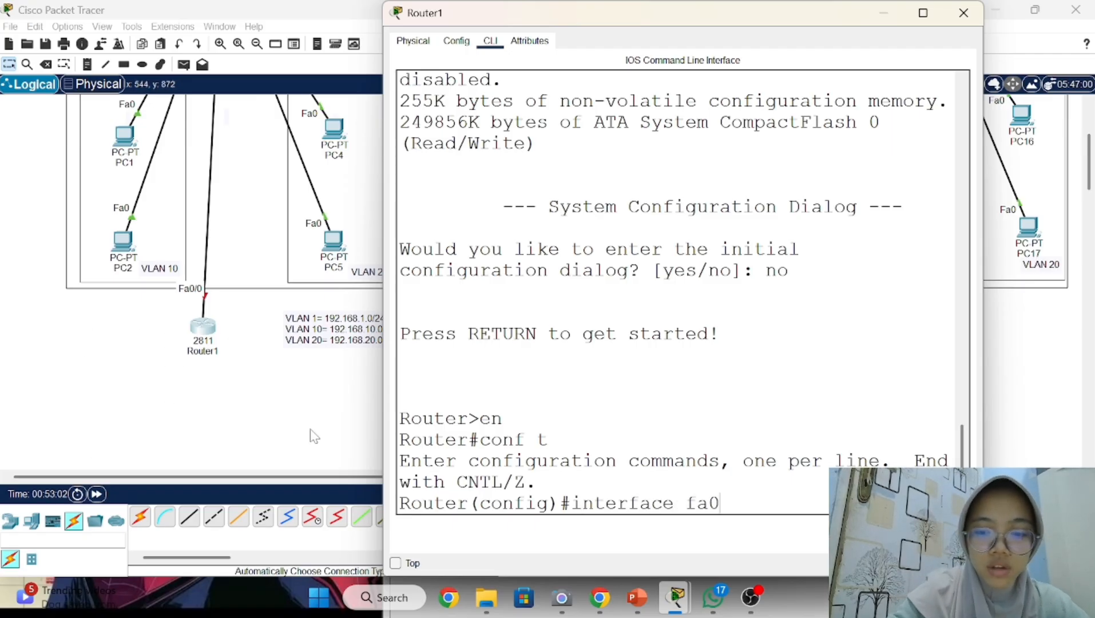
text(.)
key(BackSpace)
text(/0)
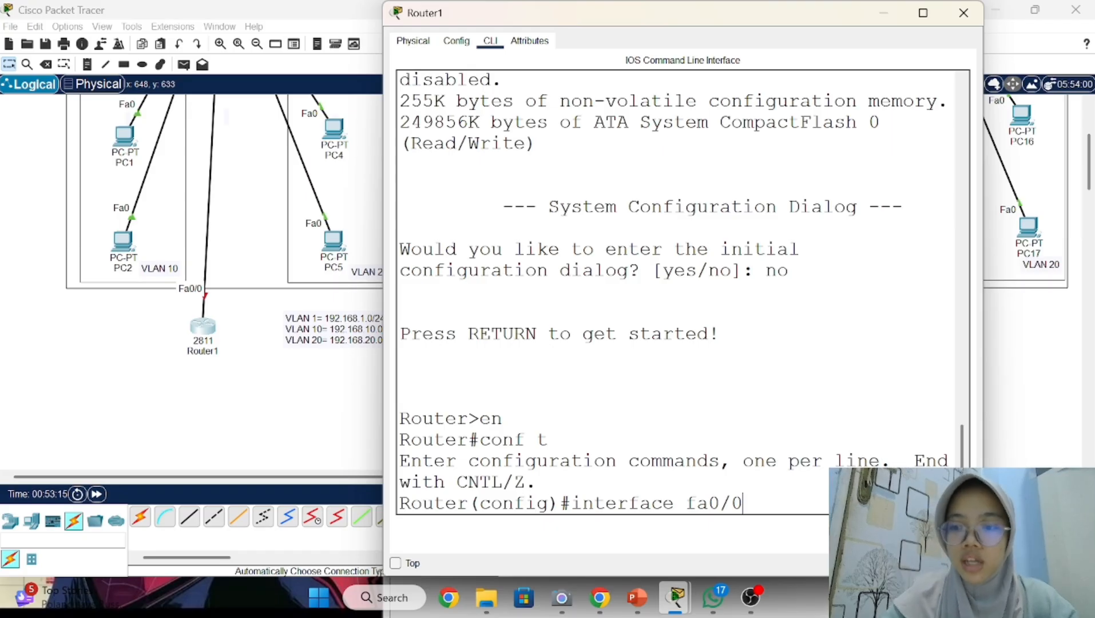
key(Return)
text(n)
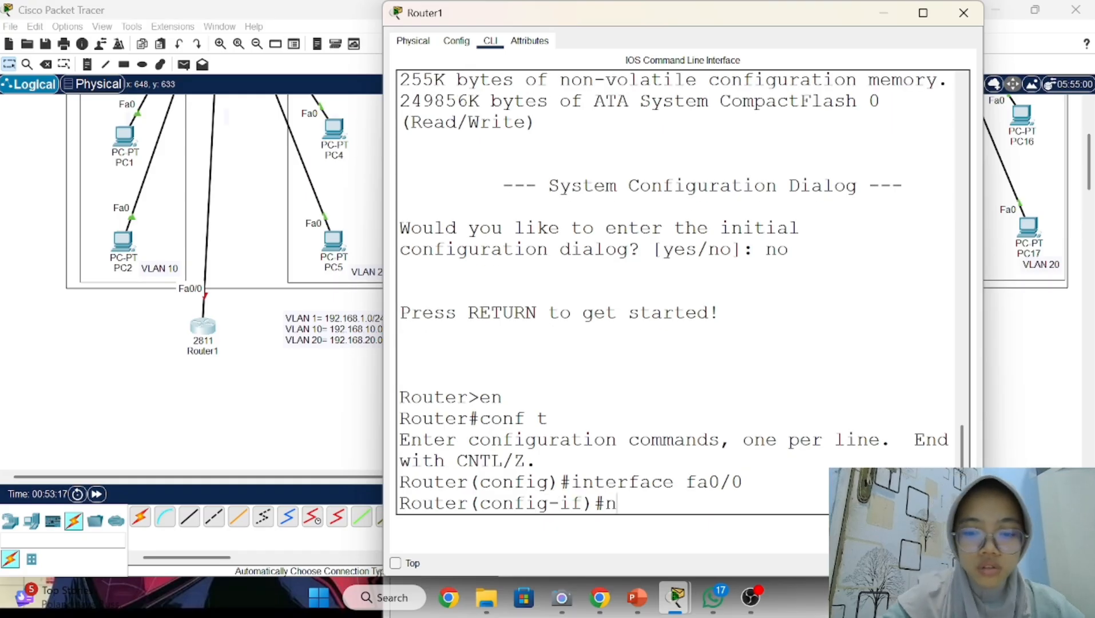
text(o shutdow)
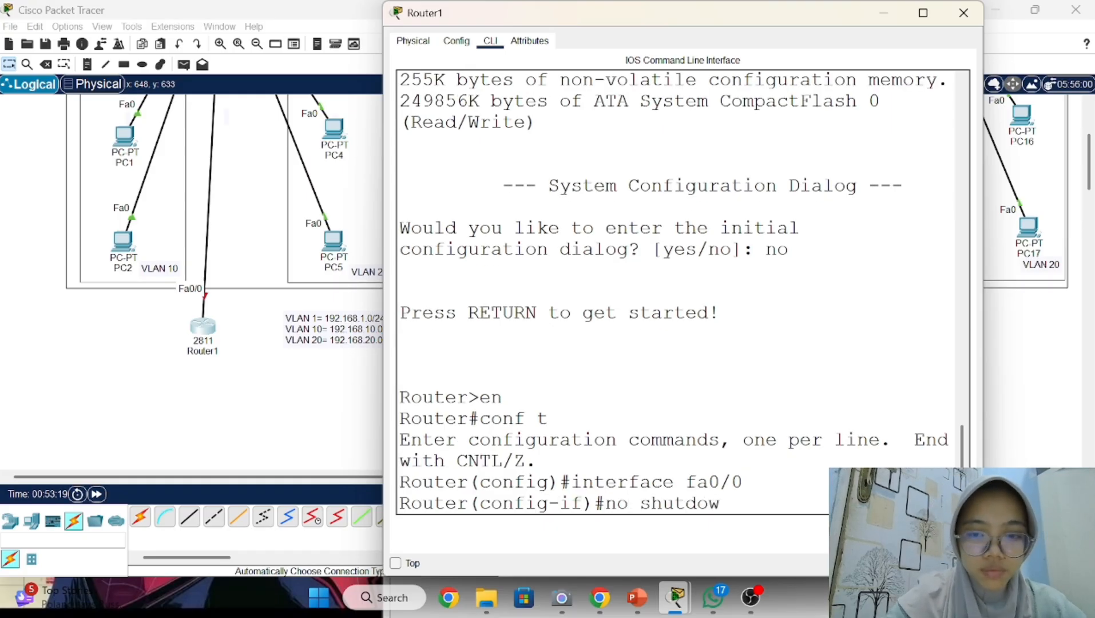
text(n)
key(Return)
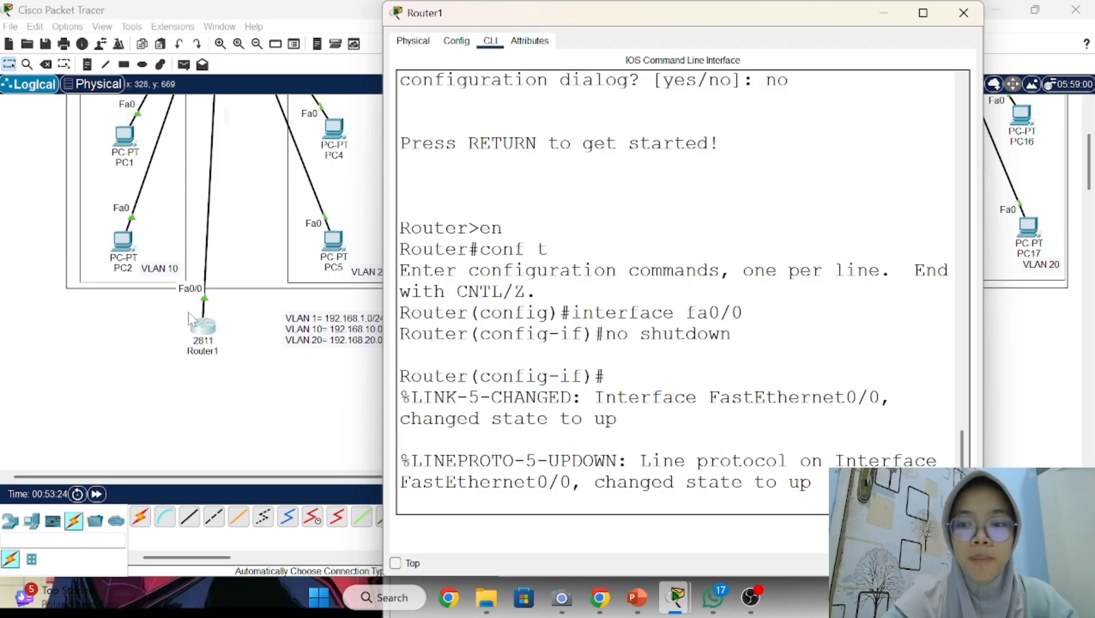
double_click(801, 482)
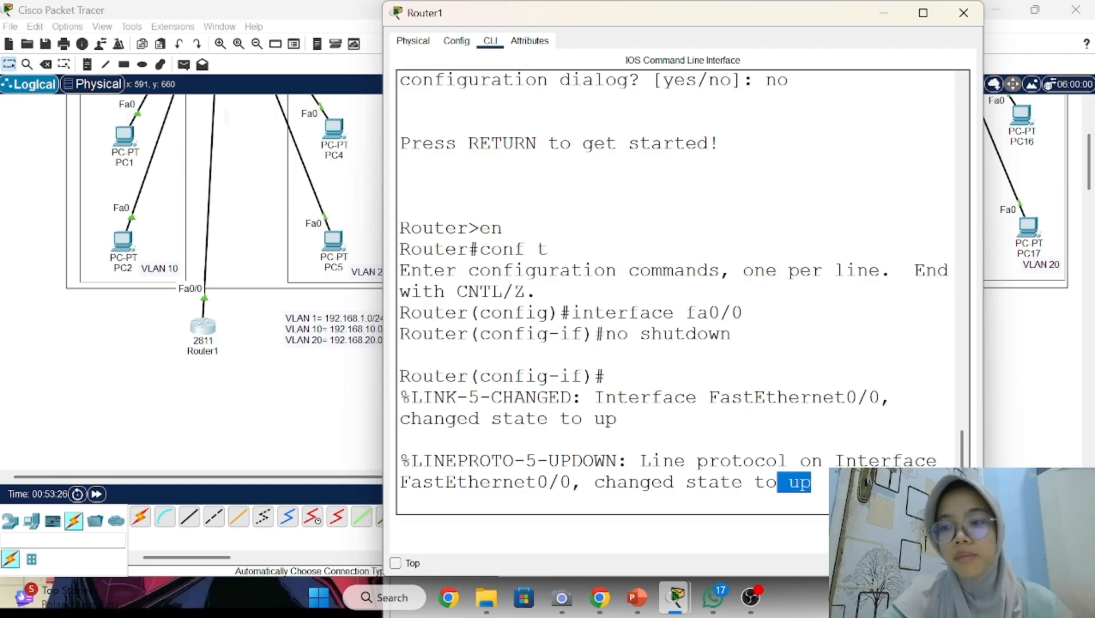
click(399, 440)
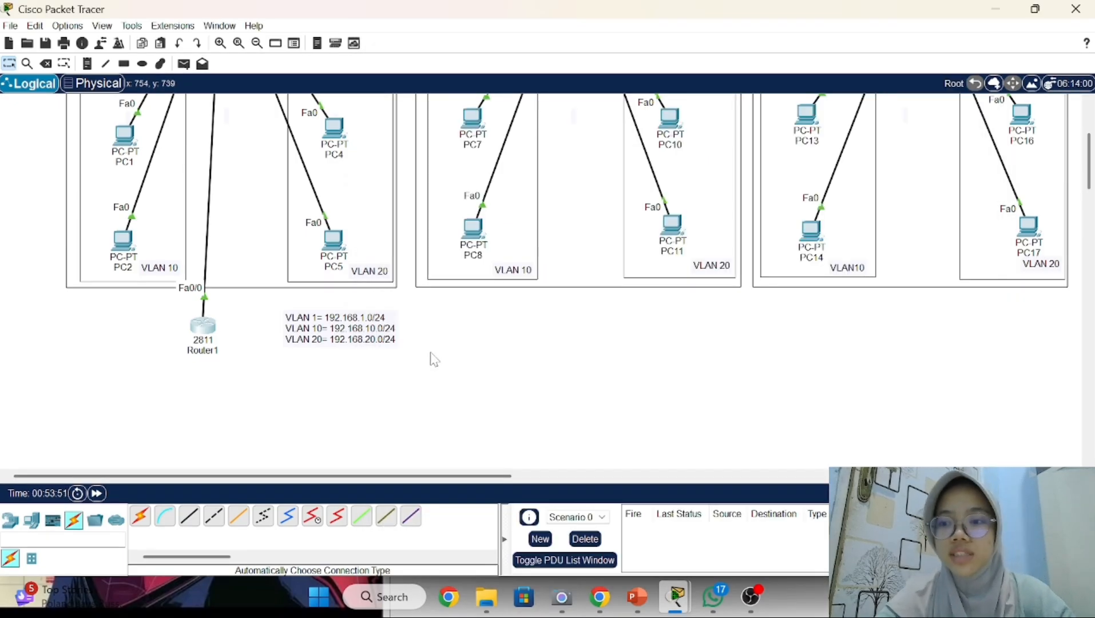
- Reopen Router1's command line and assign fa0/0 the IP address 192.168.1.1 with mask 255.255.255.0
click(204, 334)
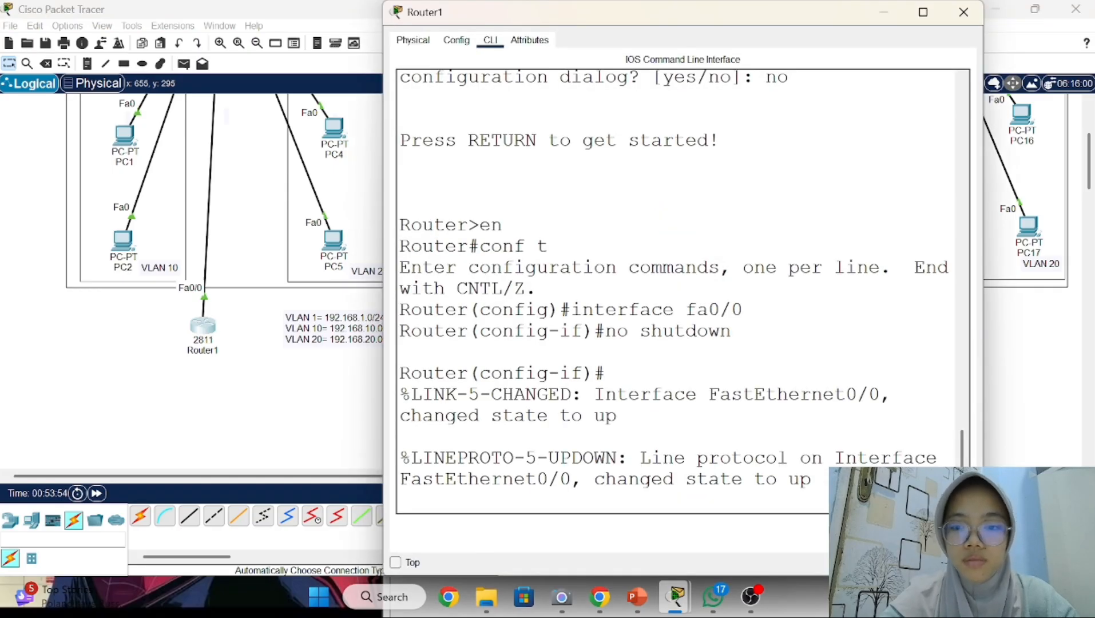
key(Return)
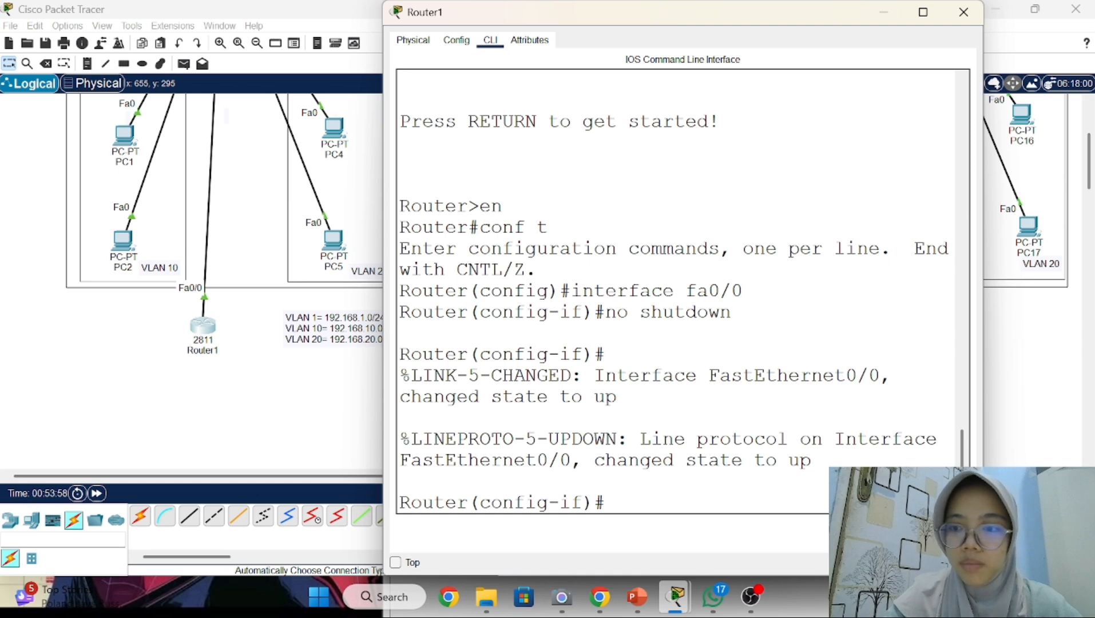
text(ip address)
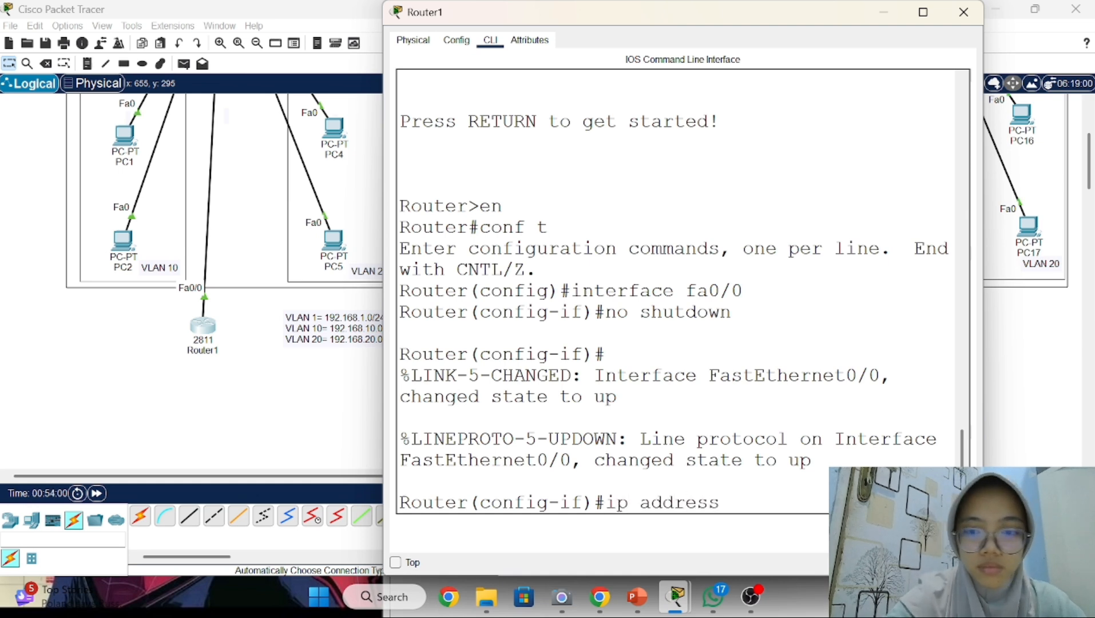
text( 192)
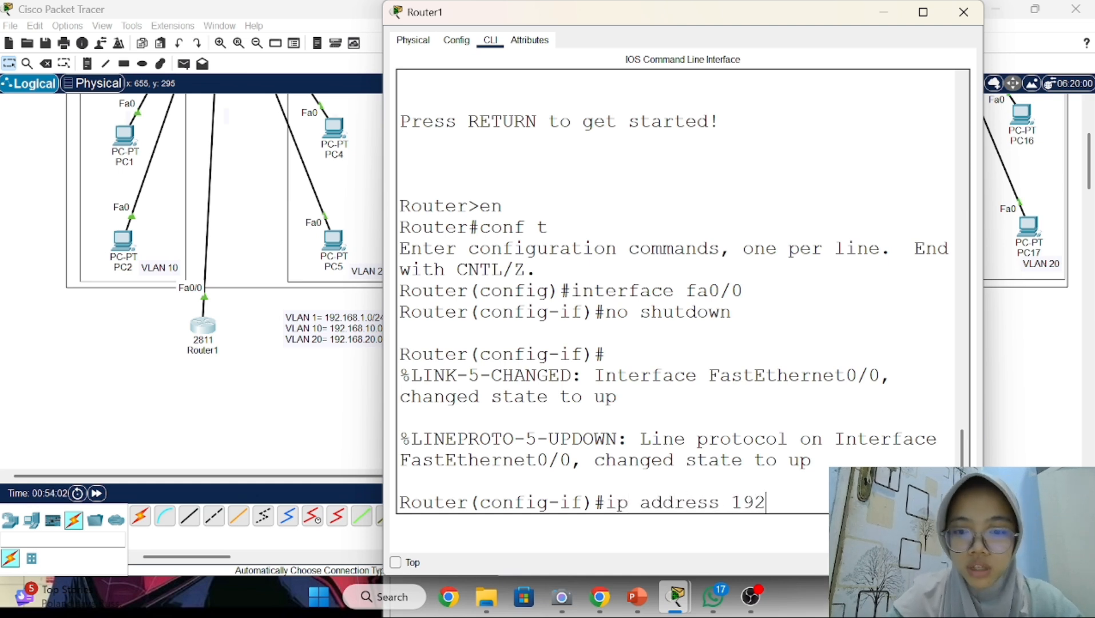
text(.168.1)
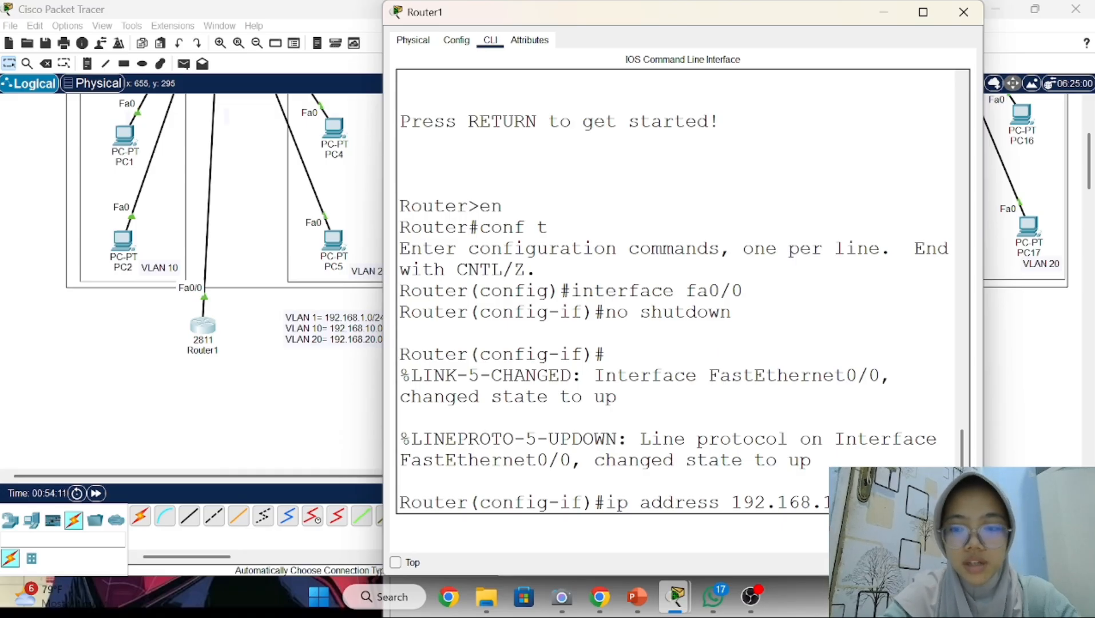
text(255.255.255)
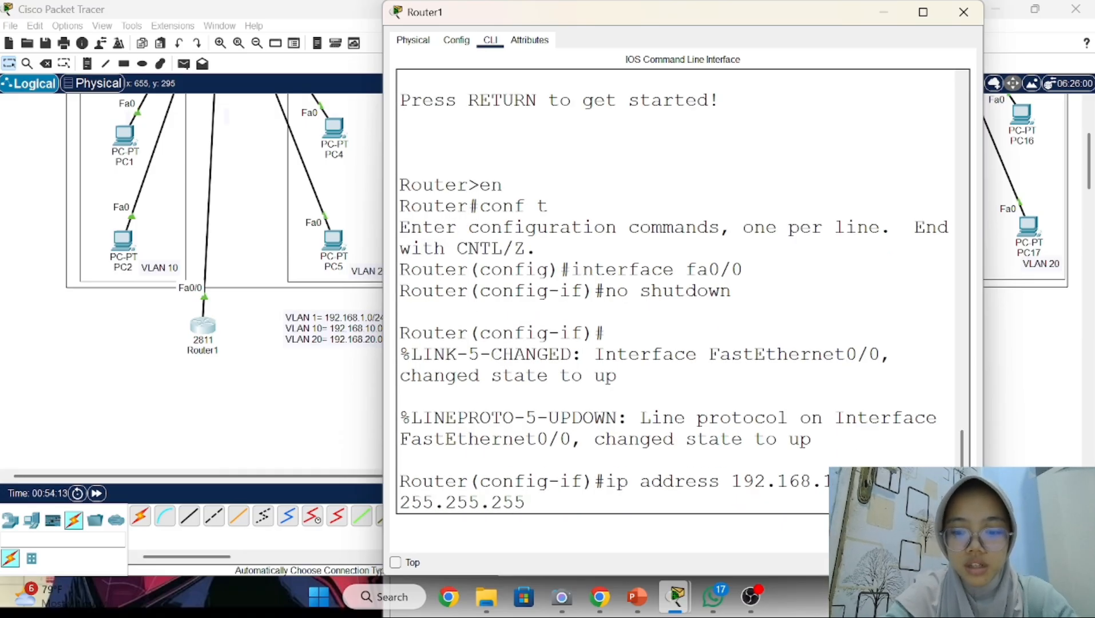
text(.0)
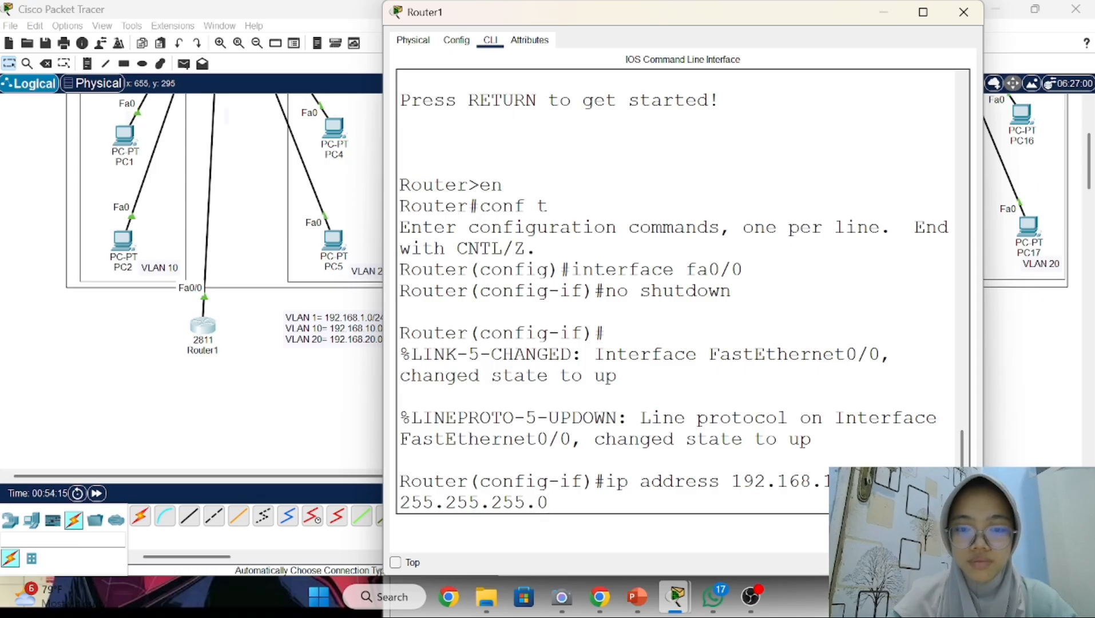
key(Return)
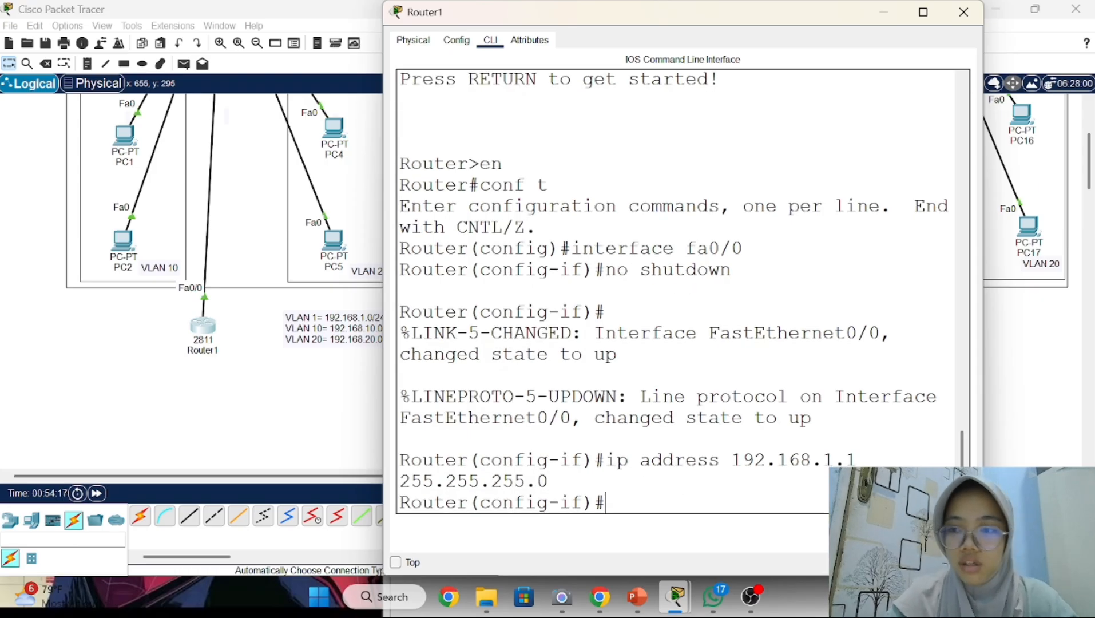
- Try to list the router's interfaces with "do show interface brief"
text(do)
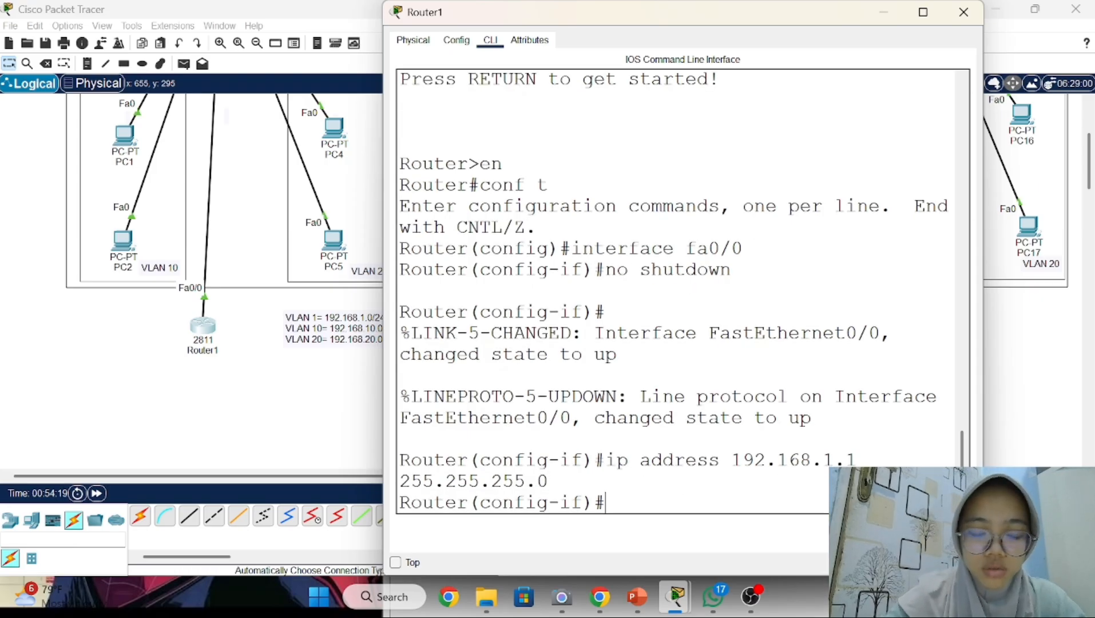
text( show in)
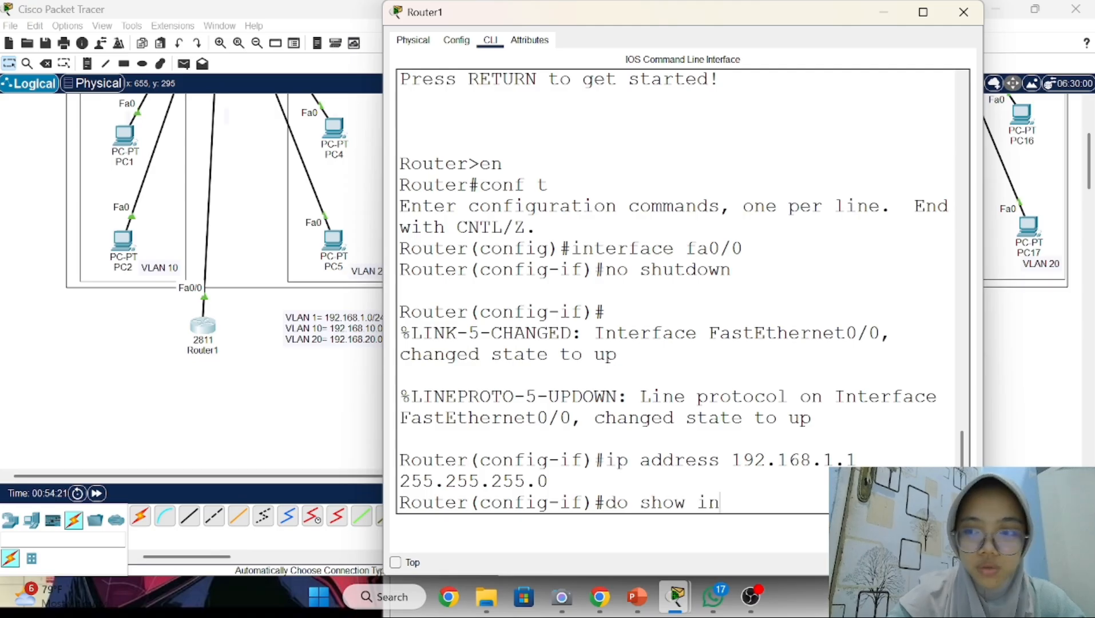
text(terface brief)
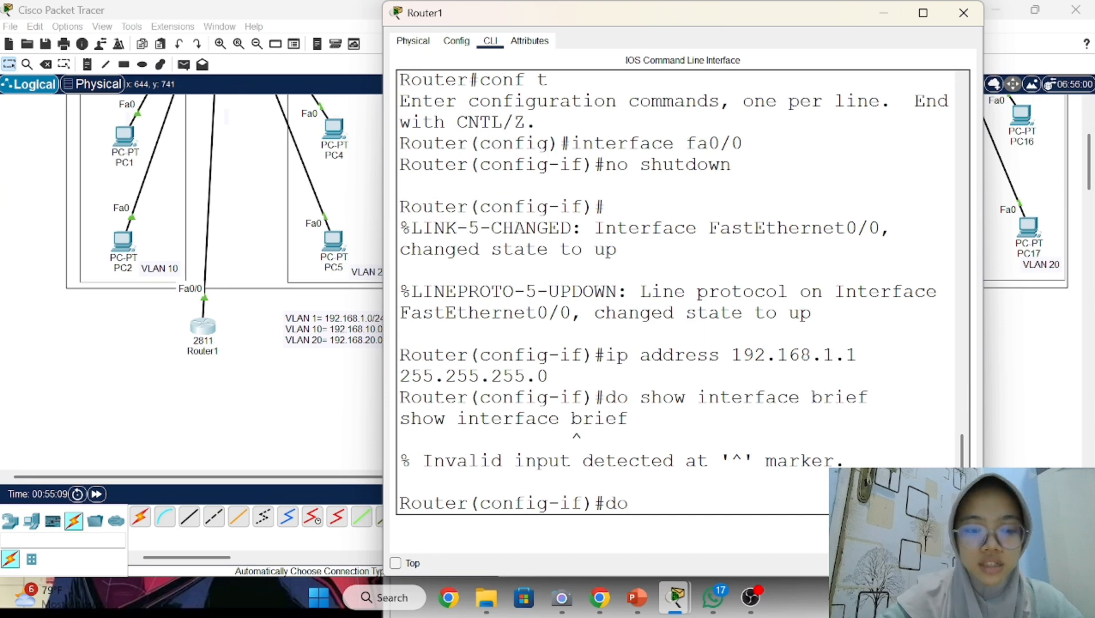
- Display the router's interface IP summary with "do show ip interface brief"
text(show)
text(i)
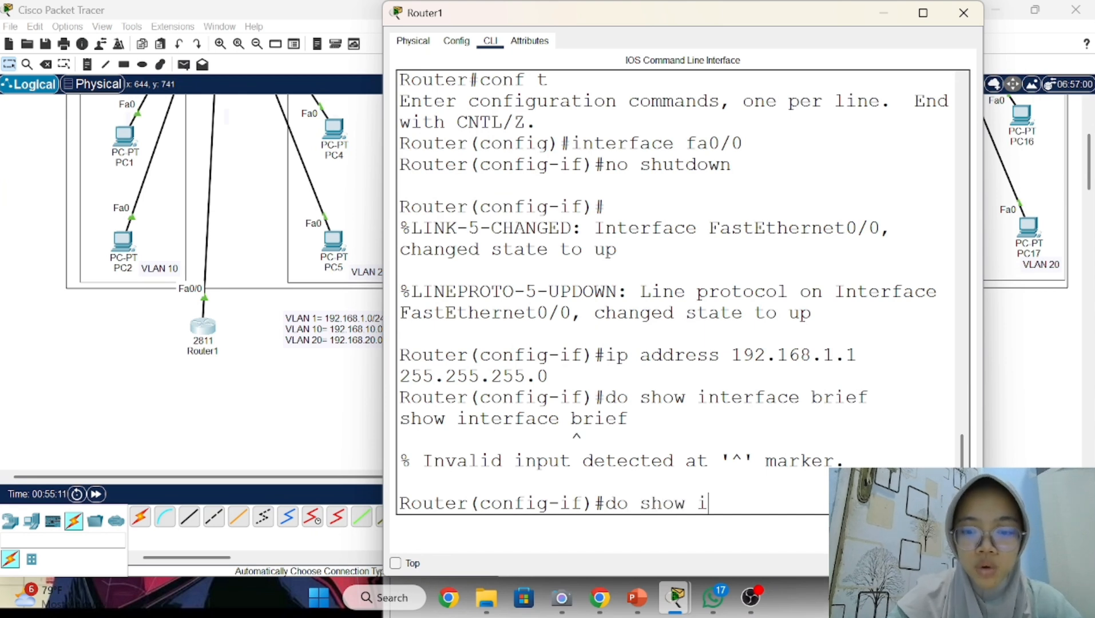
text(p interface)
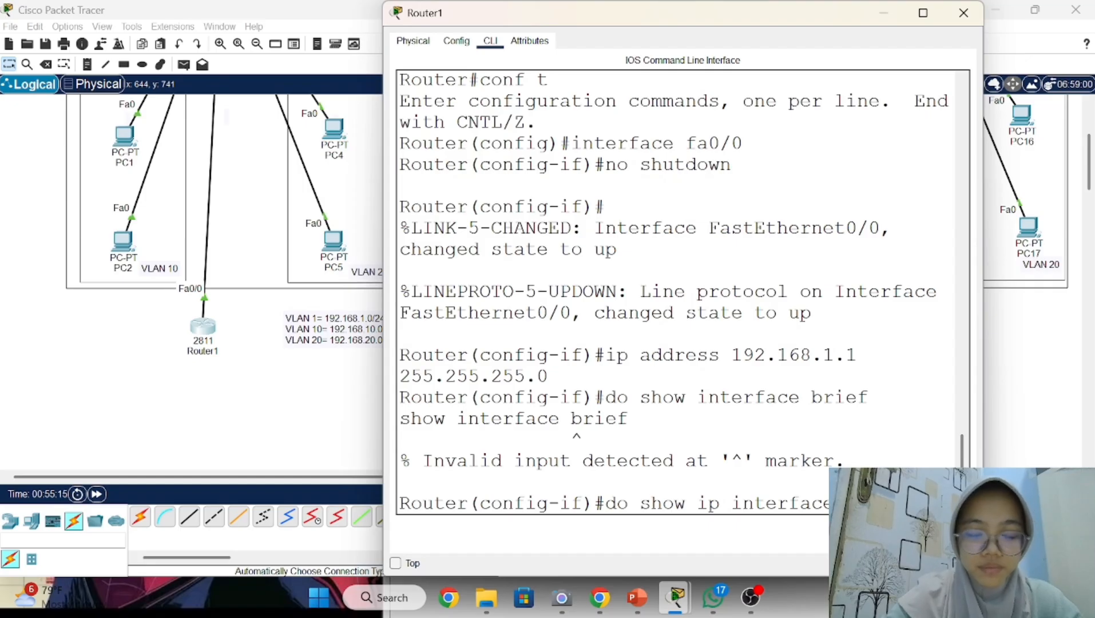
key(Return)
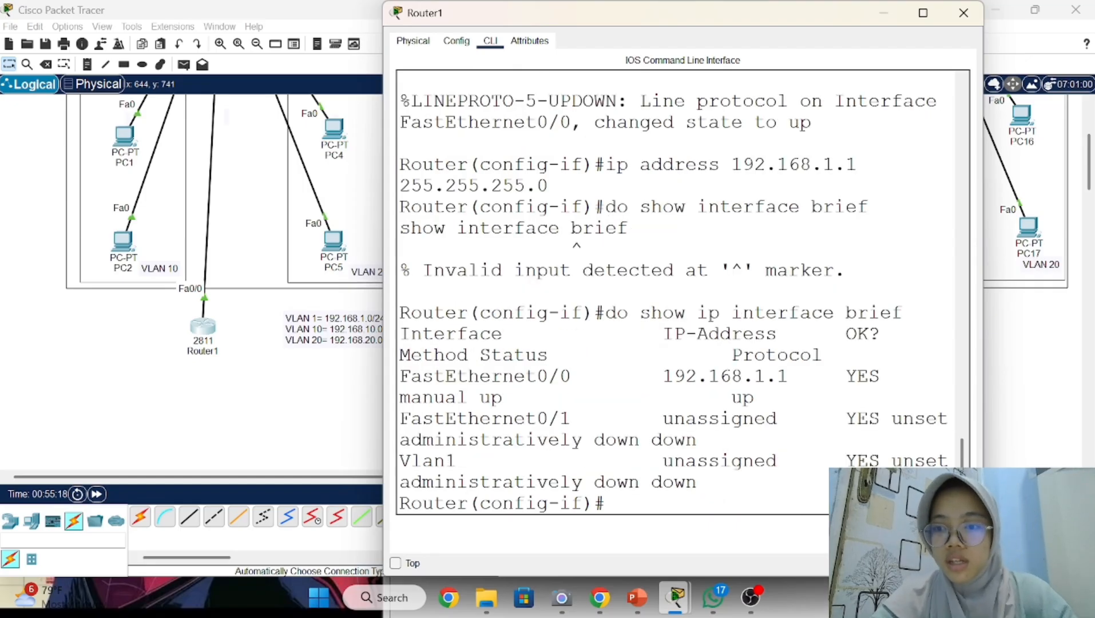
- Reposition and widen the Router1 window, and check FastEthernet0/0's IP address in the interface summary
drag(384, 2, 419, 95)
drag(592, 105, 579, 44)
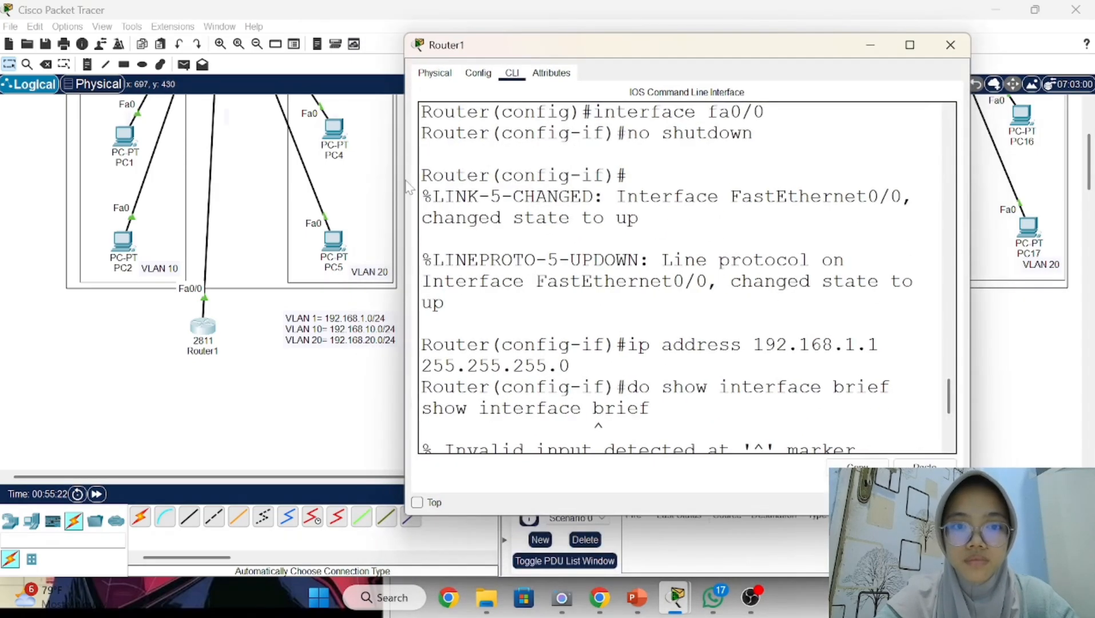
drag(410, 186, 254, 194)
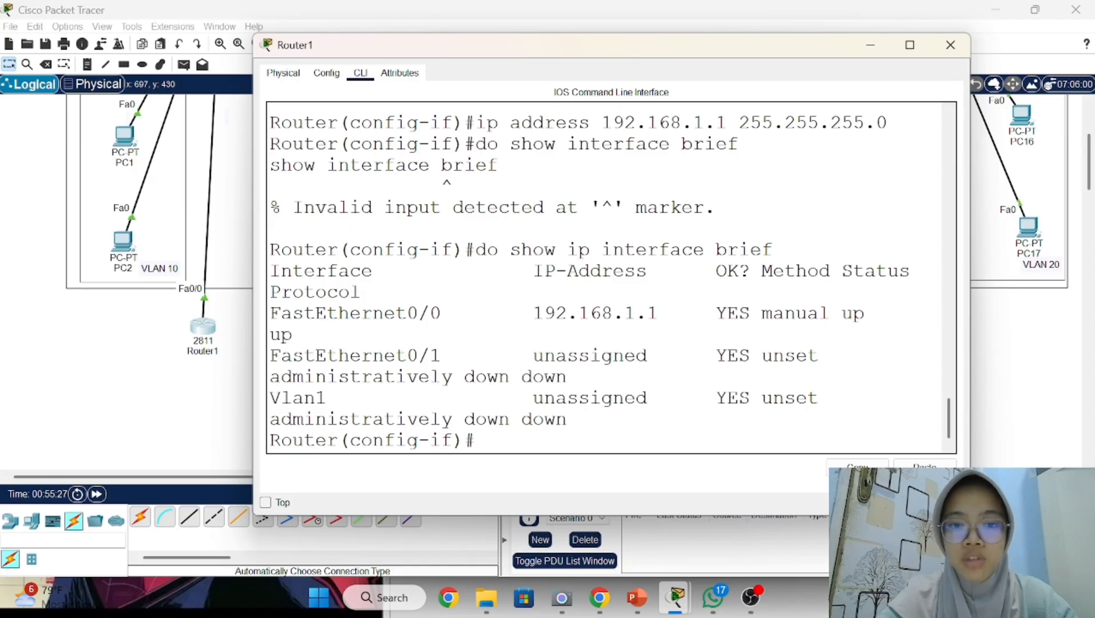
drag(509, 313, 646, 313)
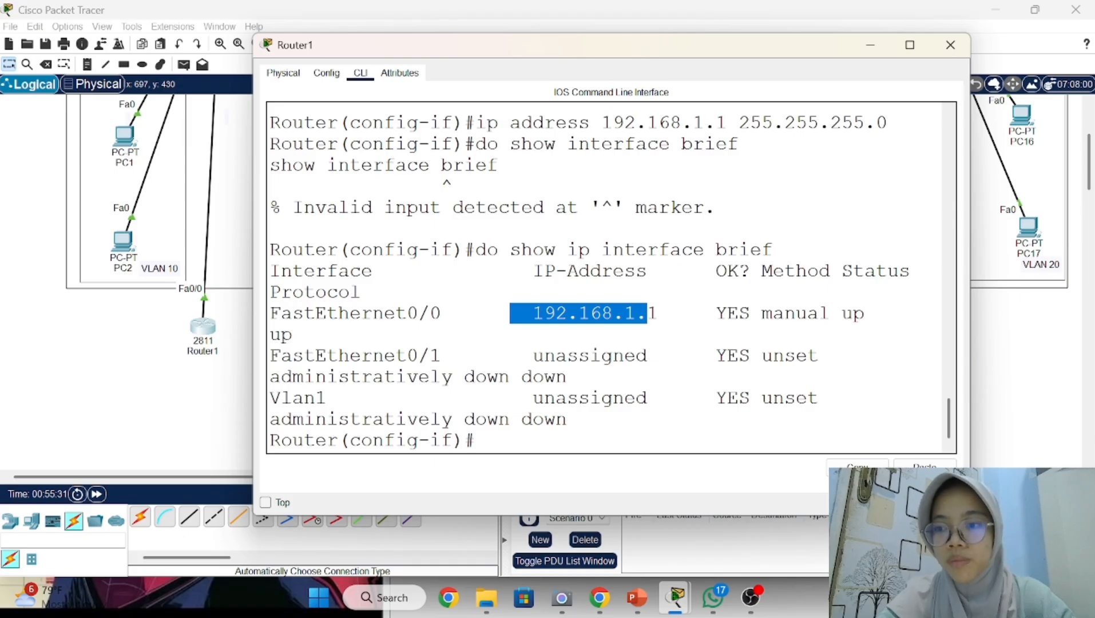
click(681, 313)
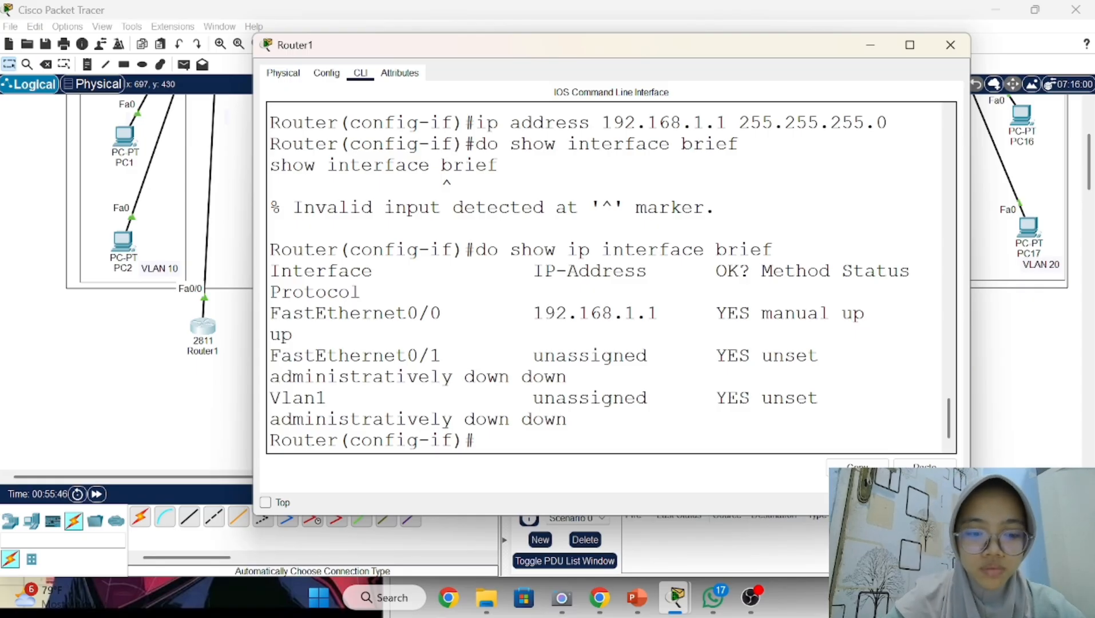
- Exit the fa0/0 interface configuration and create the subinterface fa0/0.10, ending at its configuration prompt
text(exit)
key(Return)
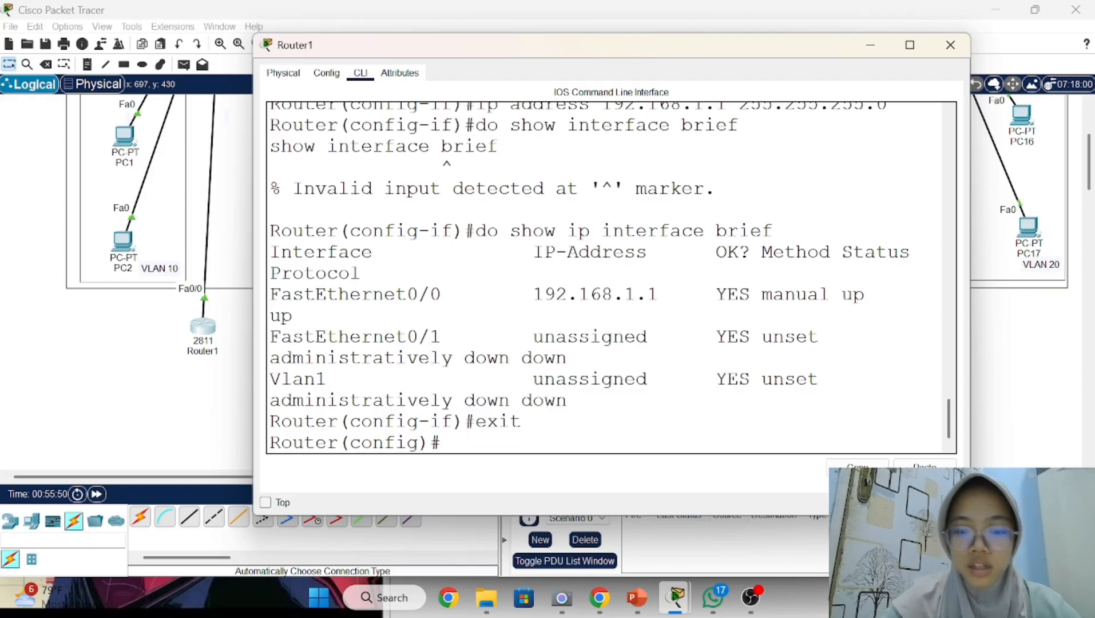
text(int fa)
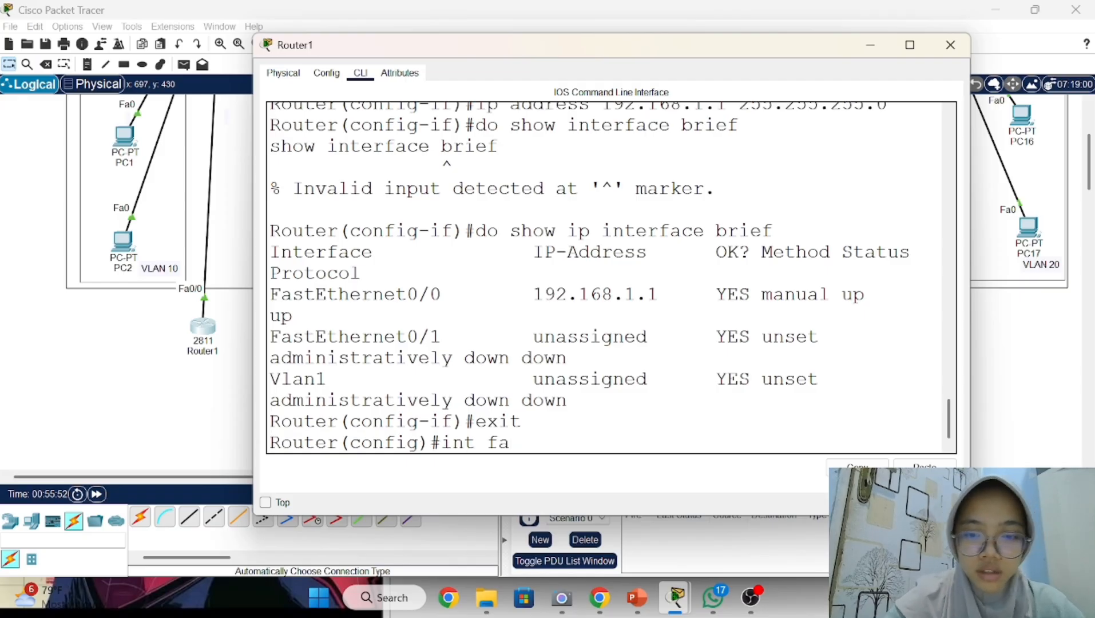
text(0/)
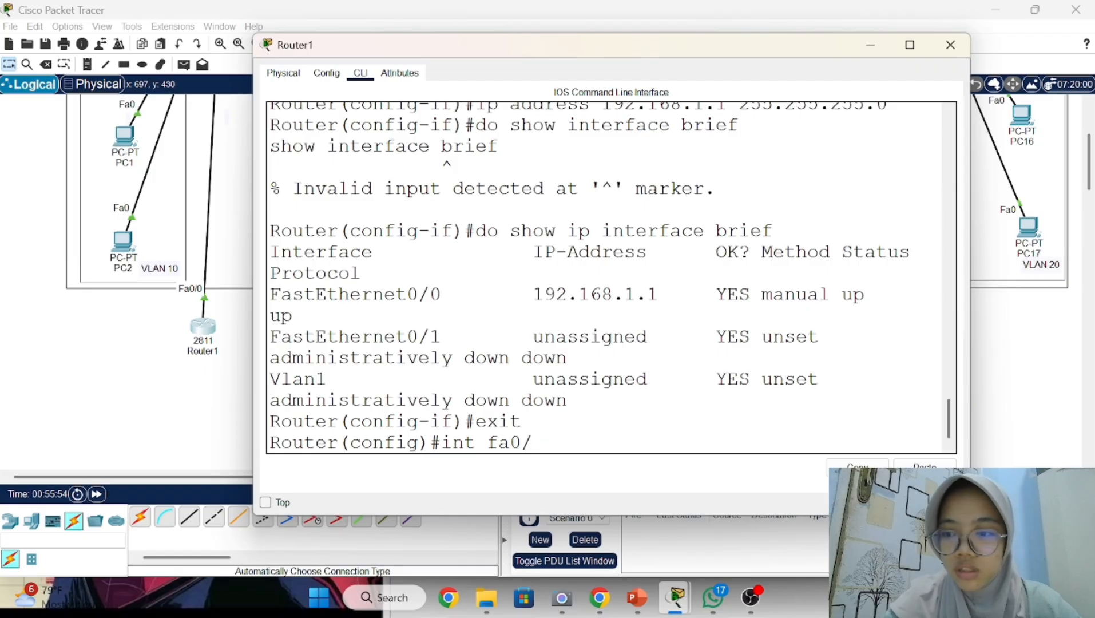
text(0.10)
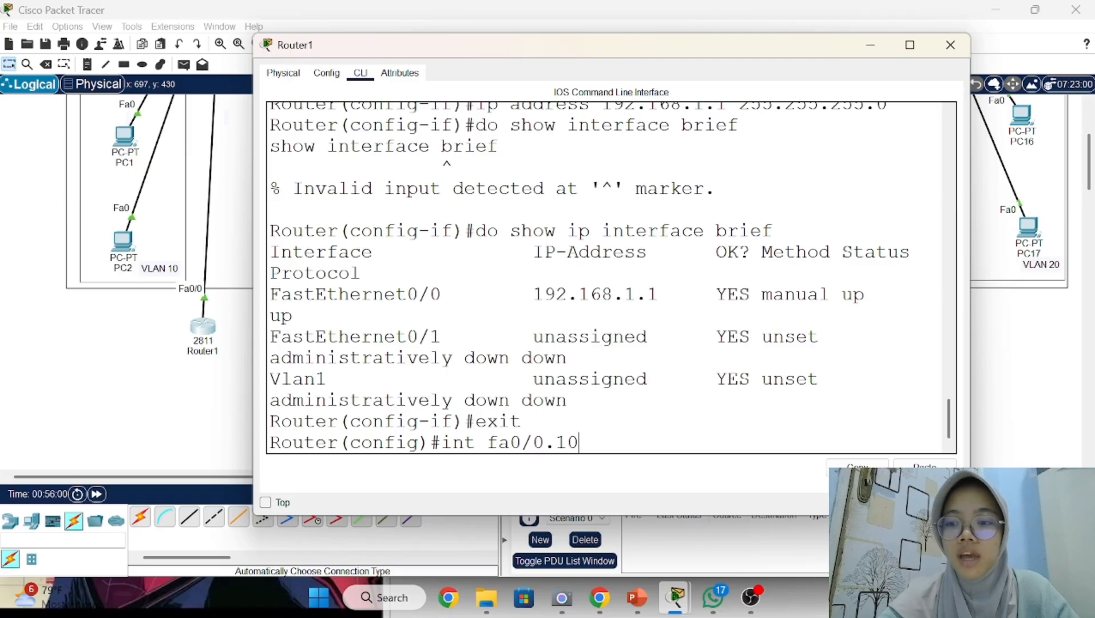
key(Return)
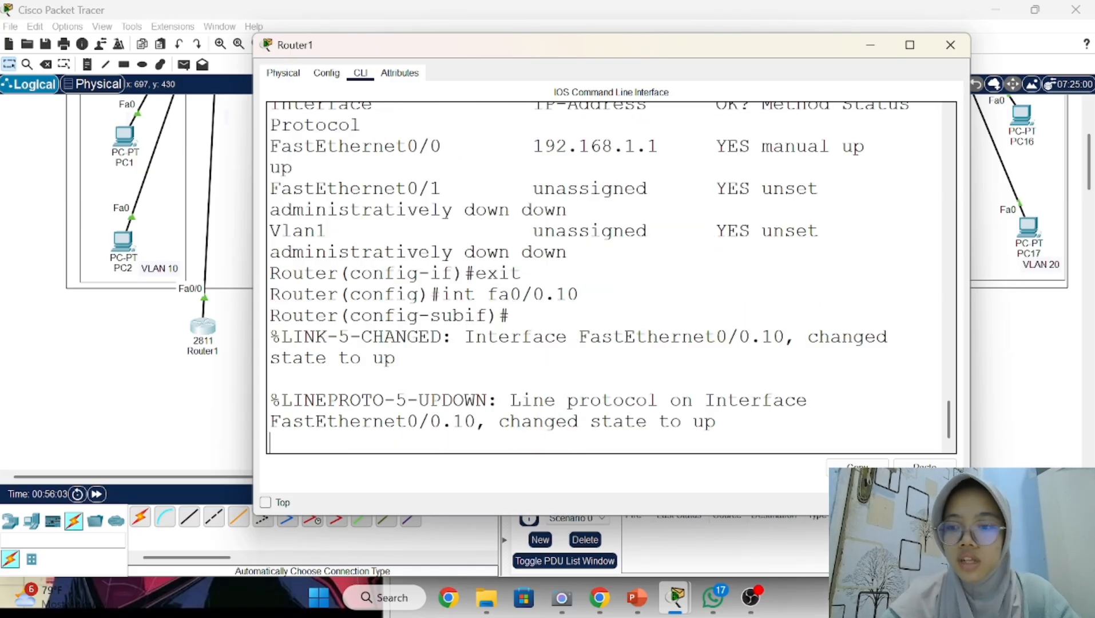
key(Return)
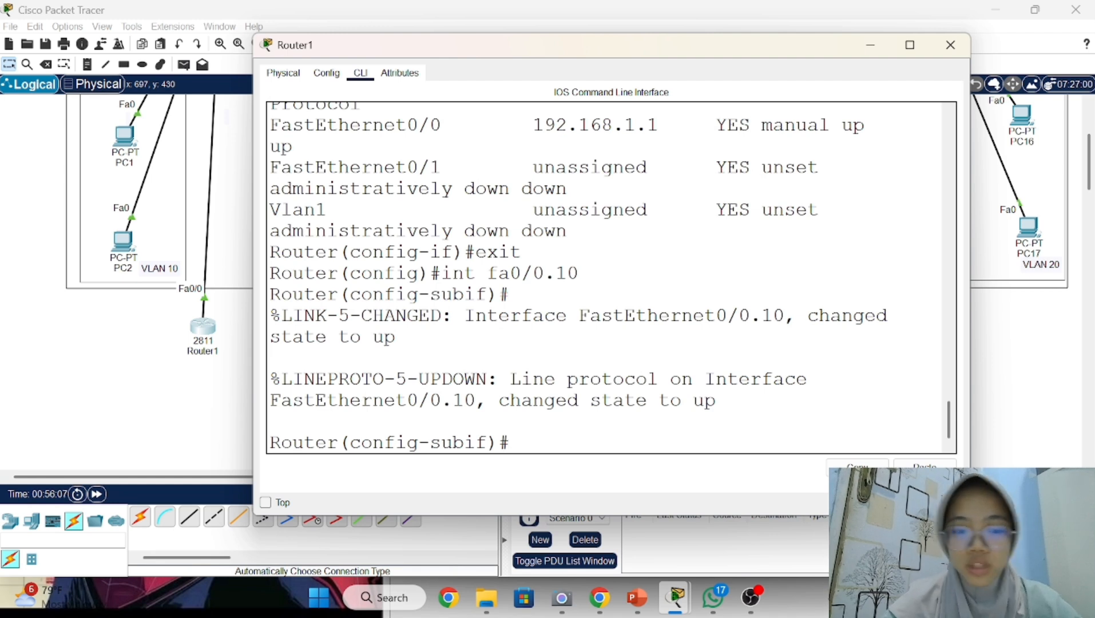
- Set 802.1Q encapsulation for VLAN 10 on subinterface fa0/0.10 with "encapsulation dot1q 10"
text(encapsulation)
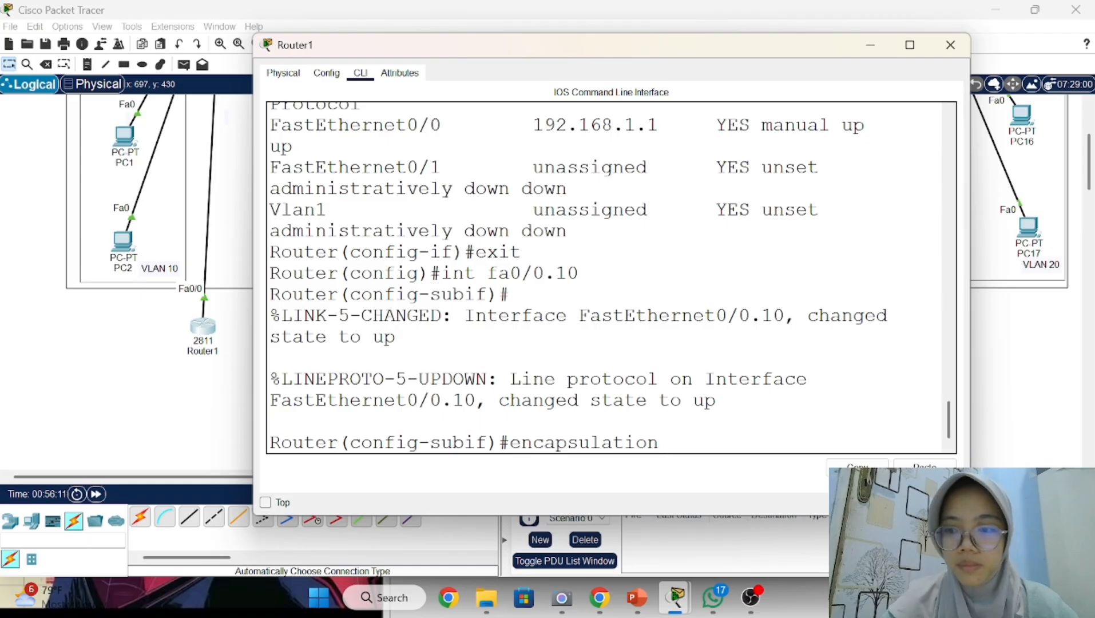
text( do)
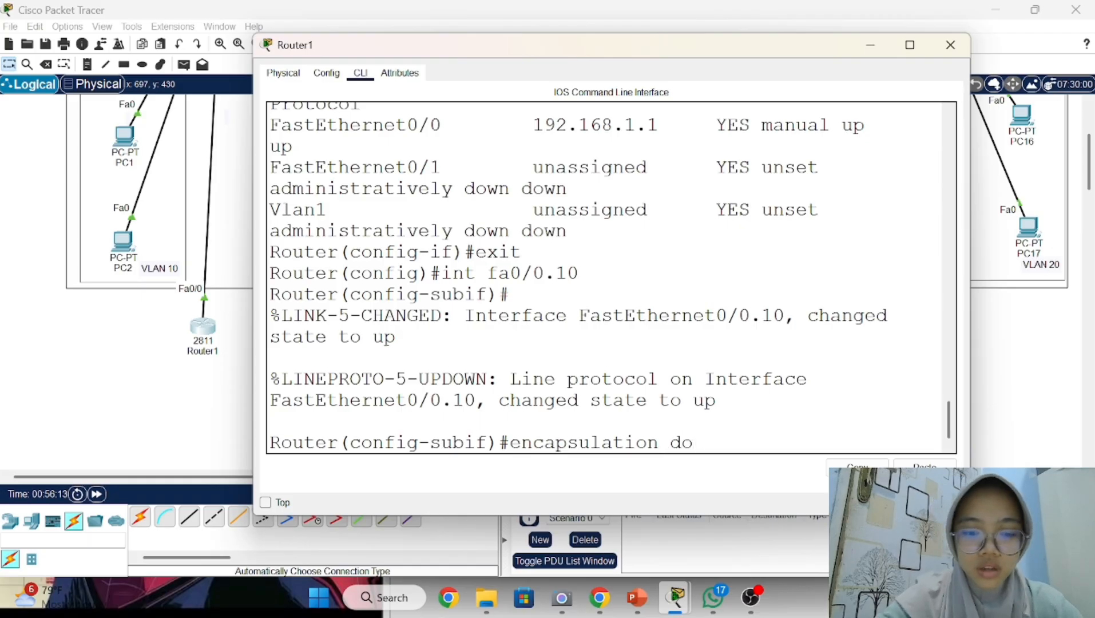
text(t1q.)
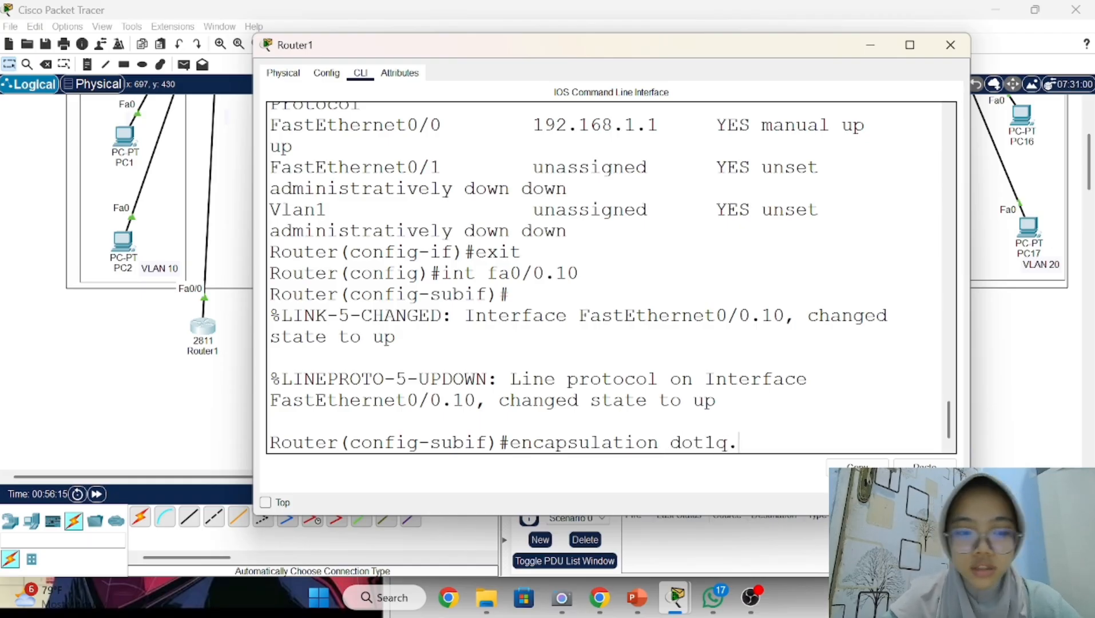
key(BackSpace)
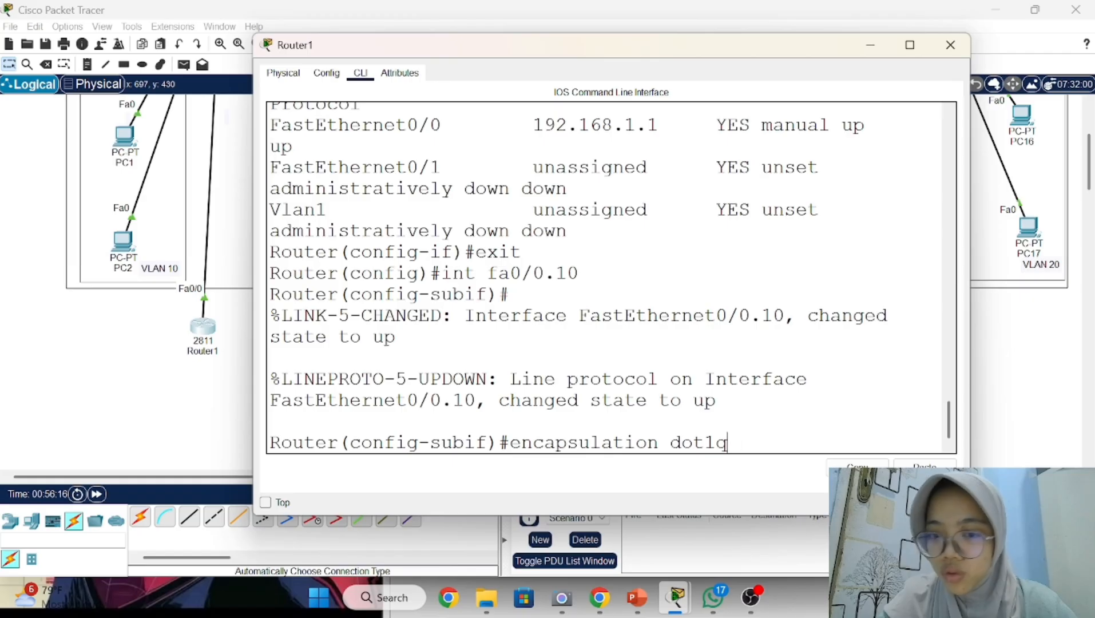
text(10)
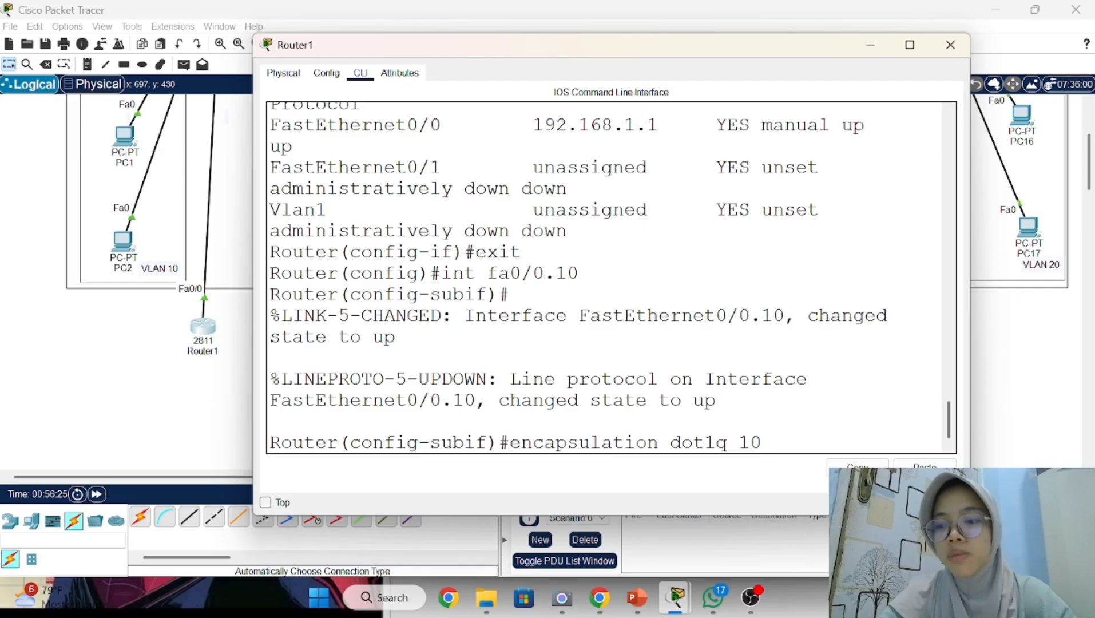
key(Return)
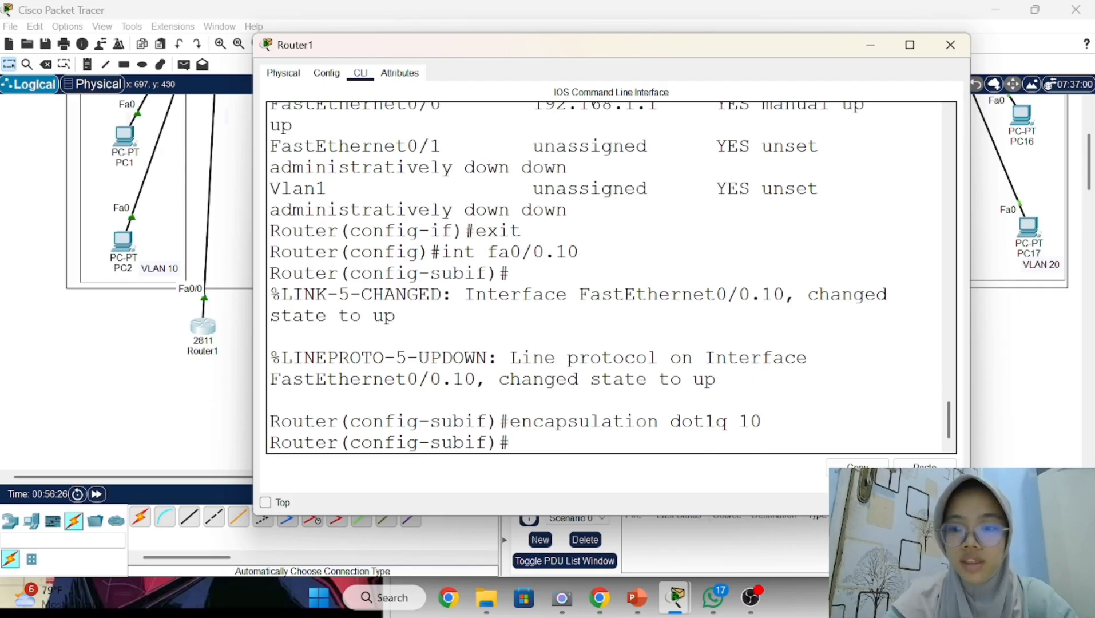
- Assign IP address 192.168.10.1 with subnet mask 255.255.255.0 to subinterface fa0/0.10
text(ip address)
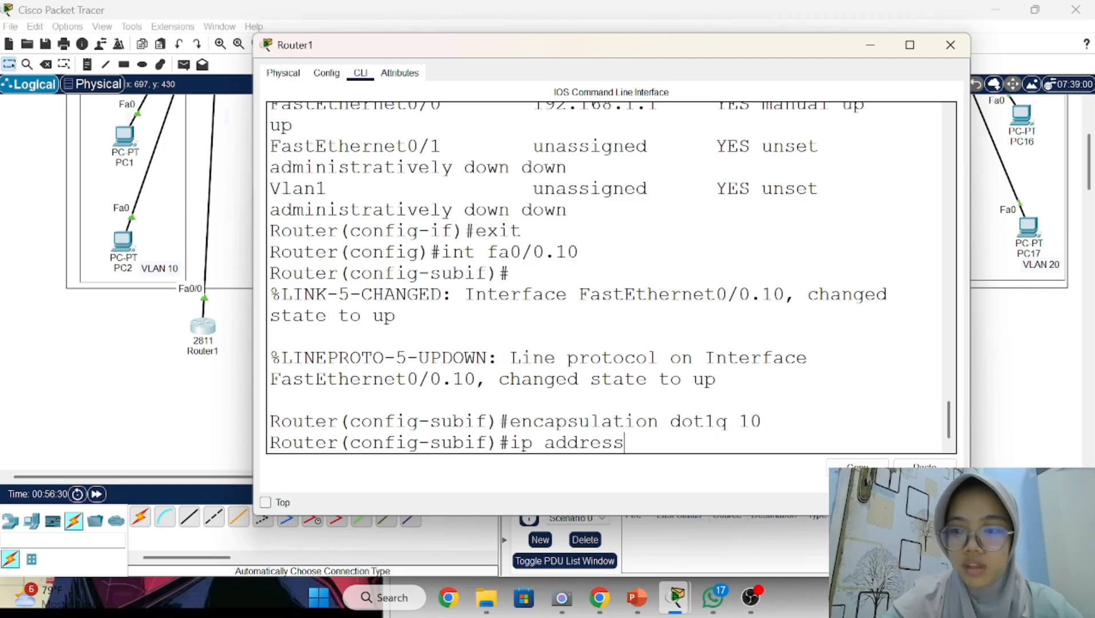
text( 192)
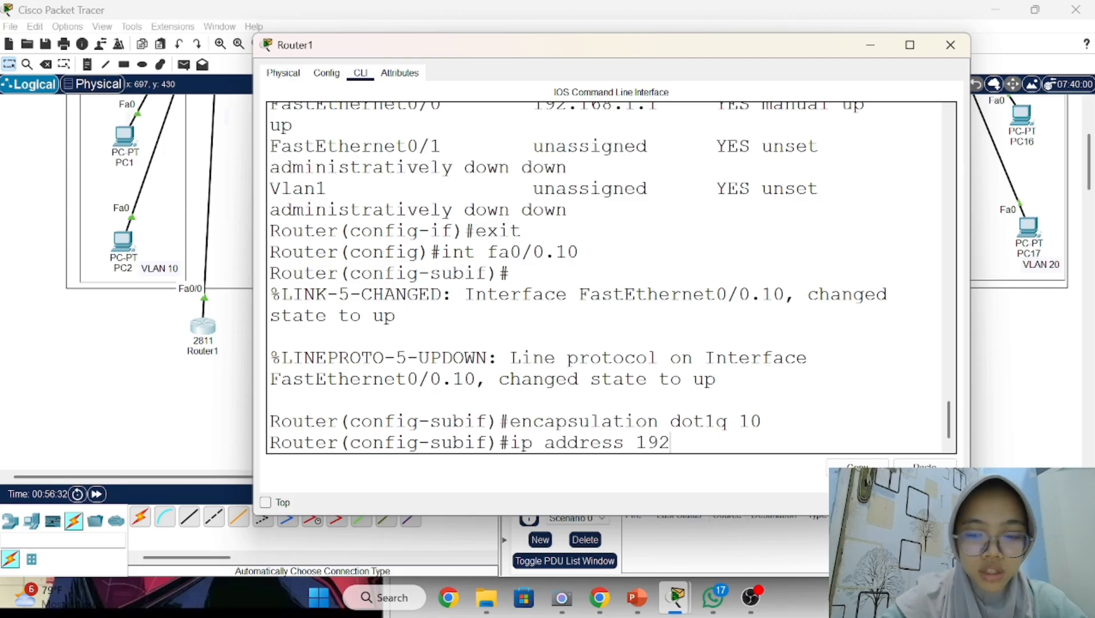
text(.168.10.1)
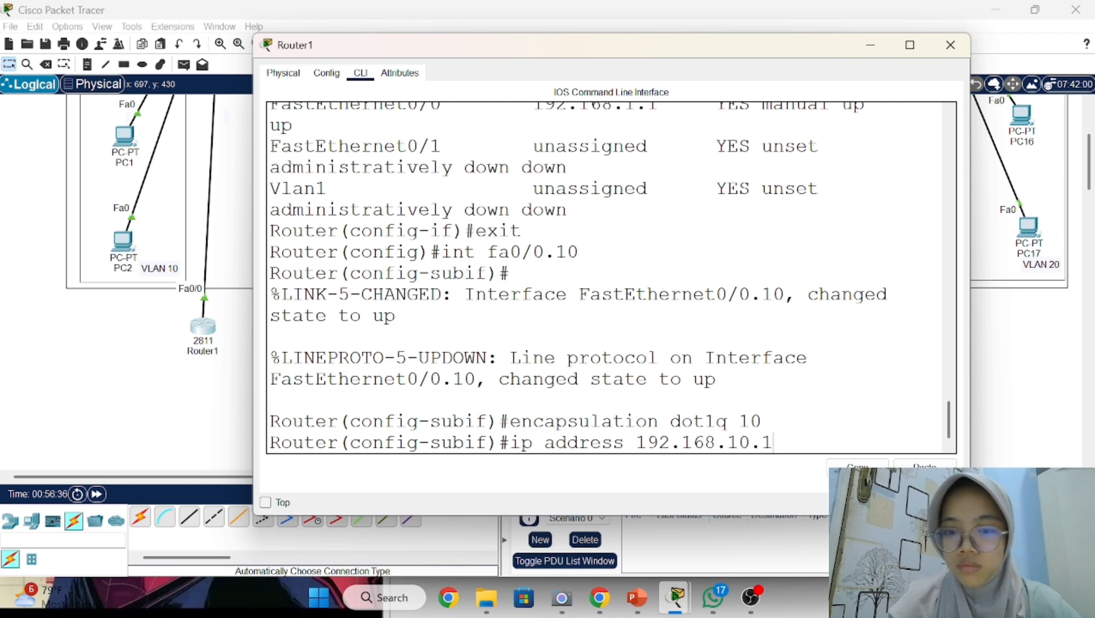
text( 255,)
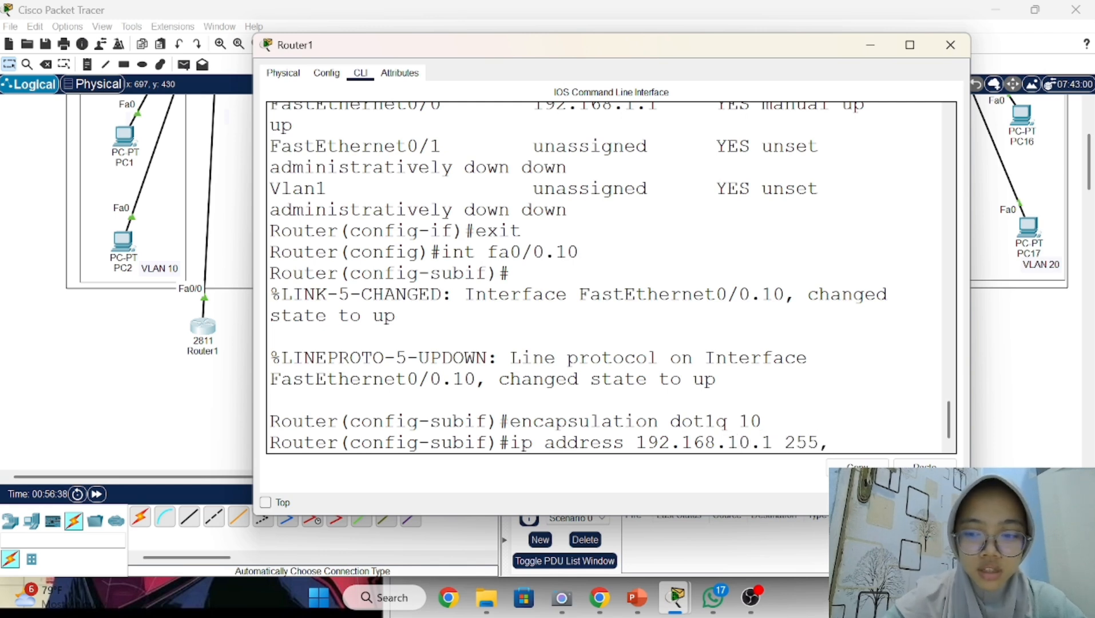
key(BackSpace)
text(.255)
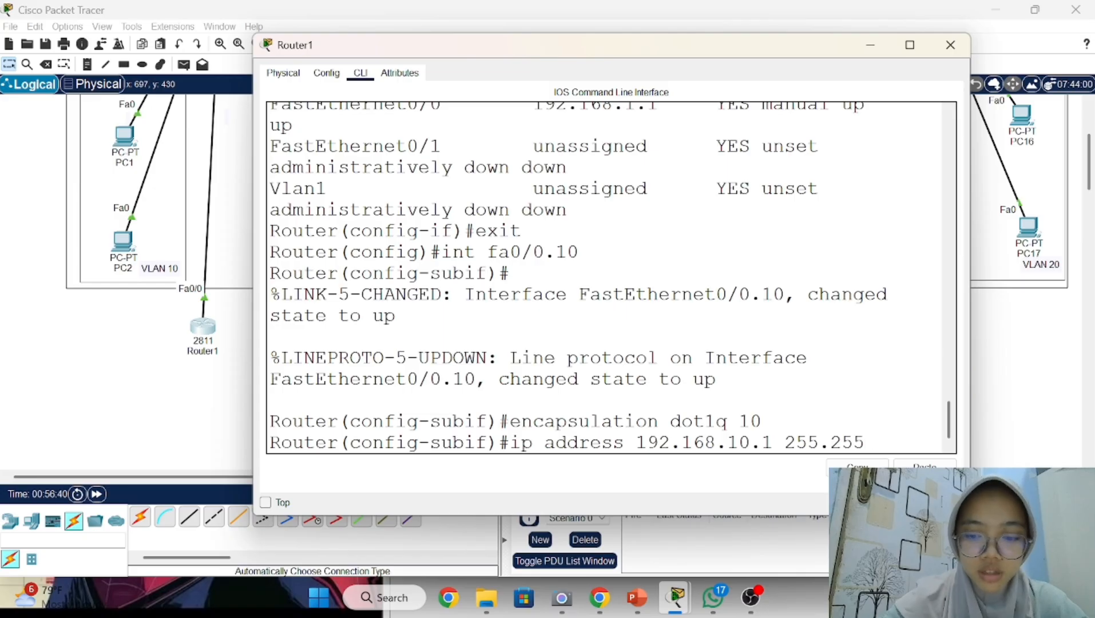
text(.255.0)
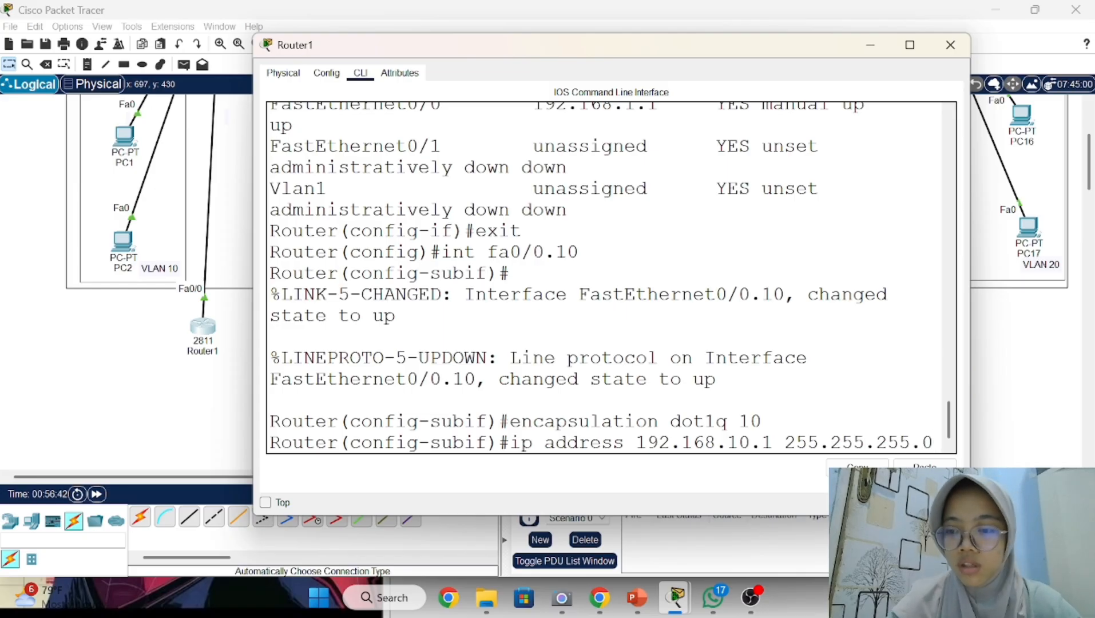
key(Return)
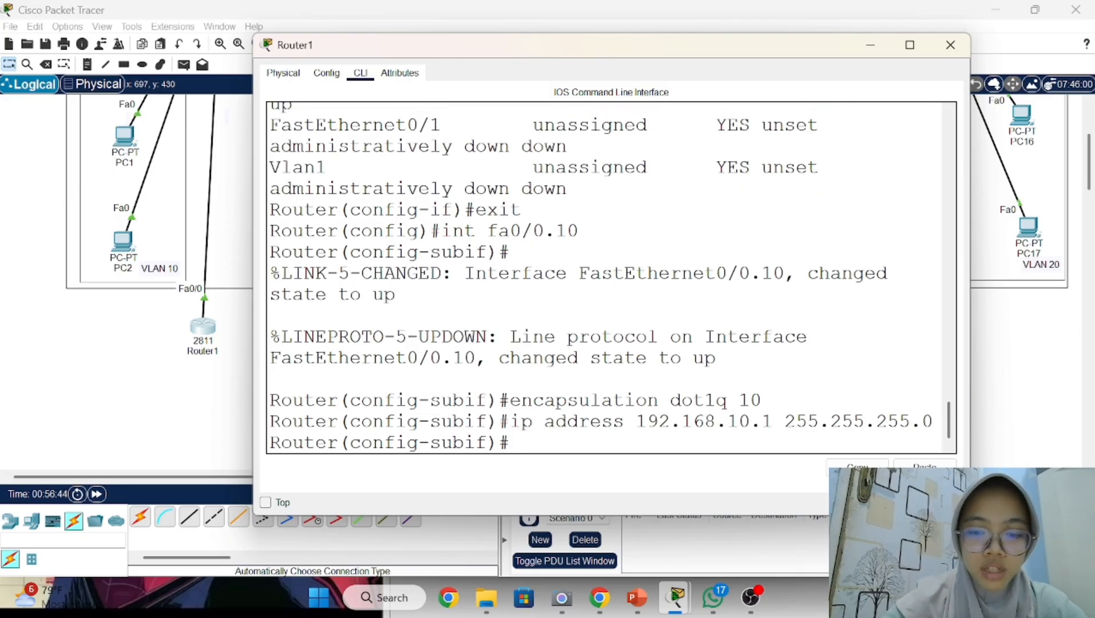
- Display the interface summary with "do show ip int brief" and check FastEthernet0/0.10's IP address and status
text(do show )
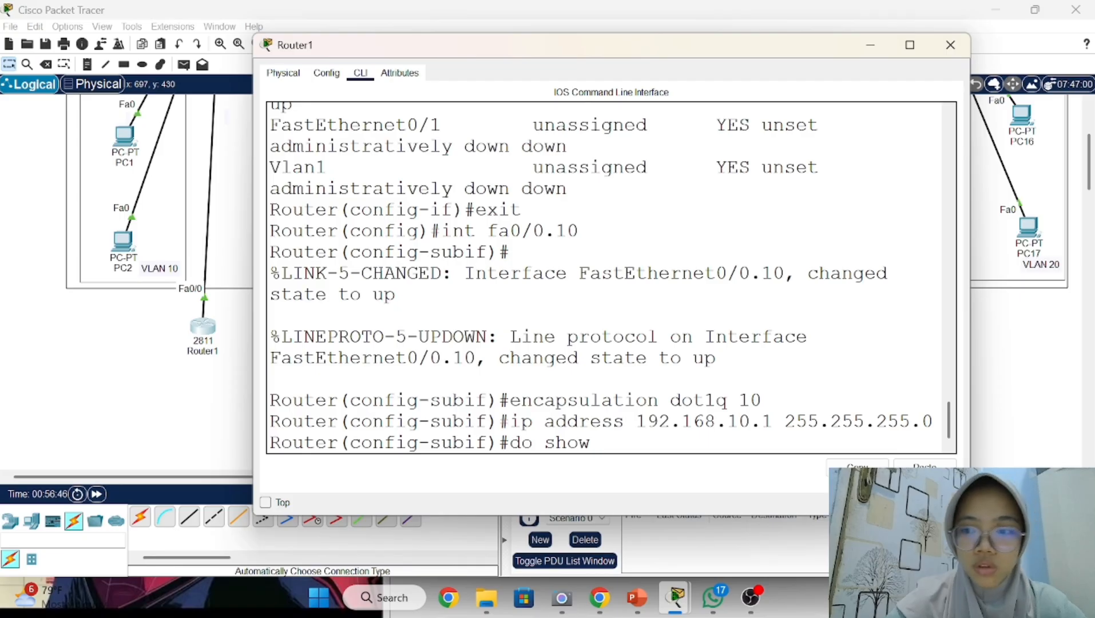
text(ip i)
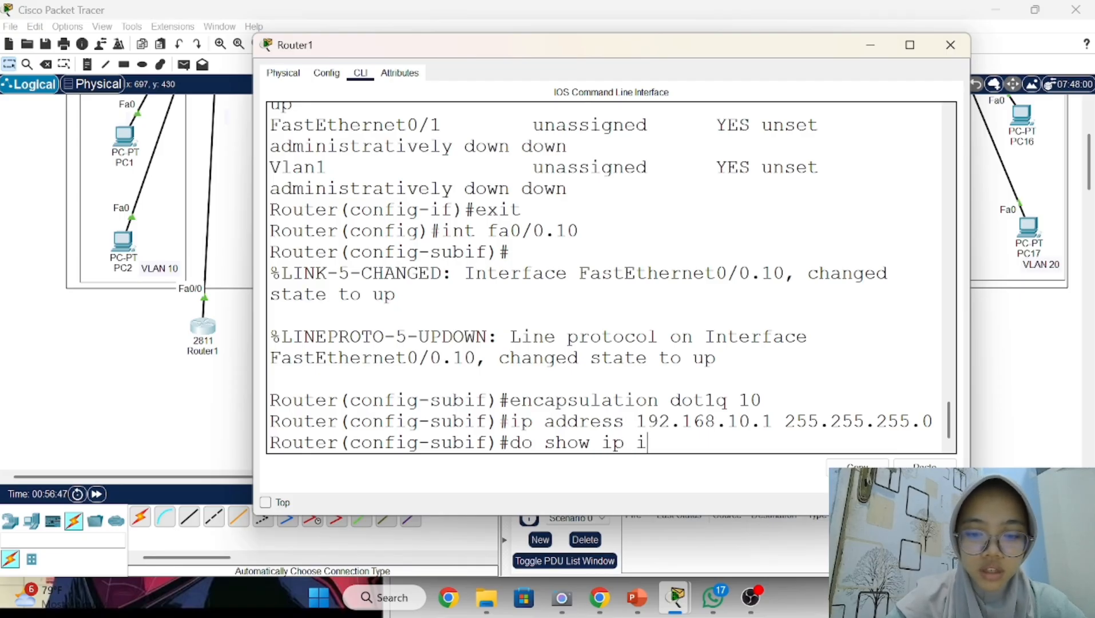
text(nter)
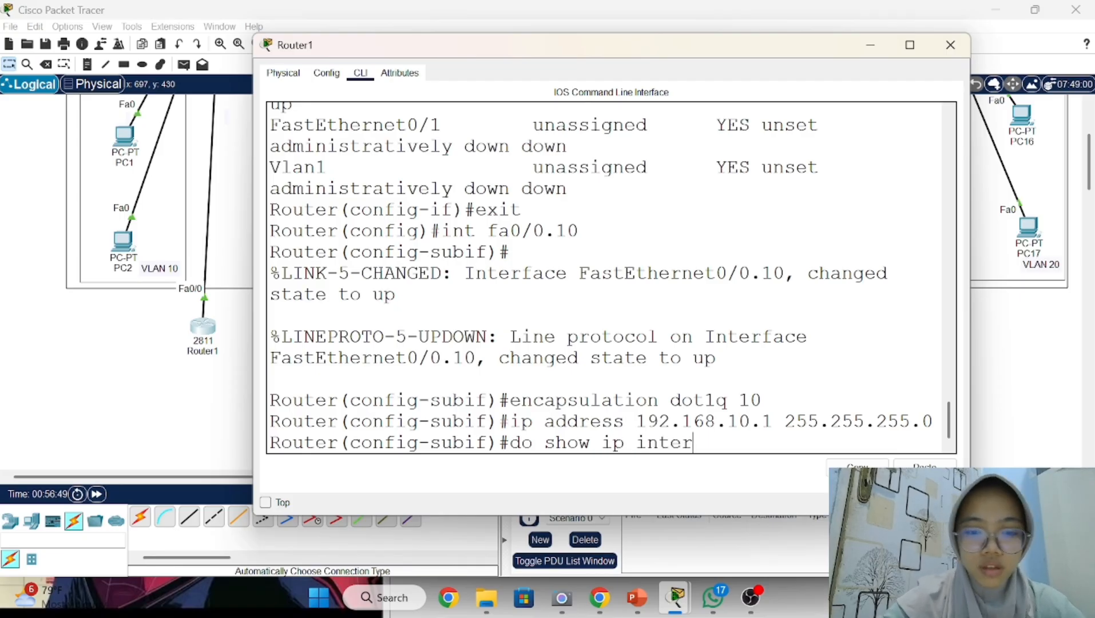
key(BackSpace)
key(BackSpace)
text(br)
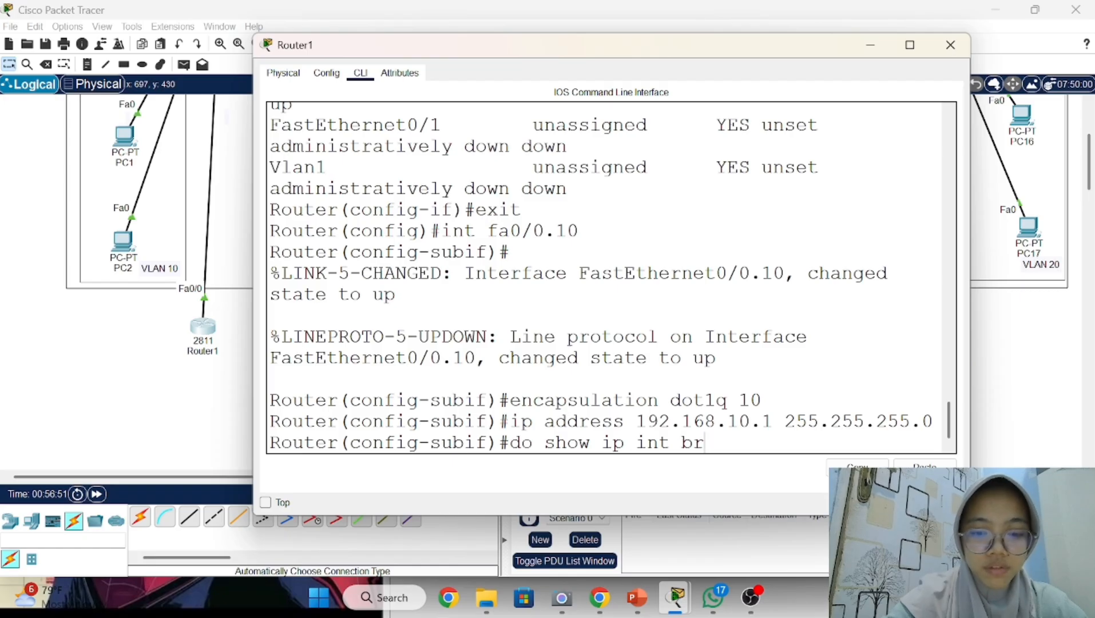
text(ief)
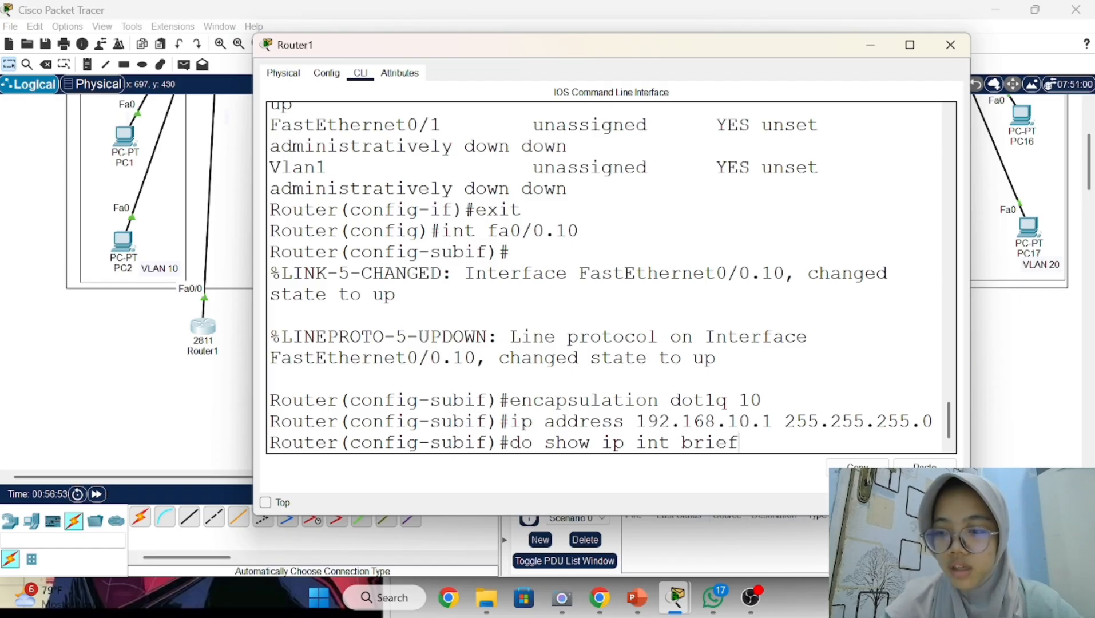
key(Return)
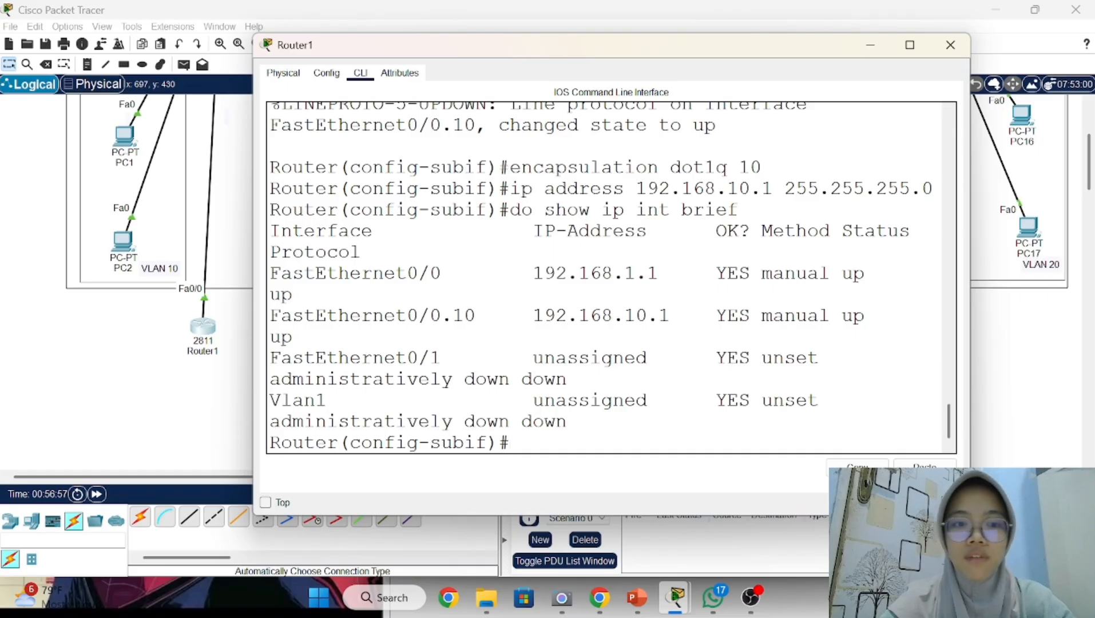
drag(269, 316, 681, 315)
key(ctrl+c)
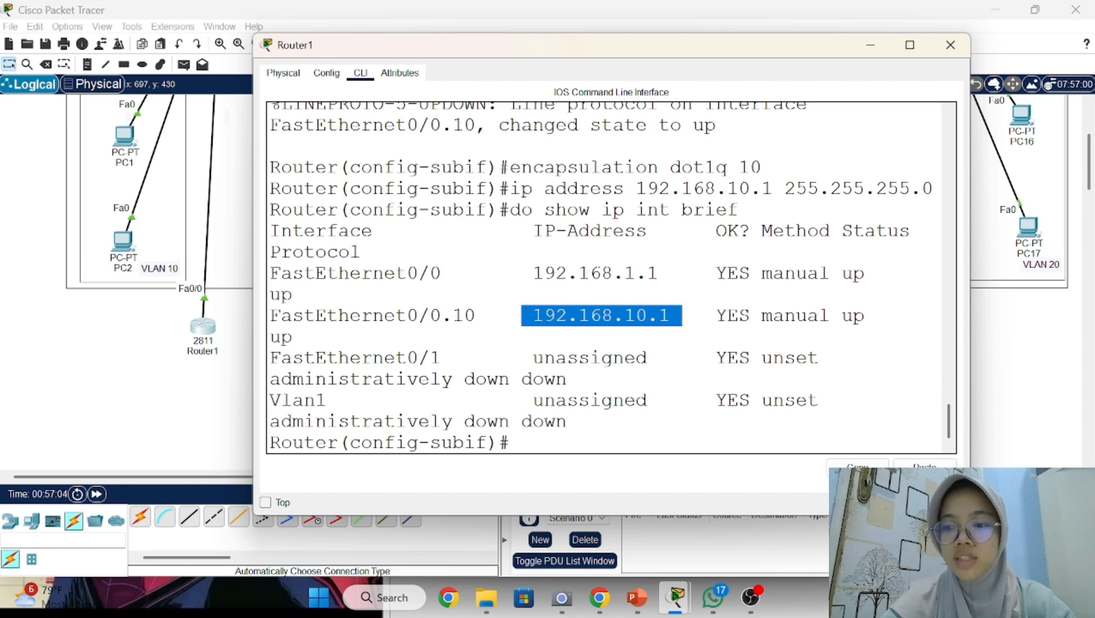
drag(772, 315, 866, 316)
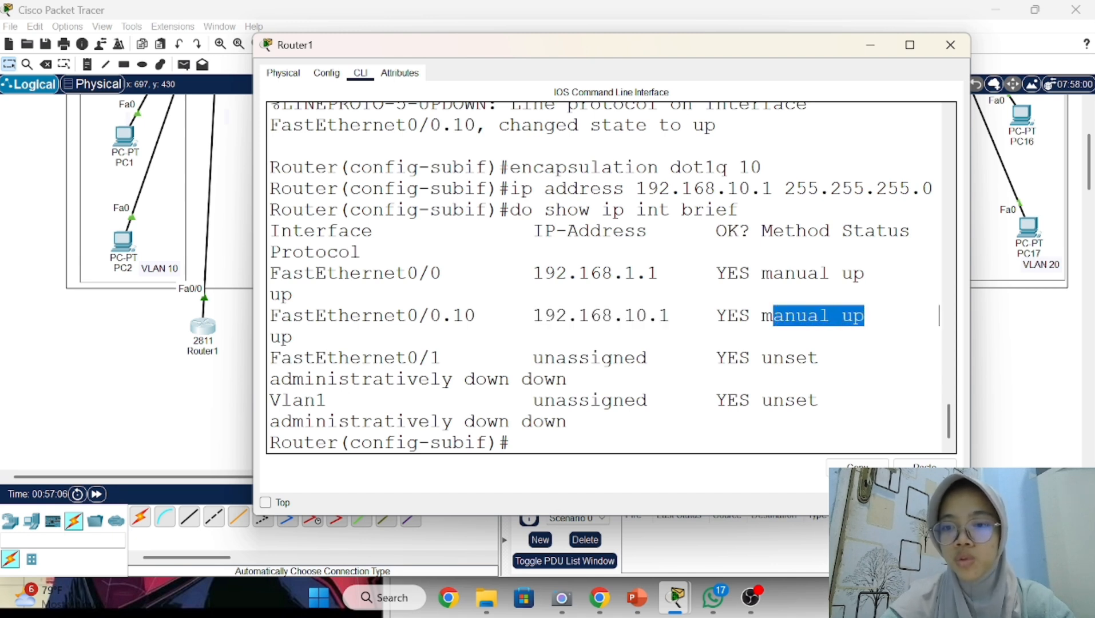
key(ctrl+c)
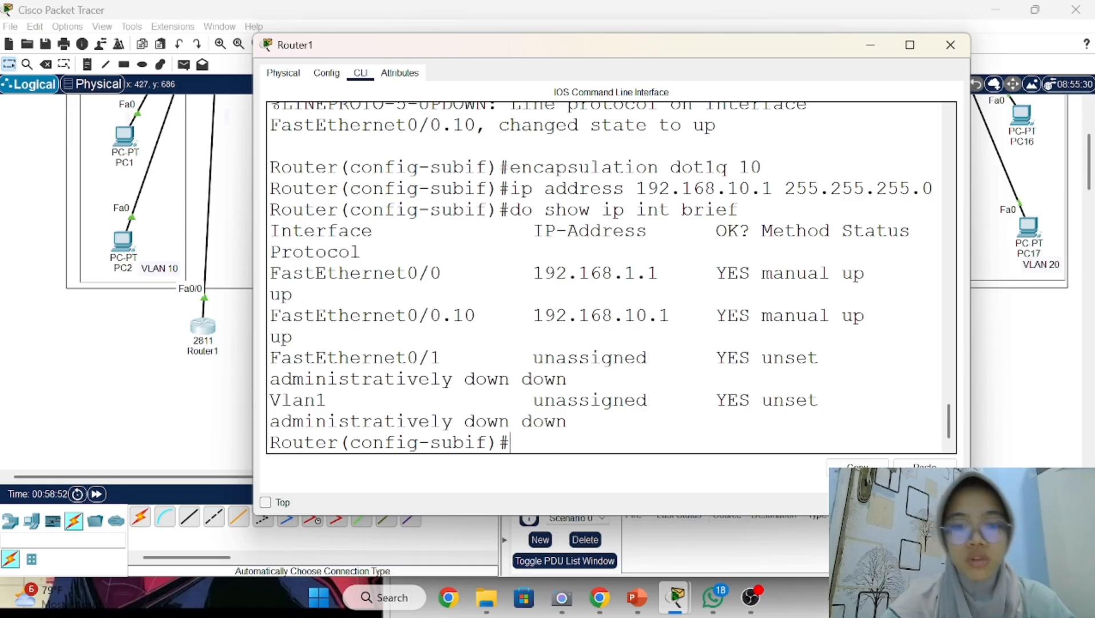
- Exit the fa0/0.10 configuration and create subinterface fa0/0.20, ending at its configuration prompt
text(exit)
key(Return)
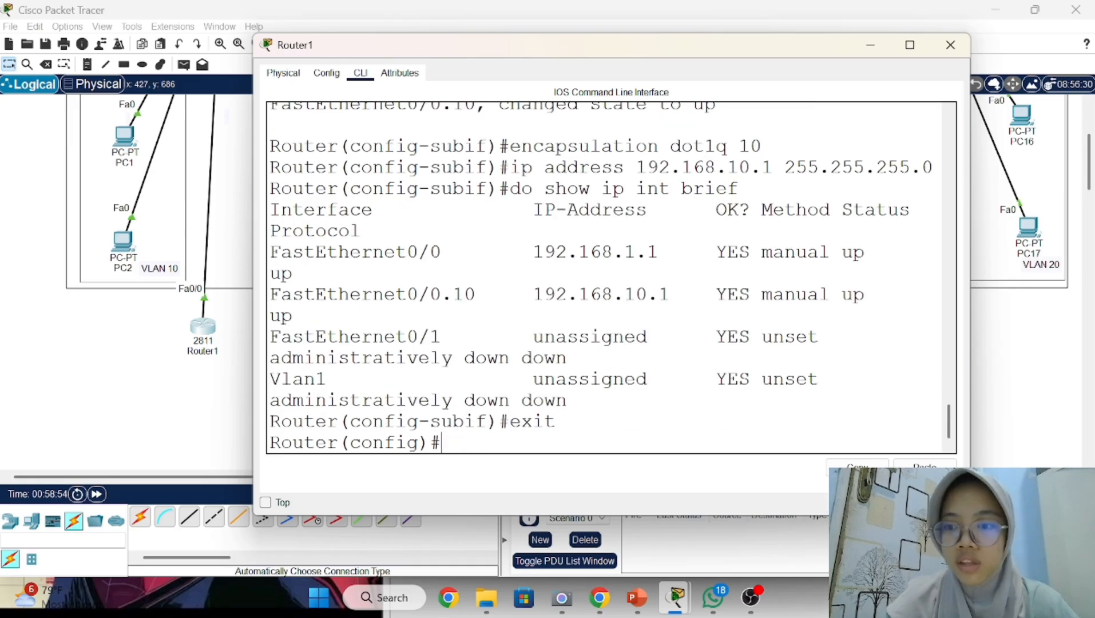
text(int fa)
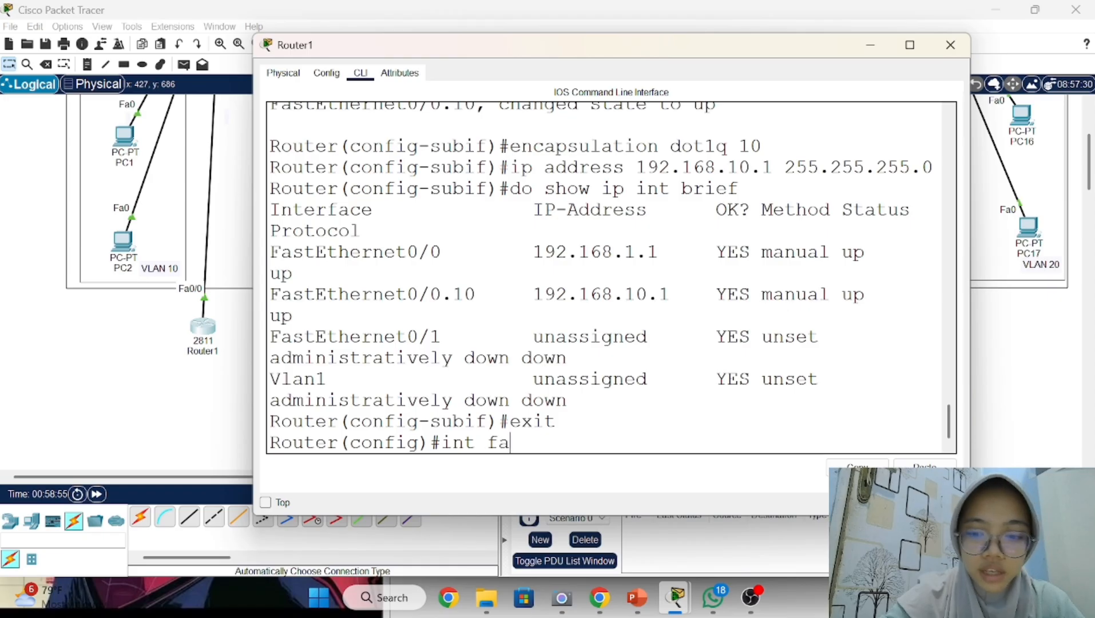
text(0/0)
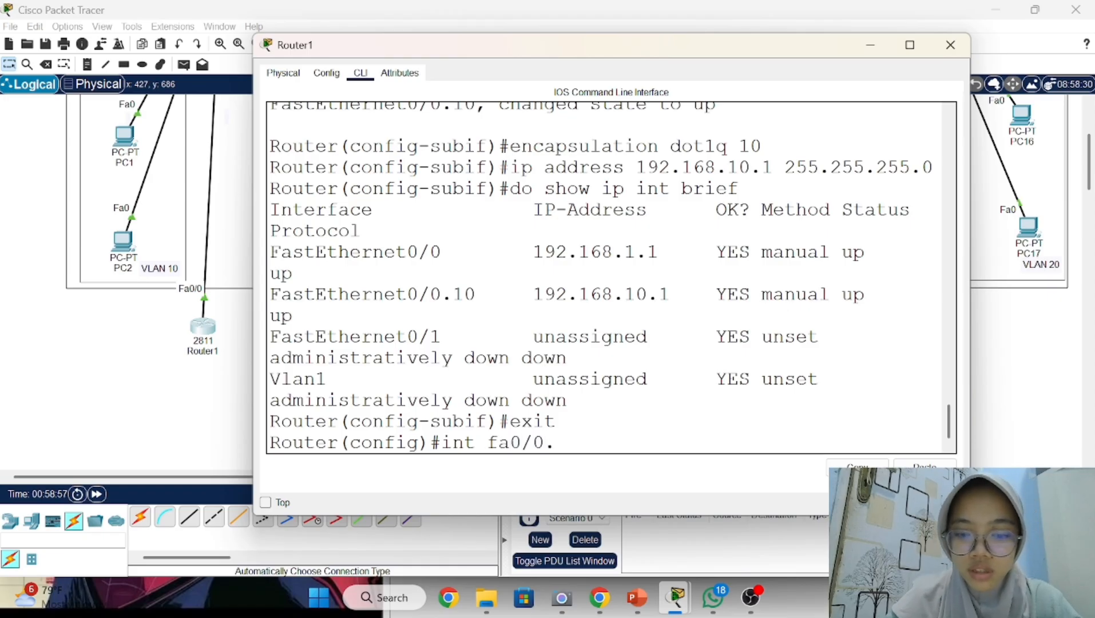
text(.20)
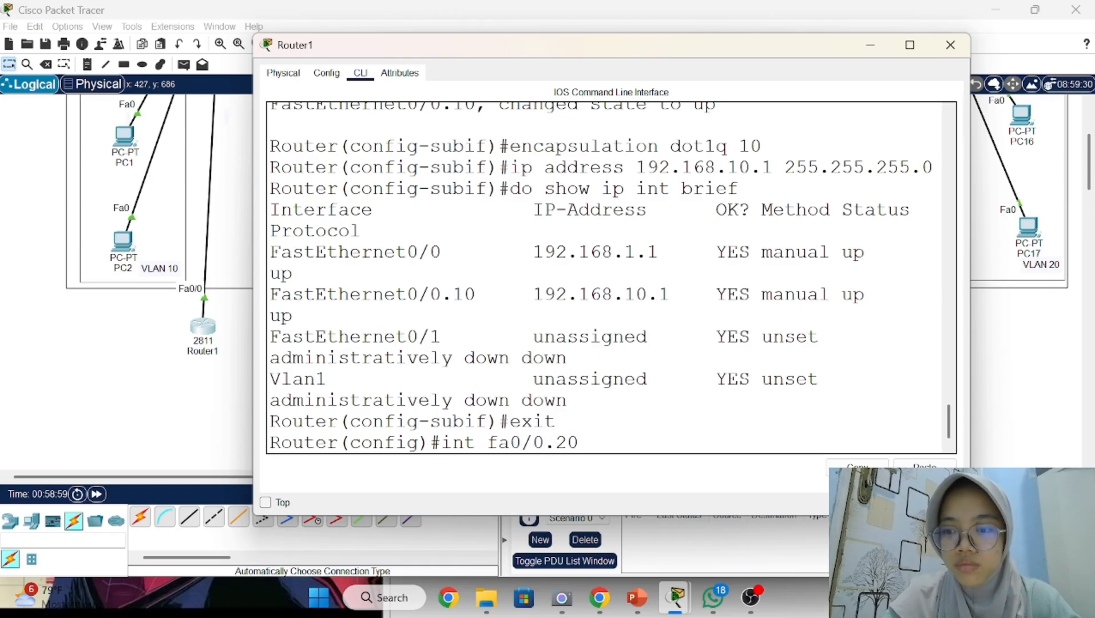
key(Return)
key(Return)
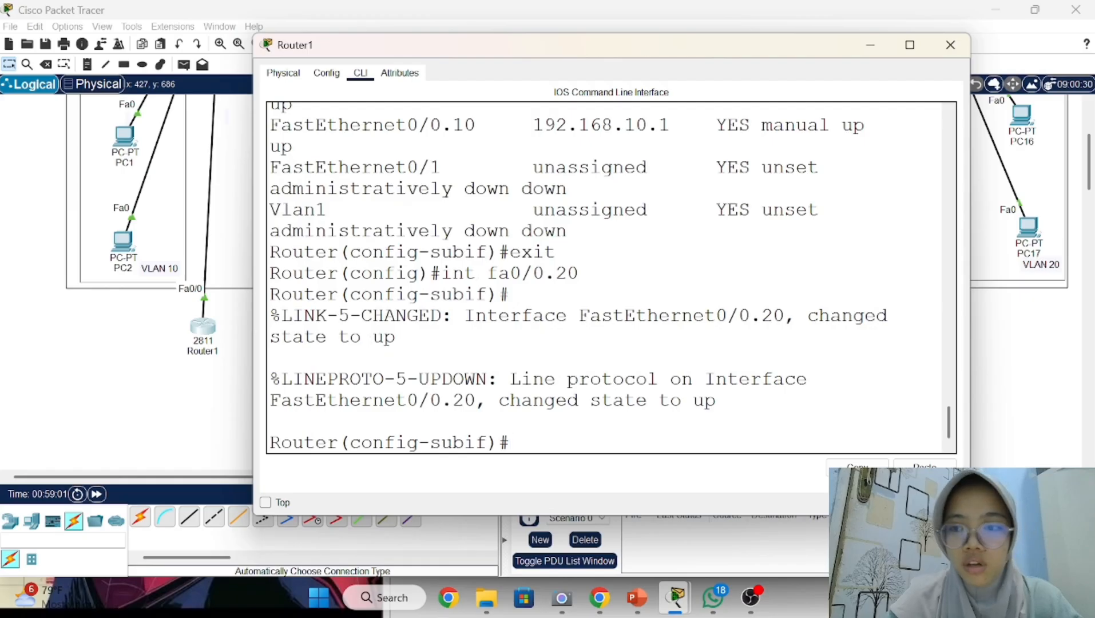
- Set 802.1Q encapsulation for VLAN 20 on subinterface fa0/0.20 with "encapsulation dot1q 20"
text(ip)
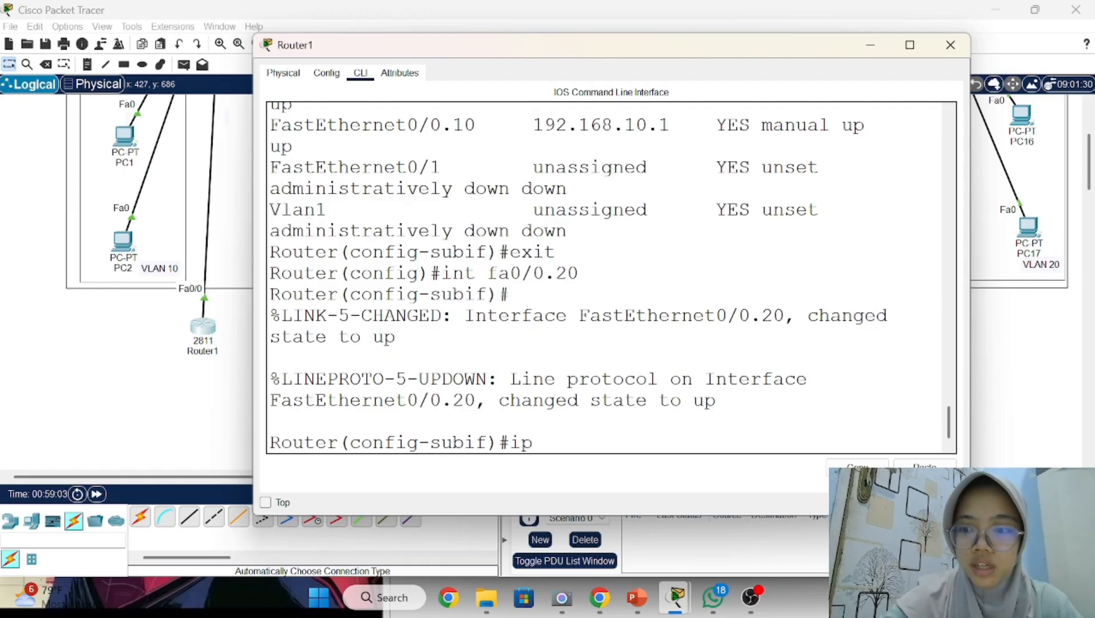
key(BackSpace)
key(BackSpace)
key(BackSpace)
text(enca)
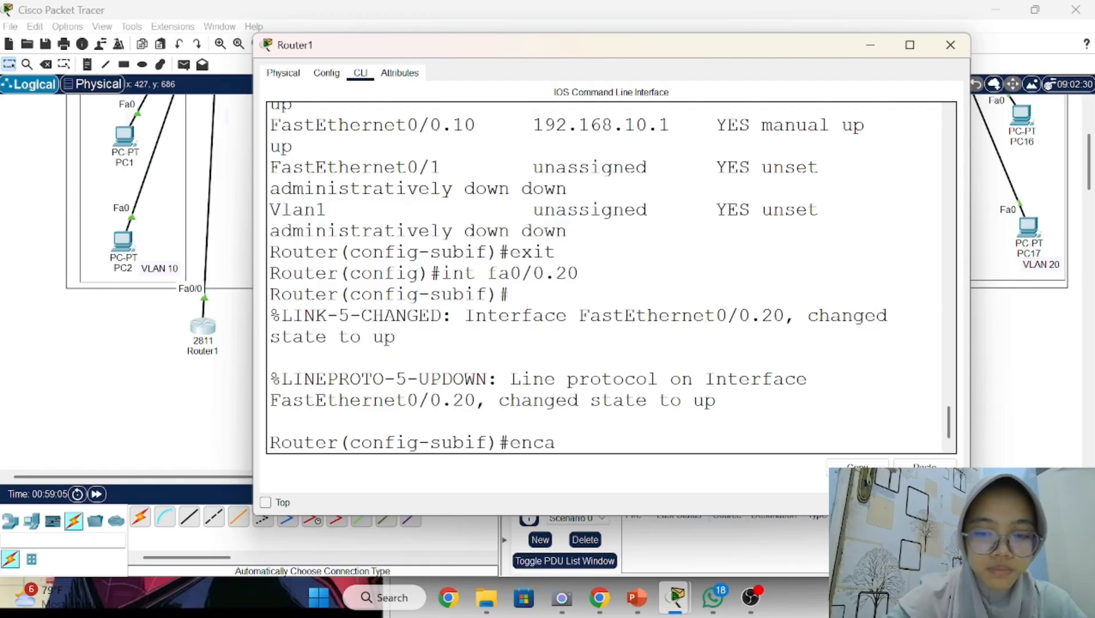
text(psulation)
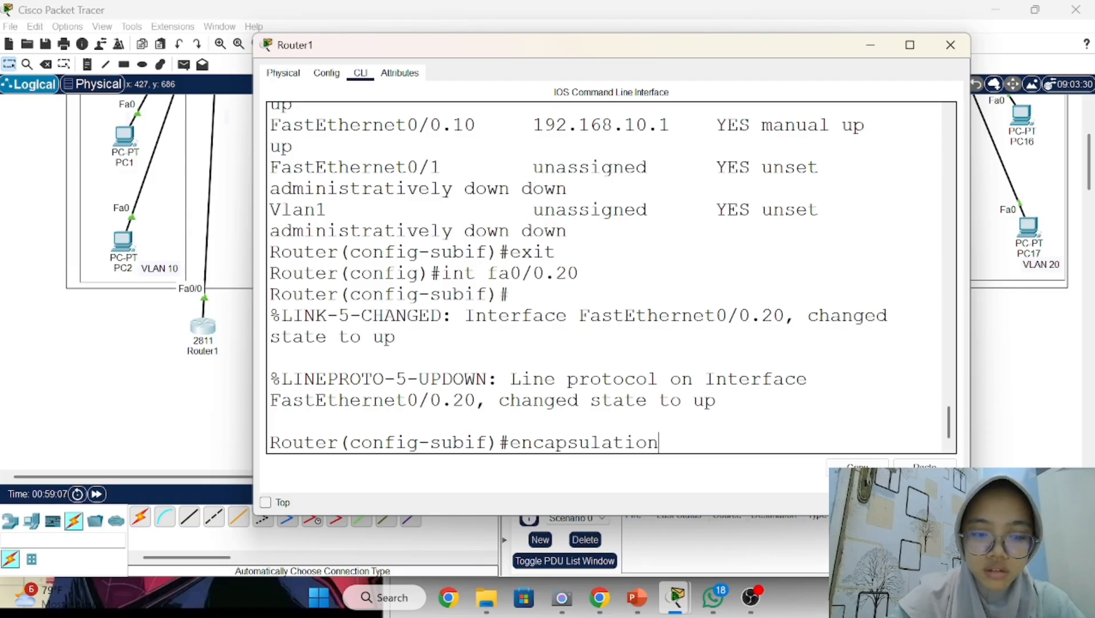
text( do)
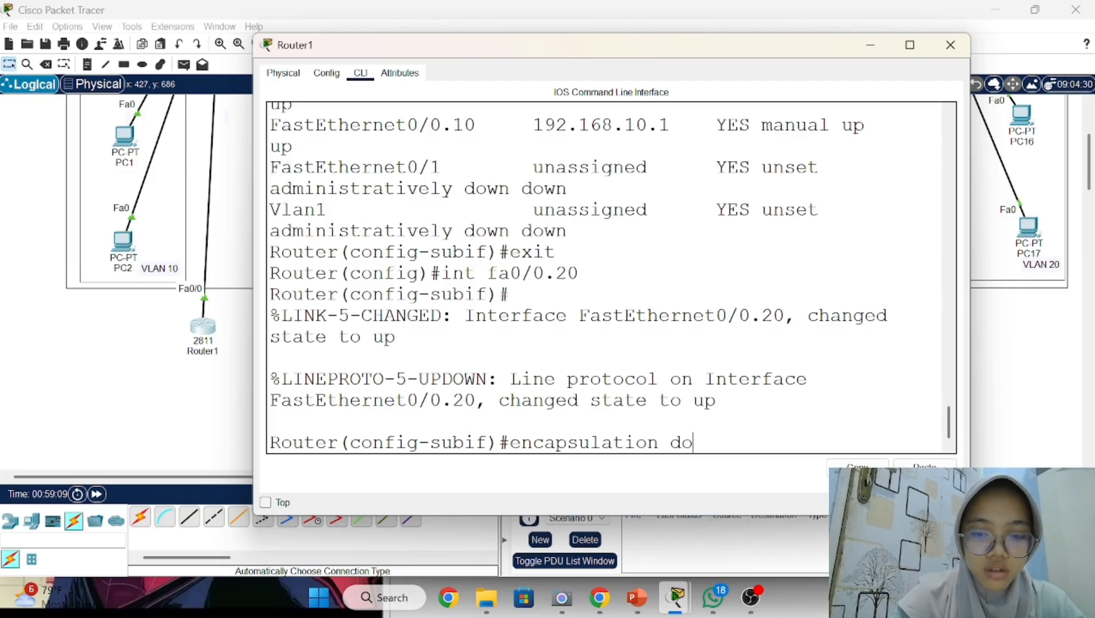
text(t1q)
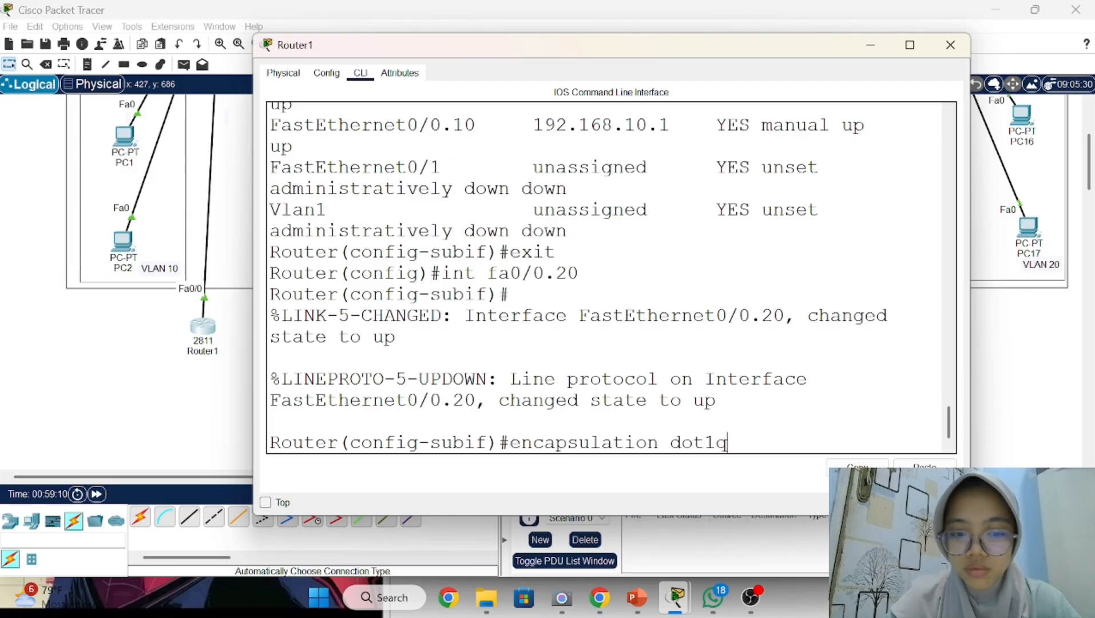
text( 20)
key(Return)
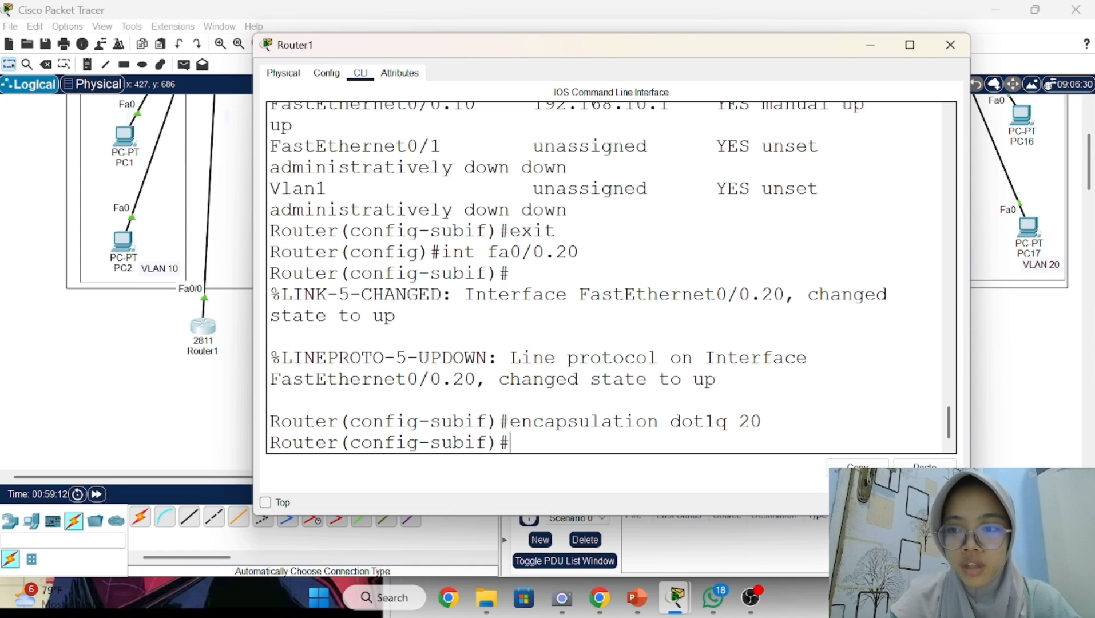
- Assign IP address 192.168.20.1 with subnet mask 255.255.255.0 to subinterface fa0/0.20 and exit its configuration
text(ip add)
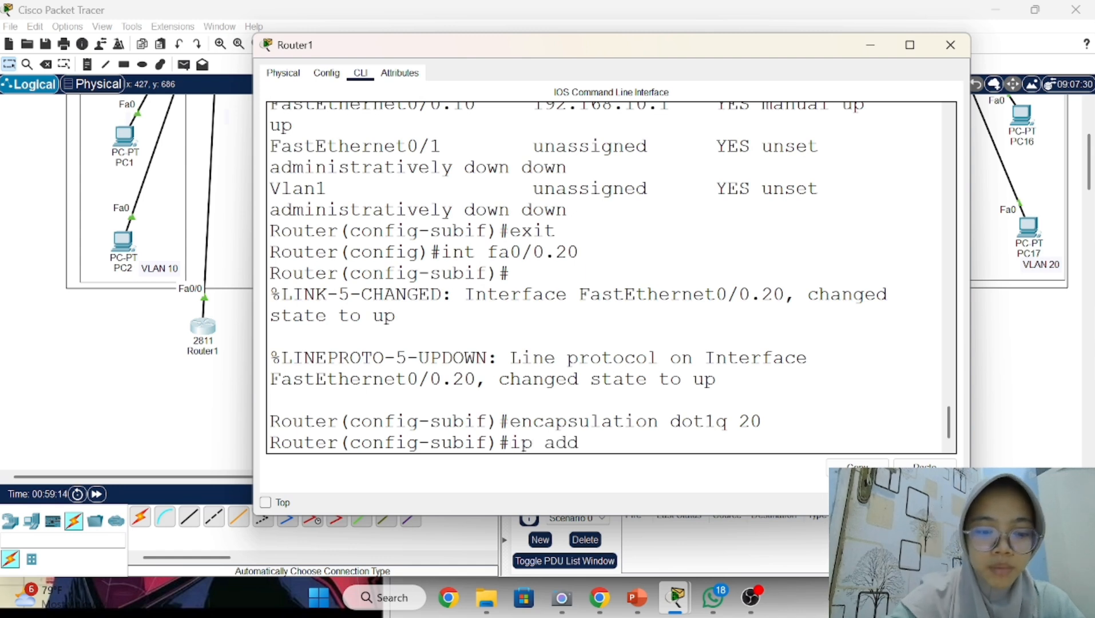
text(ress 192)
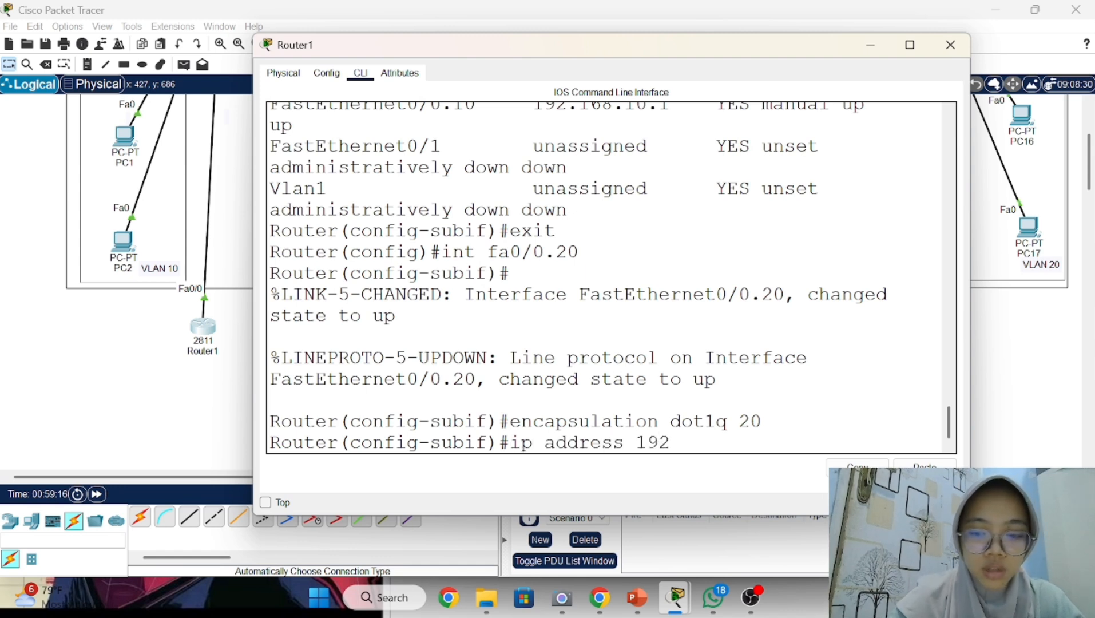
text(.168.20)
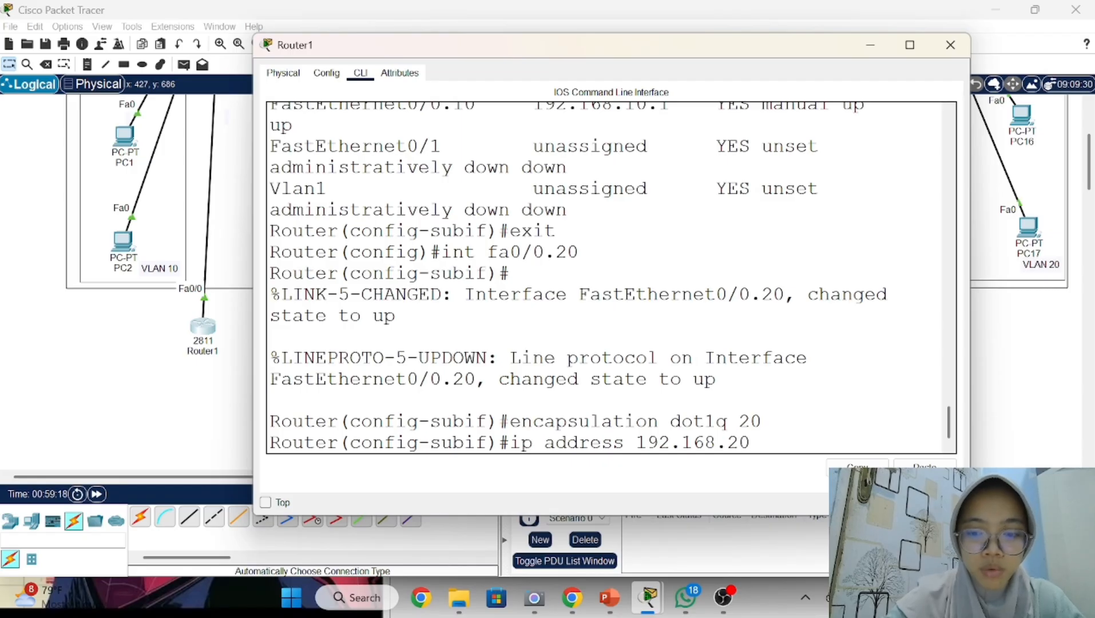
text(.1 255)
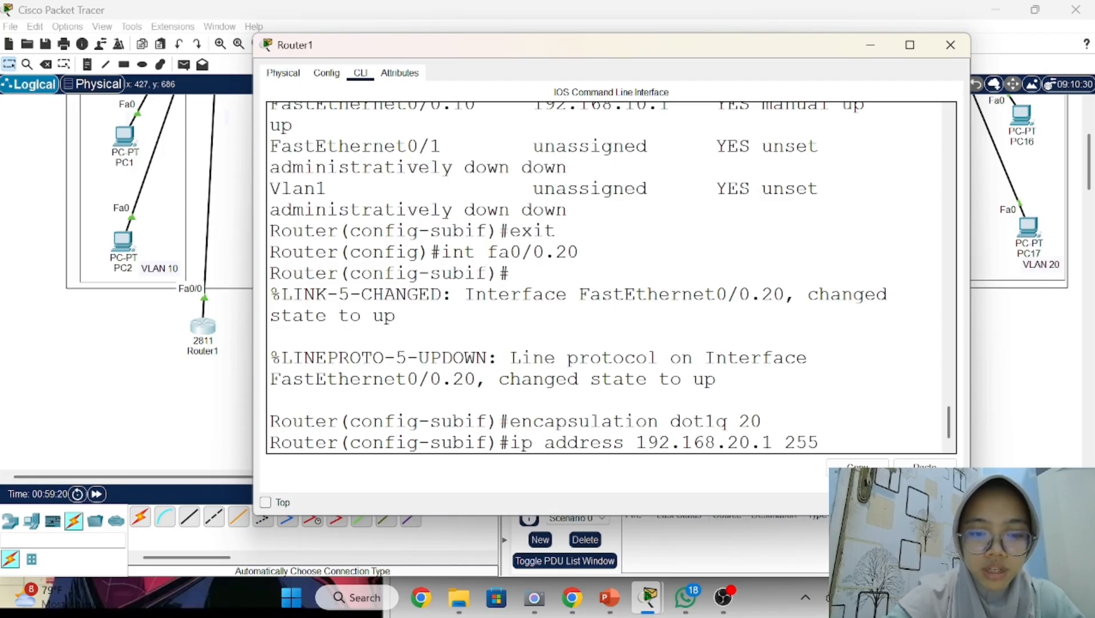
text(.255.2)
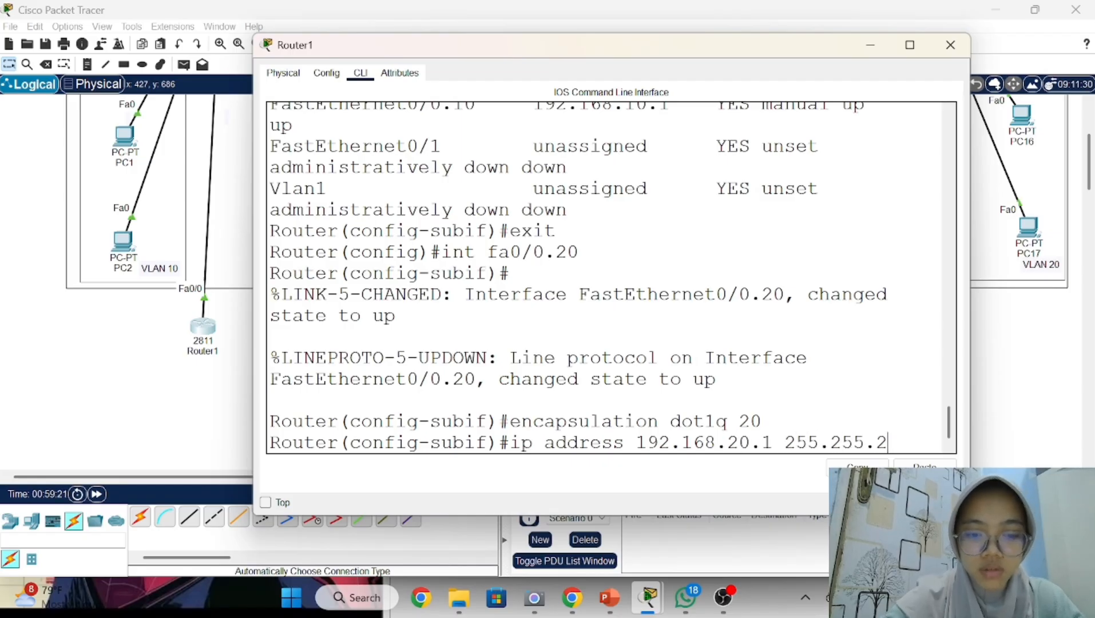
text(55.0)
key(Return)
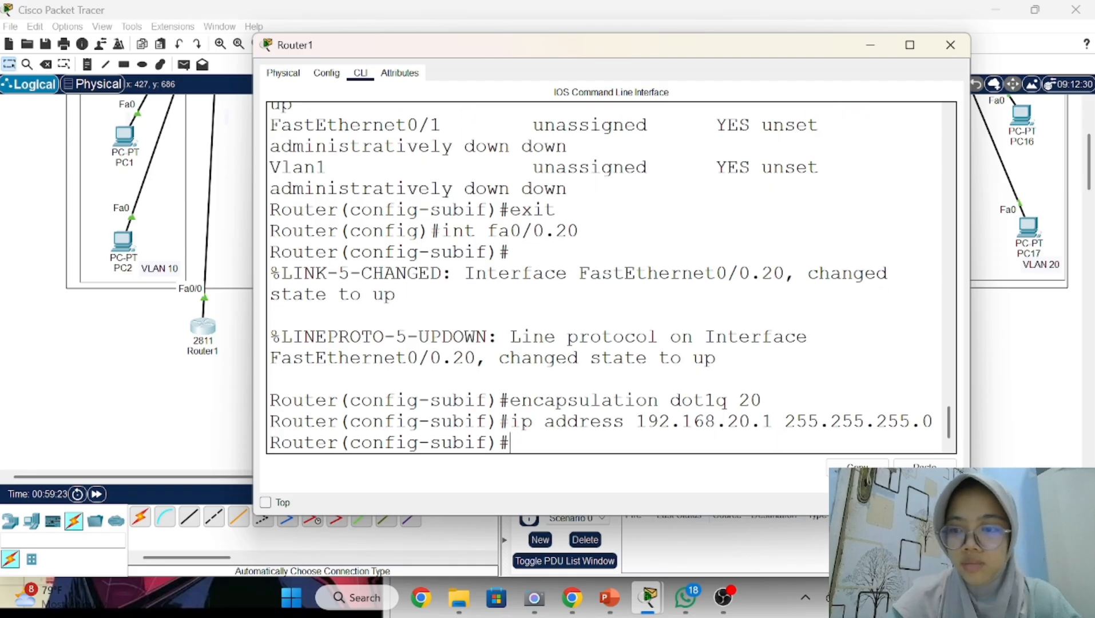
text(exit)
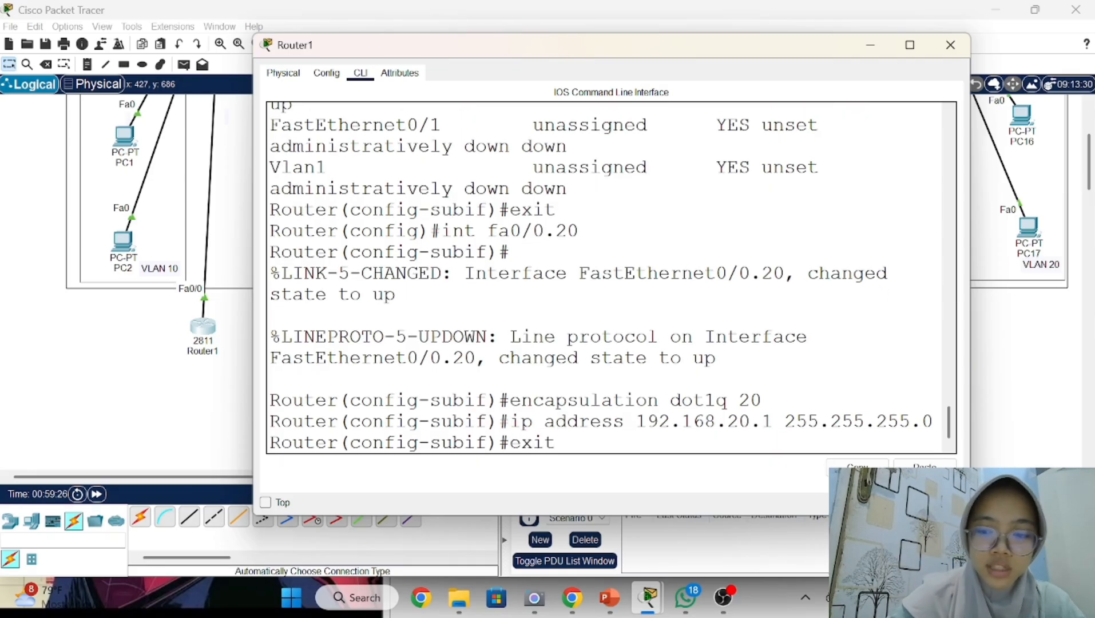
key(Return)
- Display the interface summary with "do show ip int brief" and check FastEthernet0/0.20's IP address and status
text(do s)
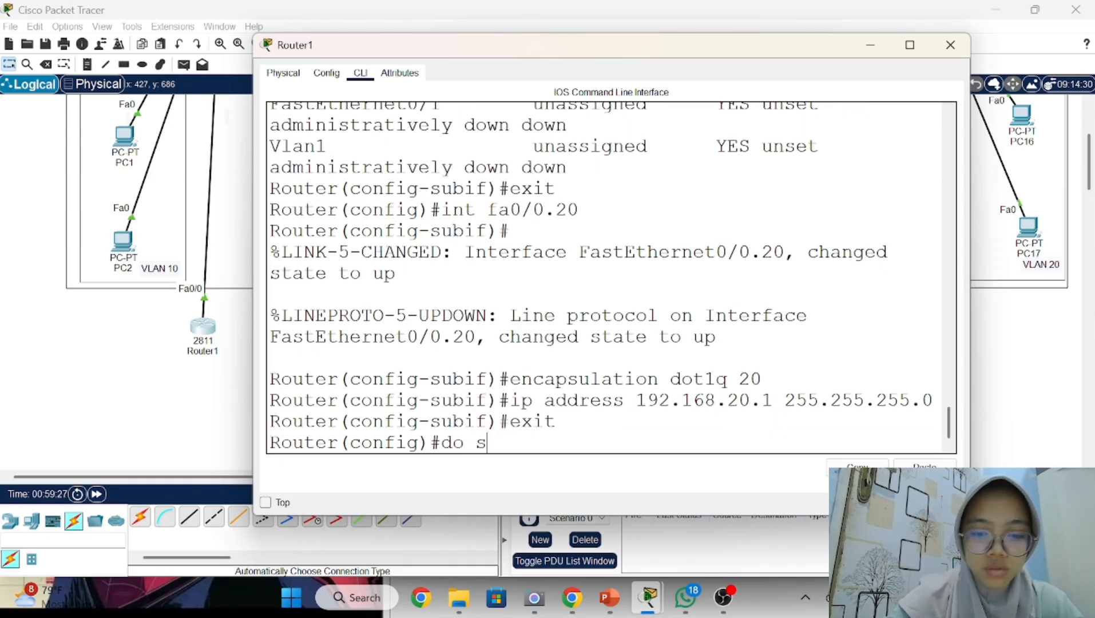
text(how ip i)
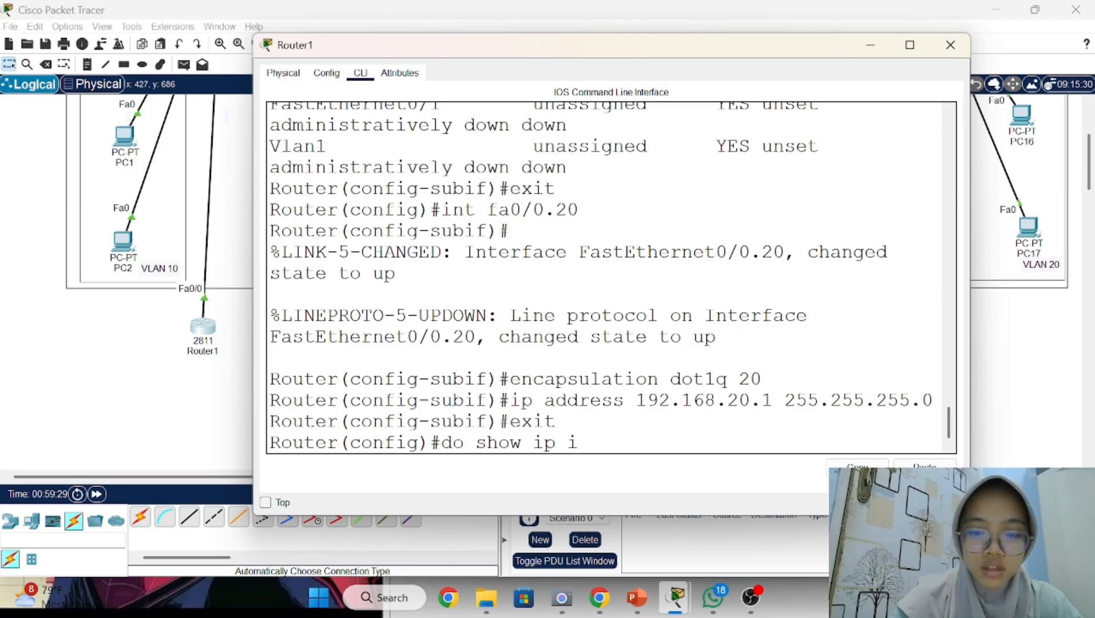
text(nt brief)
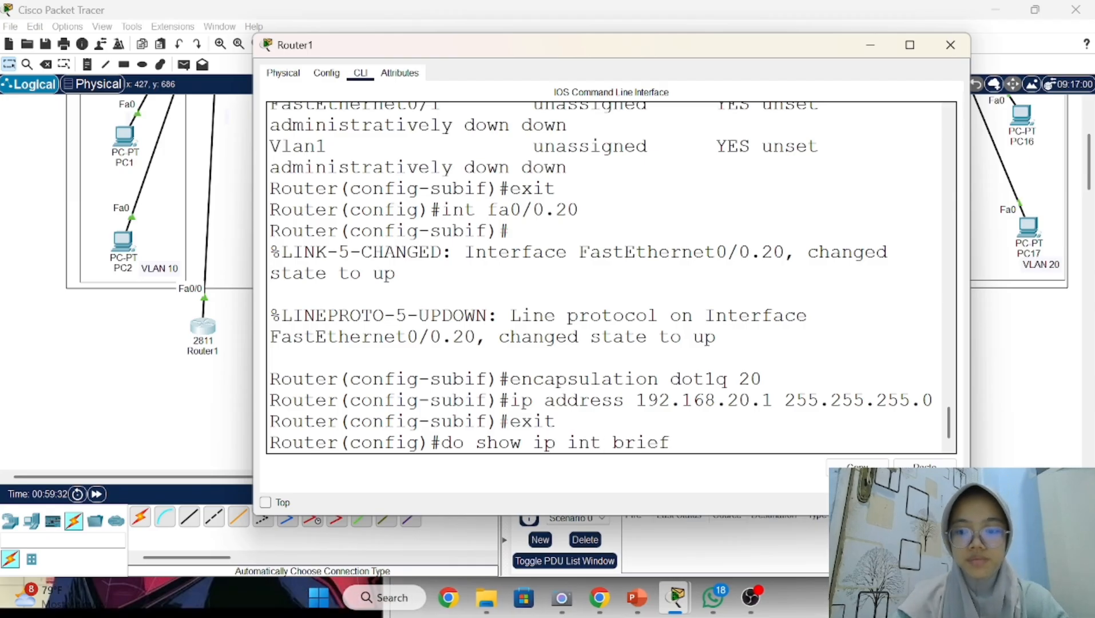
key(Return)
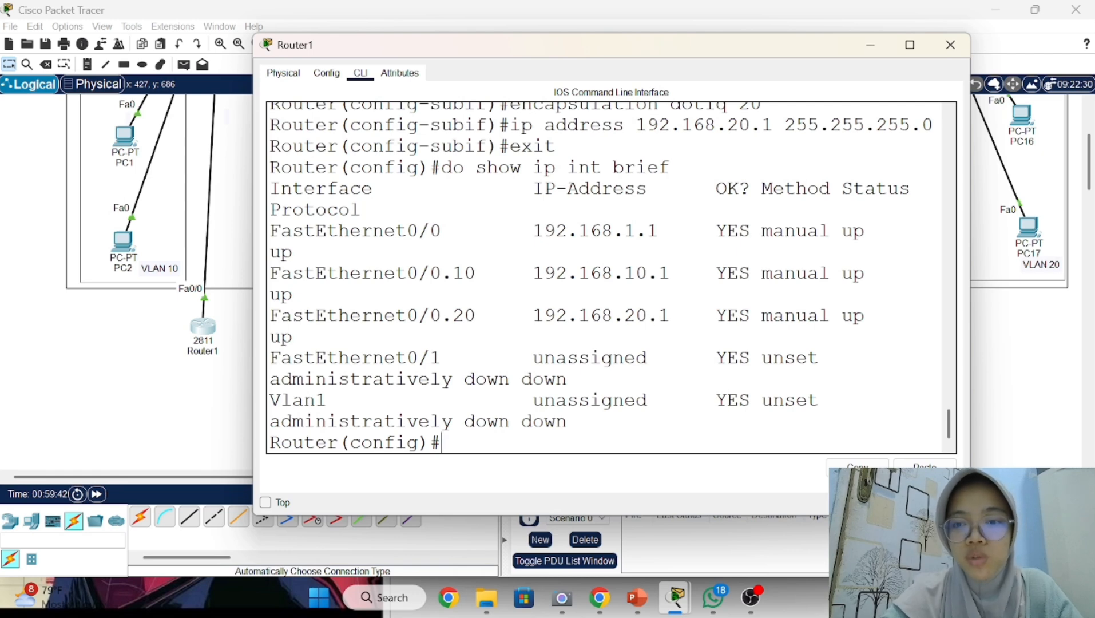
drag(704, 315, 938, 315)
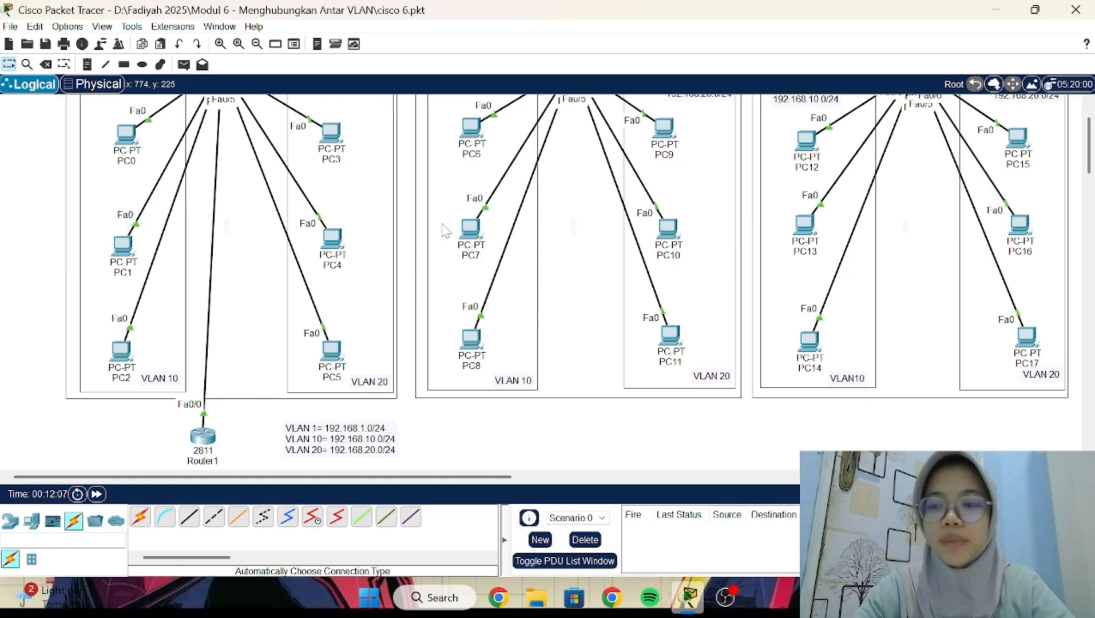
- Open the IP Configuration of PC0 in the first switch's VLAN 10 group
scroll(337, 249, up, 1)
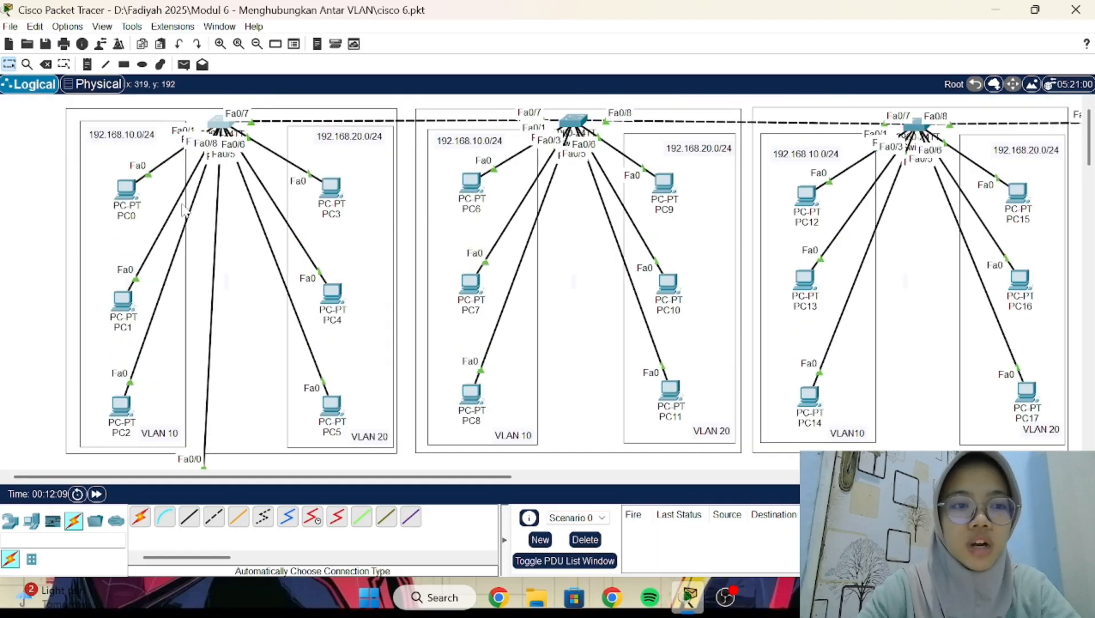
click(124, 192)
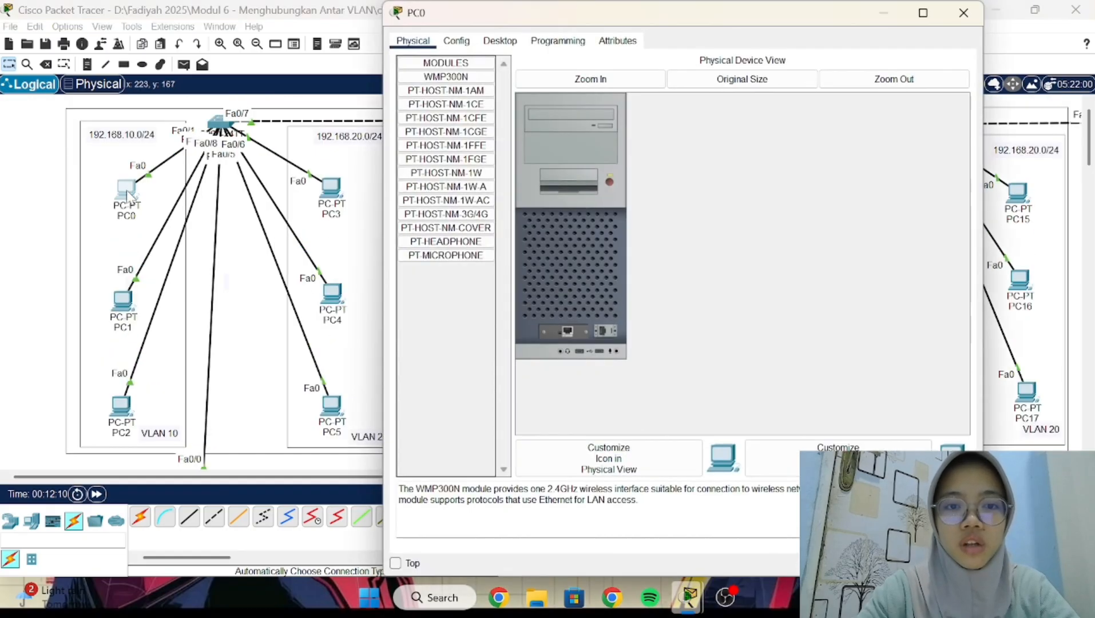
click(502, 41)
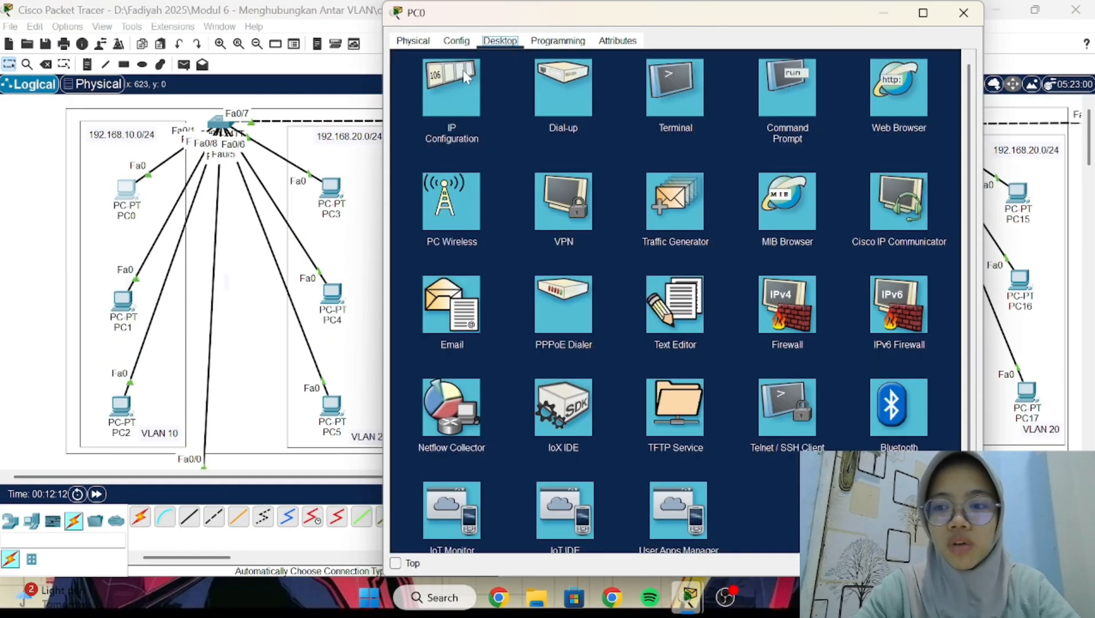
click(448, 91)
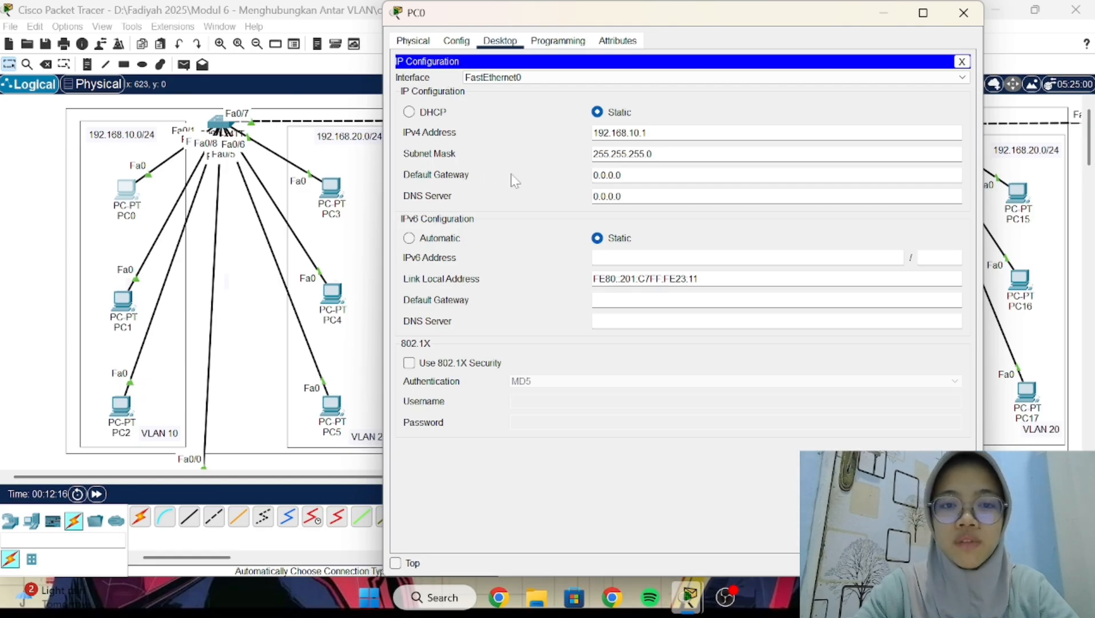
- Check the VLAN subnet note beside Router1 and return to PC0's IP configuration
click(296, 266)
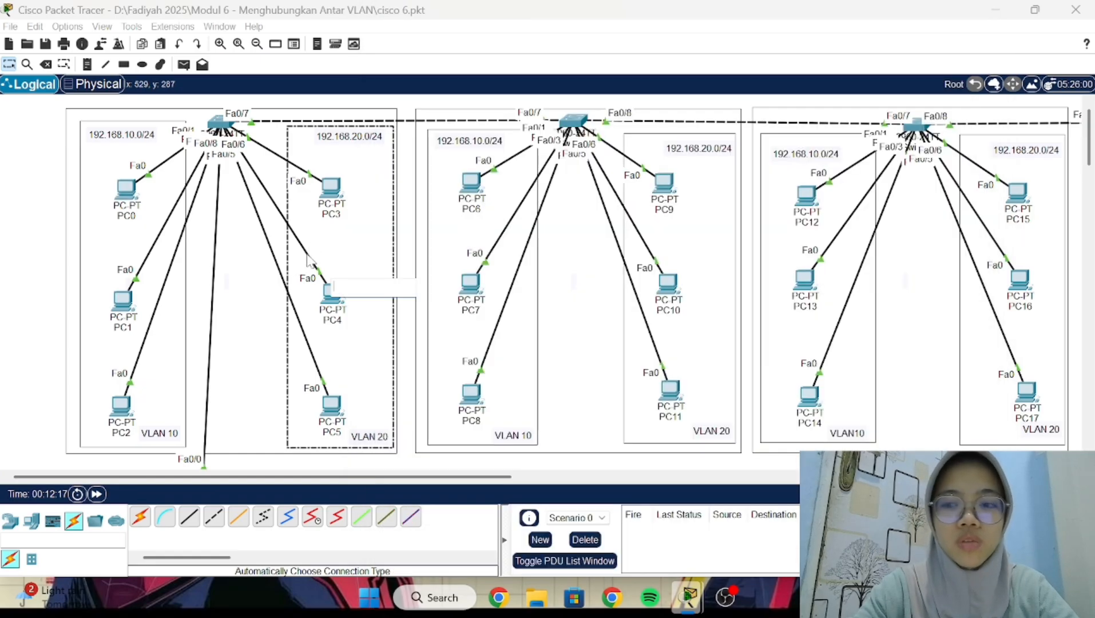
scroll(312, 257, down, 3)
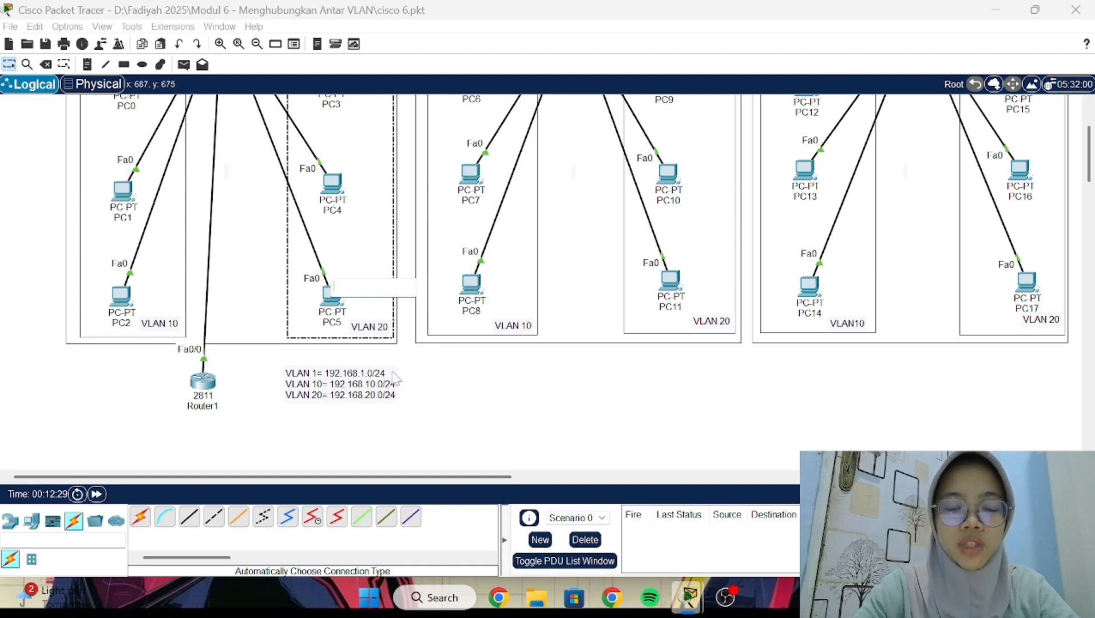
scroll(222, 252, up, 3)
click(126, 195)
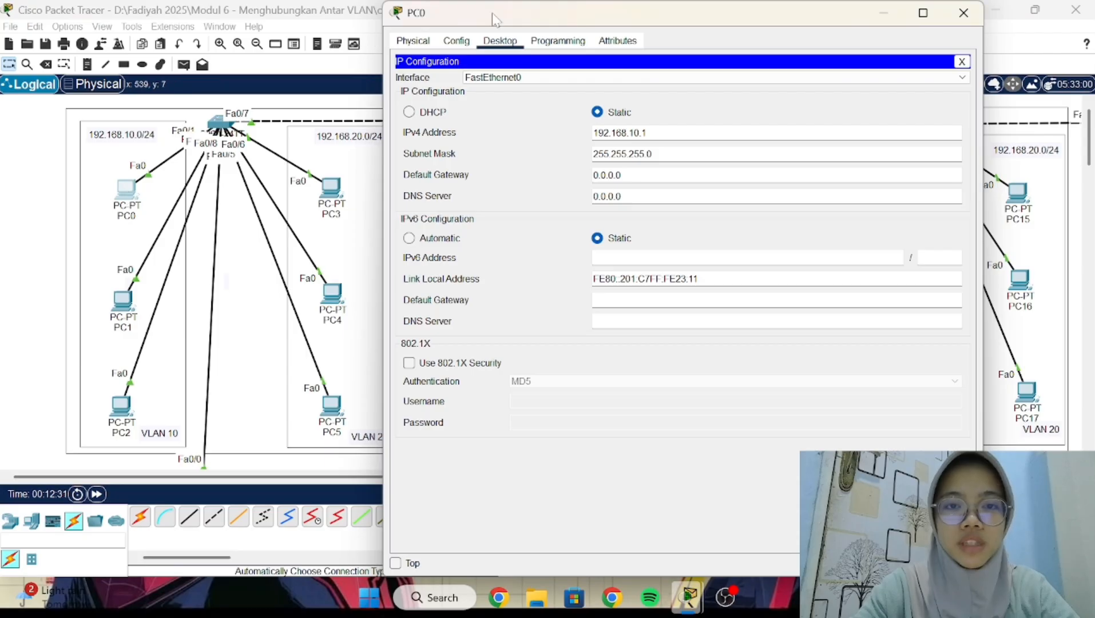
- Set PC0's default gateway to 192.168.10.1 and its IPv4 address to 192.168.10.20
key(BackSpace)
key(BackSpace)
key(BackSpace)
key(BackSpace)
key(BackSpace)
key(BackSpace)
key(BackSpace)
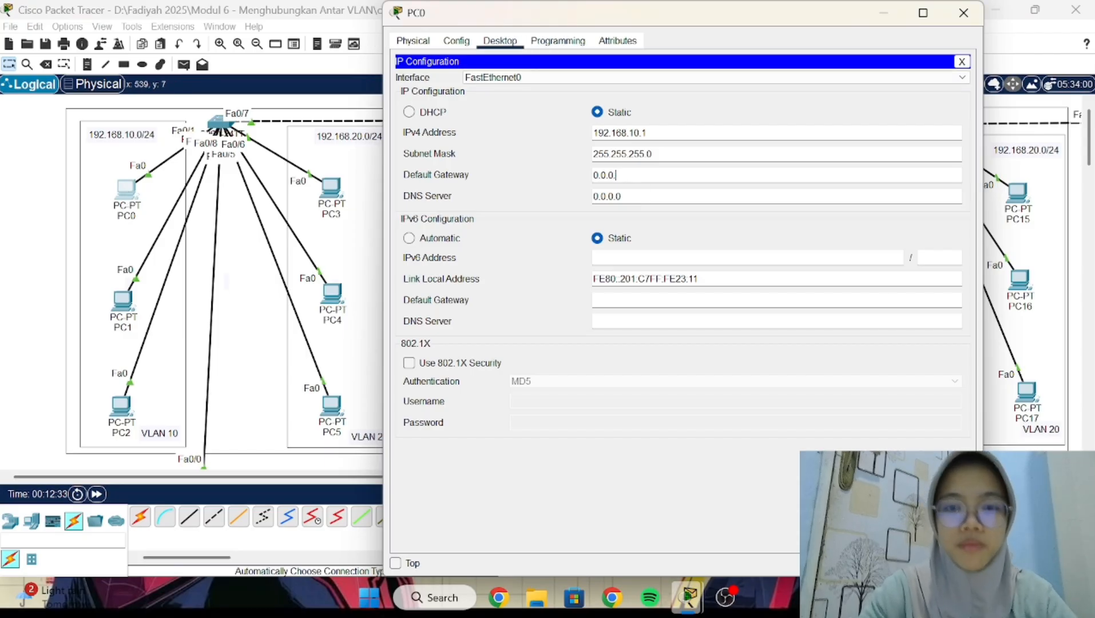
text(192.1)
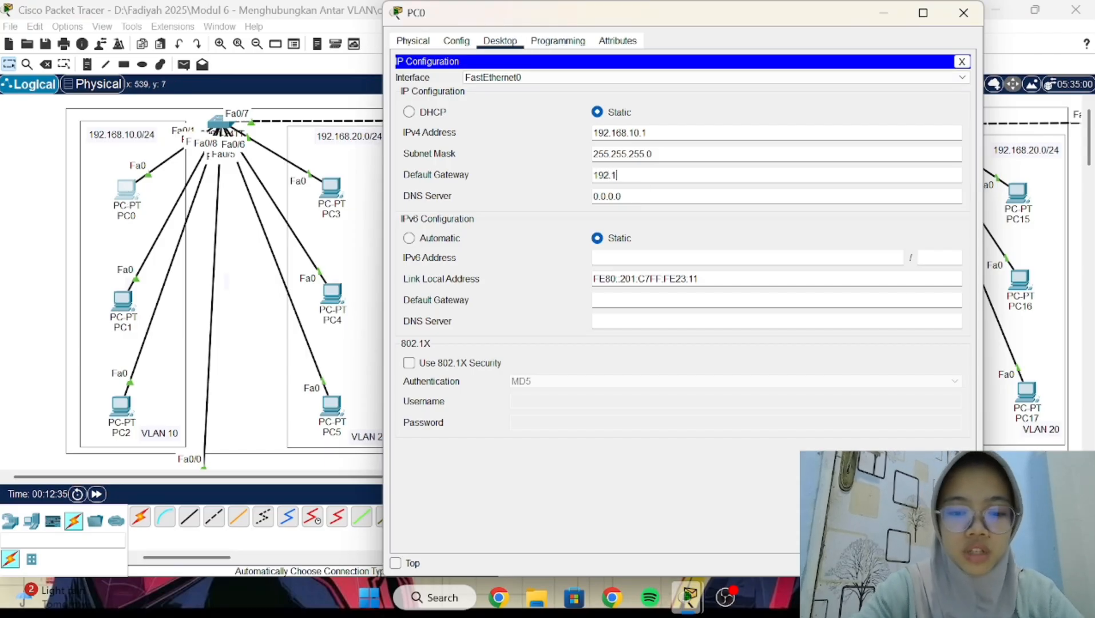
text(68.10)
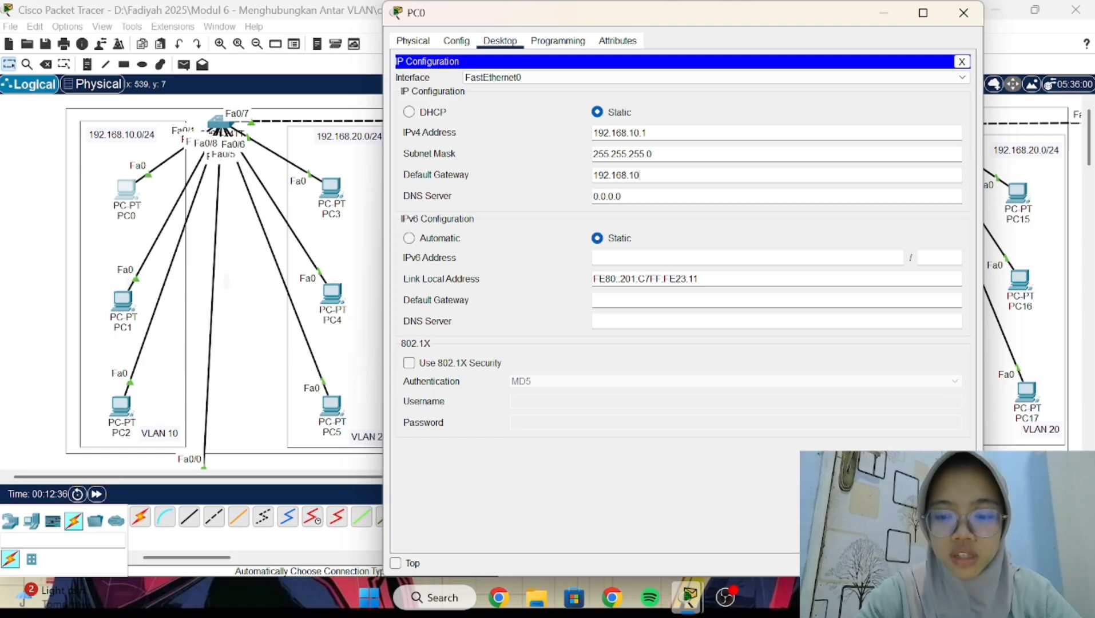
text(.1)
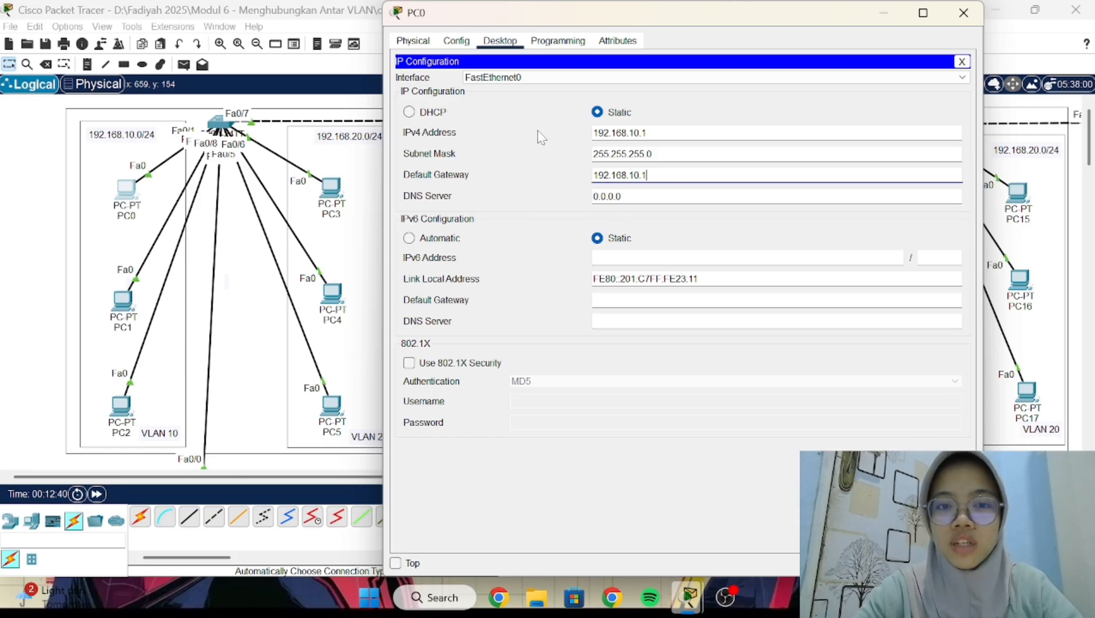
click(659, 135)
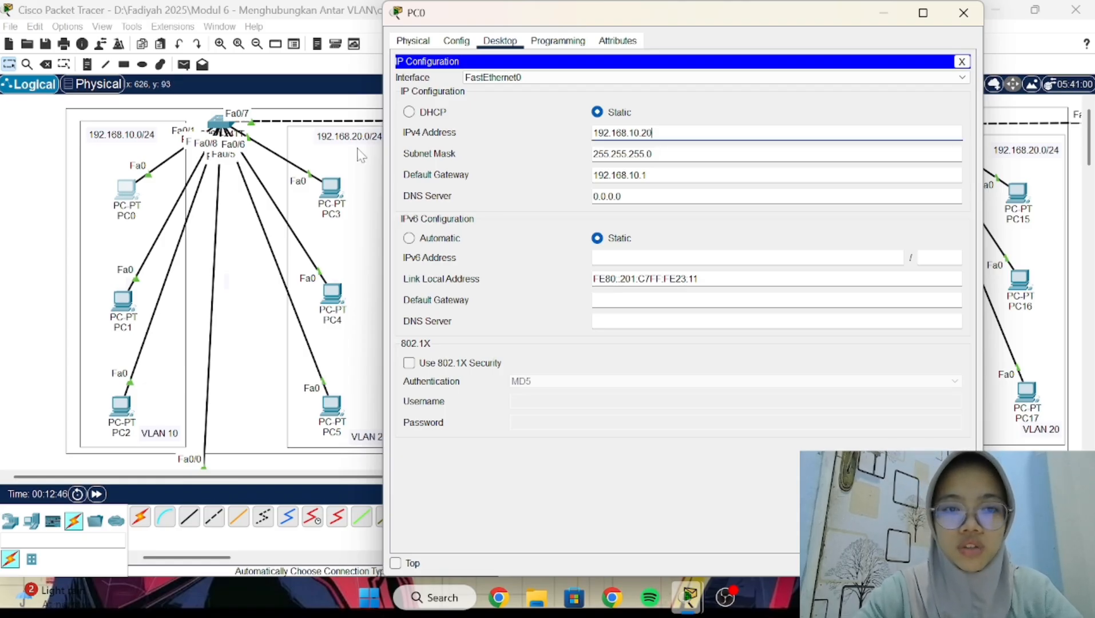
click(362, 153)
- Open PC1's IP configuration and set its default gateway to 192.168.10.1
click(122, 299)
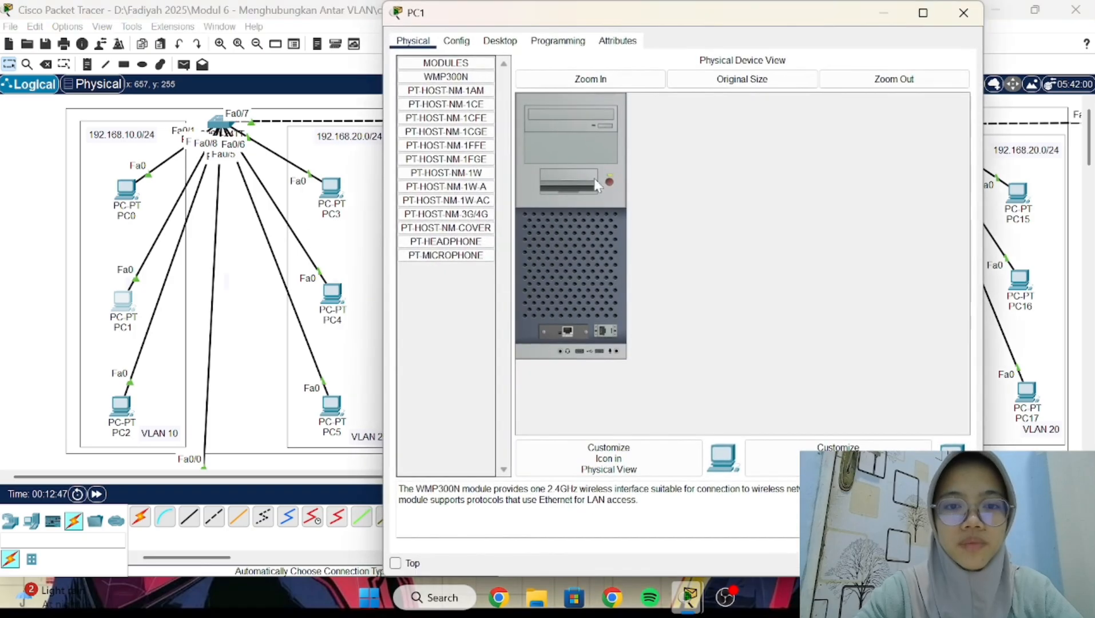
click(499, 41)
click(491, 134)
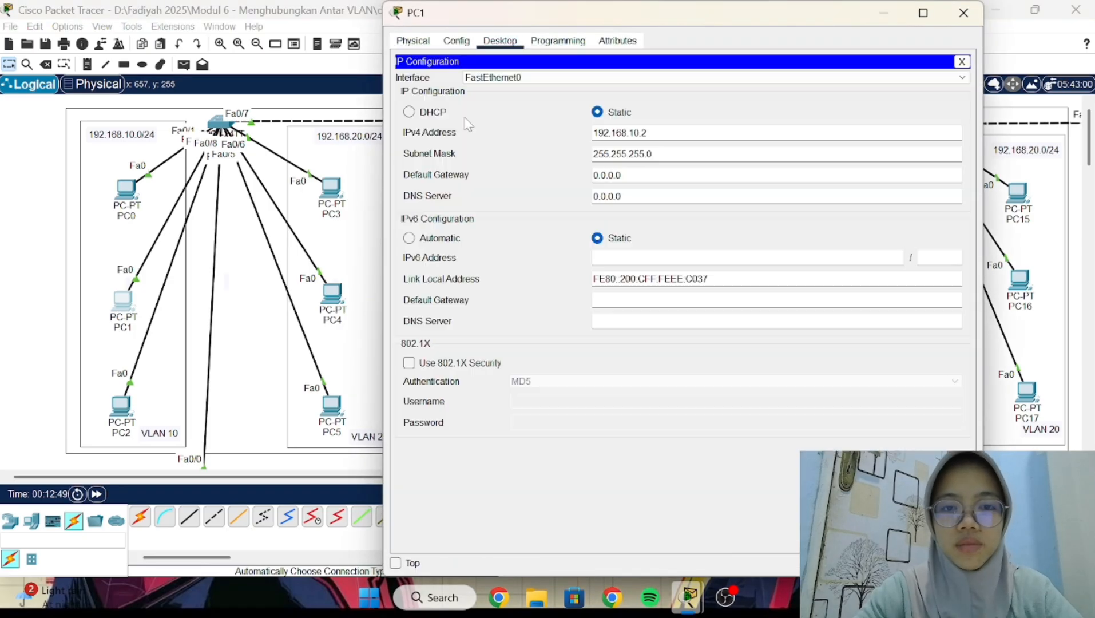
double_click(621, 175)
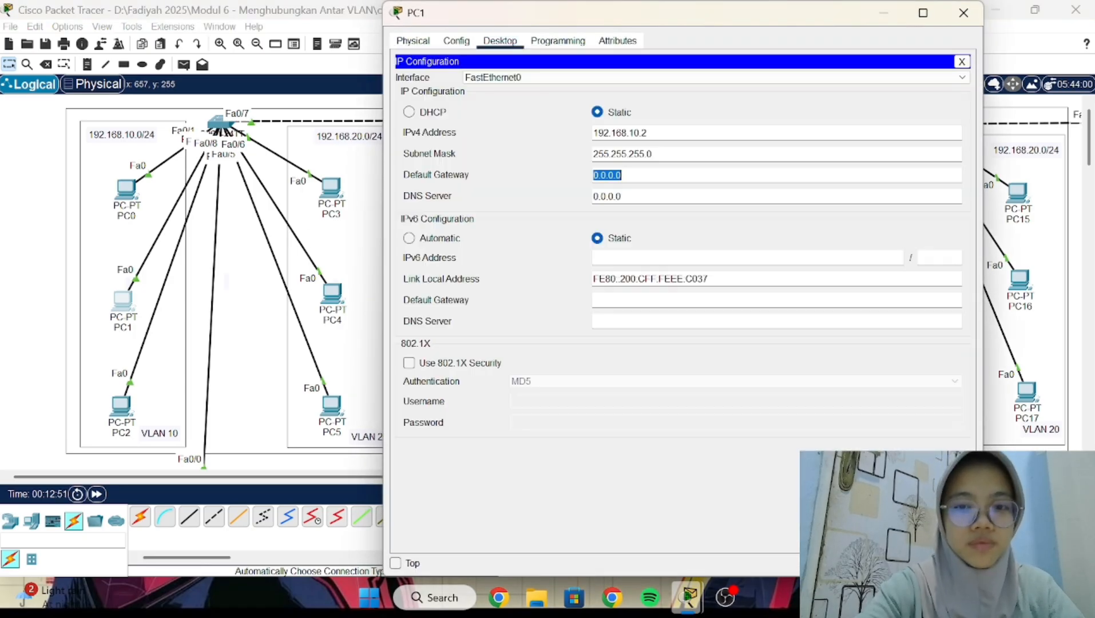
key(BackSpace)
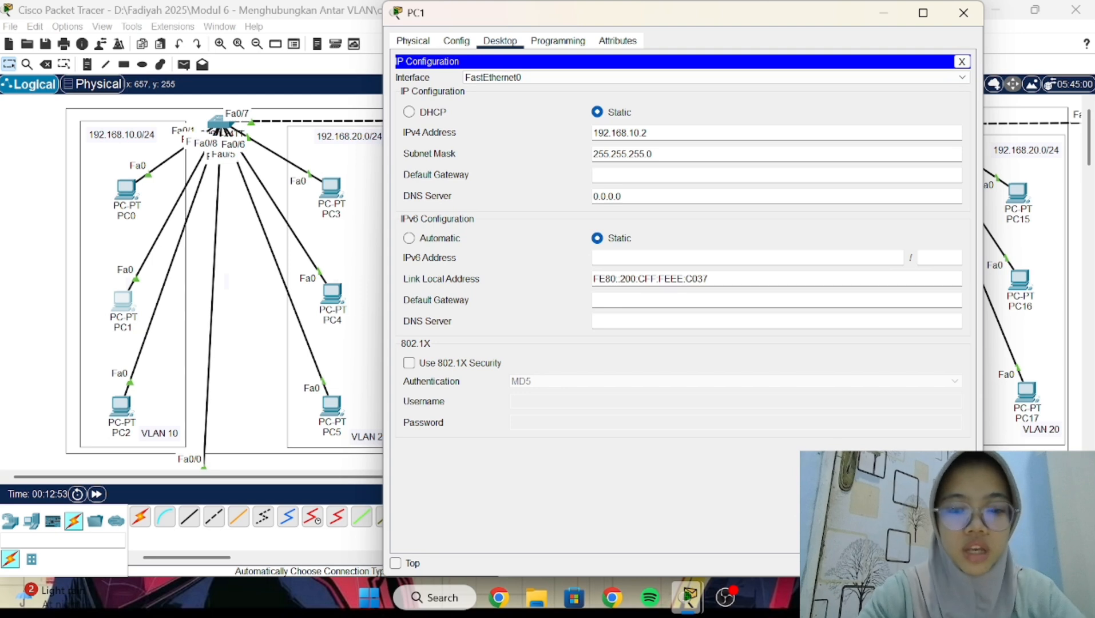
text(192.168.1)
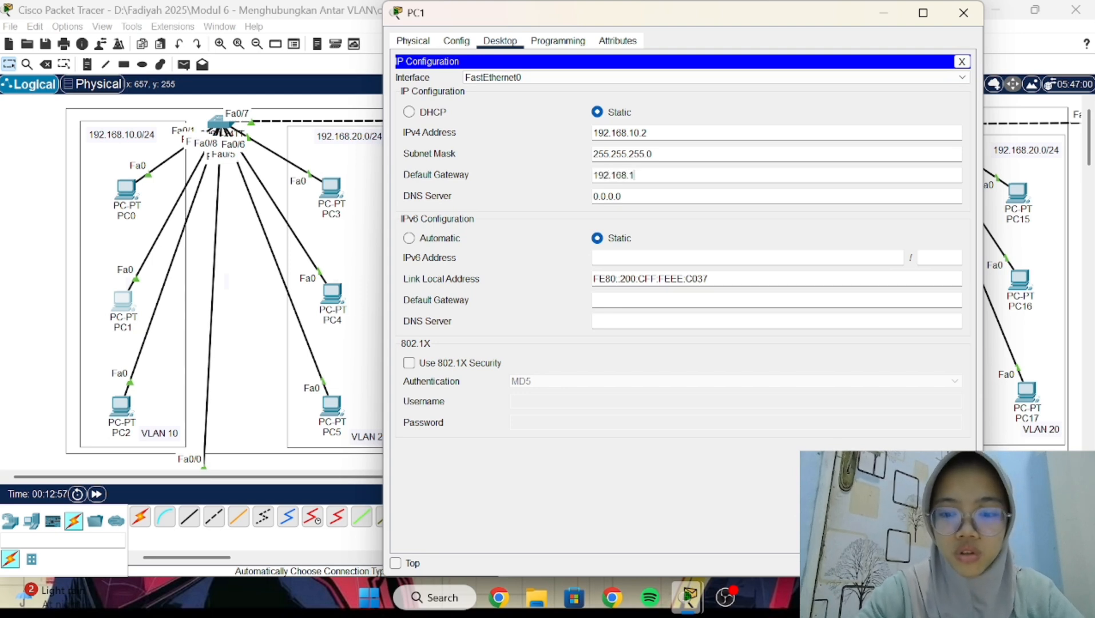
text(0.1)
key(ctrl+a)
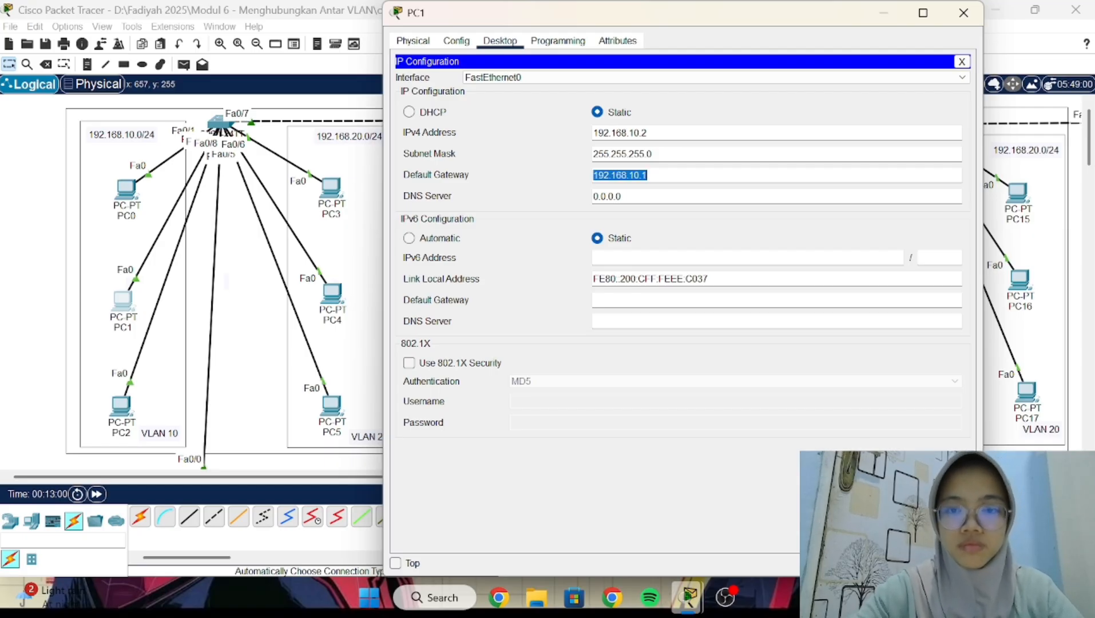
click(381, 269)
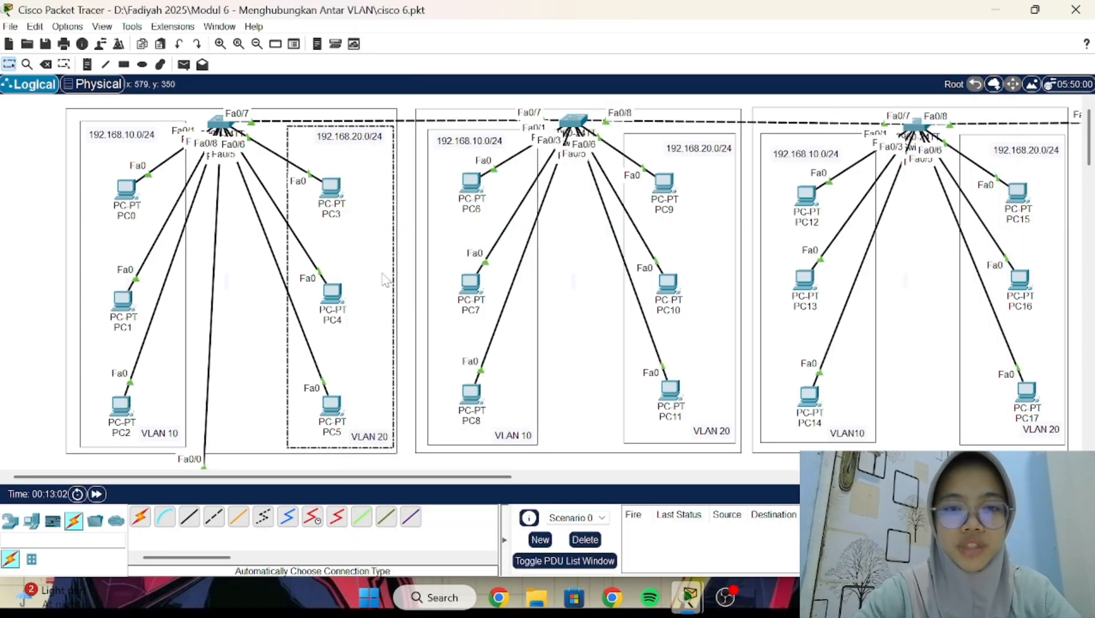
- Open PC2's IP configuration and set its default gateway to 192.168.10.1
click(120, 409)
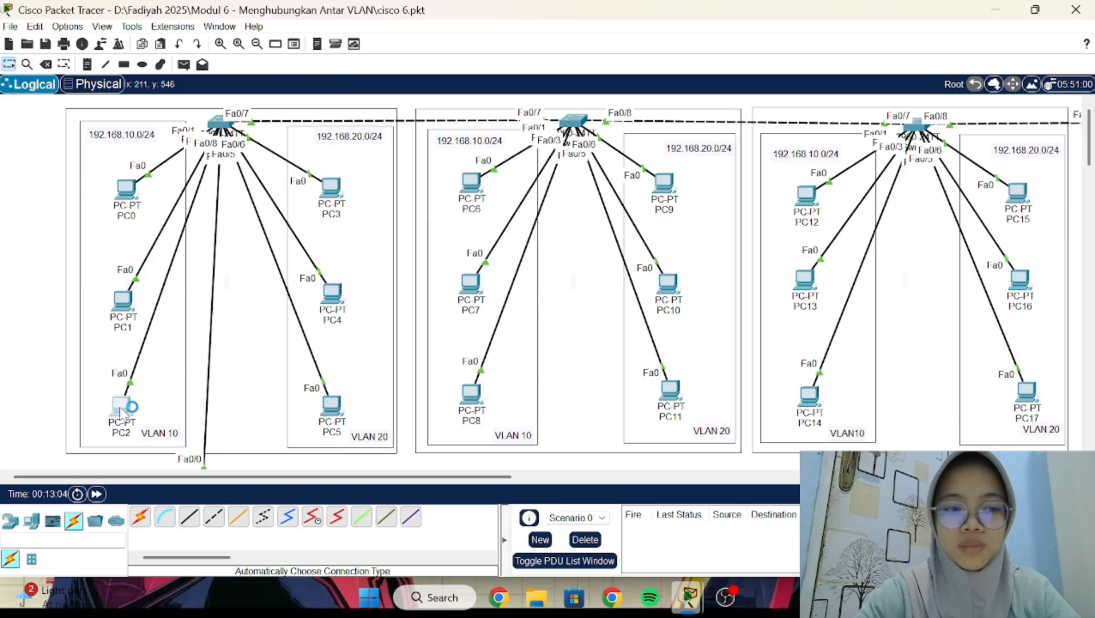
click(500, 41)
click(463, 90)
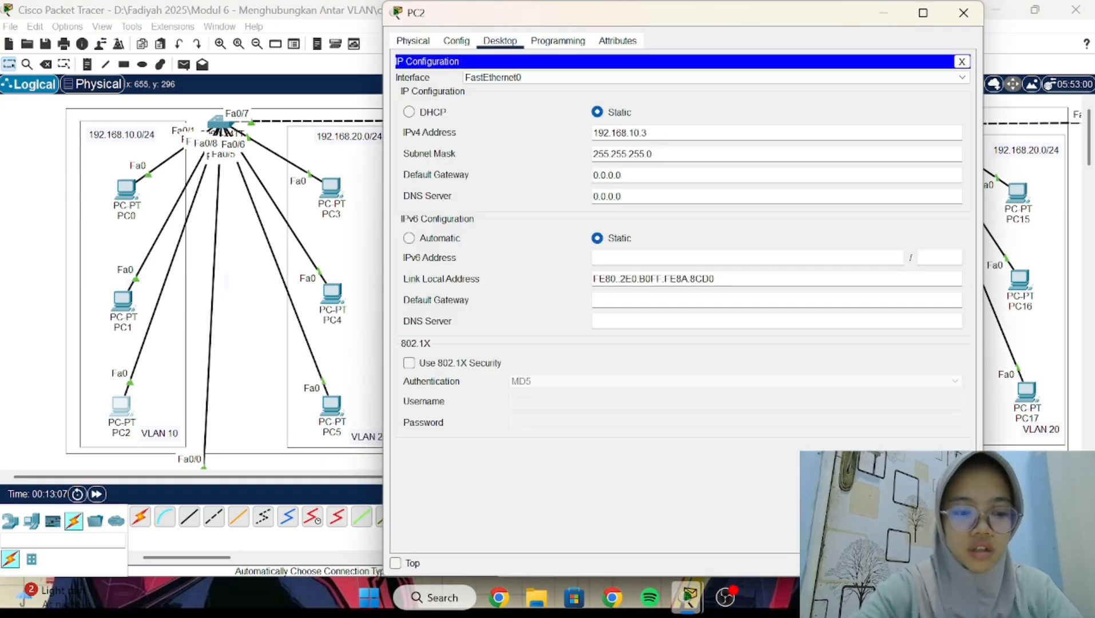
double_click(607, 175)
click(621, 175)
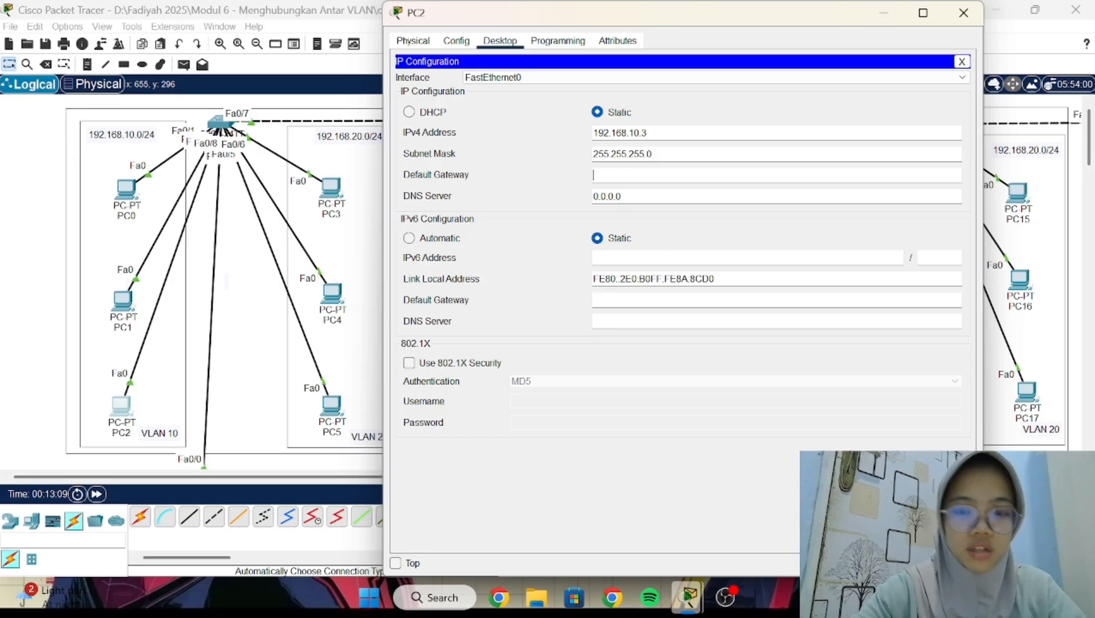
key(BackSpace)
key(BackSpace)
key(BackSpace)
key(BackSpace)
key(BackSpace)
text(1)
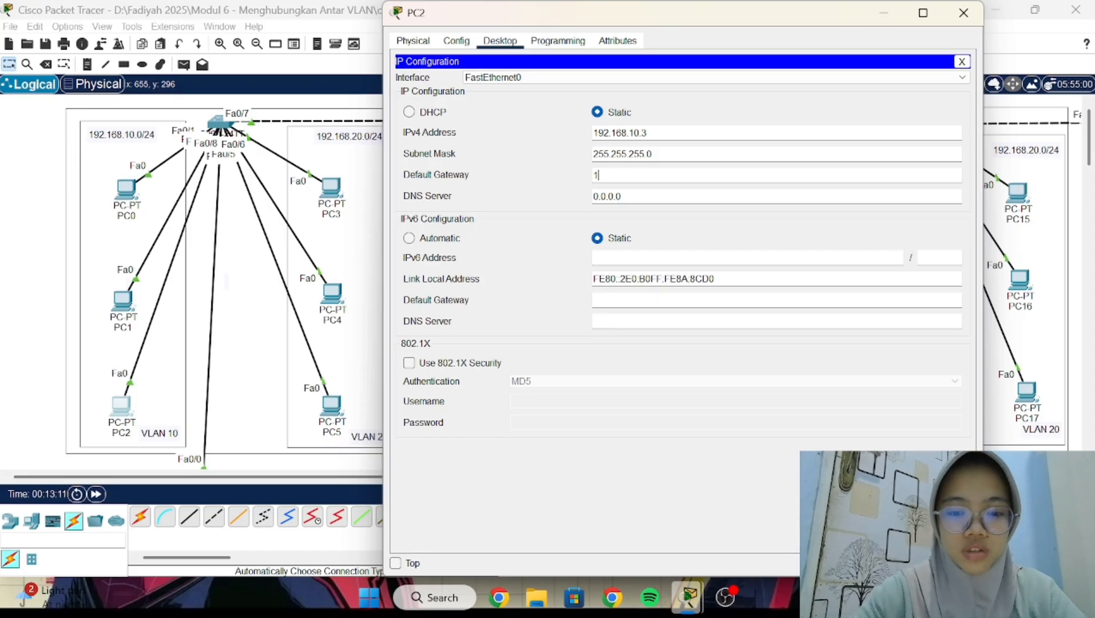
text(92.168.10.1)
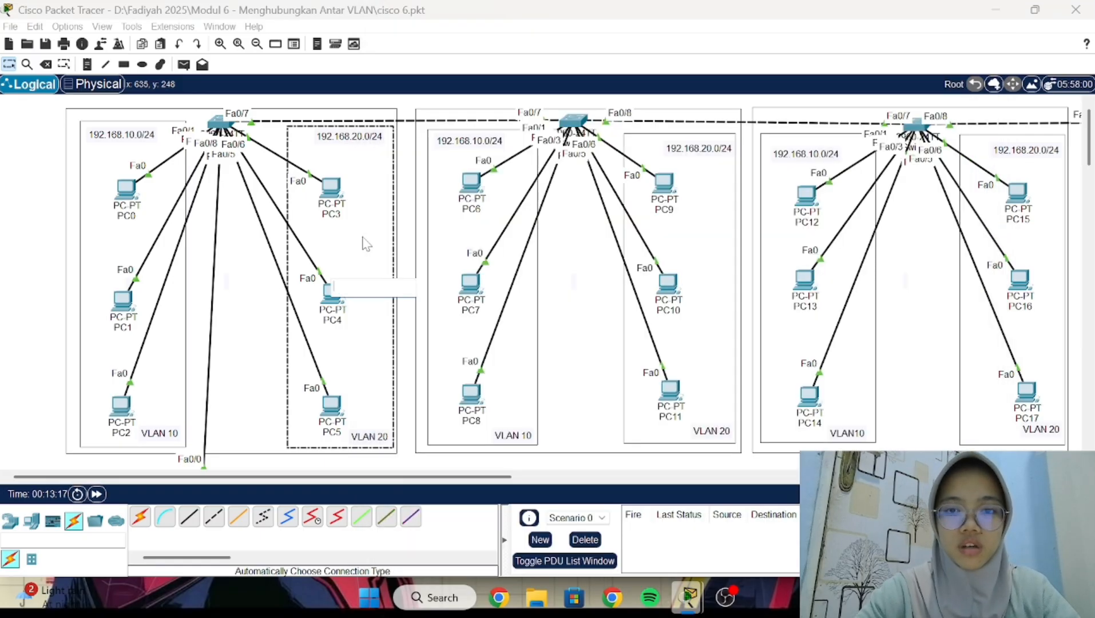
click(366, 241)
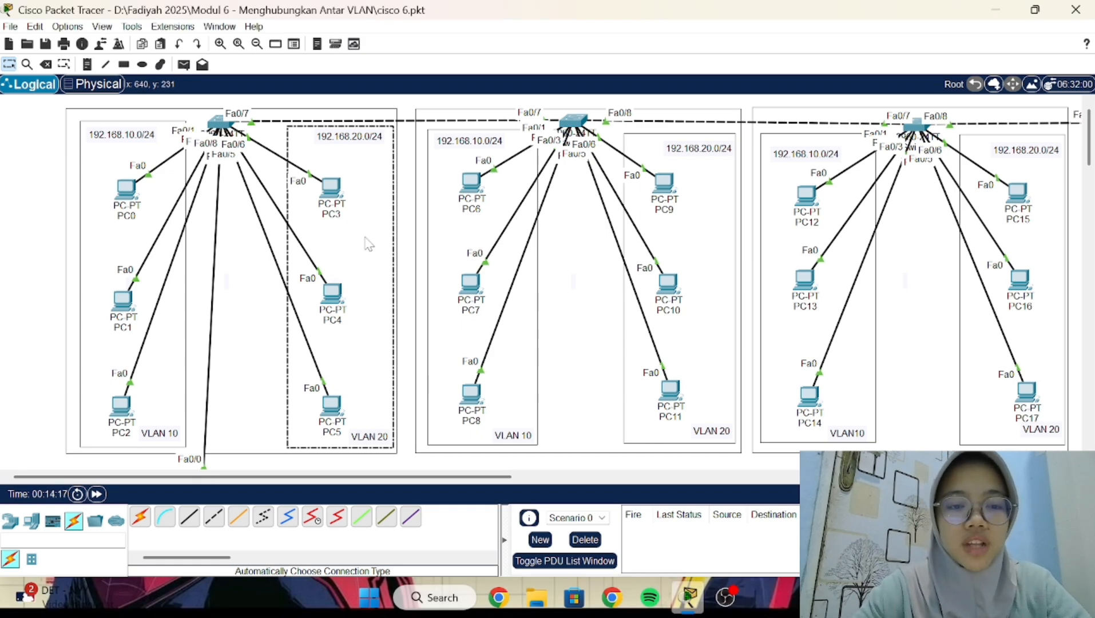
- Open PC3's IP configuration and set its default gateway to 192.168.20.1 and its IPv4 address to 192.168.20.20
click(330, 200)
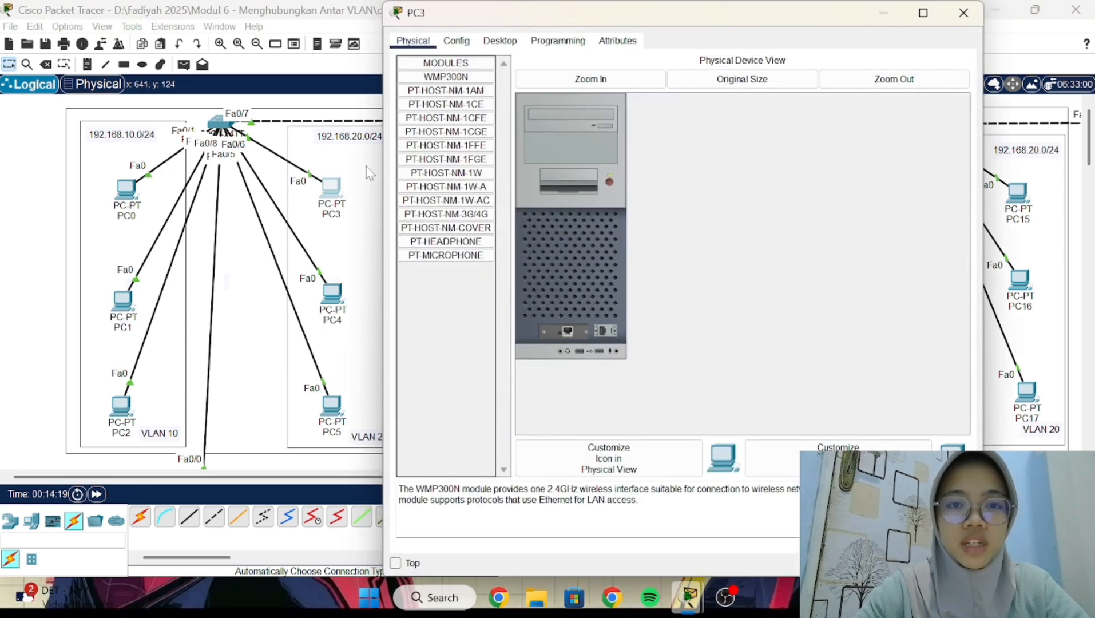
click(501, 41)
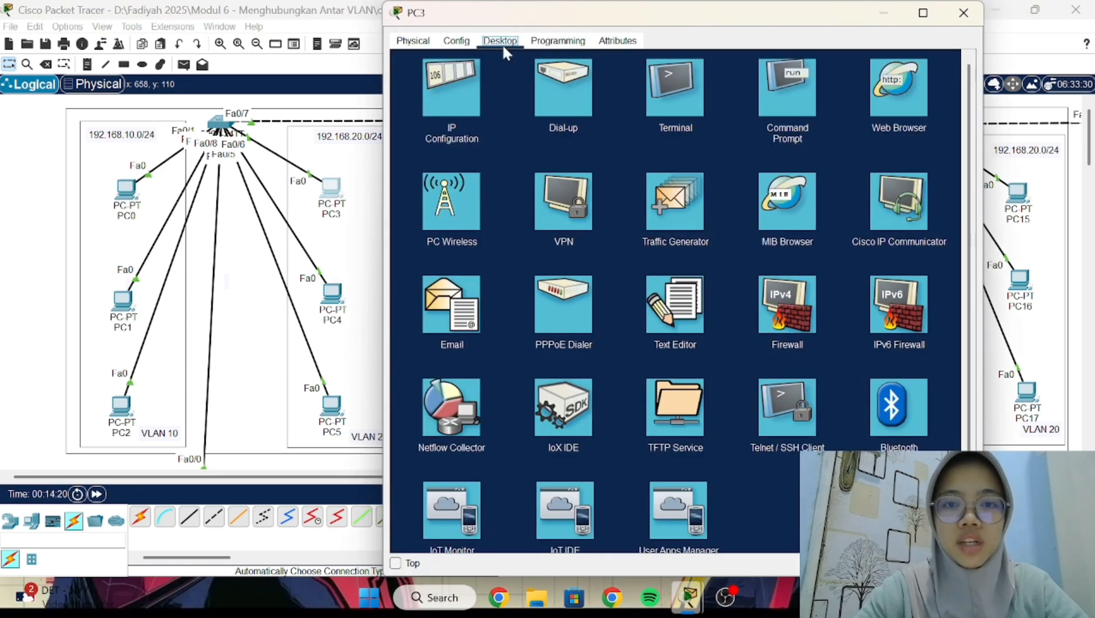
click(470, 95)
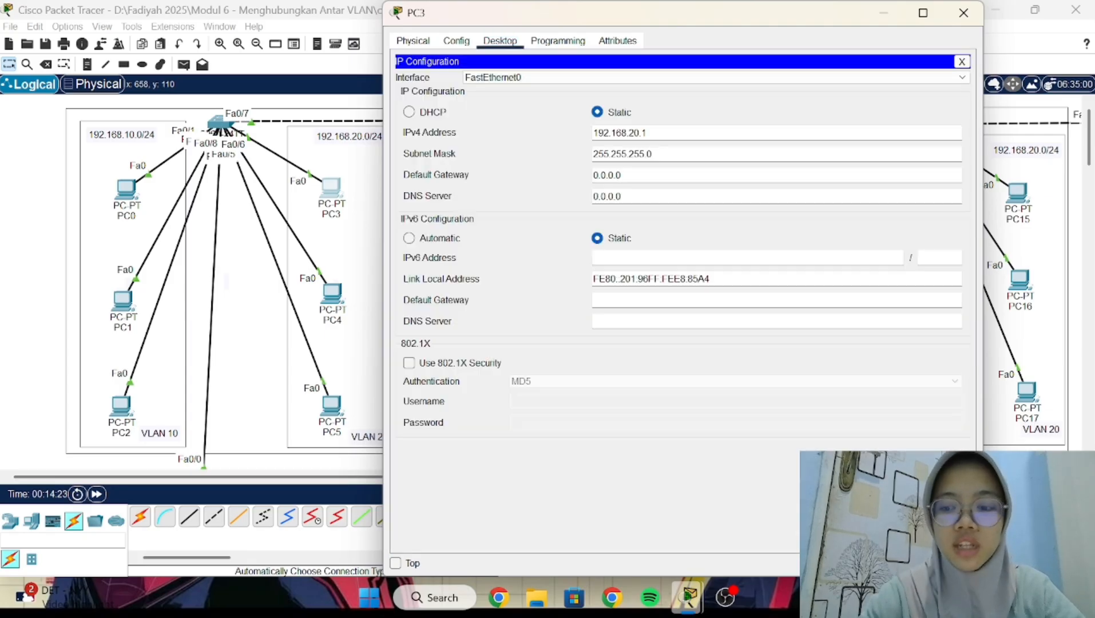
key(BackSpace)
key(BackSpace)
key(BackSpace)
key(BackSpace)
key(BackSpace)
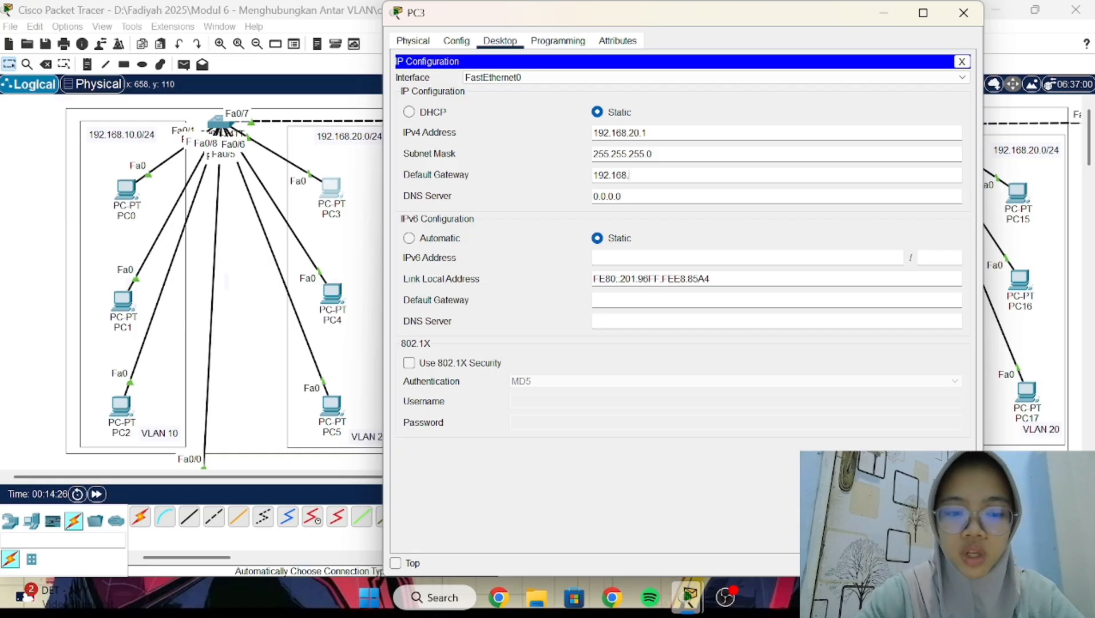
text(192.168.20.1)
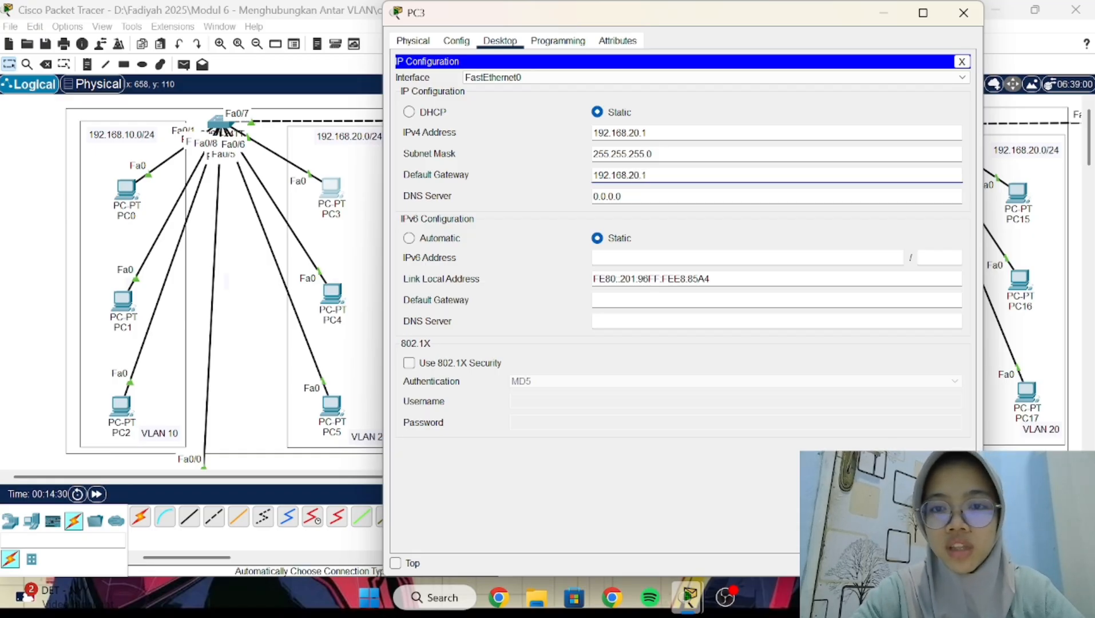
click(648, 133)
text(20)
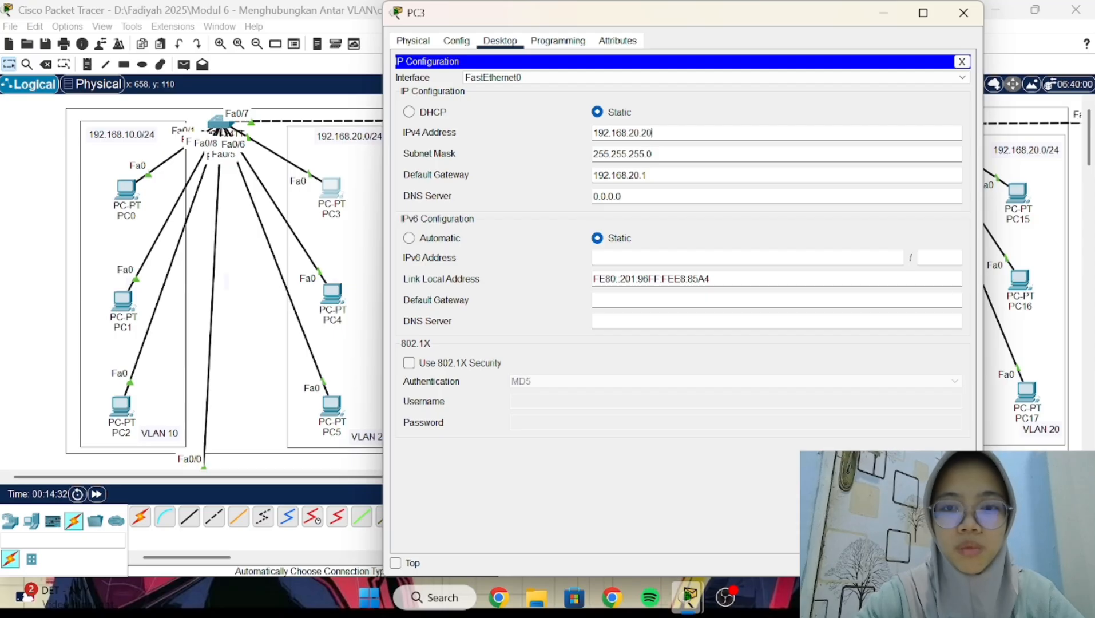
- Copy PC3's default gateway 192.168.20.1 into the default gateway of PC4's IP configuration
click(646, 175)
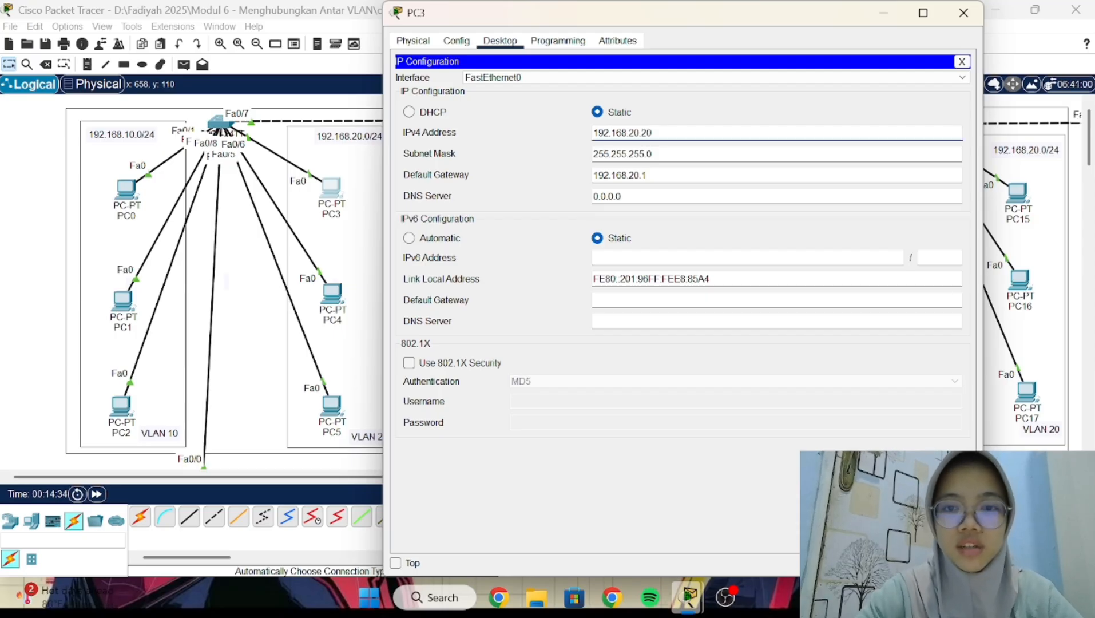
key(ctrl+a)
key(ctrl+c)
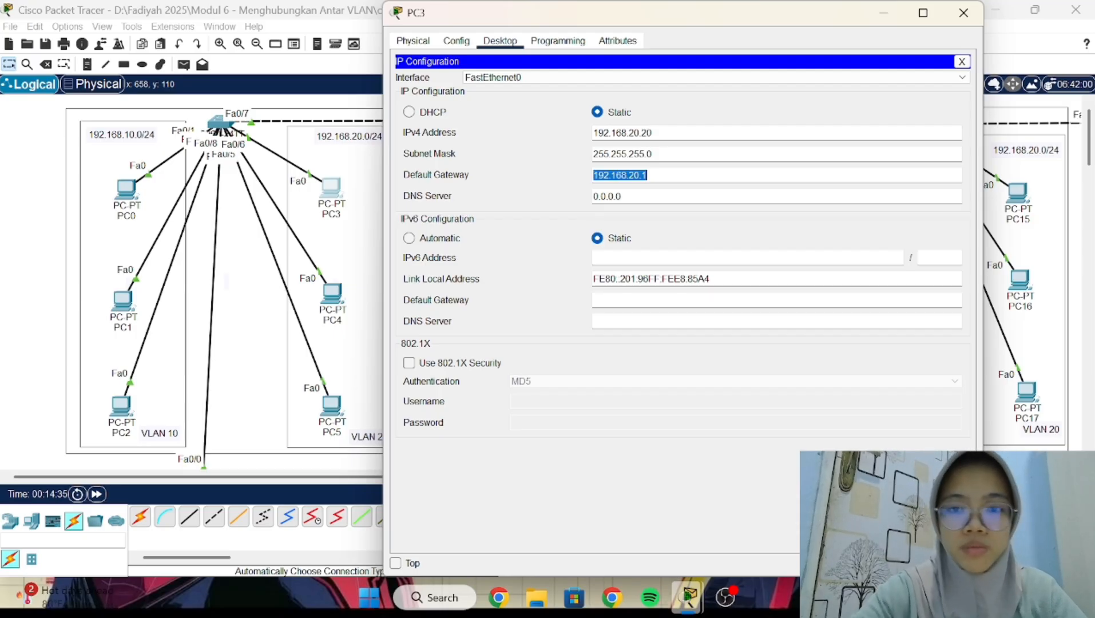
click(354, 201)
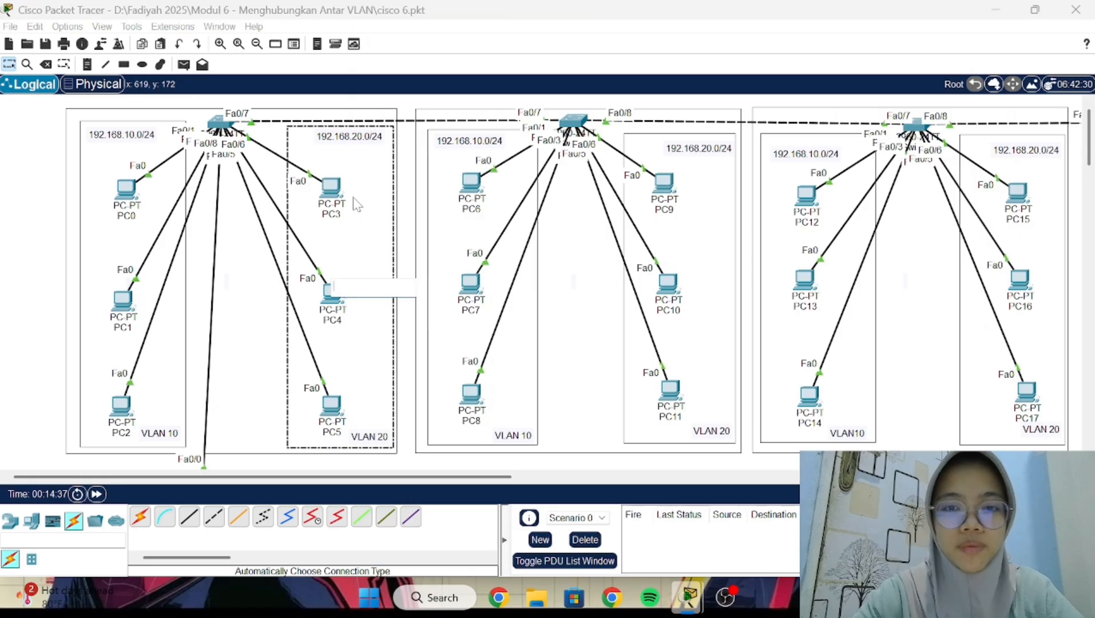
click(324, 292)
click(500, 41)
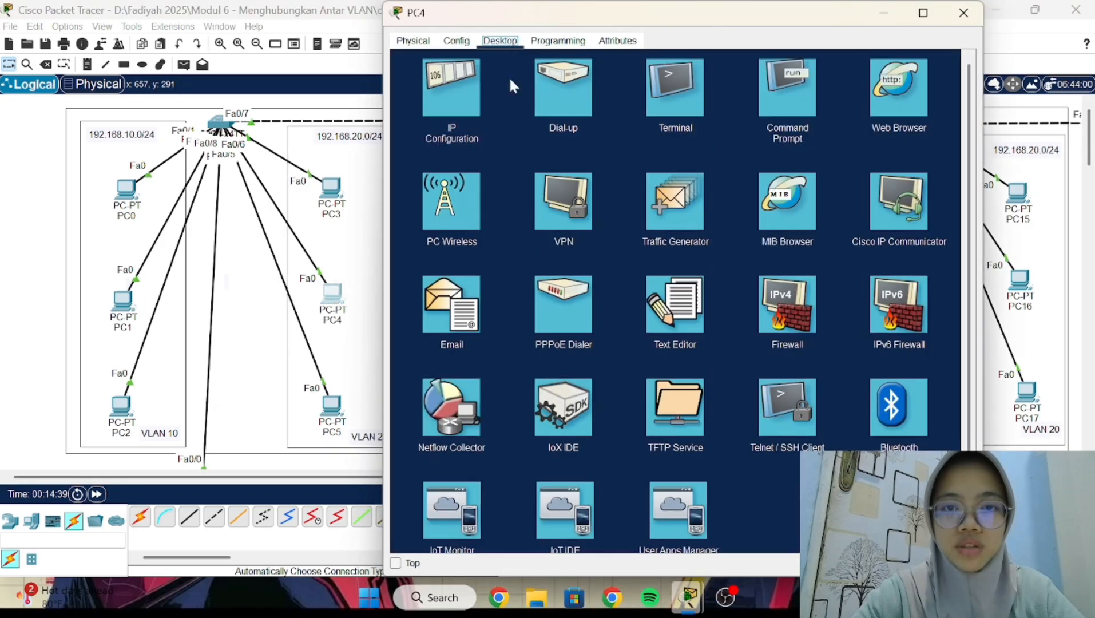
click(470, 101)
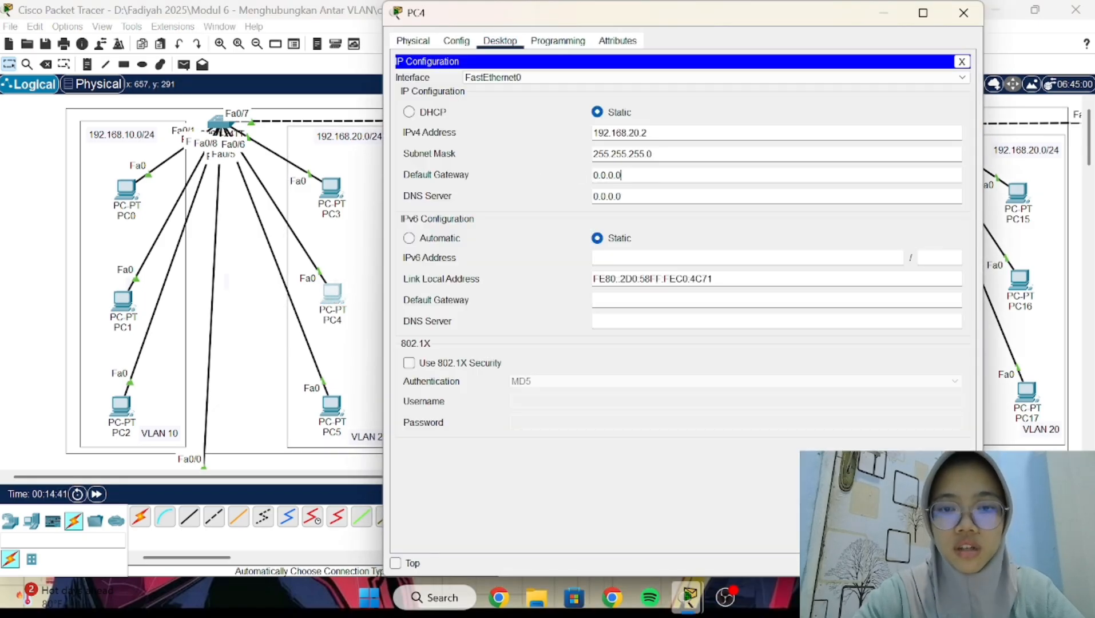
click(606, 175)
key(ctrl+v)
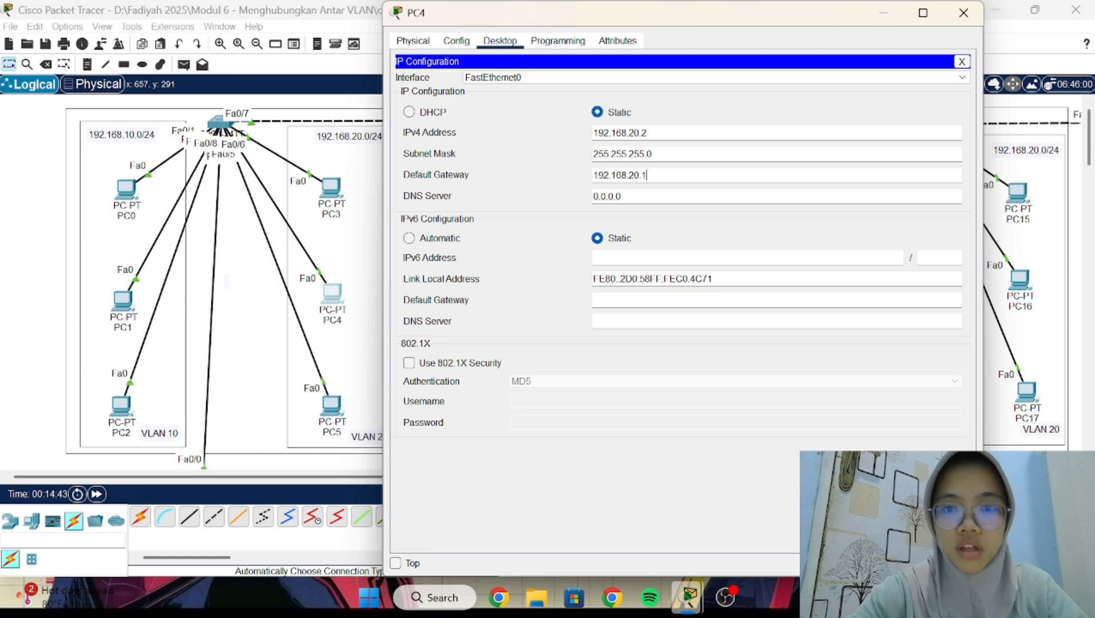
click(953, 13)
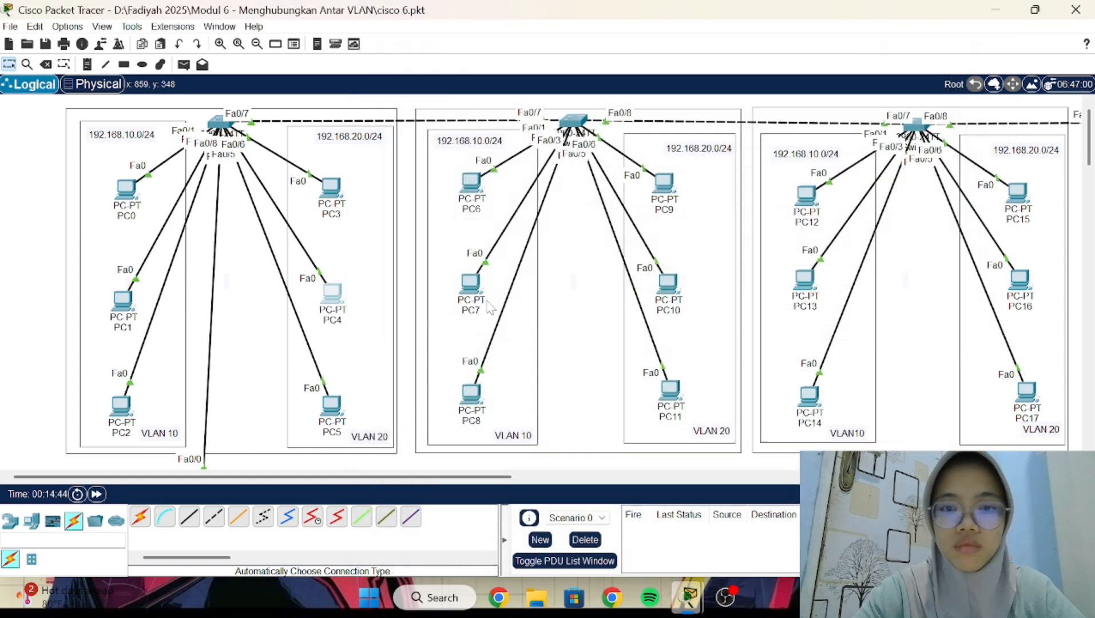
- Open PC5's IP configuration and set its default gateway to 192.168.20.1
click(332, 407)
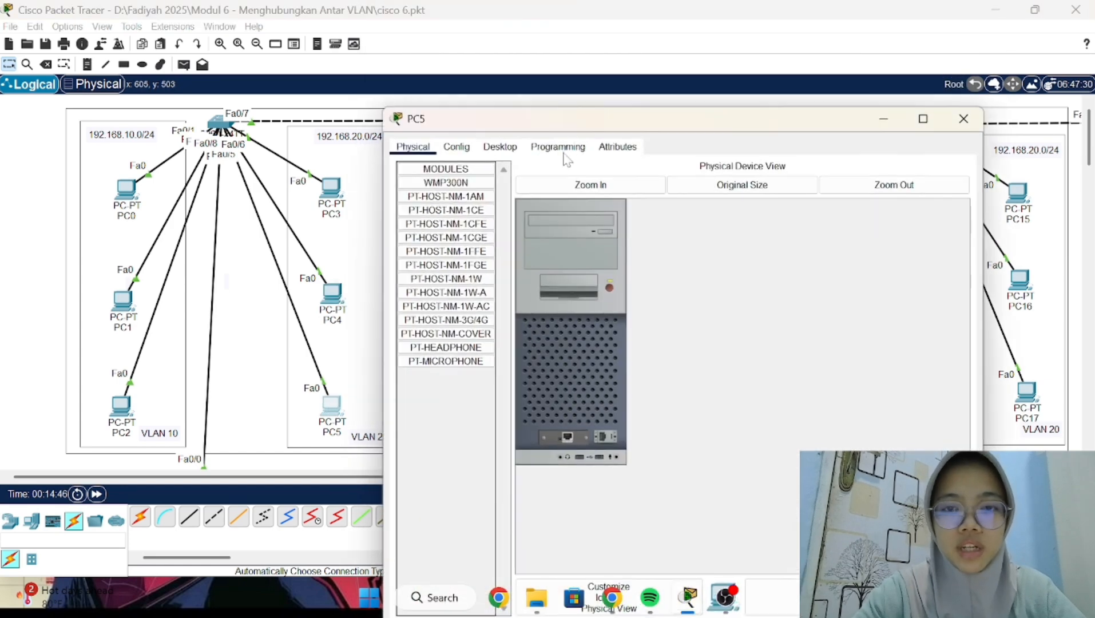
click(493, 147)
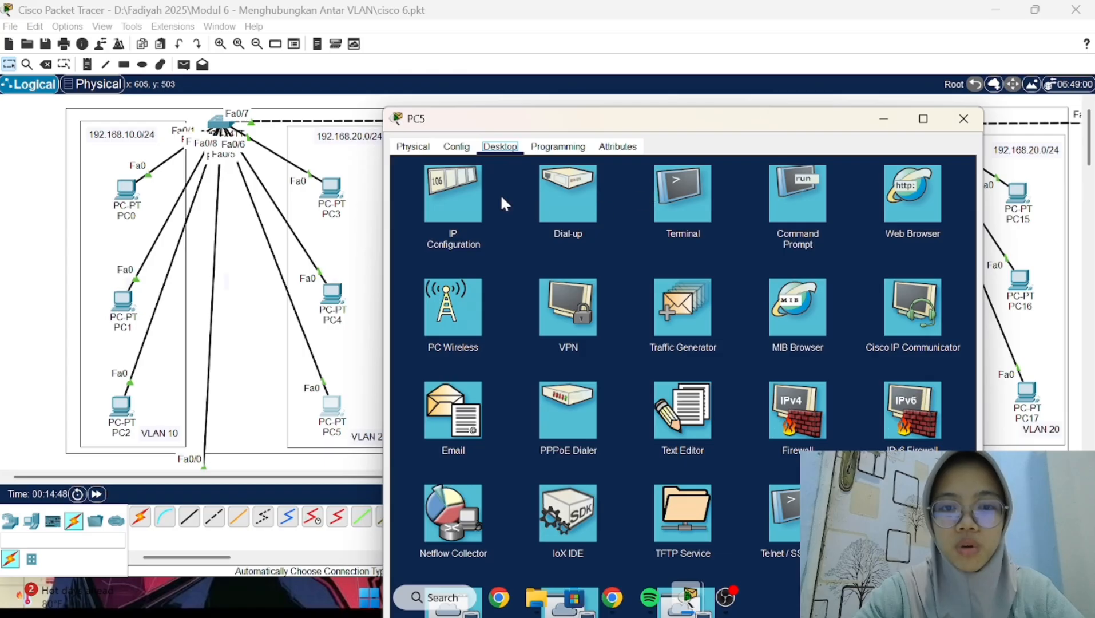
click(459, 197)
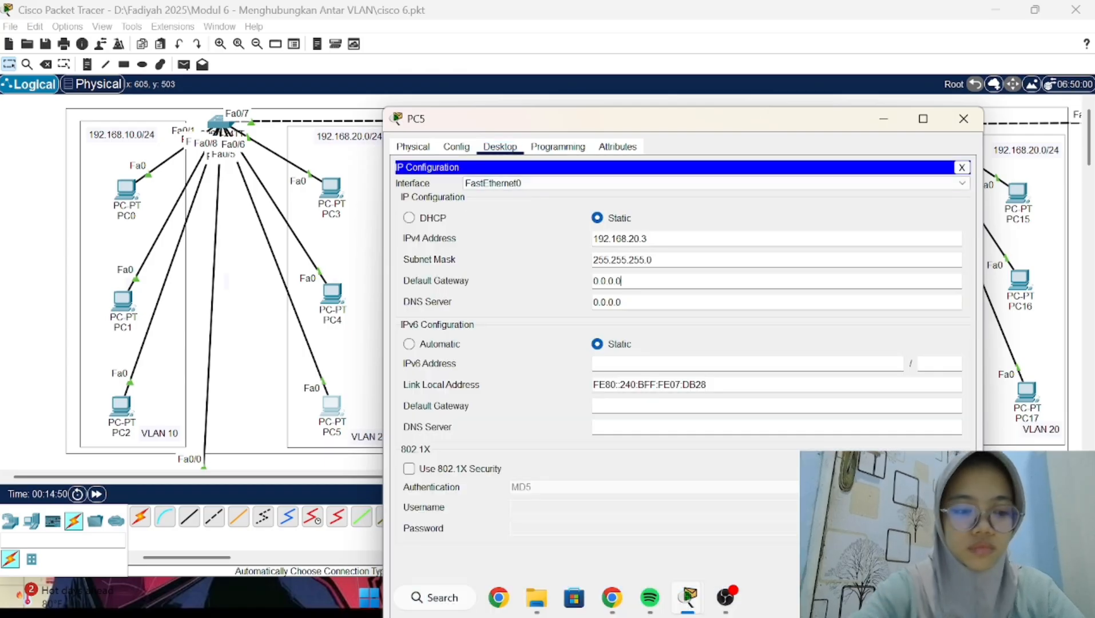
key(ctrl+a)
text(192.168.20.1)
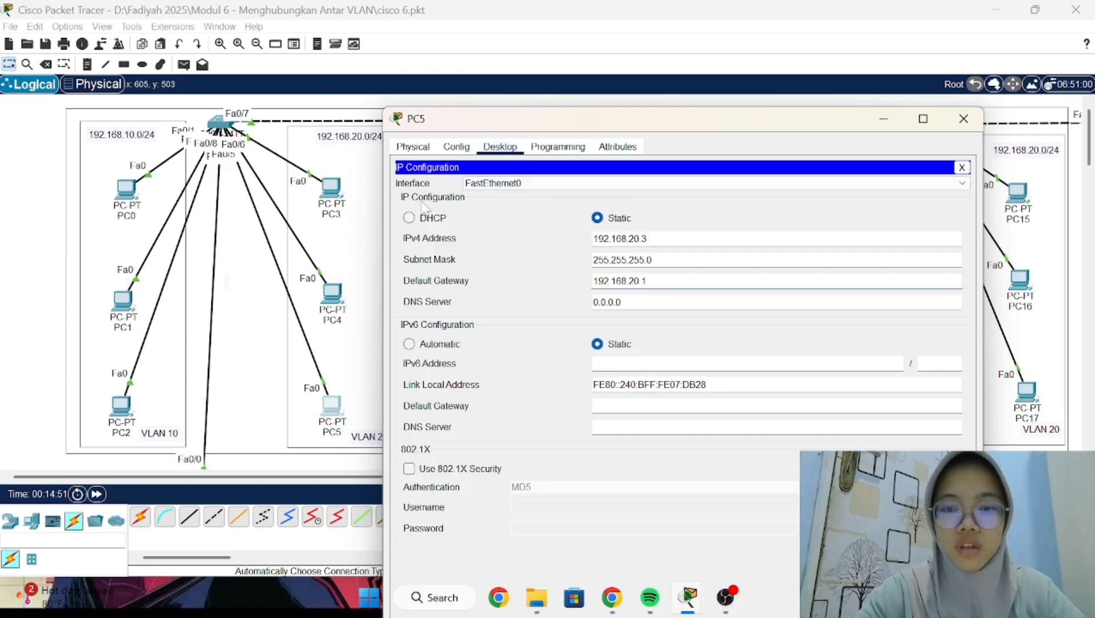
click(307, 215)
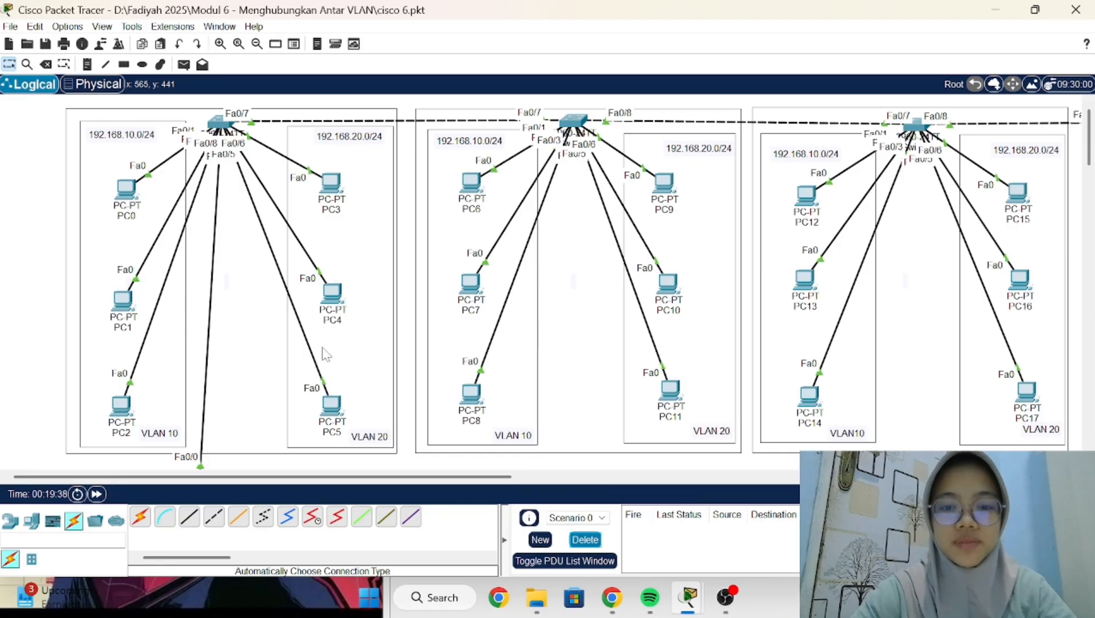
click(725, 598)
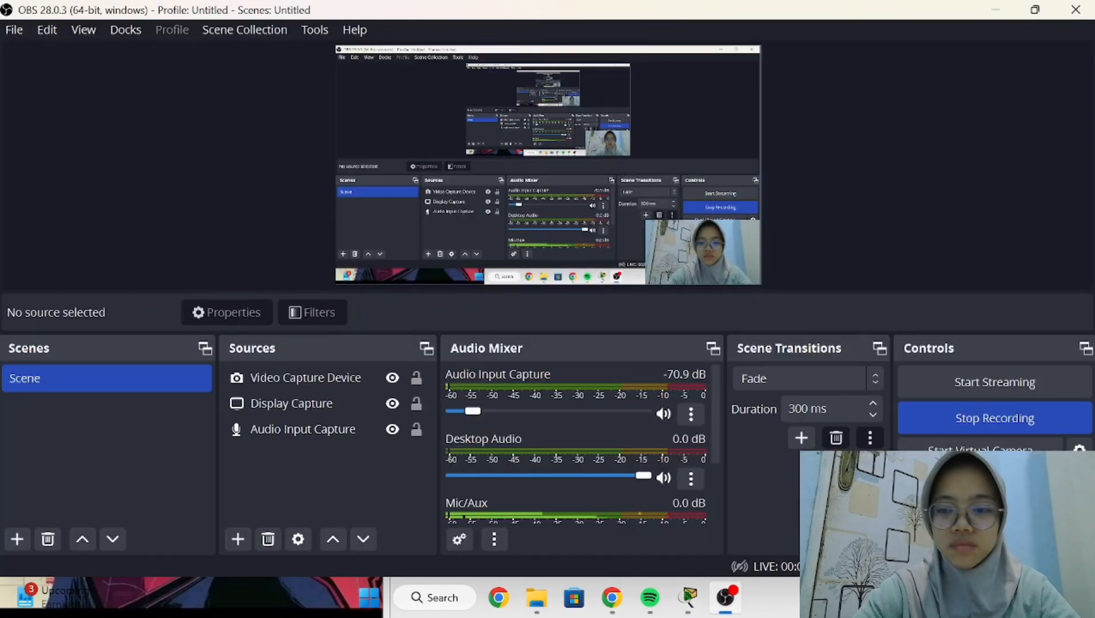
mouse_move(689, 597)
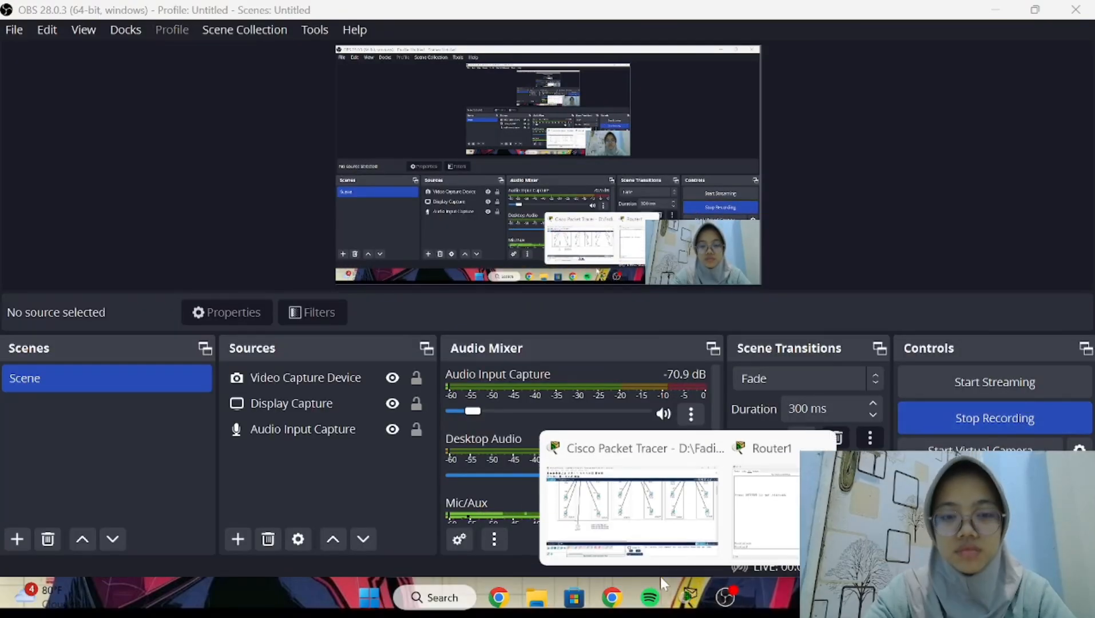
click(629, 503)
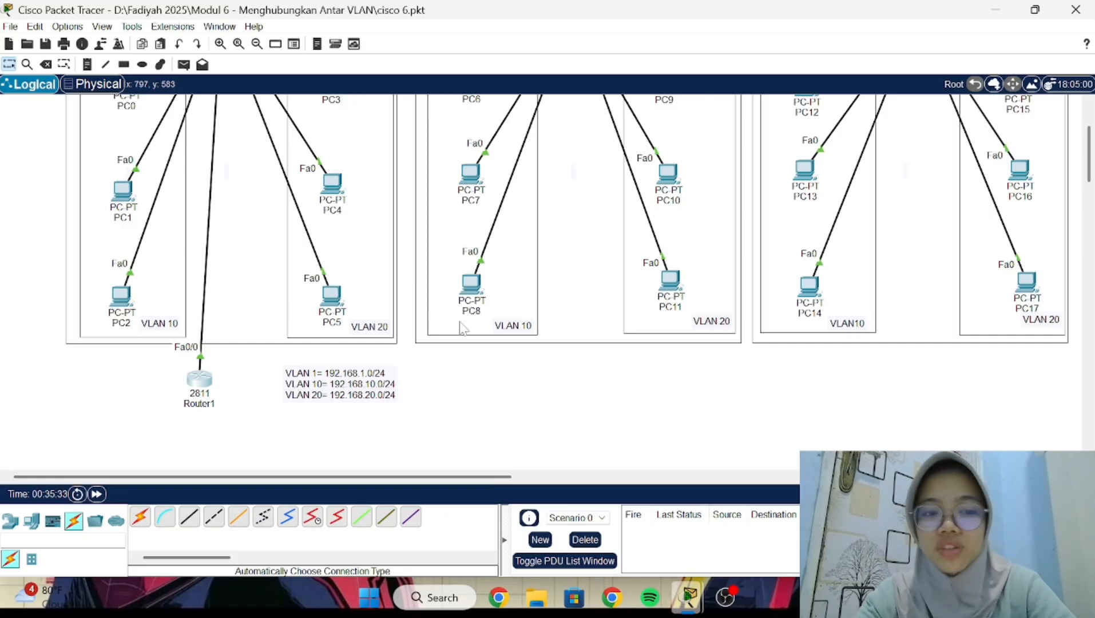
- Open Router1's command line and enter global configuration mode with en and conf t
click(199, 382)
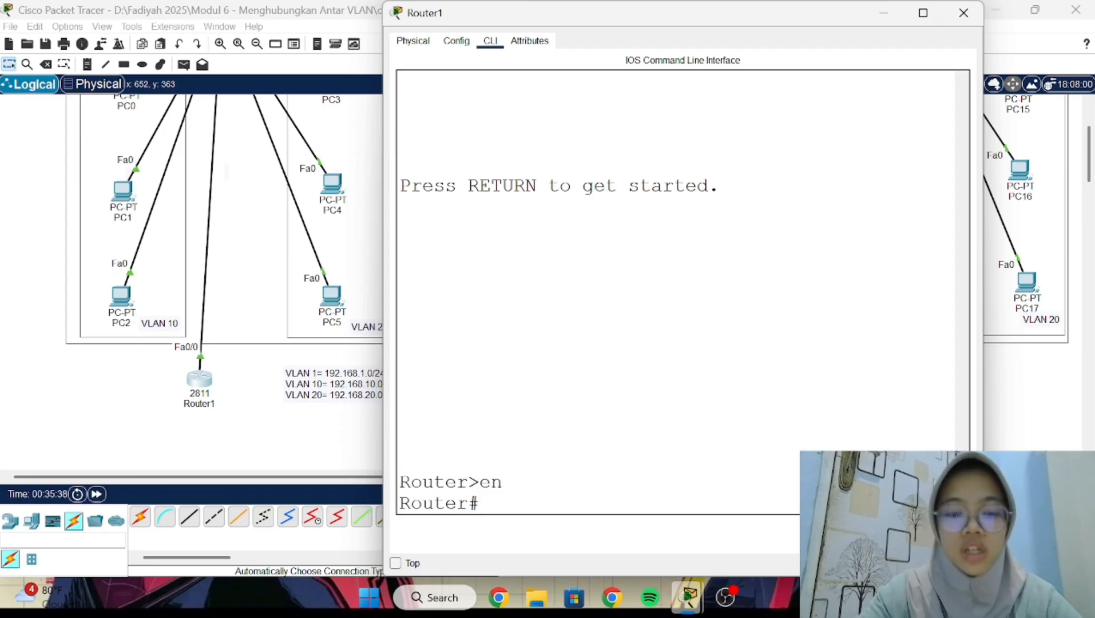
text(conf t)
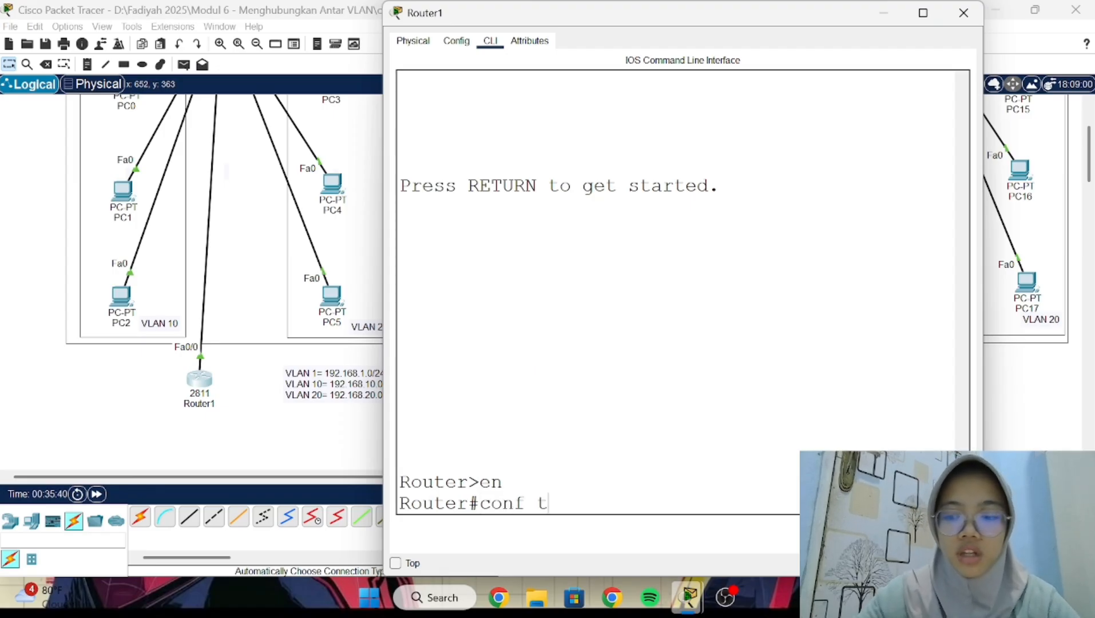
key(Return)
- Create a DHCP pool named vlan10 on Router1 with ip dhcp pool vlan10
text(ig)#i)
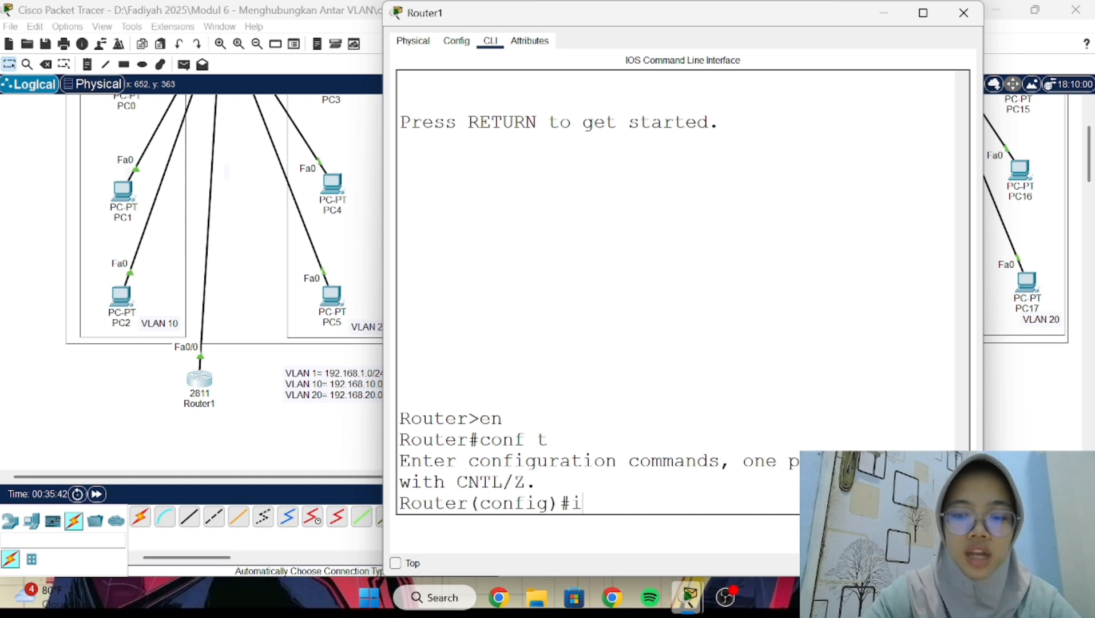
text(p dhcp )
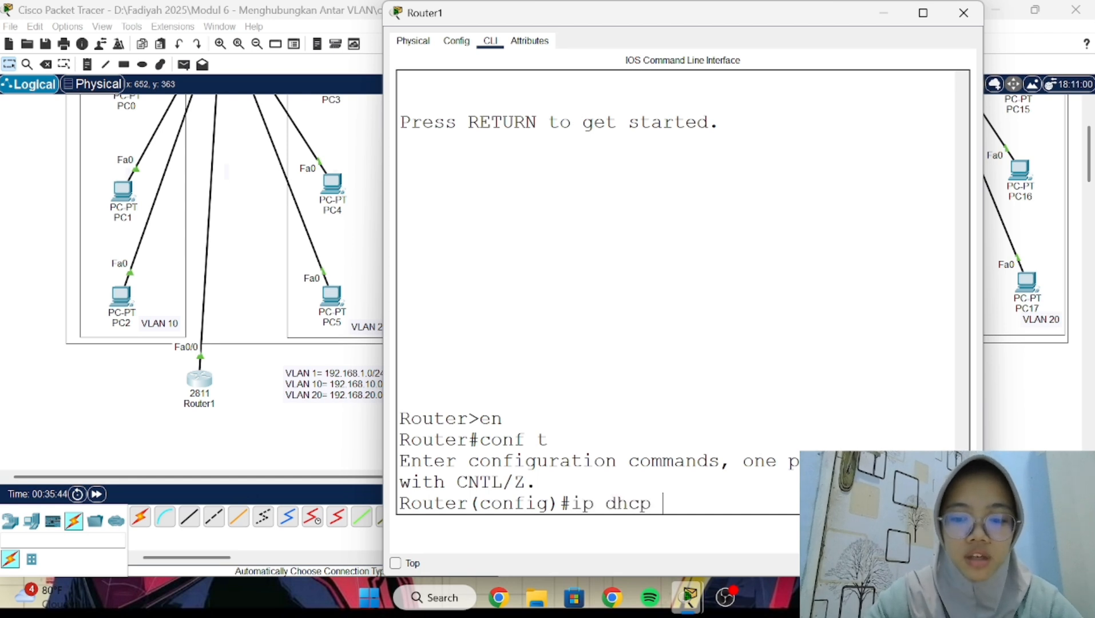
text(pool vlan10)
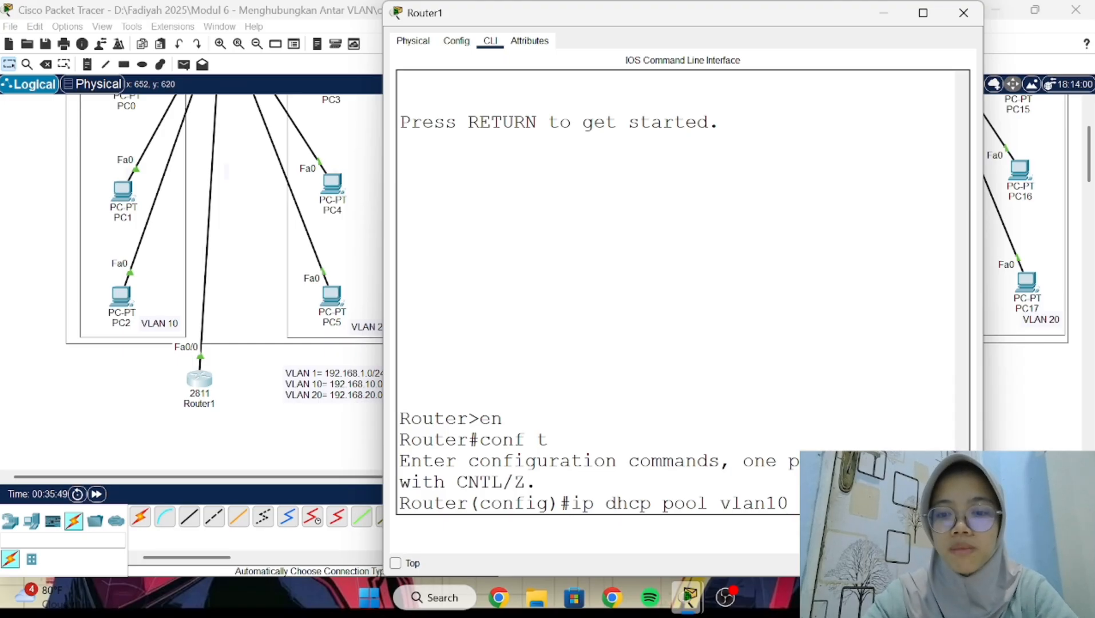
drag(719, 503, 790, 502)
click(791, 503)
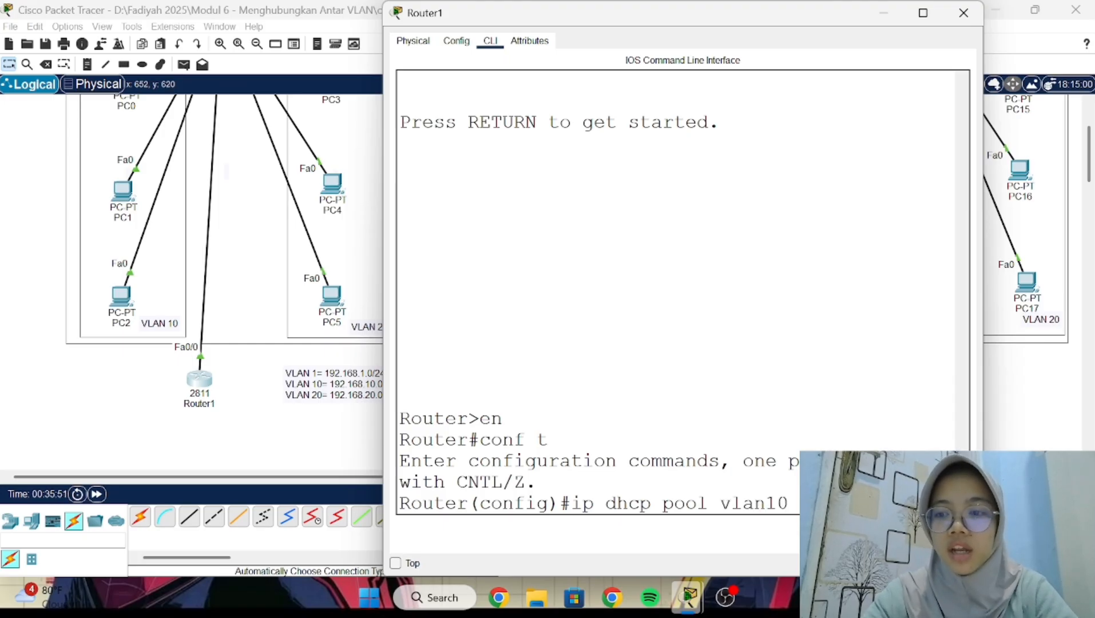
drag(570, 503, 766, 503)
click(719, 503)
click(765, 502)
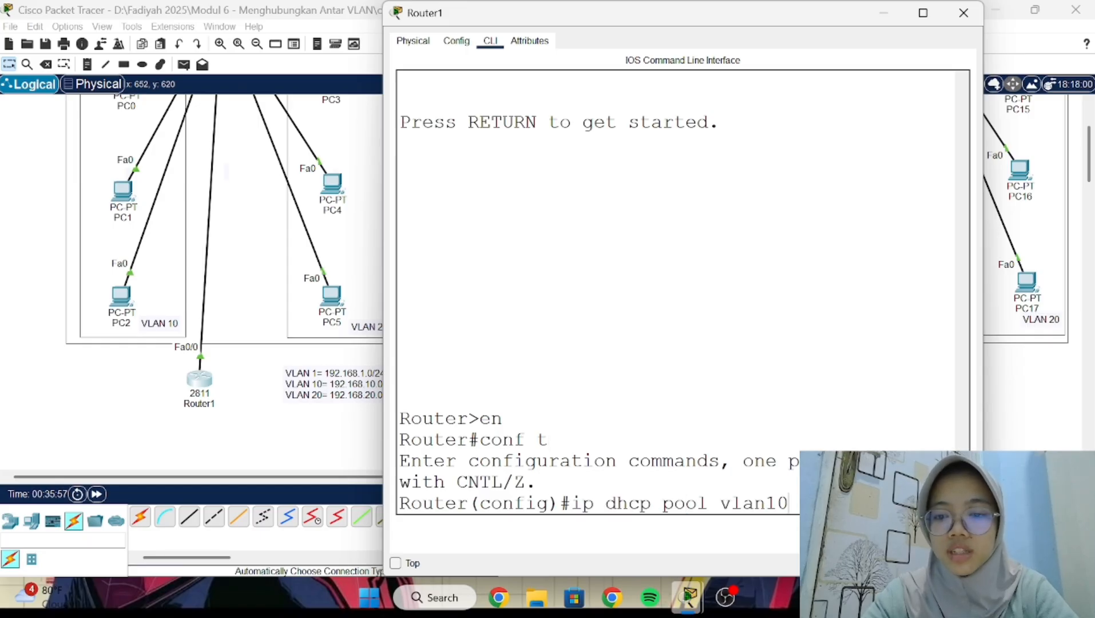
key(Return)
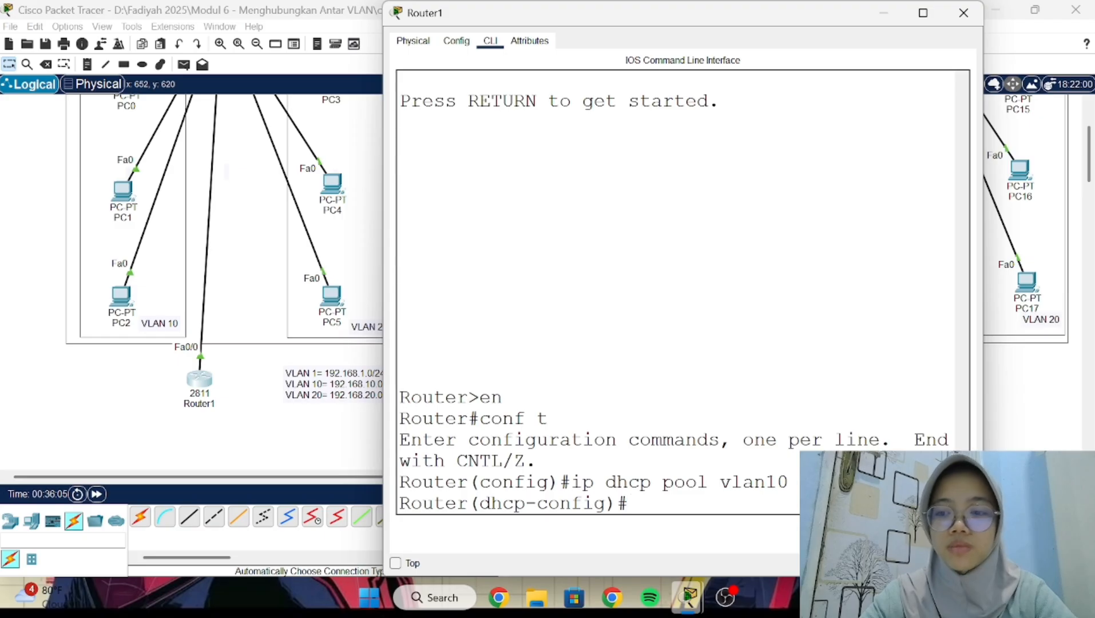
- Assign network 192.168.10.0 with mask 255.255.255.0 to the vlan10 DHCP pool on Router1
text(netwo)
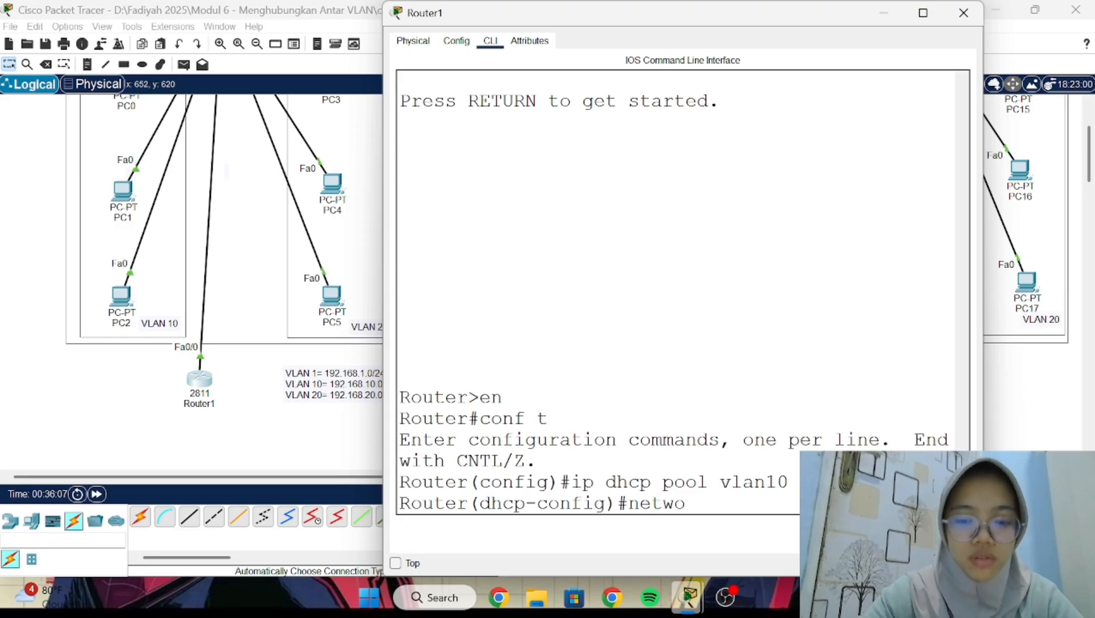
text(rk 192.168)
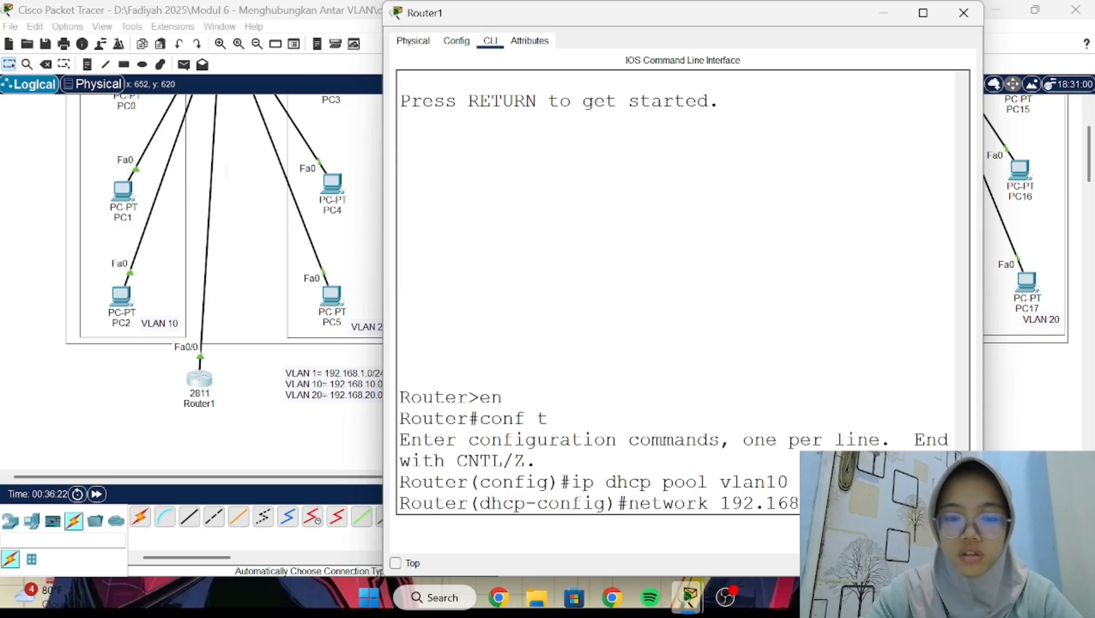
text(255.255.2)
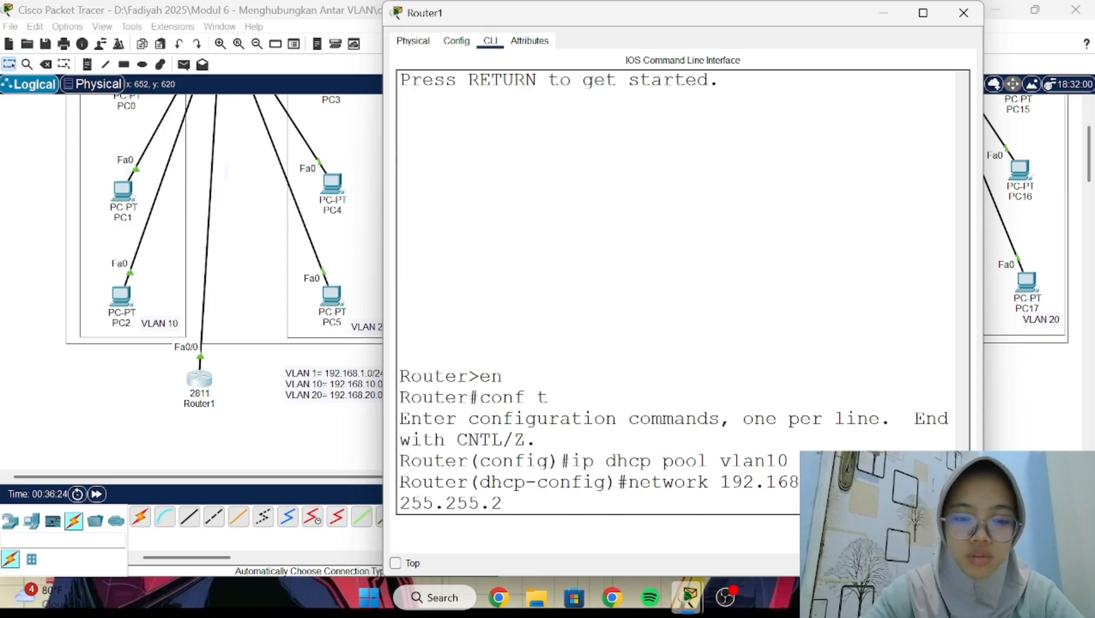
text(55.0)
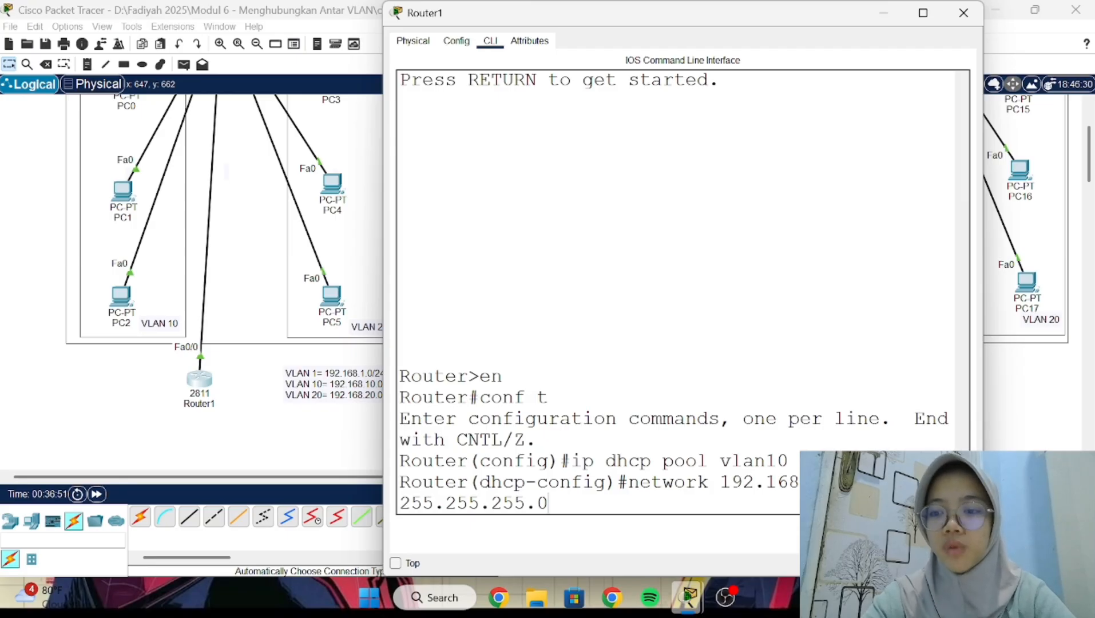
key(Return)
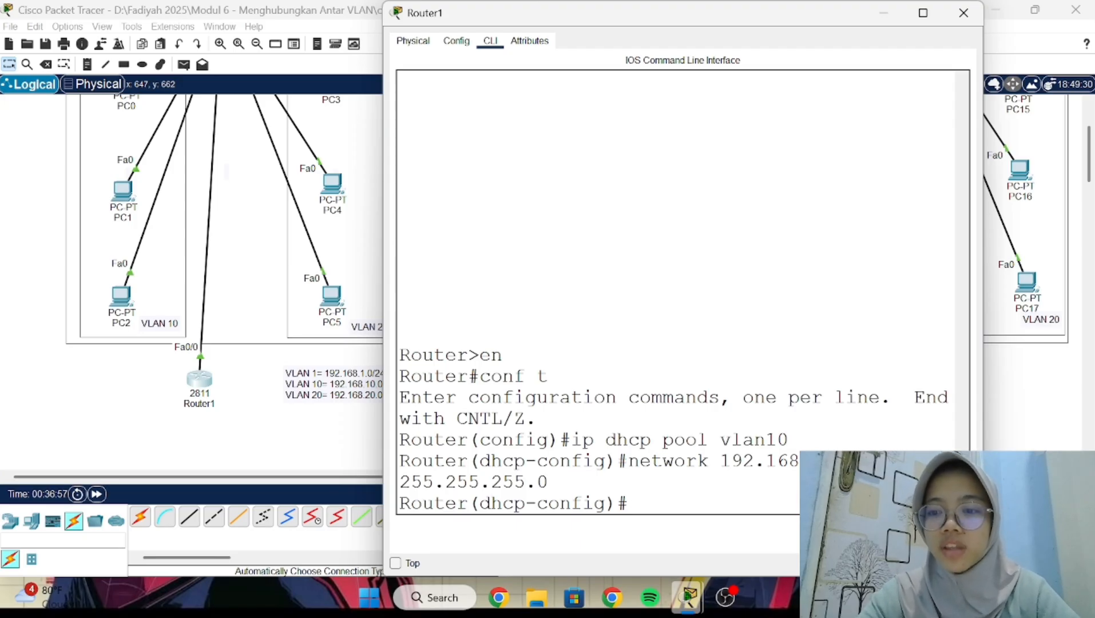
- Try to set the vlan10 pool's gateway with the command defaul-router 192.168.10.1
text(defaul)
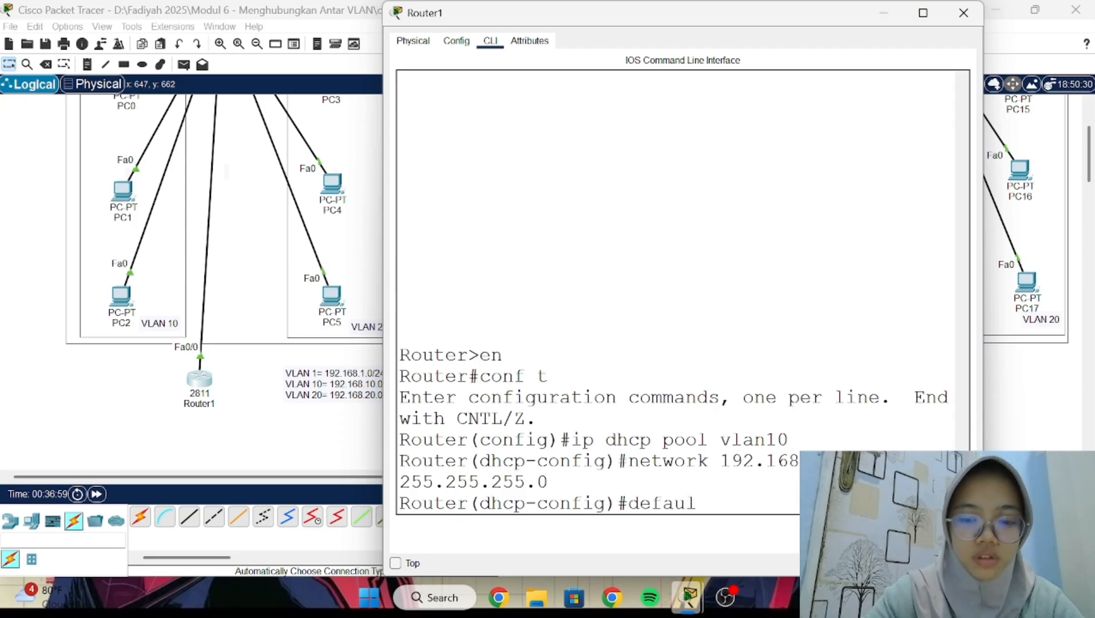
text(-rou)
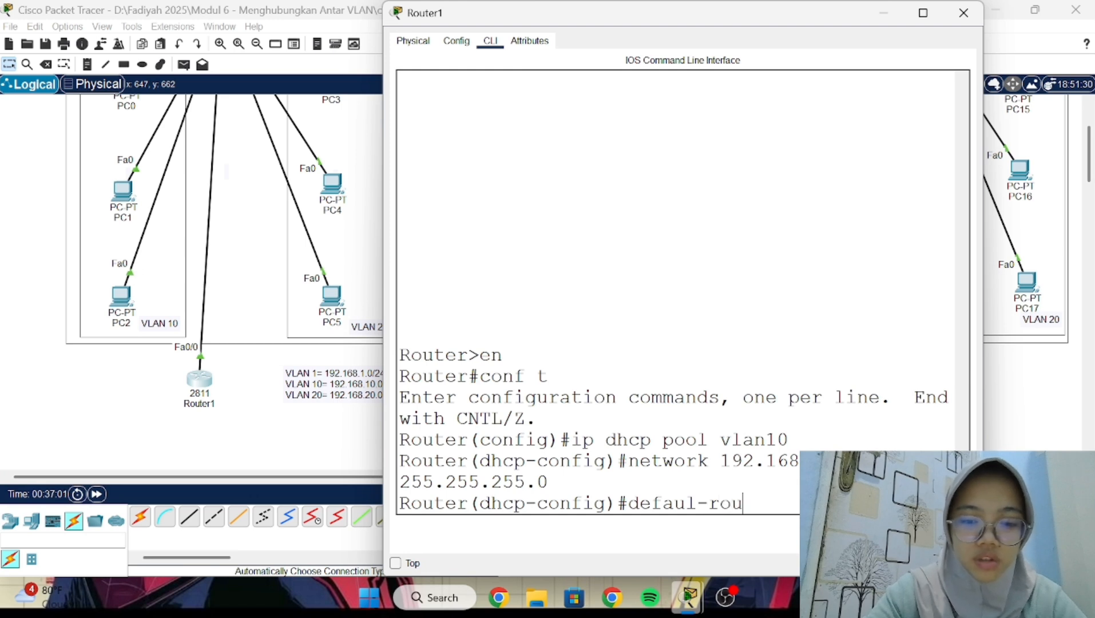
text(ter 1)
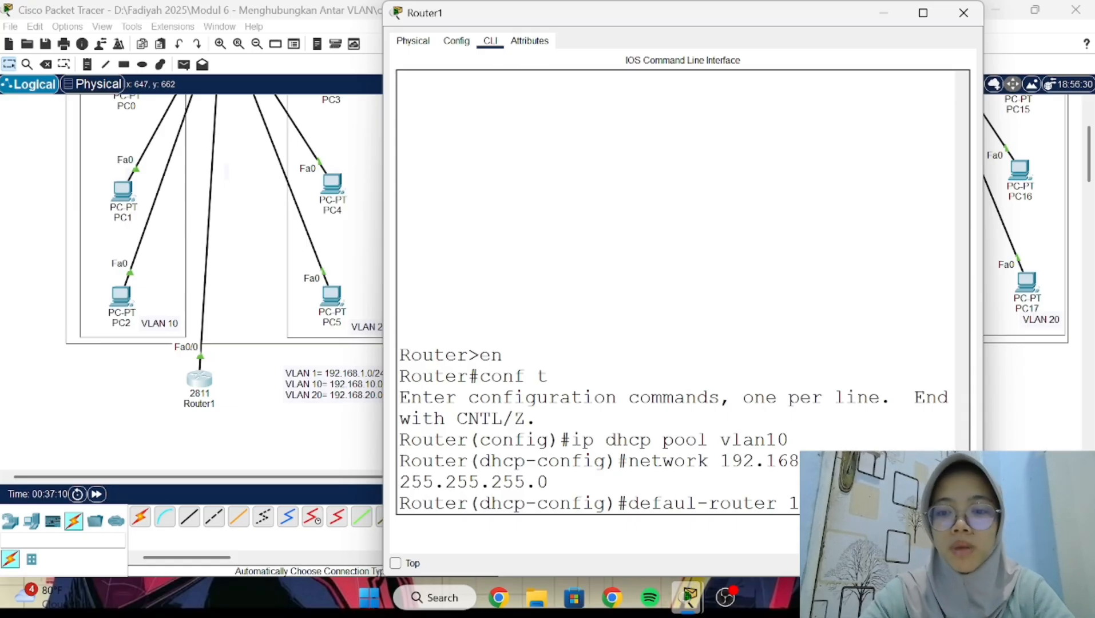
drag(423, 482, 537, 482)
click(537, 482)
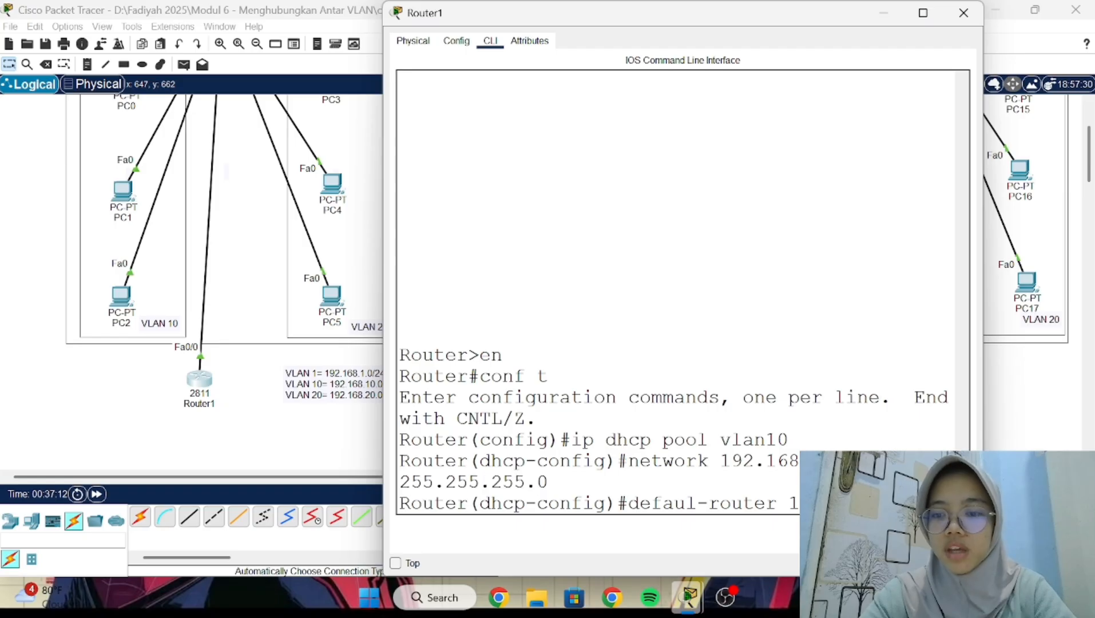
key(Return)
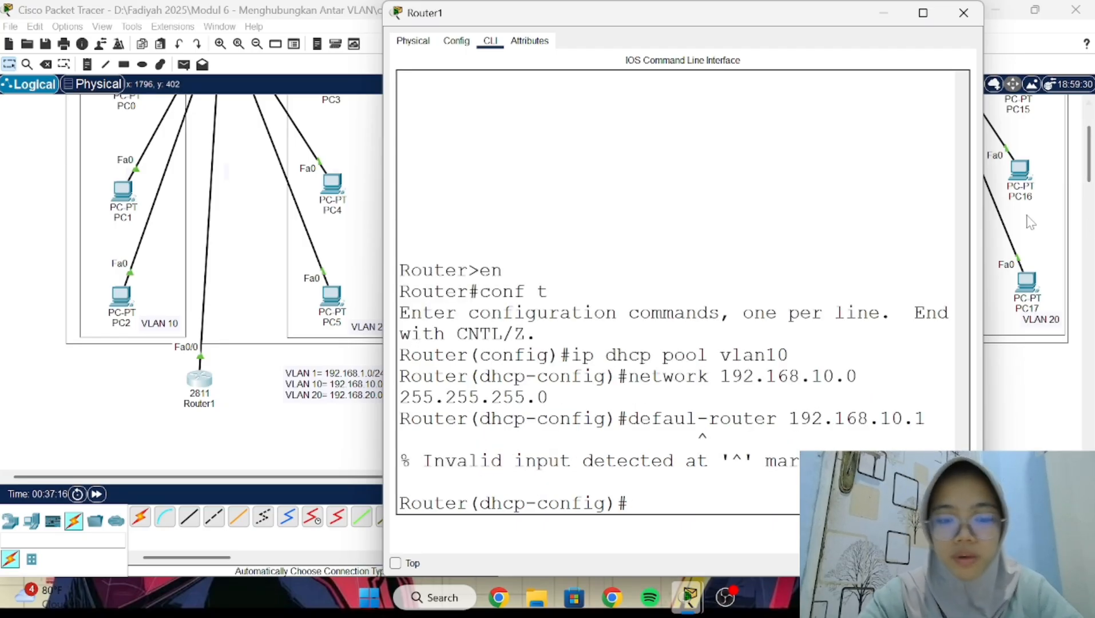
- Set the vlan10 DHCP pool's gateway with default-router 192.168.10.1
text(default)
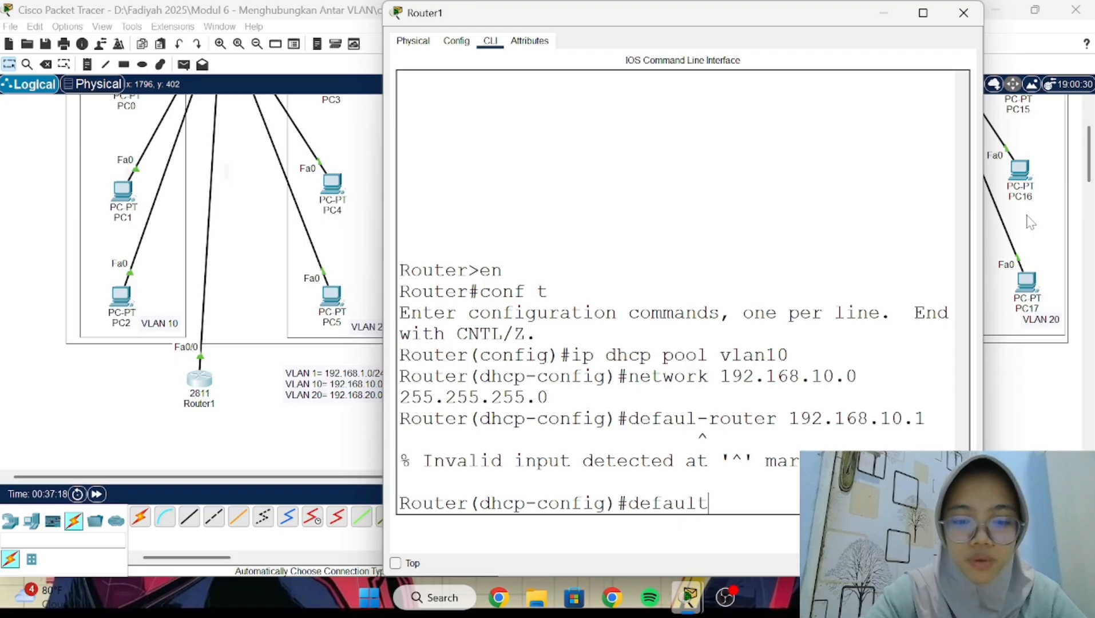
text(-rout)
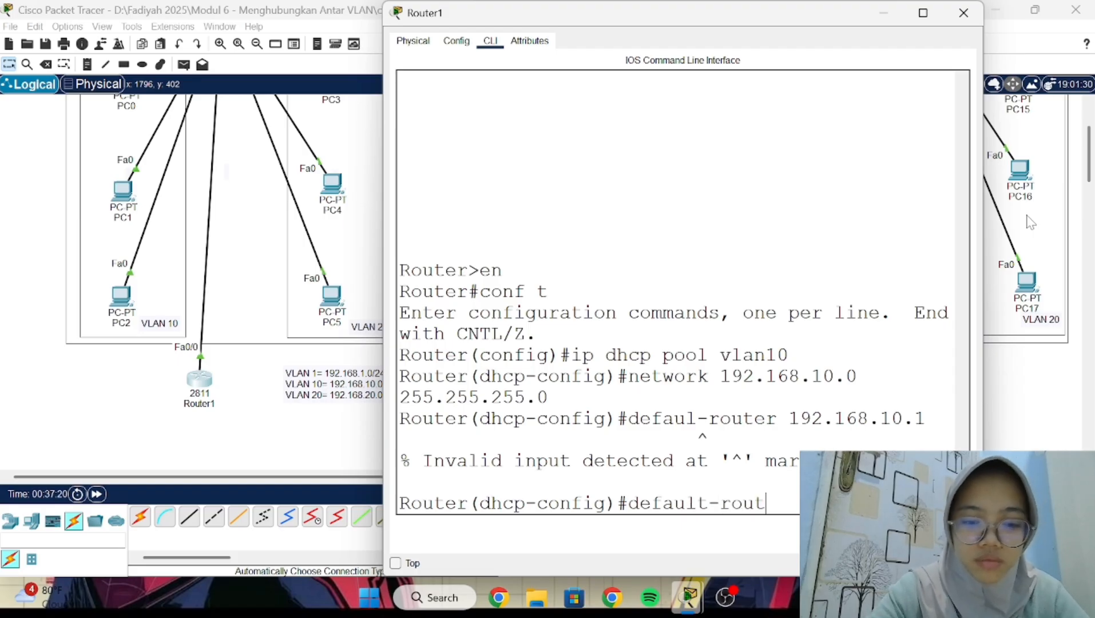
text(er)
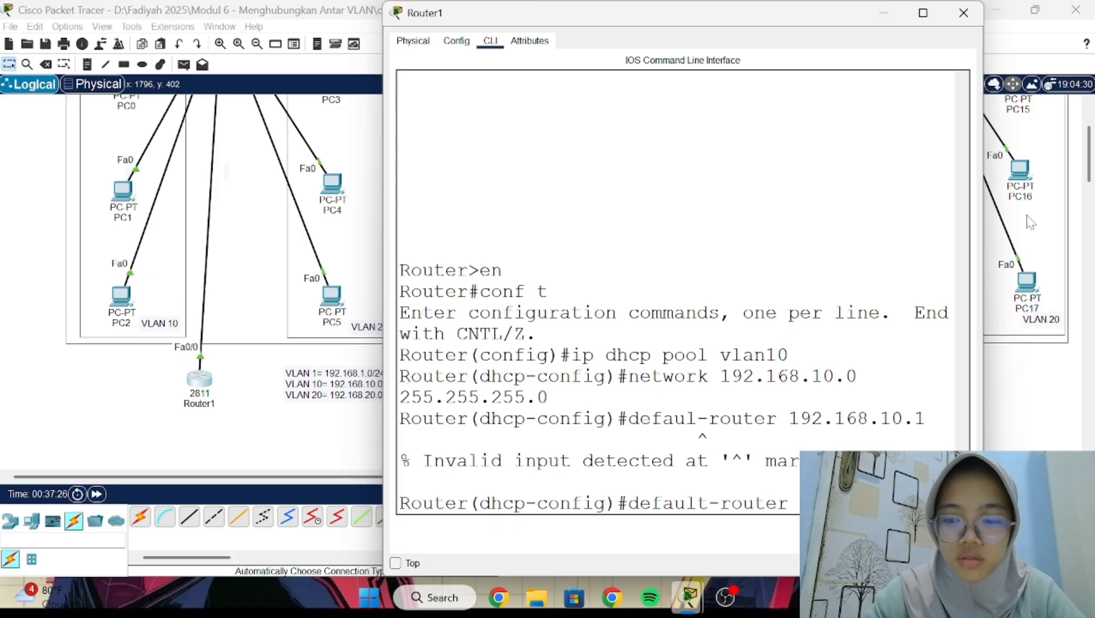
key(Return)
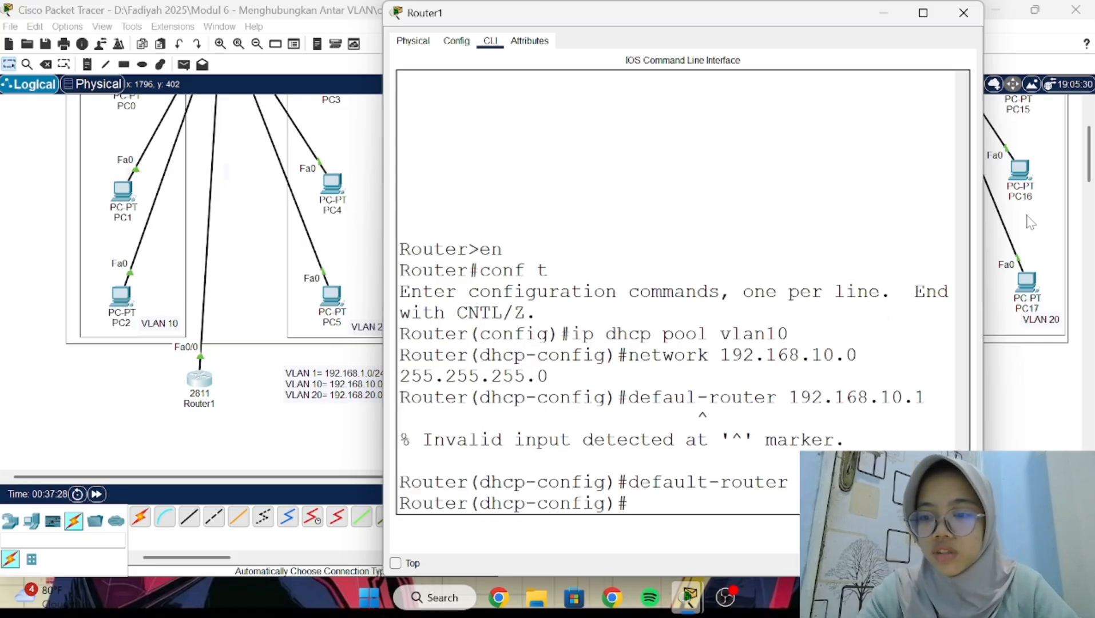
- Set the vlan10 pool's DNS server with dns-server 8.8.8.8 and exit the pool configuration
text(dns)
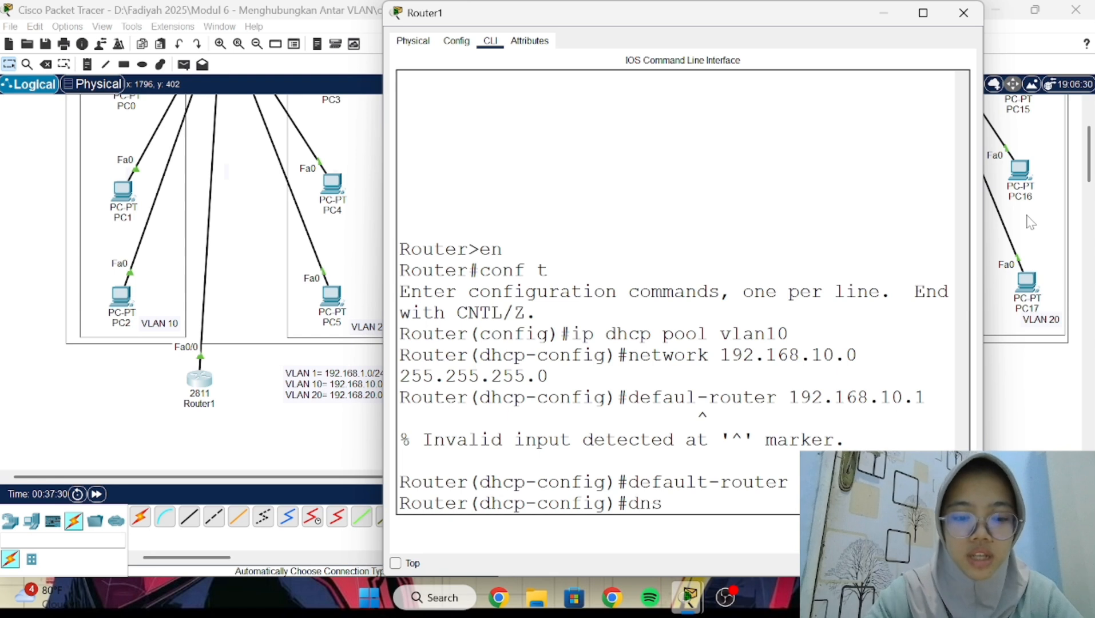
text(-server)
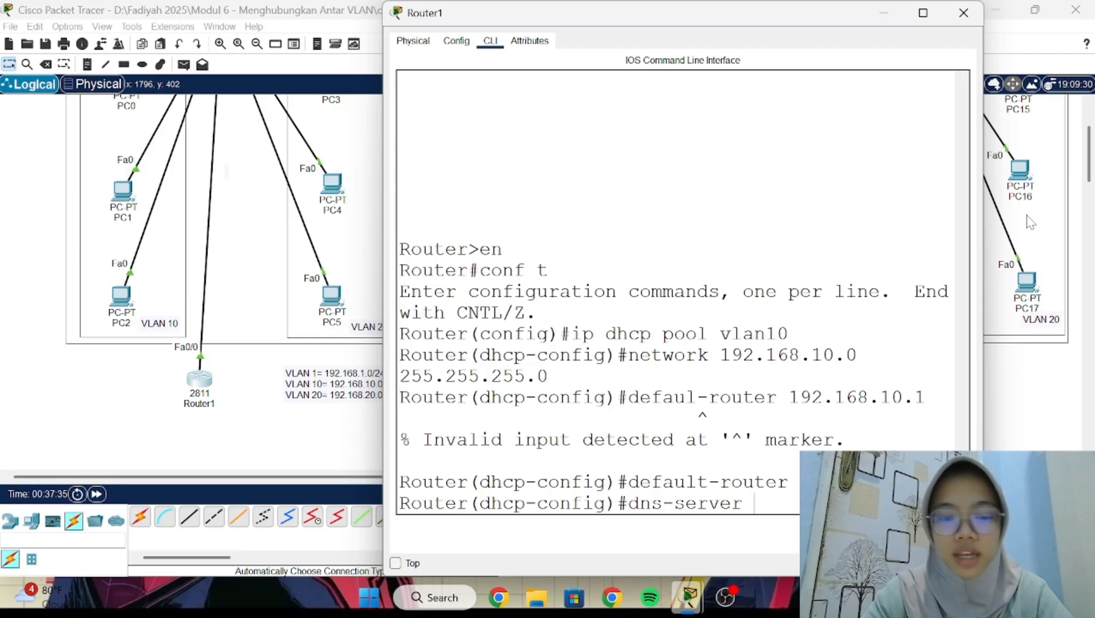
text( 8.8.)
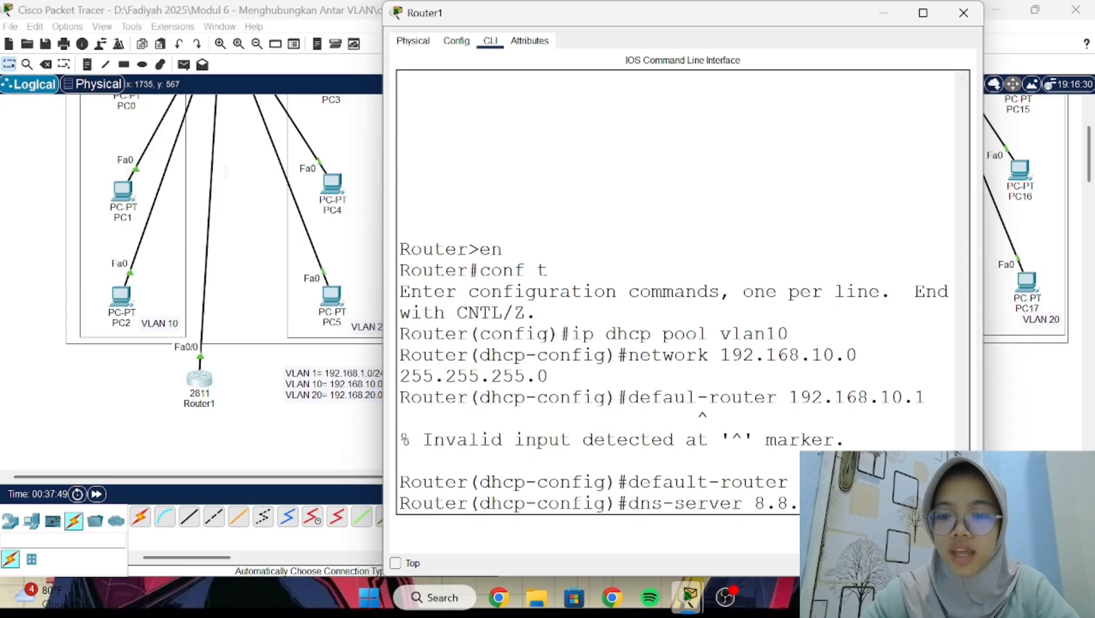
key(Return)
text(exi)
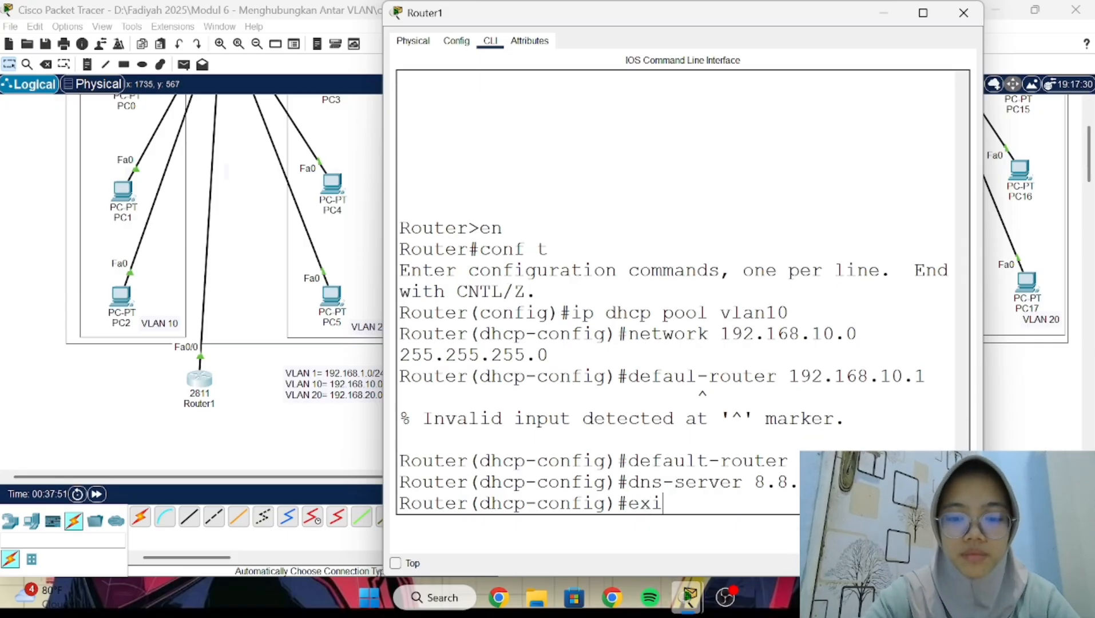
text(t)
key(Return)
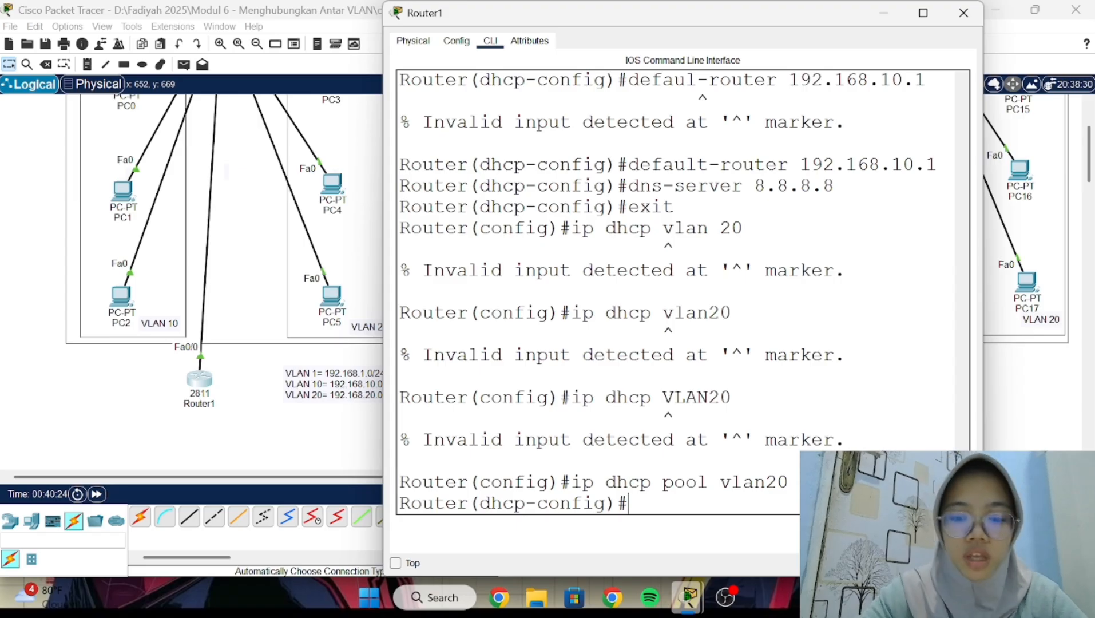
- Assign network 192.168.20.0 with mask 255.255.255.0 to the vlan20 DHCP pool
text(network)
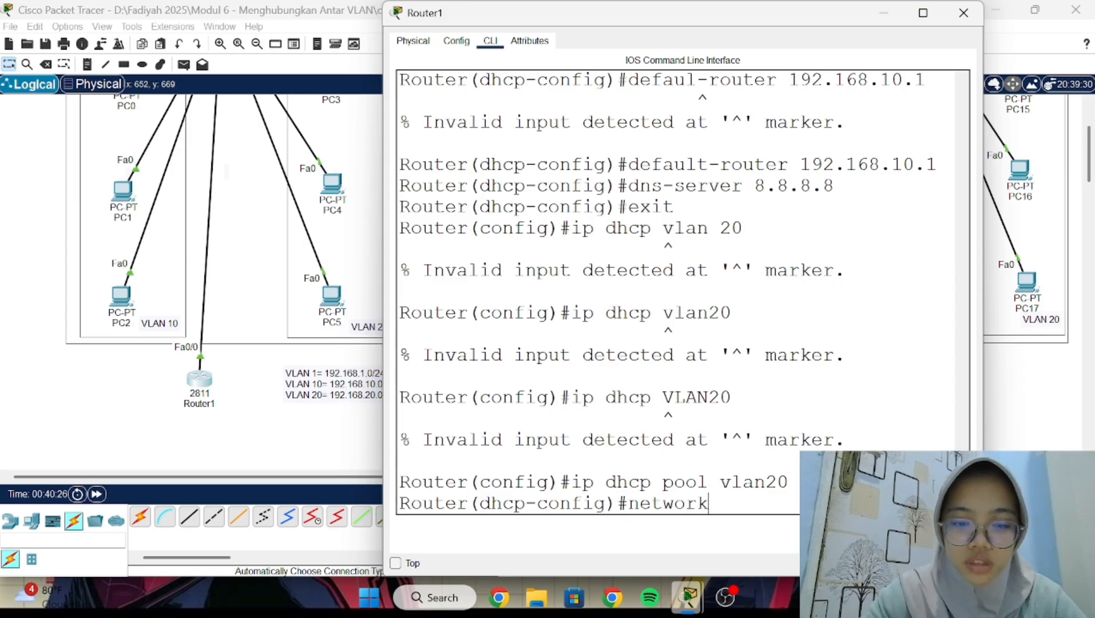
text( 192.16)
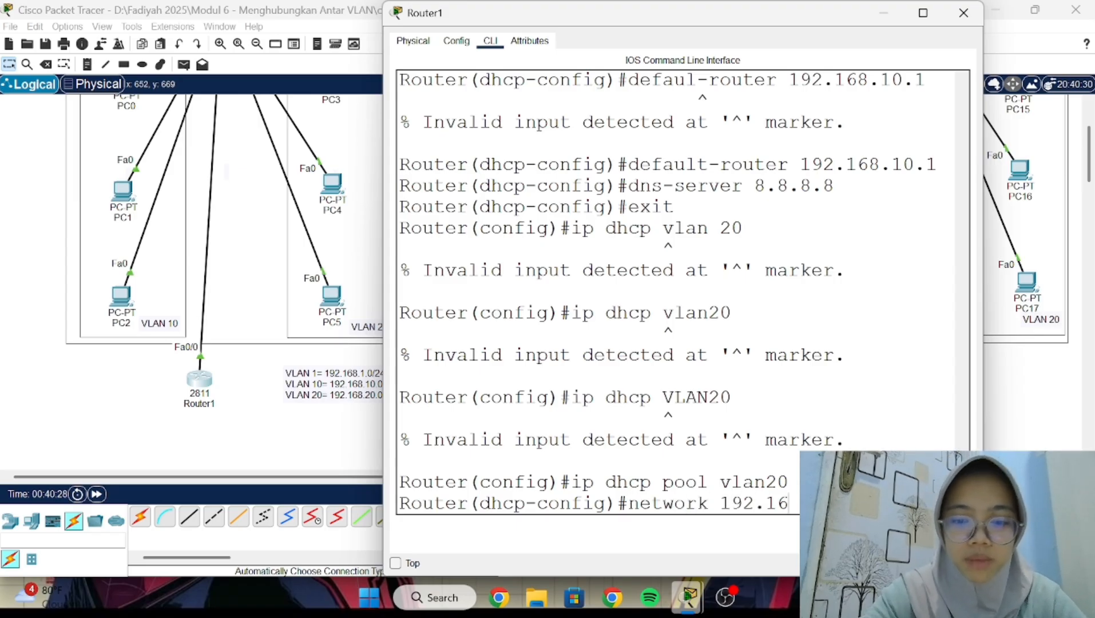
text(8)
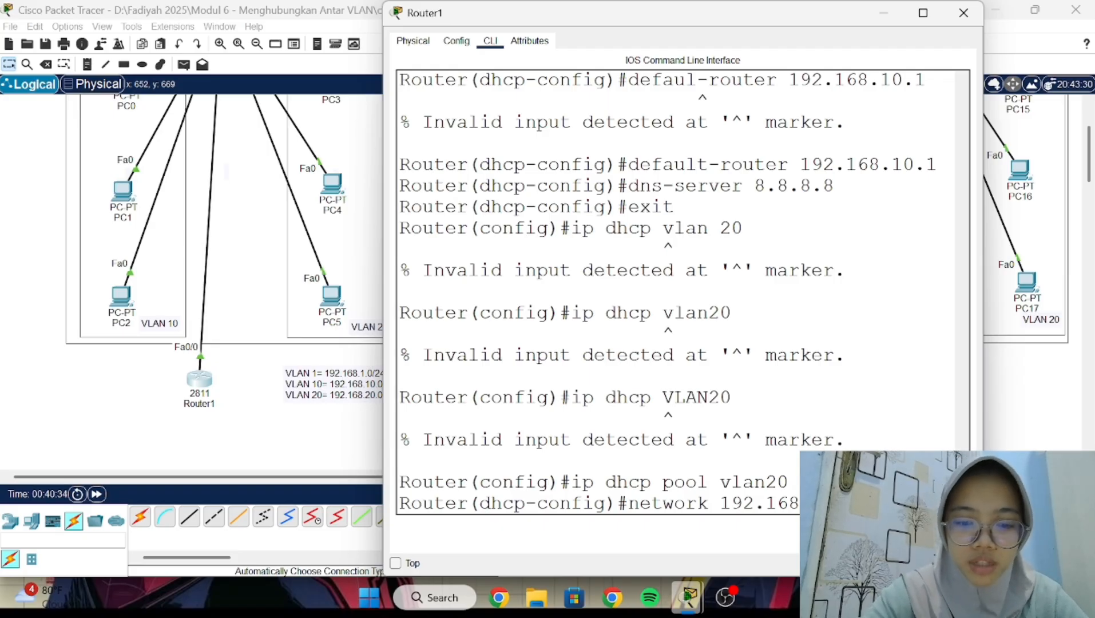
text(5.255.0)
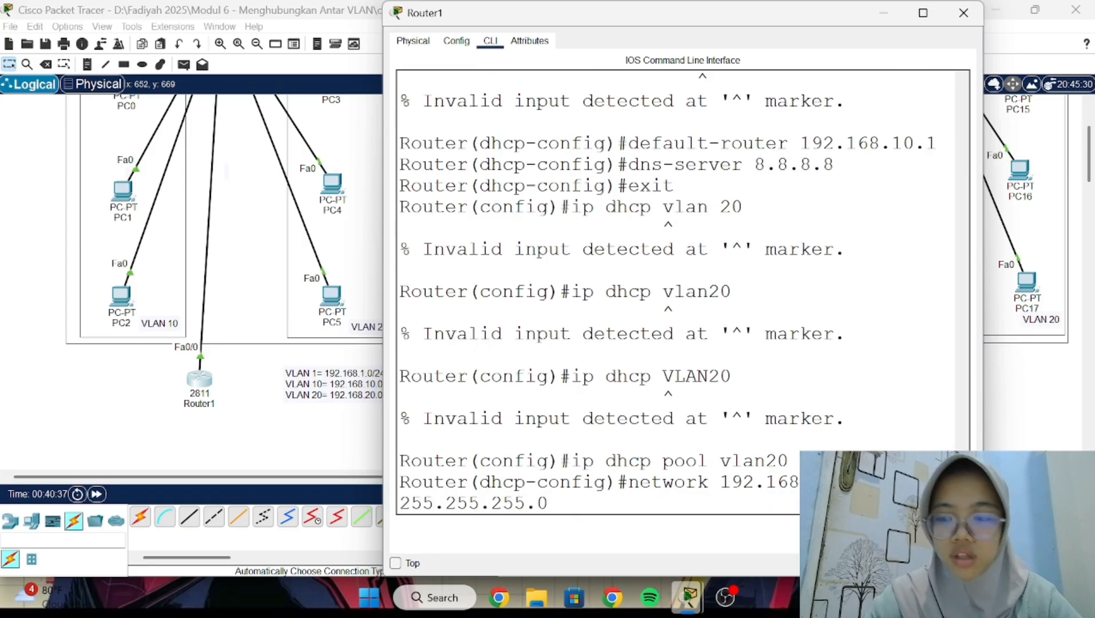
key(Return)
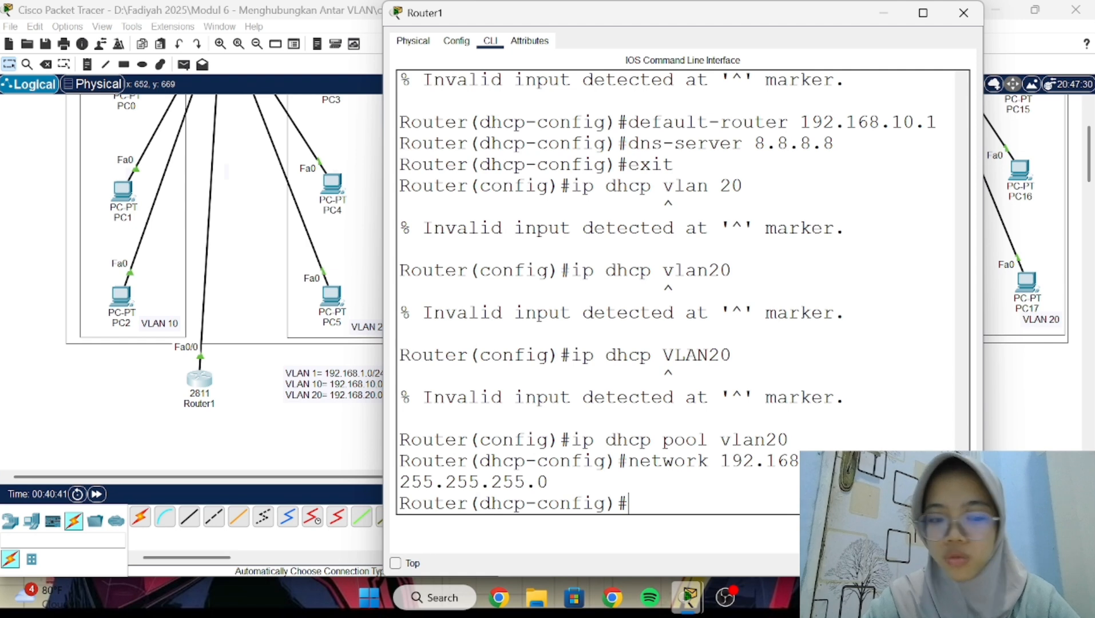
- Try to set the vlan20 pool's gateway with the command defaul-router 192.168.20.1
text(defaul)
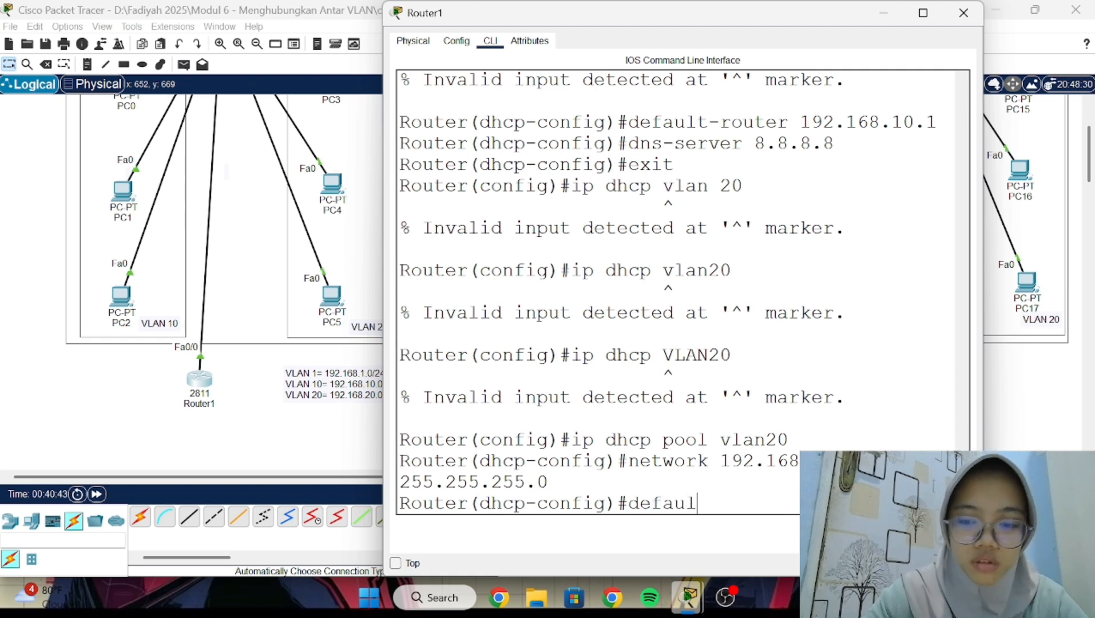
text(-rou)
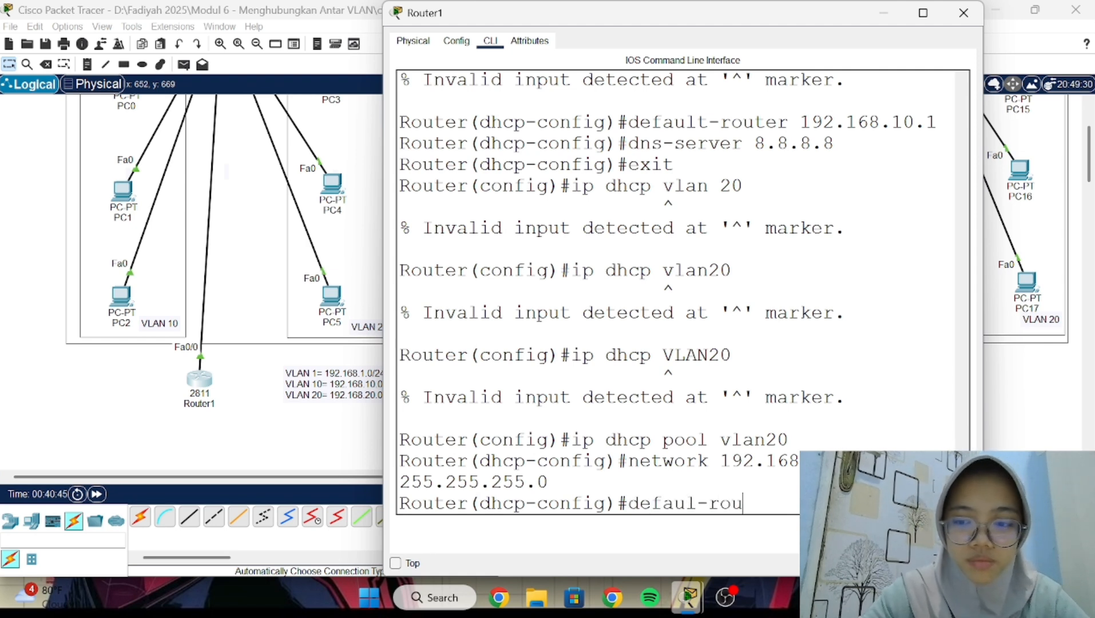
text(ter 1)
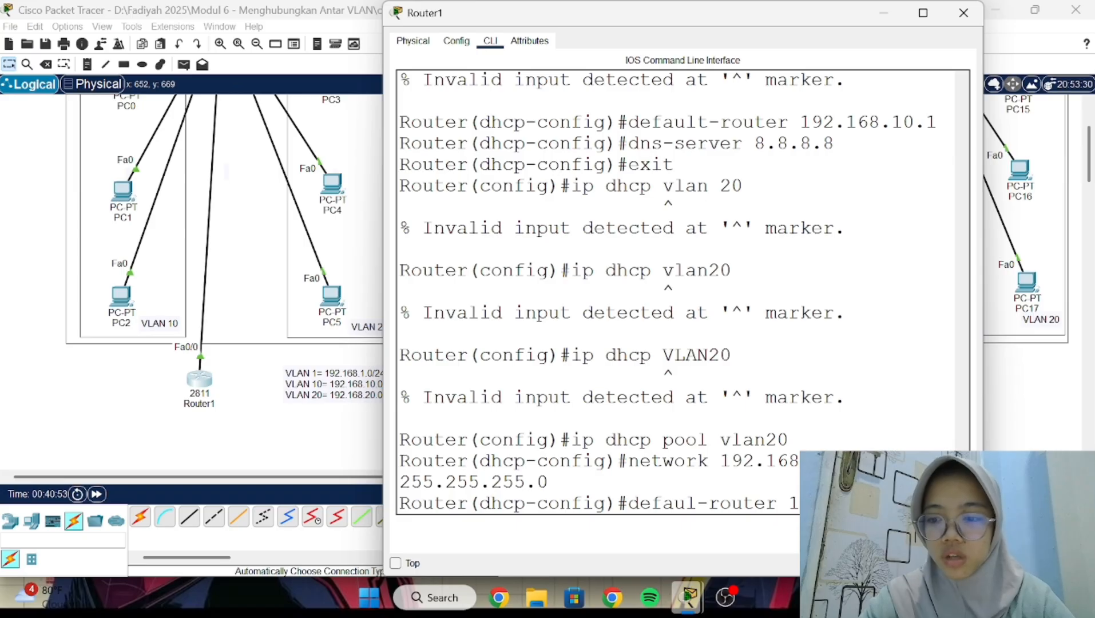
key(Return)
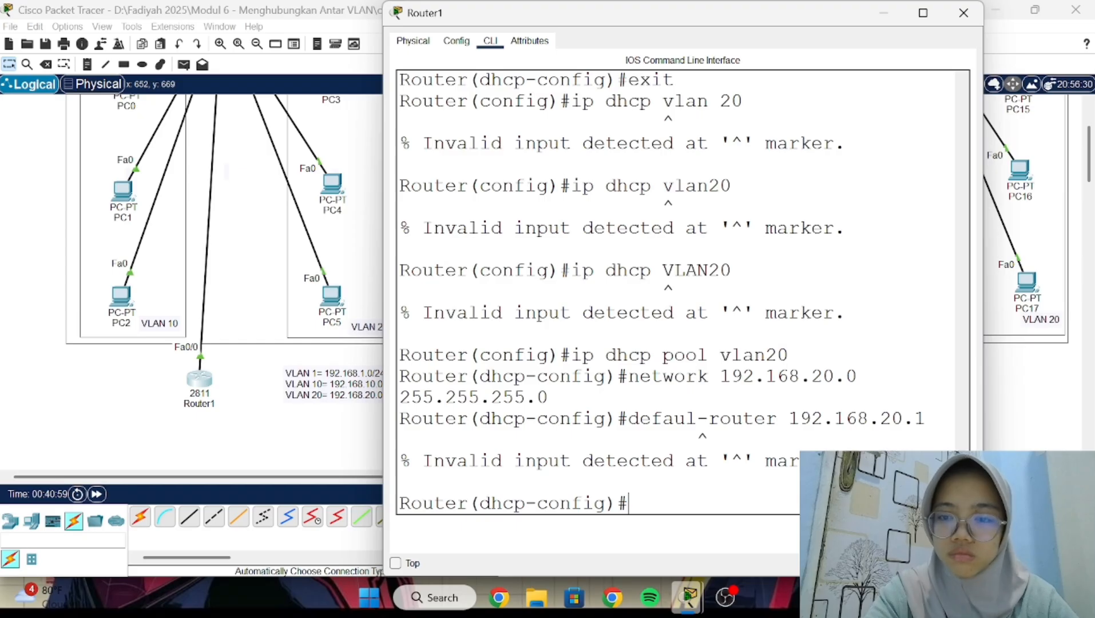
- Set the vlan20 DHCP pool's gateway to 192.168.20.1 with the default-router command
text(def)
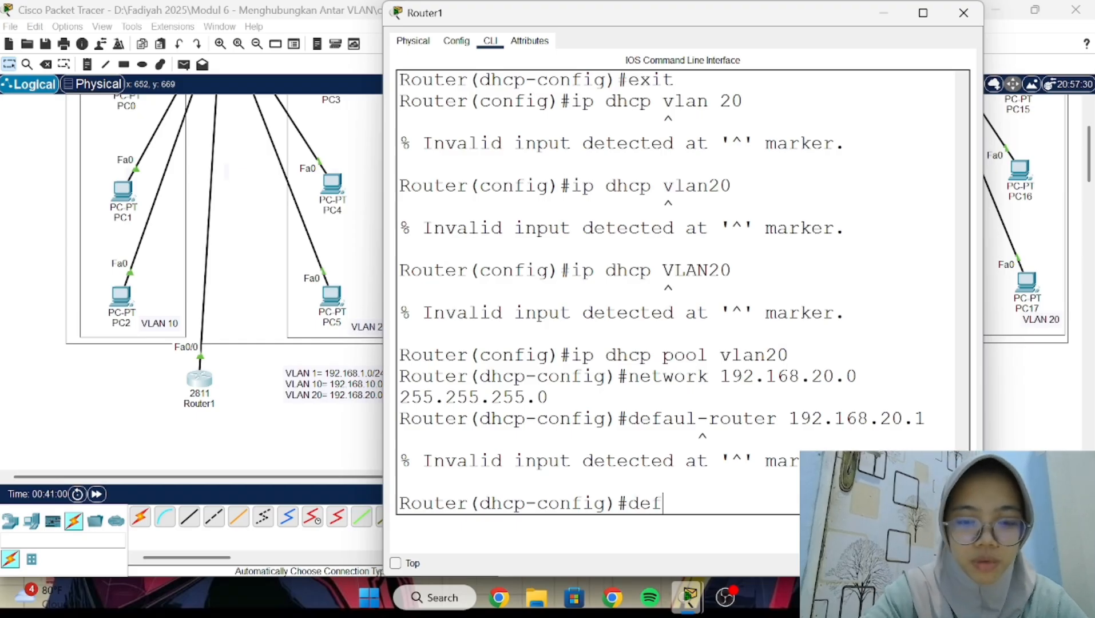
text(ault)
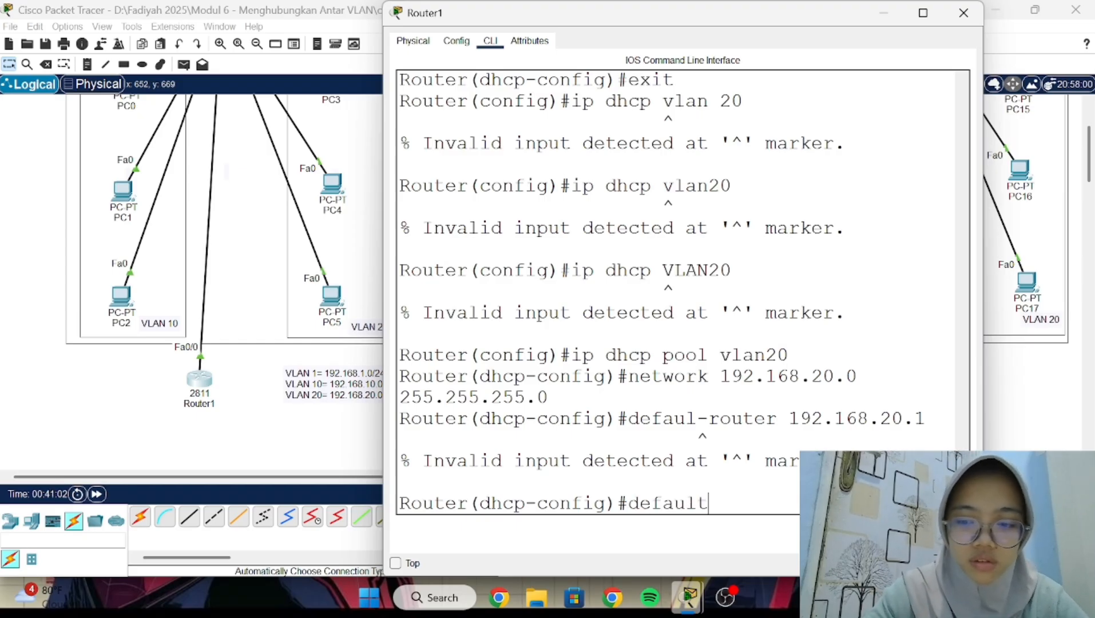
text(-rout)
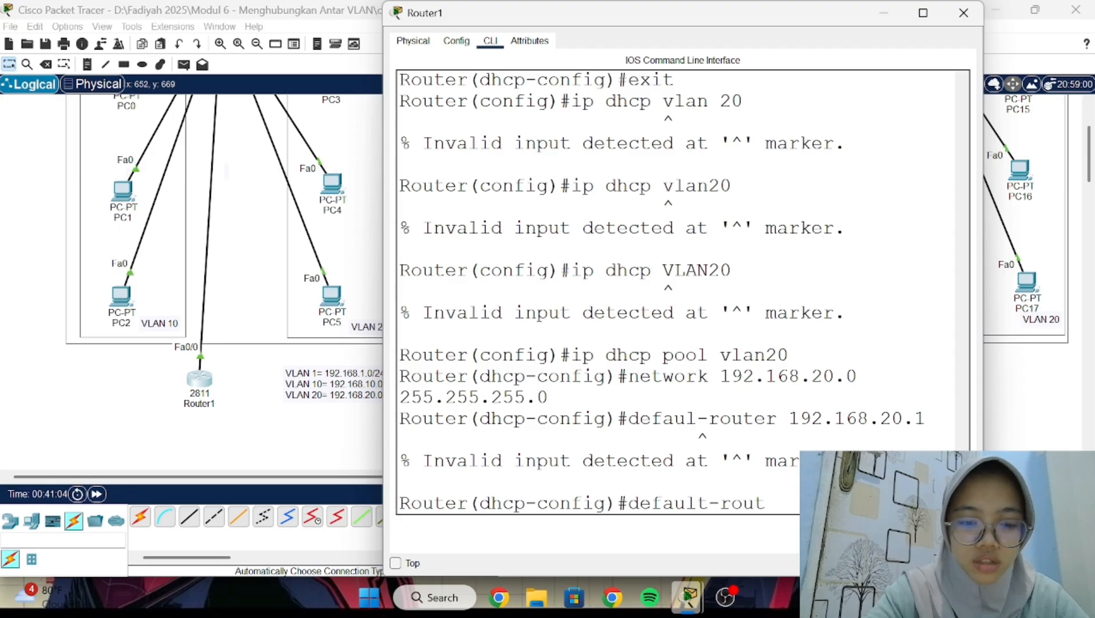
text(er)
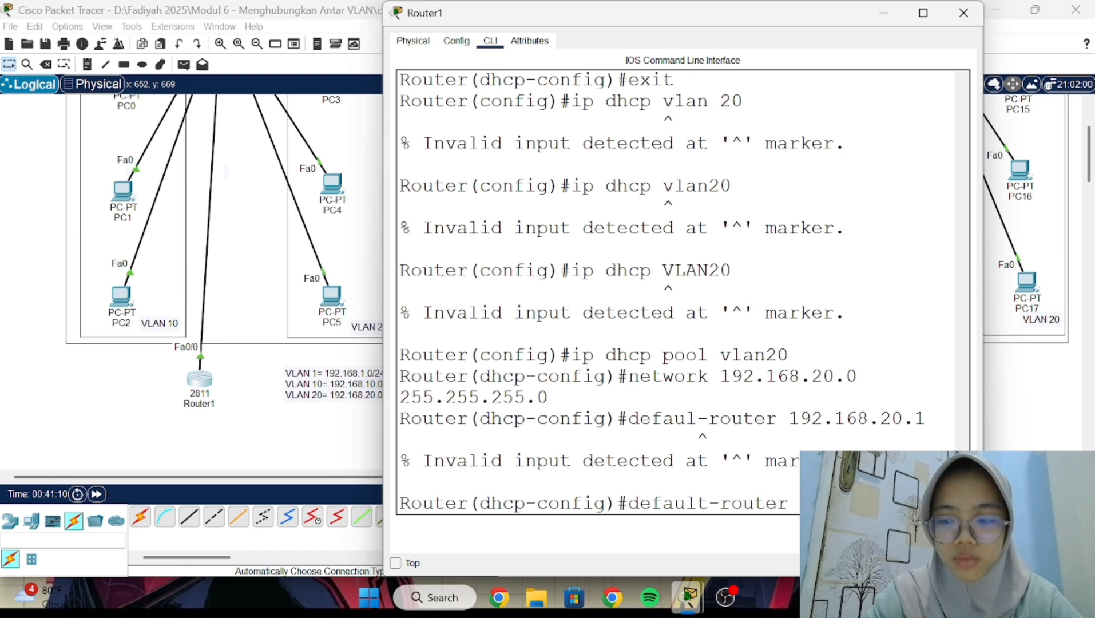
key(Return)
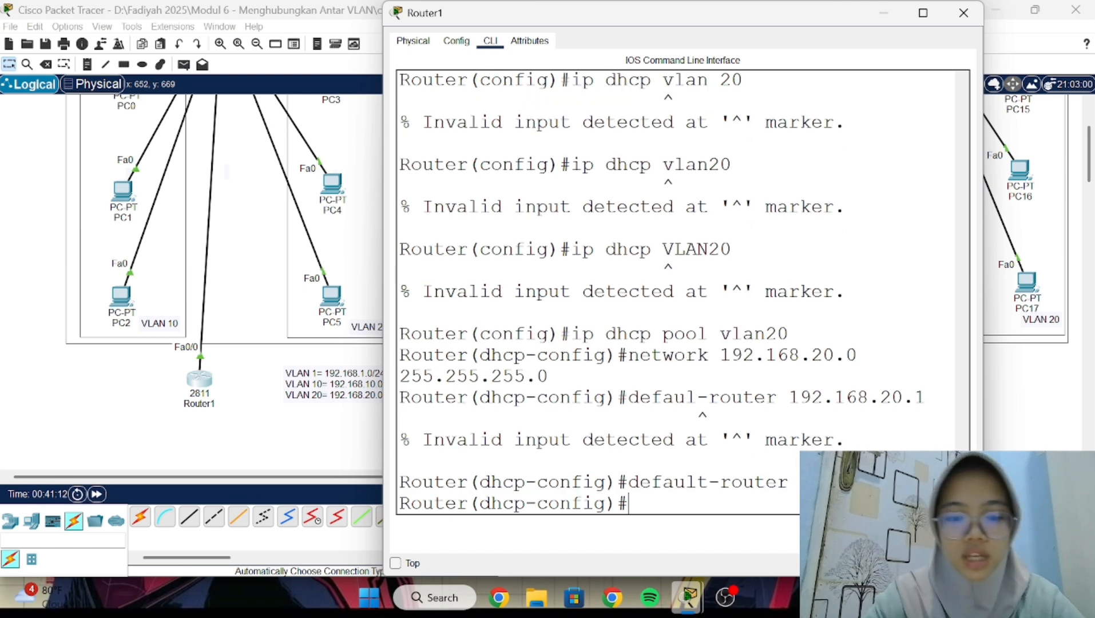
- Set the vlan20 DHCP pool's DNS server to 8.8.8.8 with dns-server and exit the pool configuration
text(dns-ser)
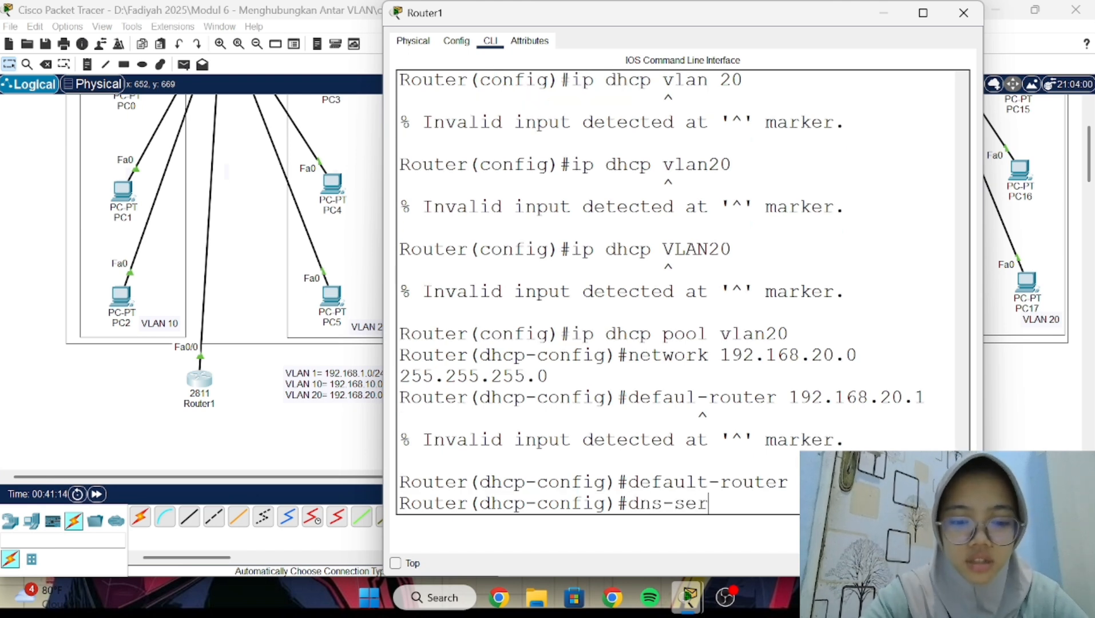
text(ver)
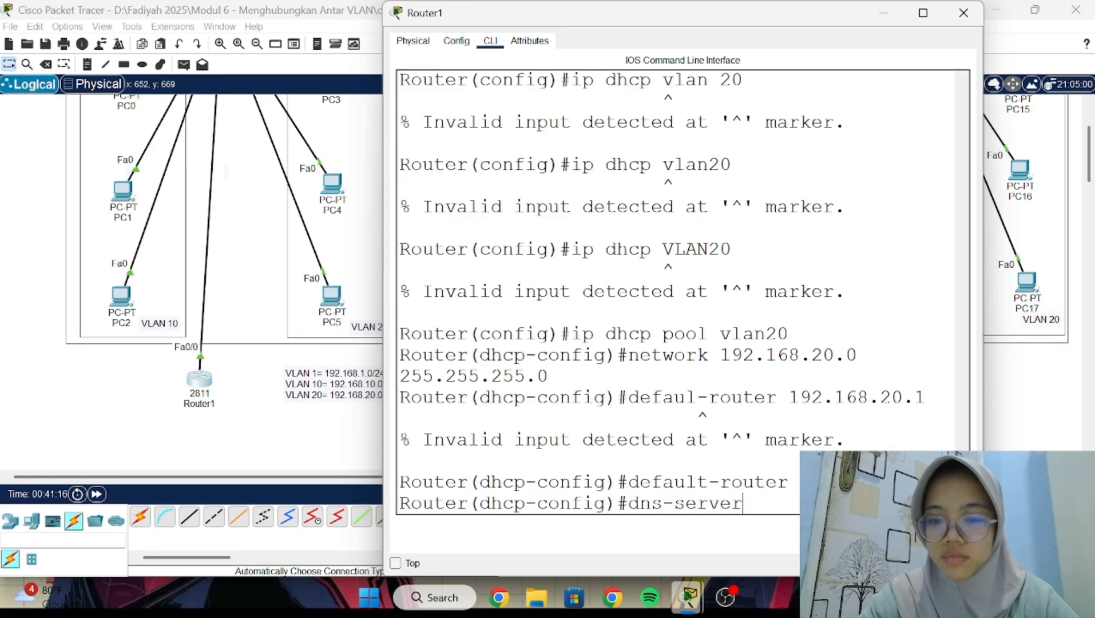
text( 8.8.)
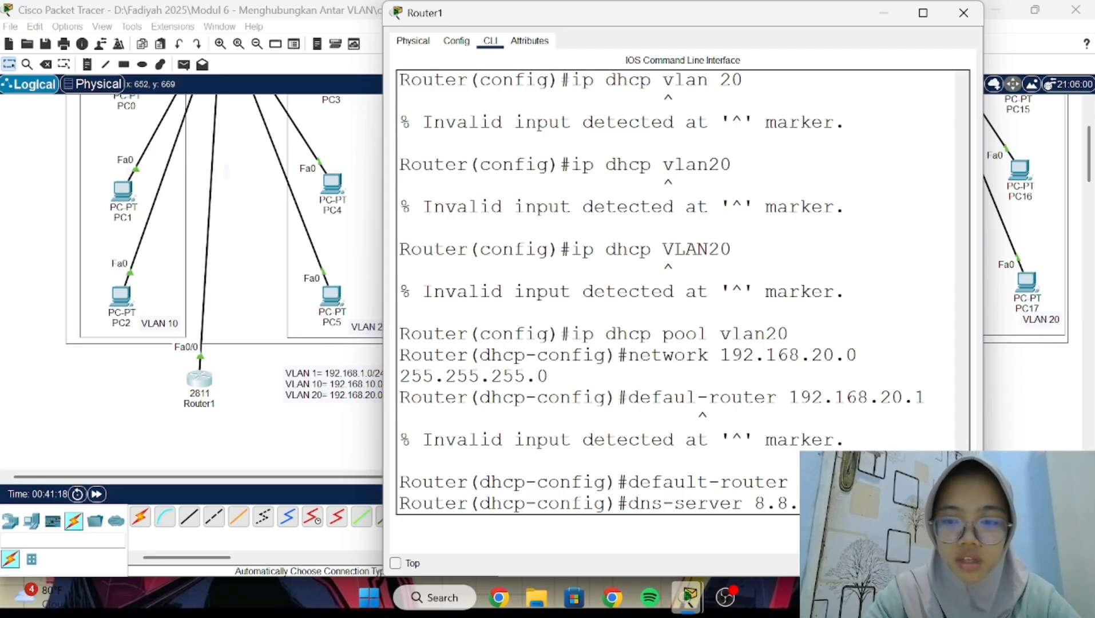
key(Return)
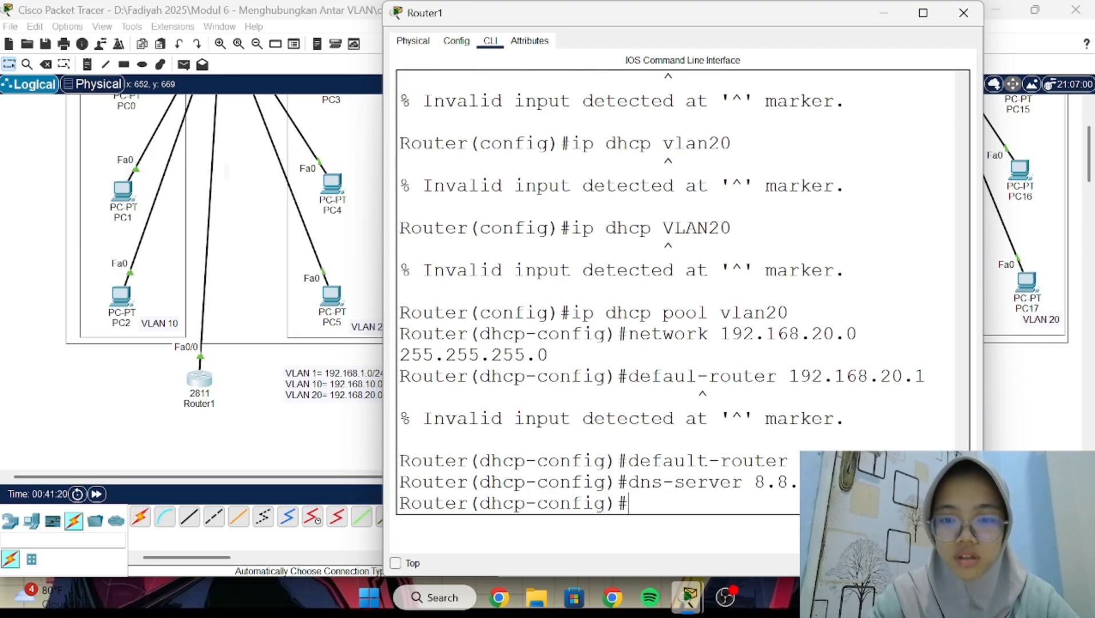
text(exit)
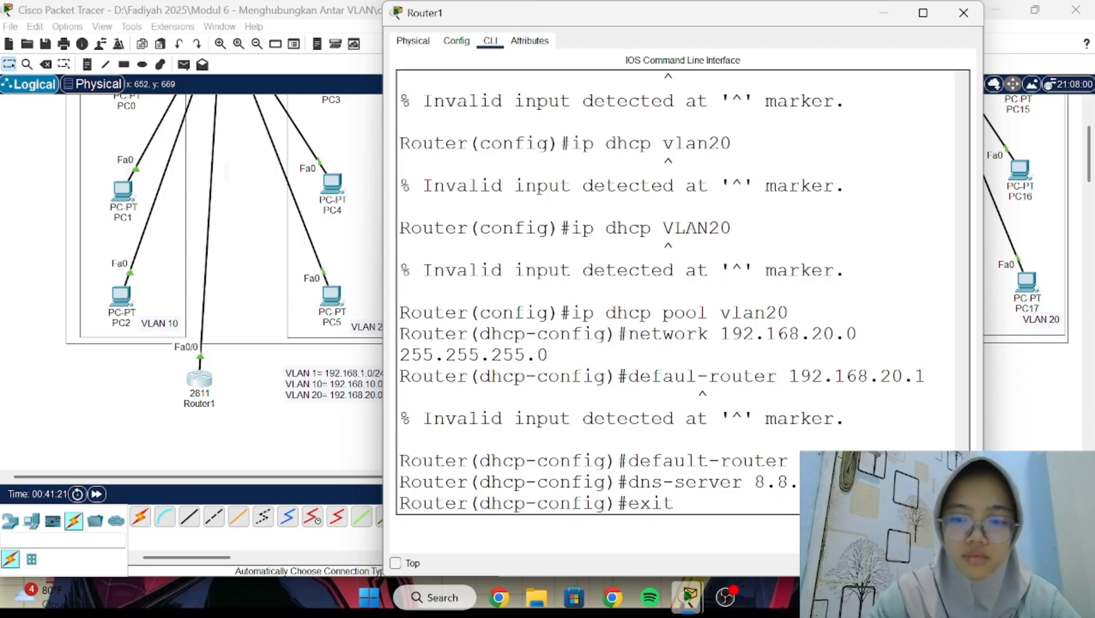
key(Return)
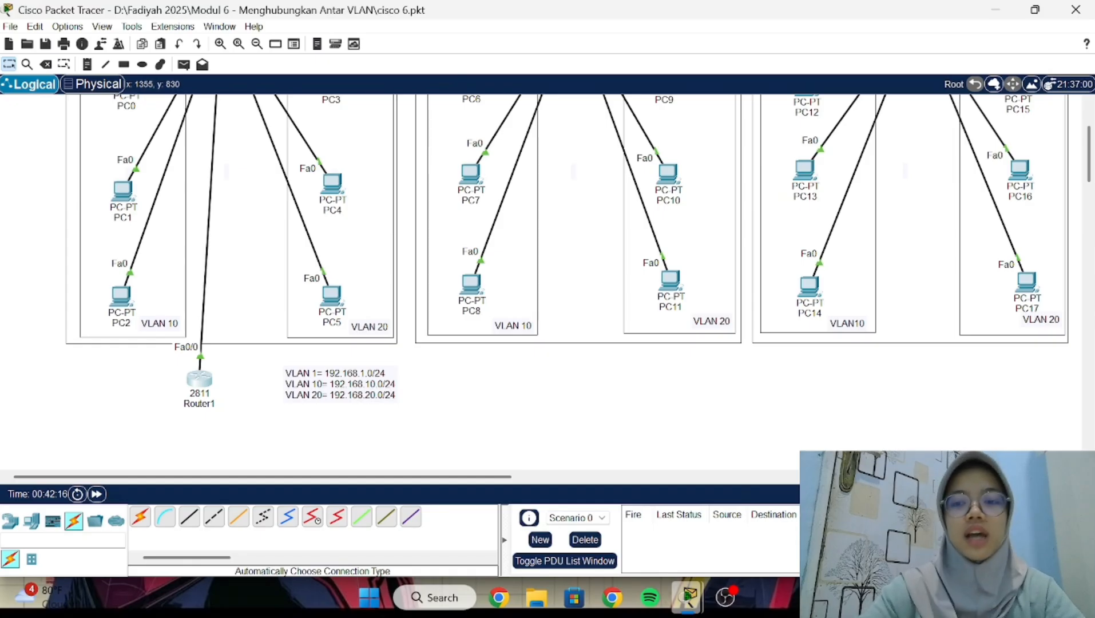
- Reopen Router1's command line and create a DHCP pool named vlan1 with ip dhcp pool
click(200, 381)
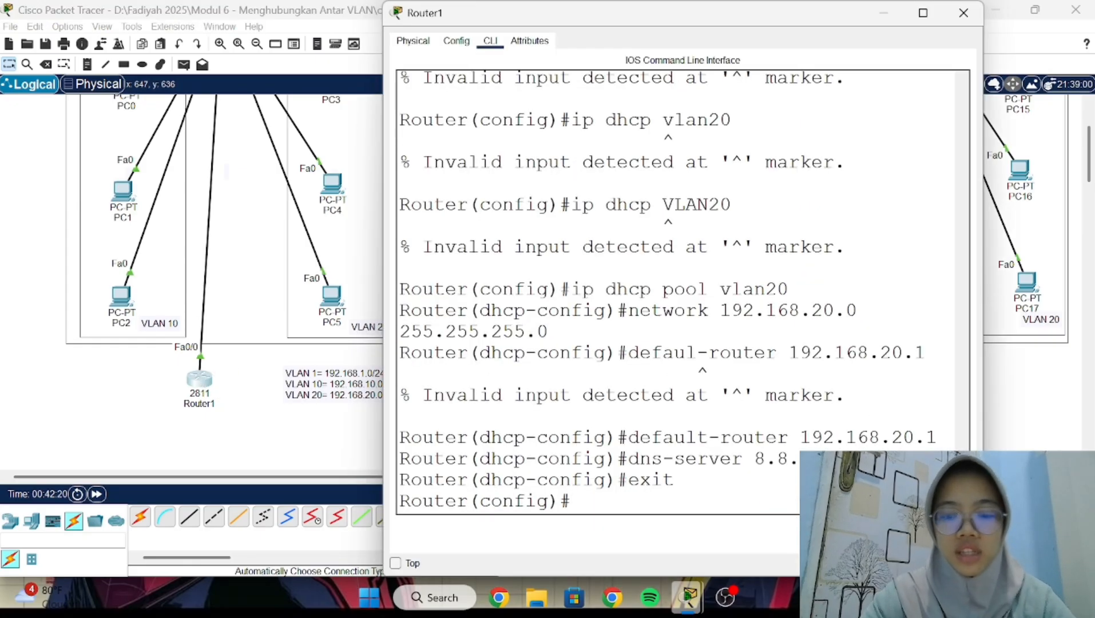
text(ip dhcp)
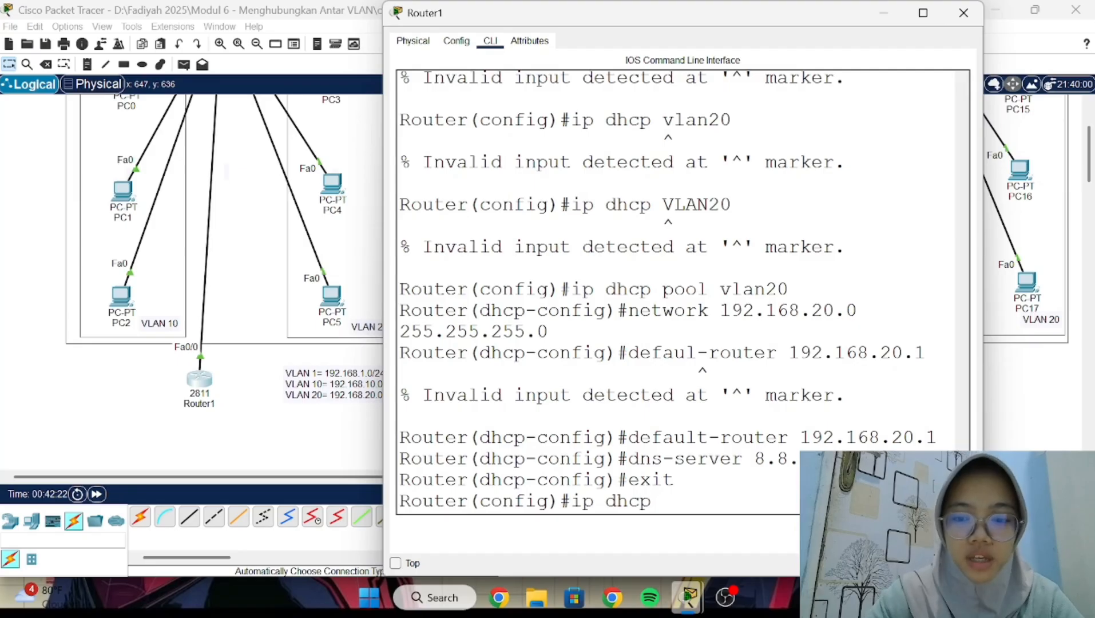
text( pool vlan1)
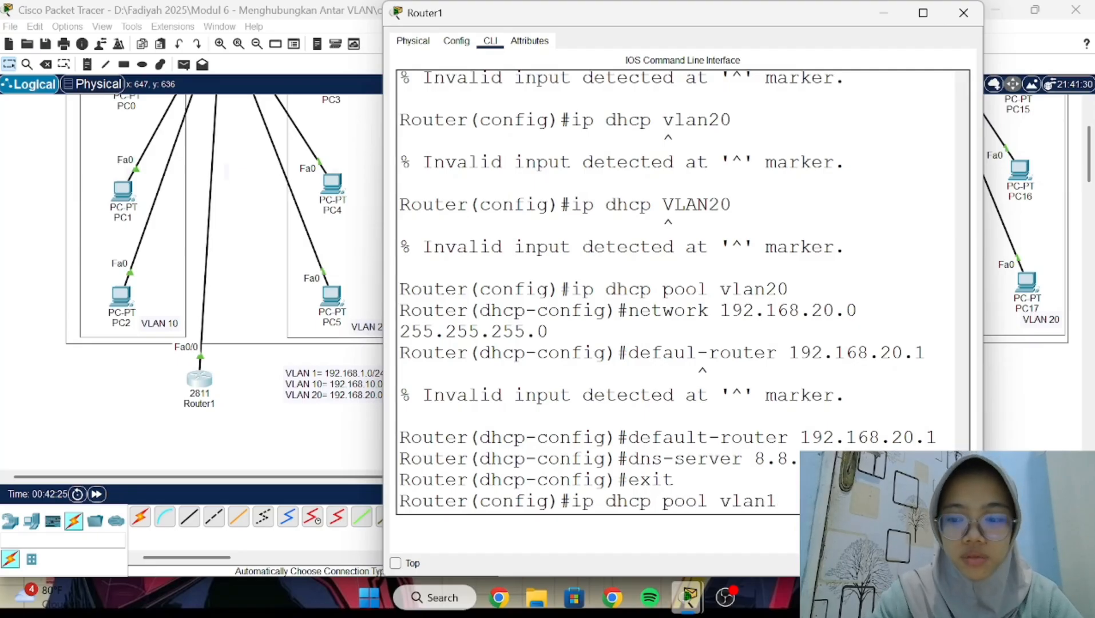
key(Return)
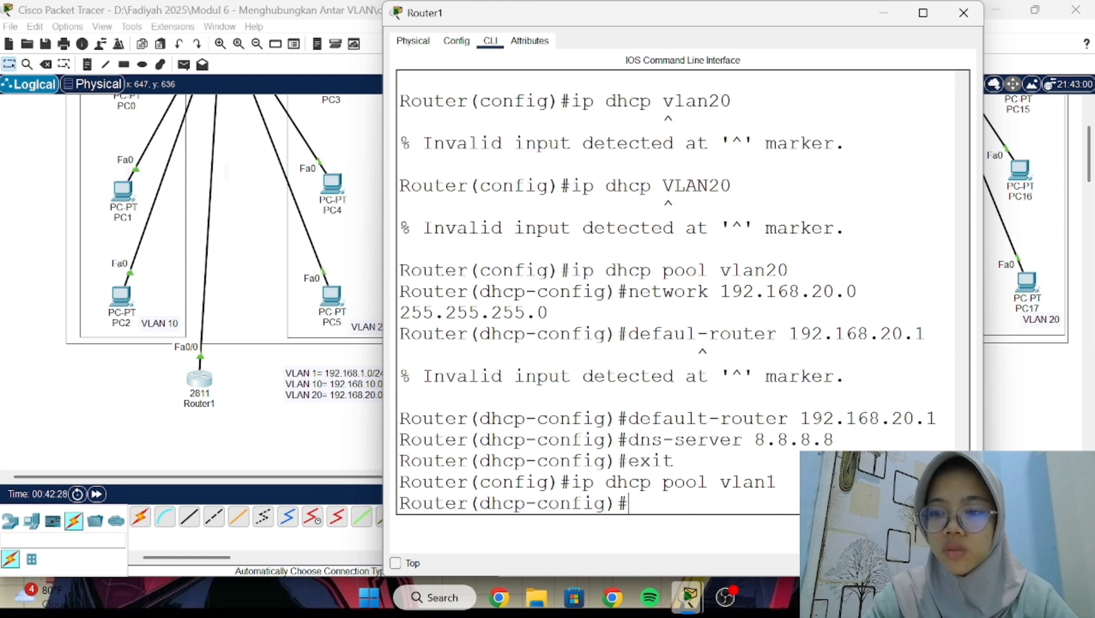
- Assign network 192.168.1.0 with mask 255.255.255.0 to the vlan1 DHCP pool
text(netwo)
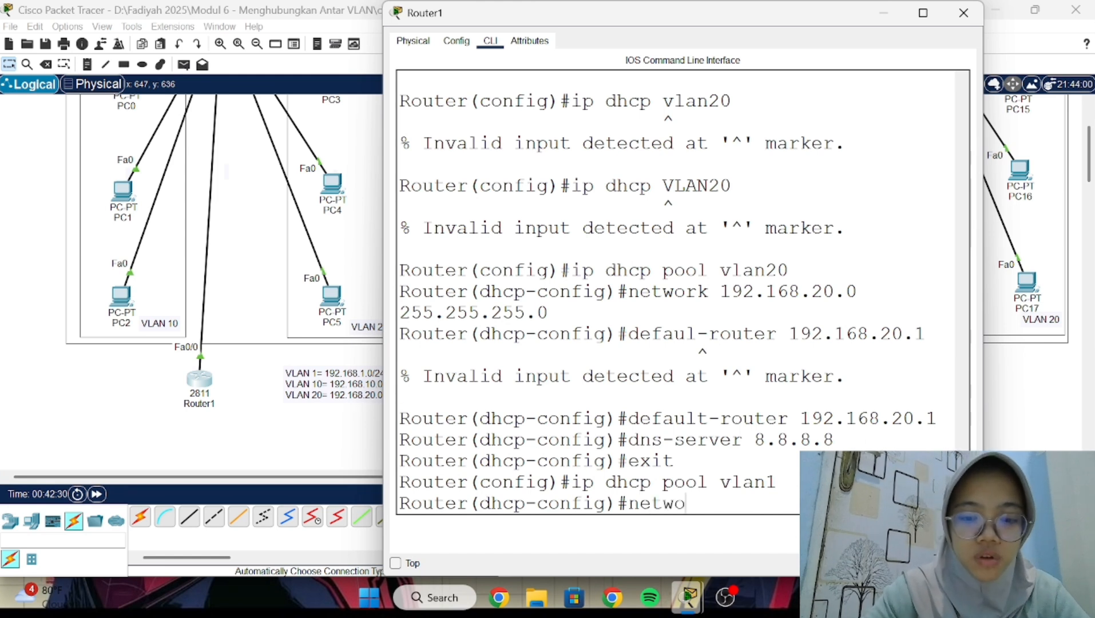
text(rk 192)
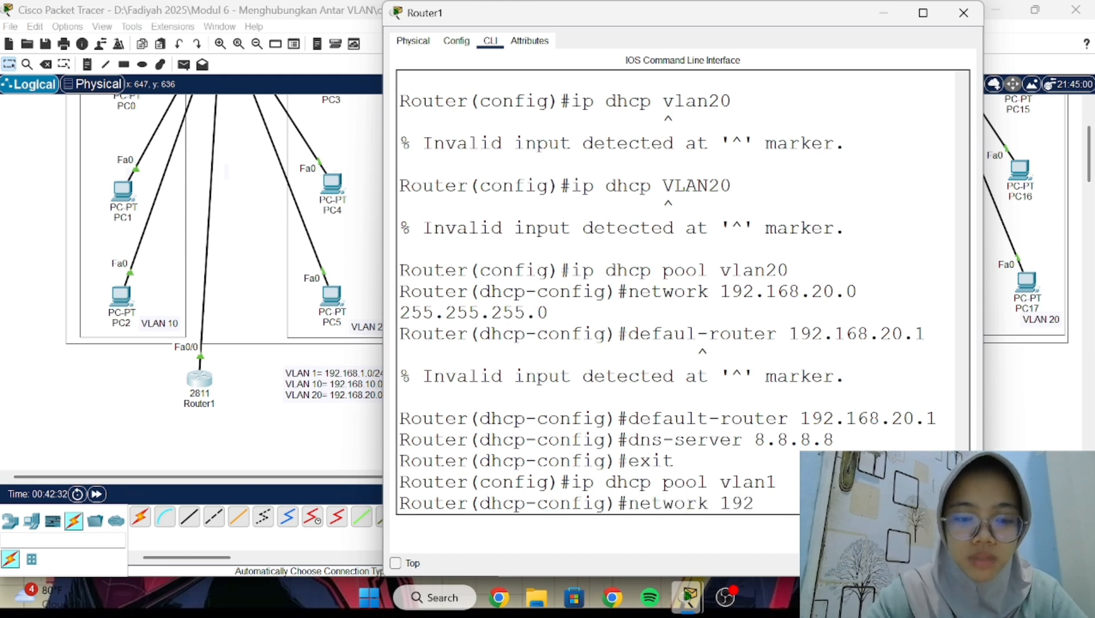
text(.168)
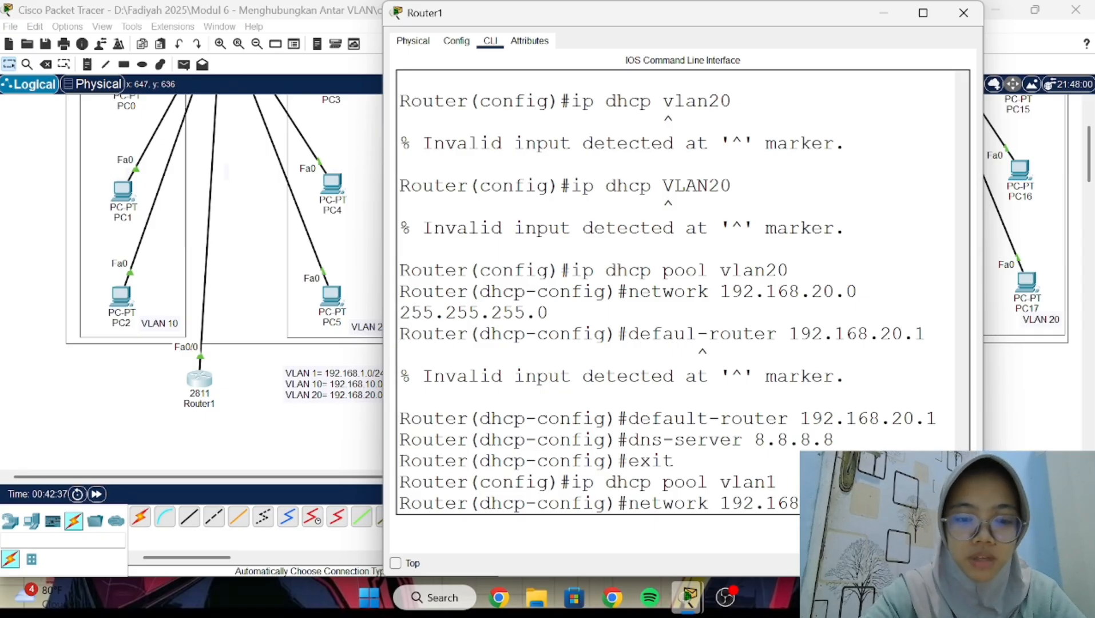
text(255.255.255.)
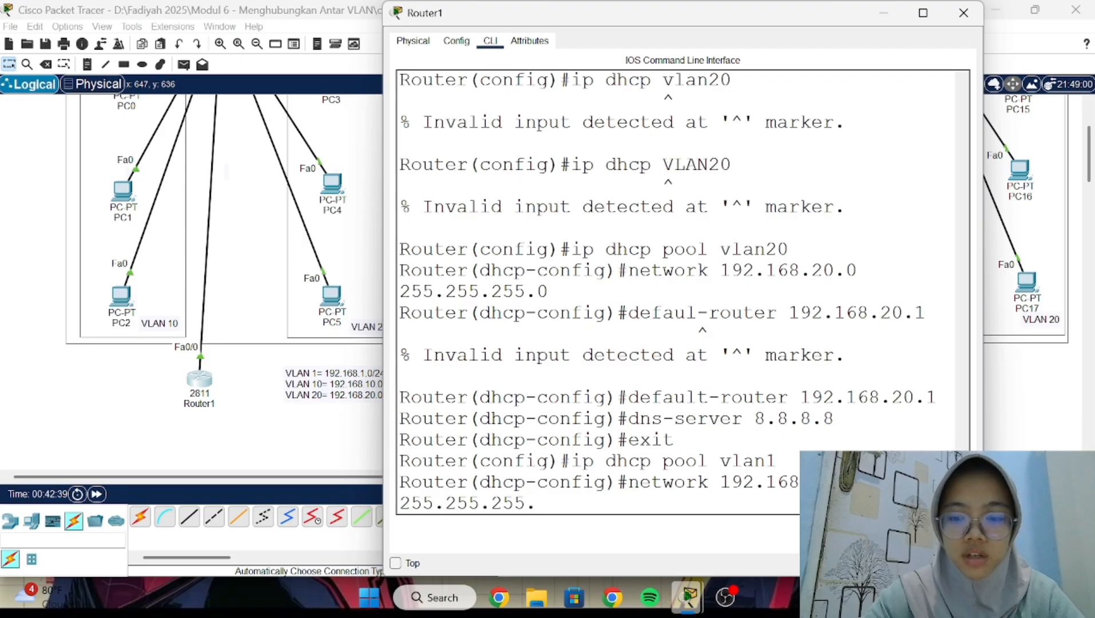
text(0)
key(Return)
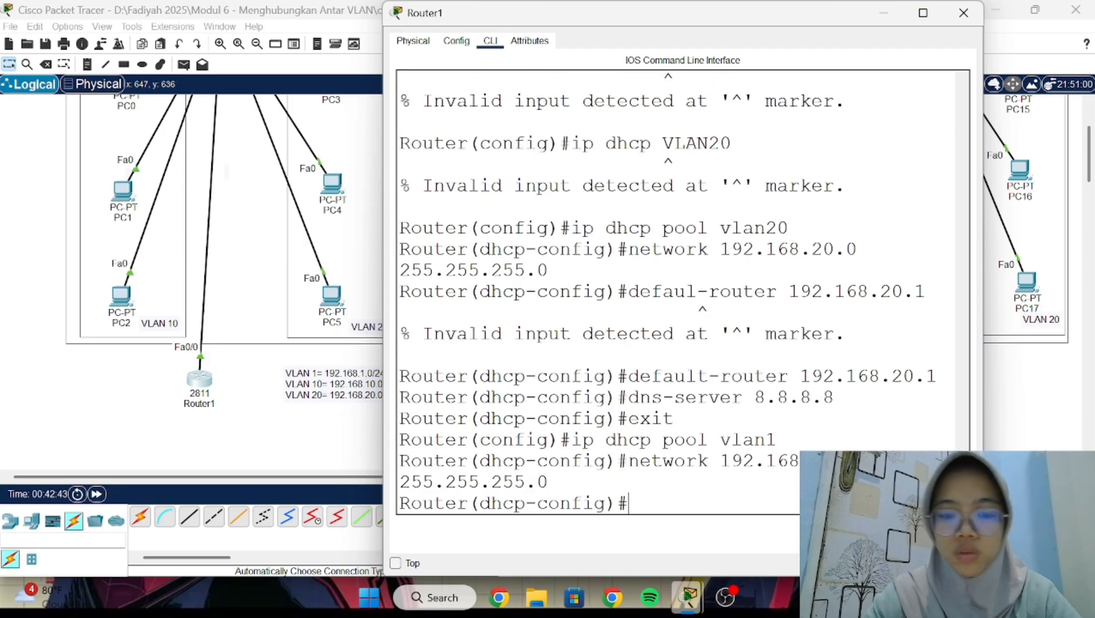
- Set the vlan1 DHCP pool's gateway with the default-router command
text(defaul)
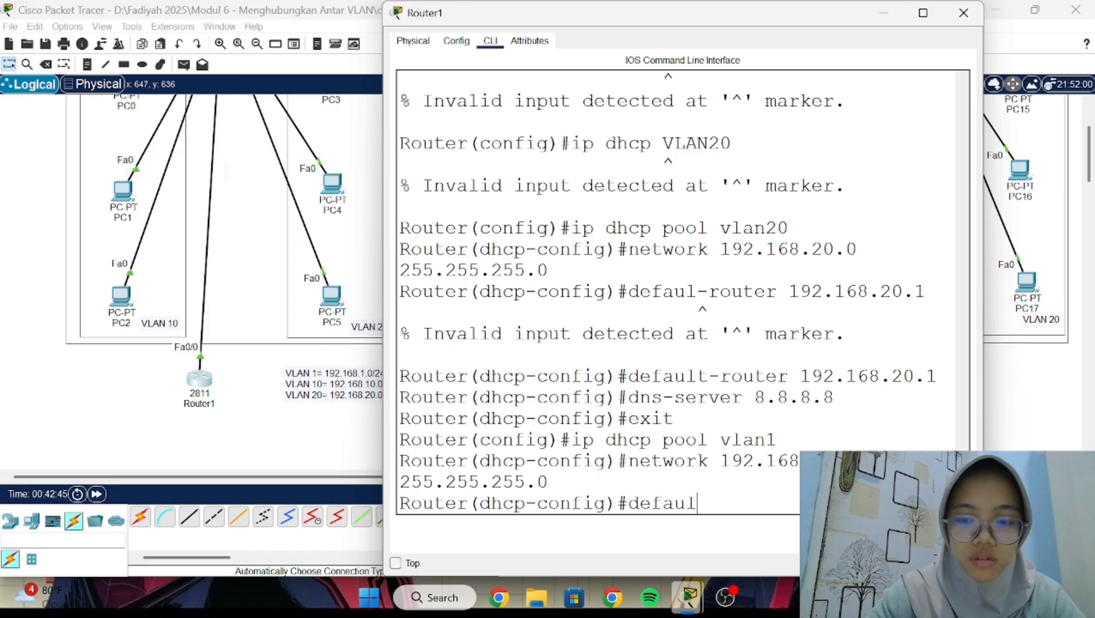
text(t)
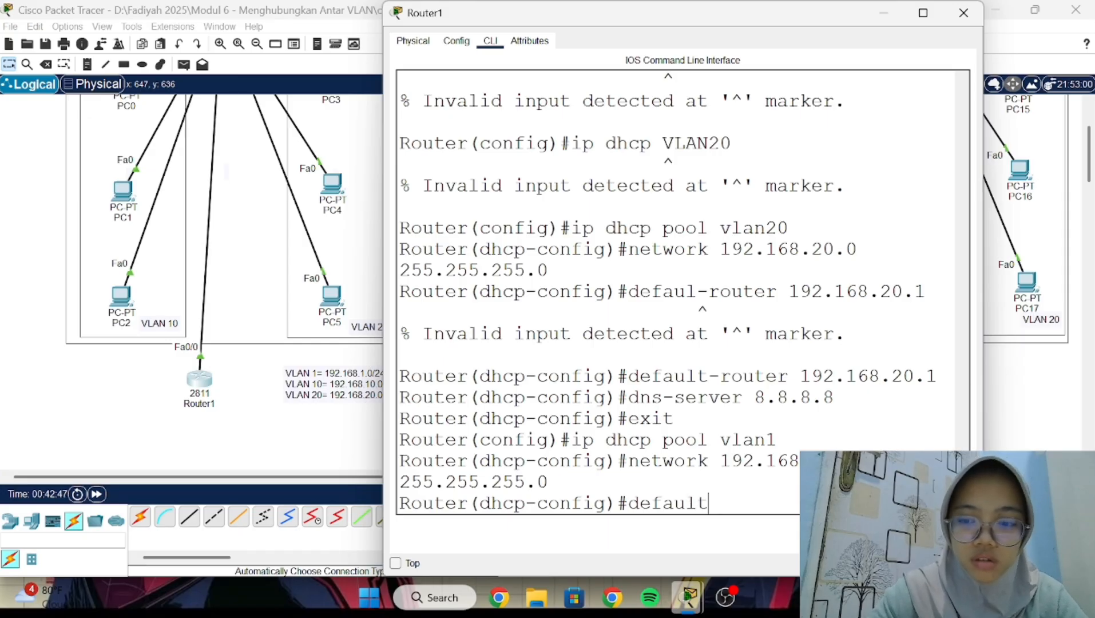
text(-router)
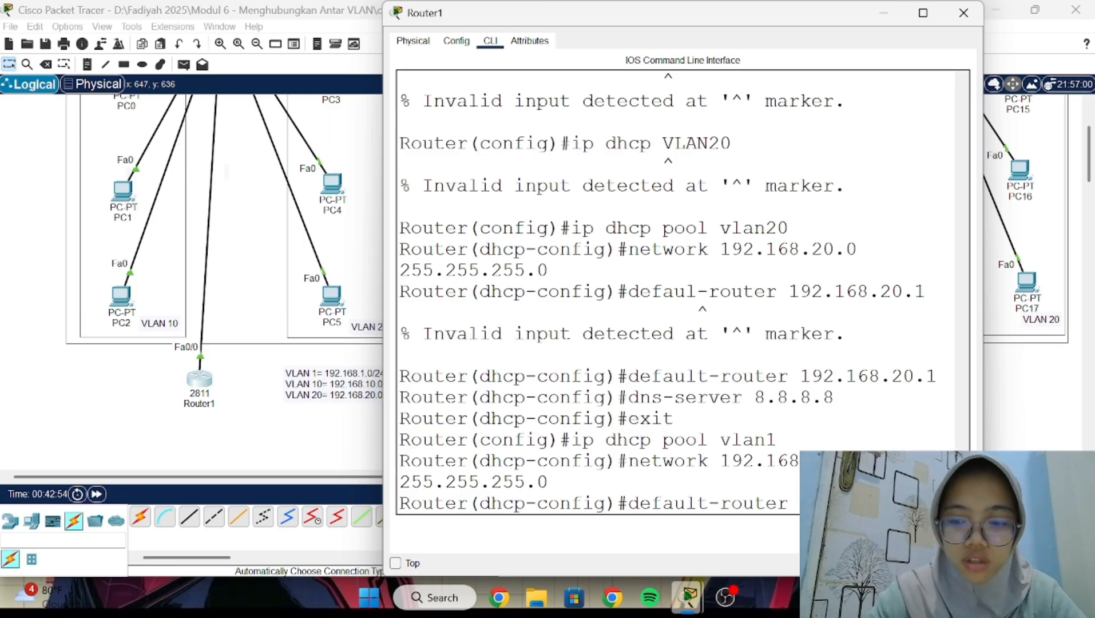
key(Return)
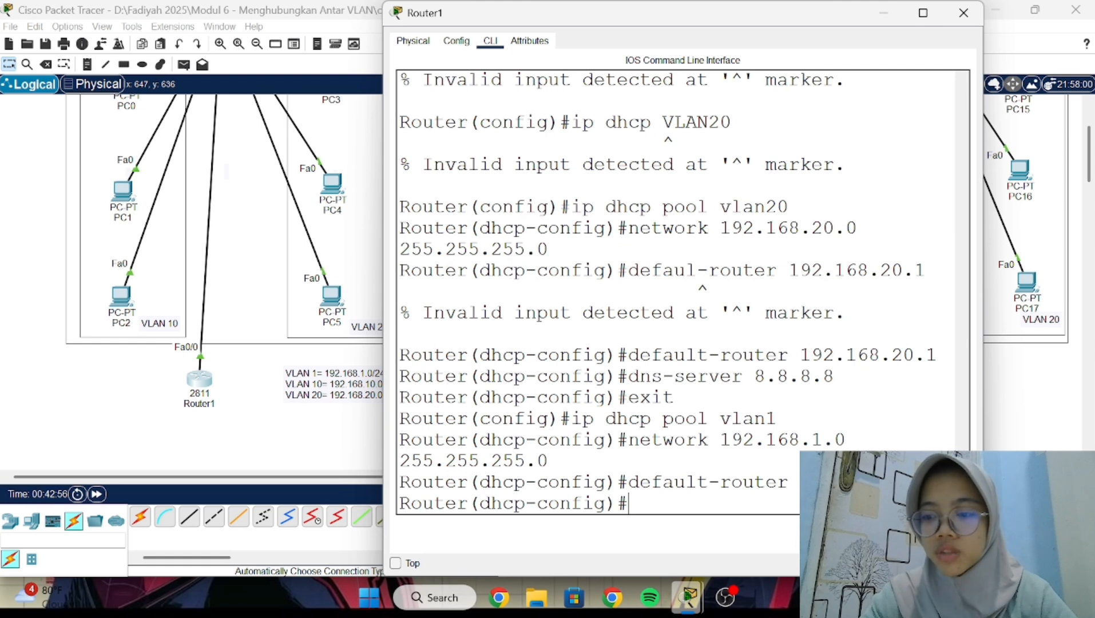
- Set the vlan1 pool's DNS server with the dns-server command and exit the pool configuration
text(dn)
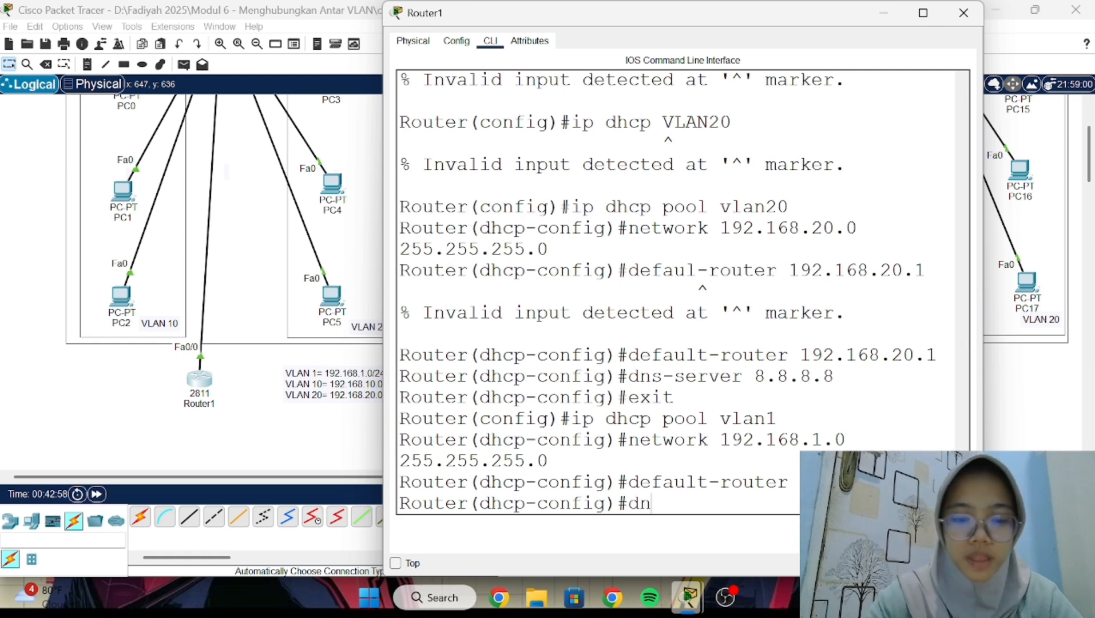
text(s-server 8.8.)
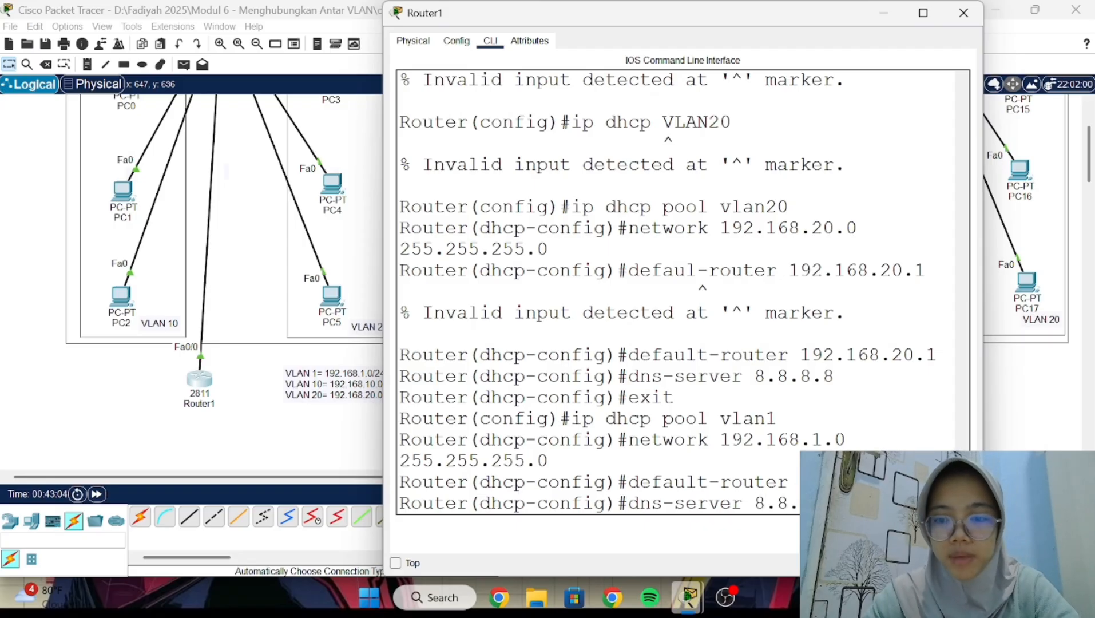
key(Return)
text(er(dhcp-config)#e)
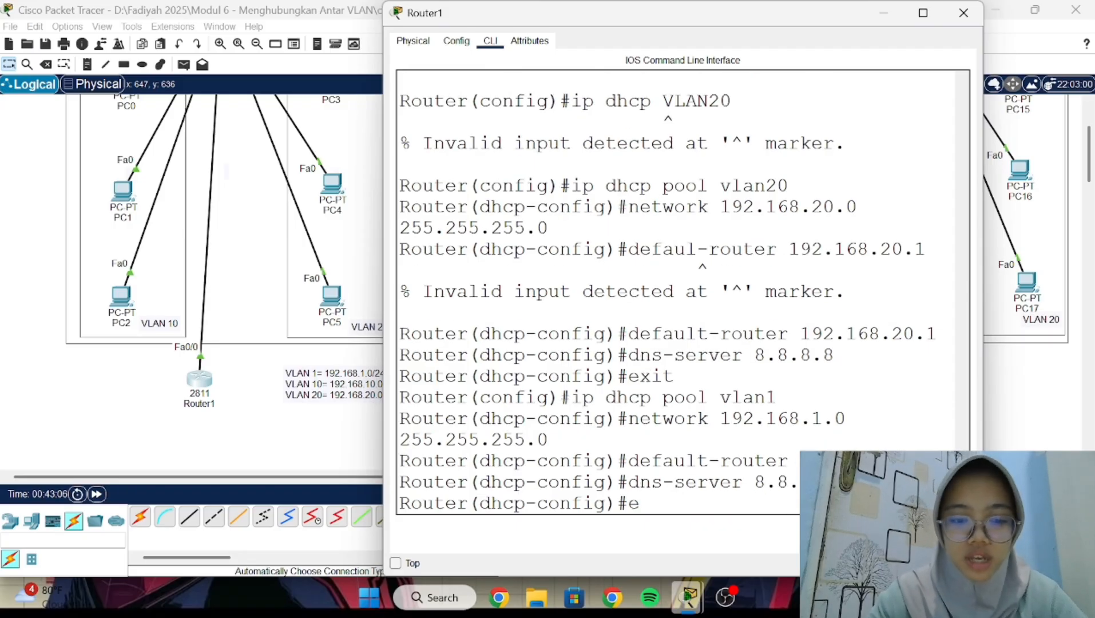
text(xit)
key(Return)
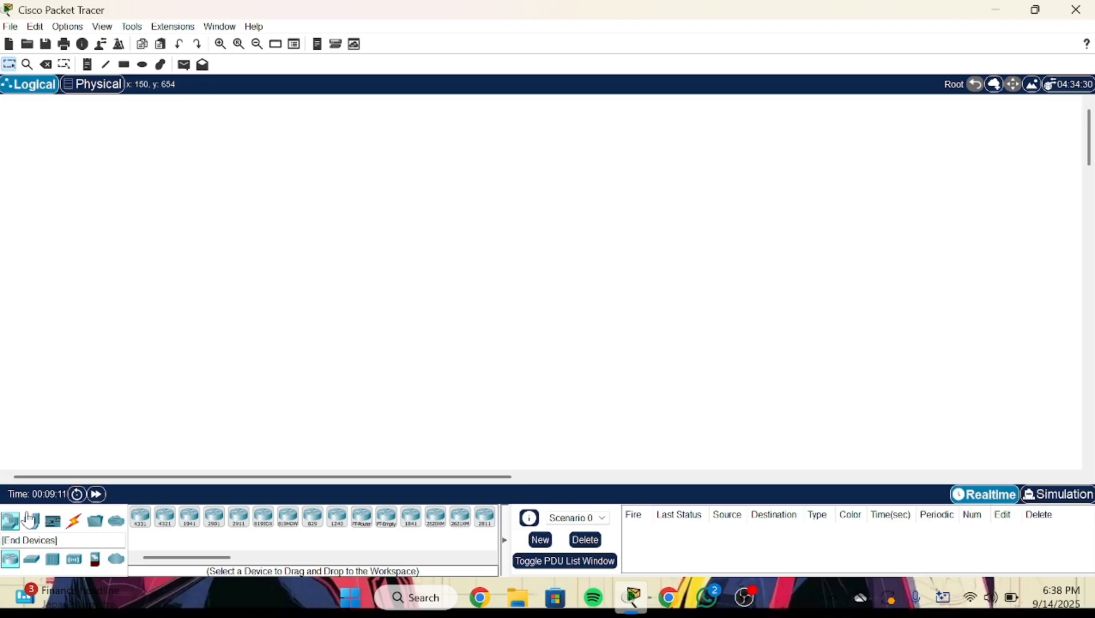
- Place three 2960 switches in a horizontal row across the upper part of the empty workspace
click(33, 559)
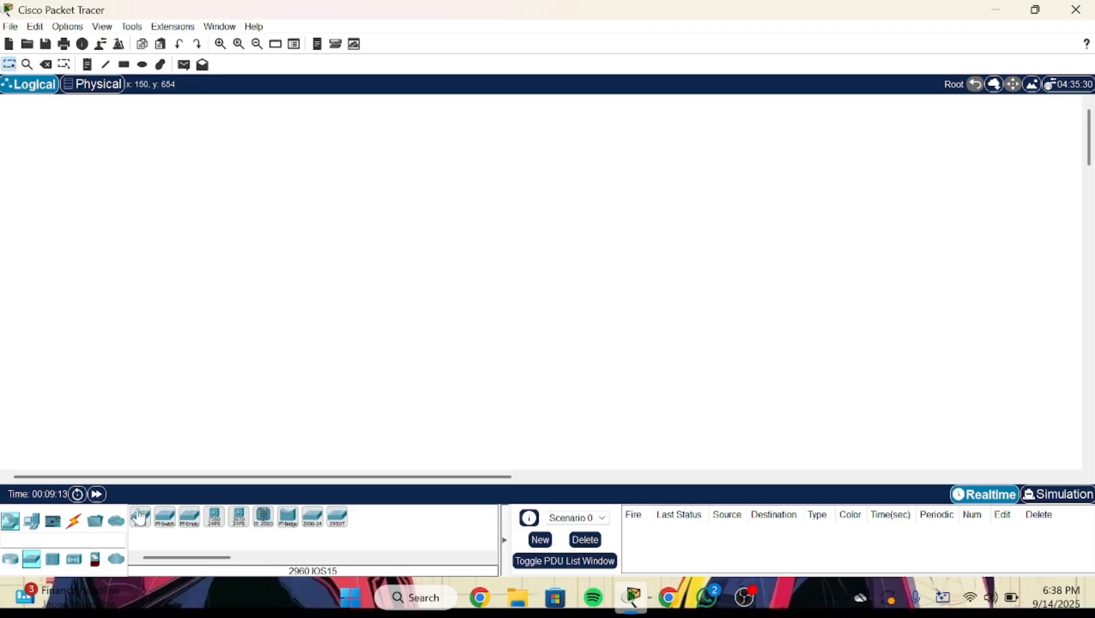
drag(139, 516, 146, 509)
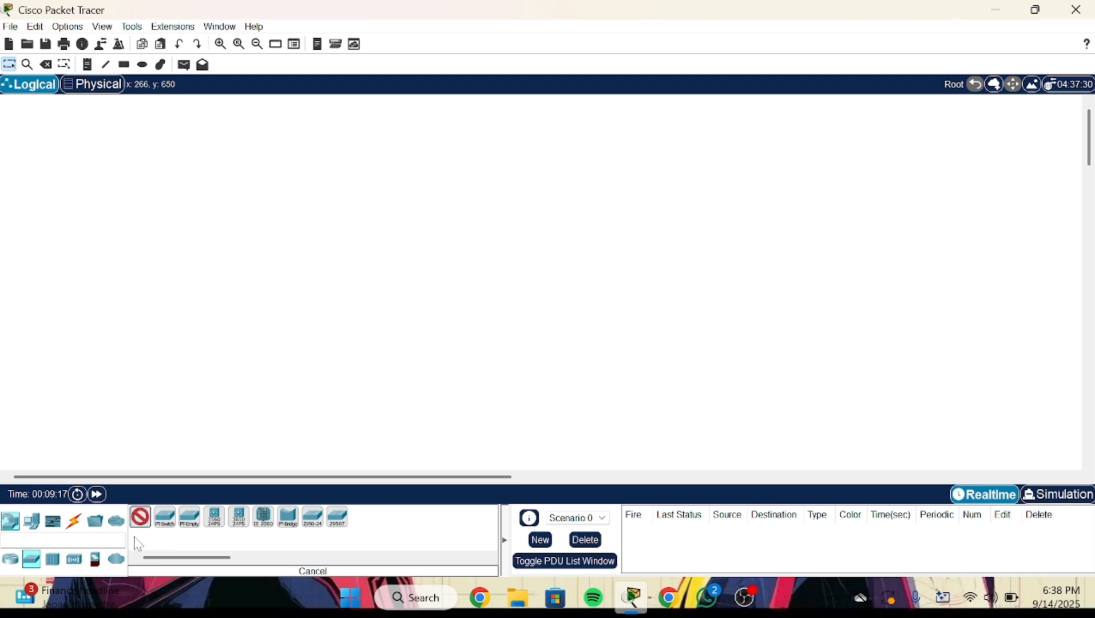
click(160, 419)
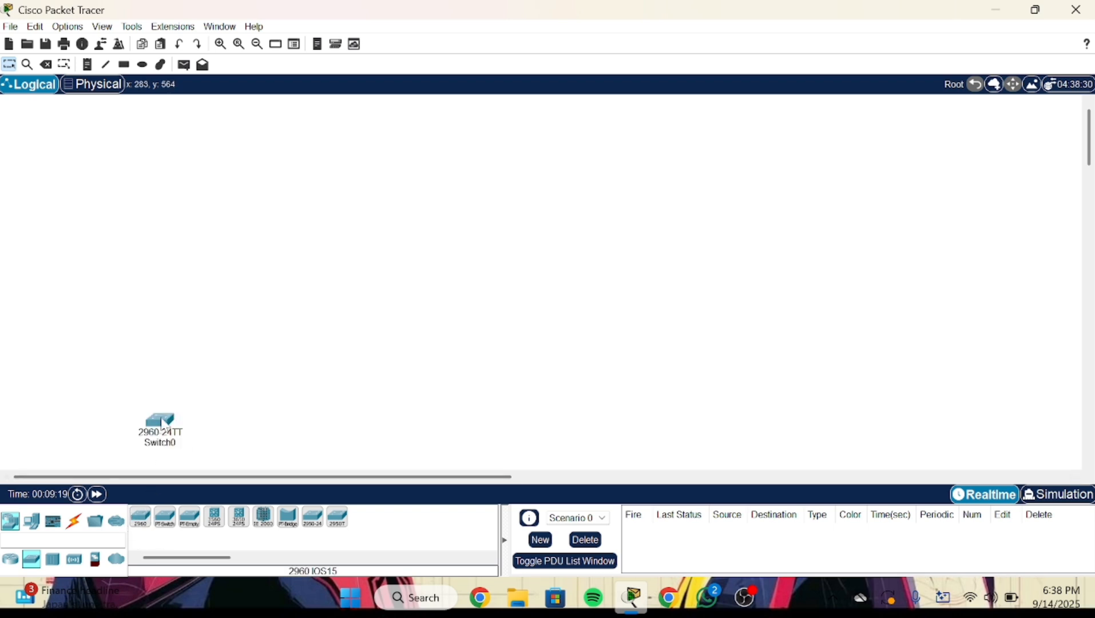
drag(163, 424, 221, 202)
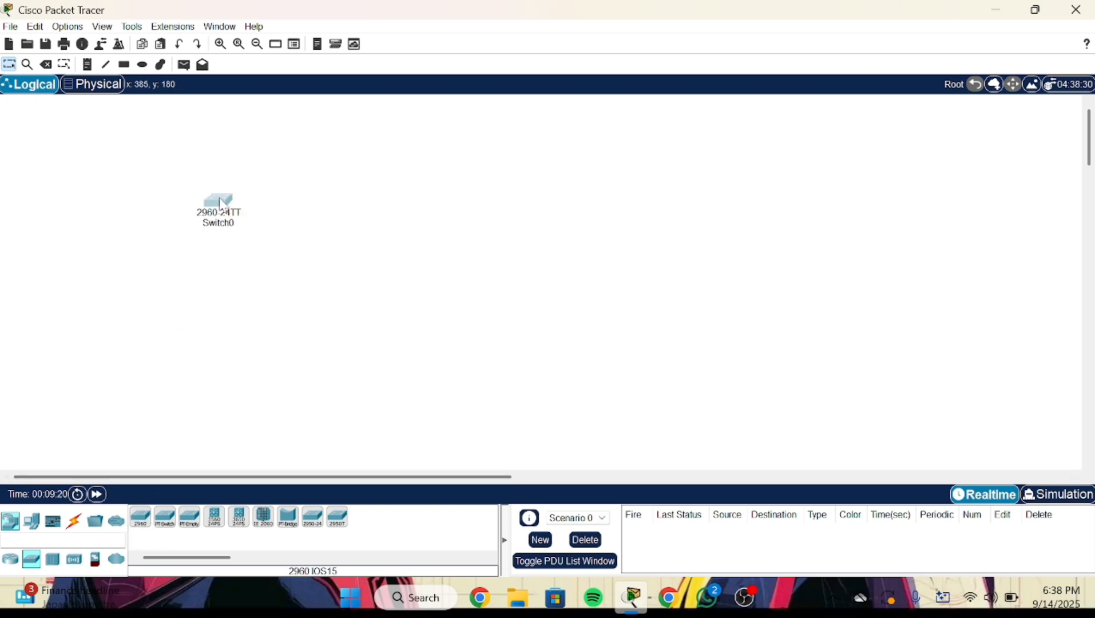
click(139, 521)
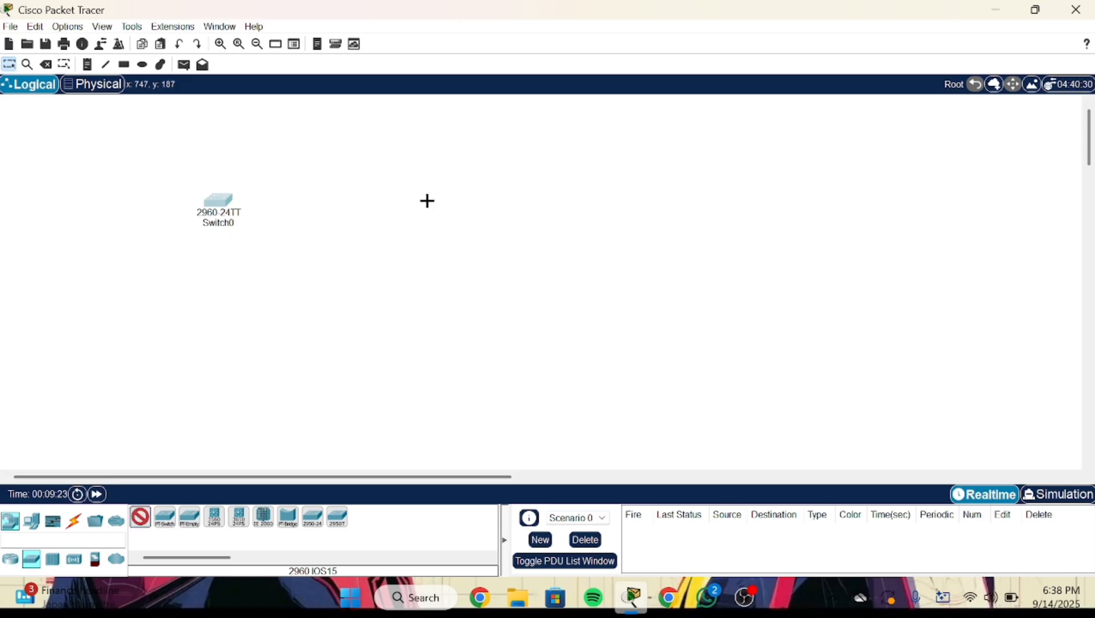
click(433, 204)
click(693, 207)
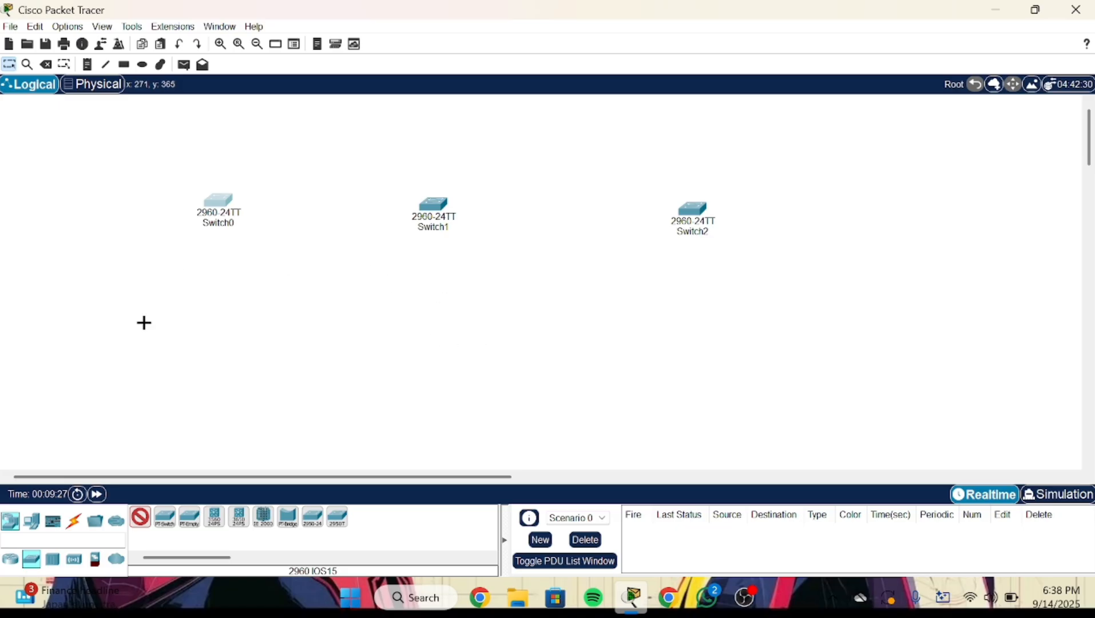
- Add a 2811 router above the middle switch, slightly to its right
click(11, 559)
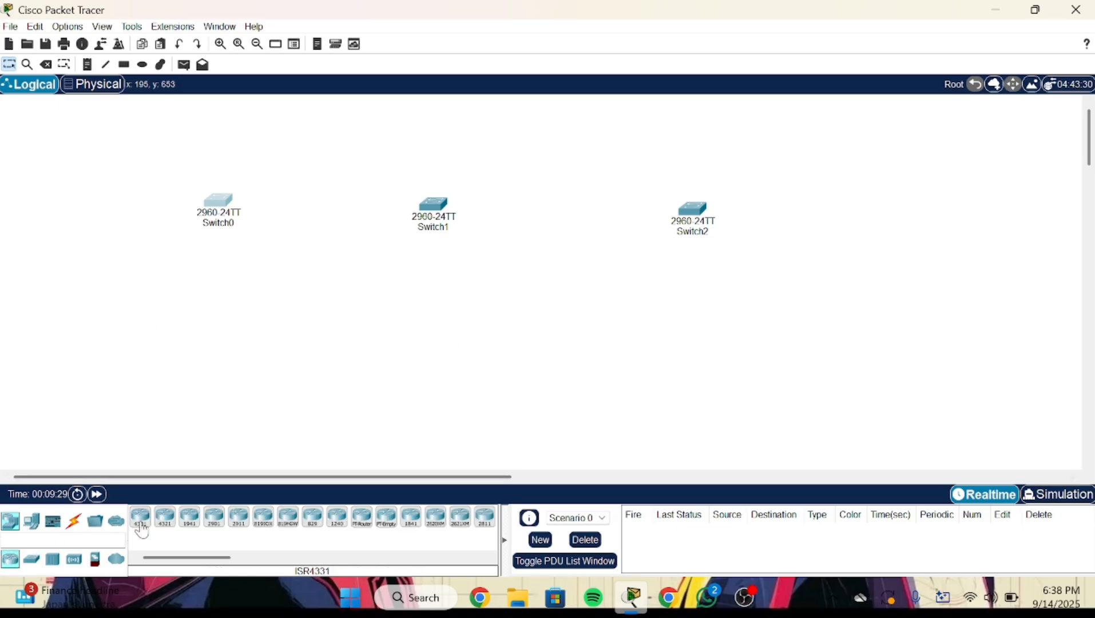
mouse_move(207, 559)
mouse_down()
mouse_move(330, 559)
mouse_move(220, 560)
mouse_up()
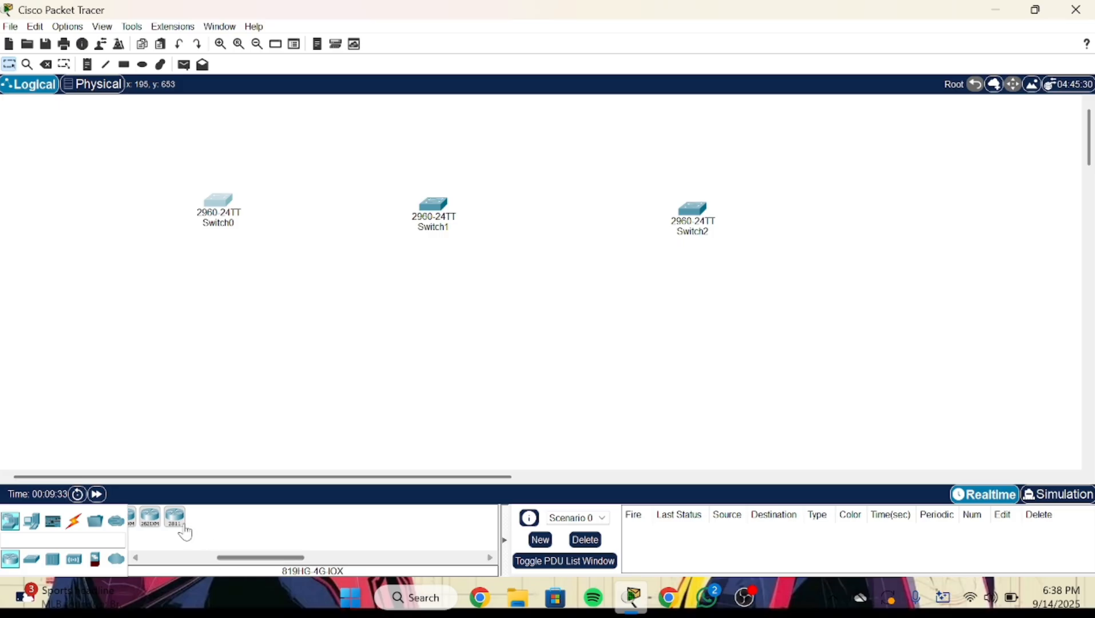
click(175, 517)
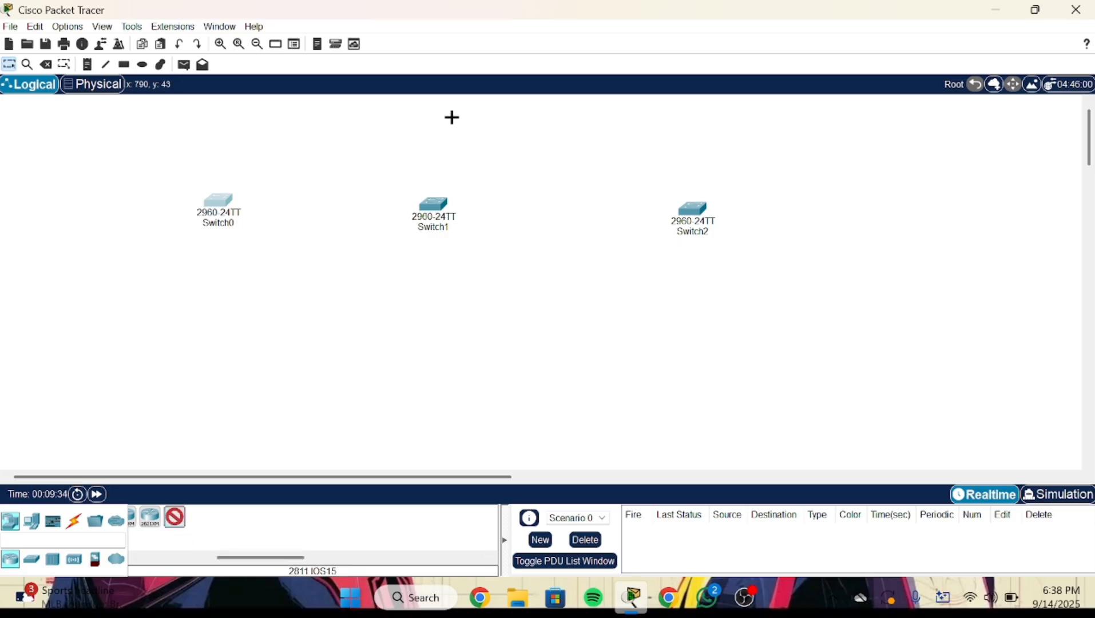
click(496, 130)
- Move the three switches right and down, spacing them evenly with Switch1 directly below the router
drag(213, 204, 254, 230)
drag(433, 214, 503, 233)
drag(708, 212, 766, 220)
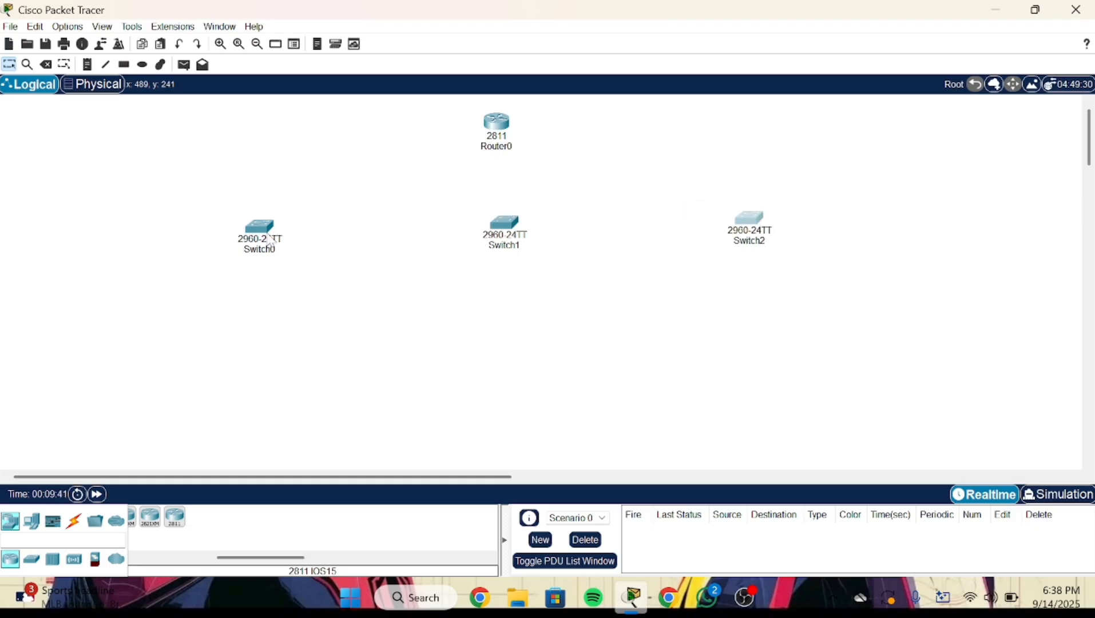
drag(254, 240, 249, 239)
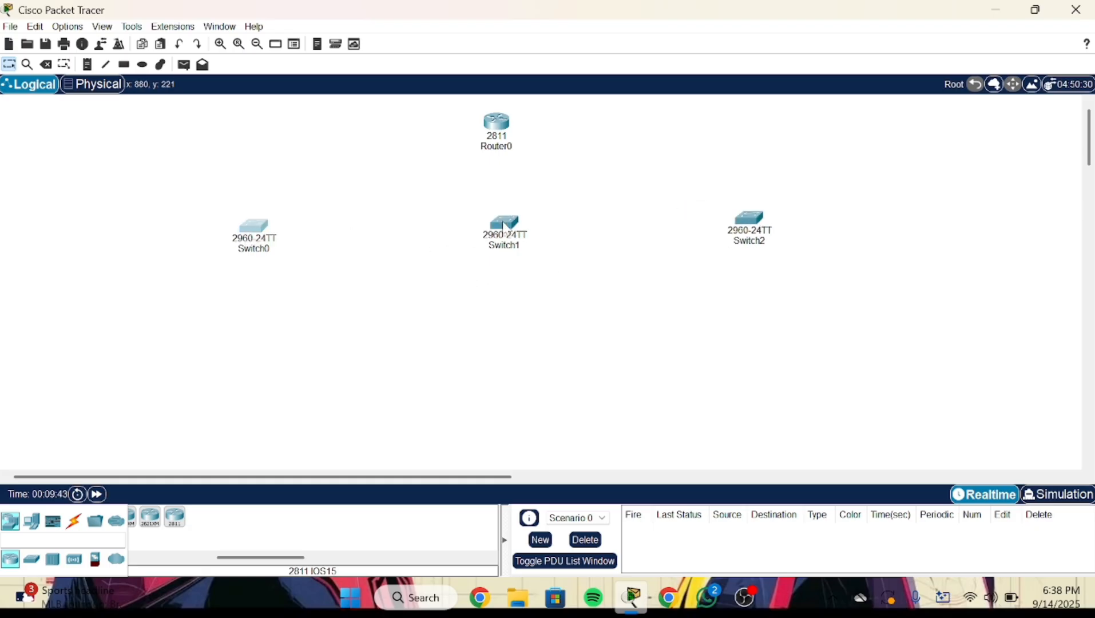
drag(504, 221, 500, 219)
mouse_move(496, 223)
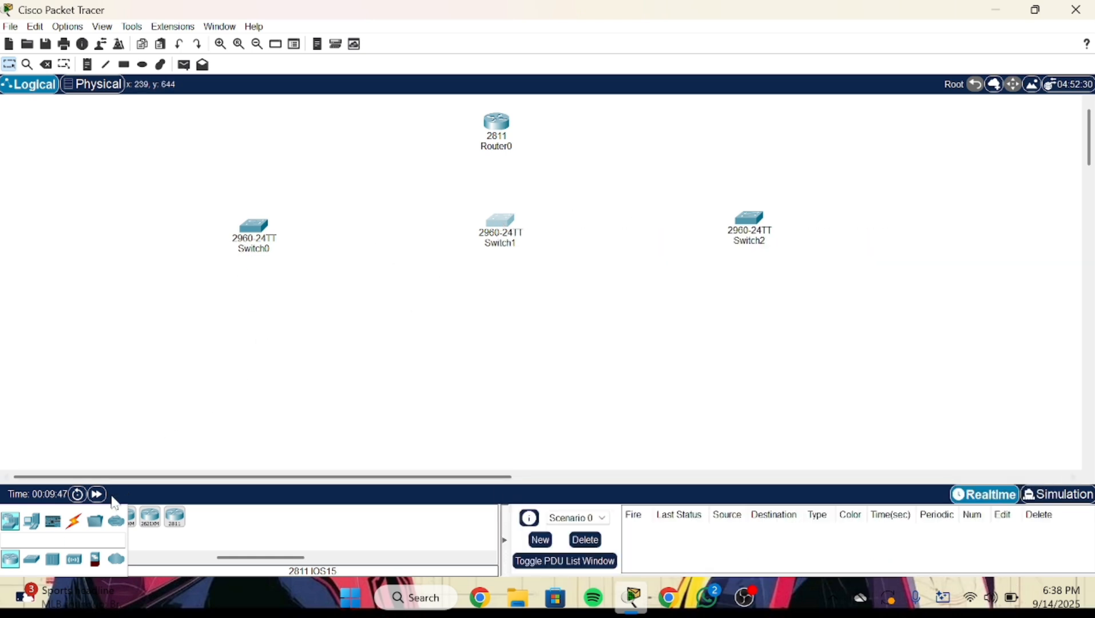
- Place six PCs in two columns of three, beside Switch0 and down to the lower edge of the workspace
click(32, 522)
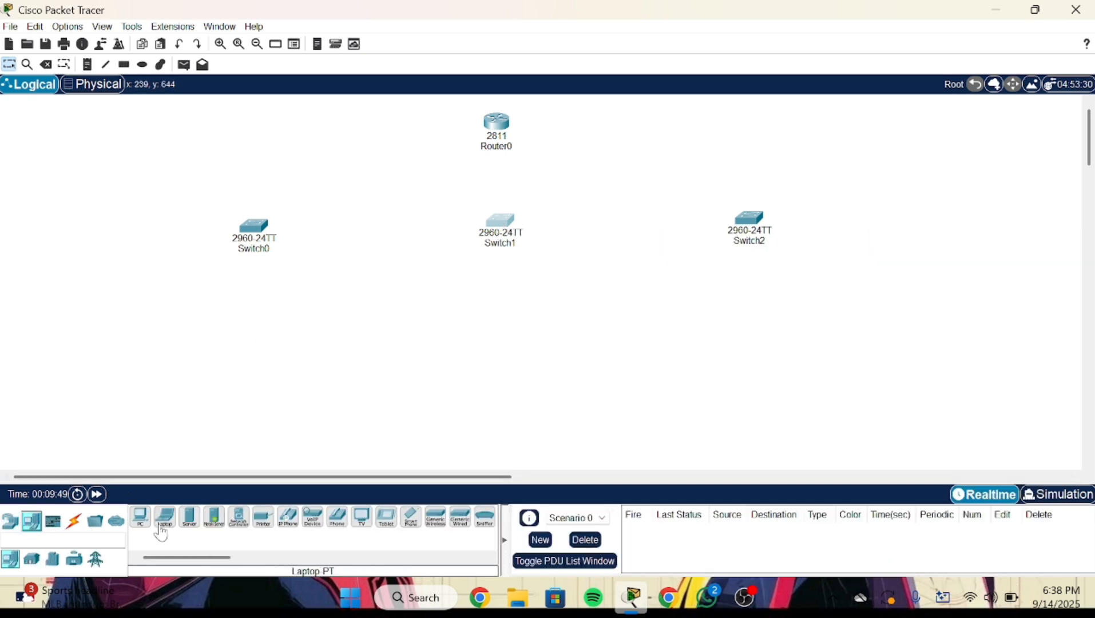
click(141, 516)
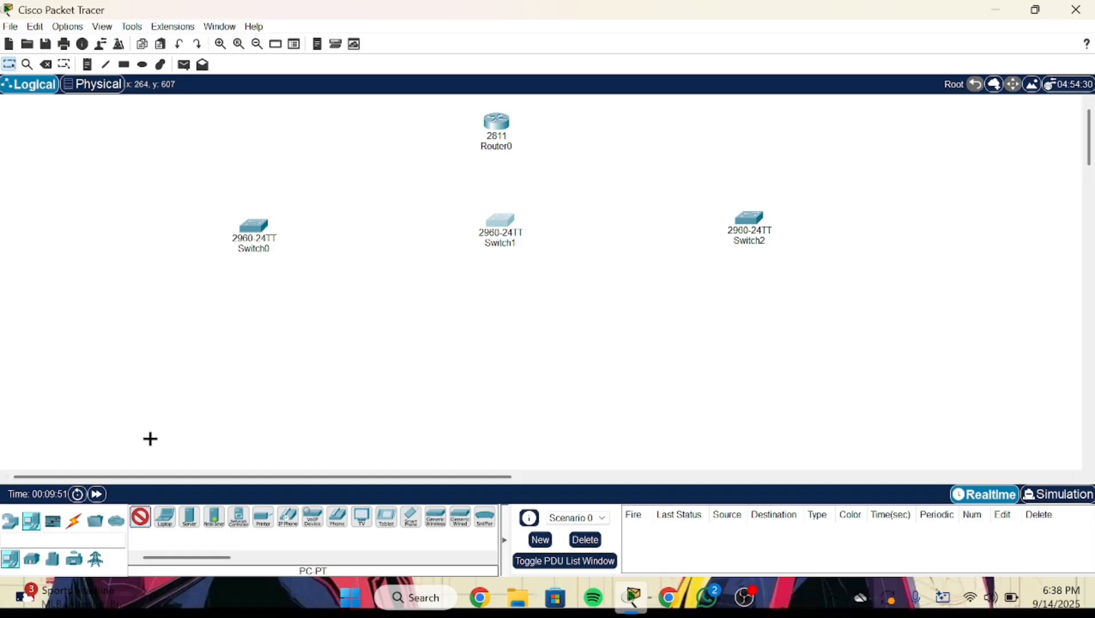
click(119, 234)
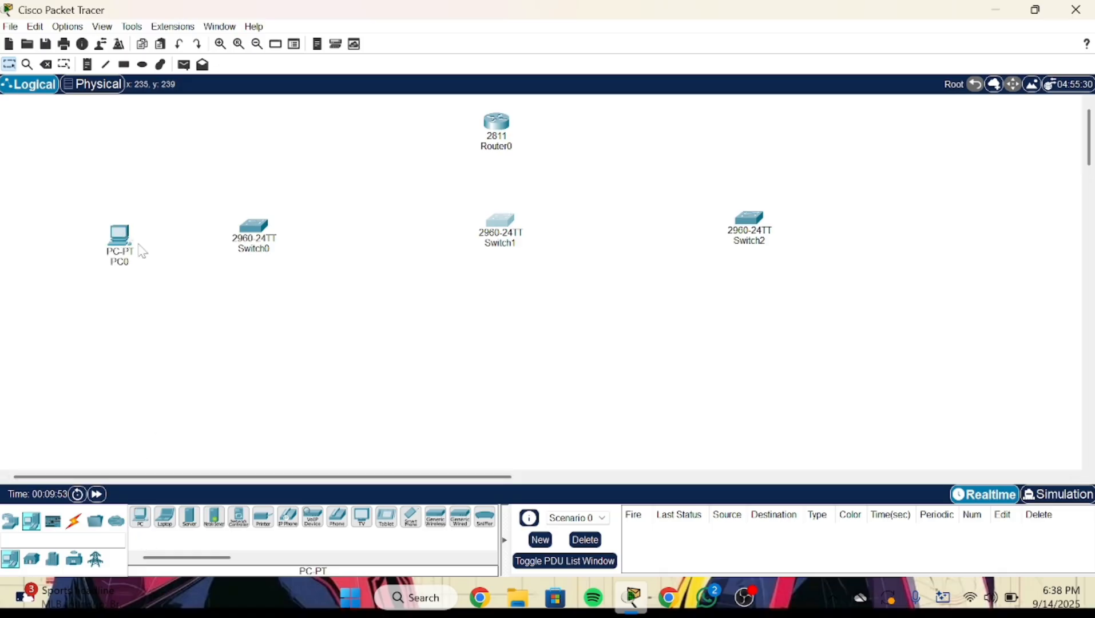
click(144, 522)
click(181, 242)
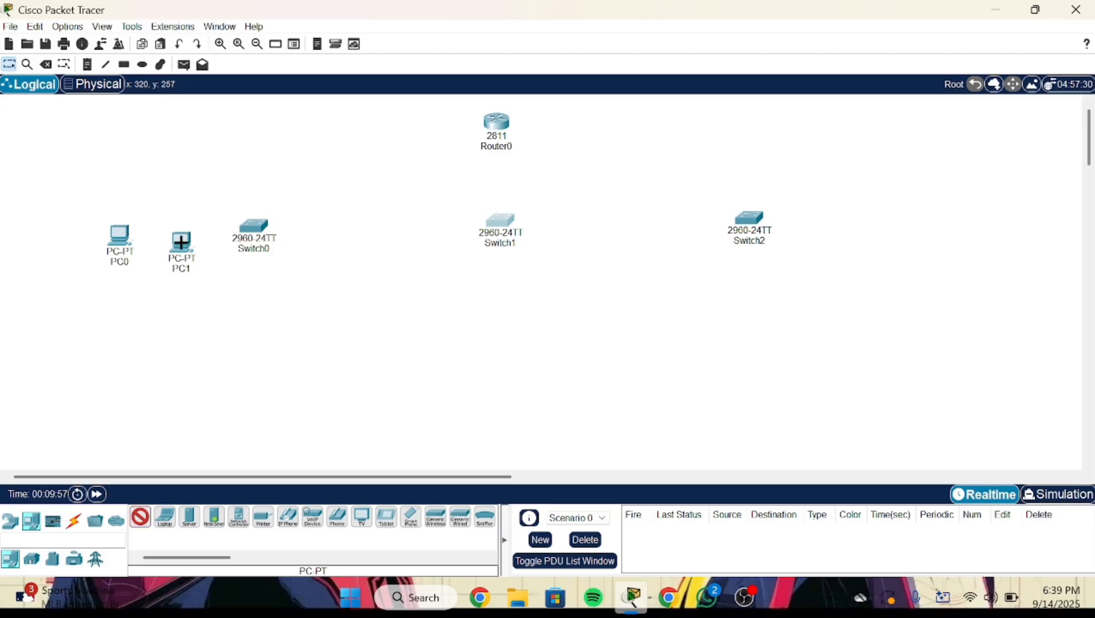
click(114, 330)
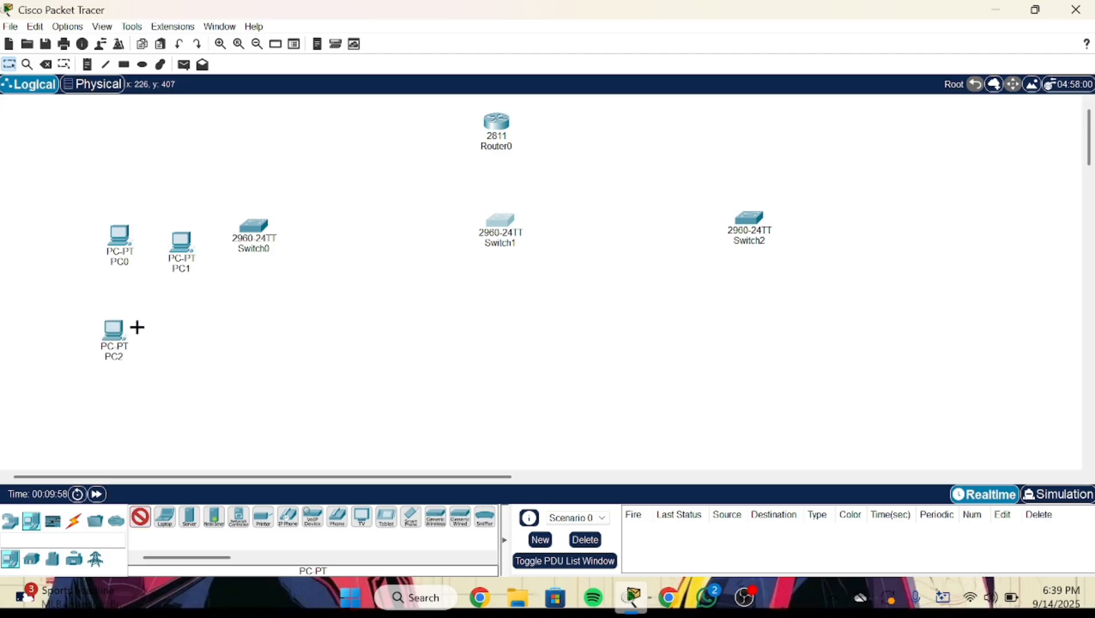
click(182, 328)
click(112, 422)
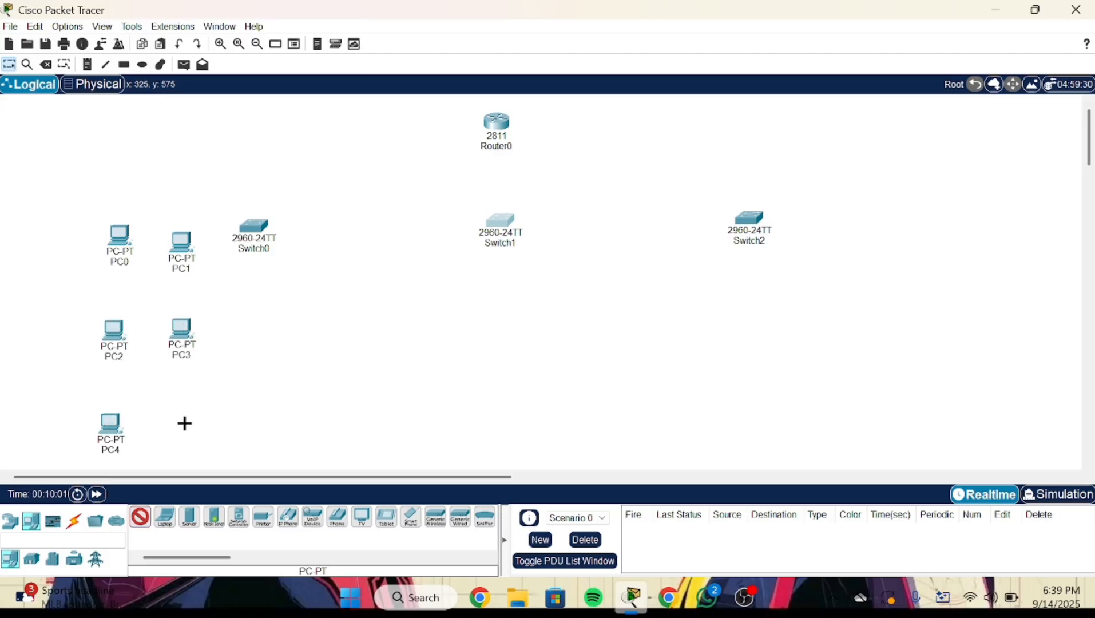
click(183, 423)
- Add four PCs in a two-by-two block below Switch0, beside the two existing PC columns
click(225, 320)
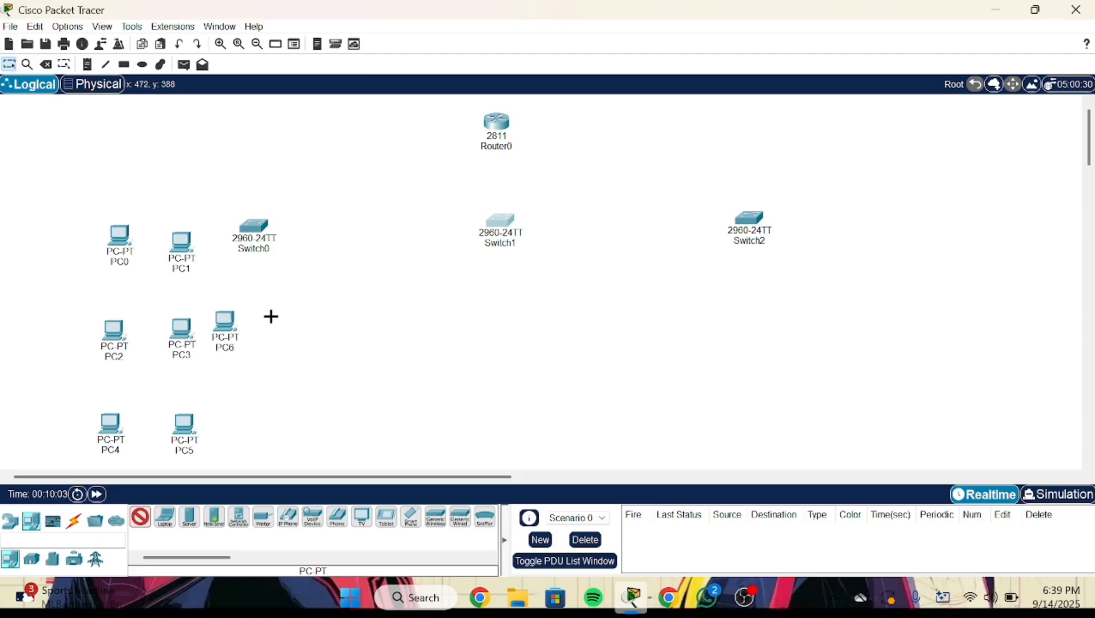
click(276, 317)
click(227, 425)
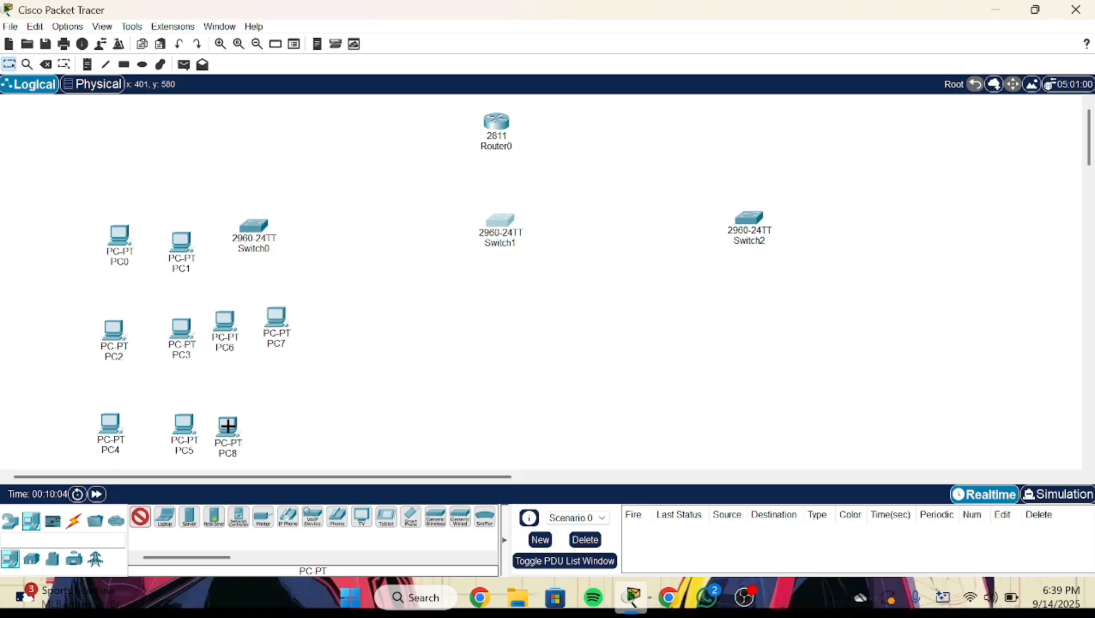
click(277, 424)
- Place four PCs below Switch1, two in an upper row and two in a lower row
click(471, 284)
click(506, 287)
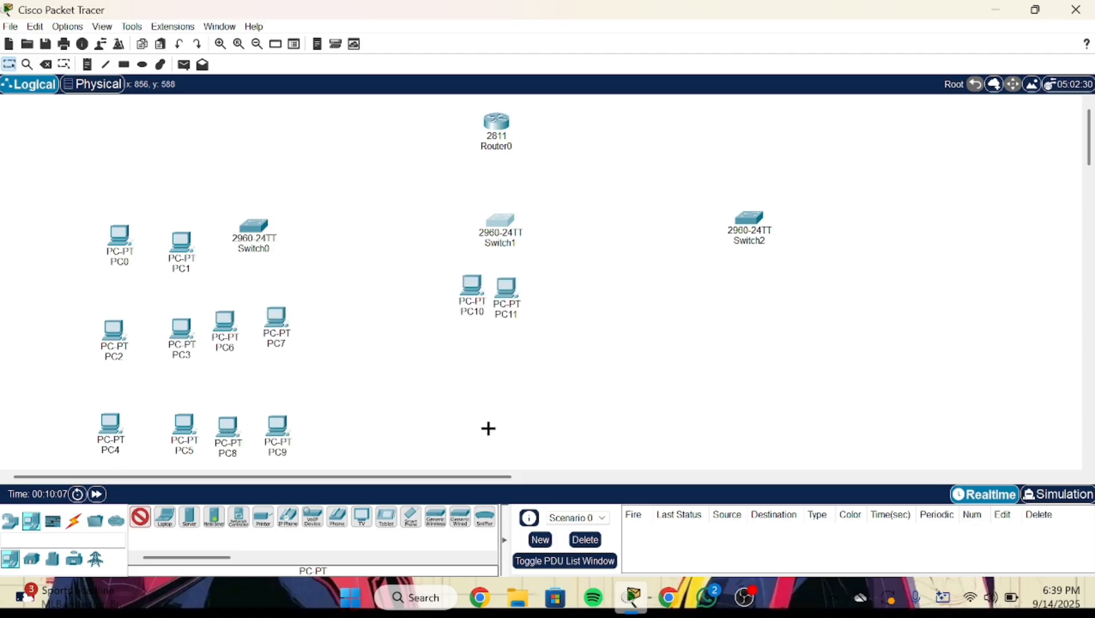
click(480, 421)
click(505, 417)
- Place four PCs below Switch2, two in an upper row and two in a lower row
click(708, 284)
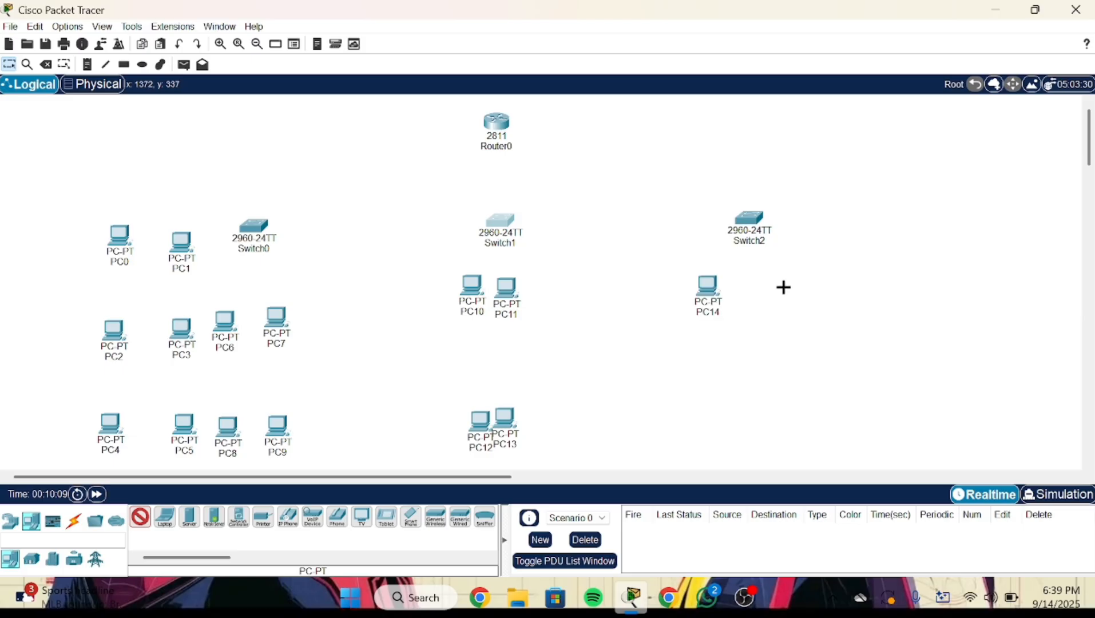
click(775, 290)
click(724, 422)
click(800, 418)
- Add six PCs to the right of Switch2 in three rows of two, continuing downward
click(837, 226)
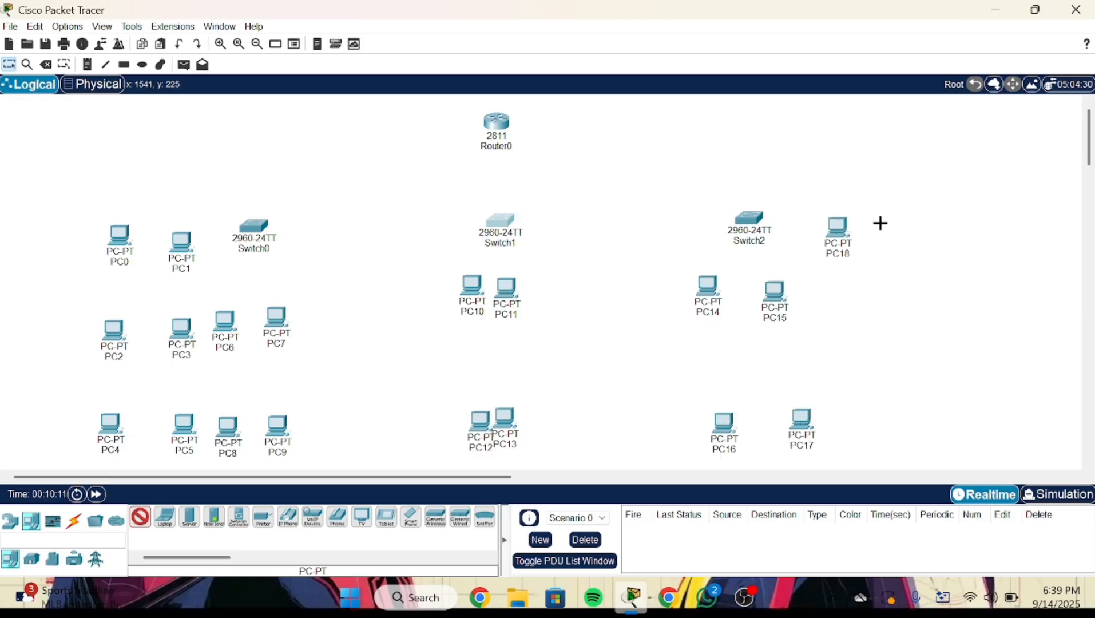
click(882, 223)
click(849, 312)
click(899, 309)
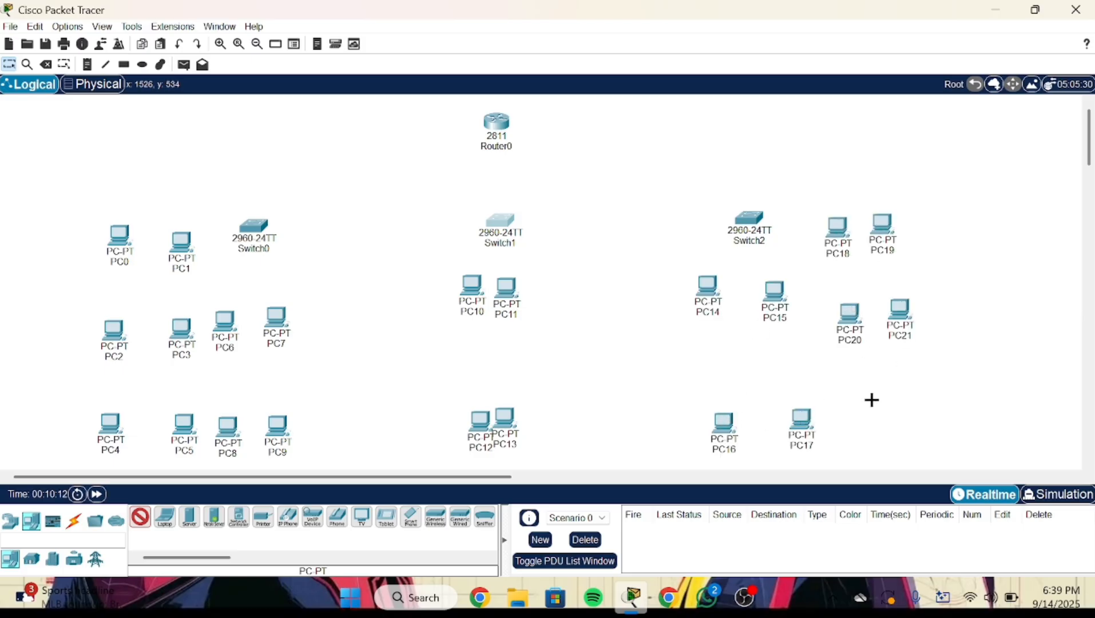
click(856, 413)
click(909, 409)
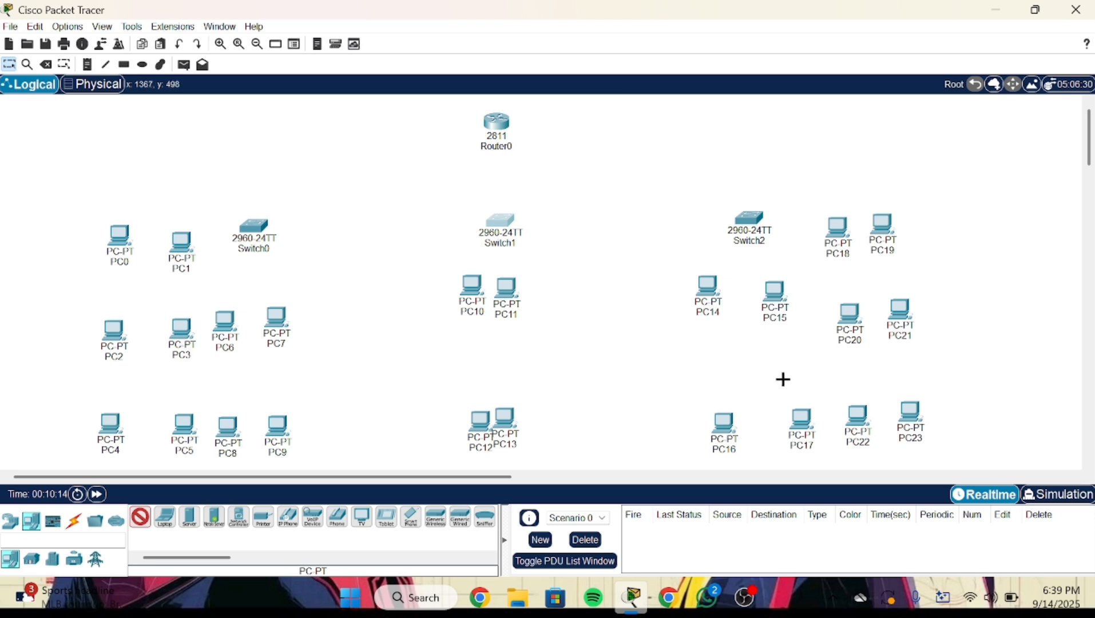
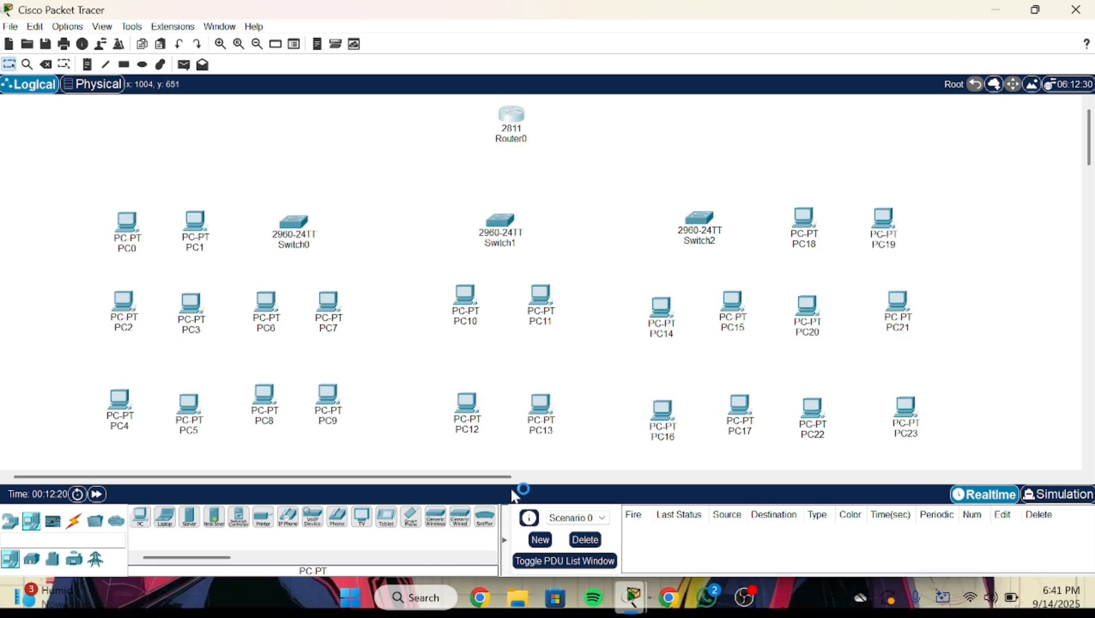
- Connect Router0 to Switch1, and Switch1 to Switch2 and Switch0, using automatically chosen cables
click(74, 522)
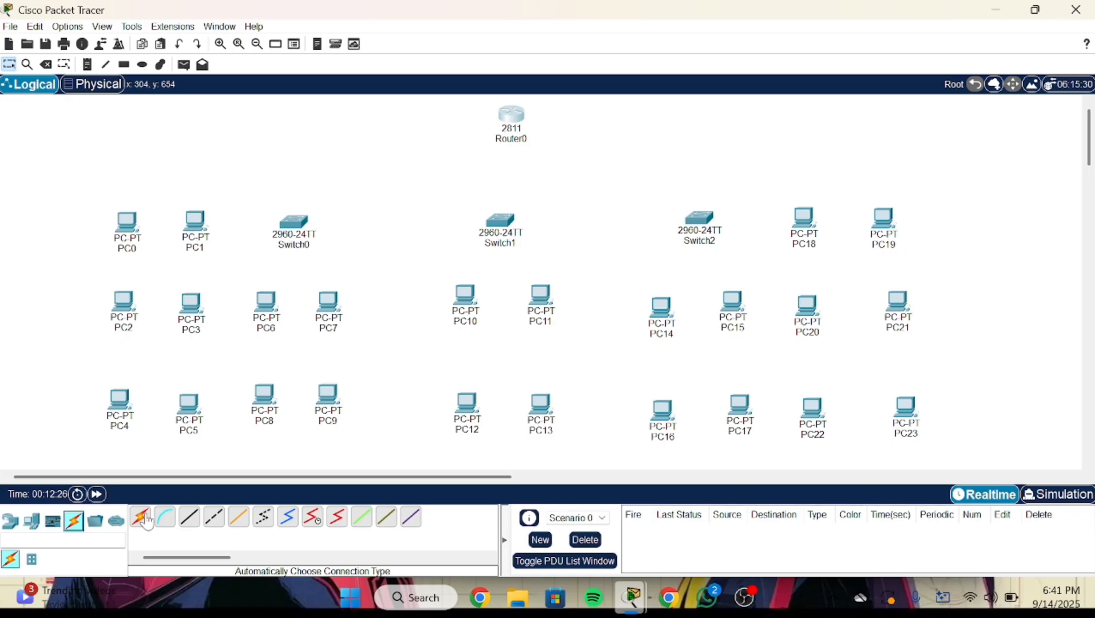
click(142, 517)
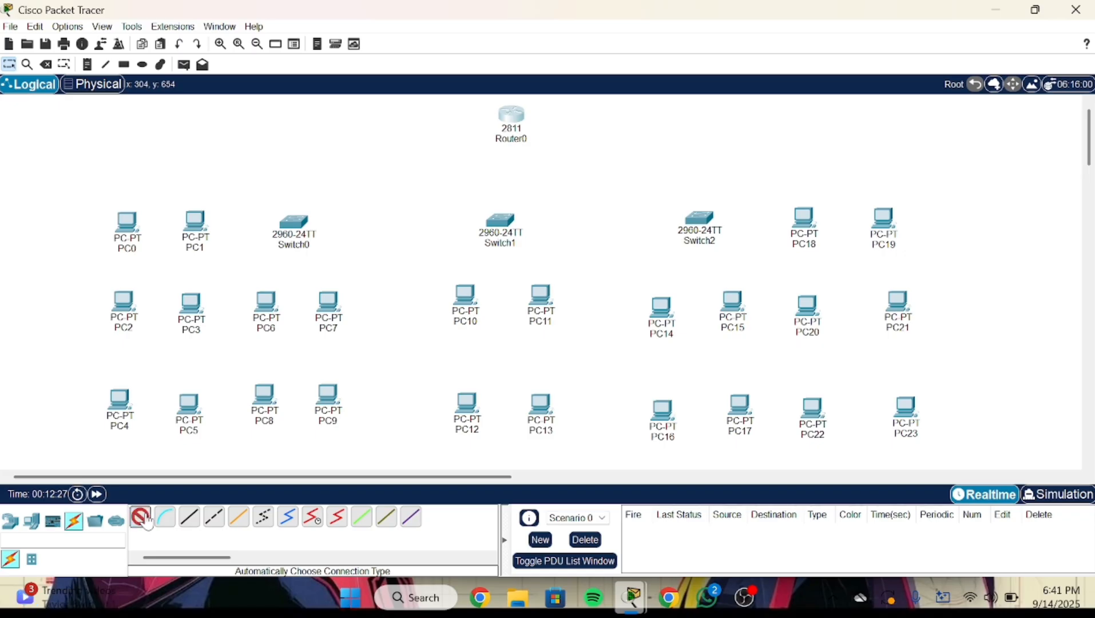
click(512, 123)
click(505, 221)
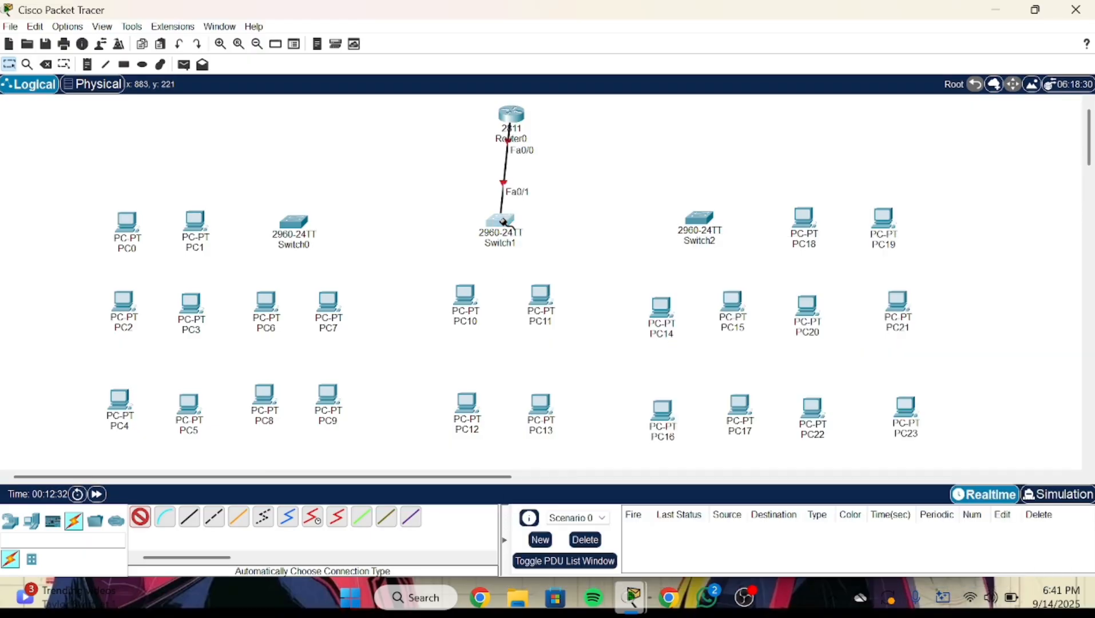
click(502, 221)
click(699, 217)
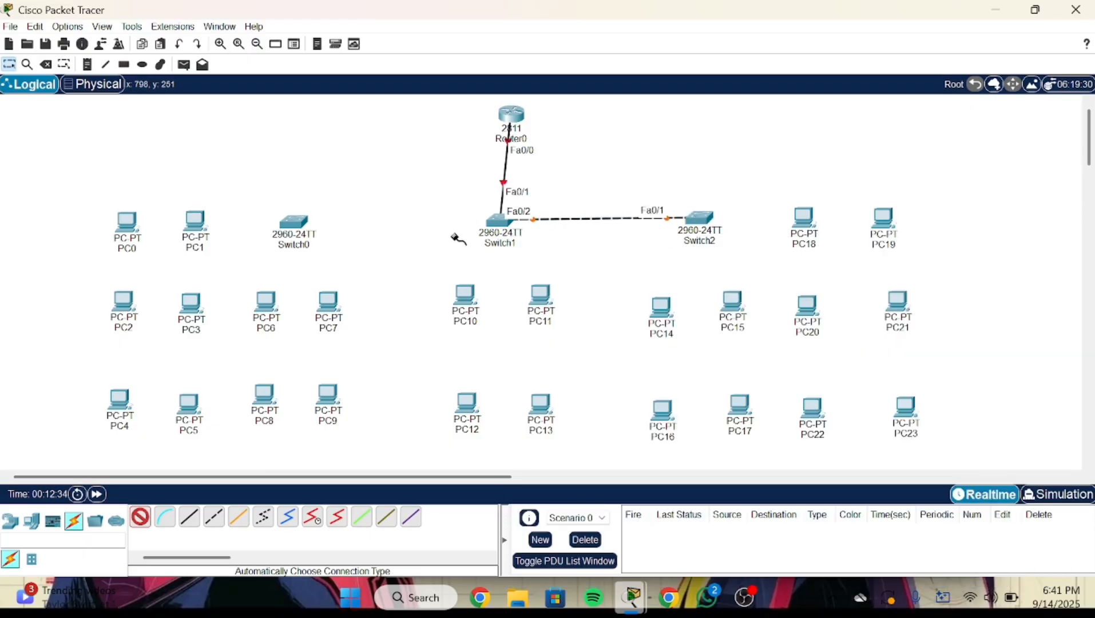
click(493, 222)
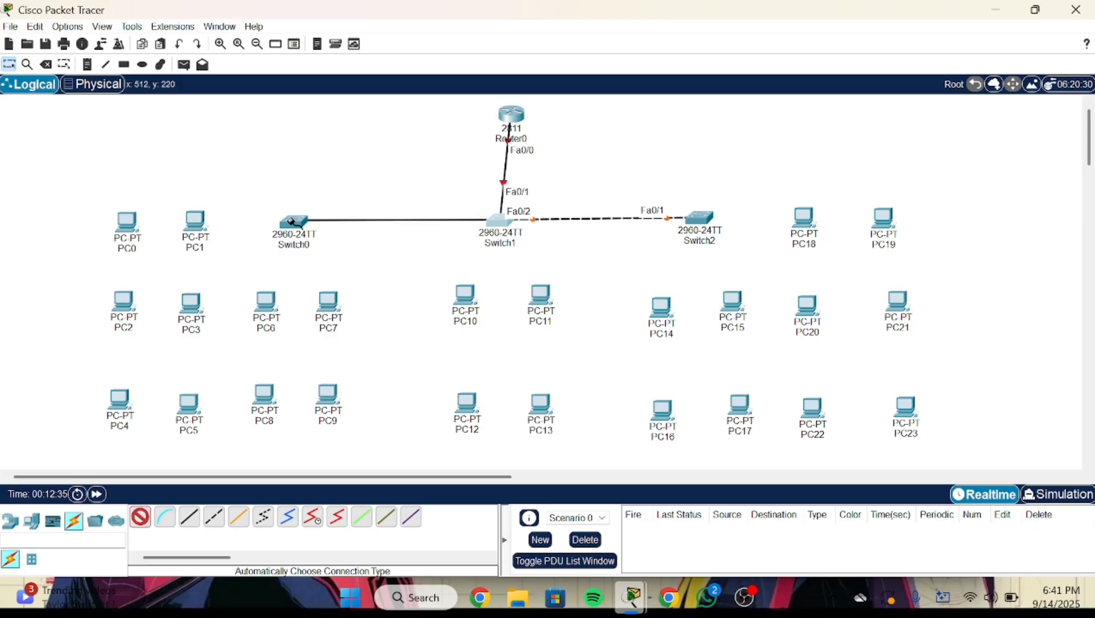
click(290, 221)
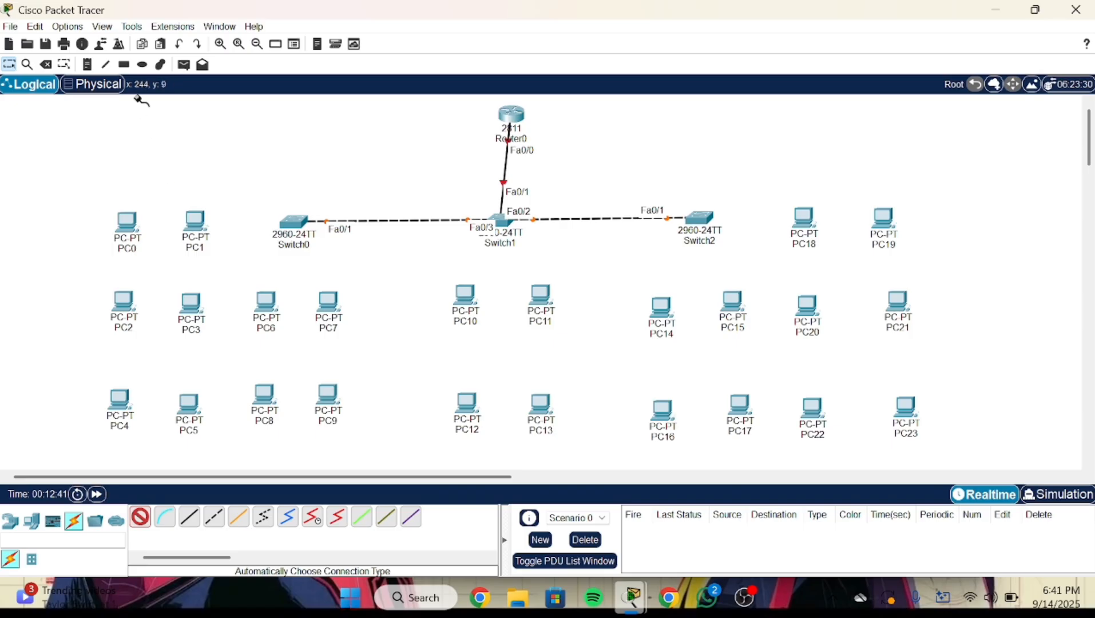
- Draw unfilled rectangles around PC0–PC1, PC18–PC19, the PC2, PC3, PC6, PC7 row and the PC14, PC15, PC20, PC21 row
click(124, 64)
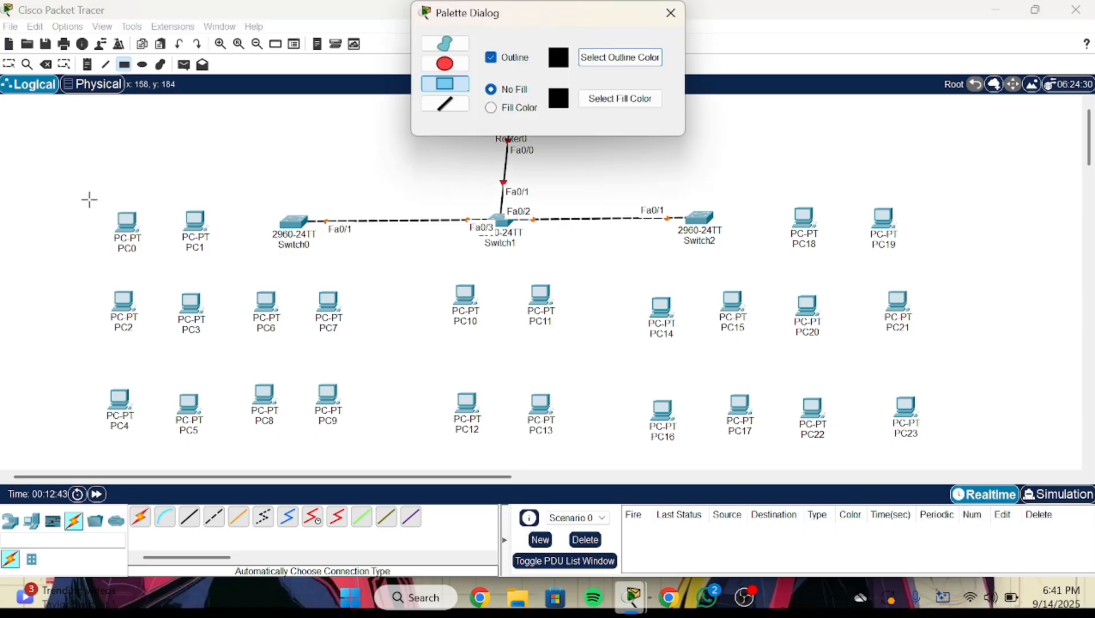
drag(84, 195, 247, 275)
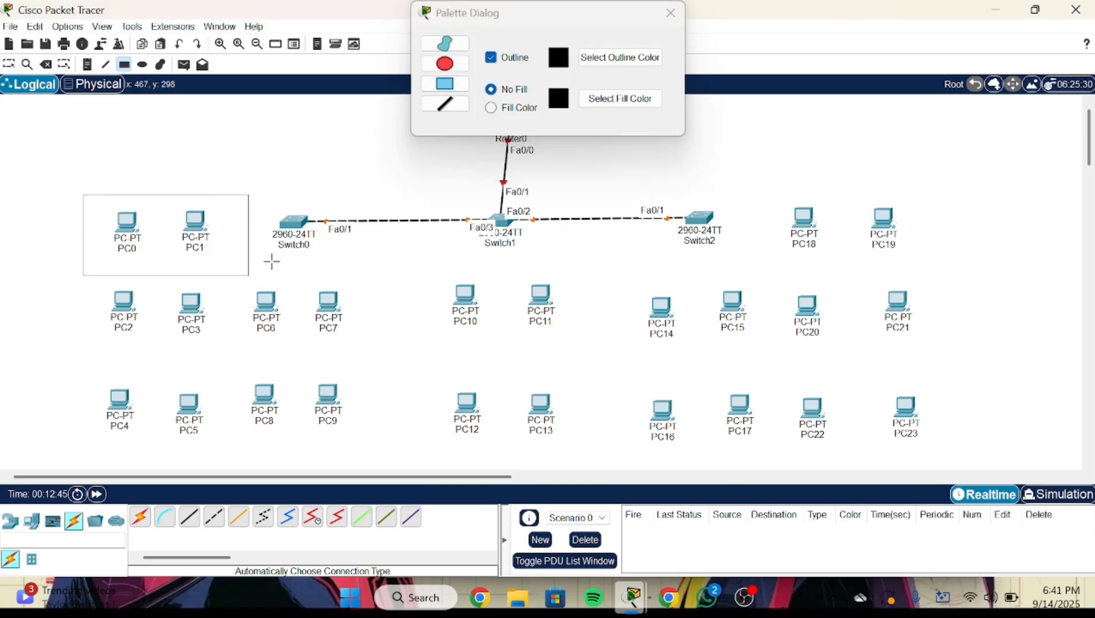
drag(746, 187, 932, 261)
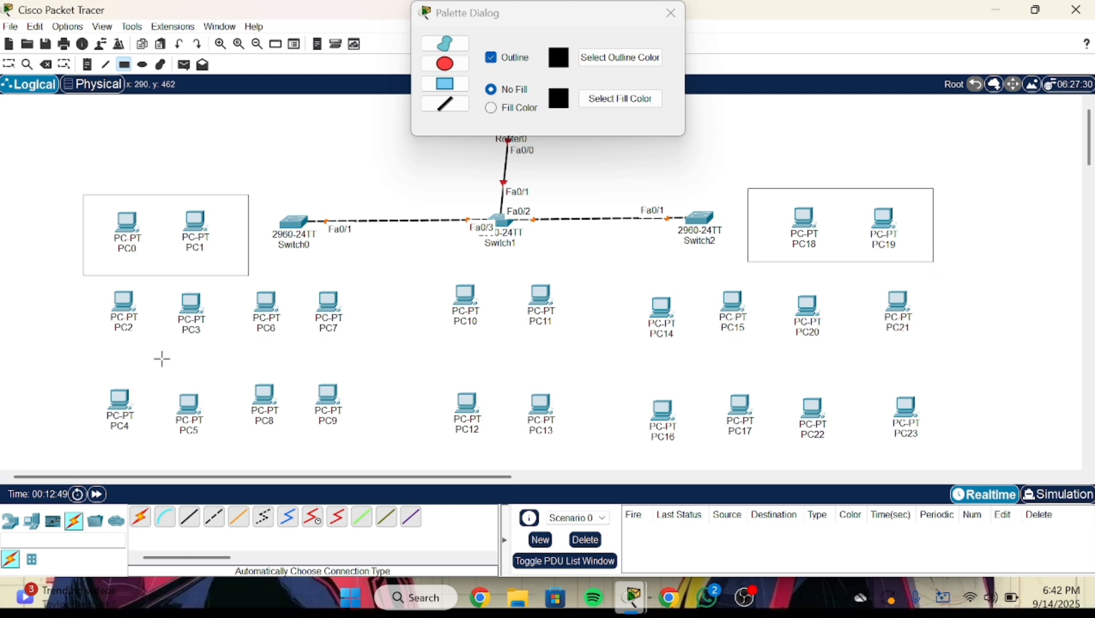
drag(86, 285, 347, 351)
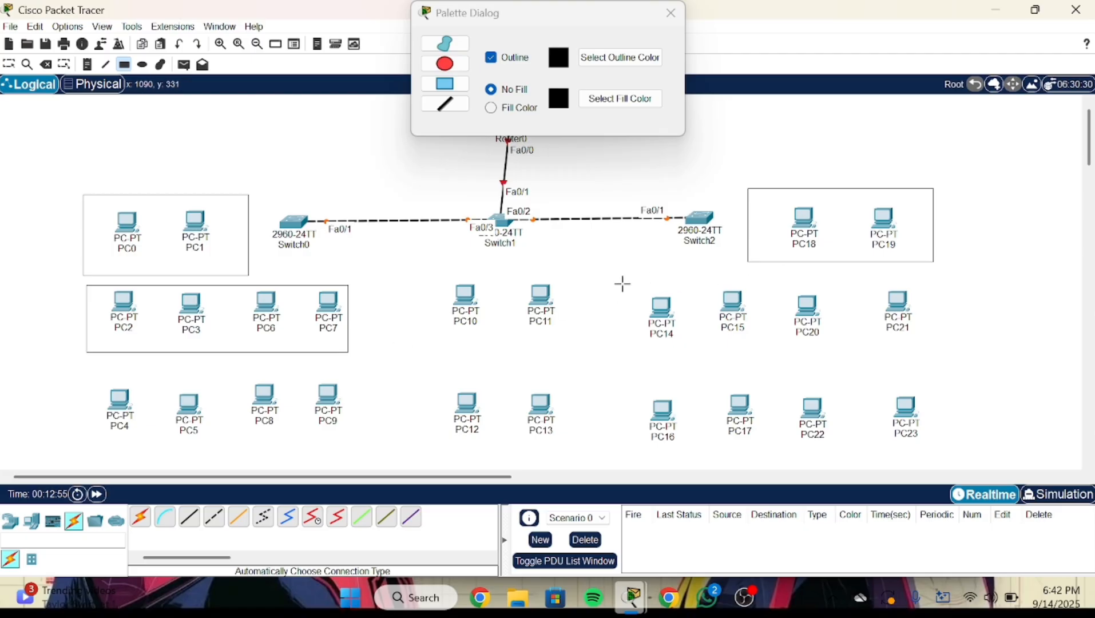
drag(622, 284, 939, 359)
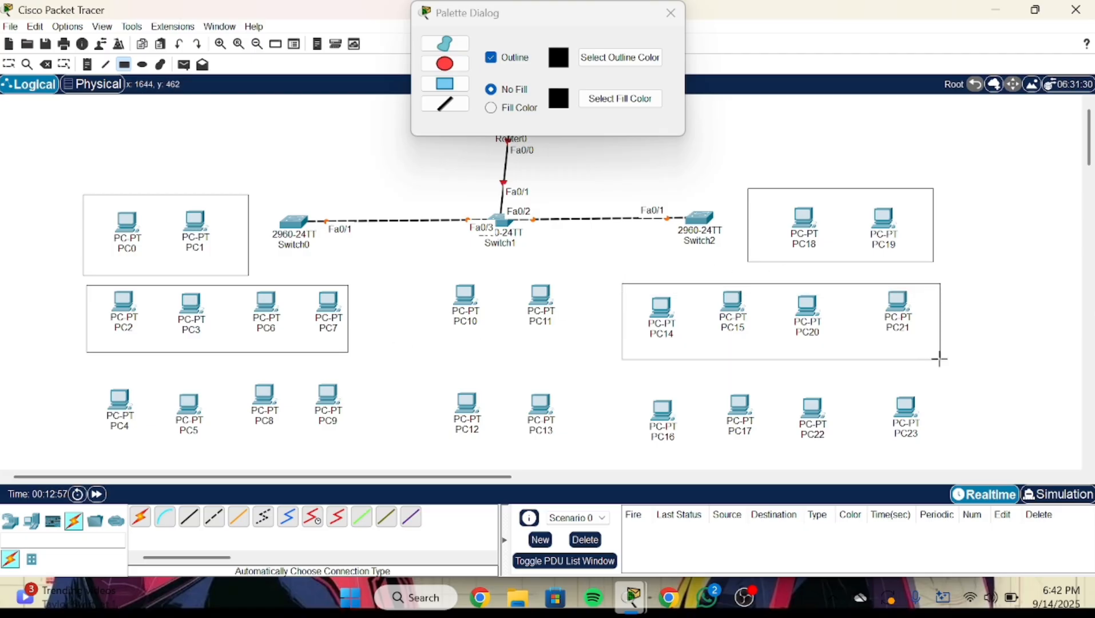
- Draw unfilled rectangles around the bottom PC rows of Switch0 and Switch2 and around PC10–PC11 and PC12–PC13, and leave the drawing palette
drag(86, 378, 368, 450)
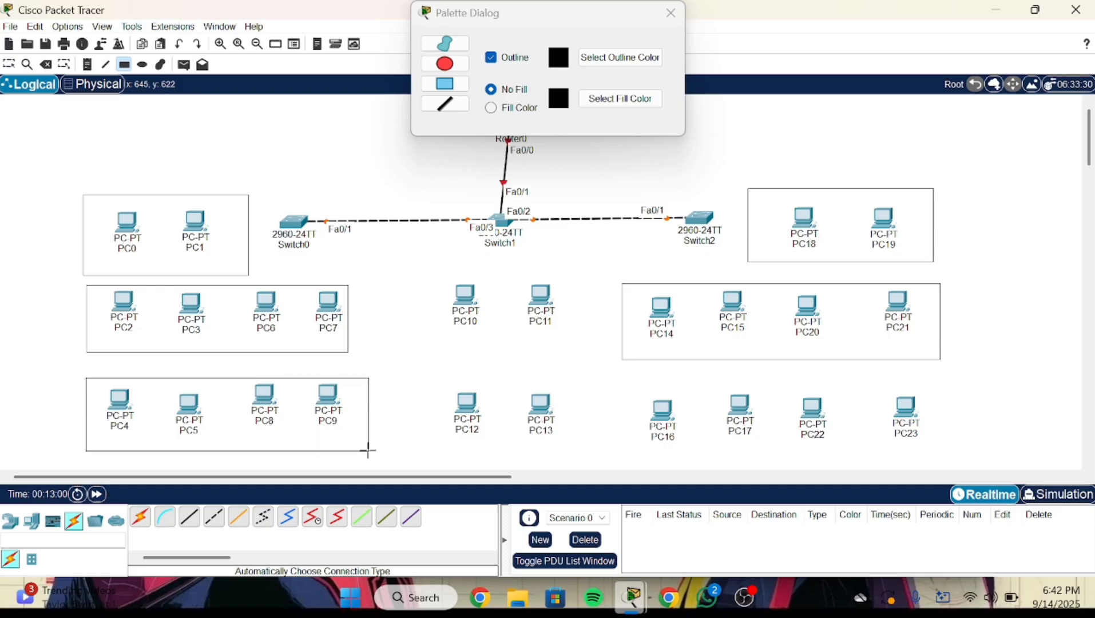
drag(622, 379, 946, 455)
drag(431, 269, 568, 347)
drag(437, 377, 574, 451)
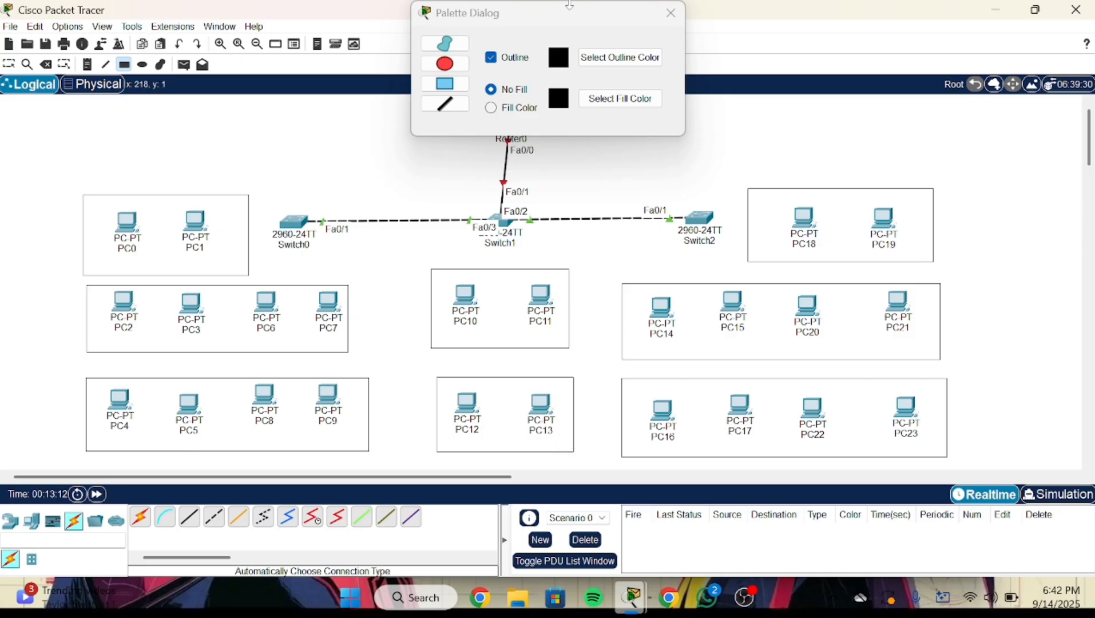
click(670, 12)
click(125, 66)
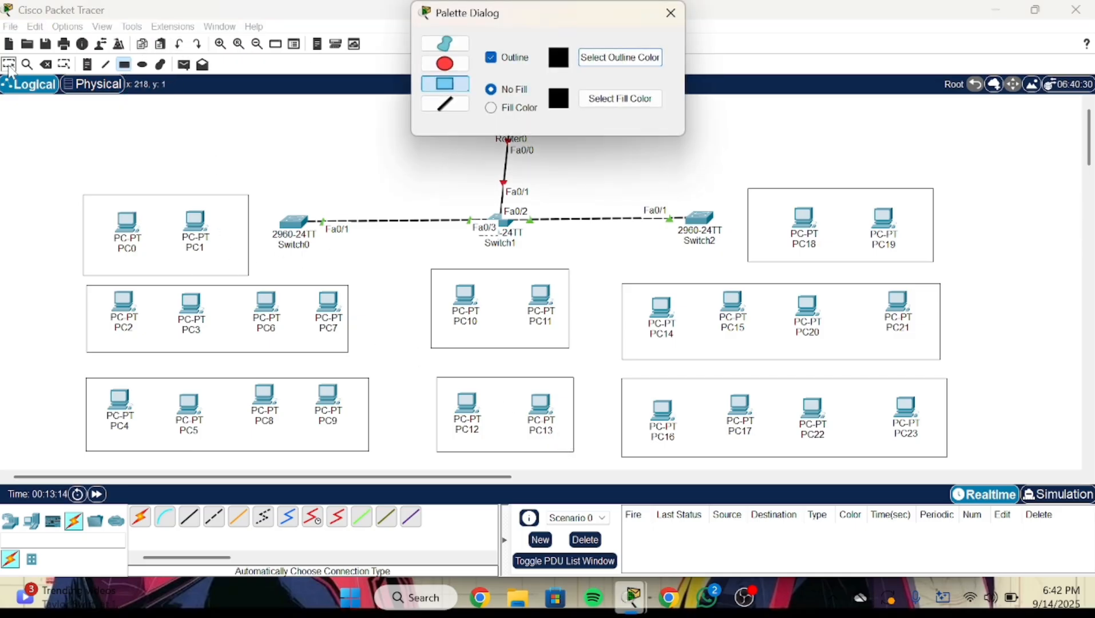
click(671, 12)
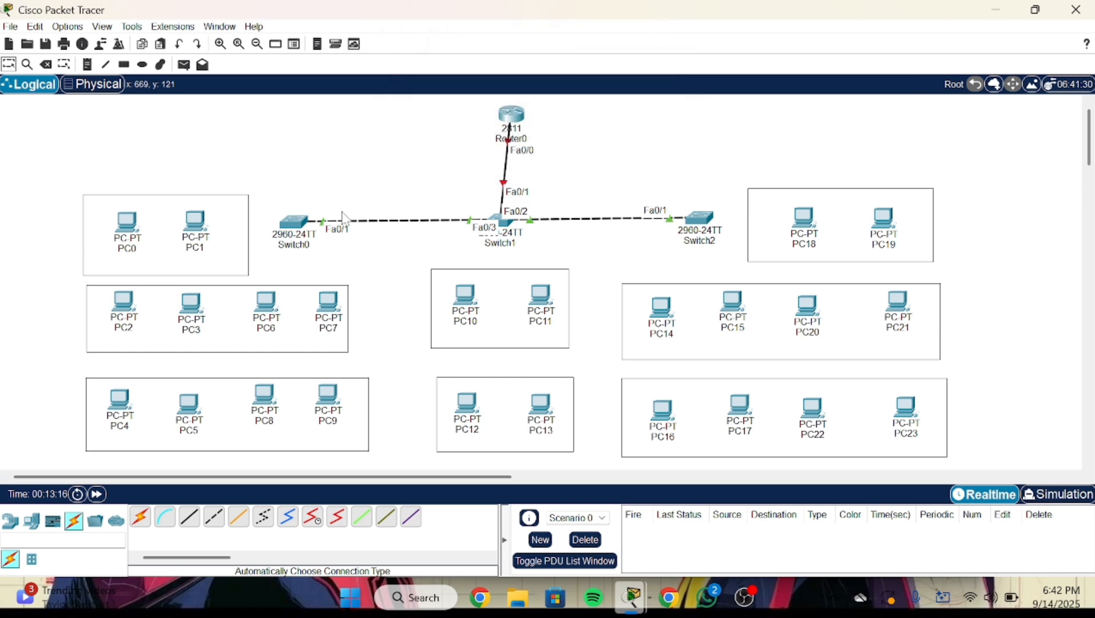
- Connect PC1 and PC0 to Switch0 with automatically chosen cables
click(143, 517)
click(195, 220)
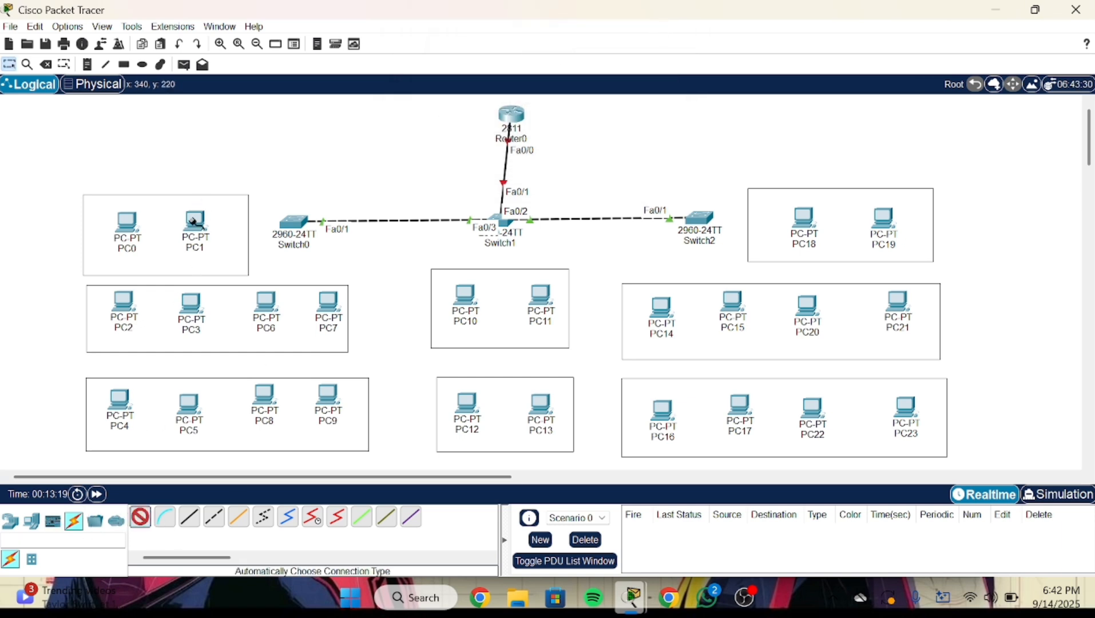
click(278, 220)
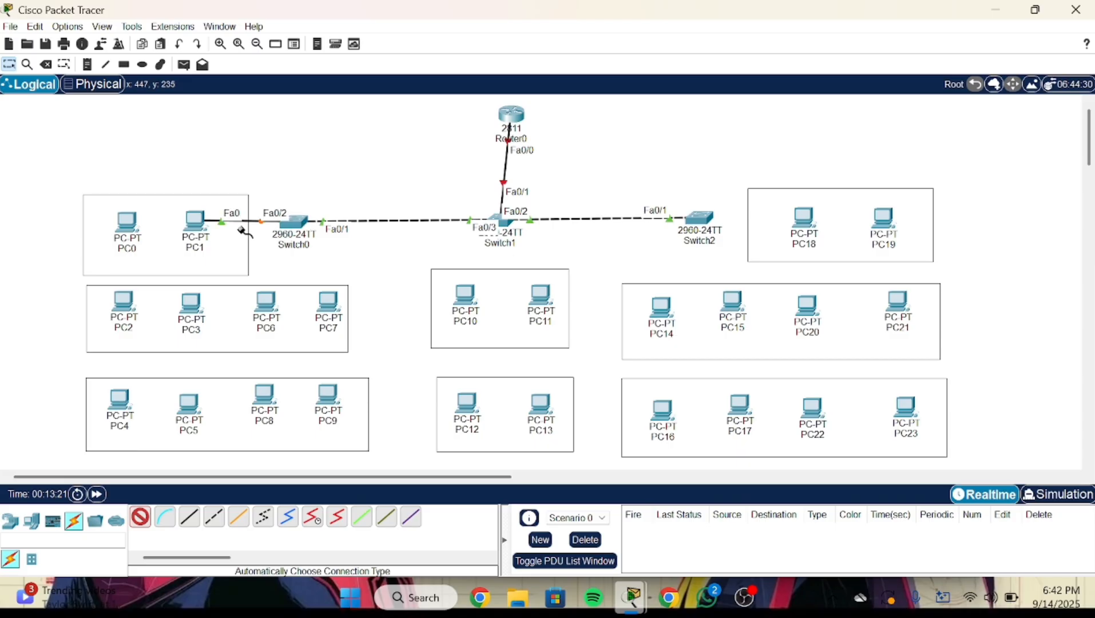
click(124, 221)
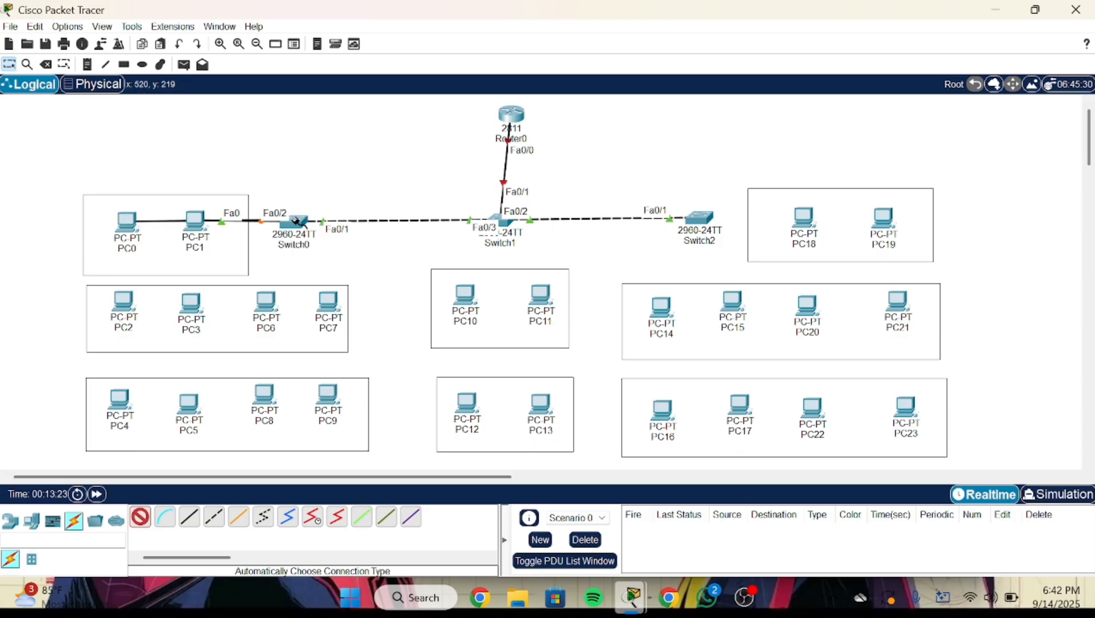
click(296, 221)
- Connect PC2, PC3, PC6 and PC7 to Switch0 with automatically chosen cables
click(121, 303)
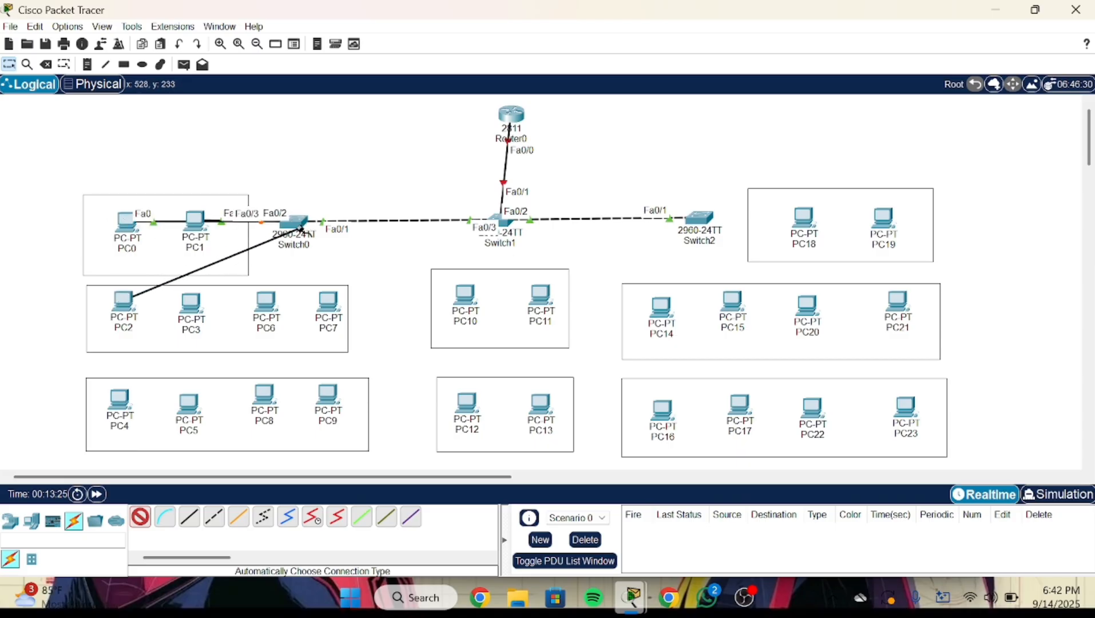
click(295, 220)
click(192, 304)
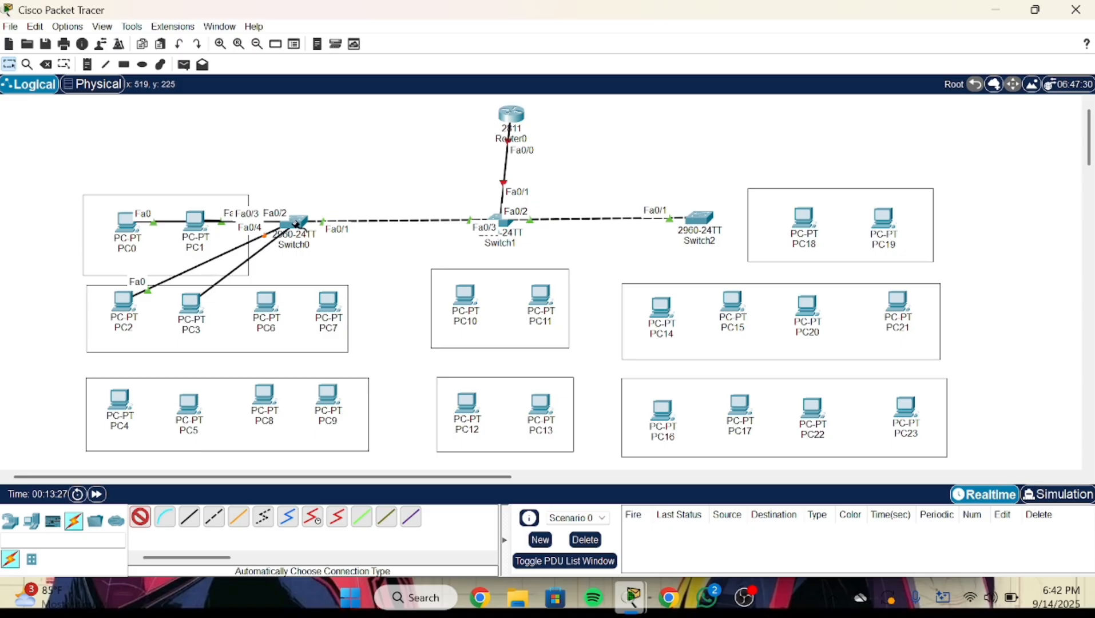
click(295, 221)
click(266, 299)
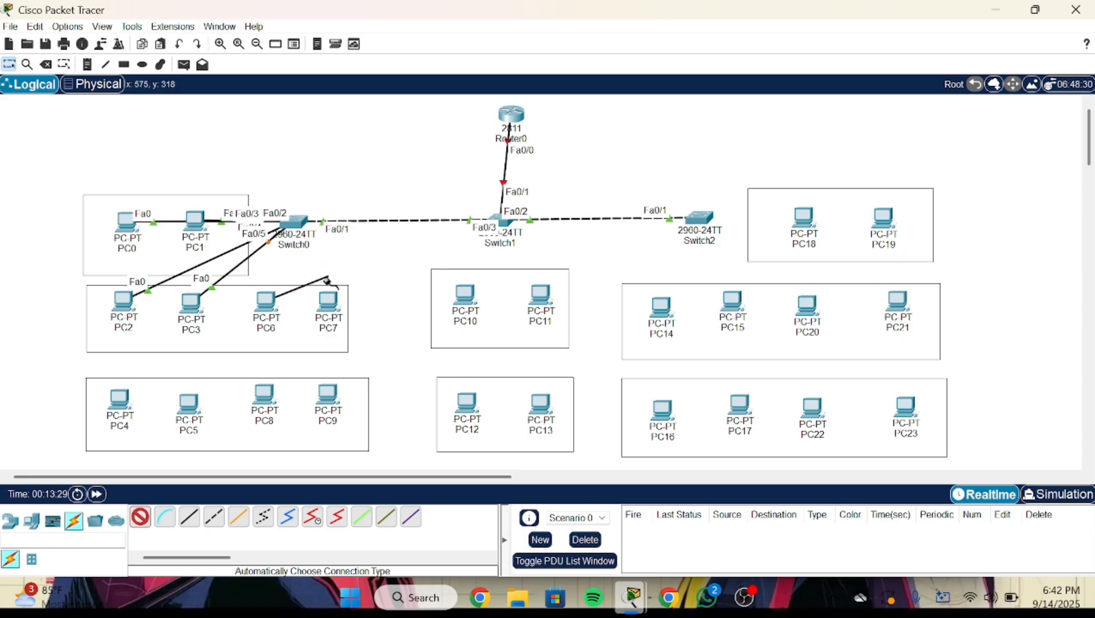
click(294, 222)
click(327, 301)
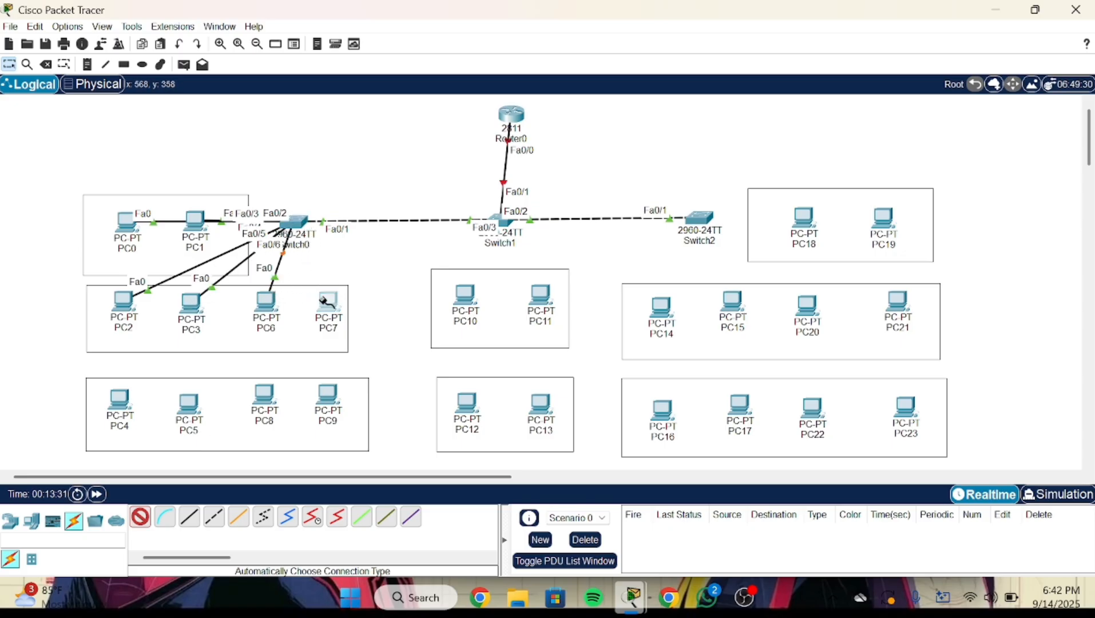
click(292, 217)
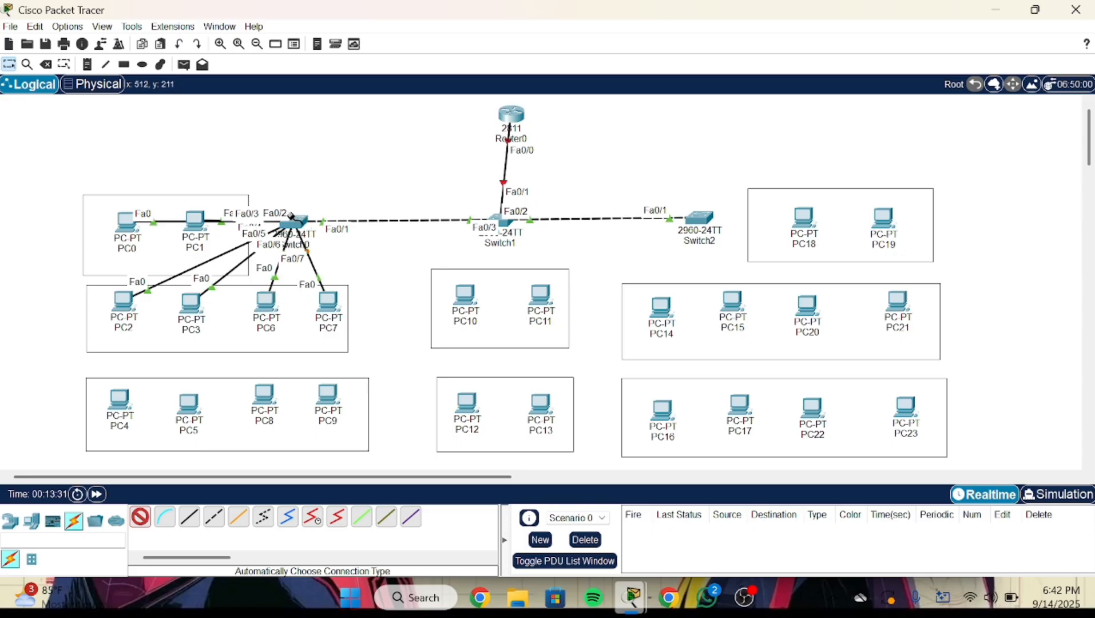
- Connect PC4, PC5, PC8 and PC9 to Switch0 with automatically chosen cables
click(120, 397)
click(292, 221)
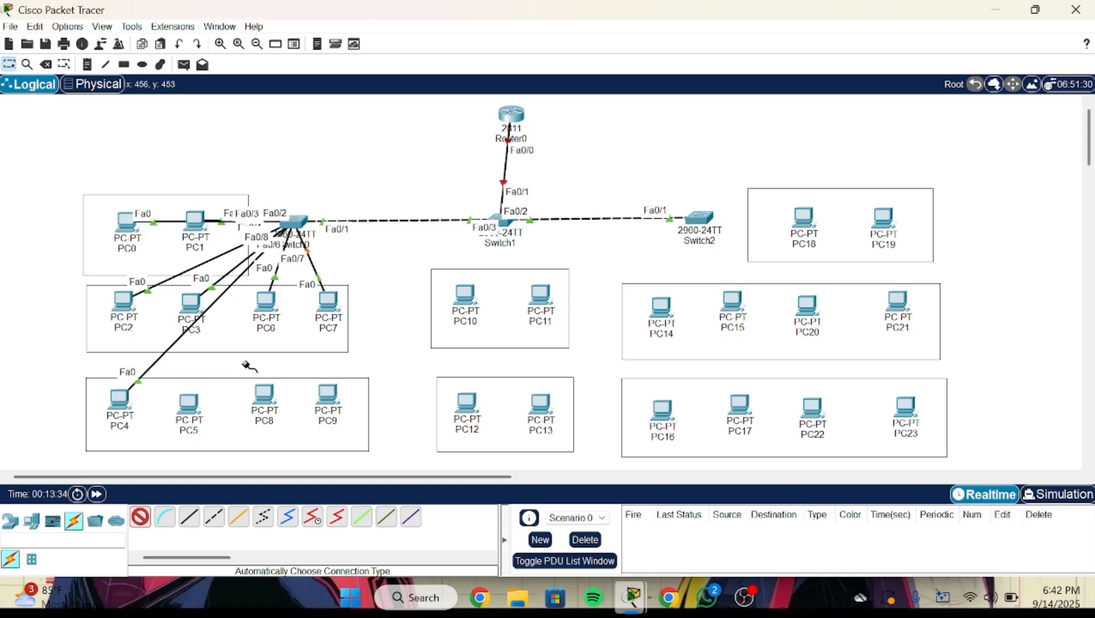
click(190, 400)
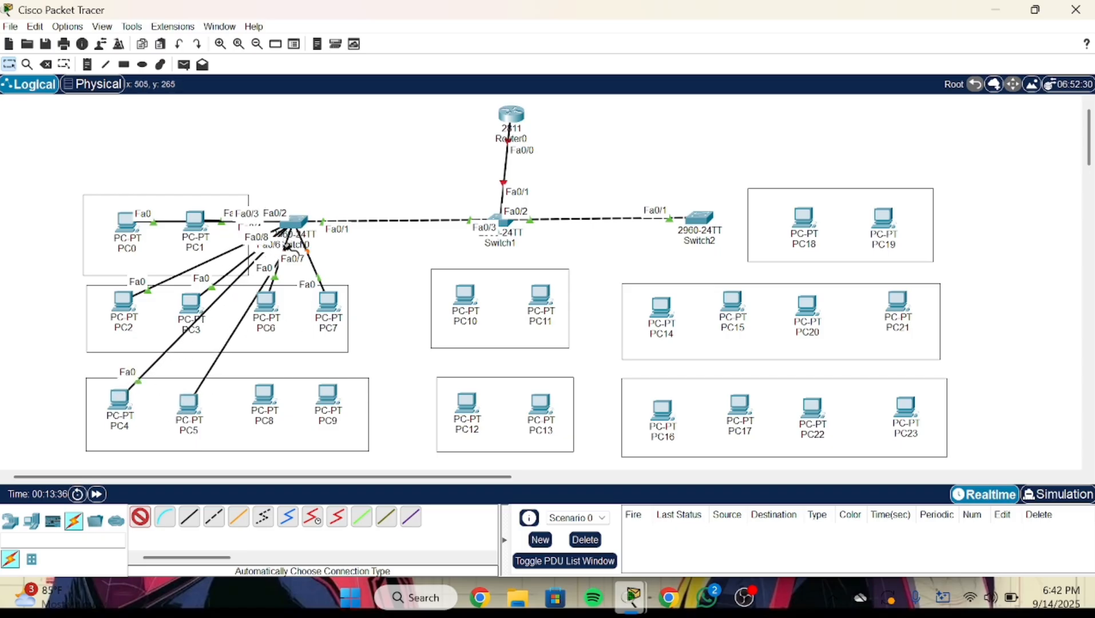
click(289, 223)
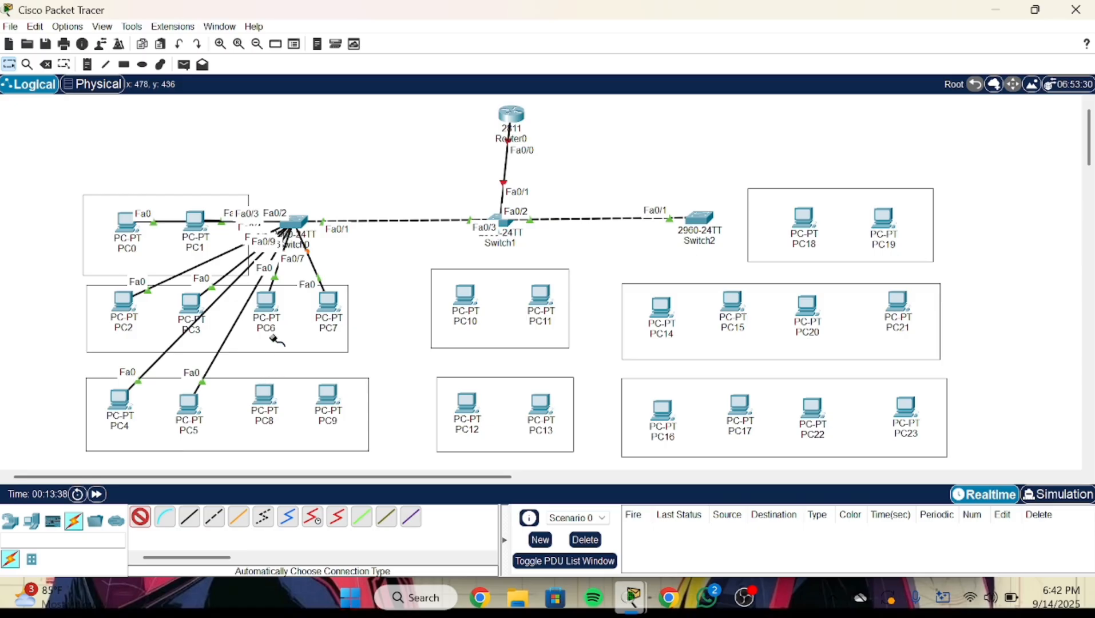
click(265, 394)
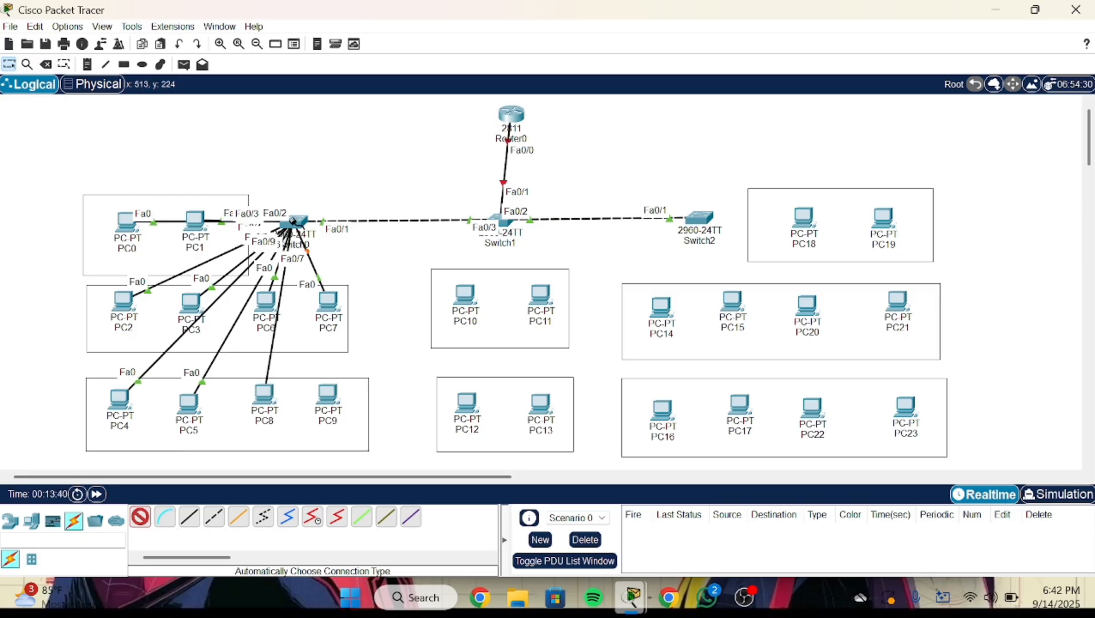
click(295, 224)
click(326, 391)
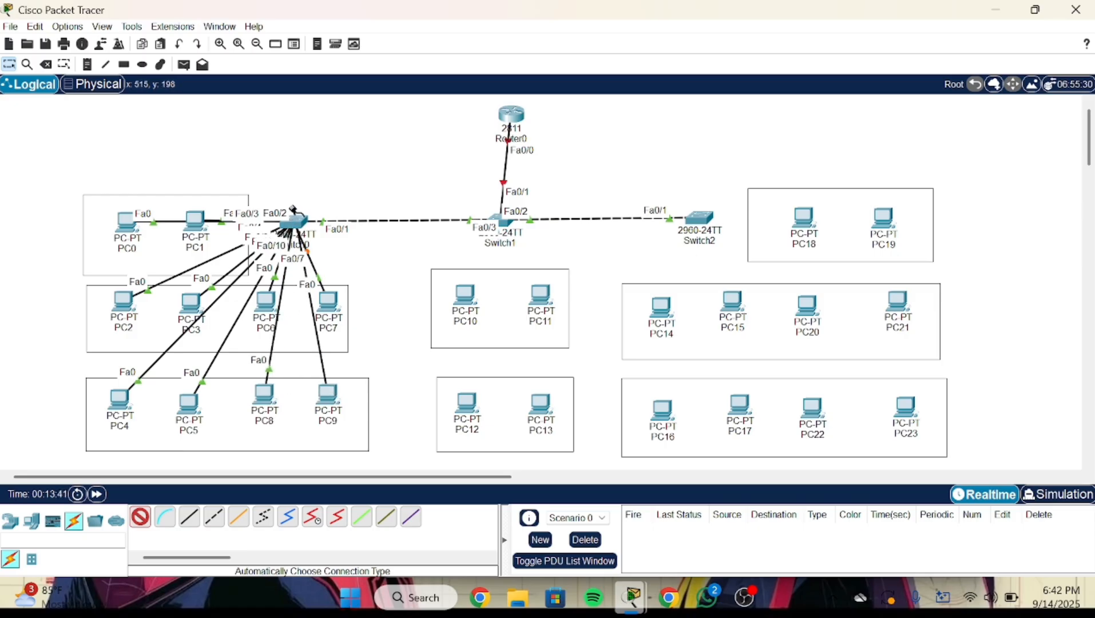
click(293, 220)
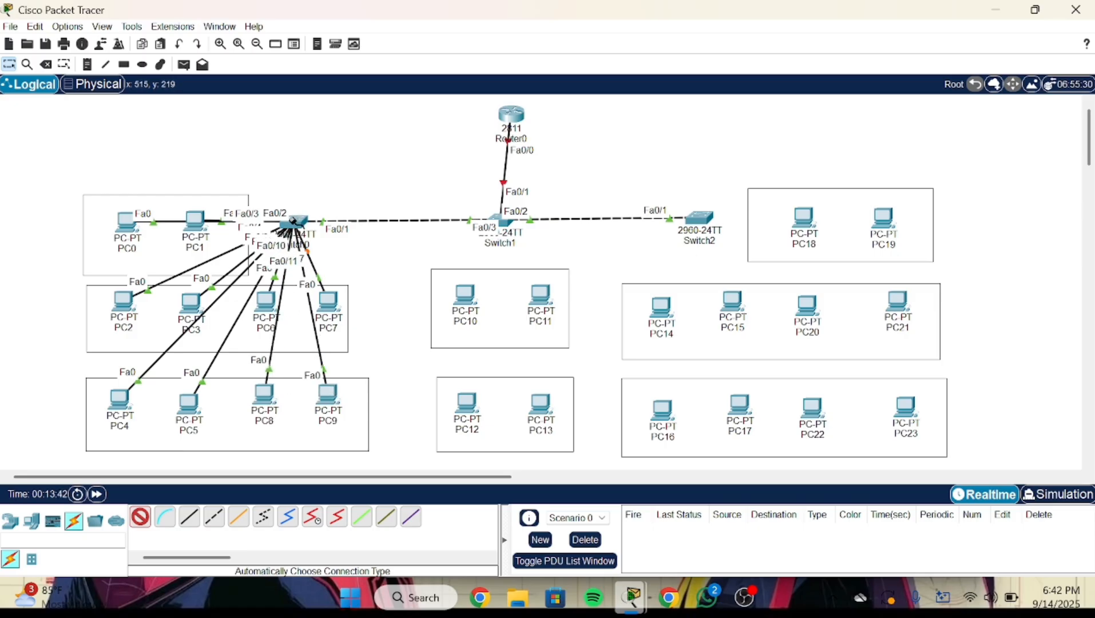
- Connect PC10, PC11, PC12 and PC13 to Switch1 with automatically chosen cables
click(466, 291)
click(502, 221)
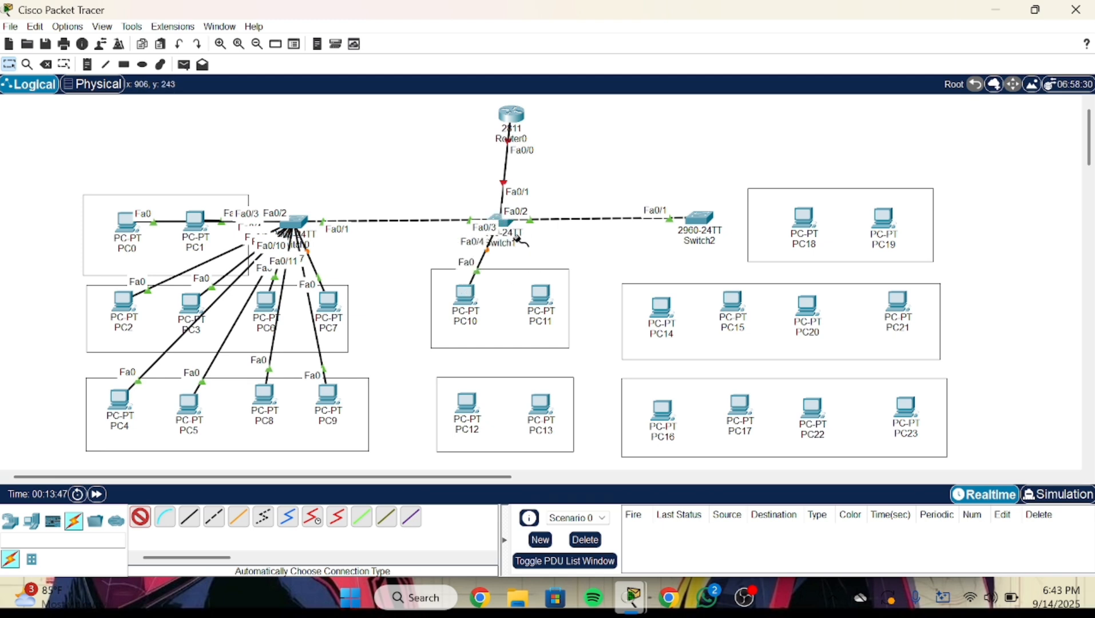
click(536, 290)
click(506, 224)
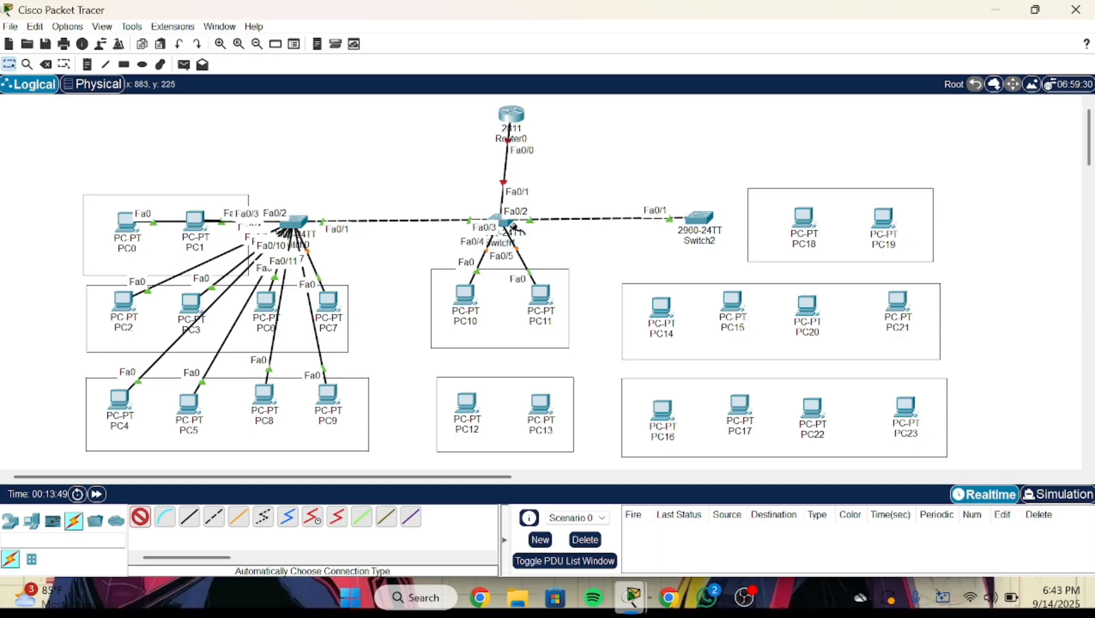
click(463, 403)
click(504, 222)
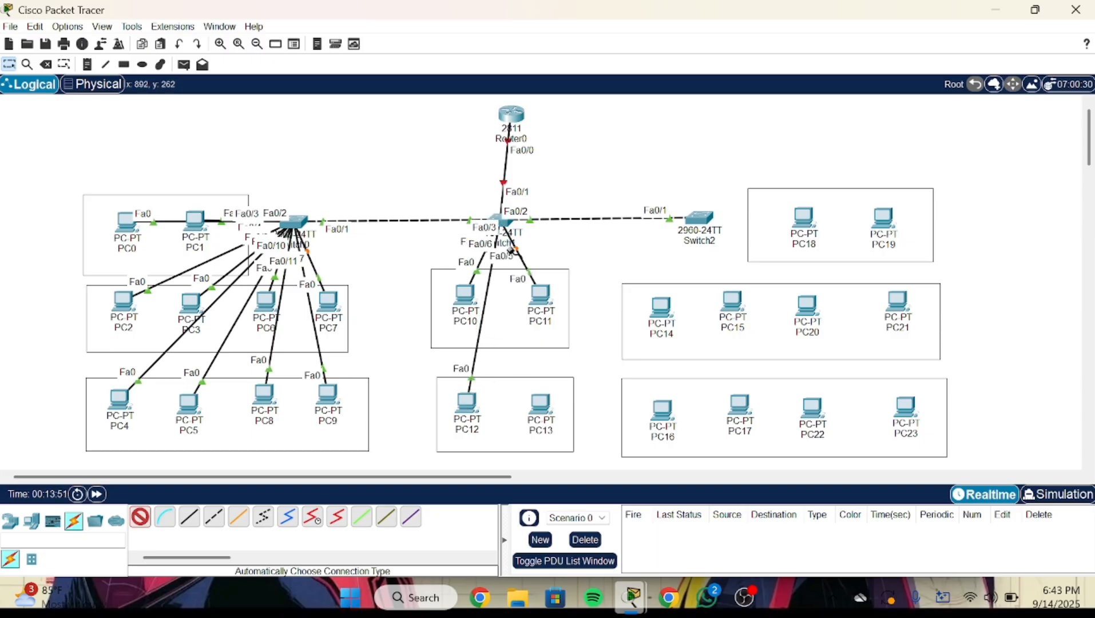
click(541, 403)
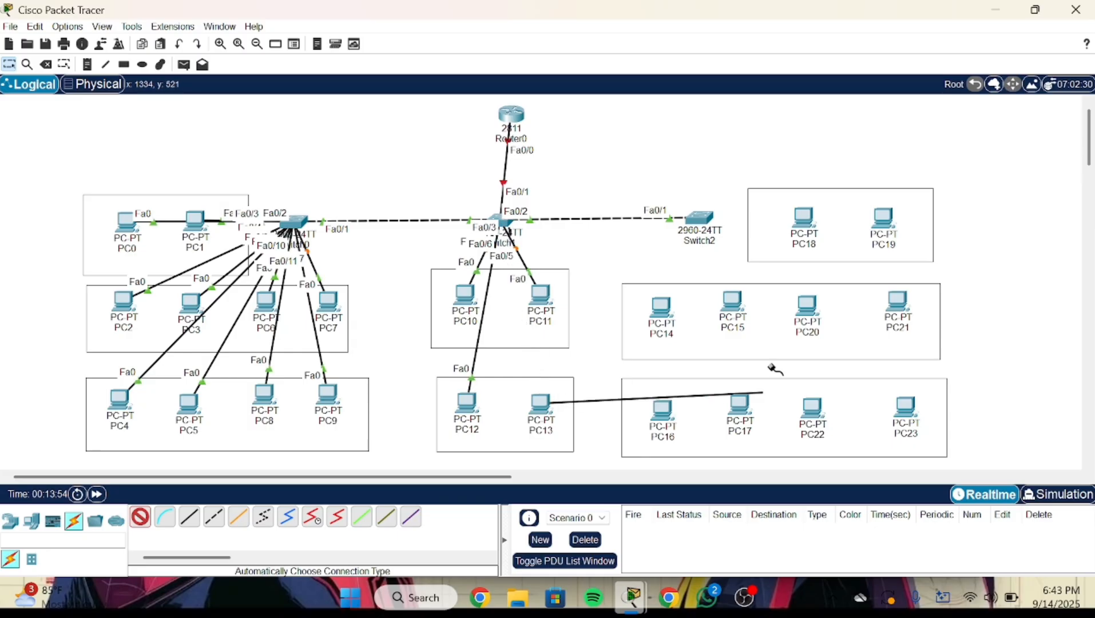
click(502, 222)
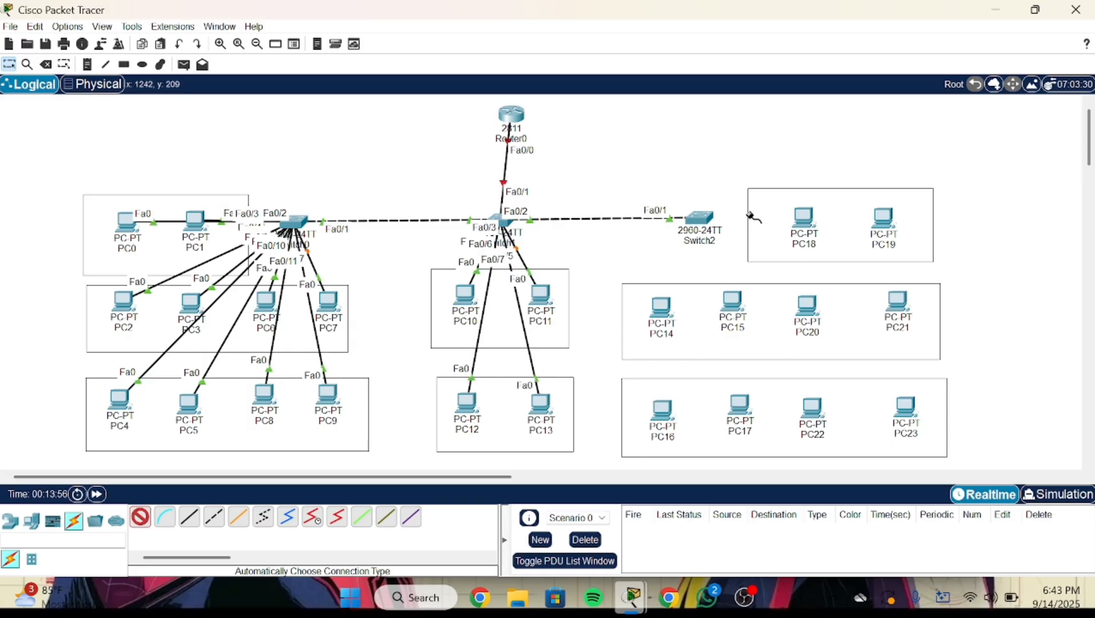
- Connect PC18 and PC19 to Switch2 with automatically chosen cables
click(802, 217)
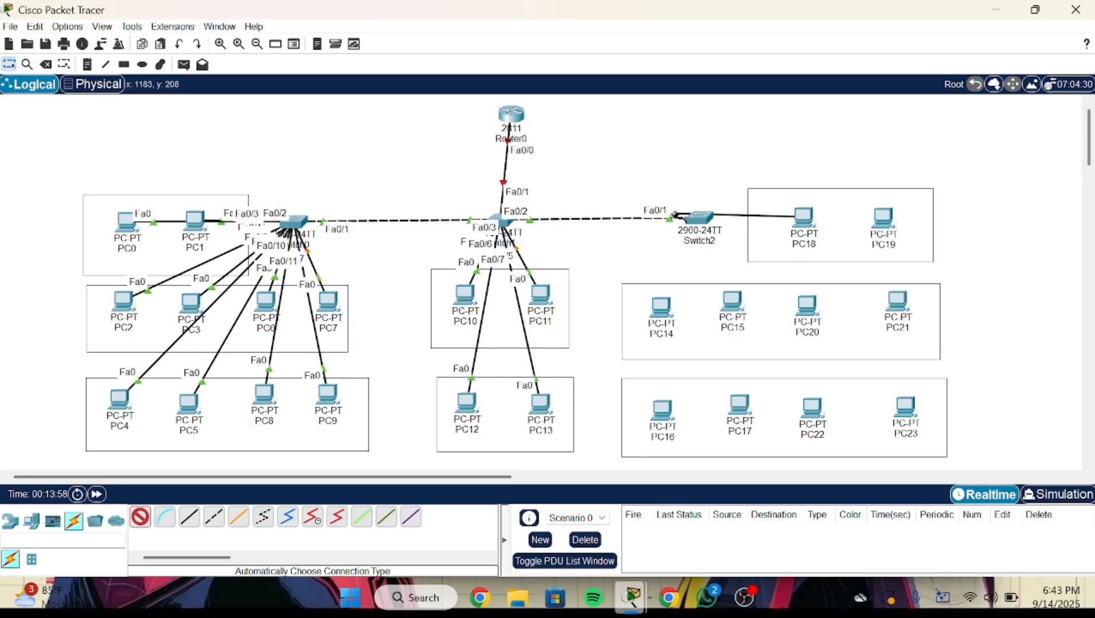
click(695, 218)
click(869, 217)
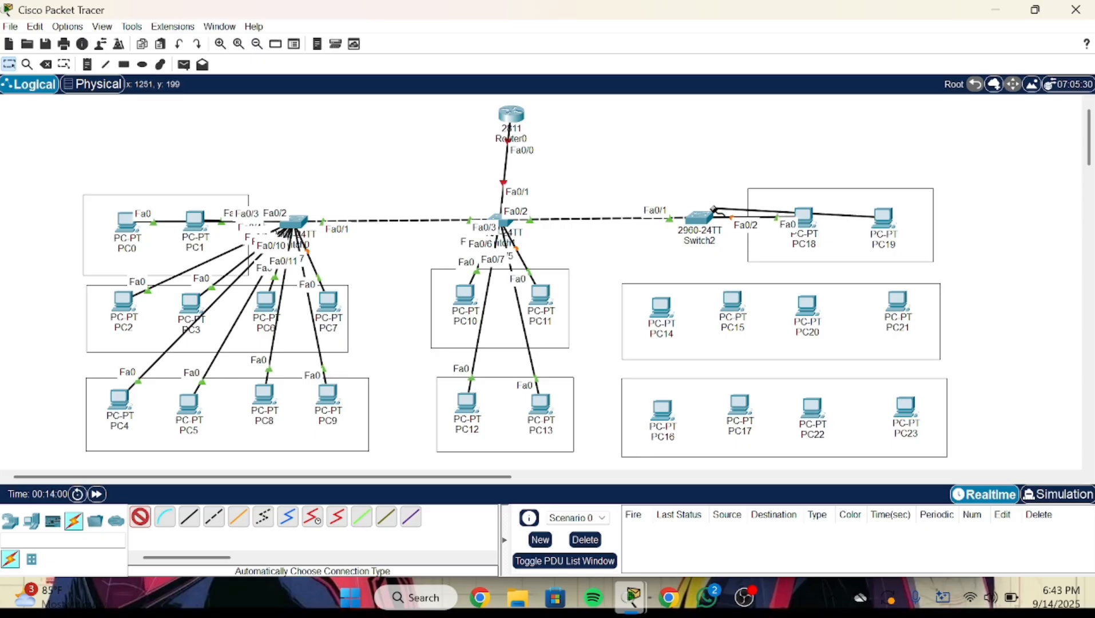
click(700, 217)
- Connect PC14, PC15, PC20 and PC21 to Switch2 with automatically chosen cables
click(662, 306)
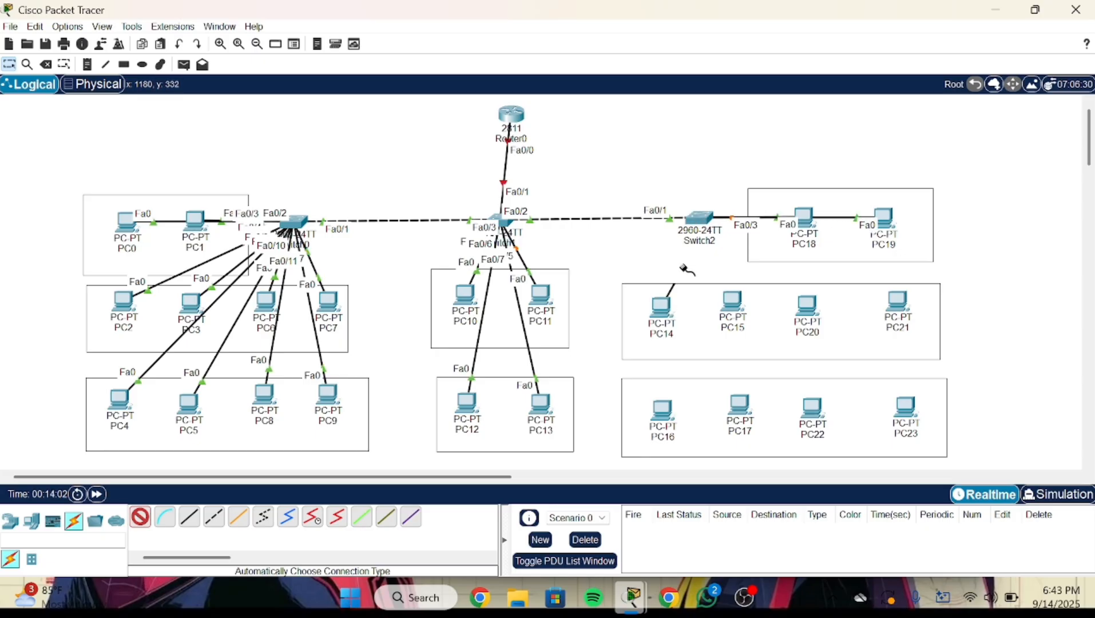
click(731, 296)
click(815, 298)
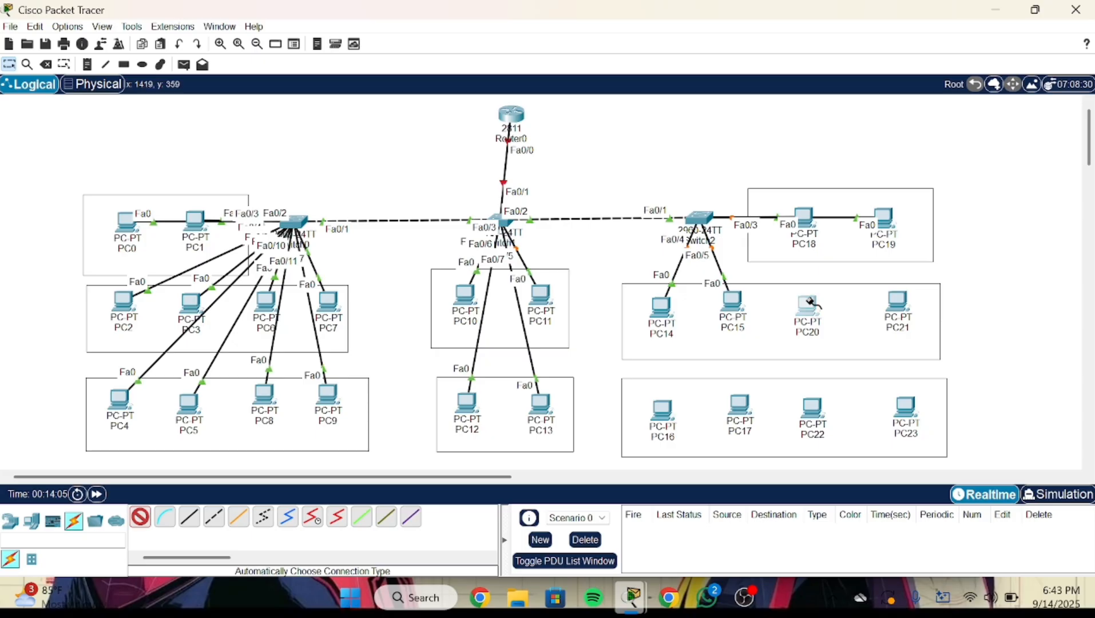
click(696, 212)
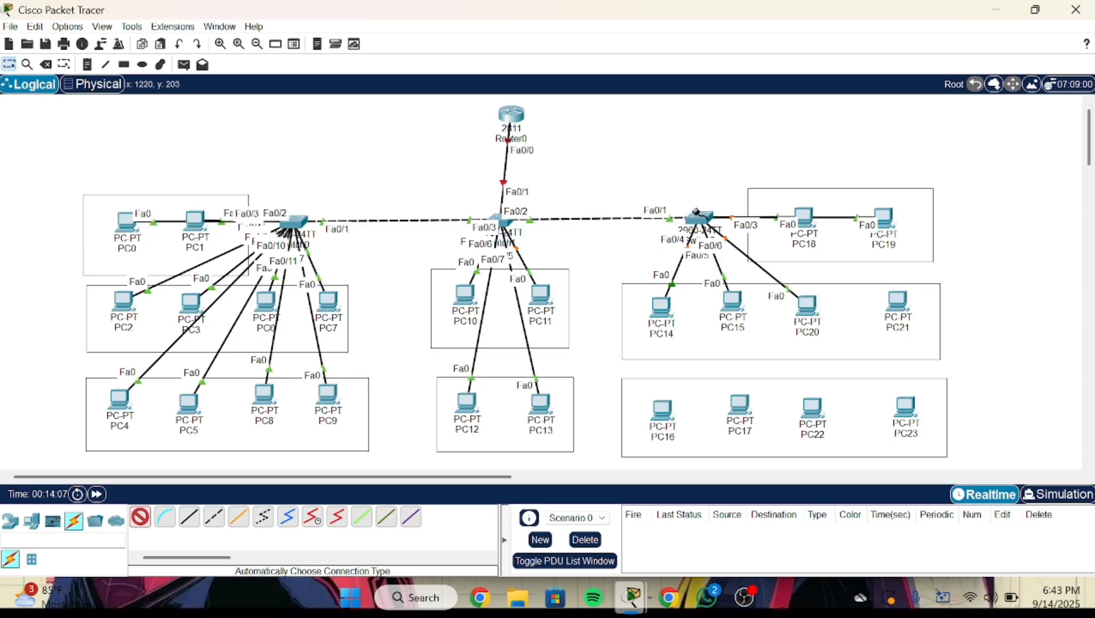
click(898, 302)
click(692, 215)
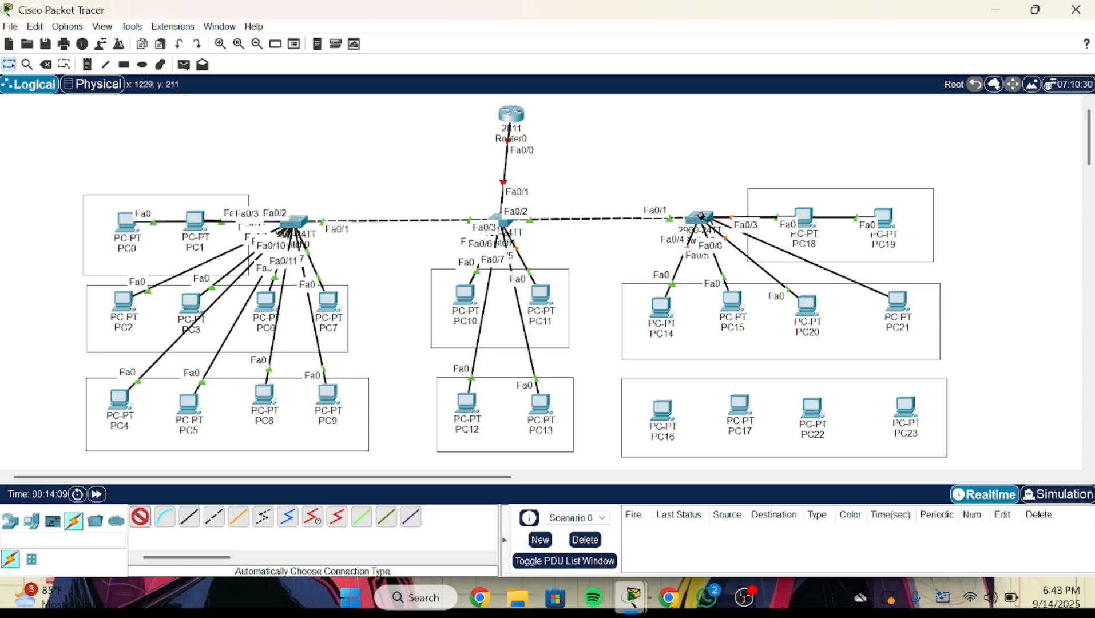
- Connect PC16, PC17, PC22 and PC23 to Switch2 with automatically chosen cables
click(662, 409)
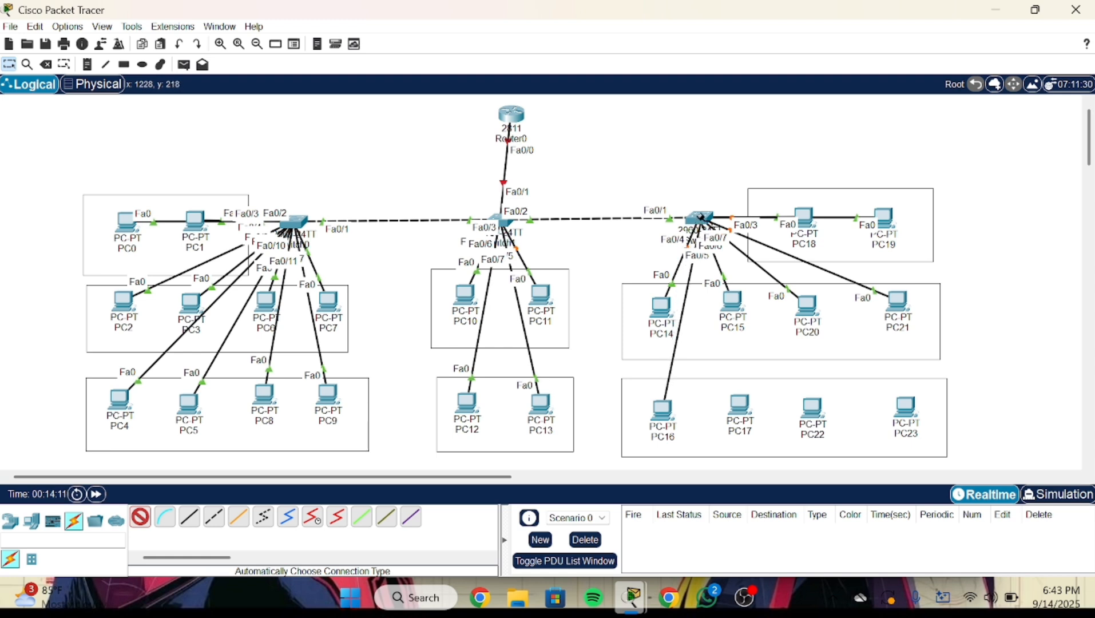
click(694, 224)
click(739, 405)
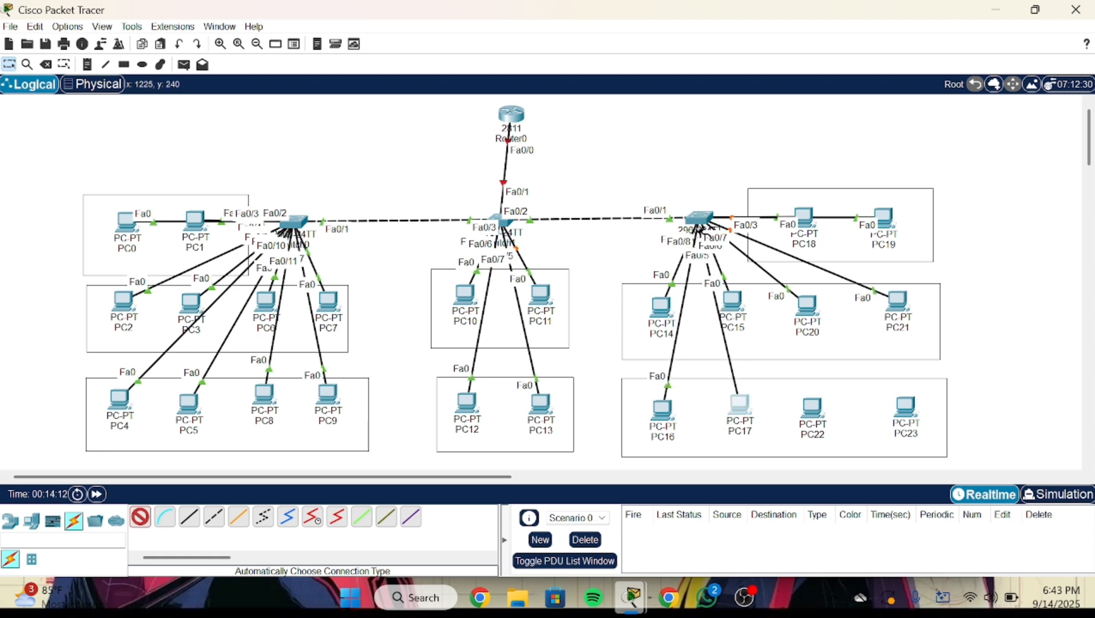
click(699, 224)
click(811, 398)
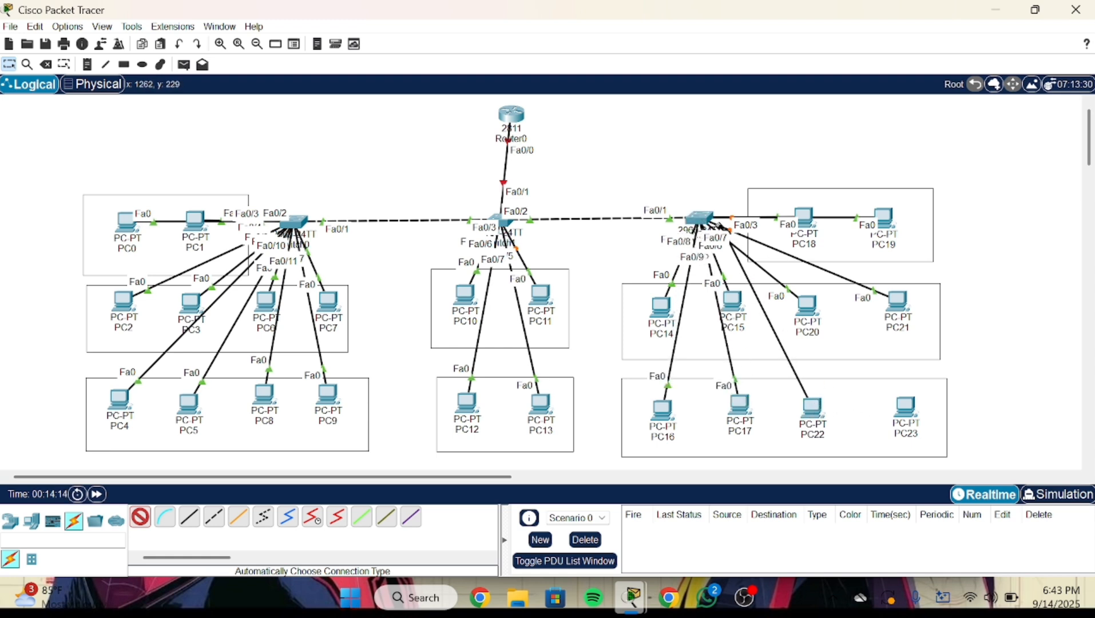
click(699, 222)
click(909, 403)
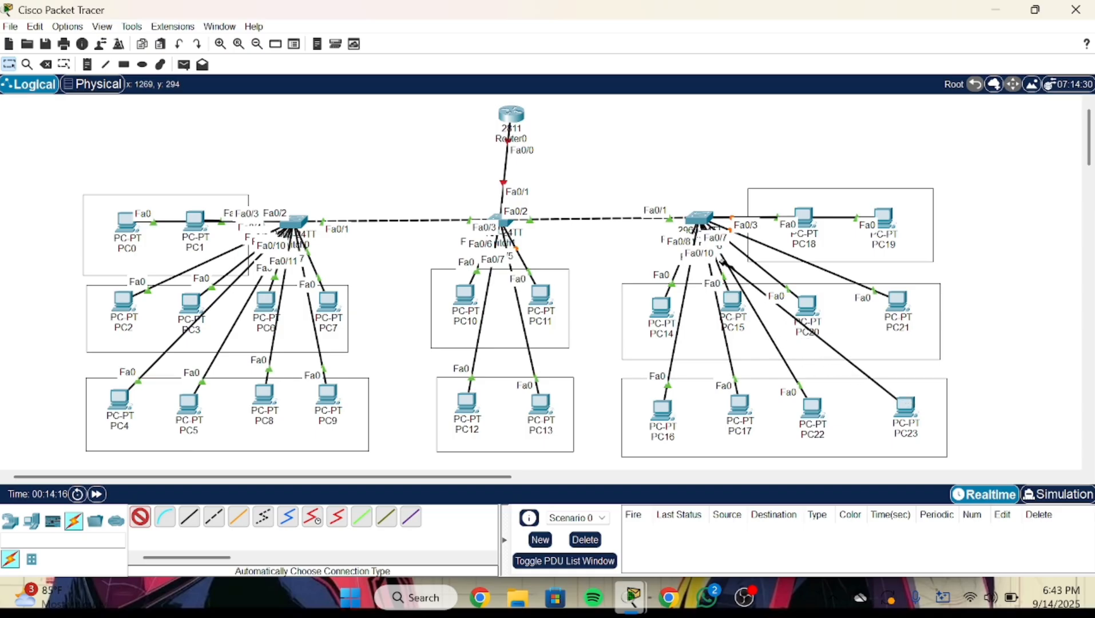
click(698, 220)
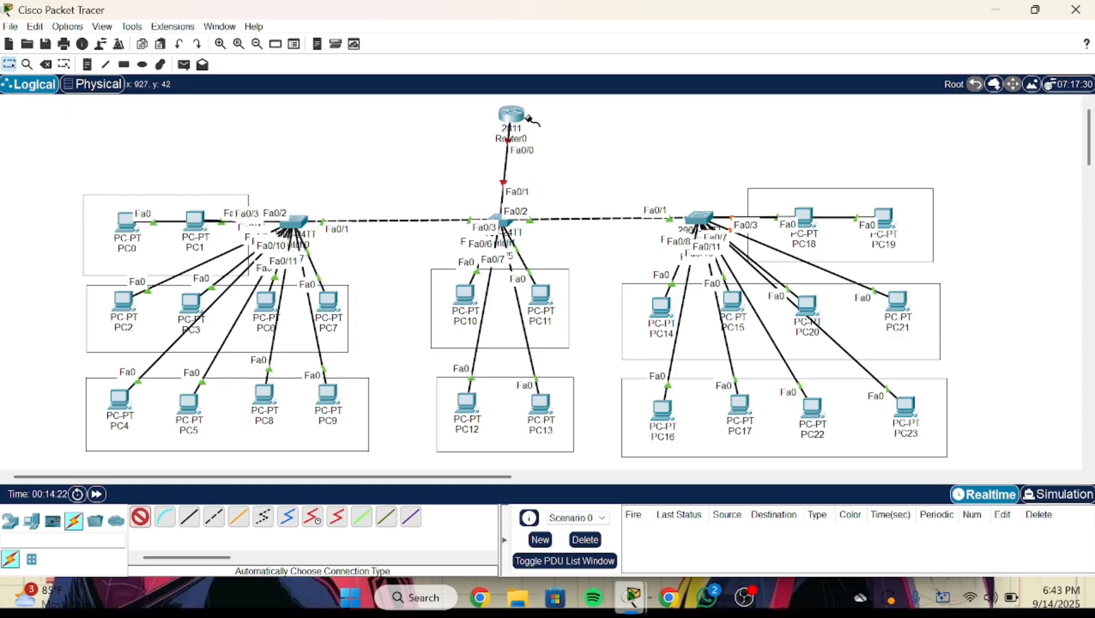
- Leave cabling mode and move Router0 so that it sits directly above Switch1
click(138, 518)
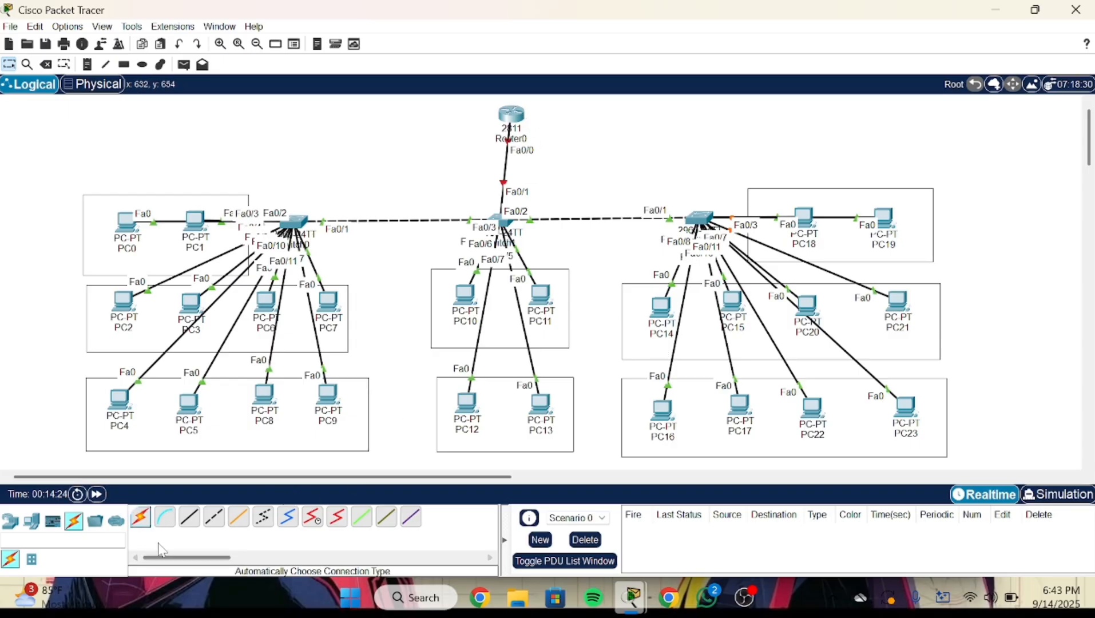
mouse_move(520, 118)
mouse_down()
mouse_move(497, 119)
mouse_move(511, 123)
mouse_up()
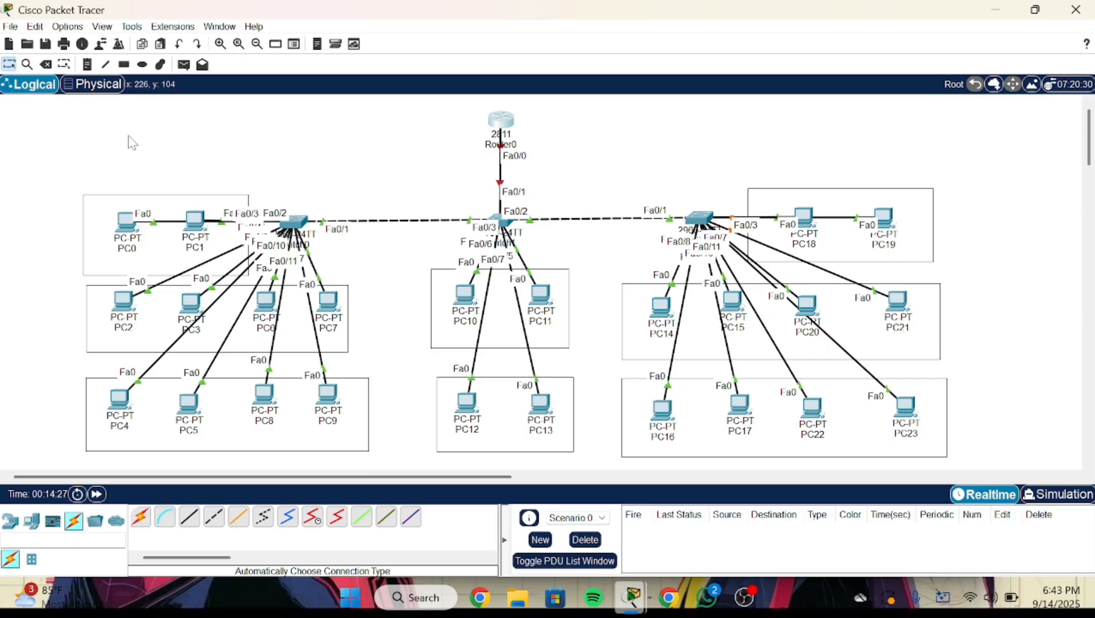
- Add a VLAN10 text note inside the PC0–PC1 rectangle and another inside the PC18–PC19 rectangle
click(87, 64)
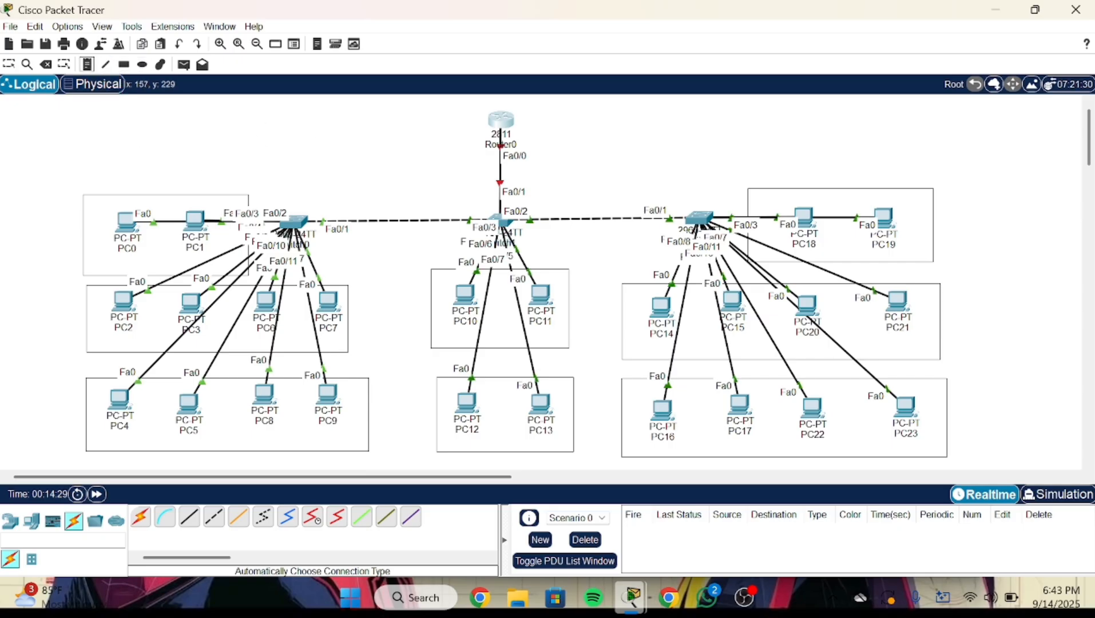
click(88, 205)
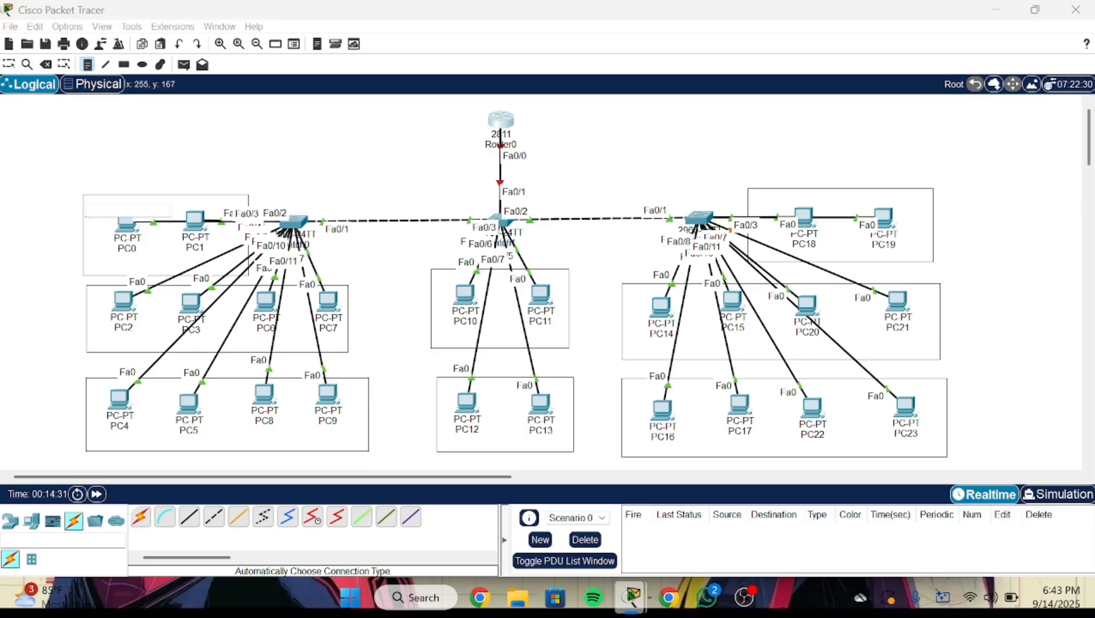
text(VLAN10)
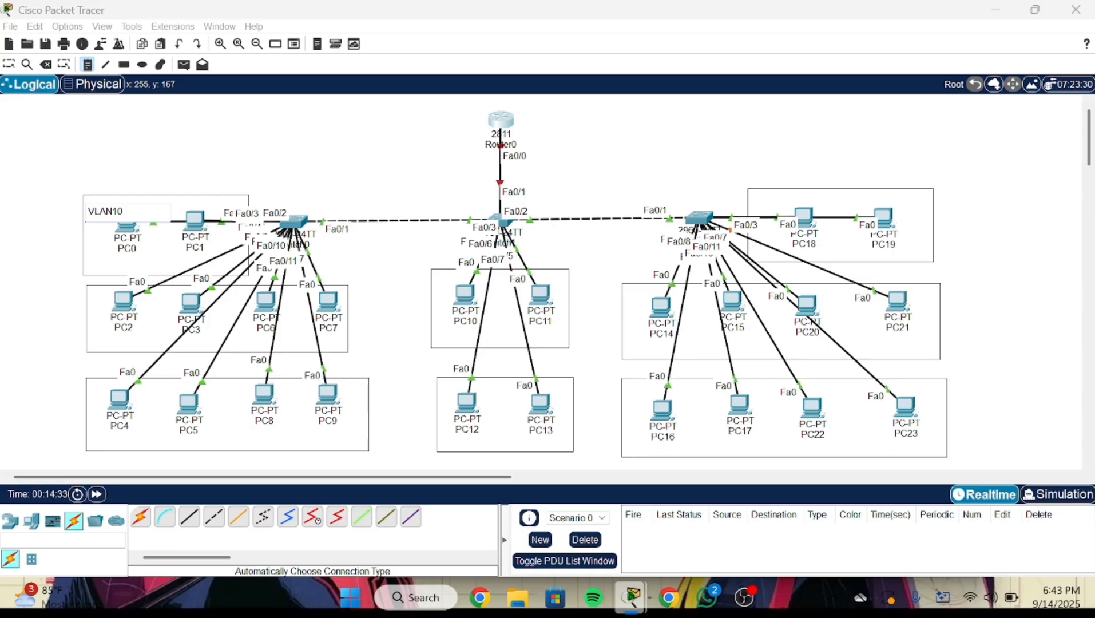
click(888, 199)
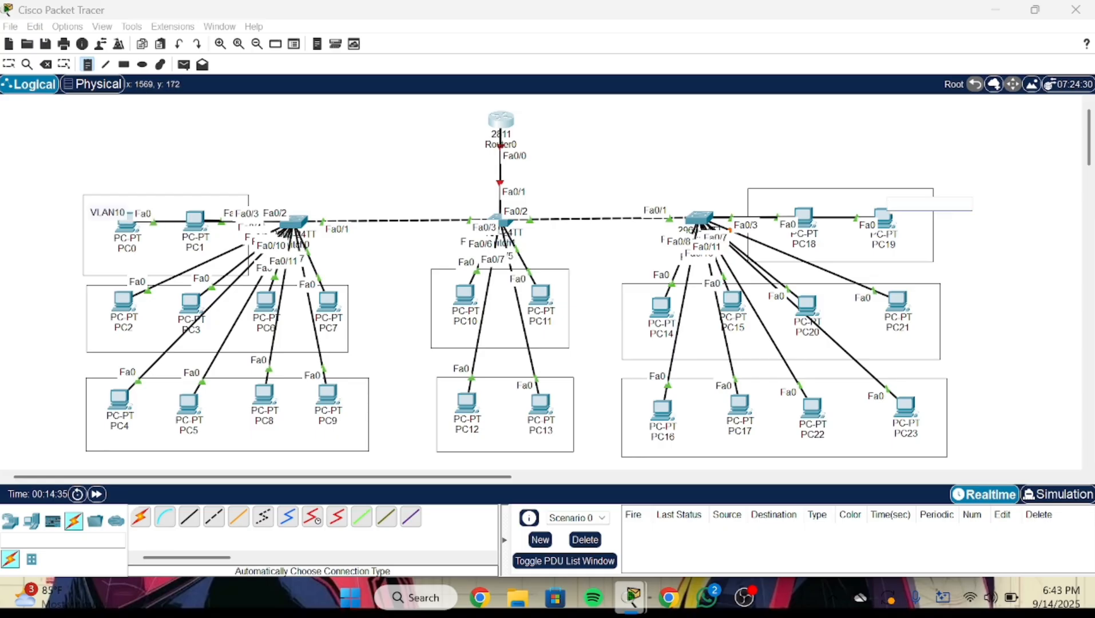
text(VLAN10)
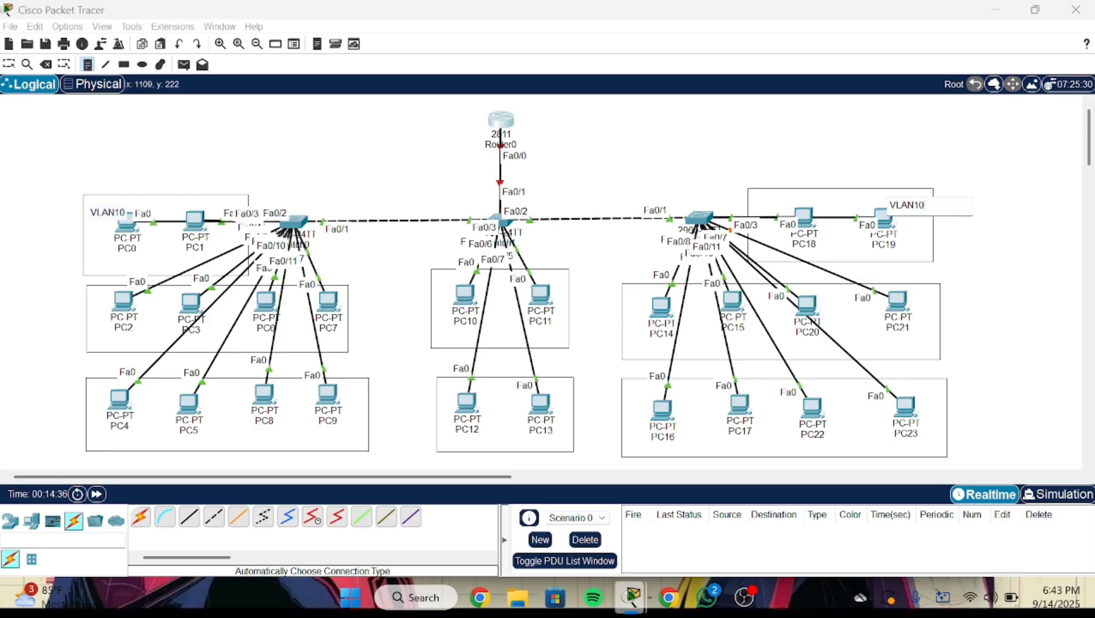
- Add a VLAN20 text note to the rectangle around PC2, PC3, PC6 and PC7 and another to the one around PC14, PC15, PC20 and PC21
click(98, 342)
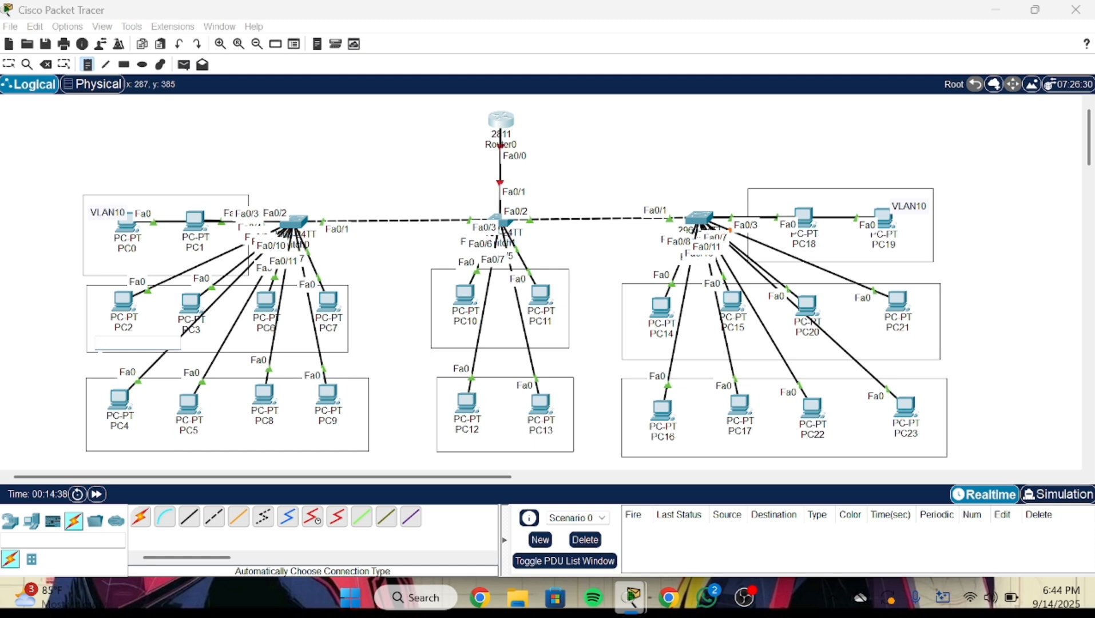
text(VLAN20)
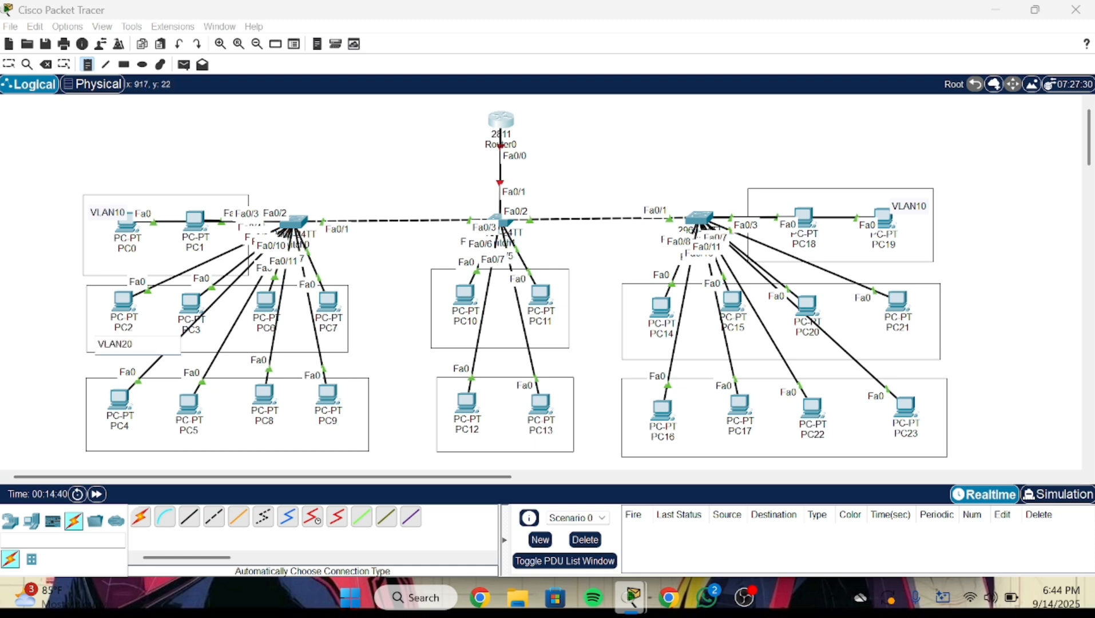
click(862, 348)
text(VLAN20)
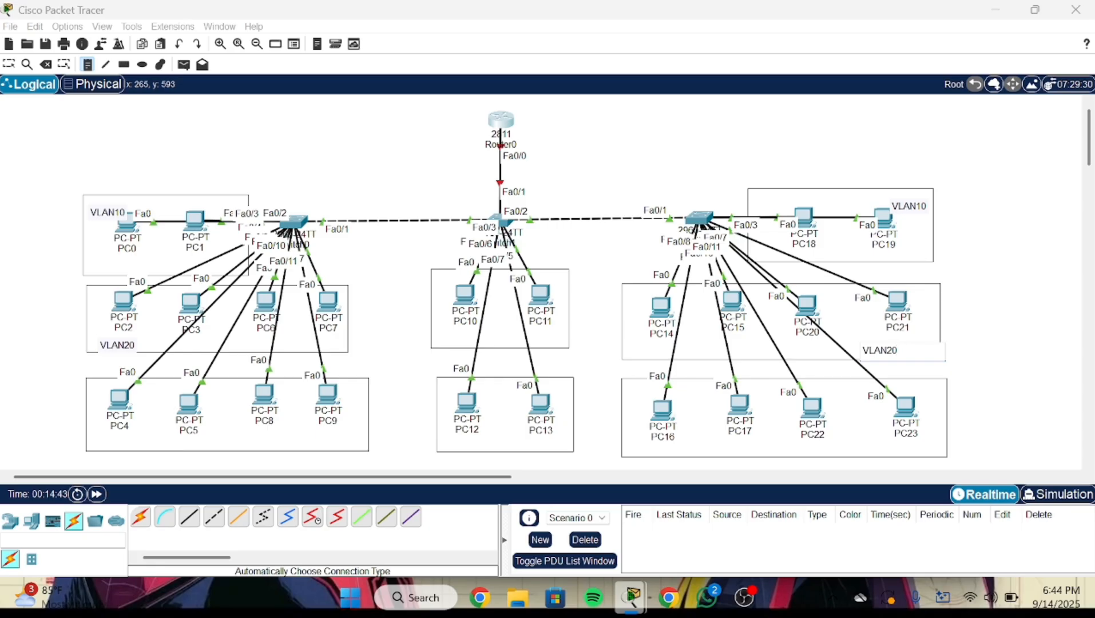
- Add a VLAN30 text note to the PC4, PC5, PC8 and PC9 rectangle and another to the PC16, PC17, PC22 and PC23 rectangle
click(128, 442)
text(VLAN30)
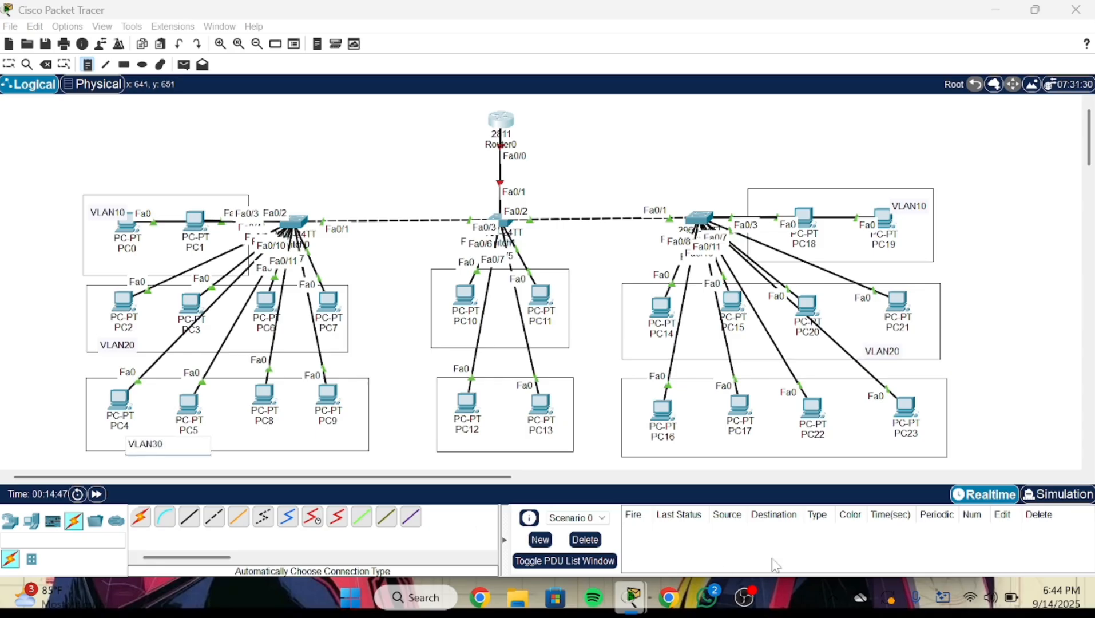
click(839, 445)
text(VLAN30)
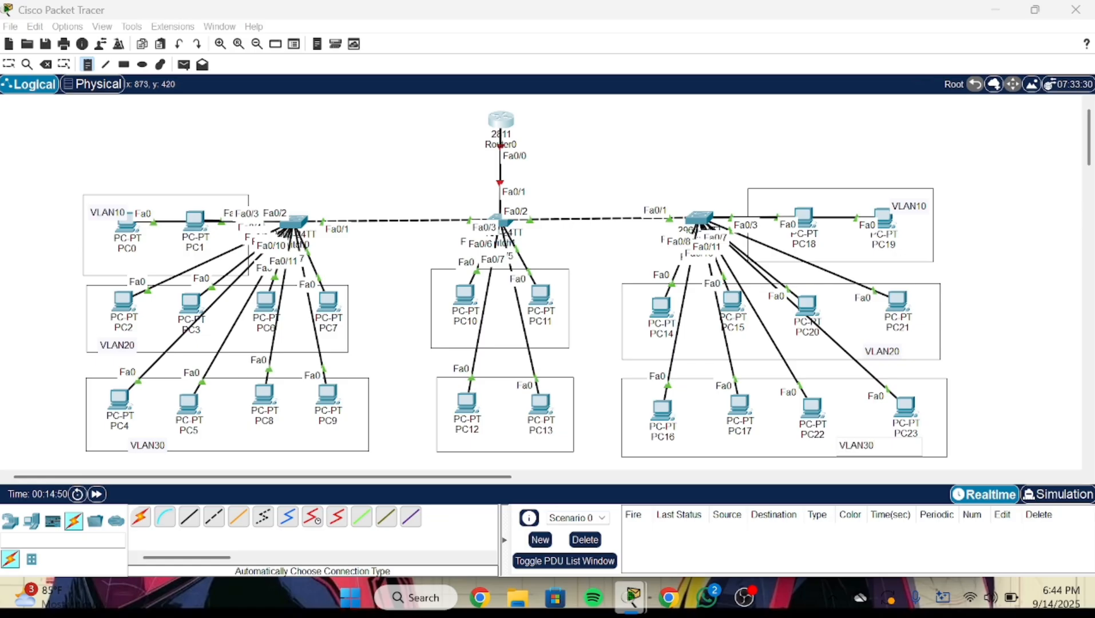
- Add a VLAN40 text note to the PC10–PC11 rectangle and a VLAN50 note to the PC12–PC13 rectangle
click(489, 338)
text(VLAN40)
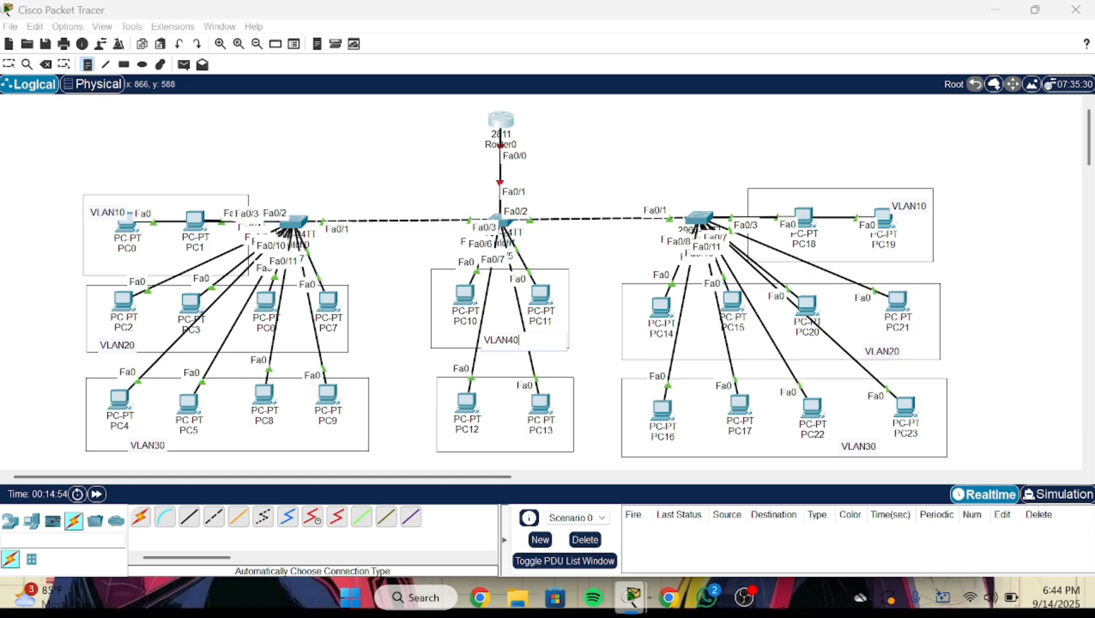
click(485, 447)
text(VLAN)
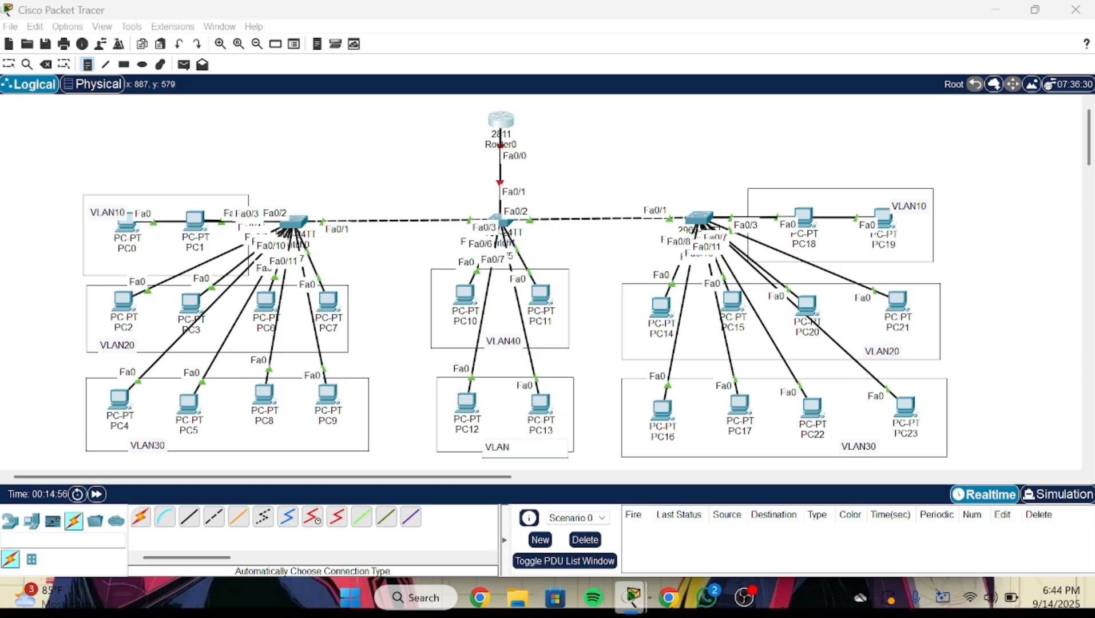
text(50)
- Reposition the VLAN10, VLAN20 and VLAN30 notes of the Switch0 groups inside their rectangles, and adjust the rectangle around PC4, PC5, PC8 and PC9
click(9, 64)
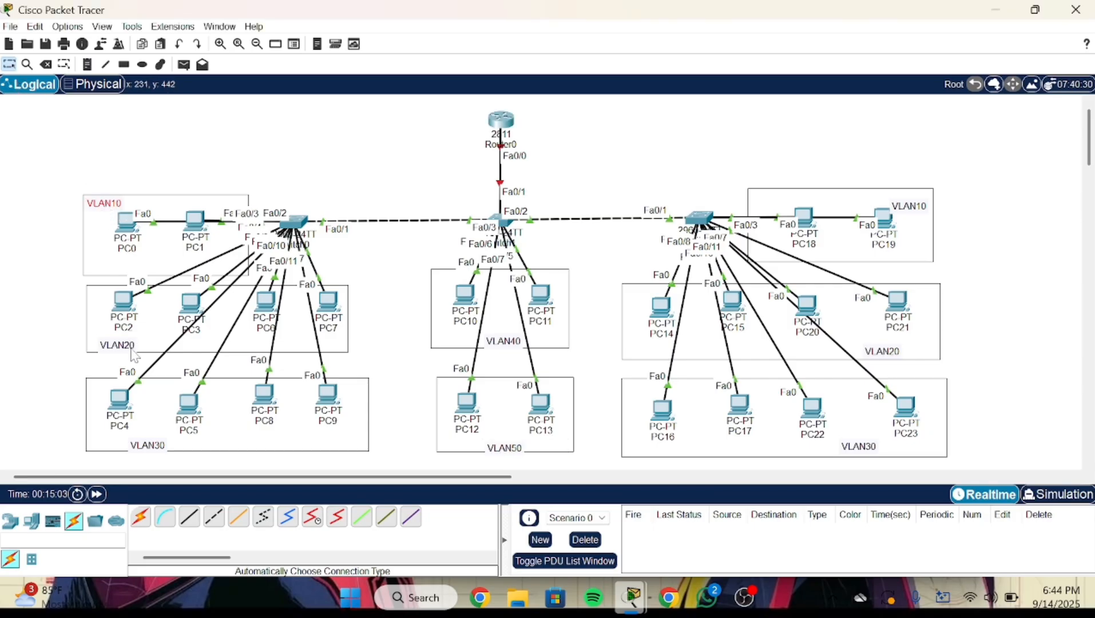
drag(146, 348, 148, 345)
mouse_move(155, 457)
mouse_down()
mouse_move(156, 437)
mouse_move(143, 449)
mouse_move(150, 437)
mouse_up()
click(143, 460)
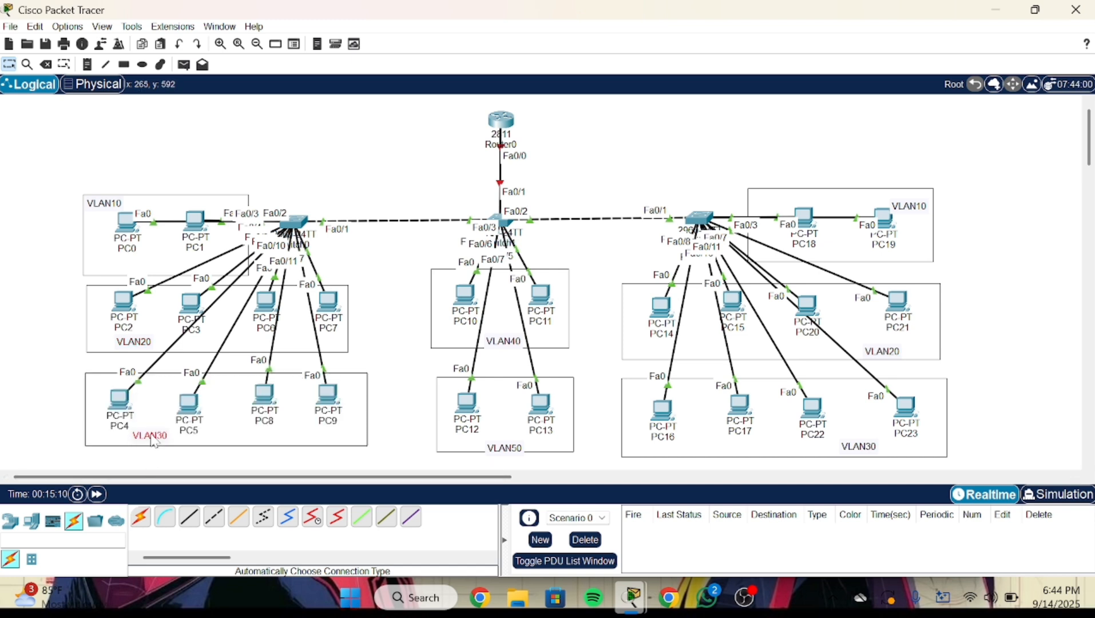
click(268, 435)
drag(268, 435, 268, 440)
- Nudge the VLAN50, VLAN40 and PC18–PC19 VLAN10 notes slightly upward within their rectangles
drag(502, 444, 504, 433)
mouse_move(500, 345)
mouse_down()
mouse_move(500, 334)
mouse_move(502, 344)
mouse_up()
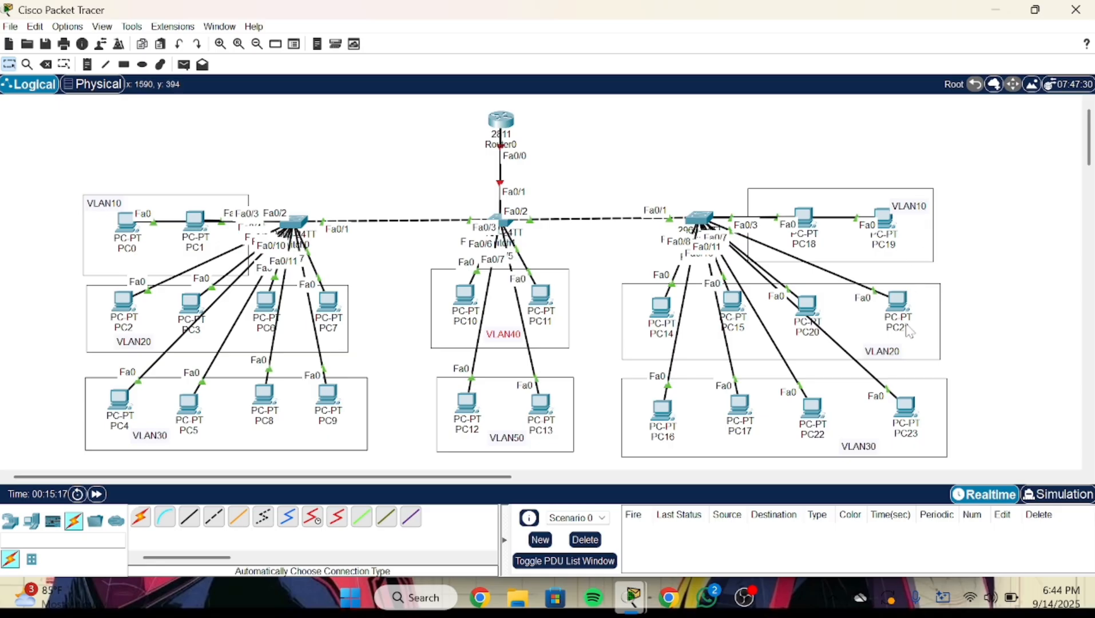
drag(916, 211, 916, 206)
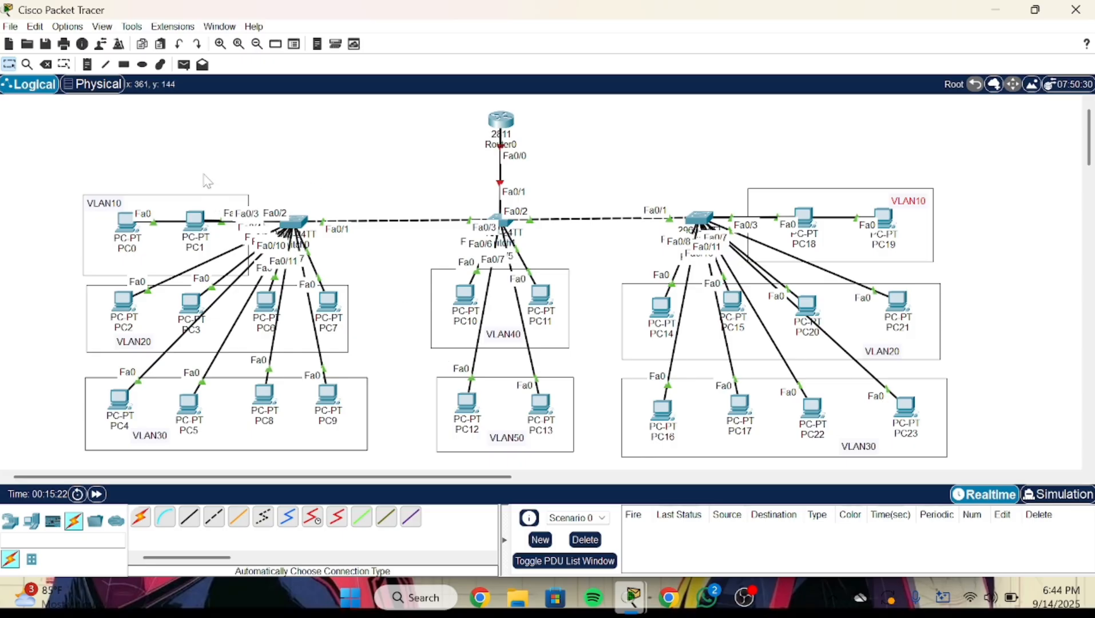
- Place a text note beside Router0 and enter "VLAN10 : 10.10.10.0/24" as its first line
click(89, 65)
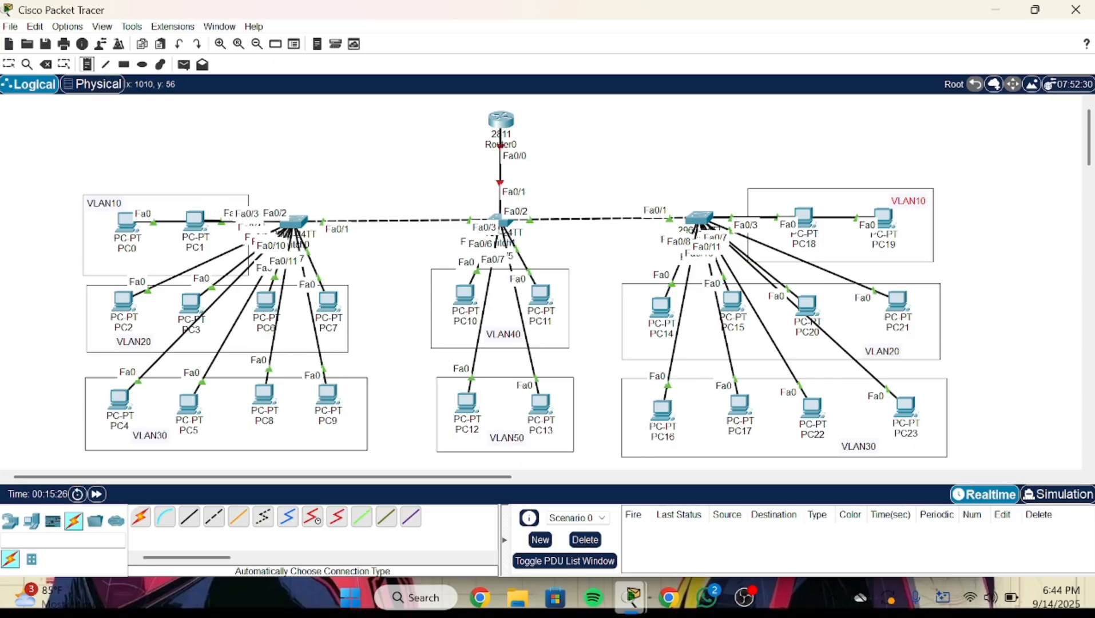
click(576, 127)
text(vlan10)
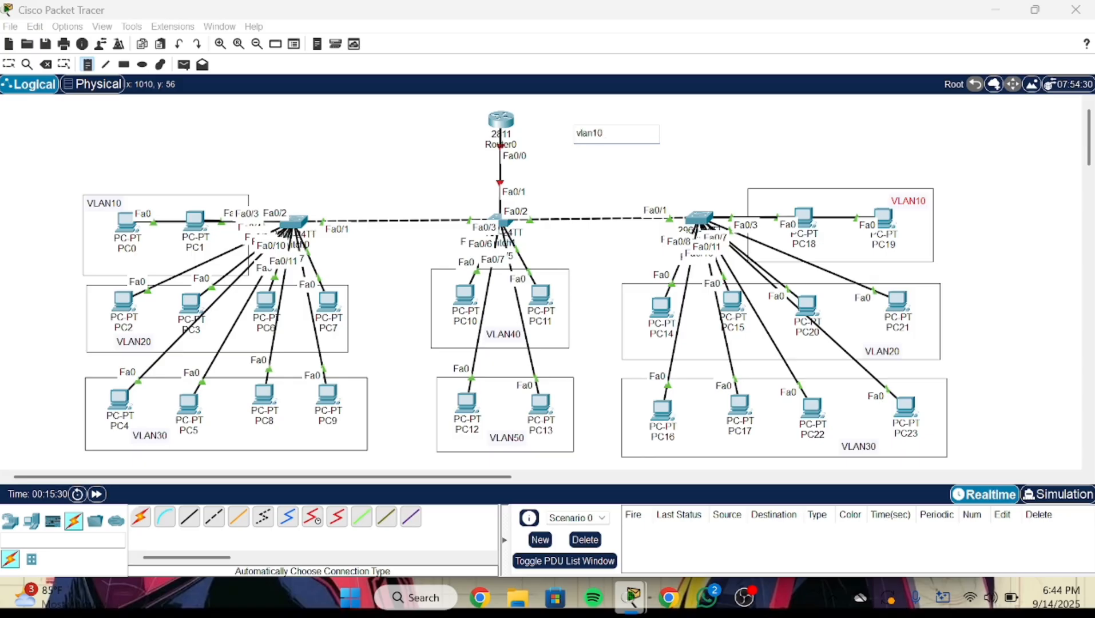
key(BackSpace)
key(BackSpace)
key(BackSpace)
key(BackSpace)
key(BackSpace)
key(BackSpace)
text(VLAN)
key(BackSpace)
text(10.10.1)
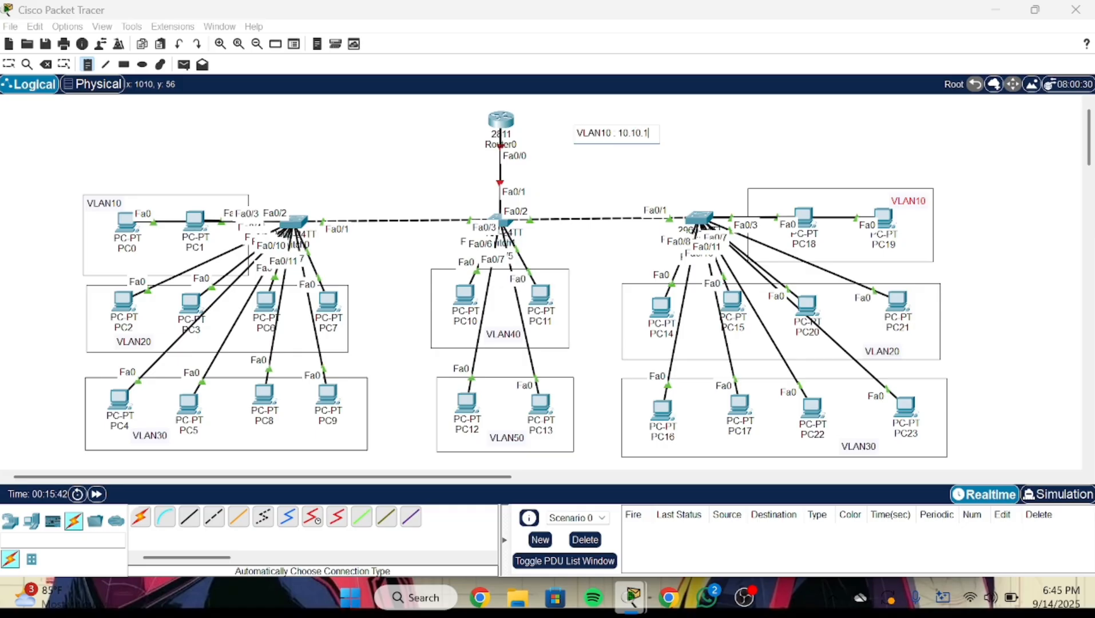
text(0.0/)
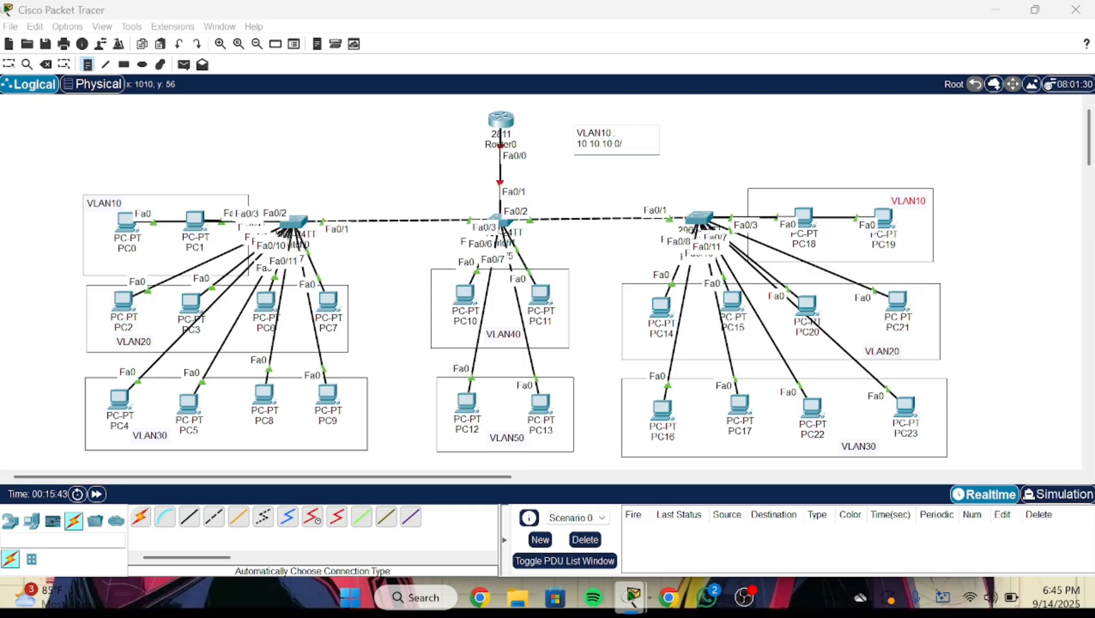
text(24)
key(Return)
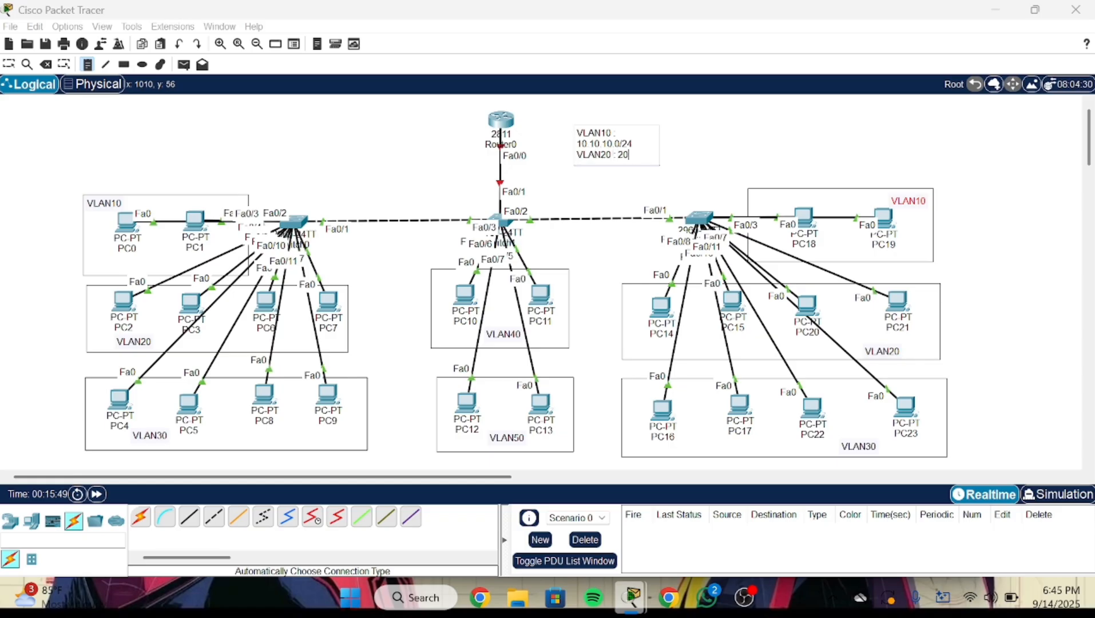
- Add the lines "VLAN20 : 20.20.20.0/24" and "VLAN30 : 30.30.30.0/24" to the addressing note
text(VLAN20 : 20.20.20.0/2)
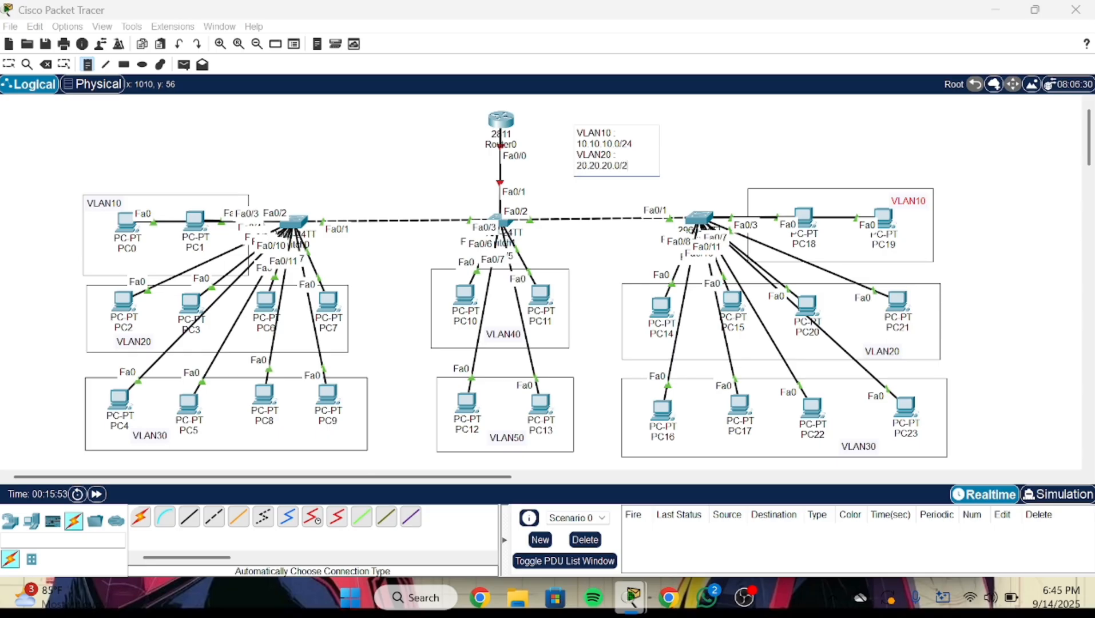
text(4)
key(Return)
text(VLAN30 : 30.3)
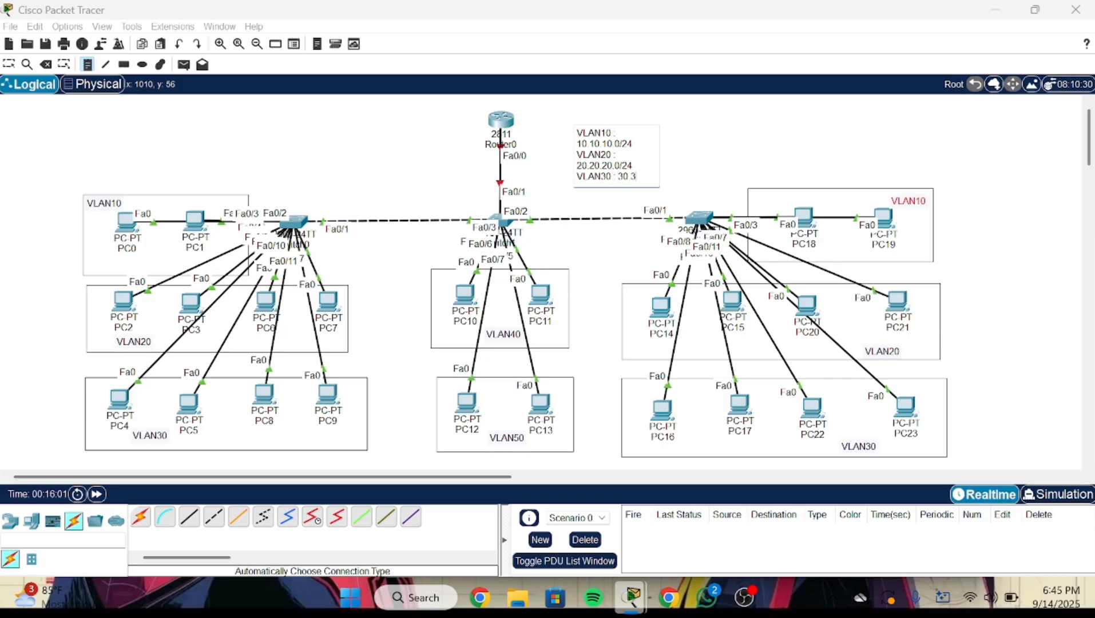
text(0.30.0)
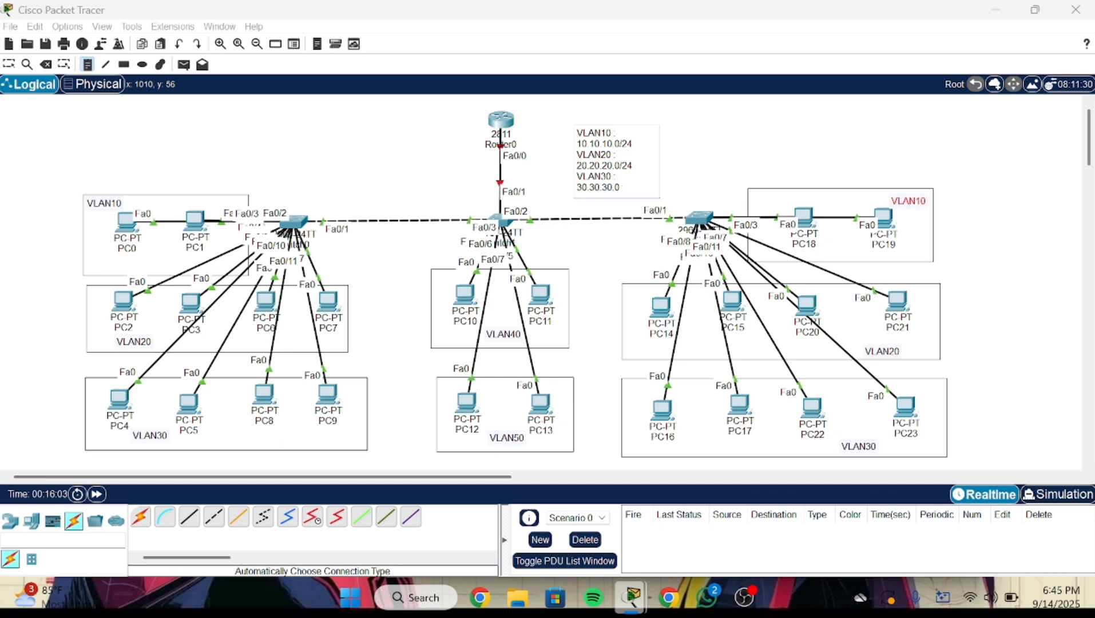
text(/24)
key(Return)
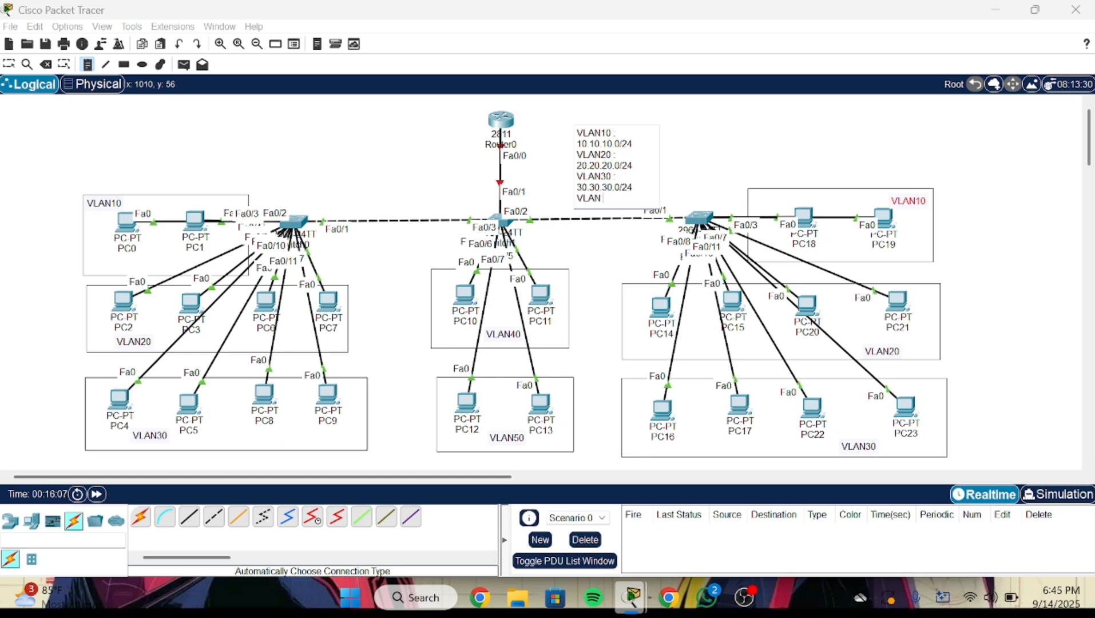
- Add "VLAN40 : 40.40.40.0/24" and "VLAN50 :50.50.50.0/24" to the addressing note and finish the text entry
text(VLAN40)
text( : 40.40.40.0)
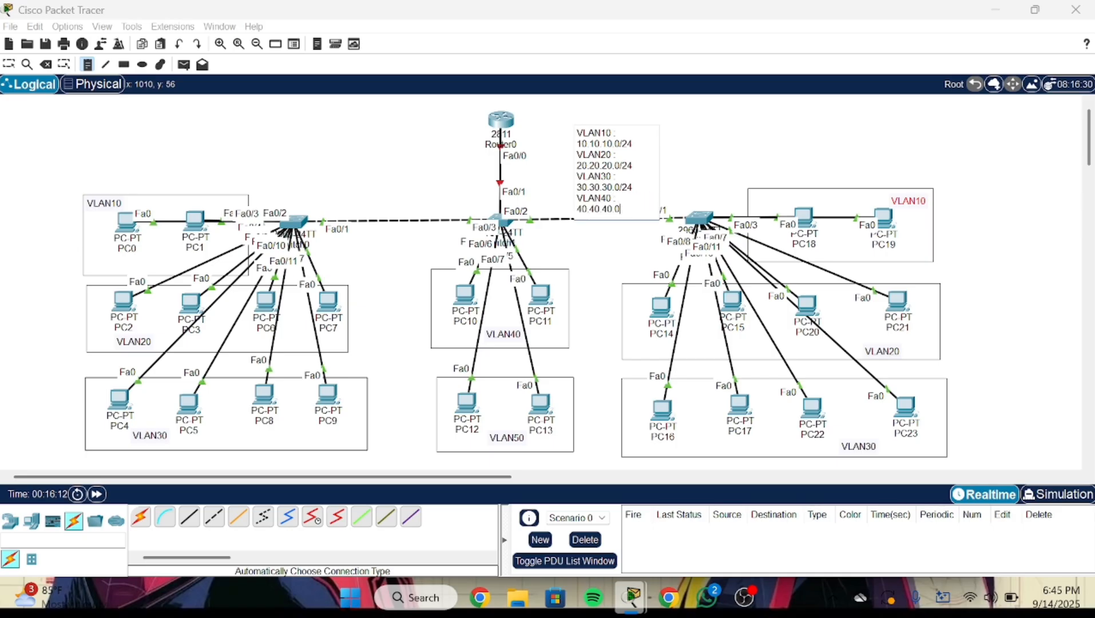
text(/24)
key(Return)
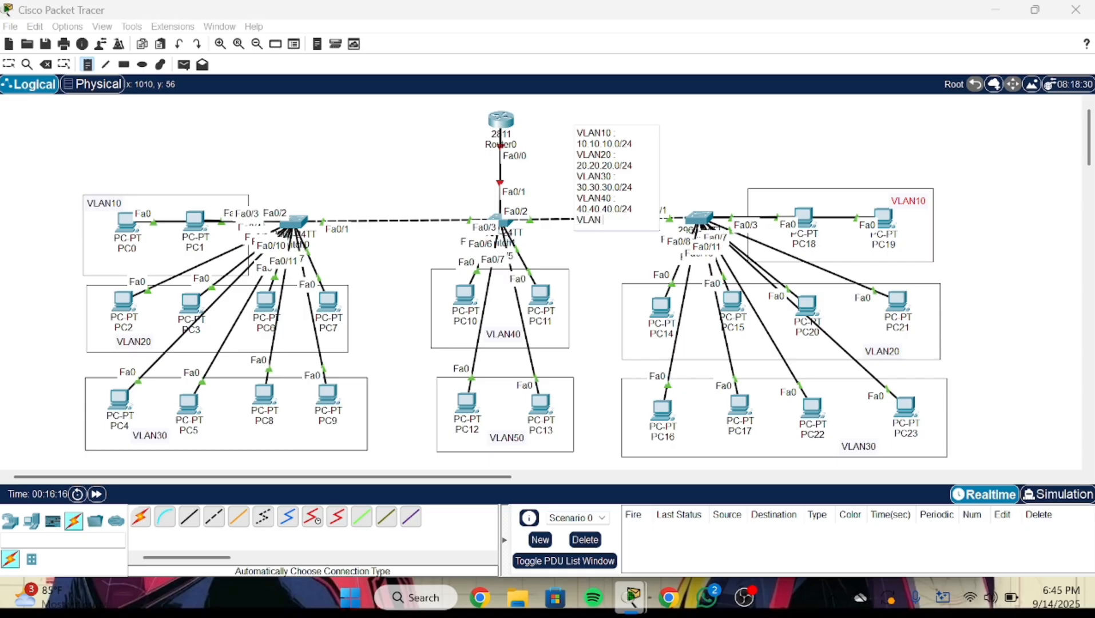
text(VLAN50)
text( : 50.)
text(50.5)
text(0.0/24)
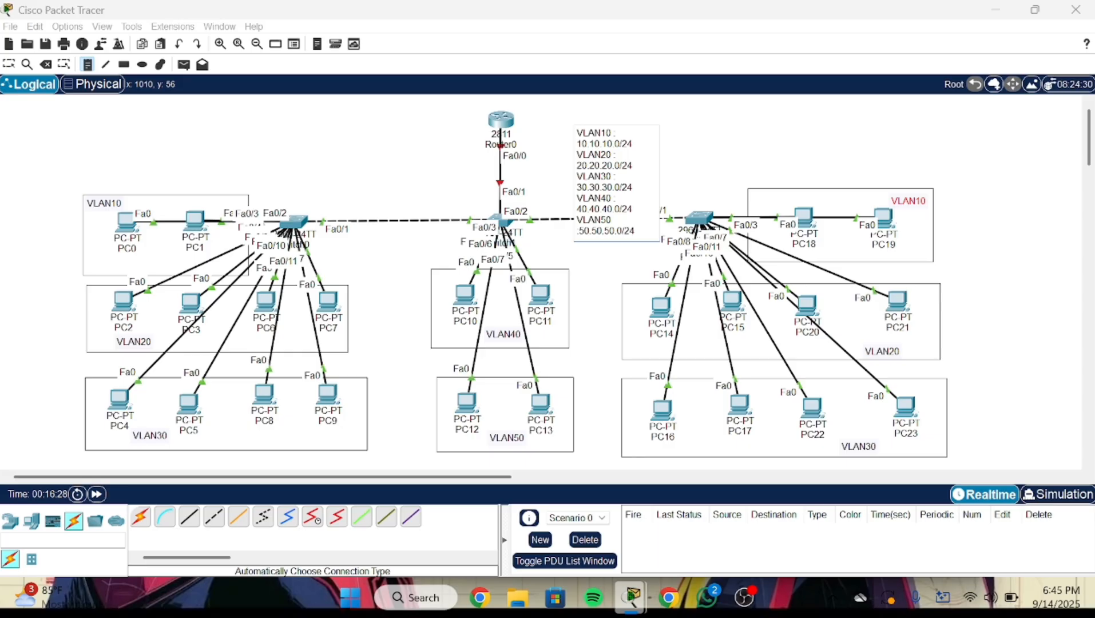
key(Escape)
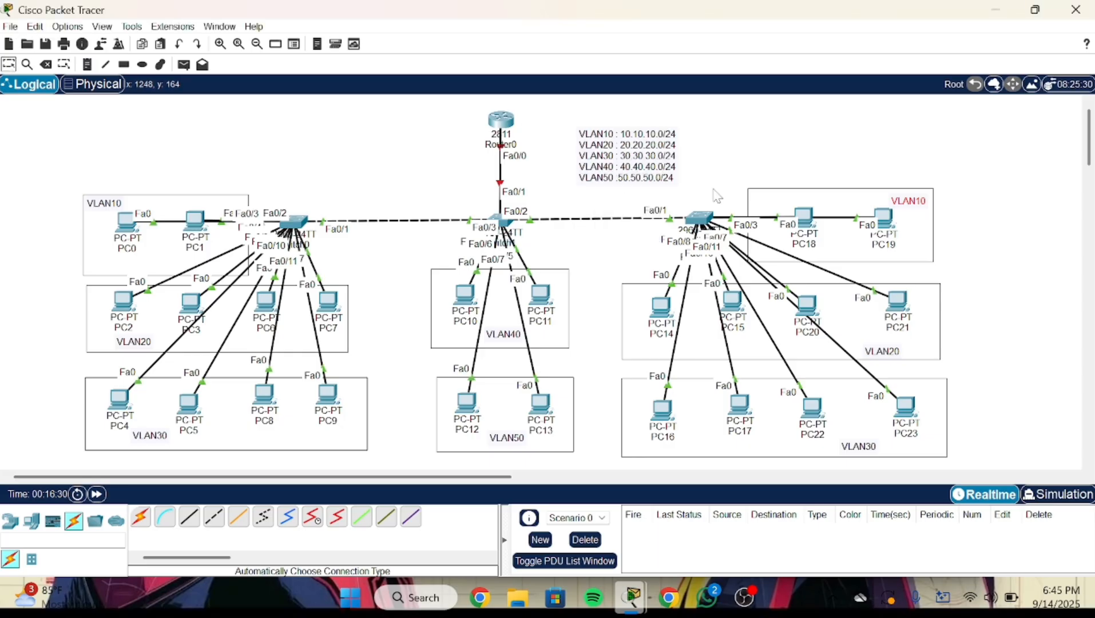
- Insert the missing space after the colon in the note's VLAN50 line and move the note slightly up and to the right
double_click(618, 174)
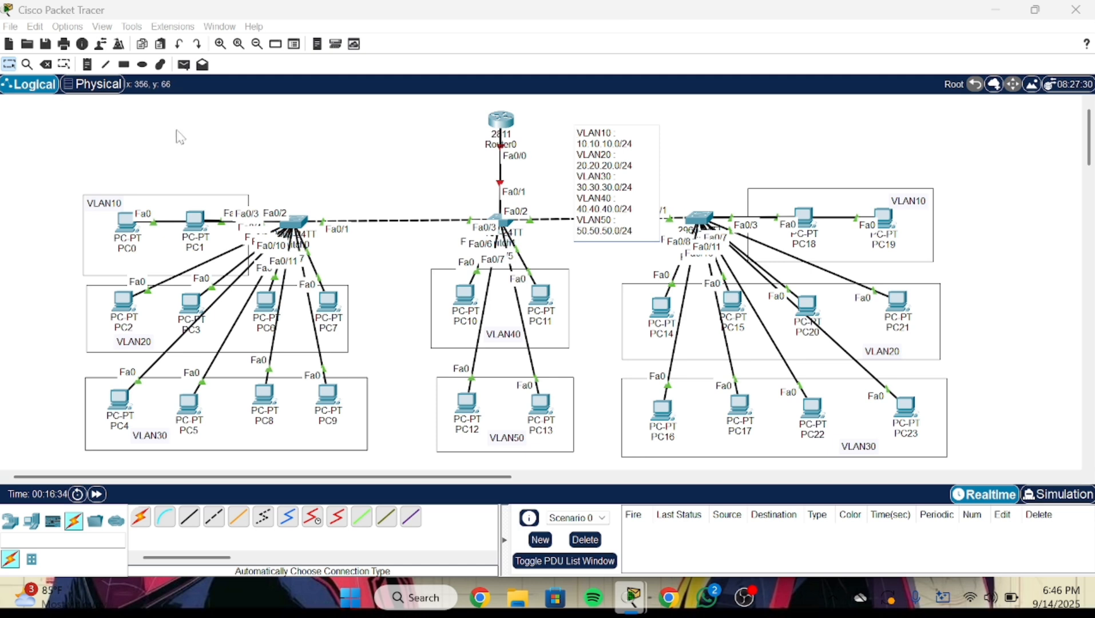
click(526, 180)
drag(640, 180, 646, 167)
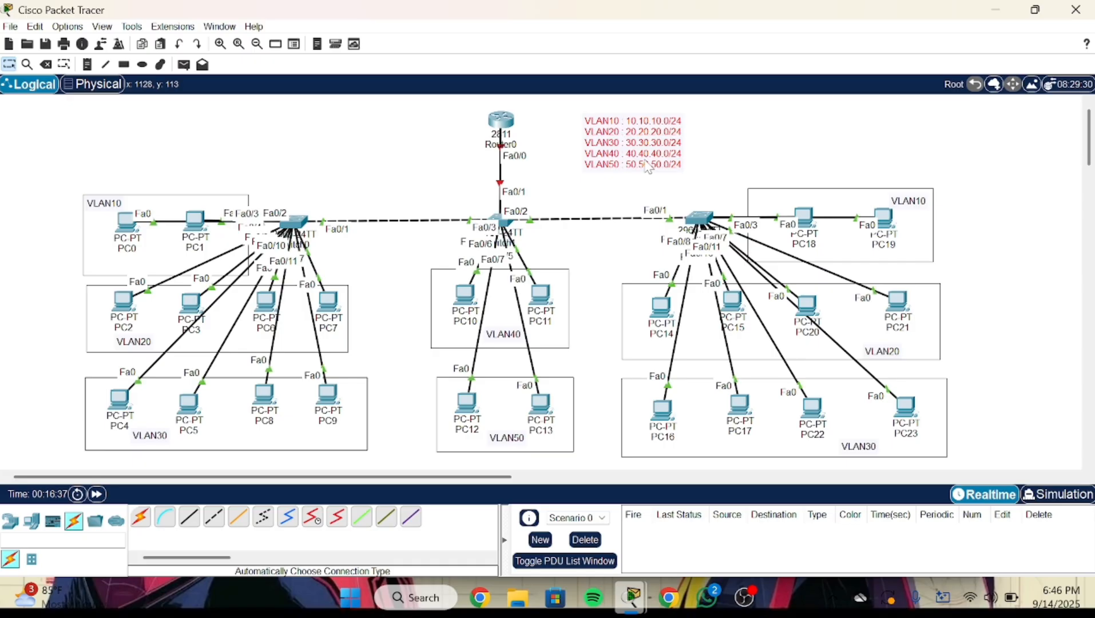
- Move the red VLAN subnet address note slightly farther from the router, toward the VLAN10 area on the far side
drag(637, 168, 674, 156)
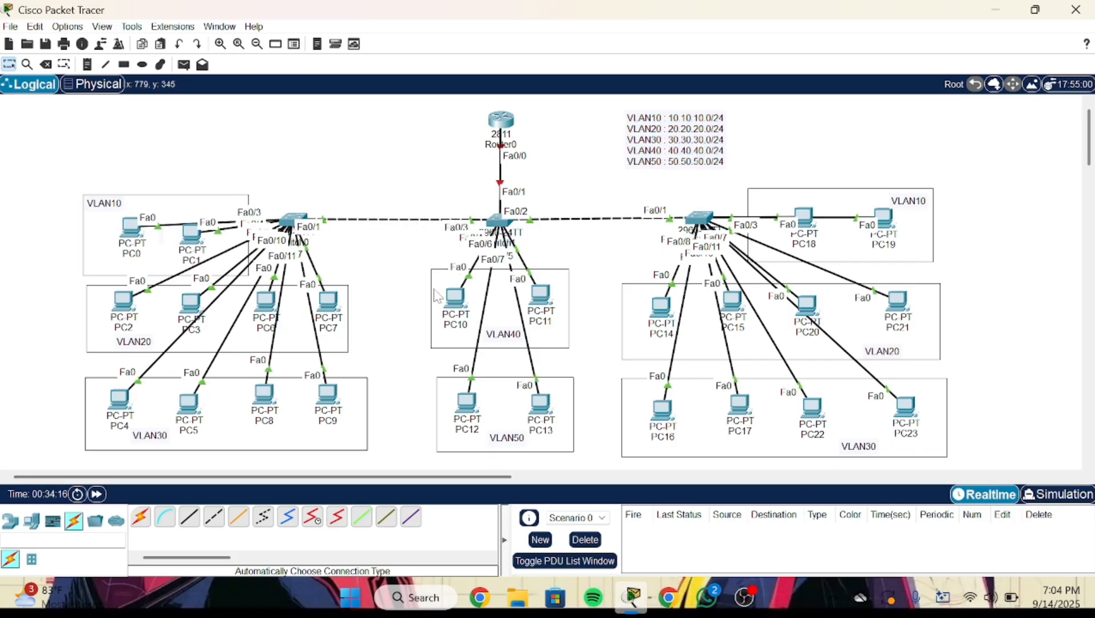
- Open the command line of Switch0, the switch serving PC0 to PC9, and enter global configuration mode
click(294, 220)
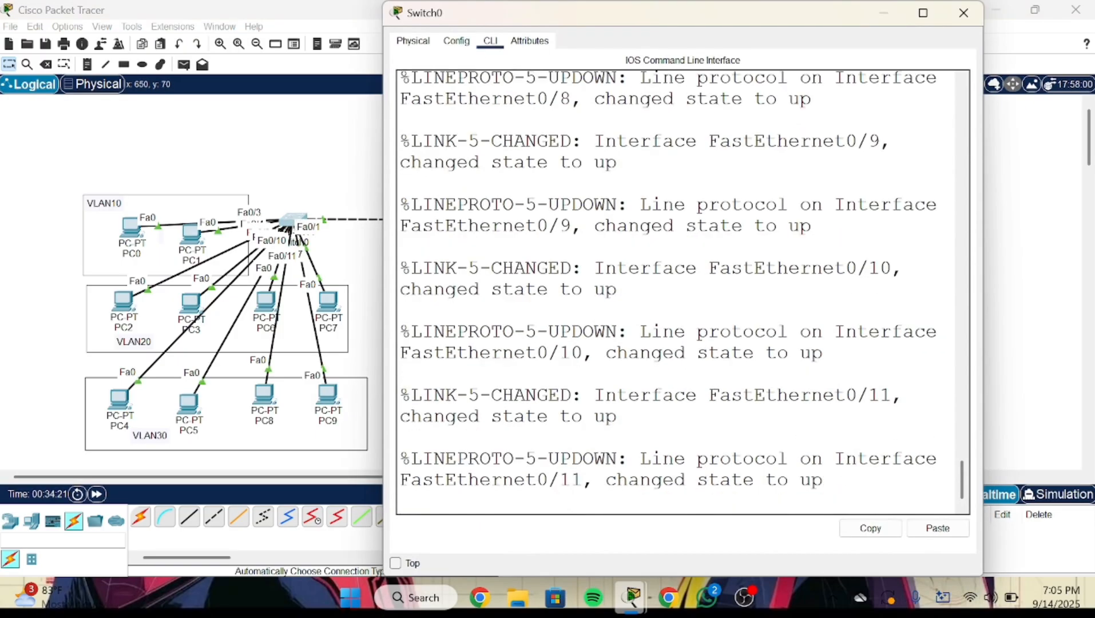
key(Return)
text(ee)
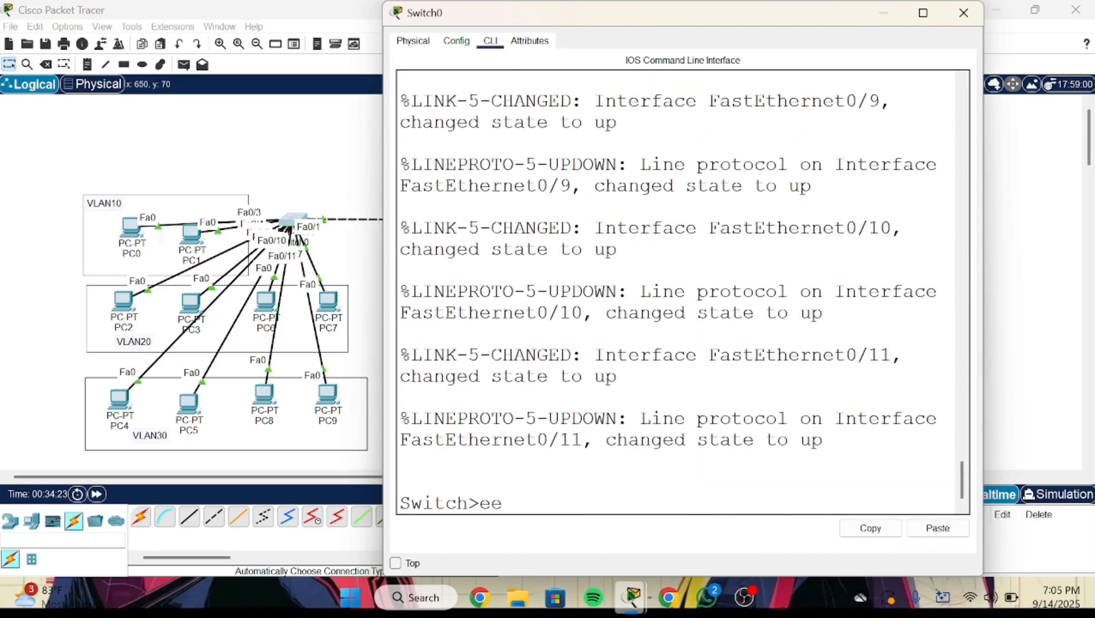
key(BackSpace)
text(n)
key(Return)
text(ch#c)
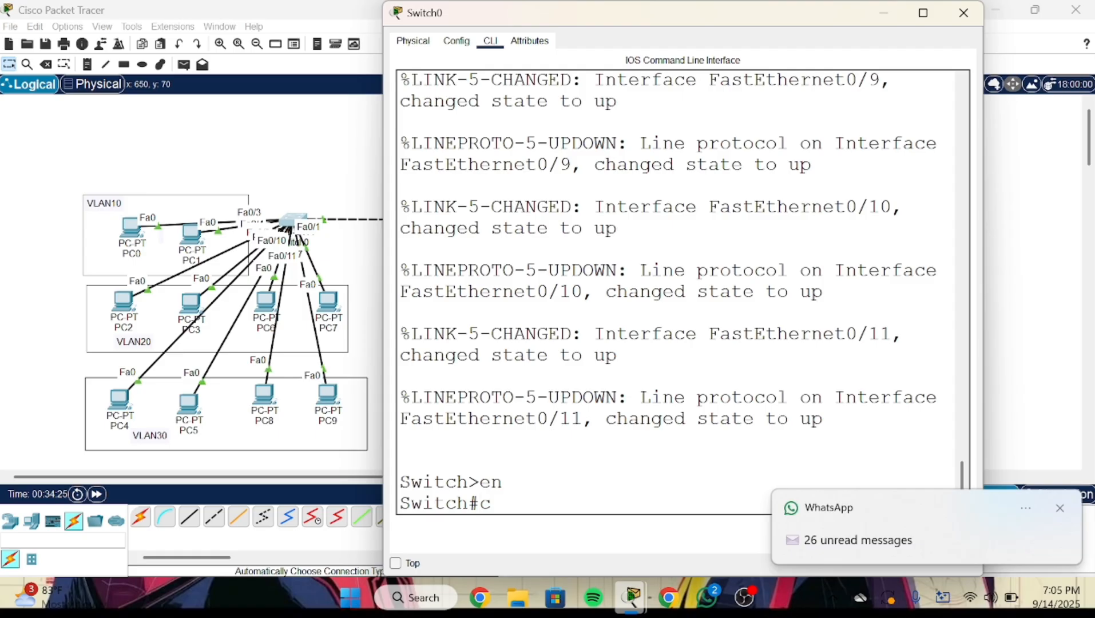
text(onf t)
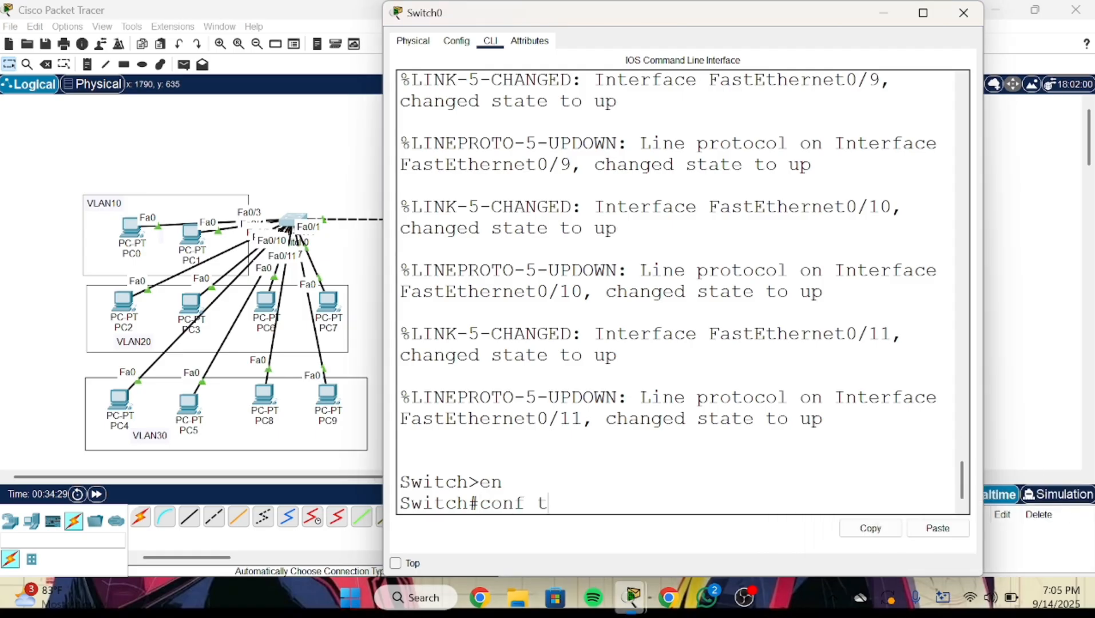
key(Return)
- Create VLANs 10, 20, 30, 40 and 50 on Switch0
text(vl)
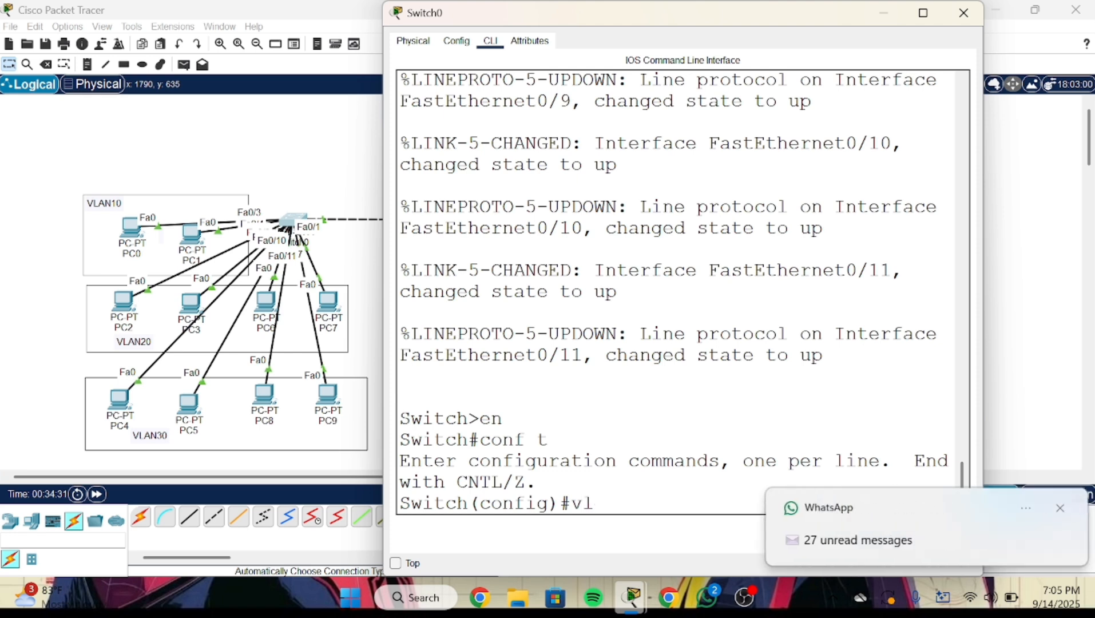
text(an 10)
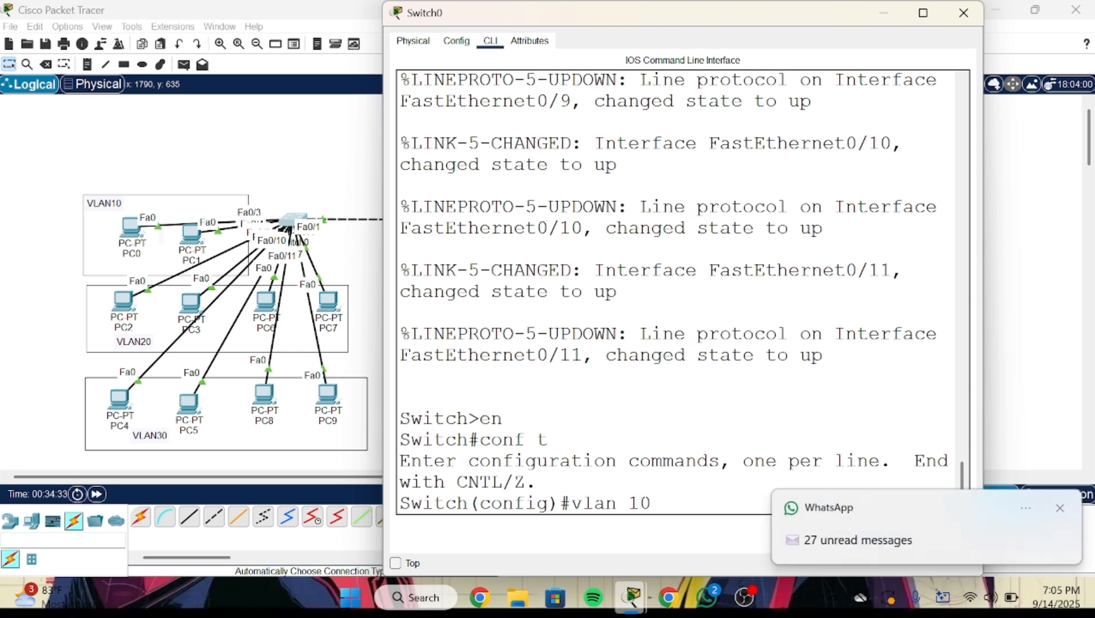
key(Return)
text(vlan 20)
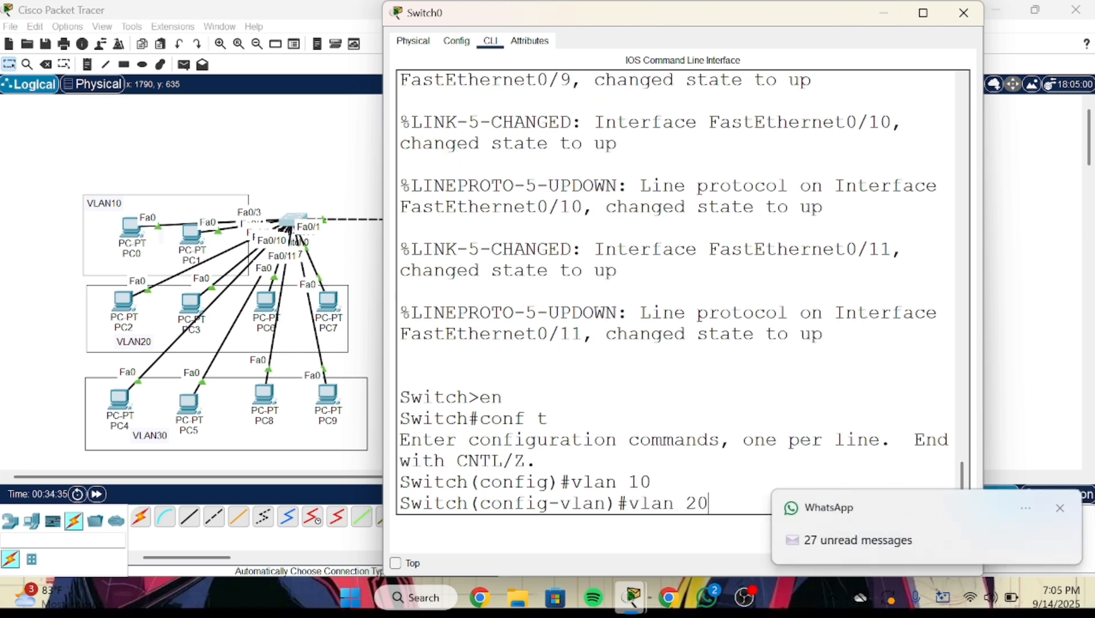
key(Return)
text(vlan 30)
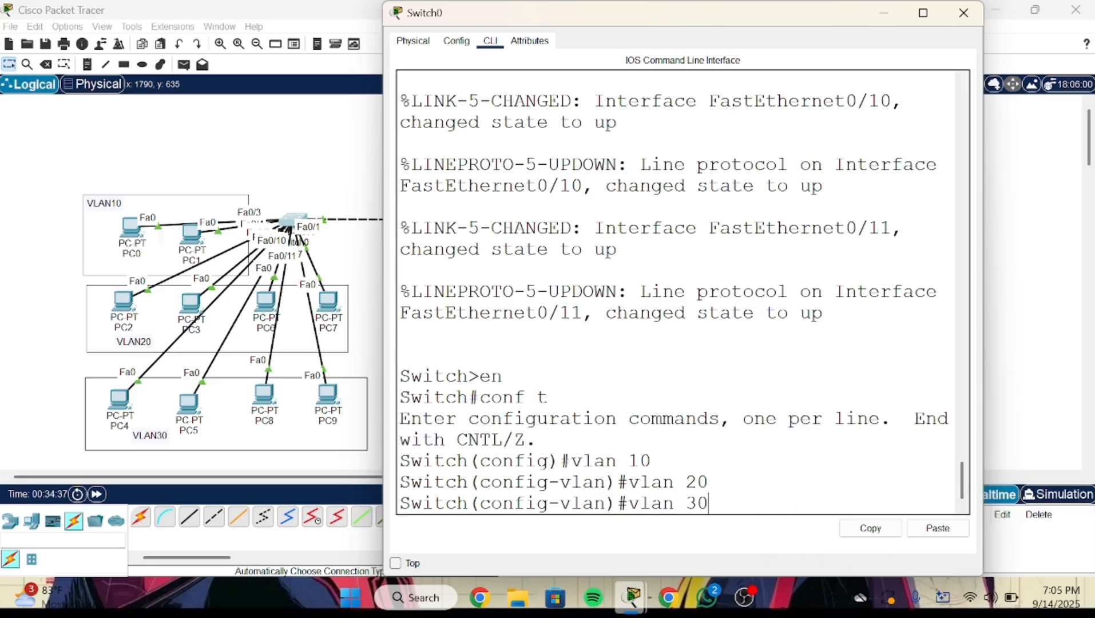
key(Return)
text(vlan)
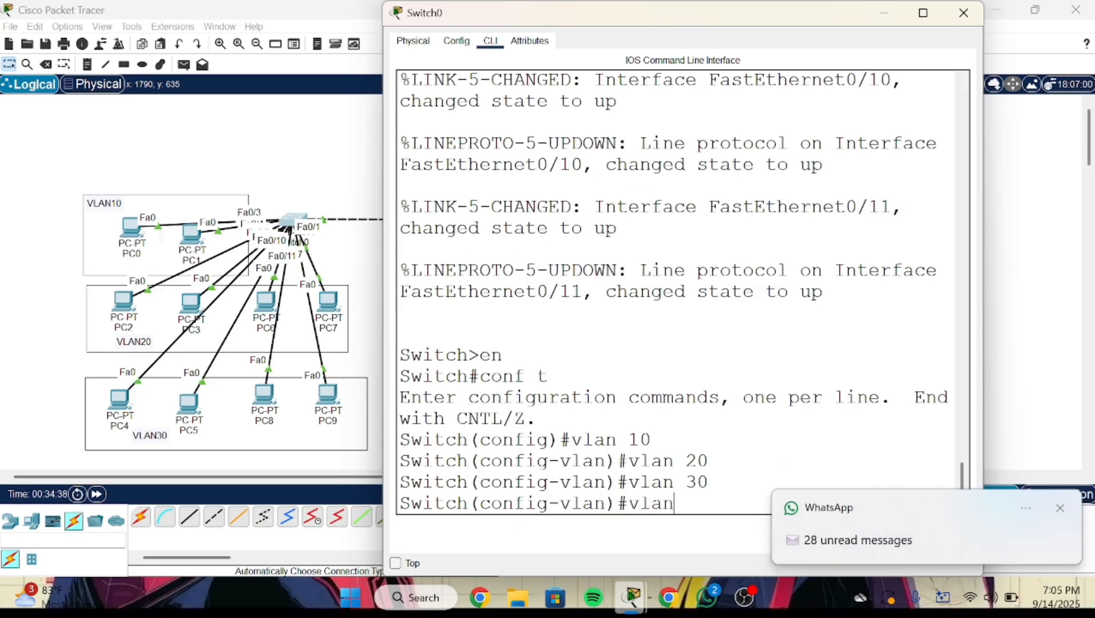
text( 40)
key(Return)
text(vlan)#vlan 50)
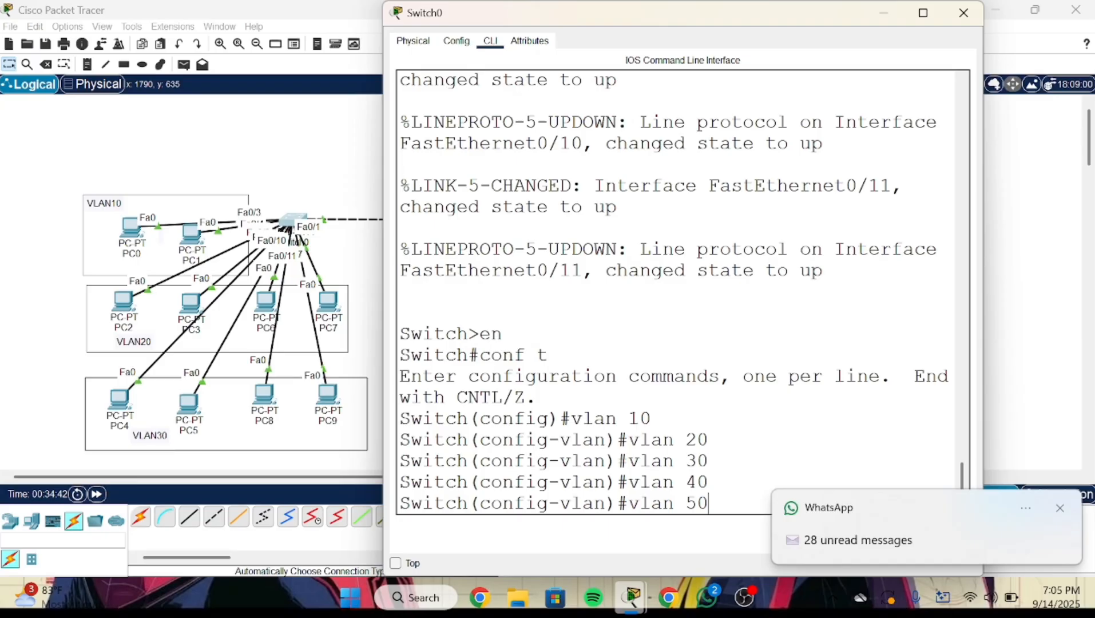
key(Return)
- Check the brief VLAN list on Switch0 with do show vlan brief and close the switch window
text(do)
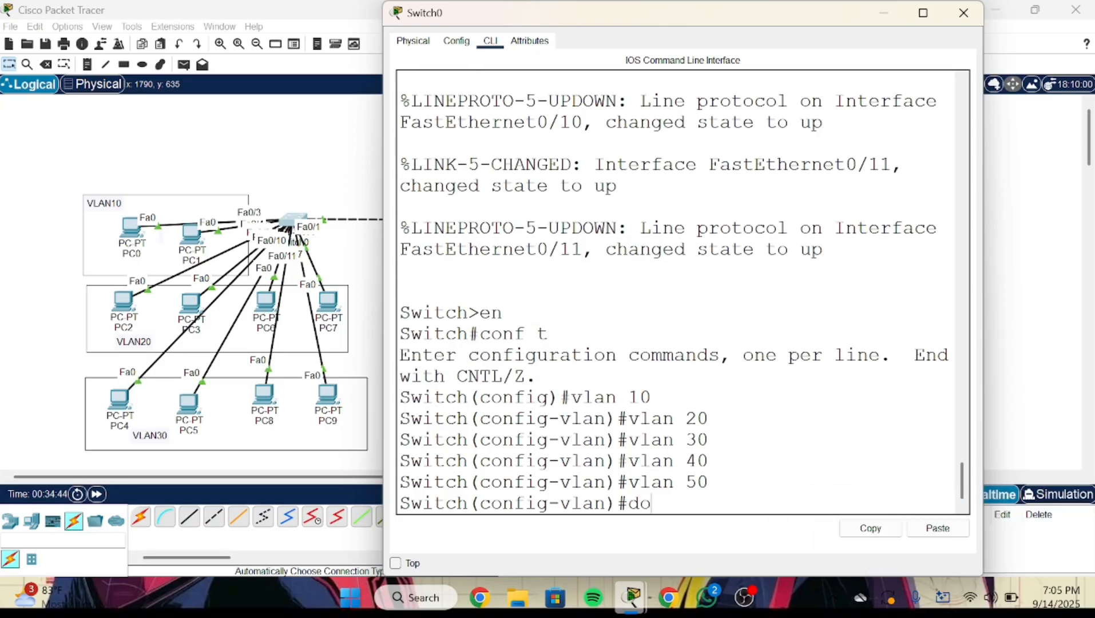
text( show vlan )
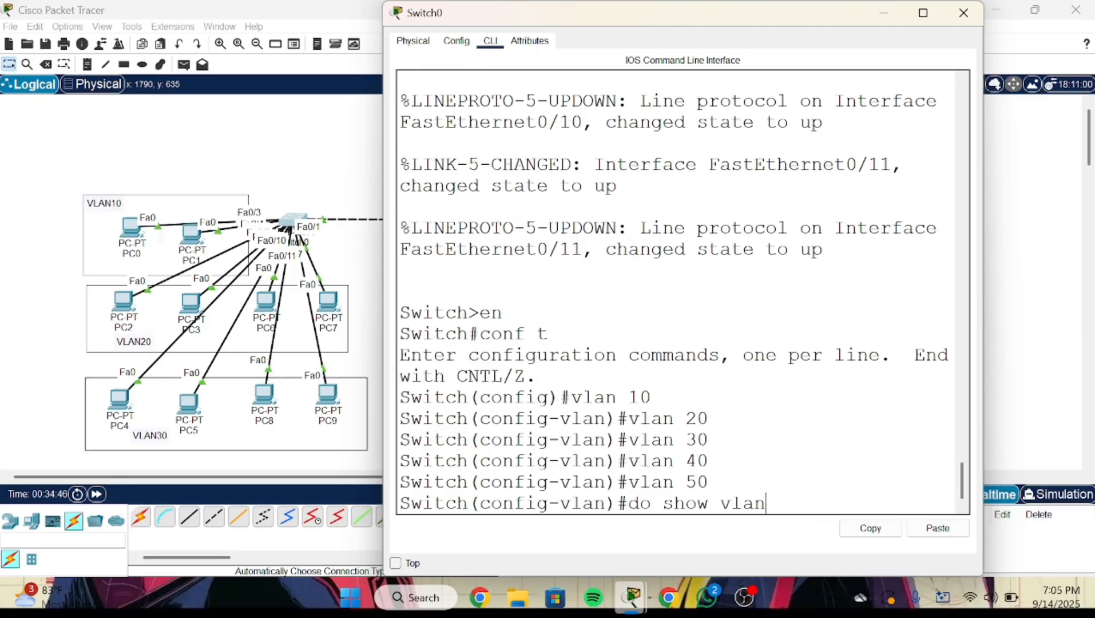
text(brief)
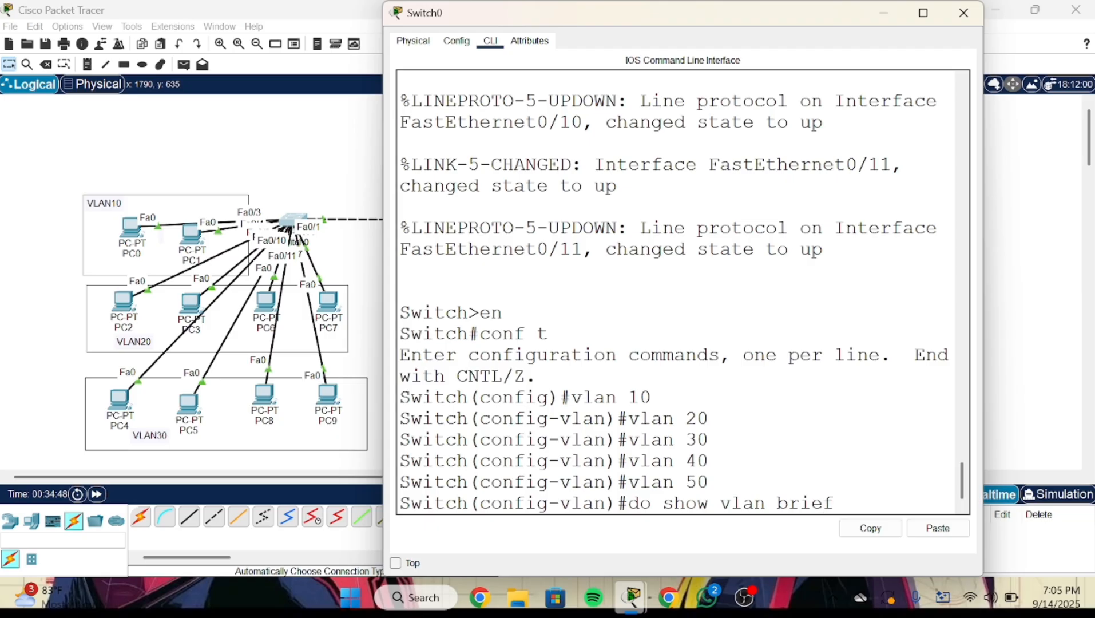
key(Return)
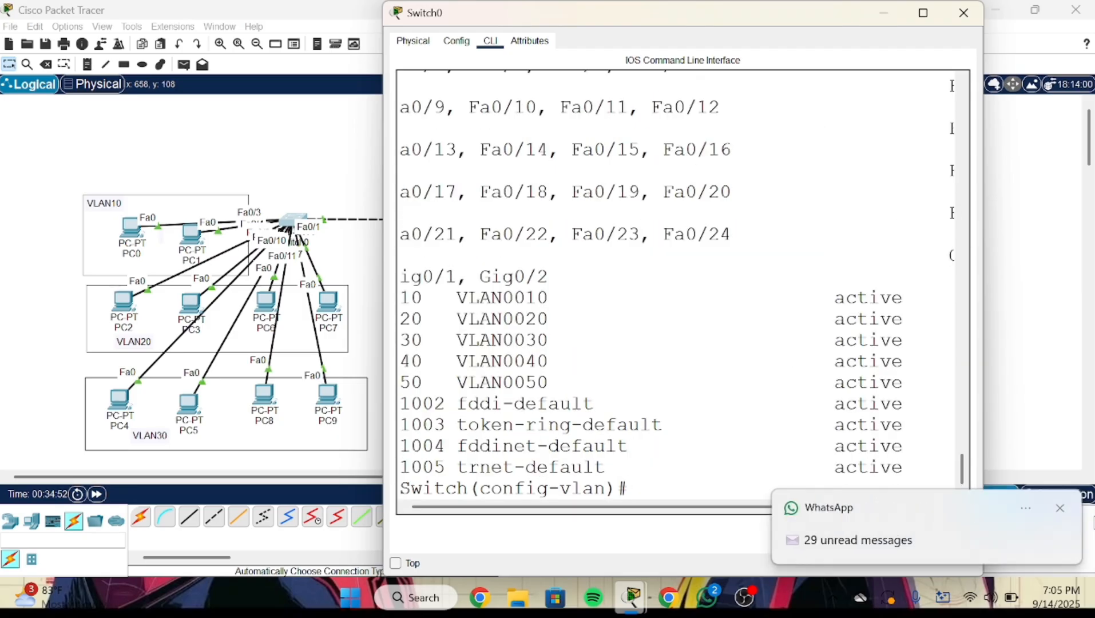
click(1060, 508)
drag(434, 298, 902, 361)
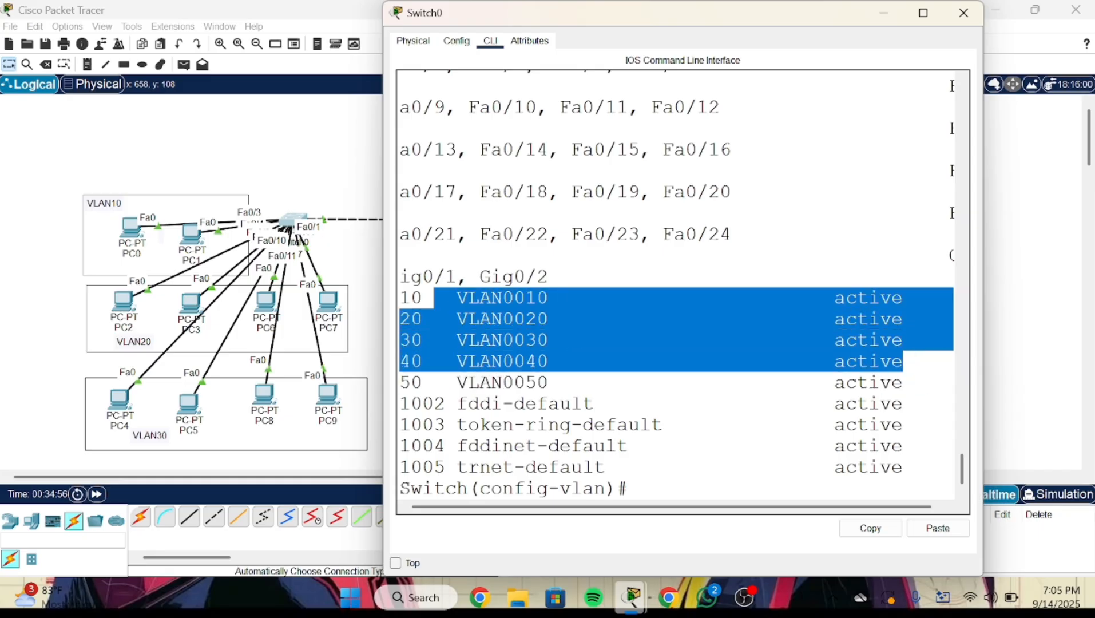
click(1058, 509)
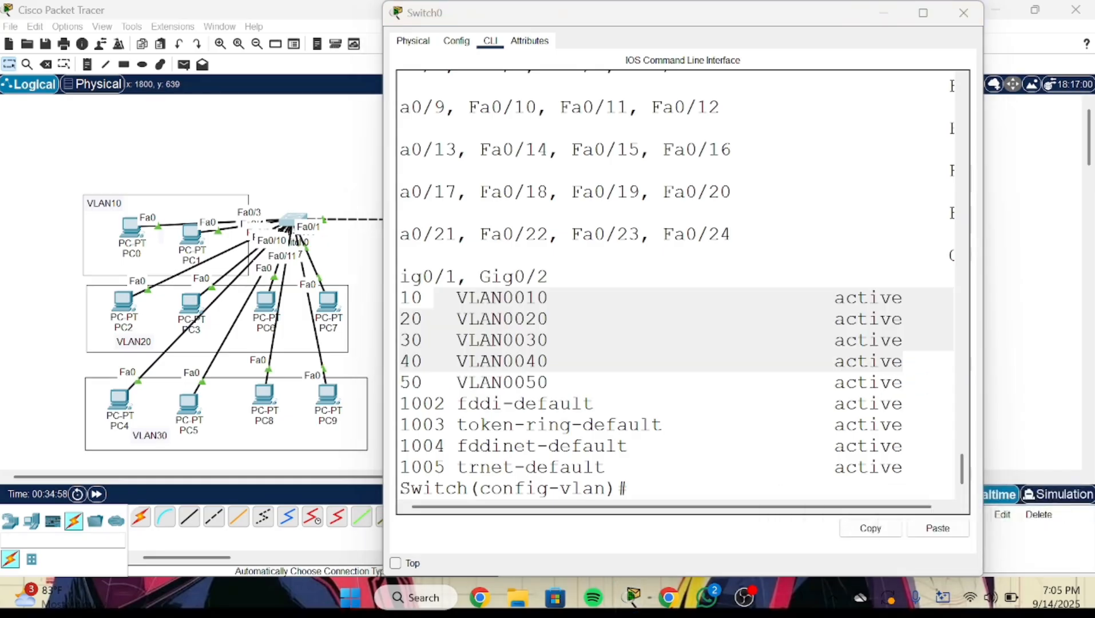
click(963, 13)
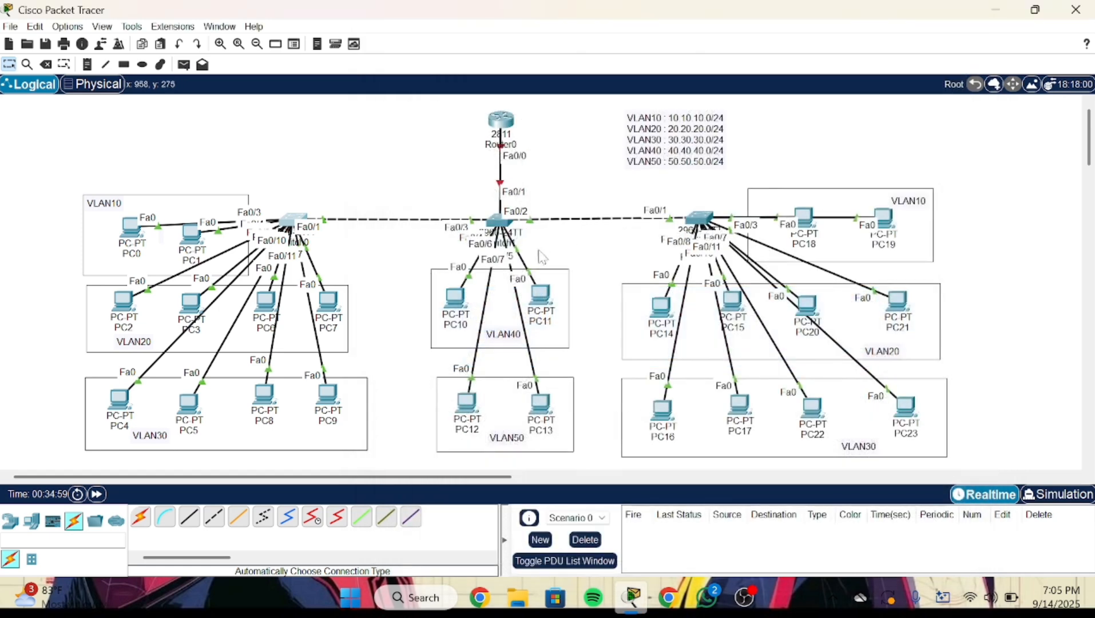
- Open the command line of Switch1, the middle switch below the router, and enter global configuration mode
click(500, 221)
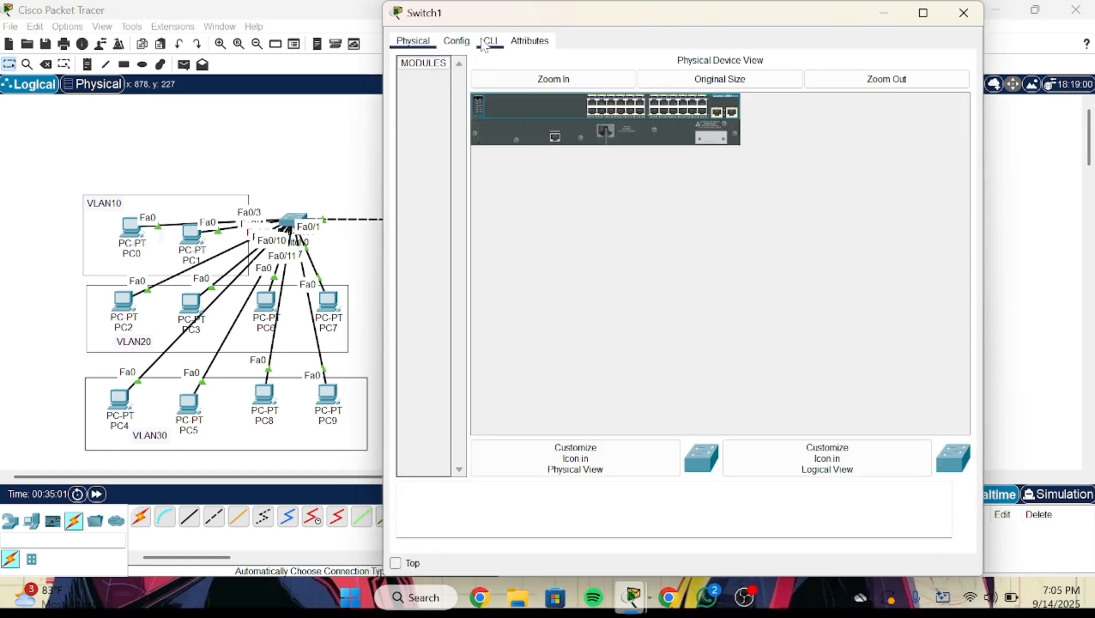
click(488, 41)
key(Return)
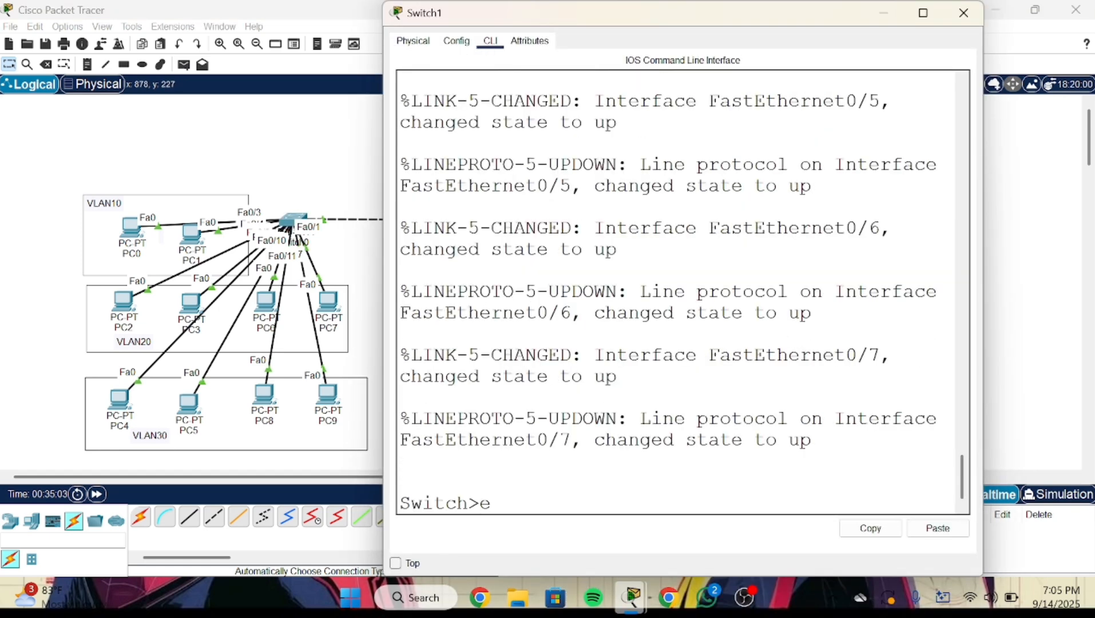
text(en)
key(Return)
text(con)
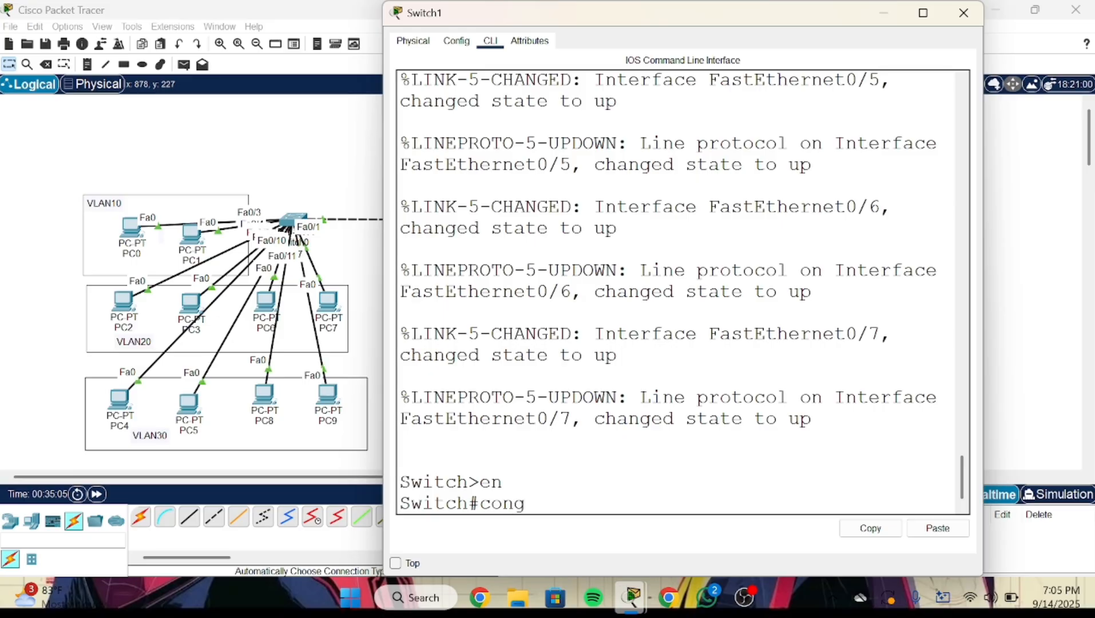
text(f t)
key(Return)
- Create VLANs 10, 20 and 30 on Switch1
text(b)
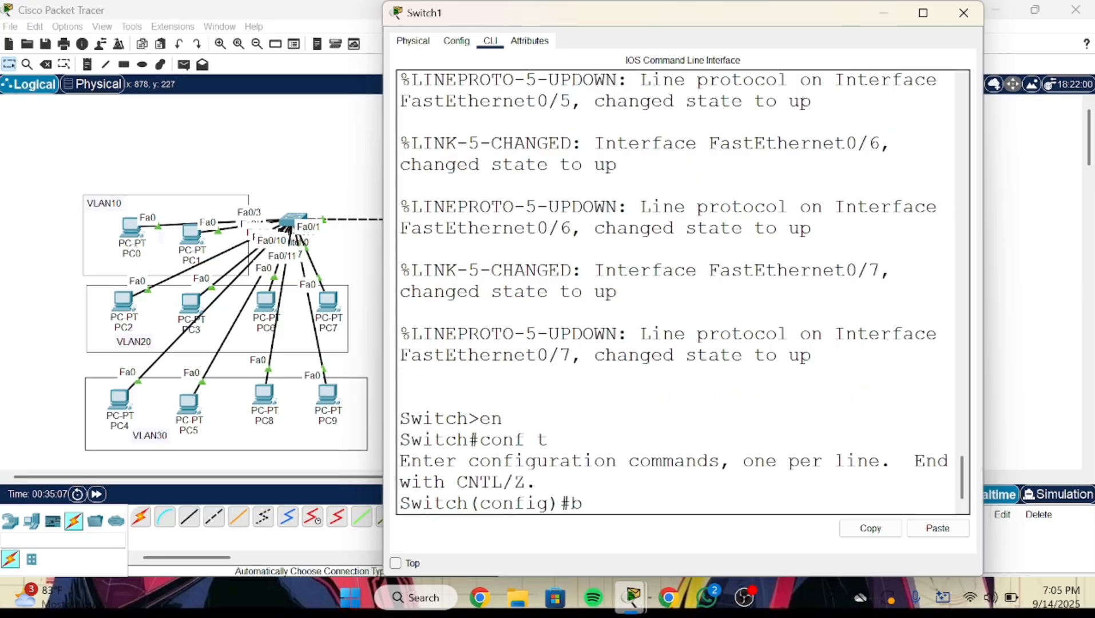
key(BackSpace)
text(vlan 10)
key(Return)
text(vlan)#v)
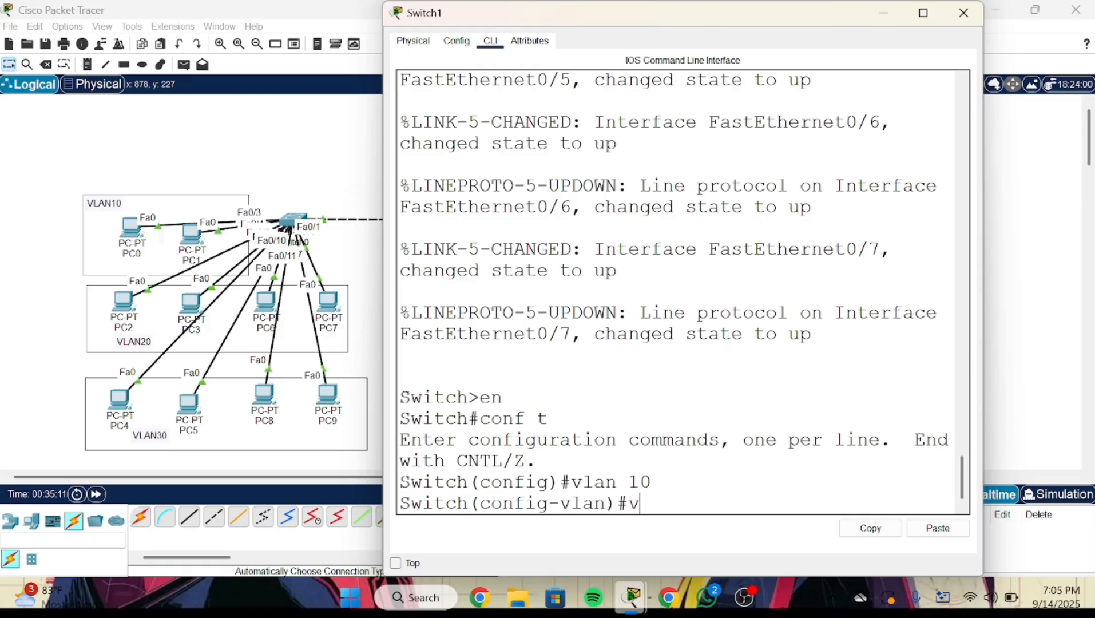
text(lan 20)
key(Return)
text(vlan)#vla)
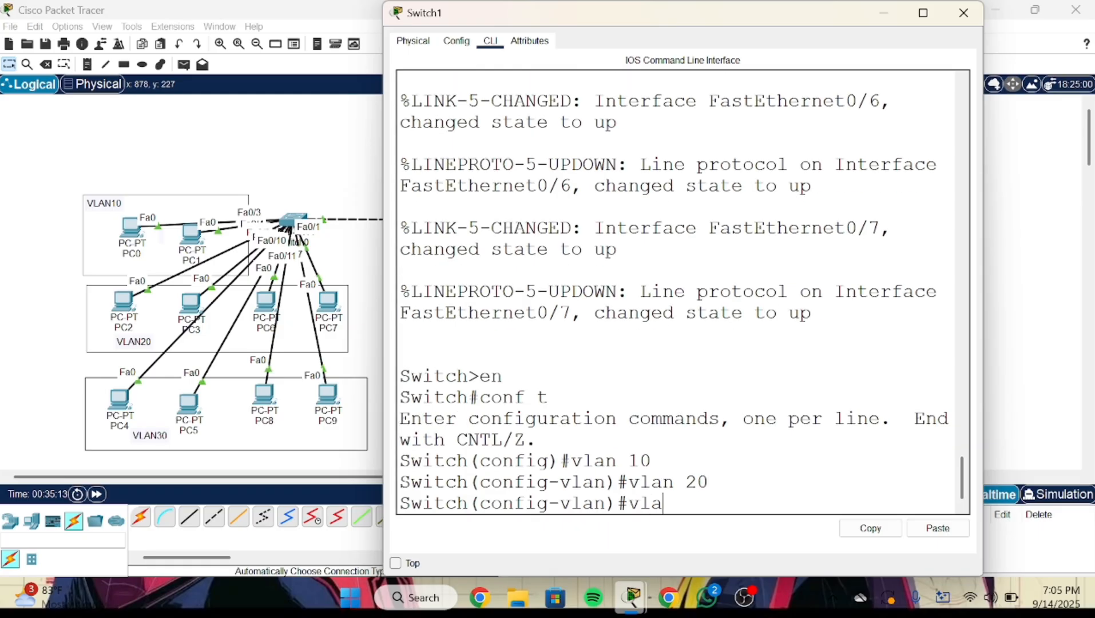
text(n 30)
key(Return)
- Create VLANs 40 and 50 on Switch1
text(vlan)
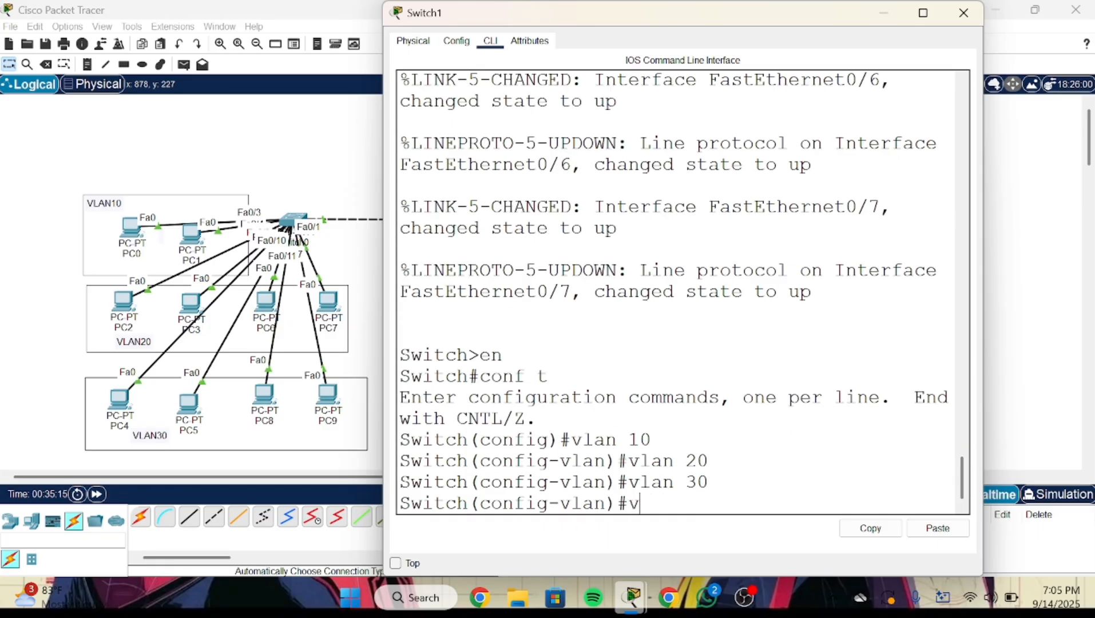
text( 2)
key(BackSpace)
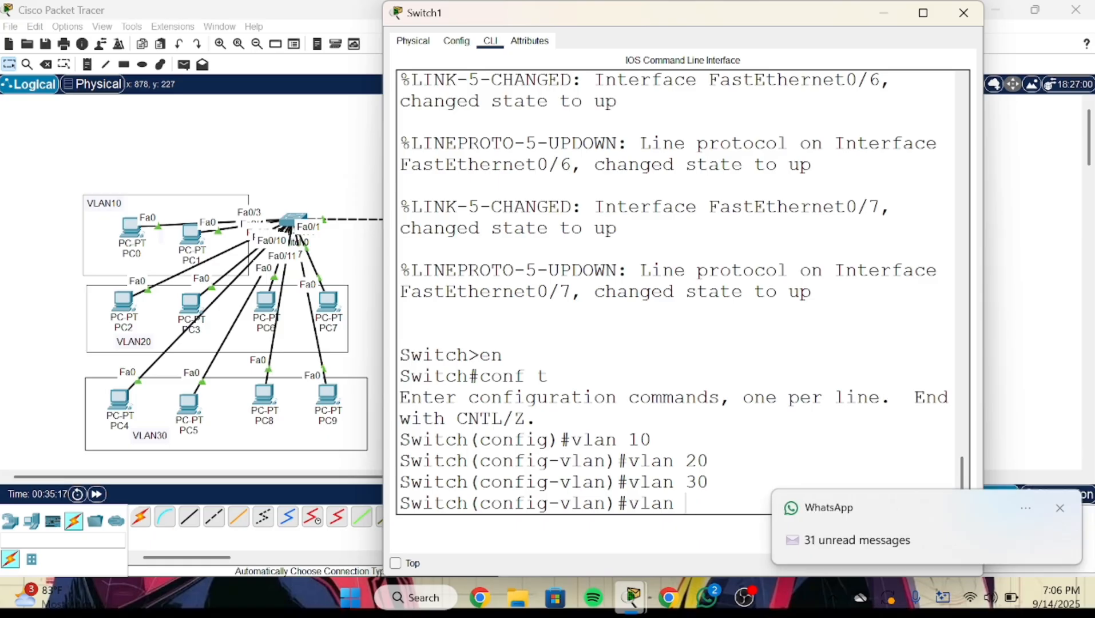
text(40)
key(Return)
text(vlan)#vlan 50)
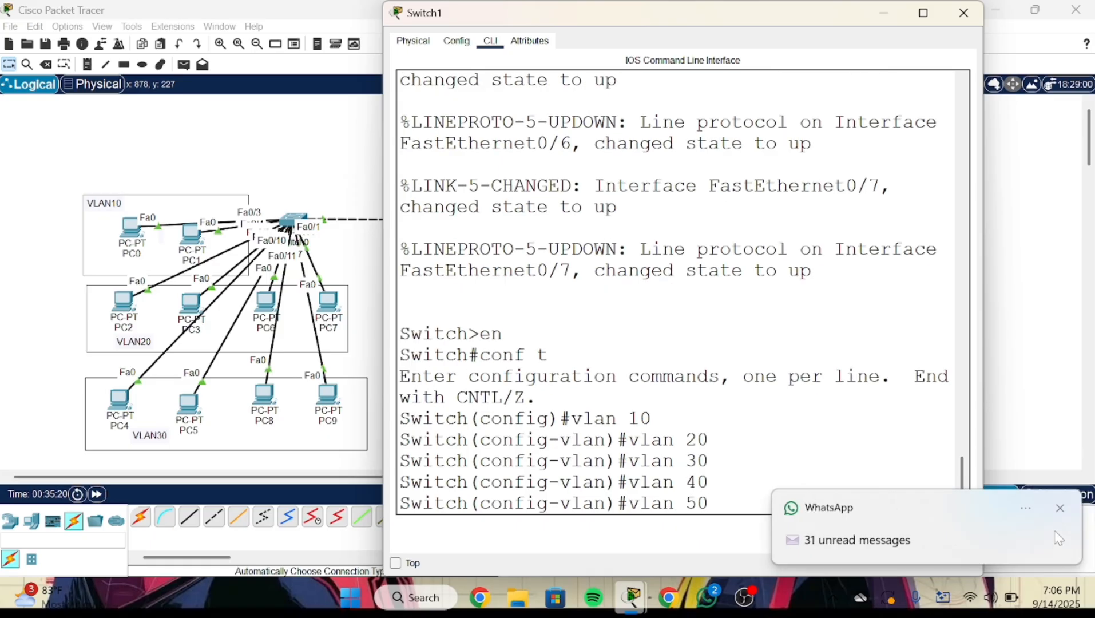
click(1060, 508)
text(50)
key(Return)
- Check the brief VLAN list on Switch1 with do show vlan brief and close the switch window
text(do)
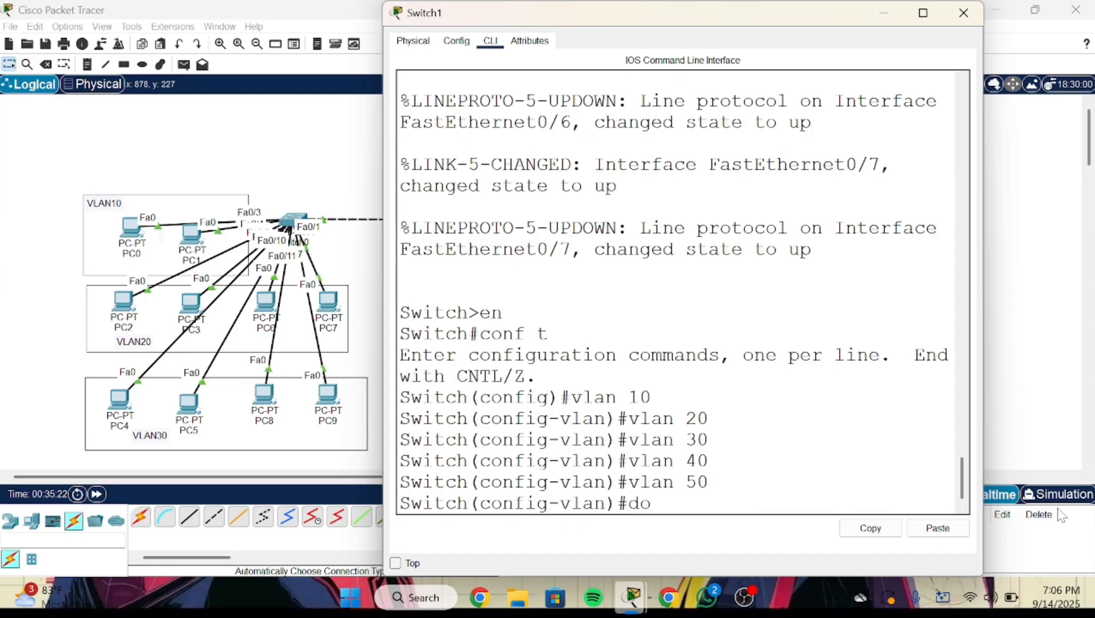
text( show vlan brief)
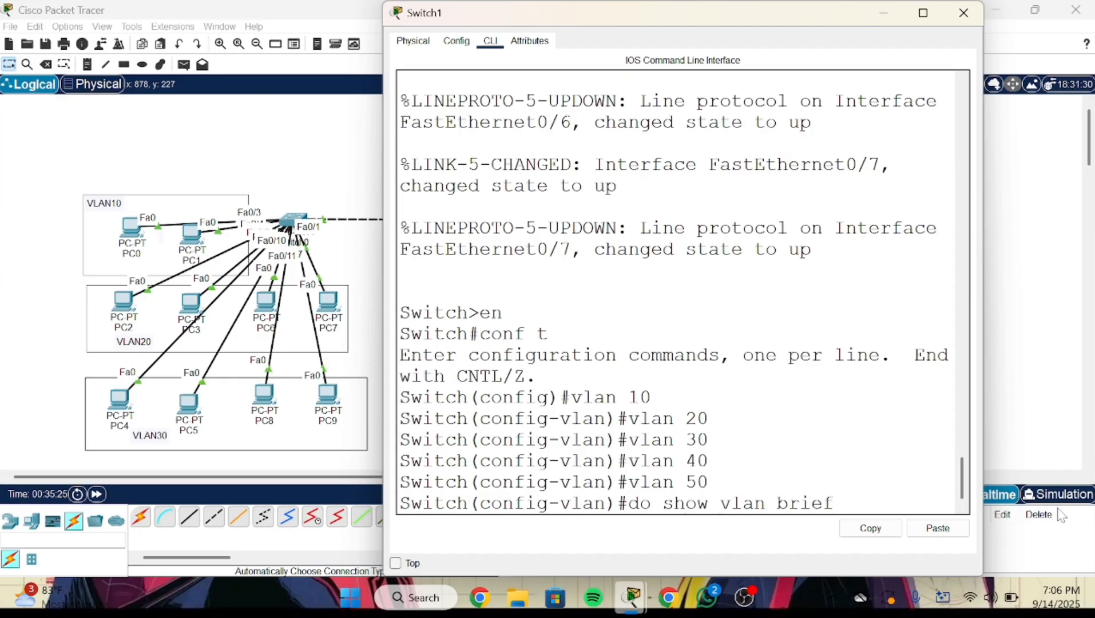
key(Return)
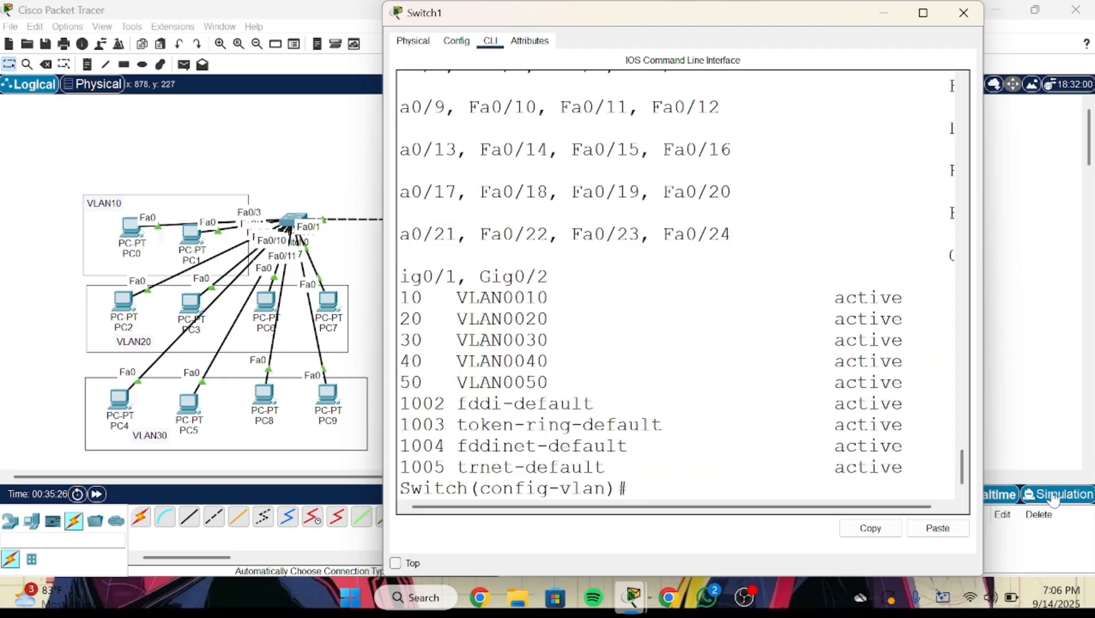
drag(513, 298, 548, 382)
click(548, 382)
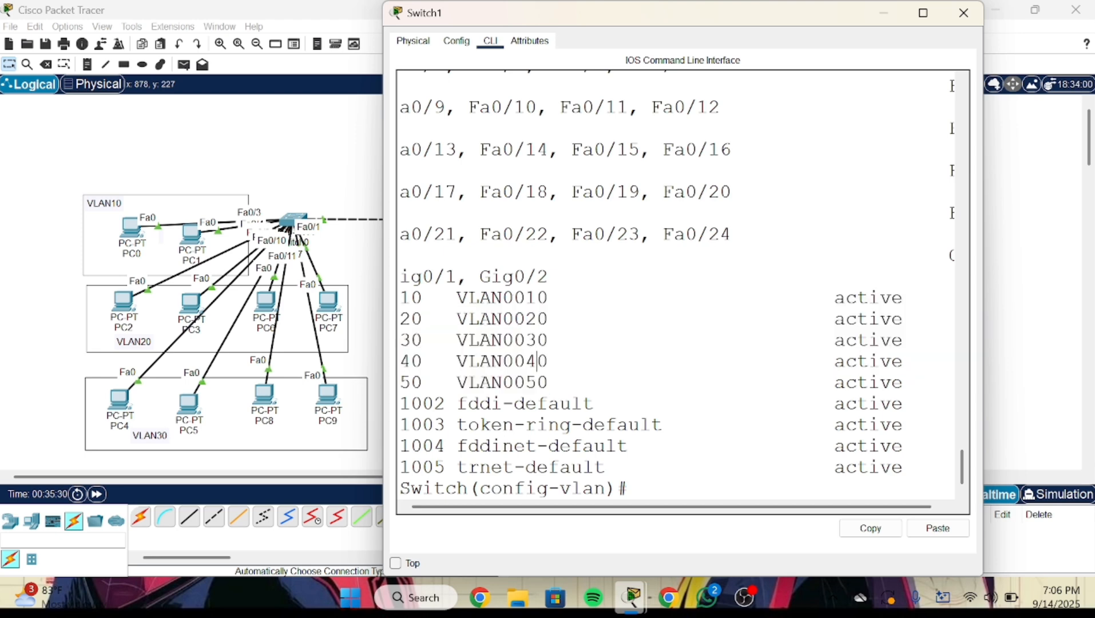
click(963, 13)
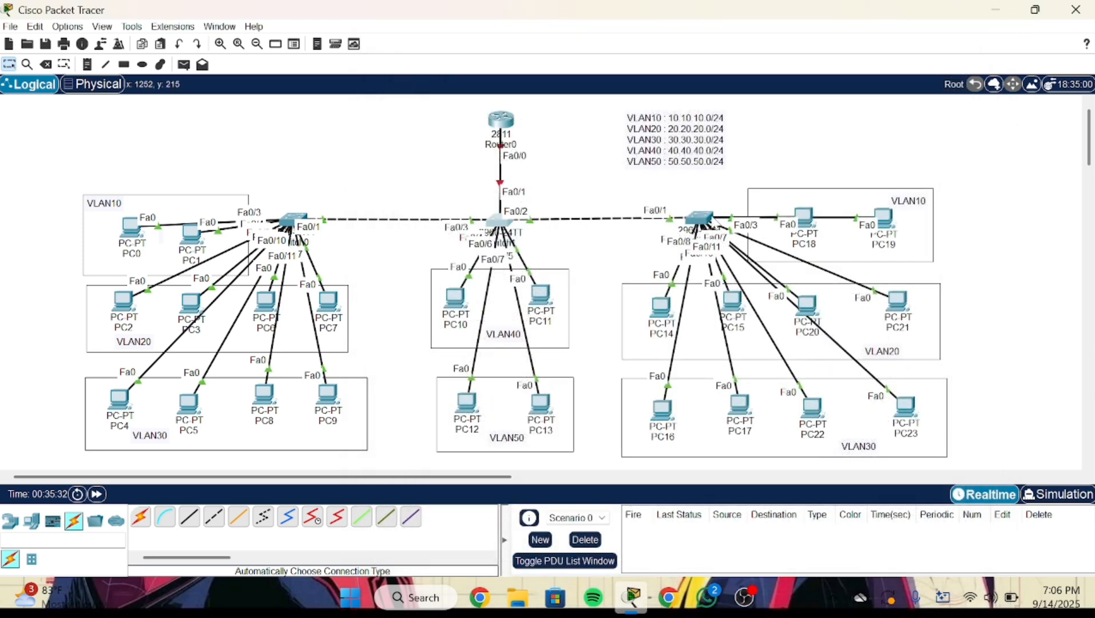
- Open the command line of Switch2, the switch nearest PC18 and PC19, and enter global configuration mode
click(699, 218)
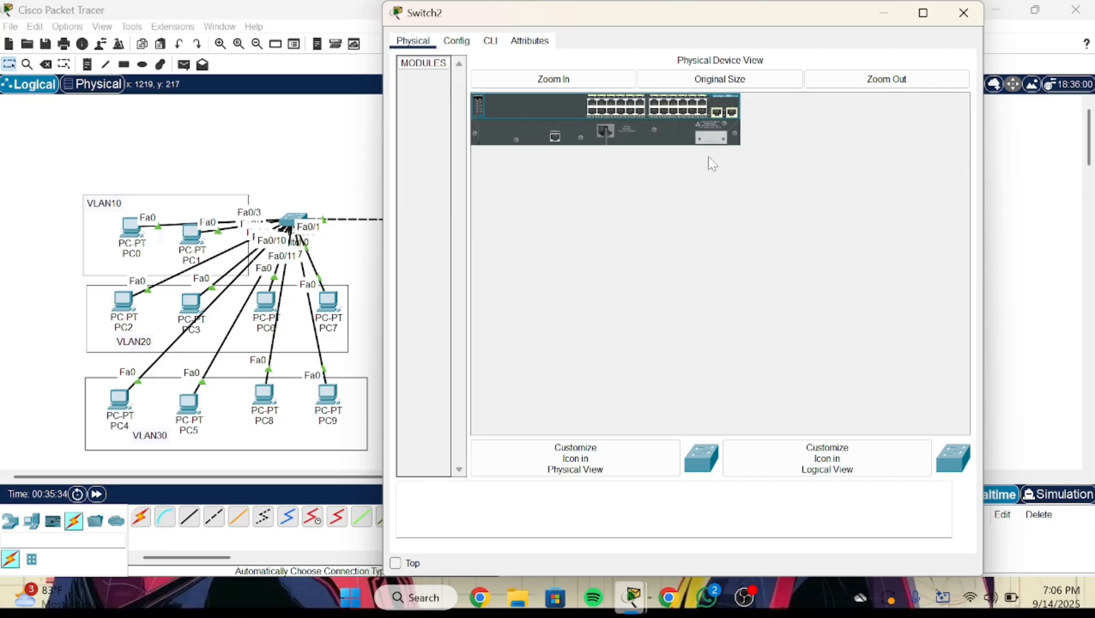
click(490, 41)
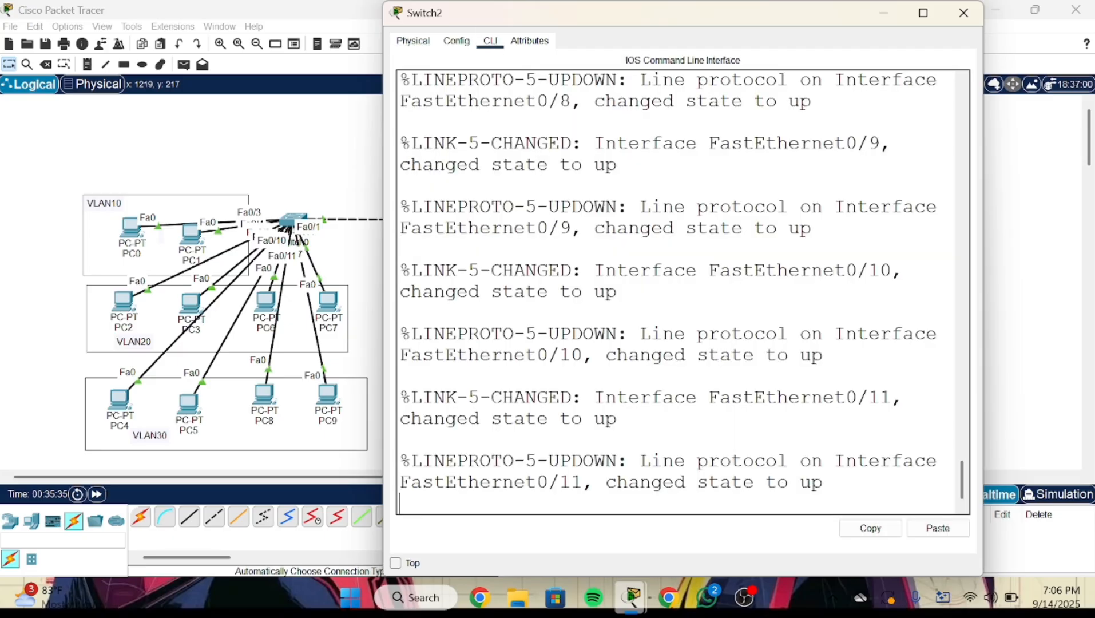
key(Return)
text(en)
key(Return)
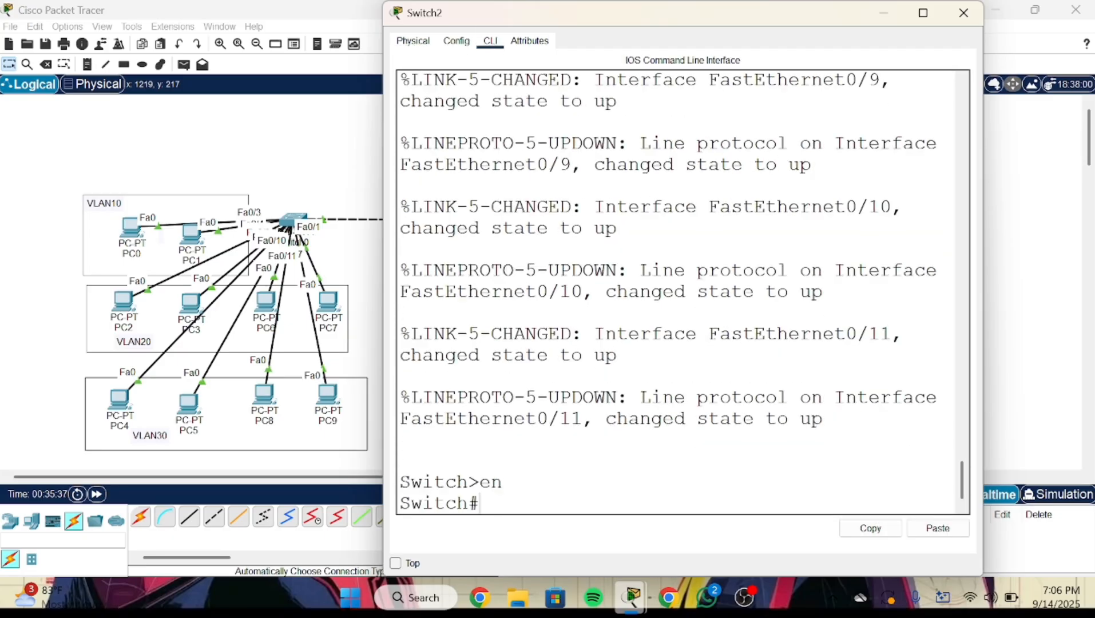
text(cong)
key(BackSpace)
text(f t)
key(Return)
- Create VLANs 10, 20 and 30 on Switch2, dismissing the chat notification that covers the window
text(vlan 10)
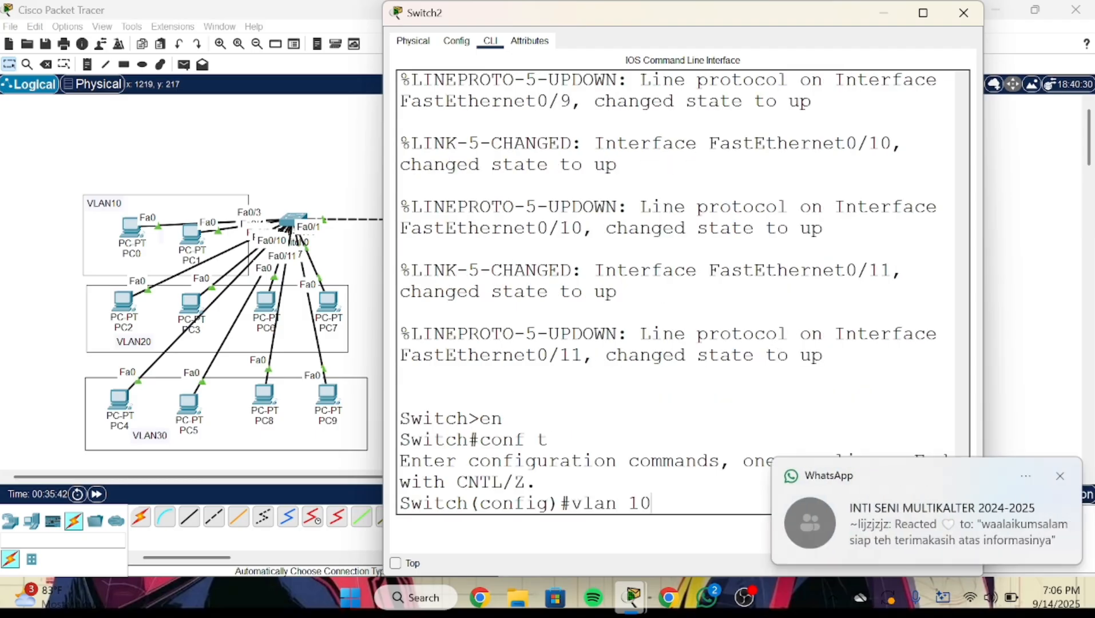
key(Return)
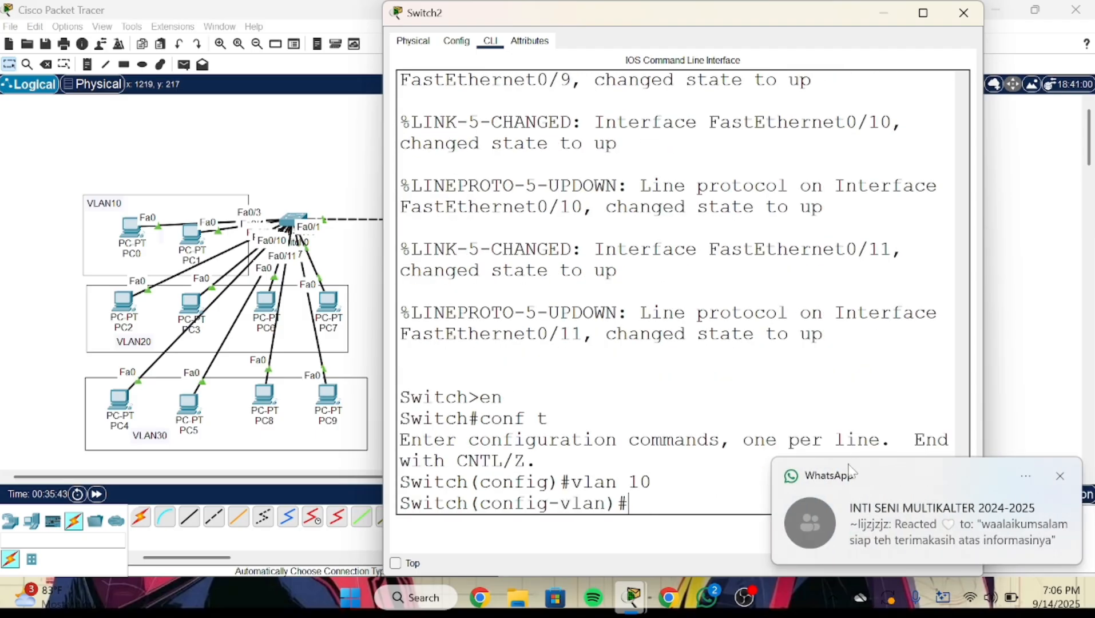
click(1060, 475)
text(v)
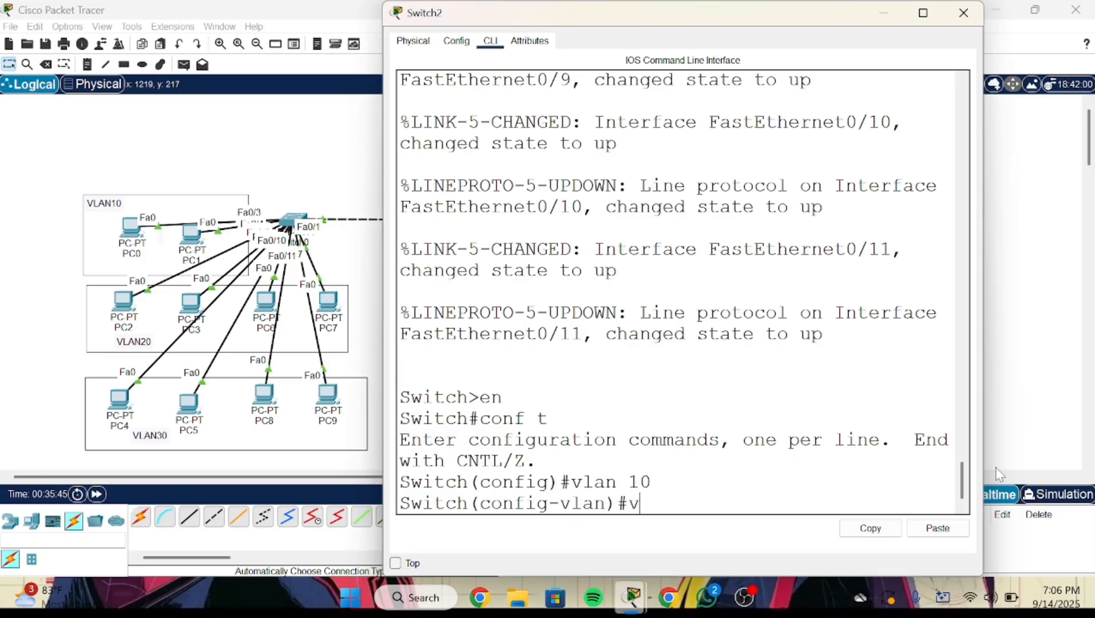
text(lan 20)
key(Return)
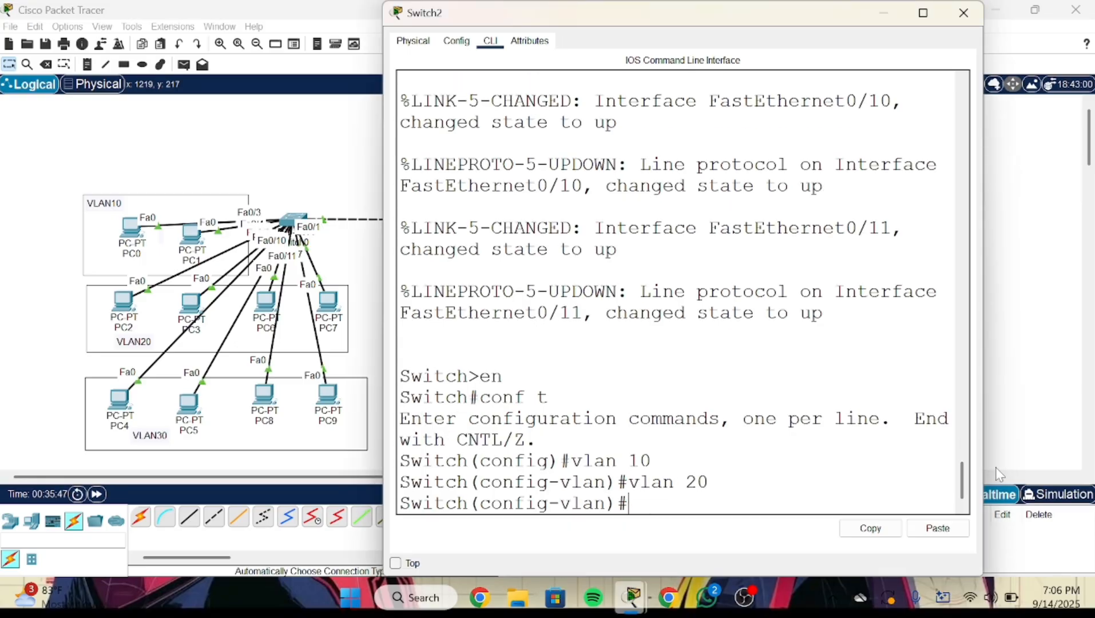
text(vlan 30)
key(Return)
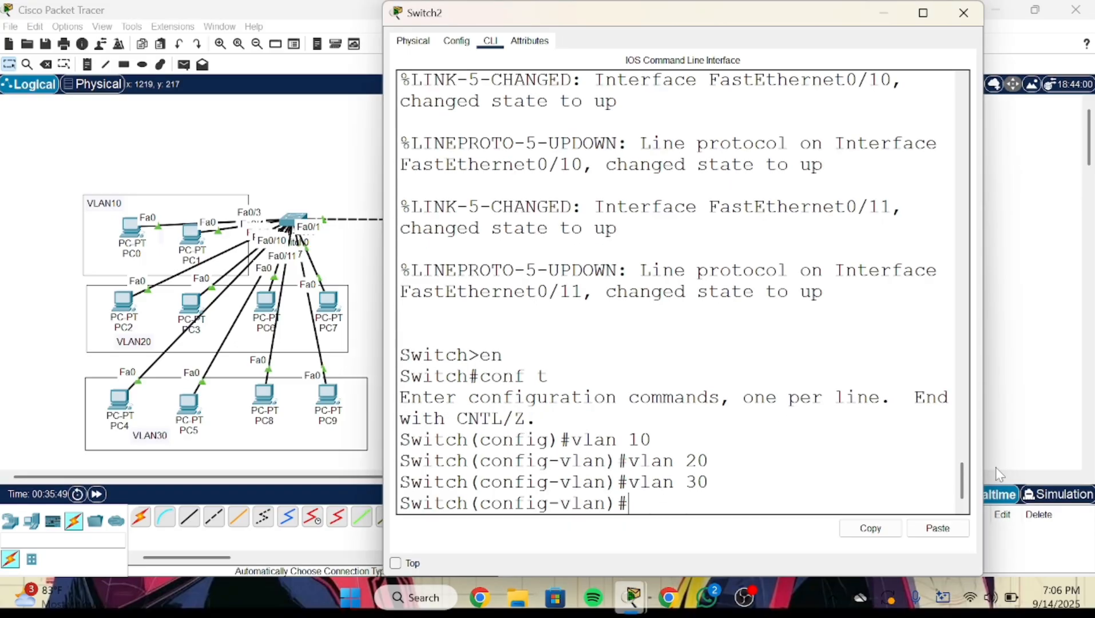
- Create VLANs 40 and 50 on Switch2
text(vlan 40)
key(Return)
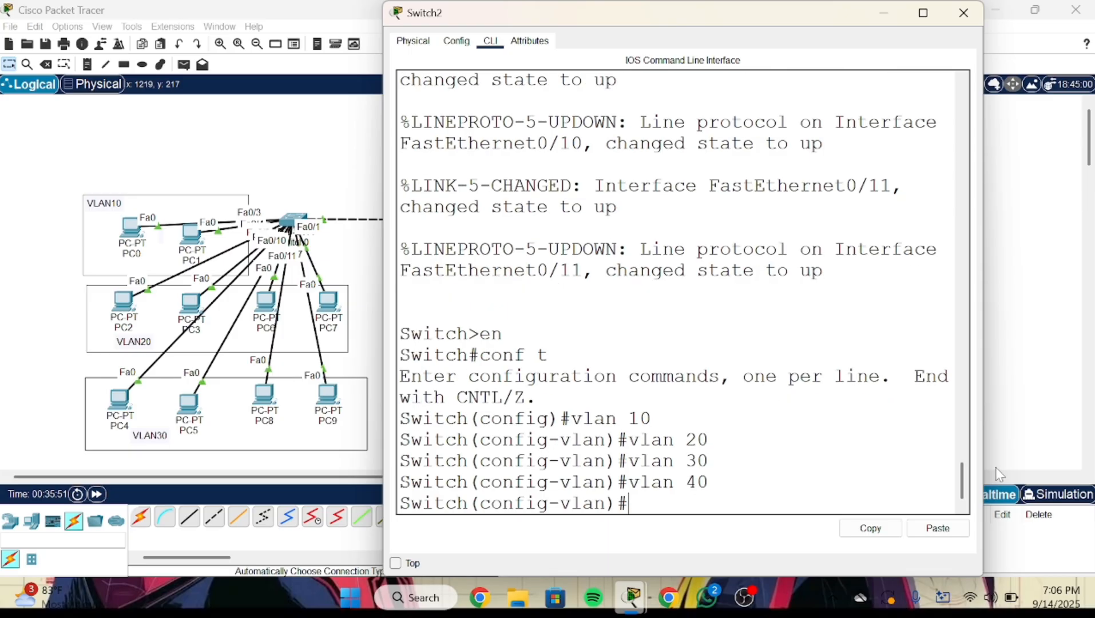
text(vlan)
text( 50)
key(Return)
- Check the brief VLAN list on Switch2 with do show vlan brief and highlight the created VLANs
text(do)
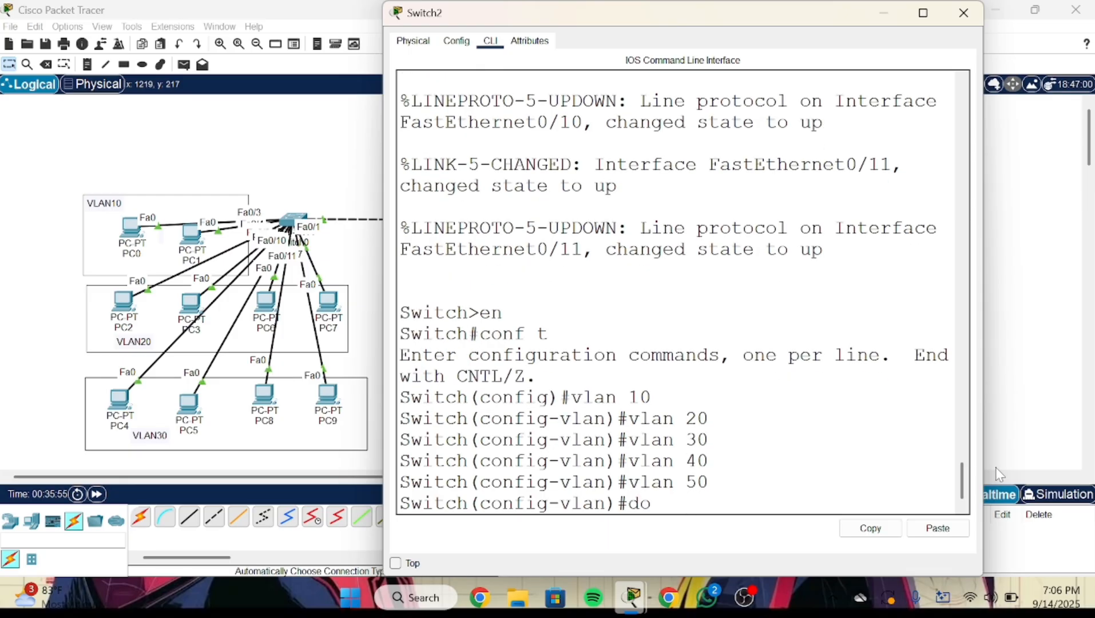
text( show vlan brief)
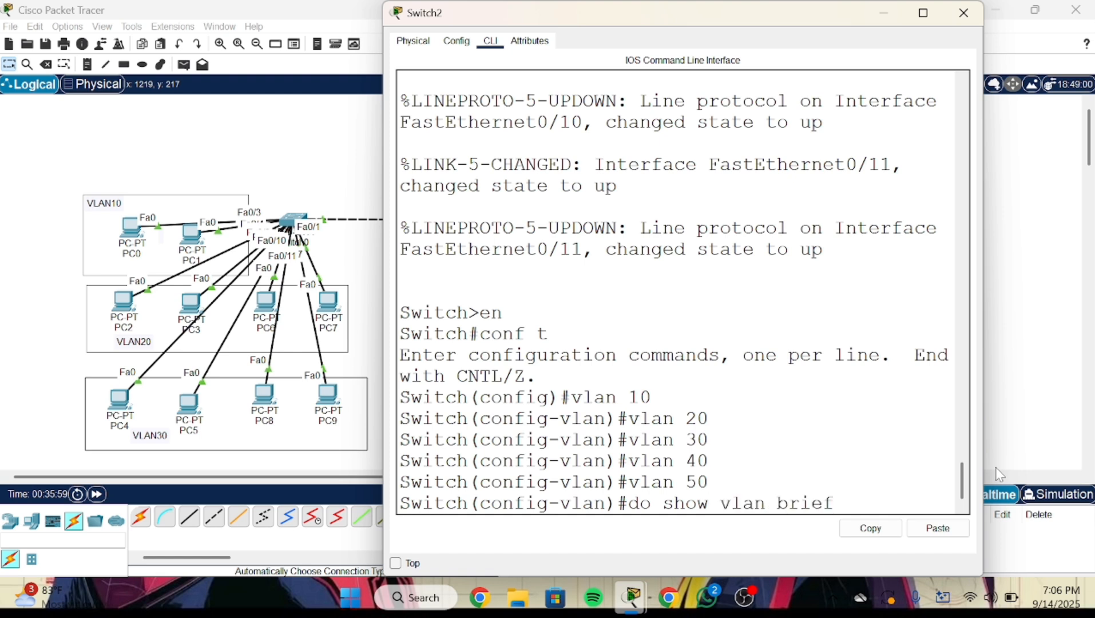
key(Return)
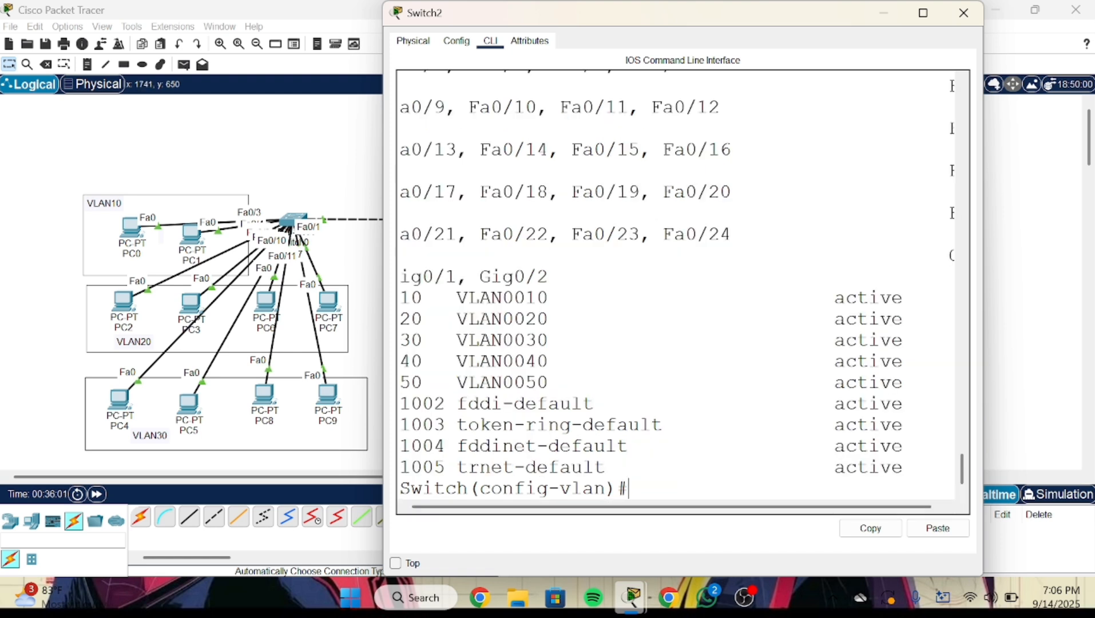
drag(457, 298, 857, 361)
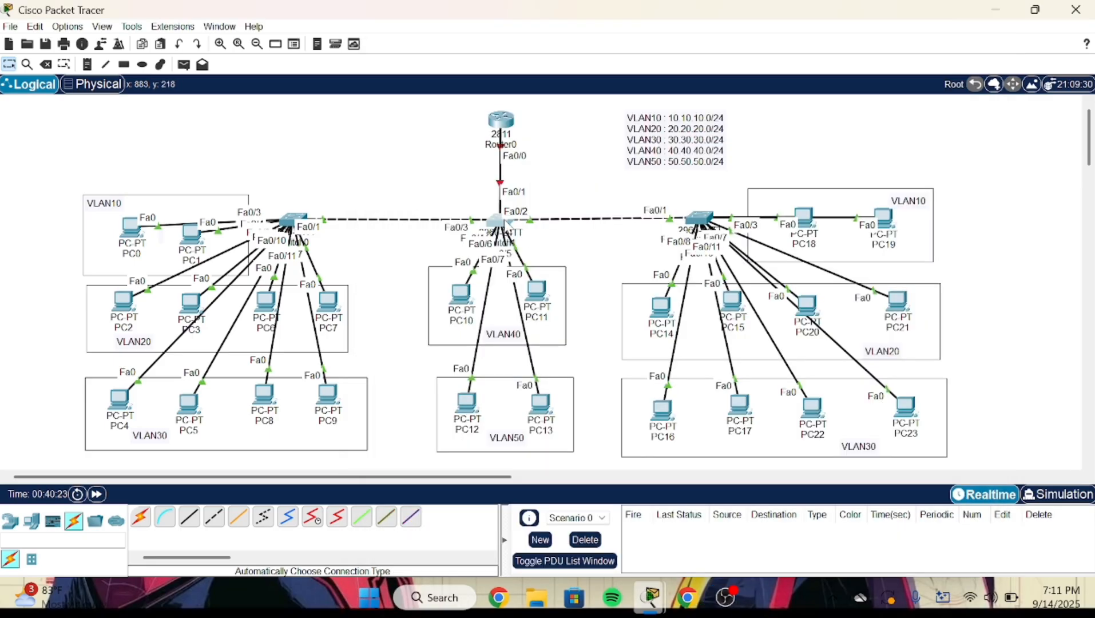
- On Switch1, return to global configuration mode and enter interface range fa0/4-5, nudging PC10 and PC11 to identify their switch ports
click(499, 221)
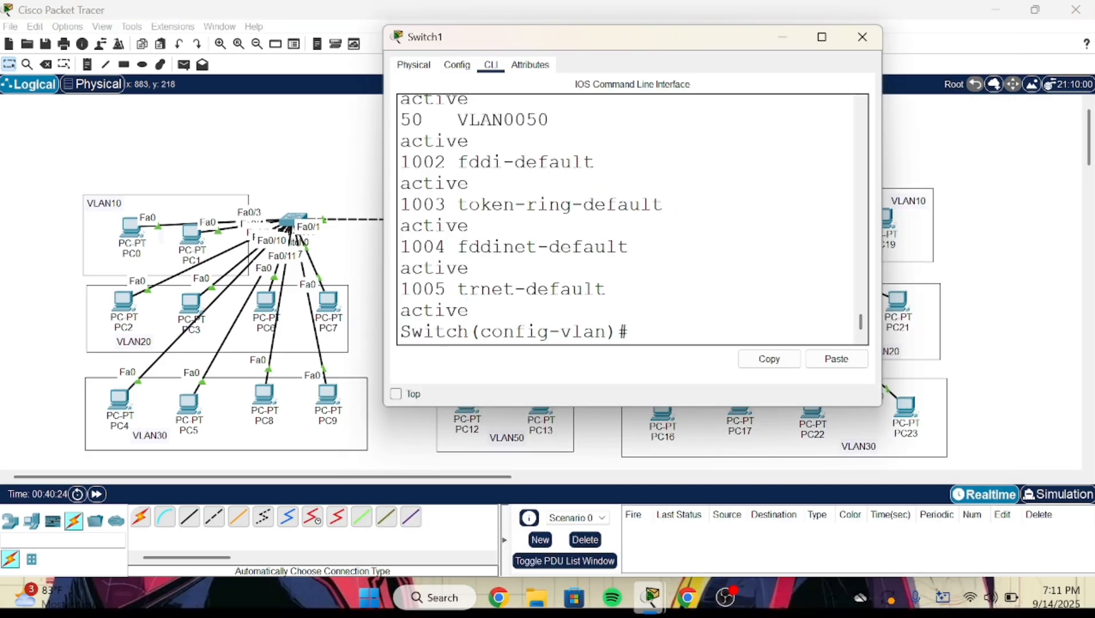
text(exit)
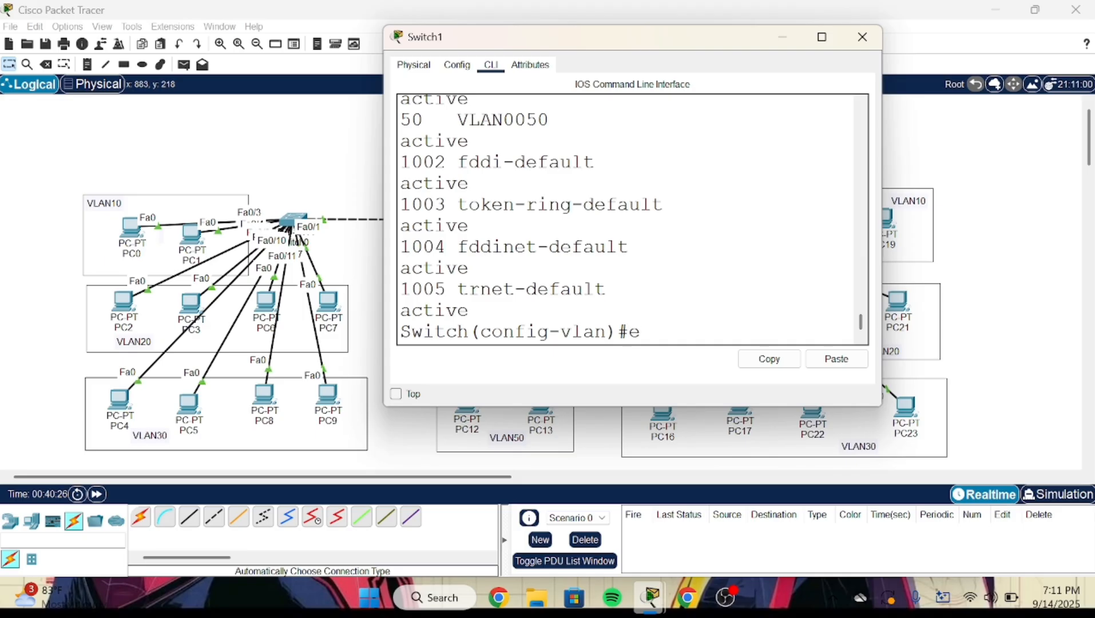
key(Return)
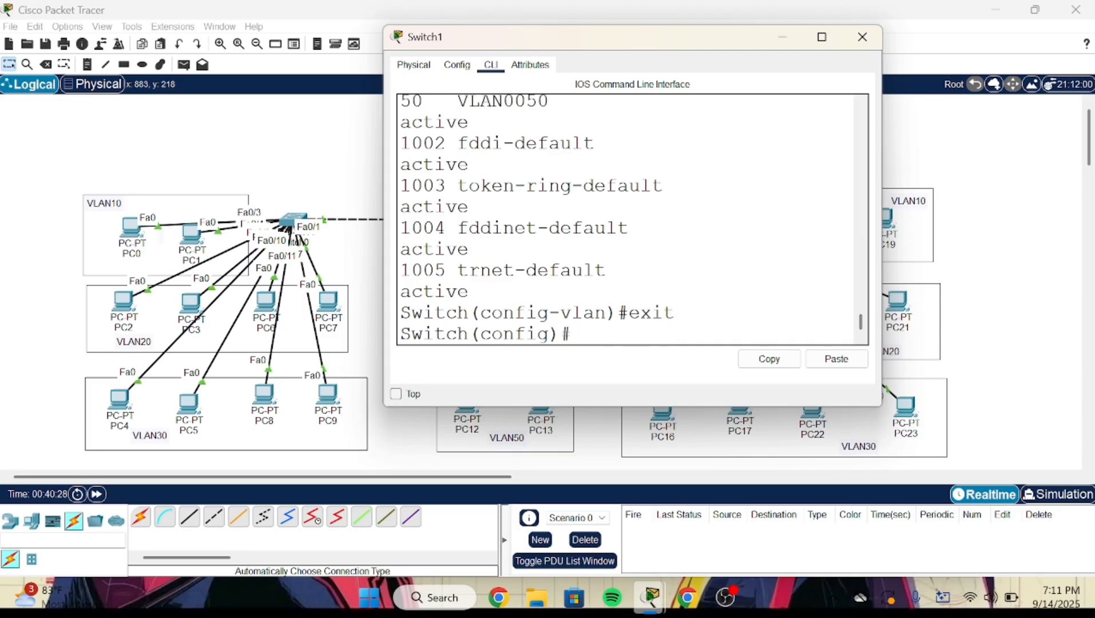
text(interface range)
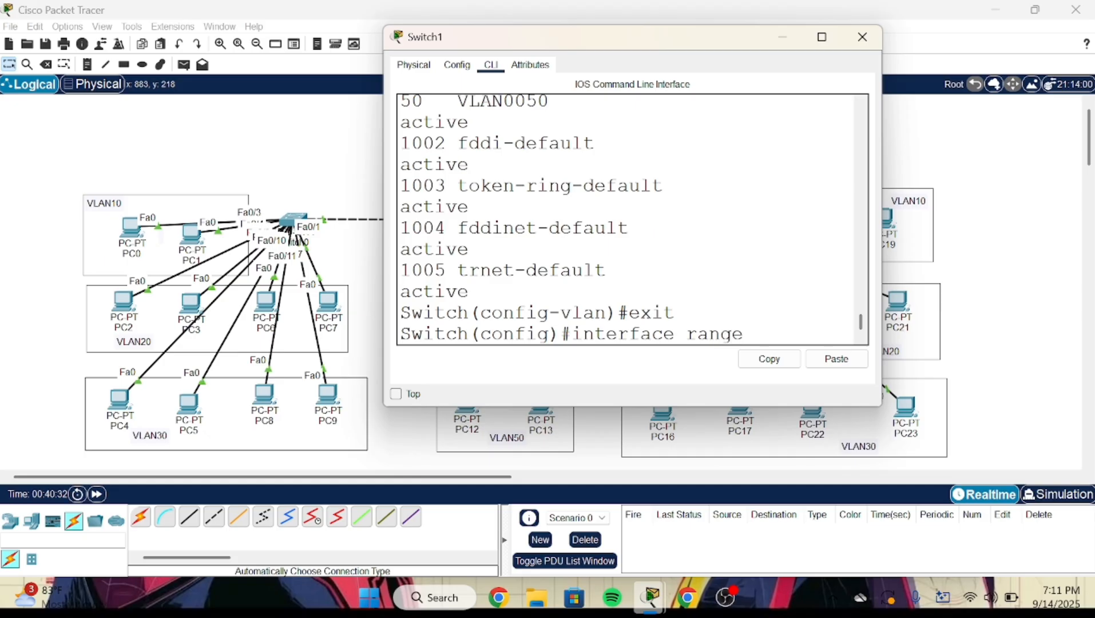
click(374, 180)
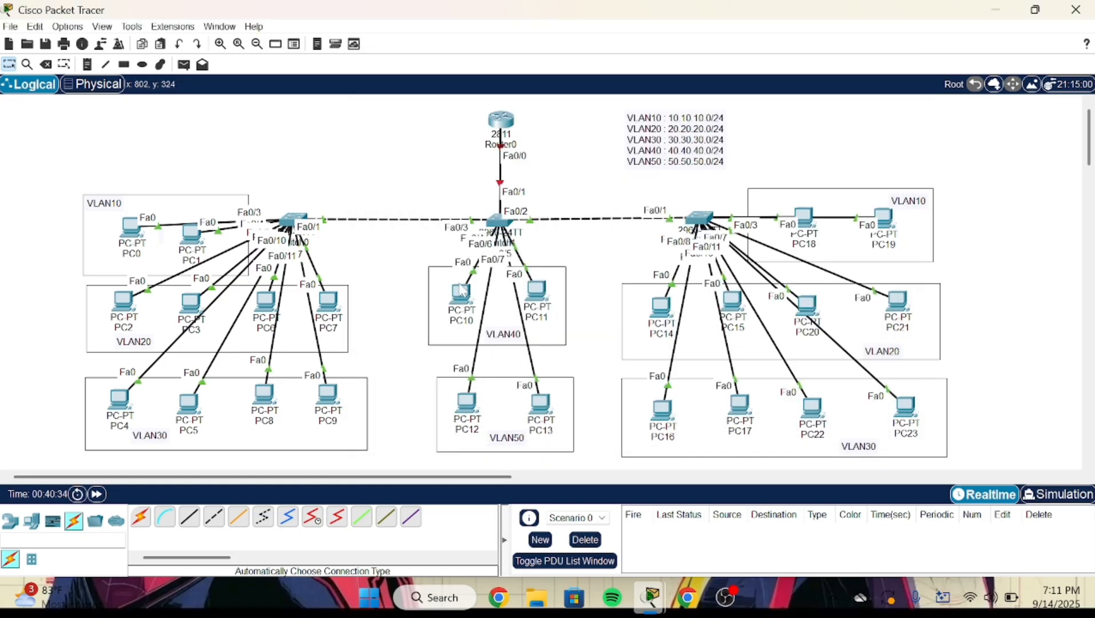
mouse_move(463, 297)
mouse_down()
mouse_move(449, 295)
mouse_move(432, 172)
mouse_move(437, 329)
mouse_move(463, 308)
mouse_move(459, 296)
mouse_up()
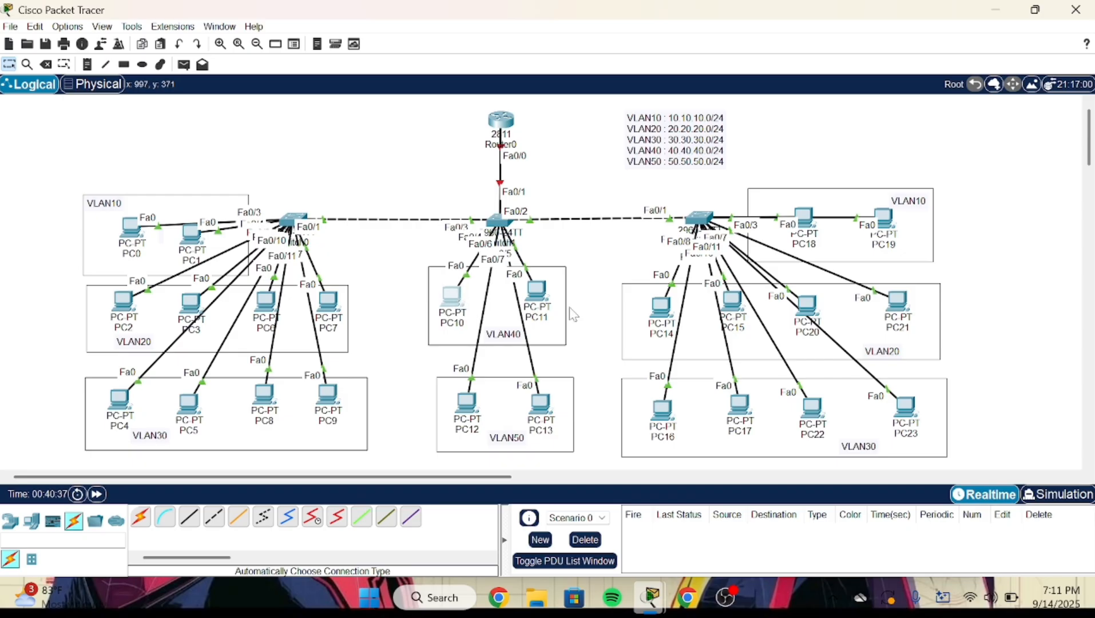
mouse_move(545, 296)
mouse_down()
mouse_move(670, 198)
mouse_move(566, 304)
mouse_move(544, 298)
mouse_up()
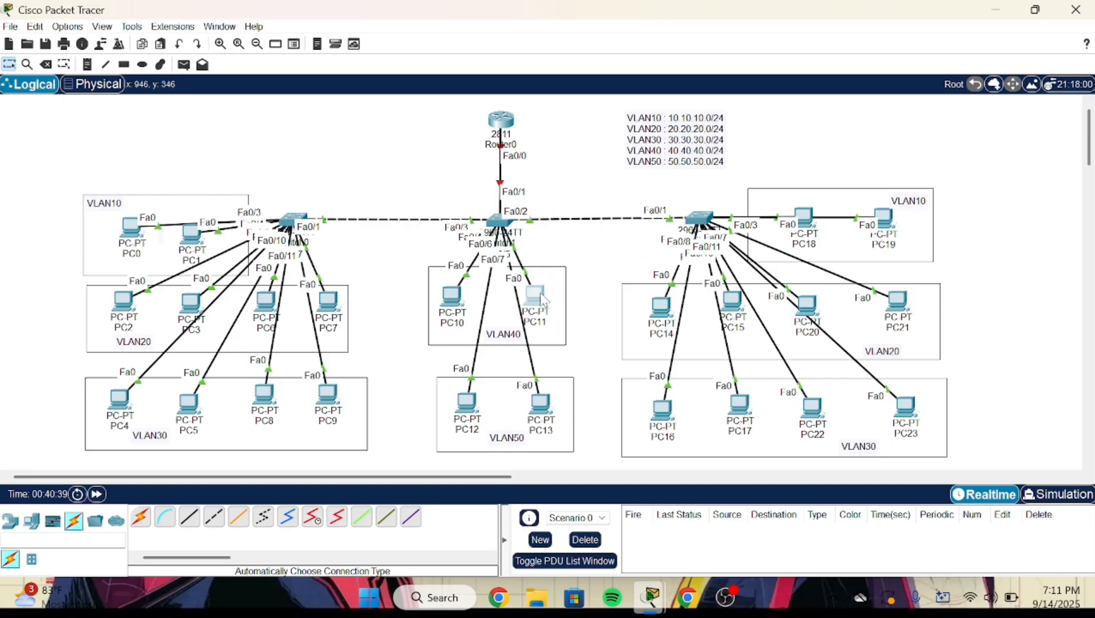
click(495, 221)
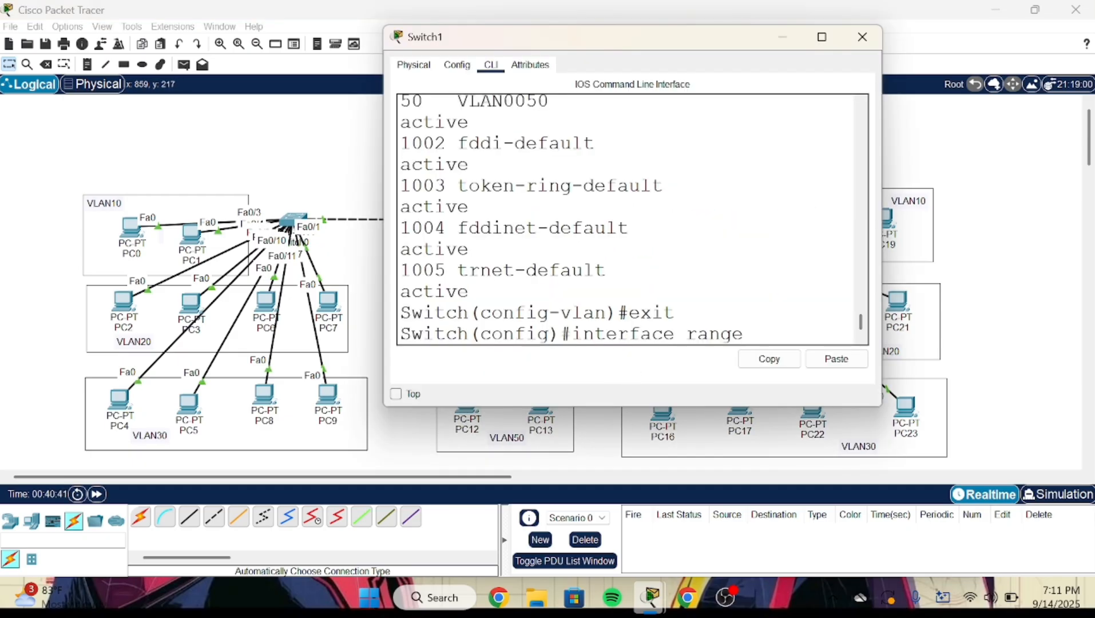
text(fa0/4-5)
key(Return)
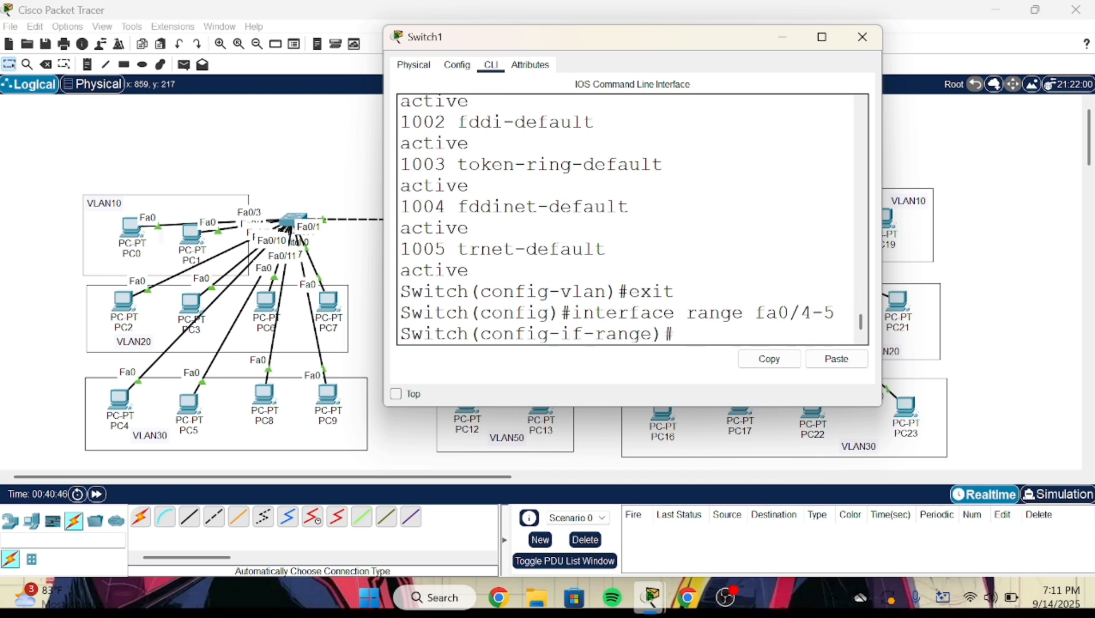
- Set the fa0/4-5 ports on Switch1 to access mode with switchport mode access
text(switchpory)
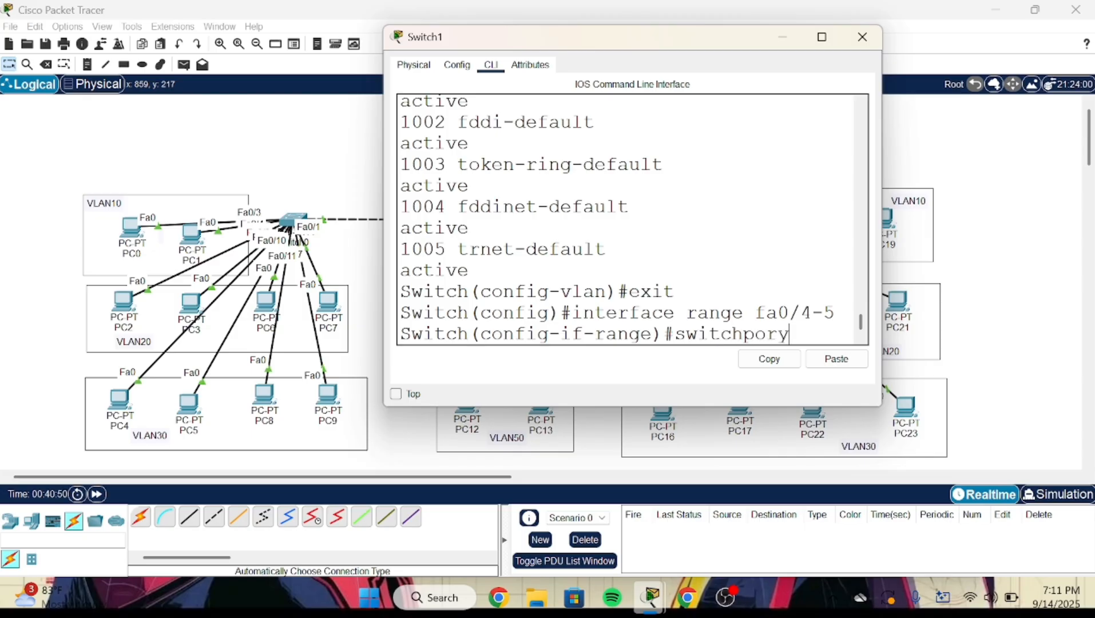
key(BackSpace)
text(t mode)
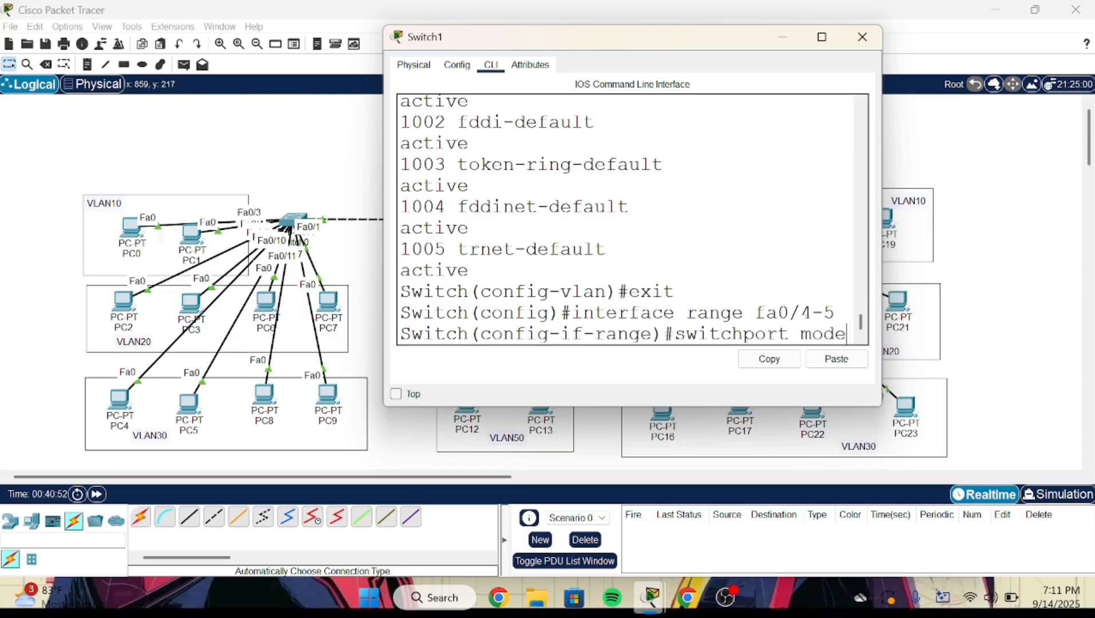
text( access)
key(Return)
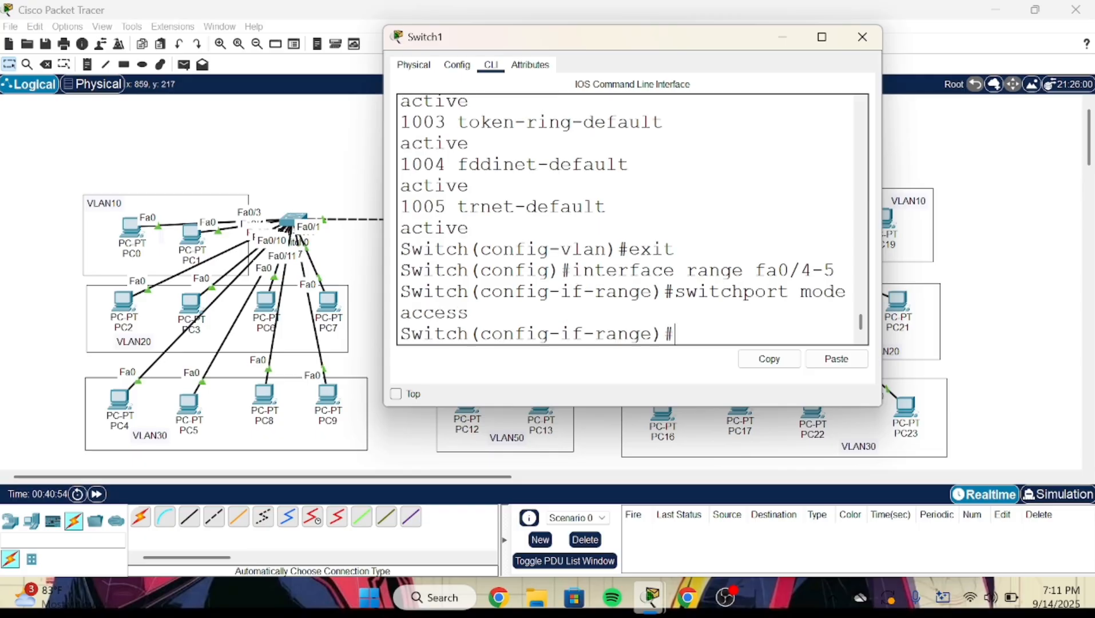
- Try to assign the fa0/4-5 ports on Switch1 to VLAN 40
text(switchport acc)
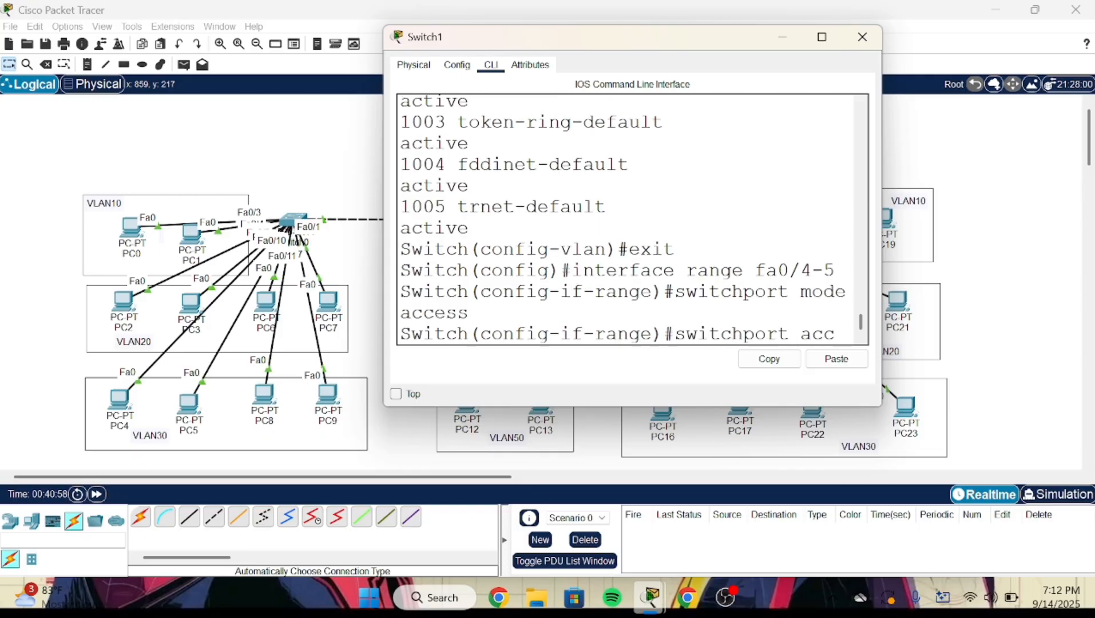
text(ees)
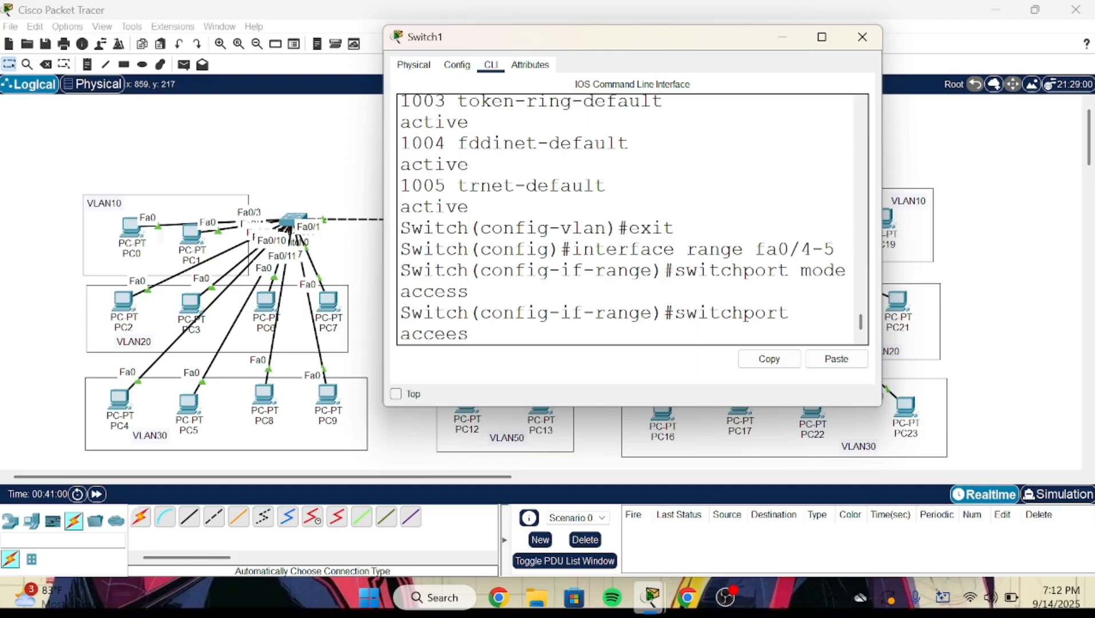
text( vlan 40)
key(Return)
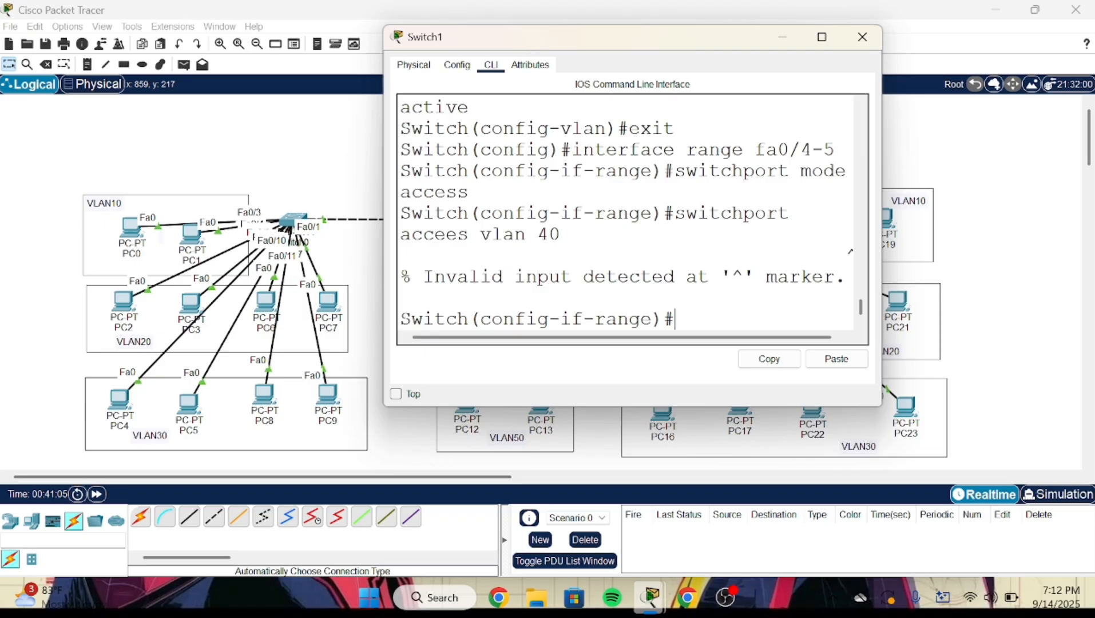
- Assign the fa0/4-5 ports to VLAN 40 with switchport access vlan 40 and exit to global configuration mode
text(switchp)
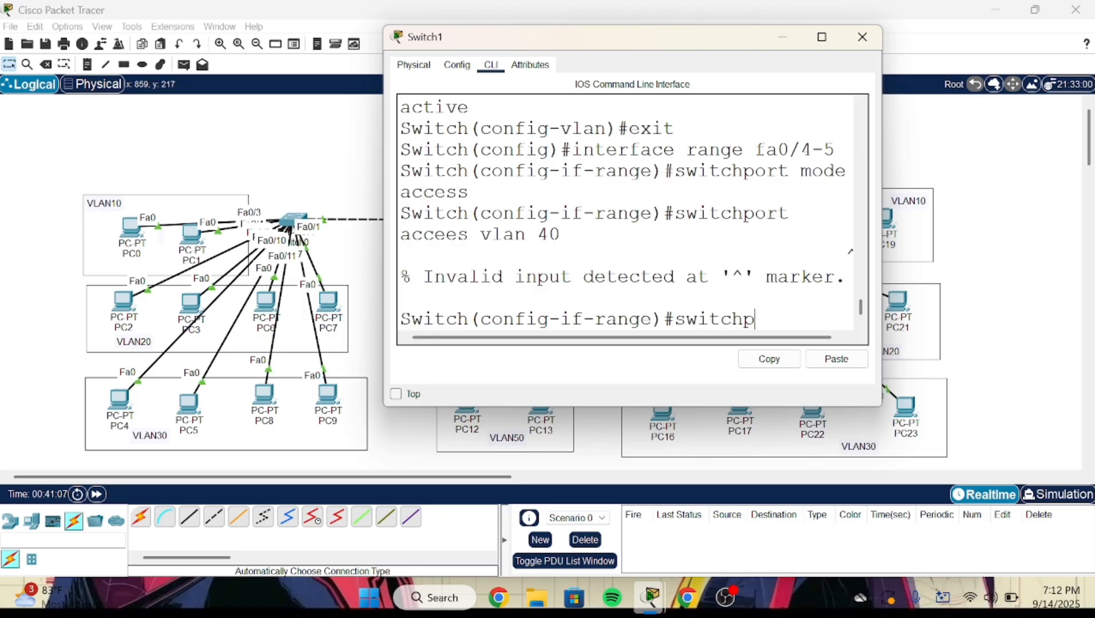
text(ort acces)
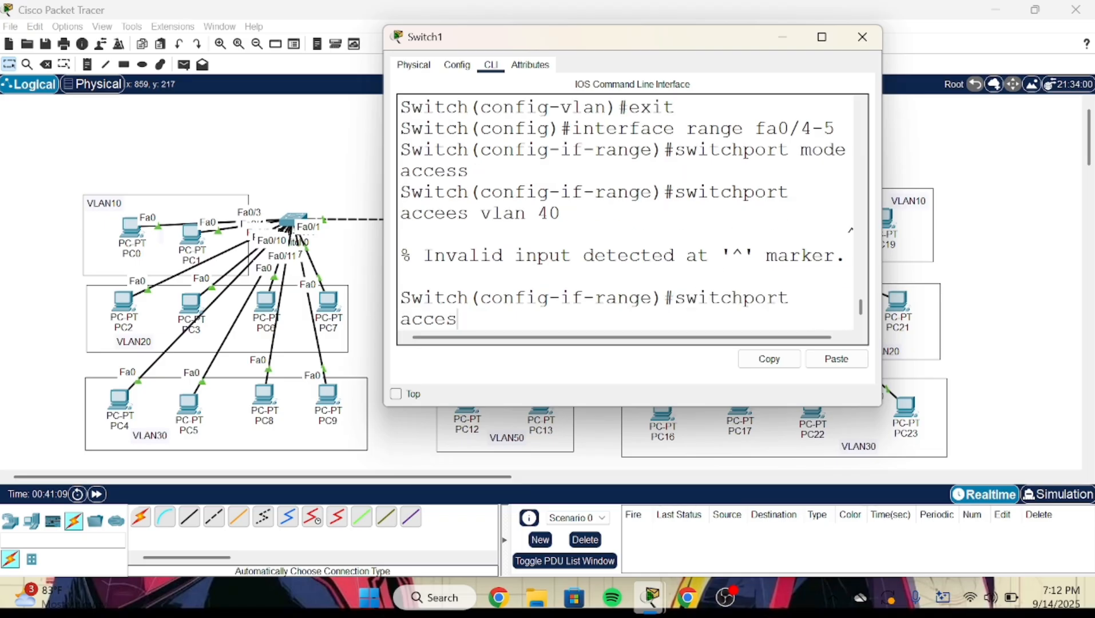
text(s vlan 40)
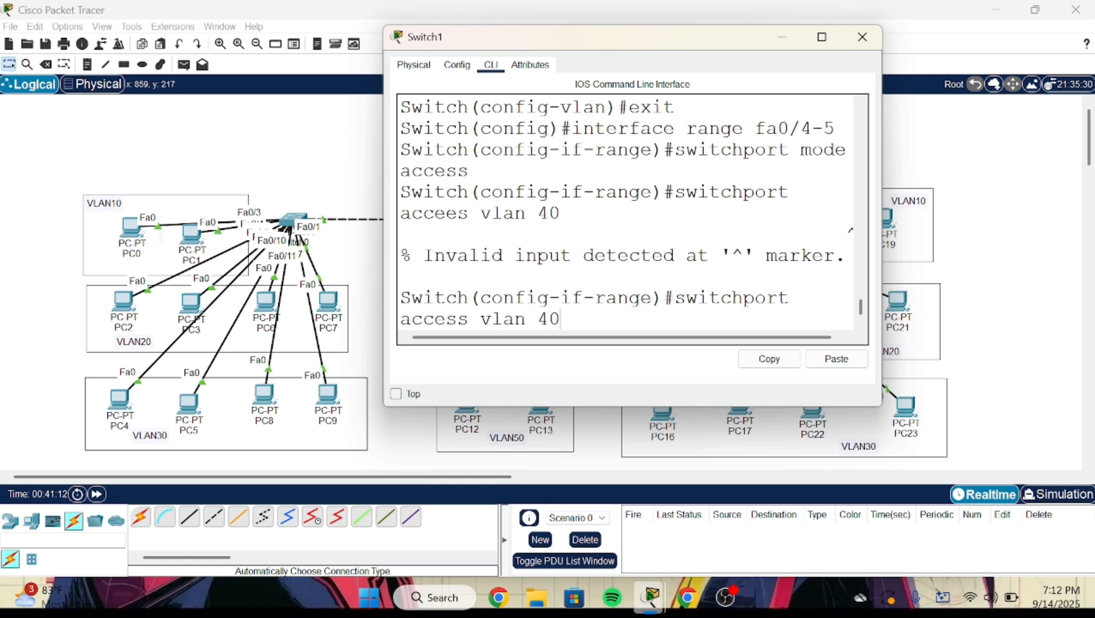
key(Return)
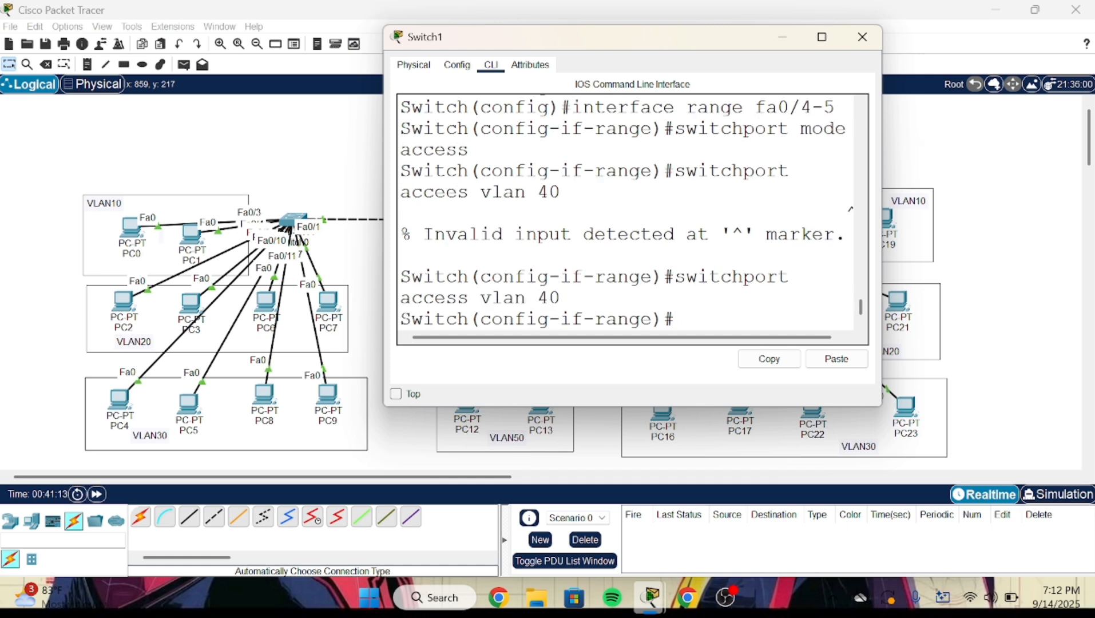
text(exit)
key(Return)
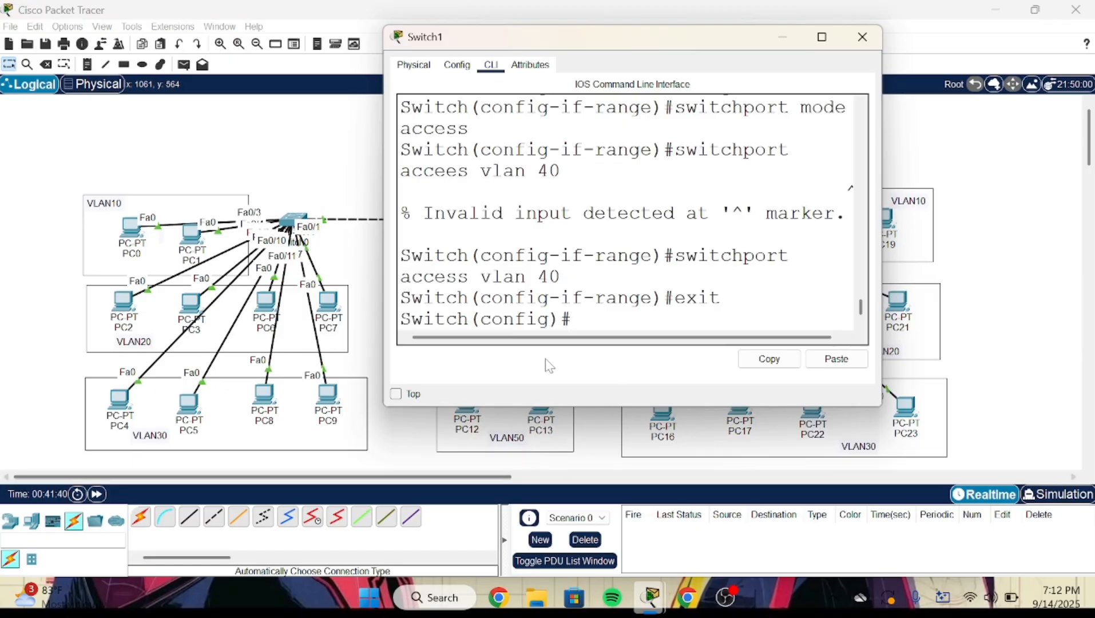
- Nudge PC12 and PC13 to identify their switch ports, and enter interface range fa0/6-7 on Switch1
click(579, 433)
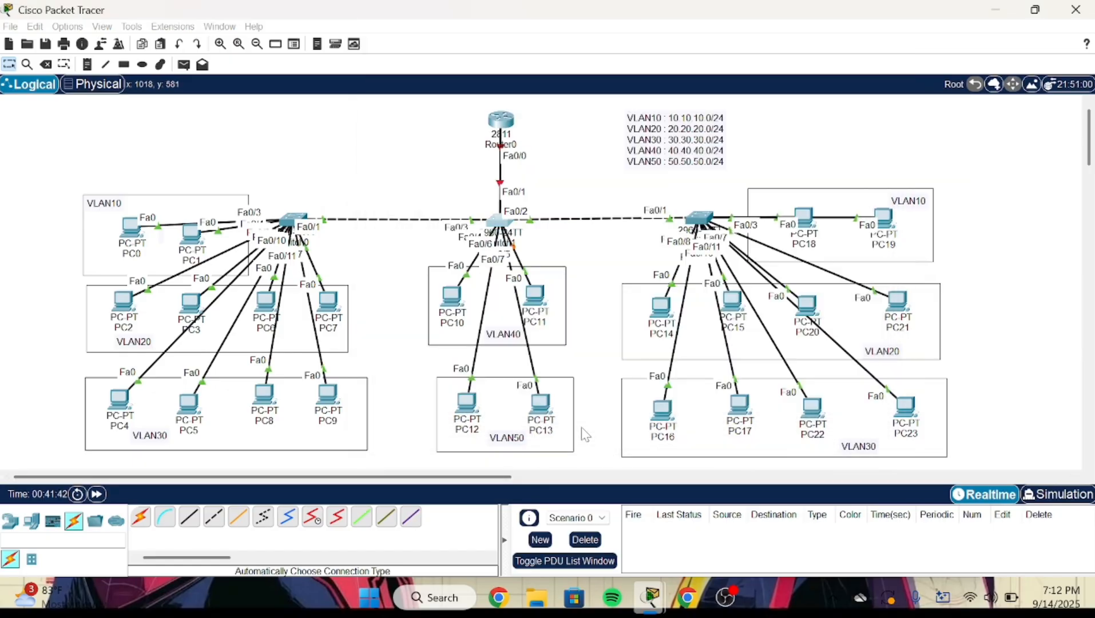
mouse_move(465, 422)
mouse_down()
mouse_move(458, 321)
mouse_move(426, 209)
mouse_move(441, 186)
mouse_move(475, 423)
mouse_move(459, 416)
mouse_up()
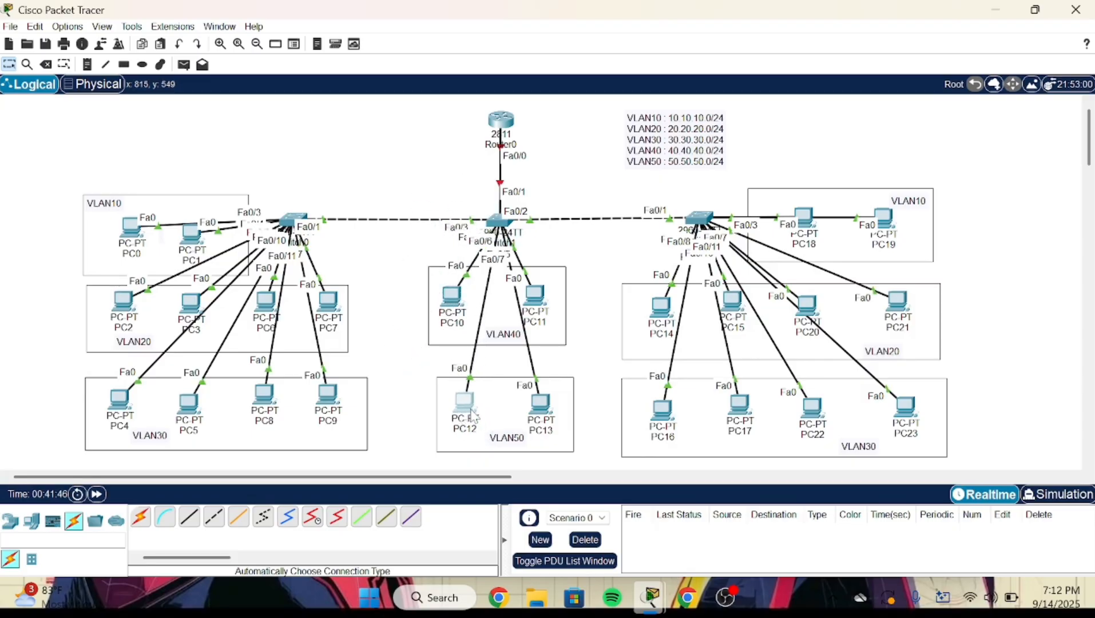
mouse_move(542, 413)
mouse_down()
mouse_move(683, 195)
mouse_move(545, 367)
mouse_move(529, 426)
mouse_move(549, 408)
mouse_up()
click(500, 222)
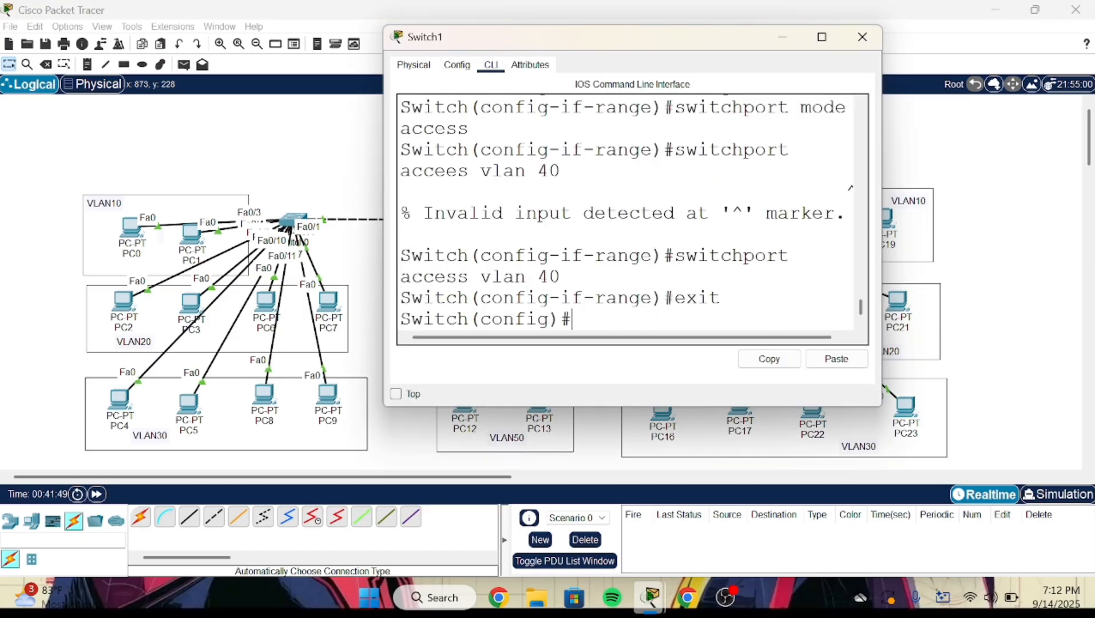
text(int range fa)
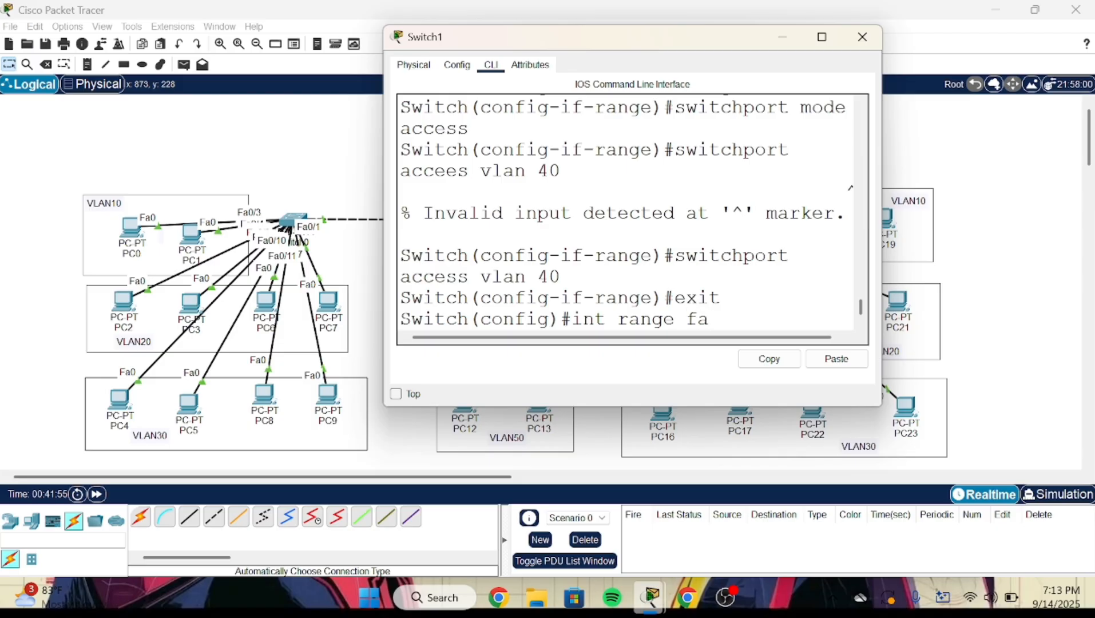
click(123, 209)
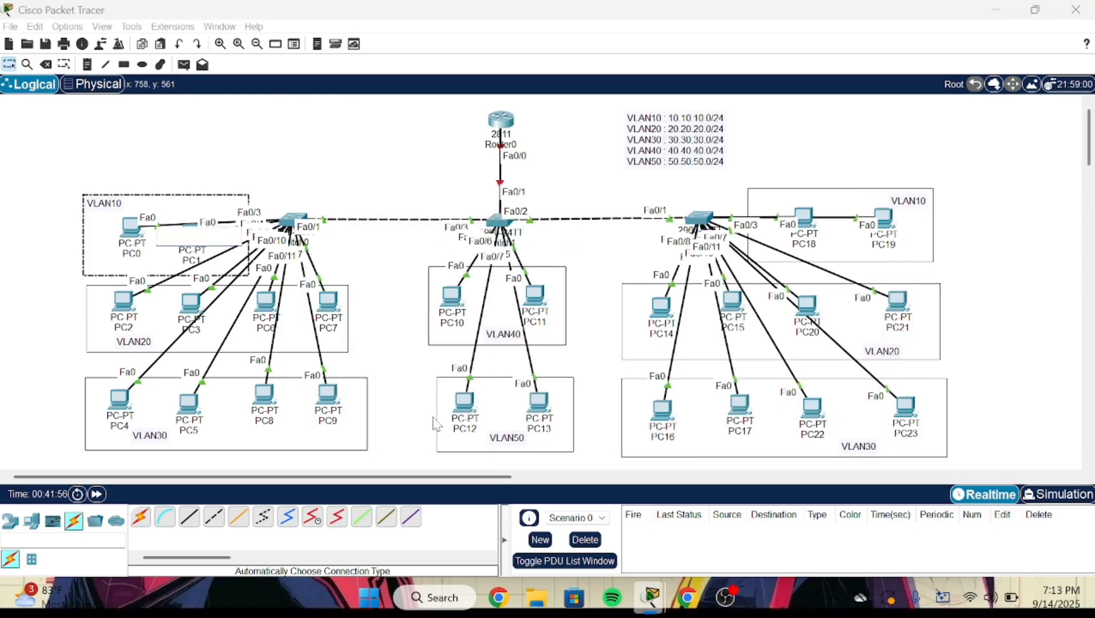
mouse_move(454, 401)
mouse_down()
mouse_move(441, 286)
mouse_move(474, 412)
mouse_move(455, 403)
mouse_up()
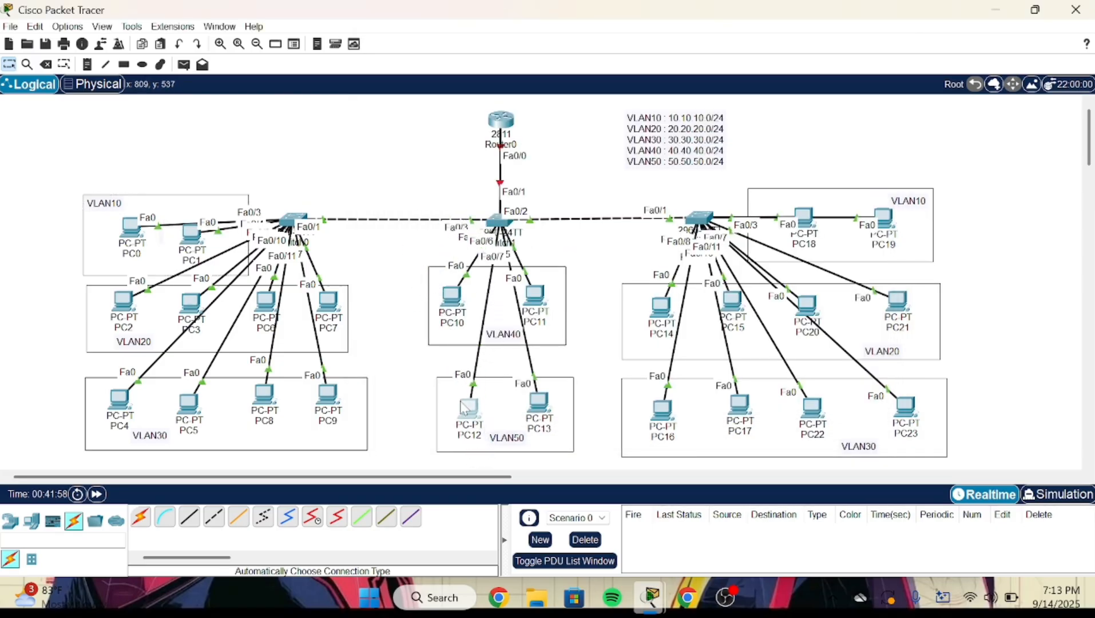
click(500, 218)
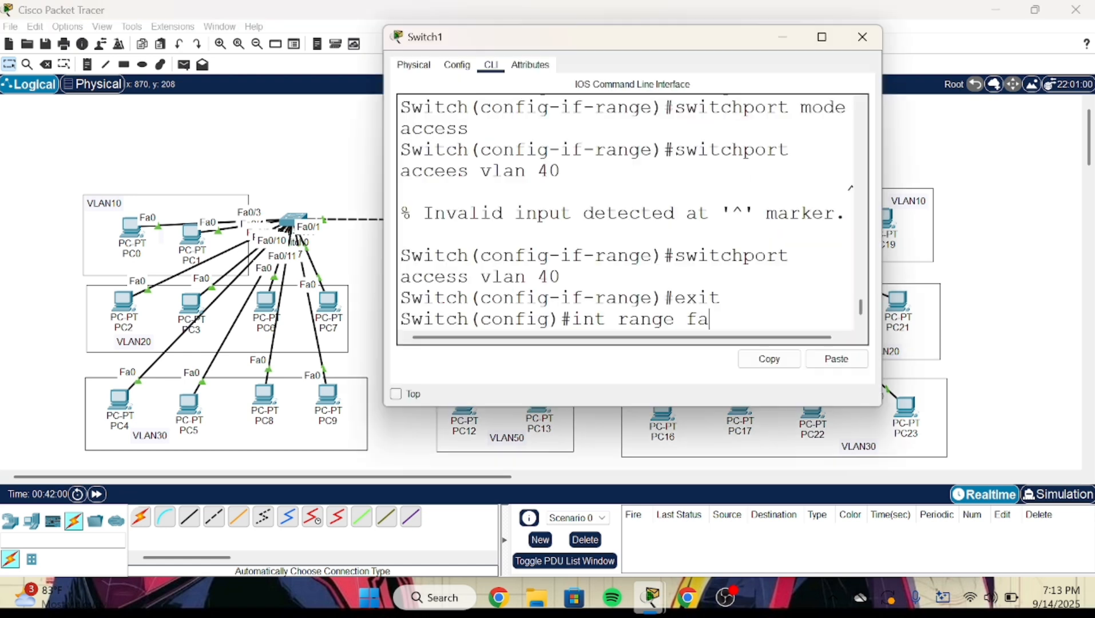
text(0/6-7)
key(Return)
- Set the fa0/6-7 ports on Switch1 to access mode and assign them to VLAN 50 with switchport access vlan 50
text(switc)
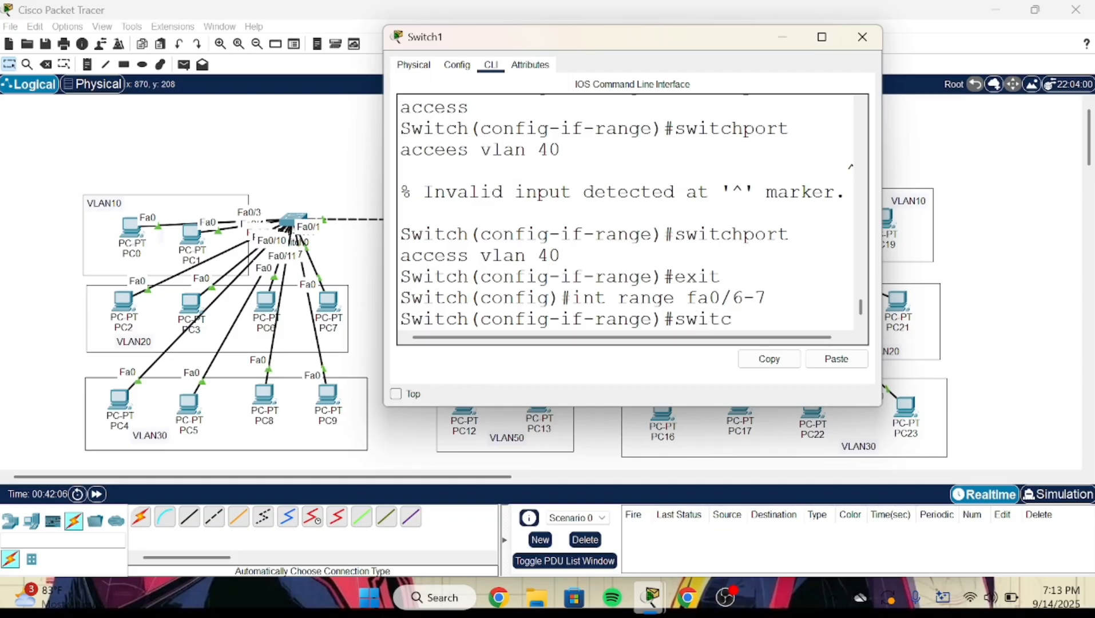
text(hport mode access)
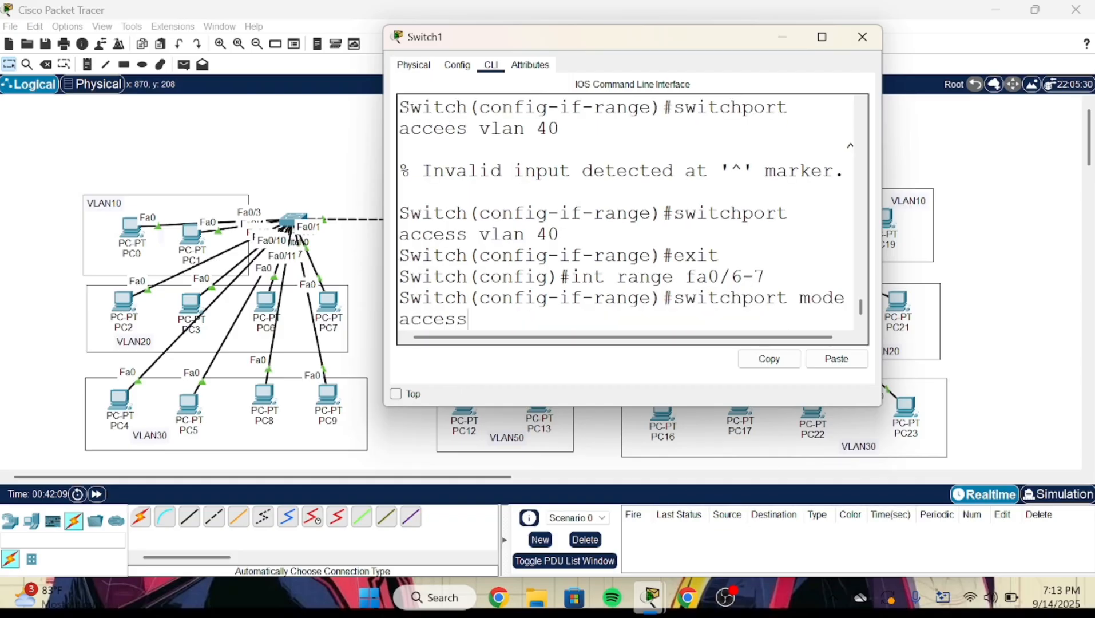
key(Return)
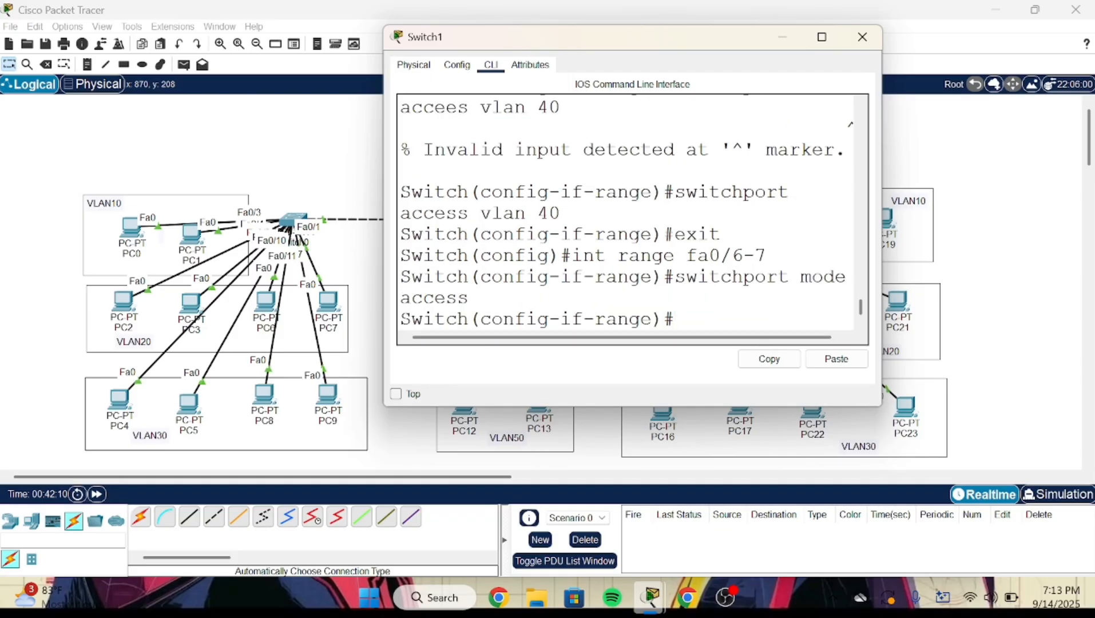
text(switchpo)
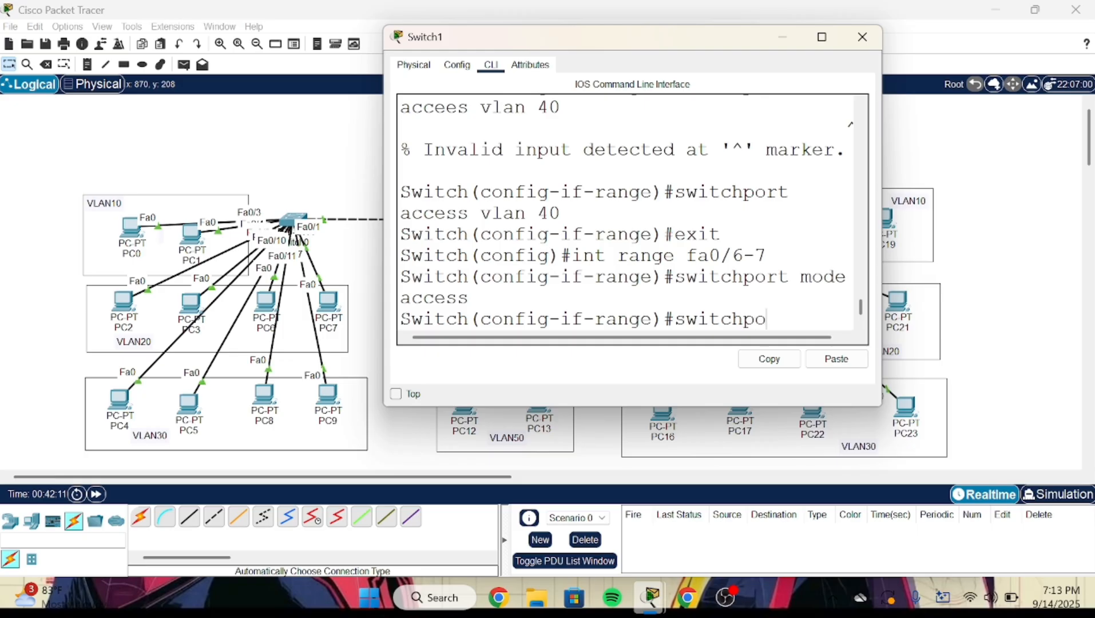
text(rt access )
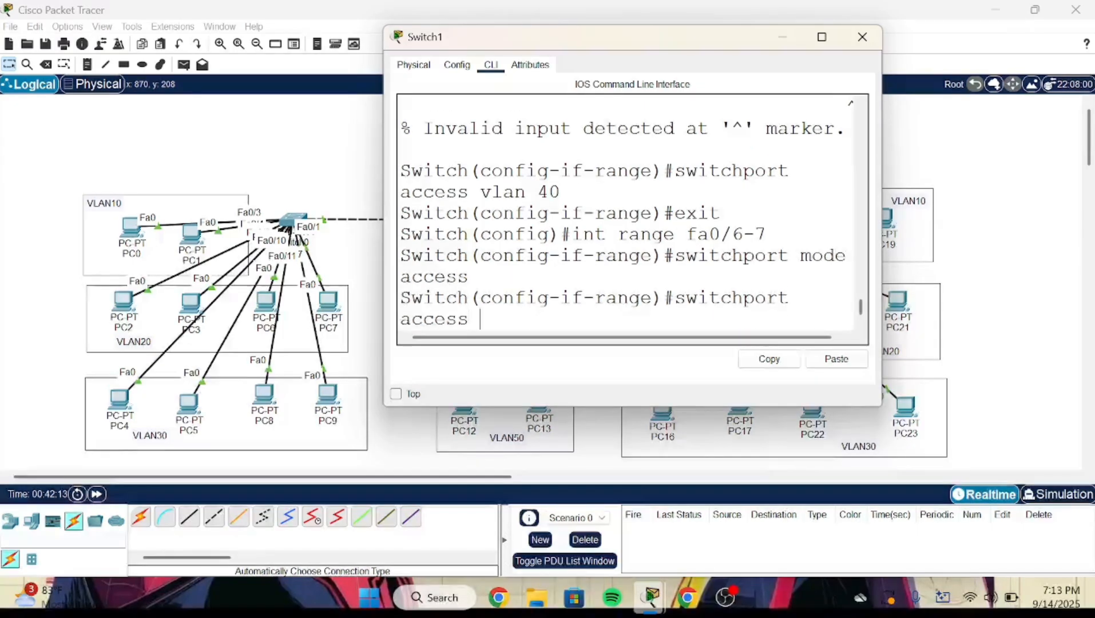
text(vlan 50)
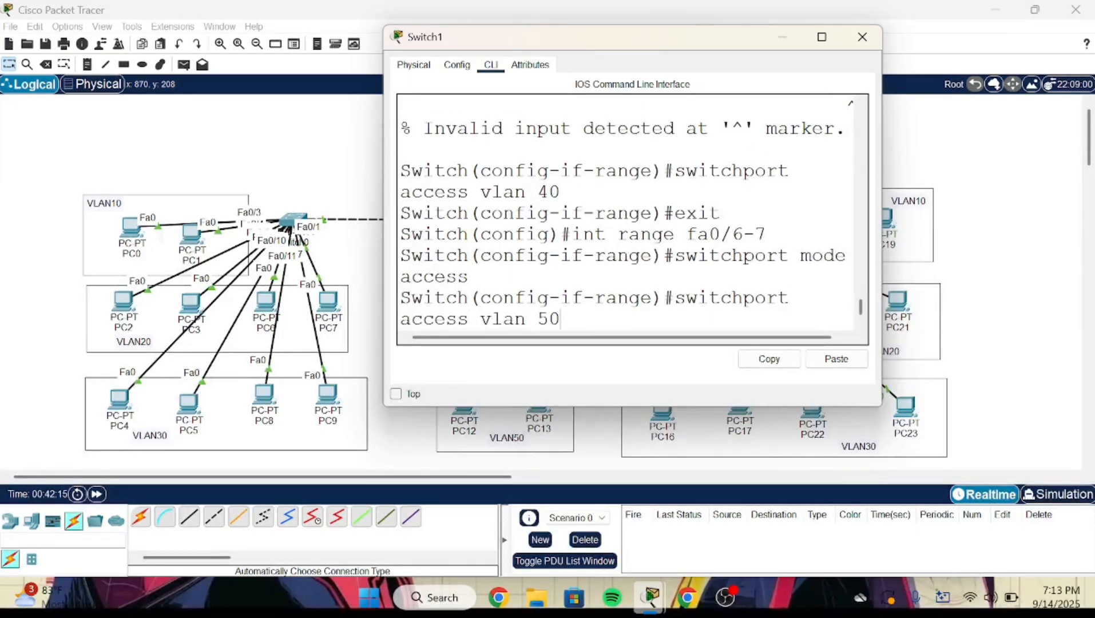
key(Return)
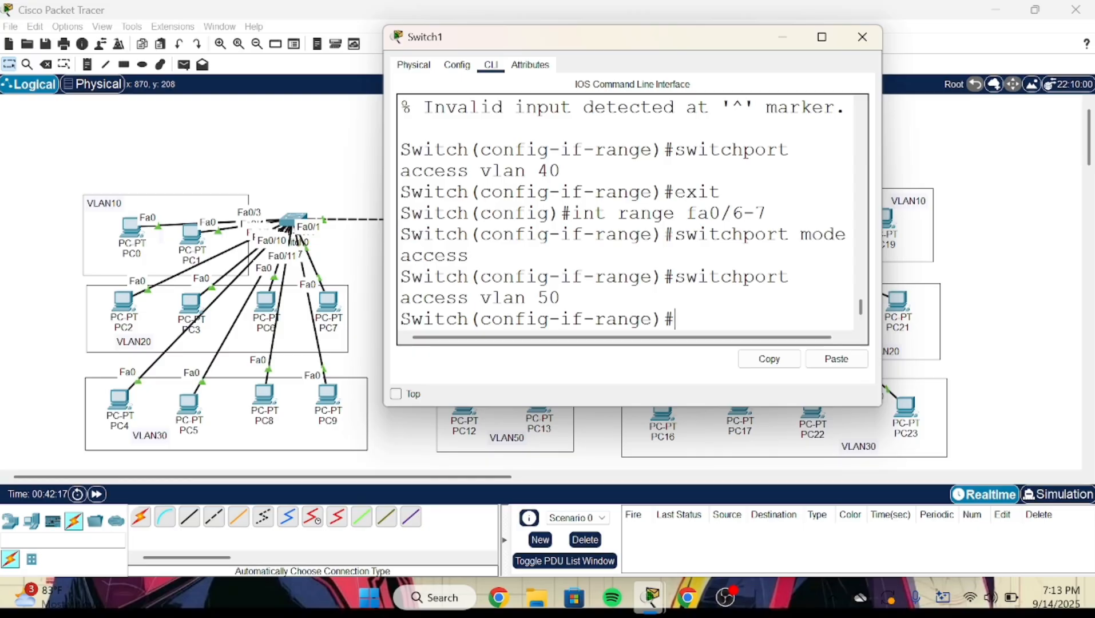
- Run do show vlan brief on Switch1, widen its window, and check the ports listed for VLAN 40 and VLAN 50
text(do show)
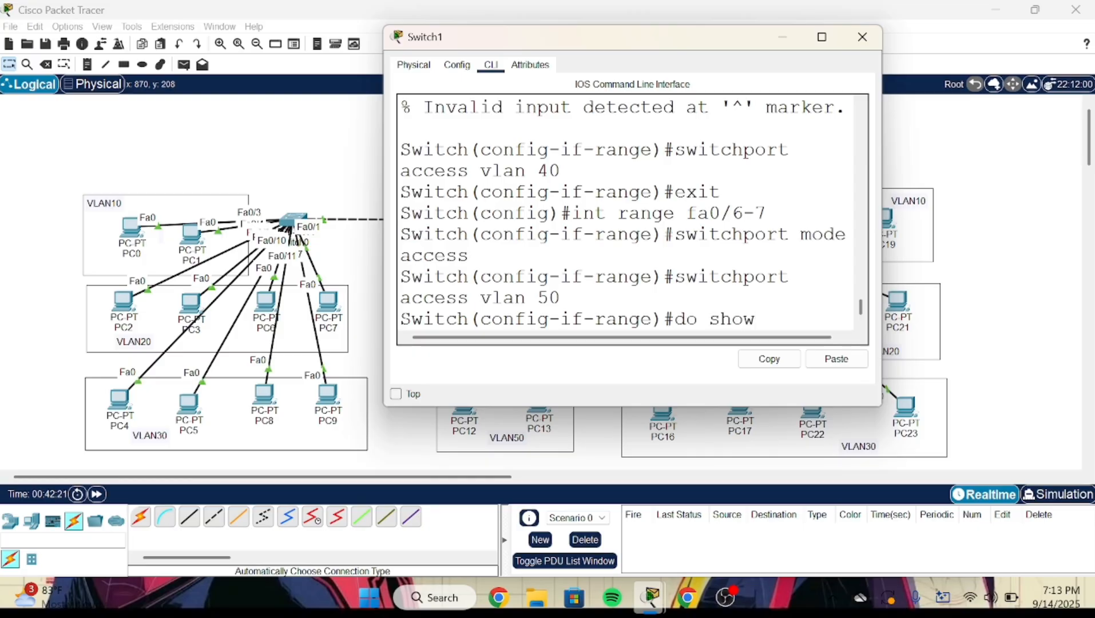
text( vlan brief)
key(Return)
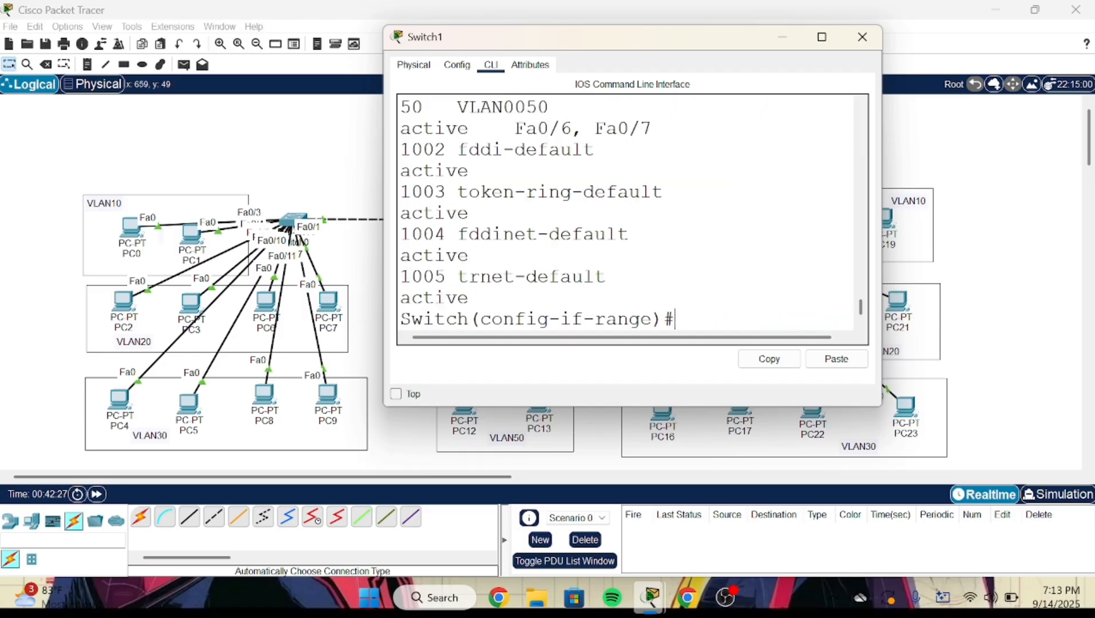
drag(377, 130, 102, 130)
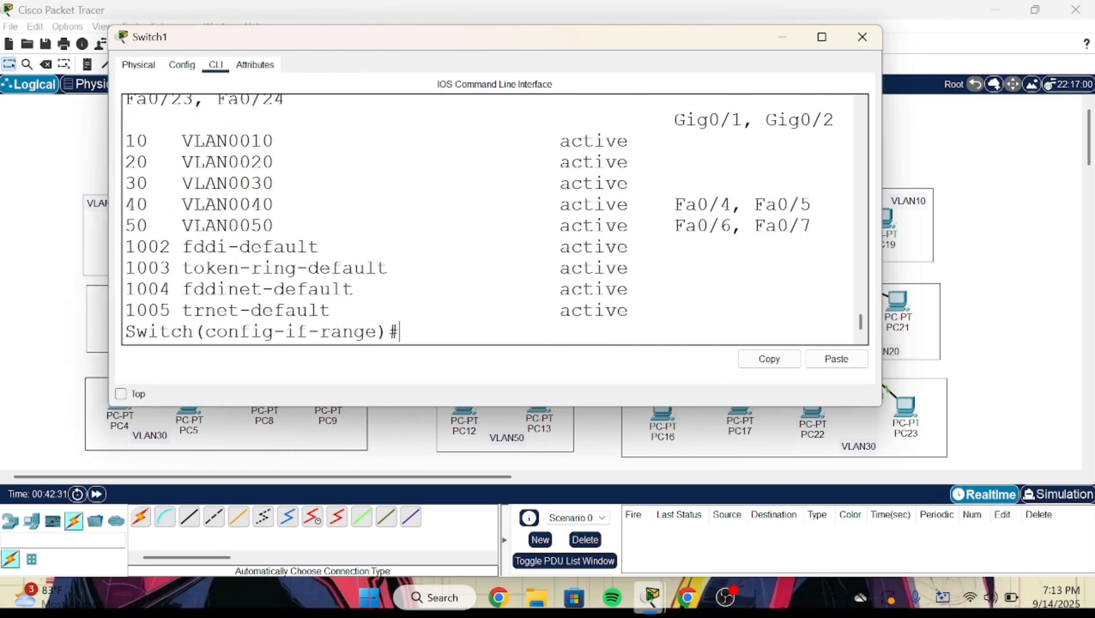
drag(170, 205, 813, 205)
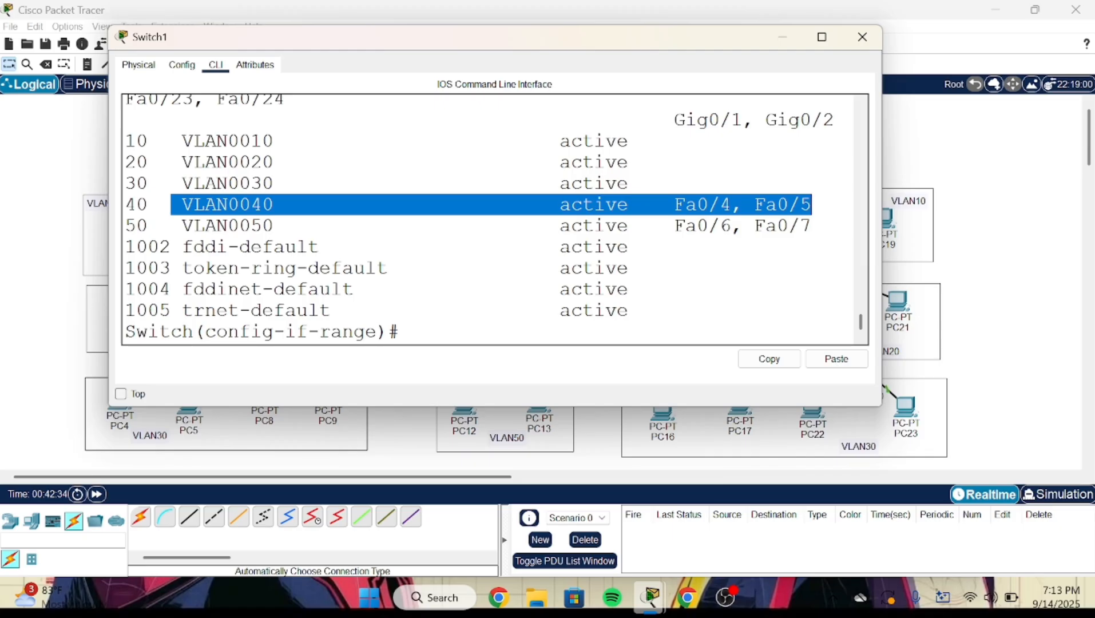
drag(193, 226, 813, 225)
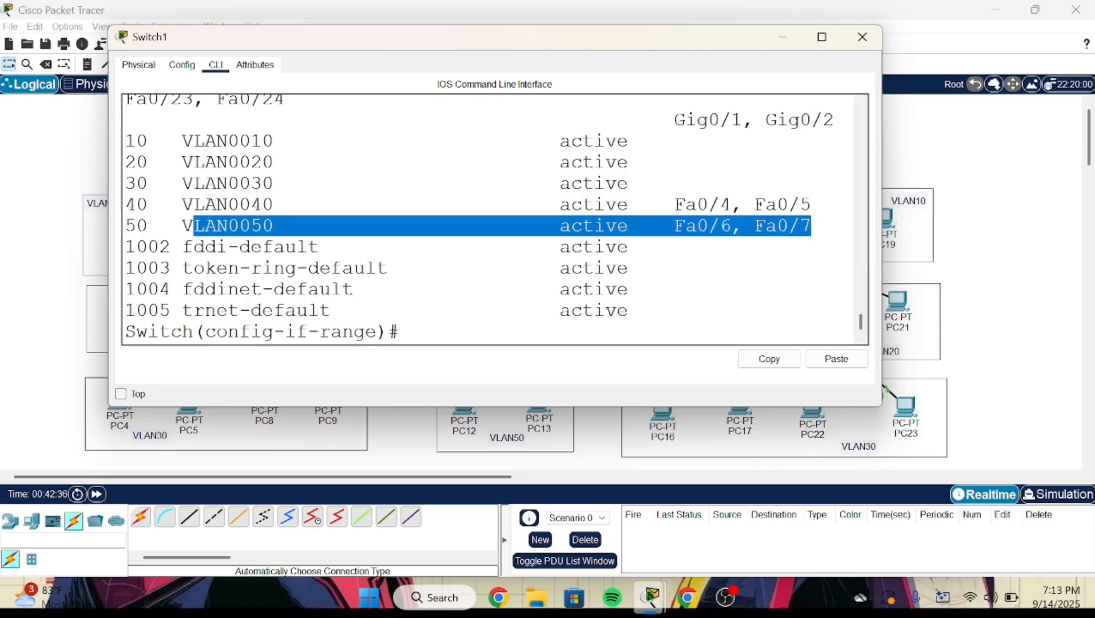
click(674, 247)
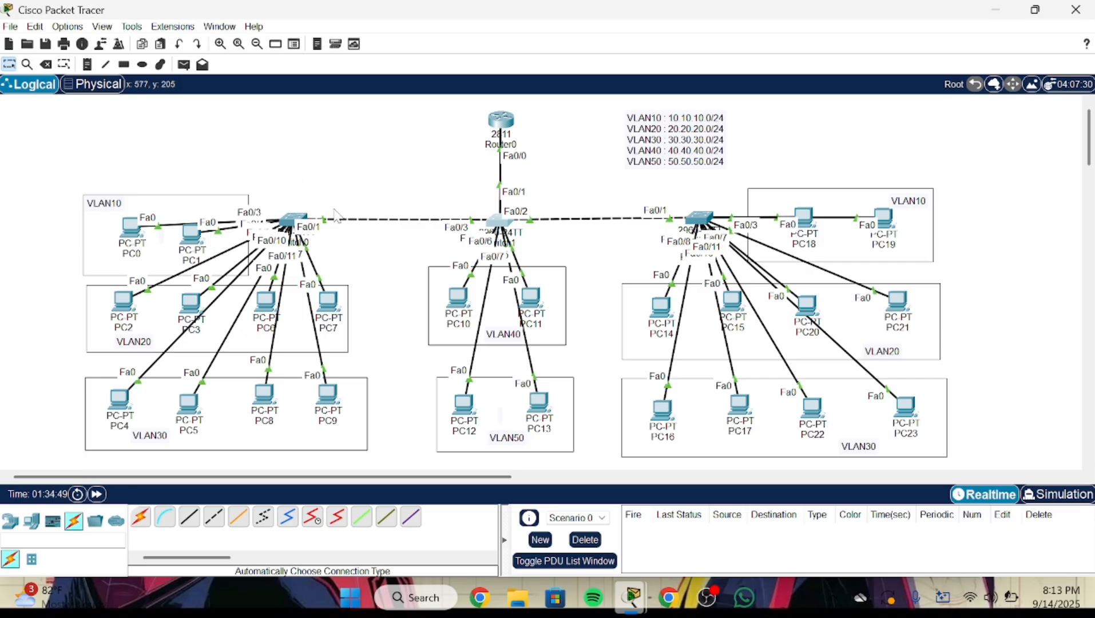
- Open Switch0's command line and exit VLAN configuration to global configuration mode
click(292, 220)
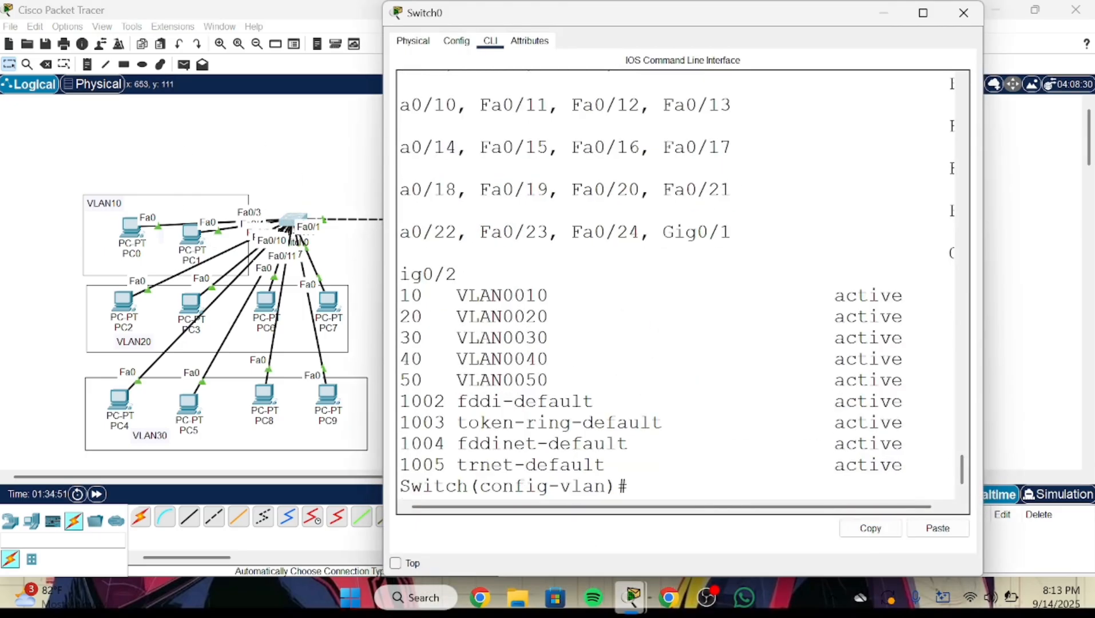
text(exu)
key(BackSpace)
key(BackSpace)
text(it)
key(Return)
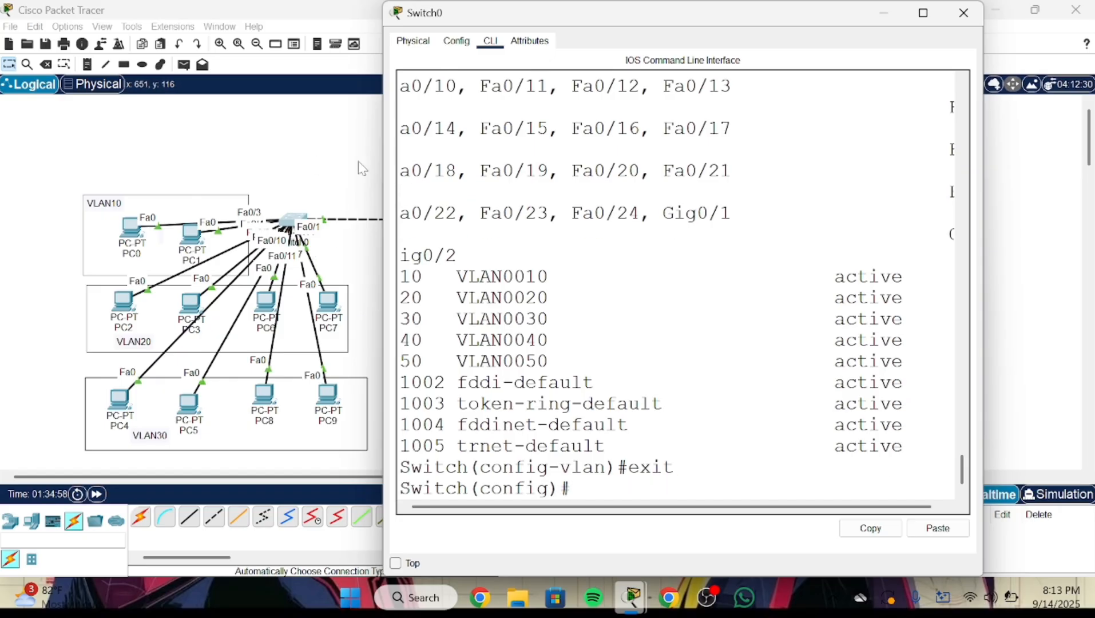
- Configure interface fa0/1 on Switch0 with switchport mode trunk and exit to global configuration mode
text(int fa0/)
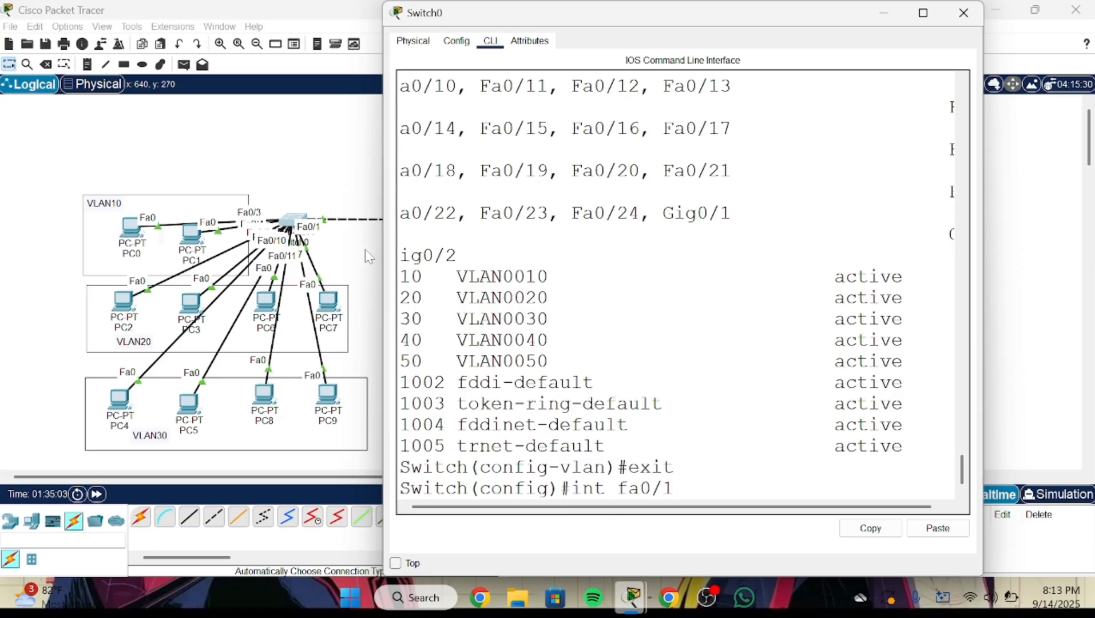
text(1)
key(Return)
text(switc)
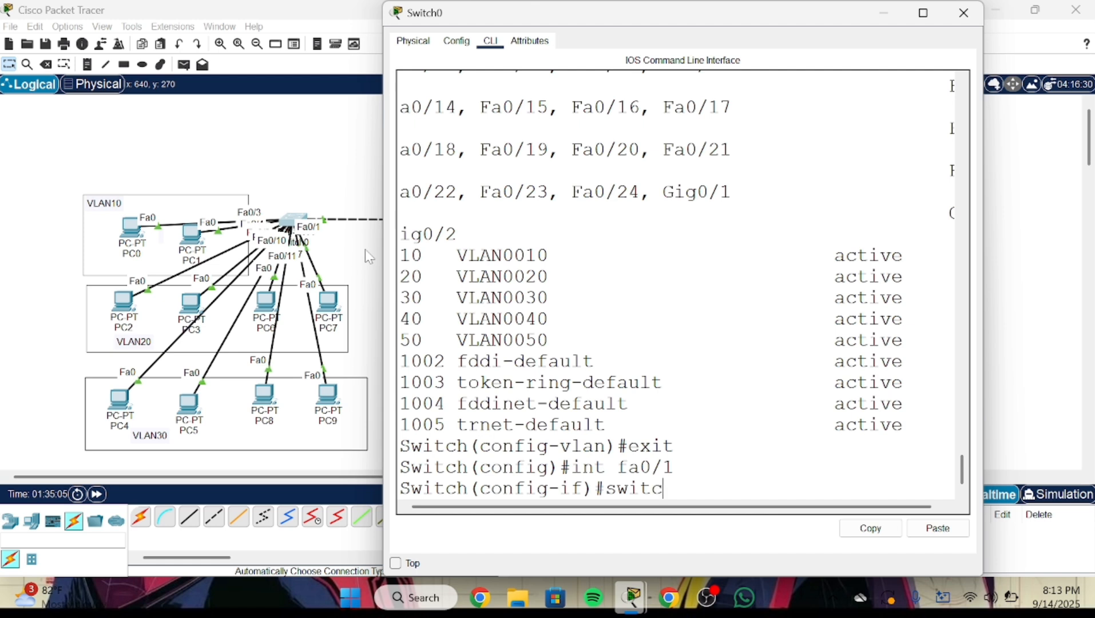
text(hport mode tr)
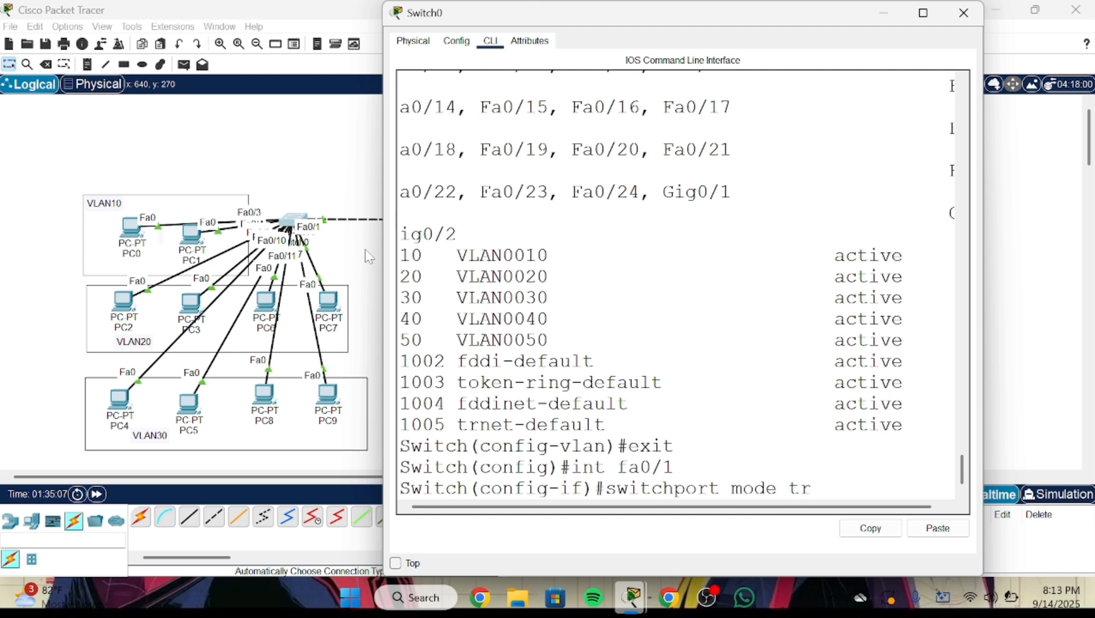
key(BackSpace)
text(runk)
key(Return)
text(exit)
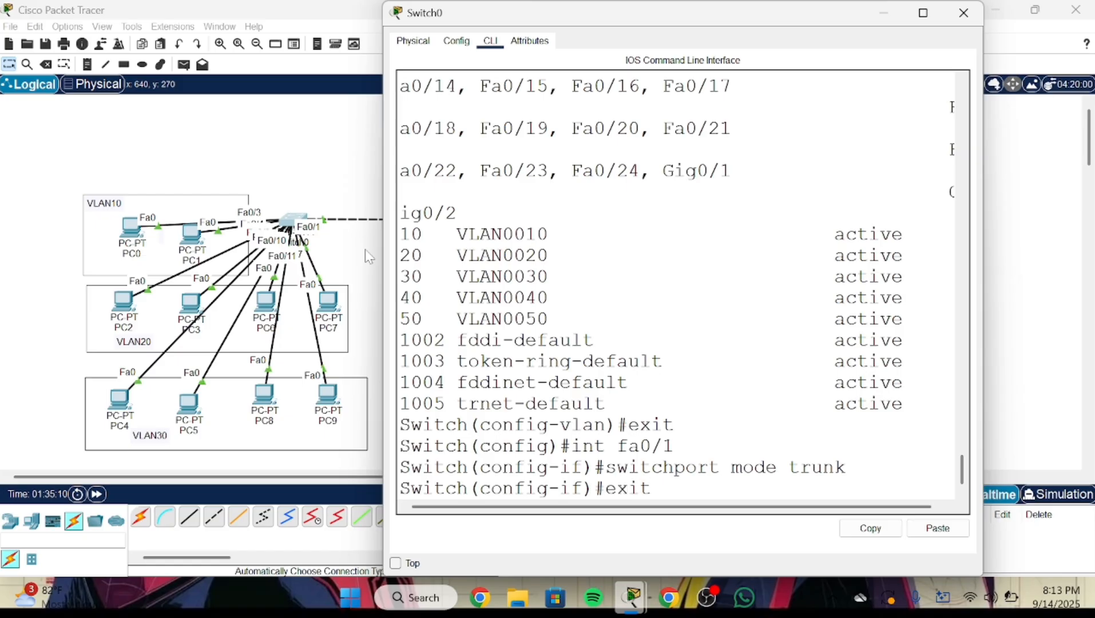
key(Return)
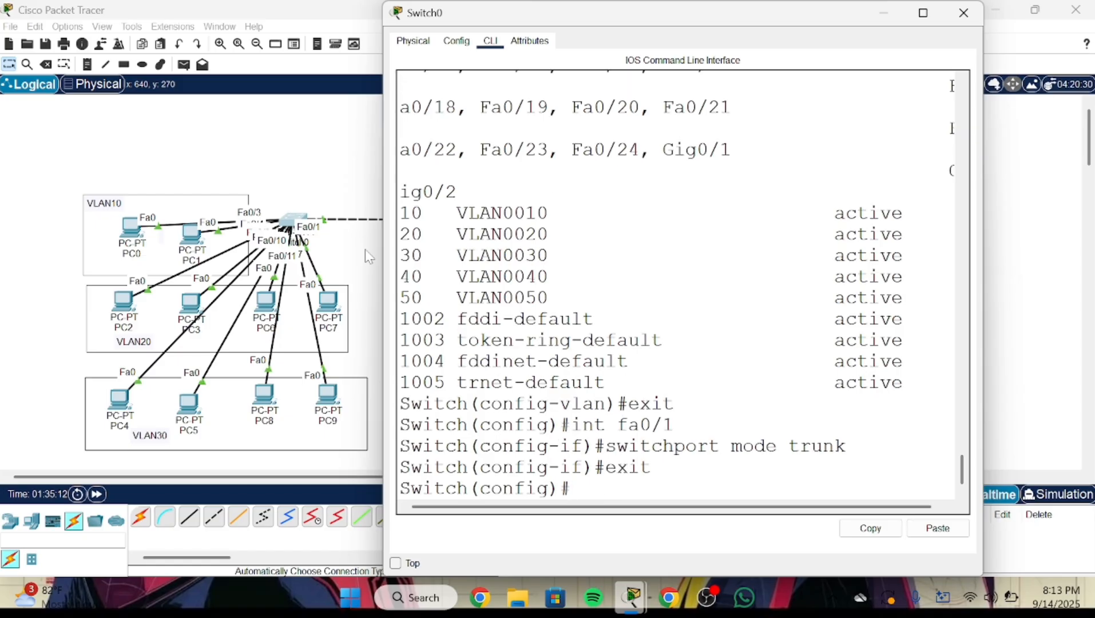
- Nudge PC0 and PC1 within the VLAN10 area to identify the Switch0 ports they connect to
click(272, 172)
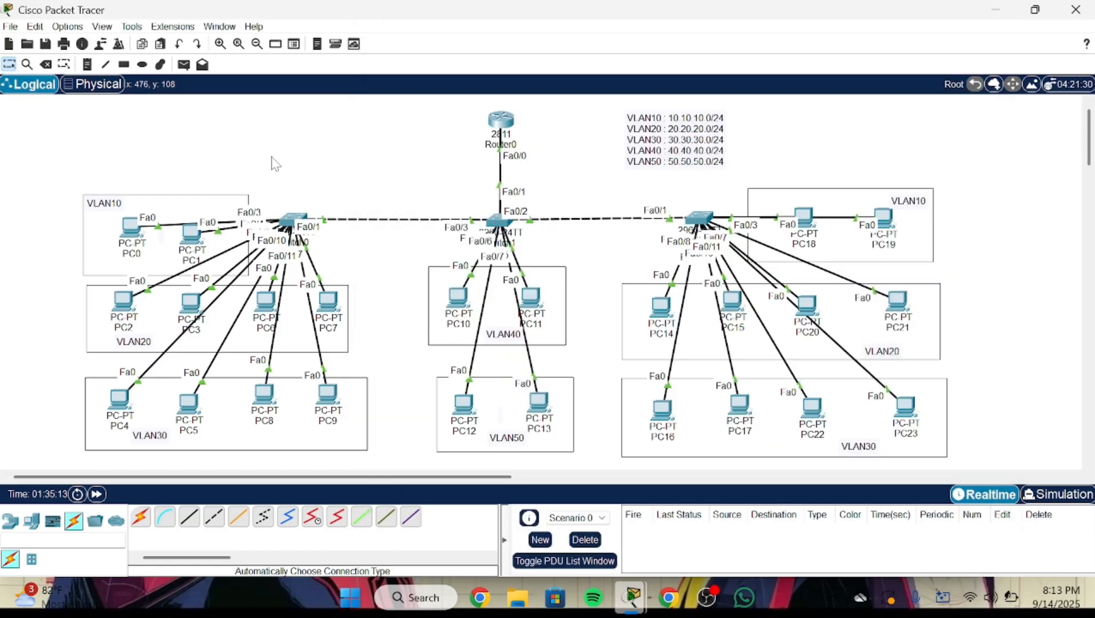
drag(137, 228, 114, 220)
mouse_move(187, 241)
mouse_down()
mouse_move(213, 167)
mouse_move(207, 240)
mouse_move(197, 243)
mouse_up()
drag(105, 226, 119, 236)
- Reopen Switch0's command line and enter interface range fa0/2-3
click(294, 220)
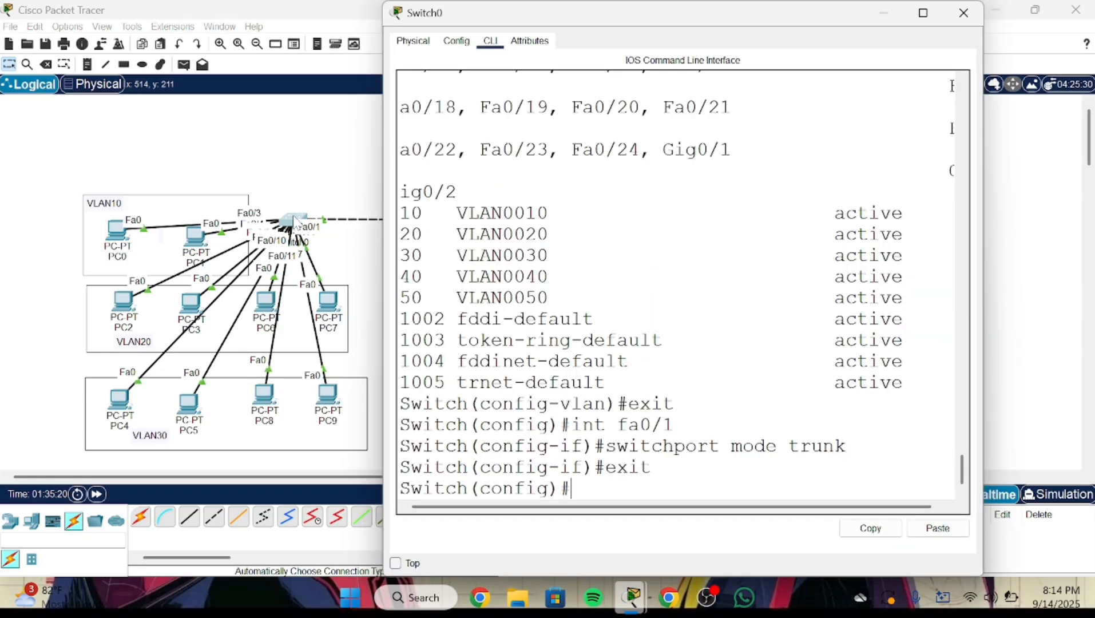
text(int fa0/2-)
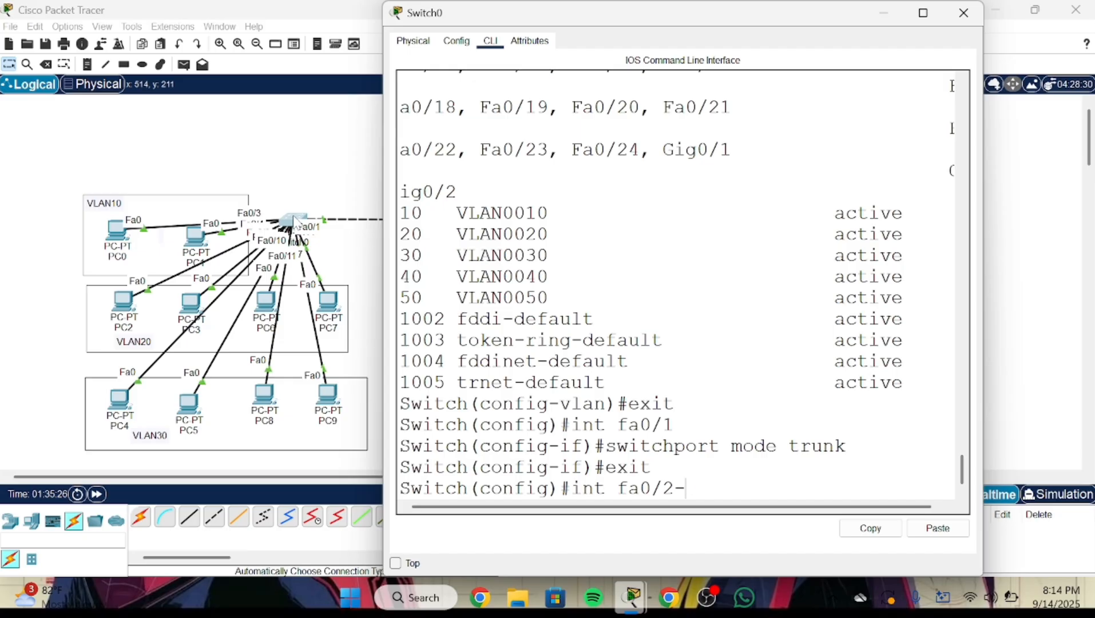
key(BackSpace)
key(BackSpace)
key(BackSpace)
key(BackSpace)
key(BackSpace)
key(BackSpace)
text(range fa0/2-1)
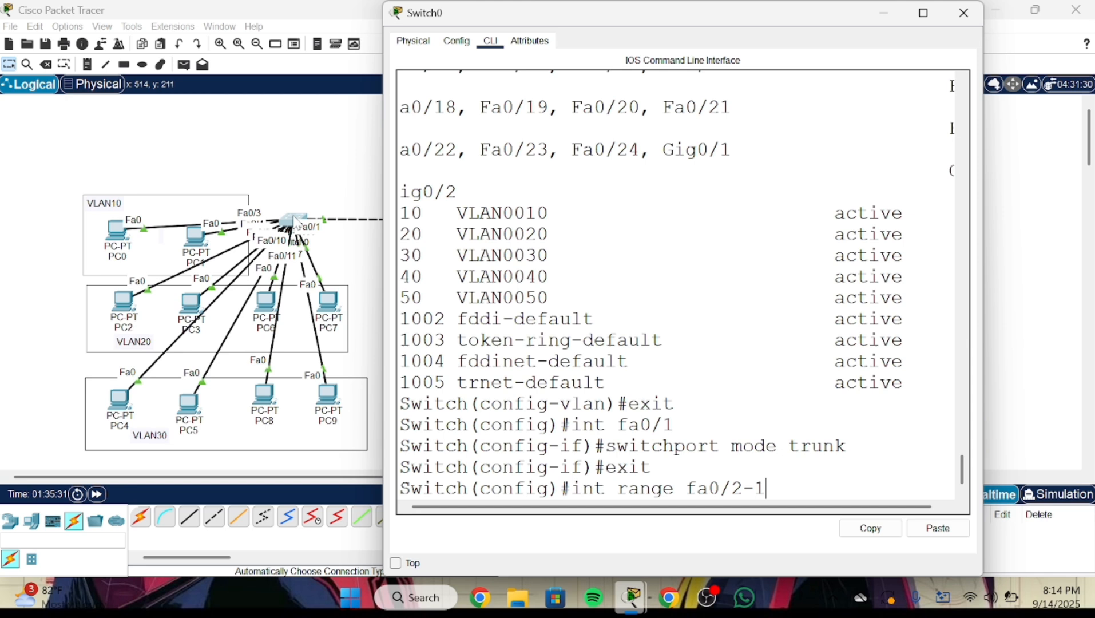
key(BackSpace)
text(4)
key(BackSpace)
text(3)
key(Return)
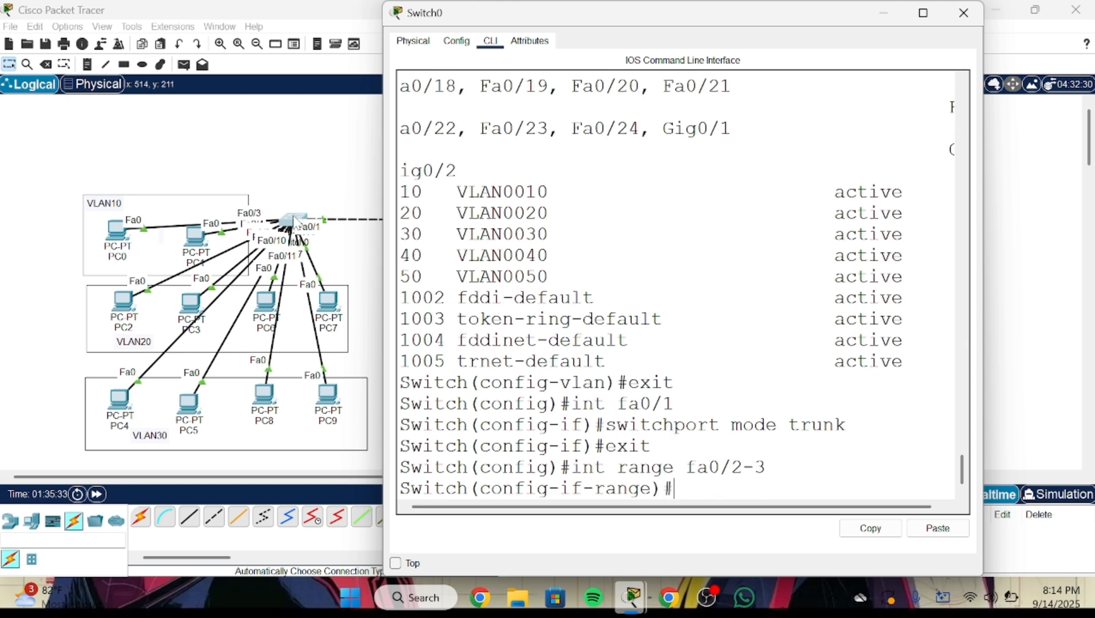
- Set Switch0 ports fa0/2-3 to access mode in VLAN 10 and exit to global configuration mode
text(switchport)
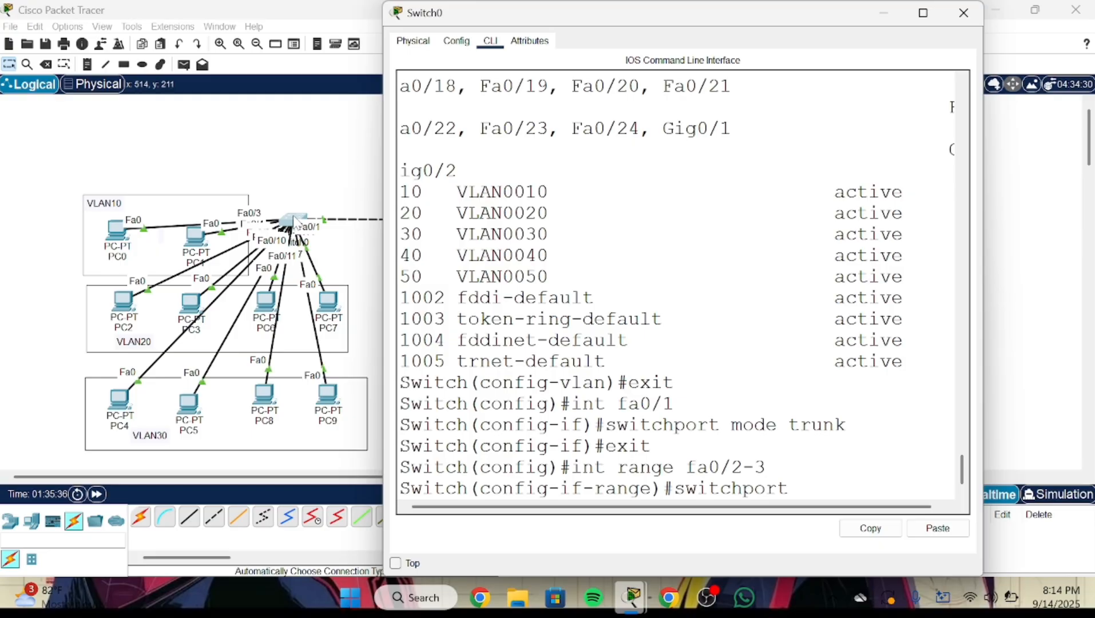
text( mode access)
key(Return)
text(swi)
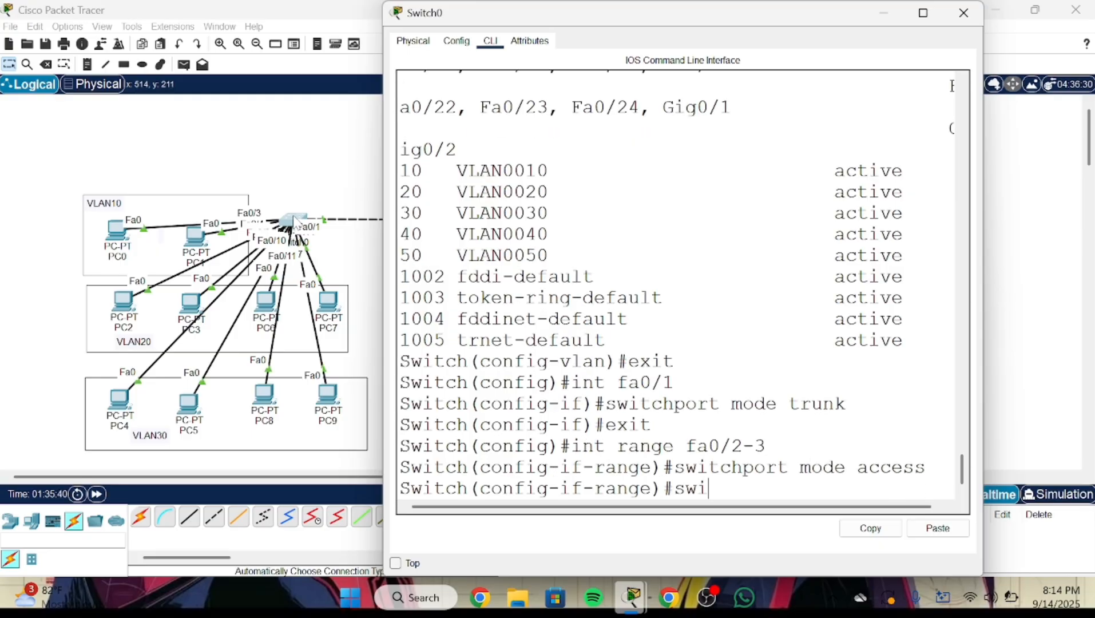
text(tchport)
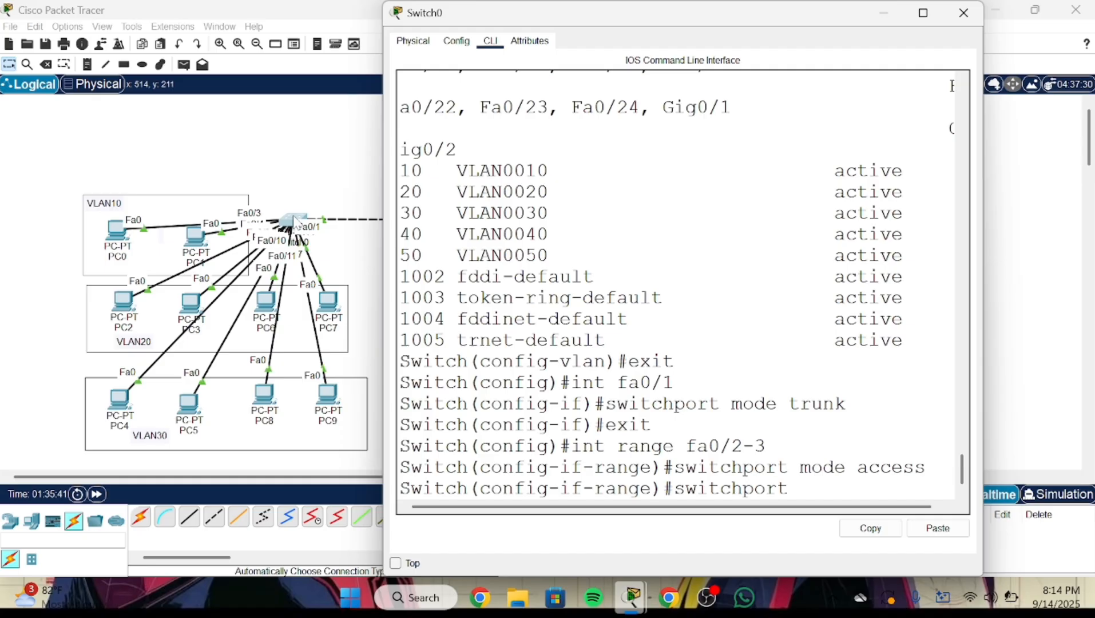
text( access vlan 10)
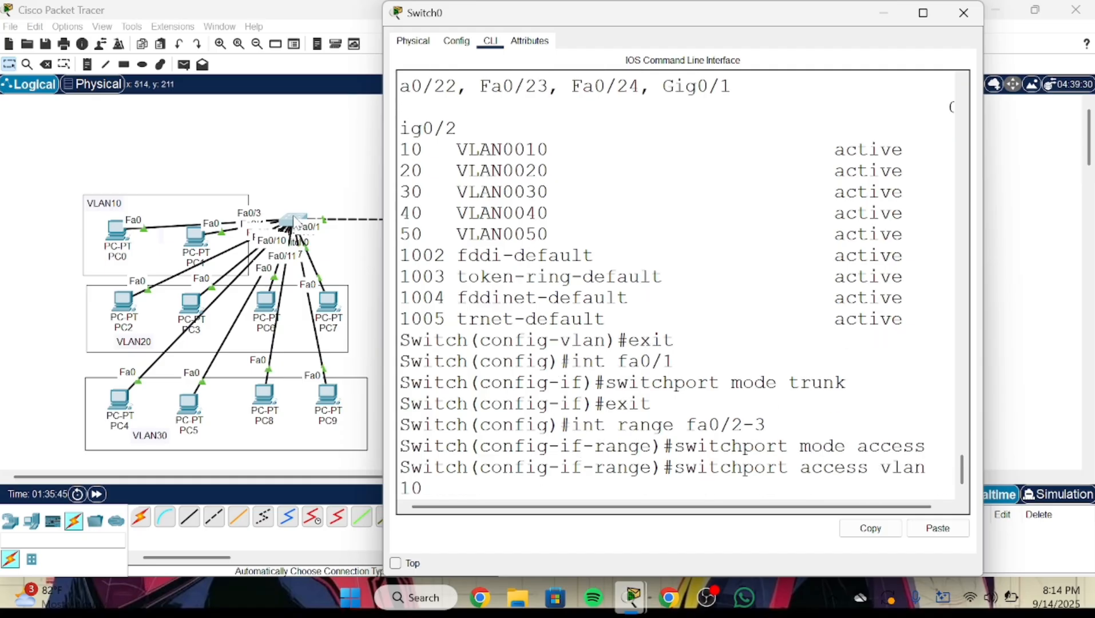
key(Return)
text(ex)
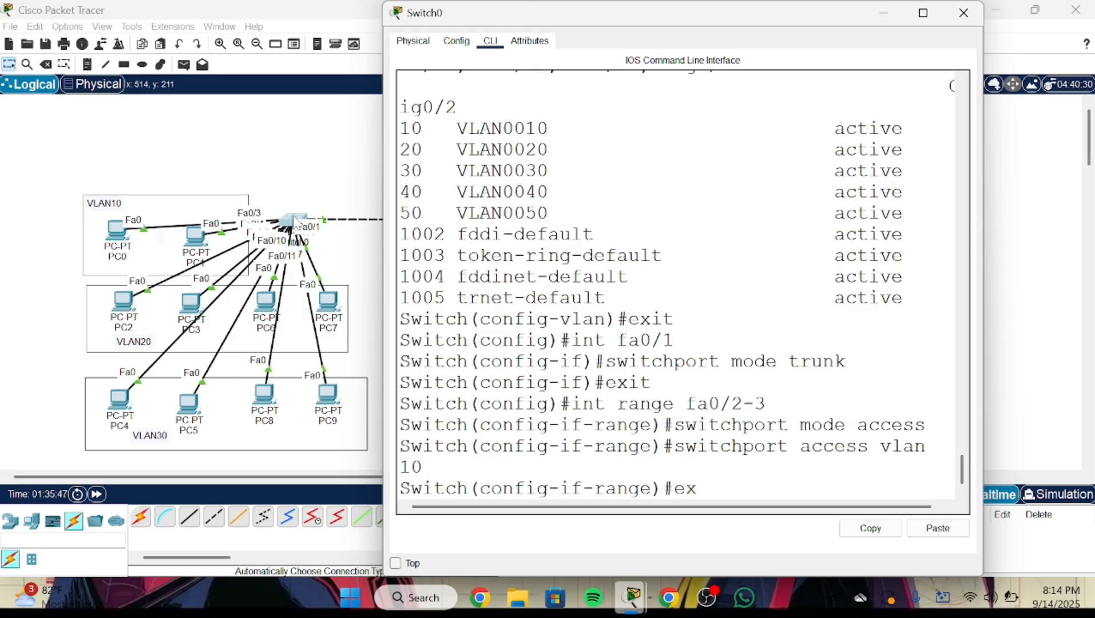
text(it)
key(Return)
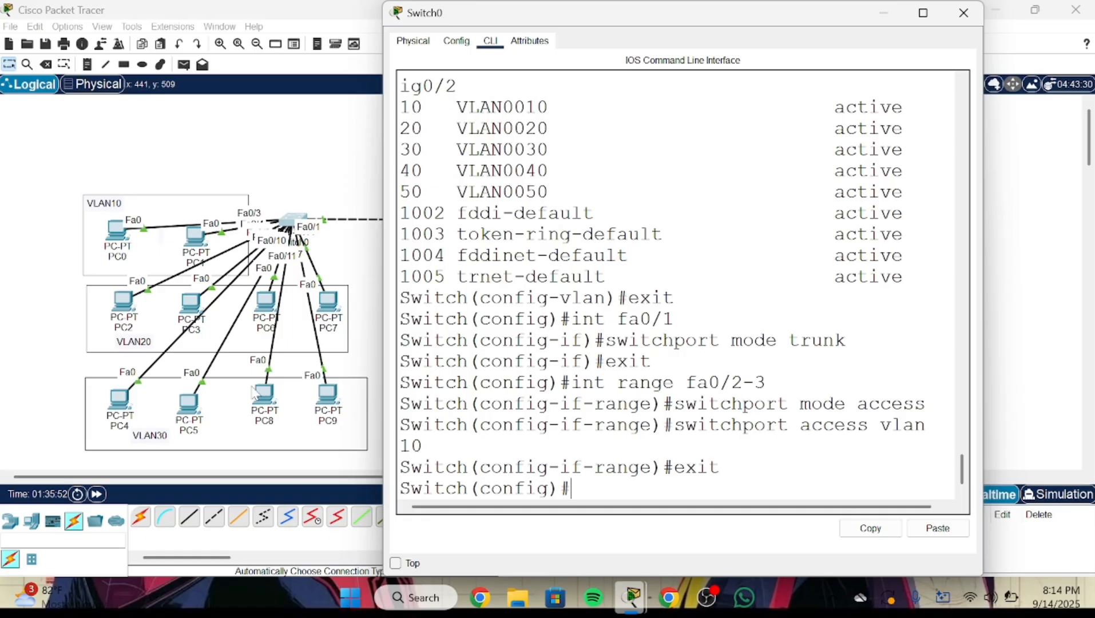
- Nudge the VLAN20 PCs to identify their Switch0 ports and enter interface range fa0/5-7
text(int range fa0/)
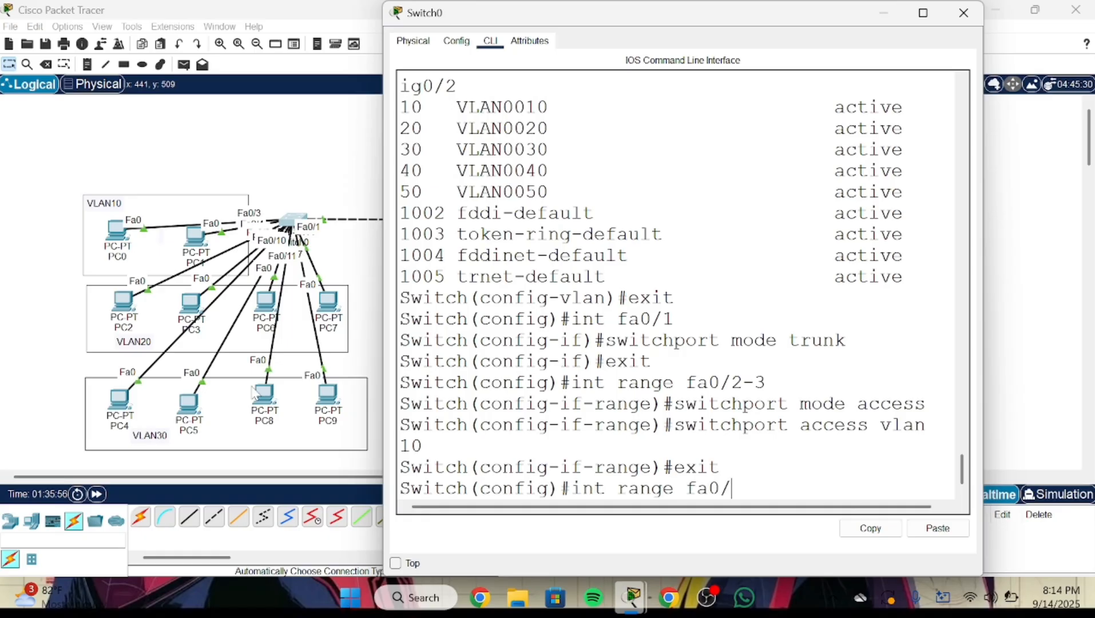
click(265, 281)
drag(127, 309, 186, 320)
mouse_move(265, 300)
mouse_down()
mouse_move(247, 180)
mouse_move(280, 317)
mouse_move(372, 234)
mouse_move(343, 303)
mouse_move(269, 314)
mouse_up()
click(290, 219)
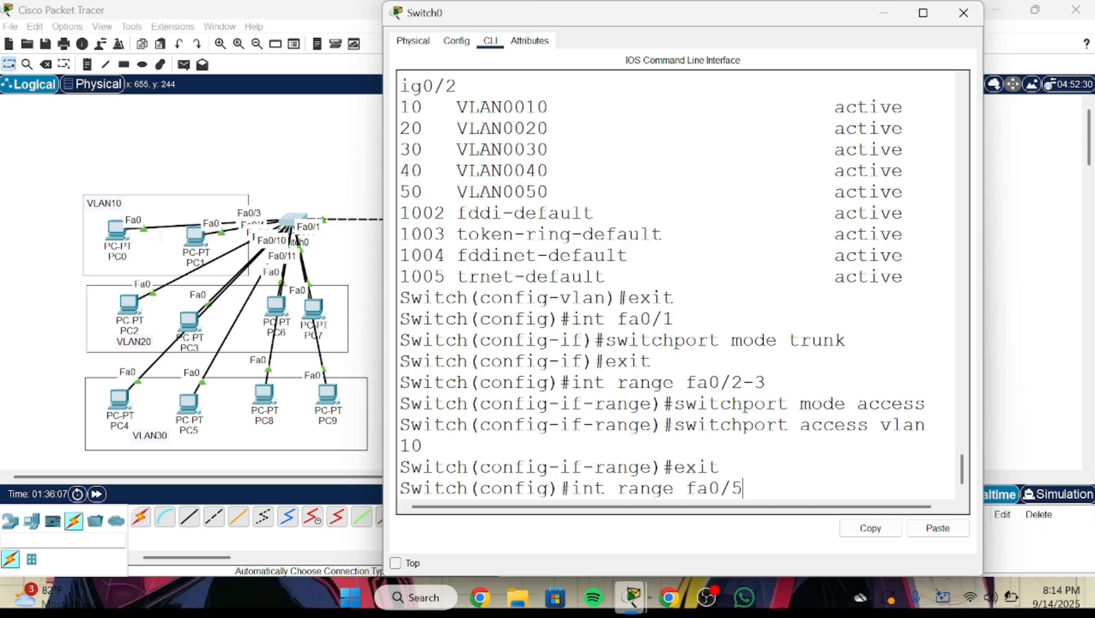
key(Return)
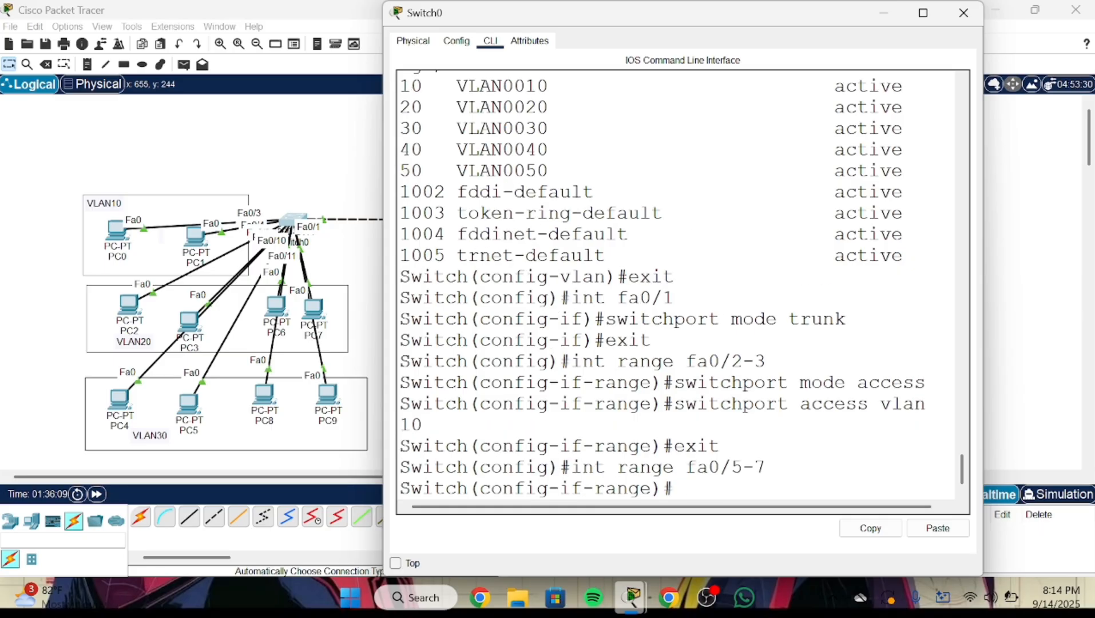
- Try to set the Switch0 range fa0/5-7 to access mode
text(swo)
key(BackSpace)
text(otchport )
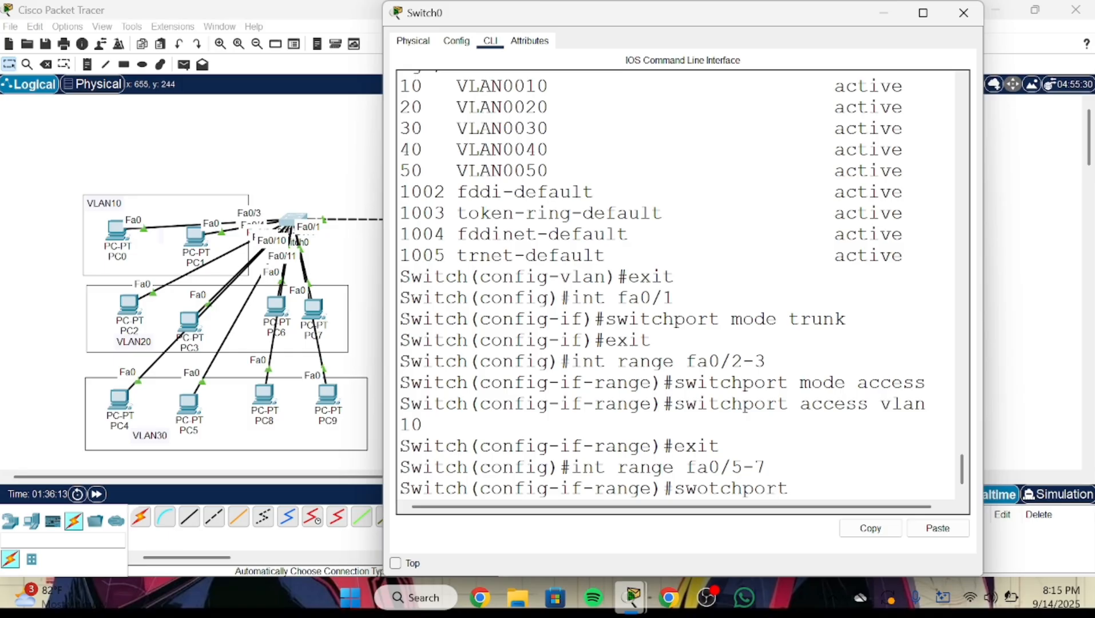
text(mode access)
key(Return)
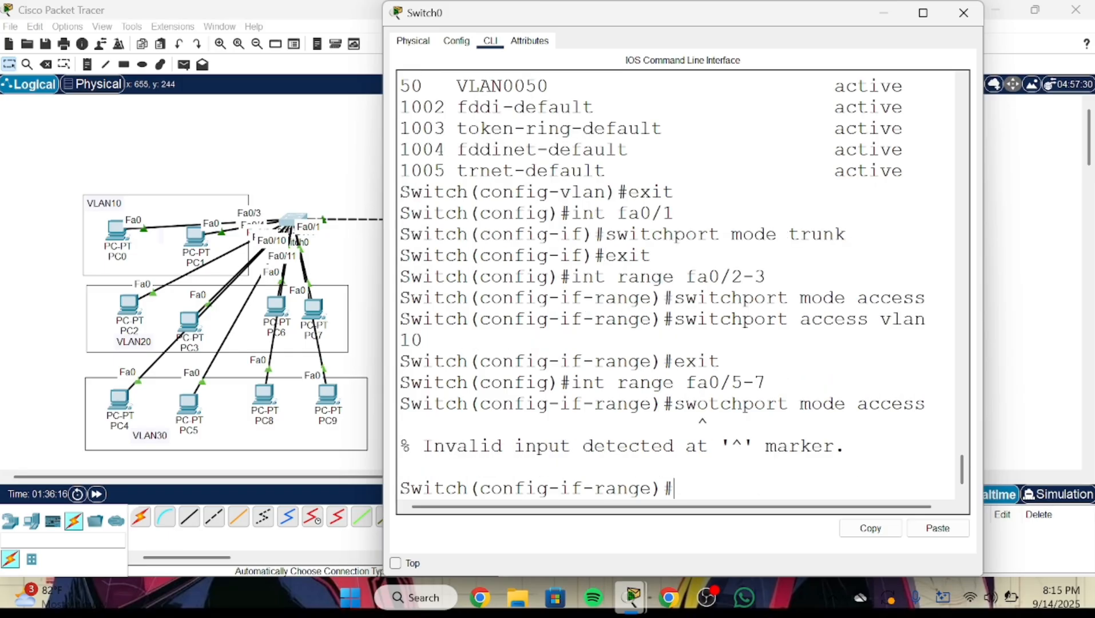
- Set Switch0 ports fa0/5-7 to access mode in VLAN 20 and exit to global configuration mode
text(switchport)
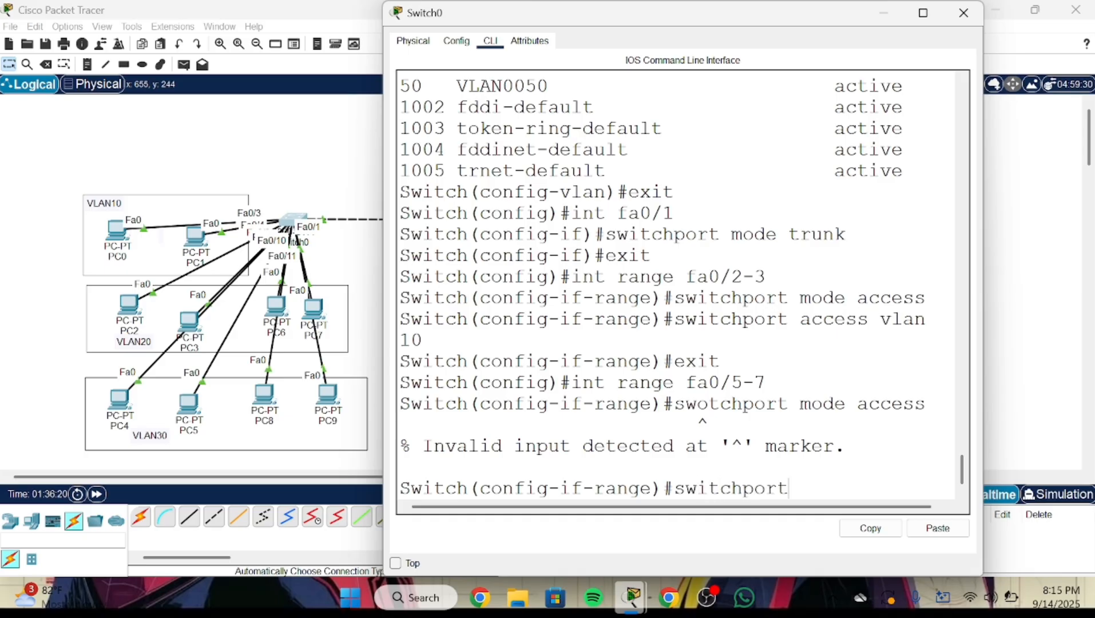
text( mode access)
key(Return)
text(swi)
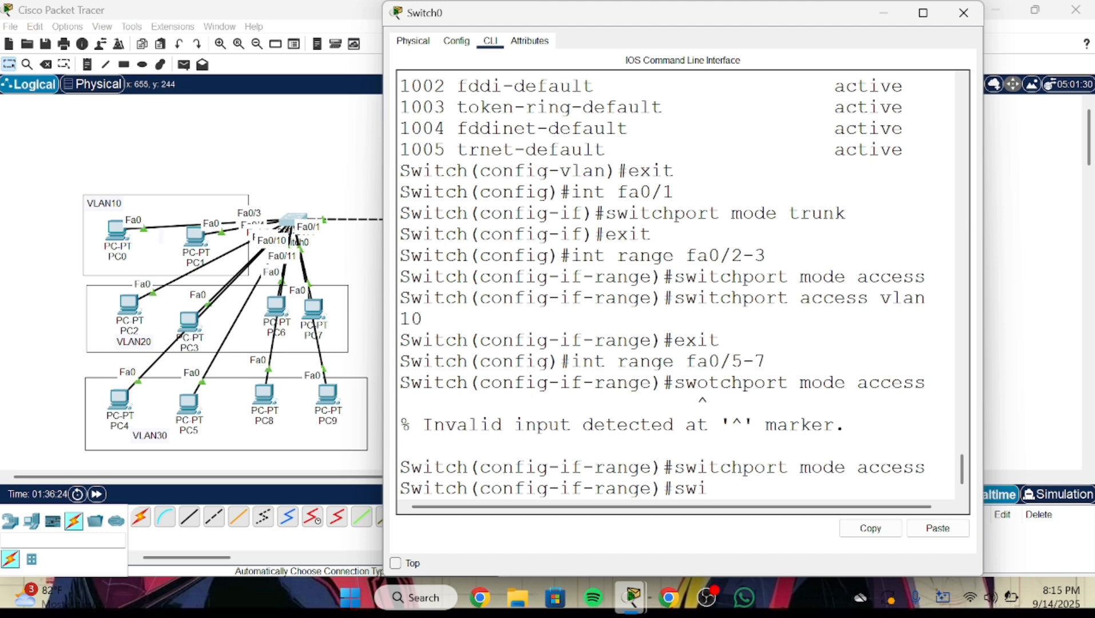
text(tchport access)
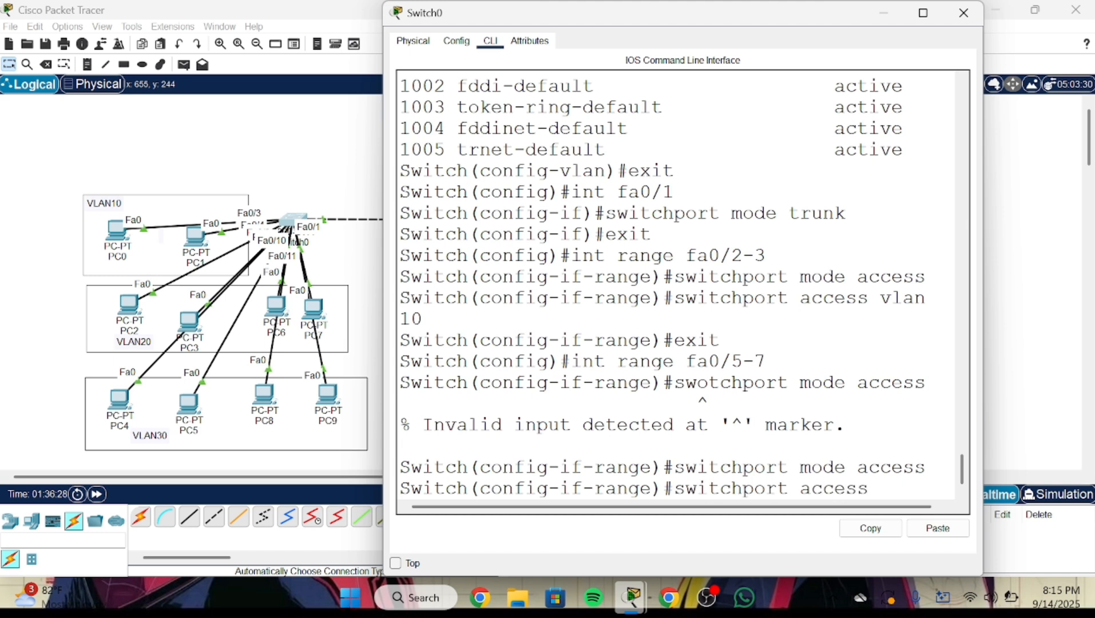
text( vlan 20)
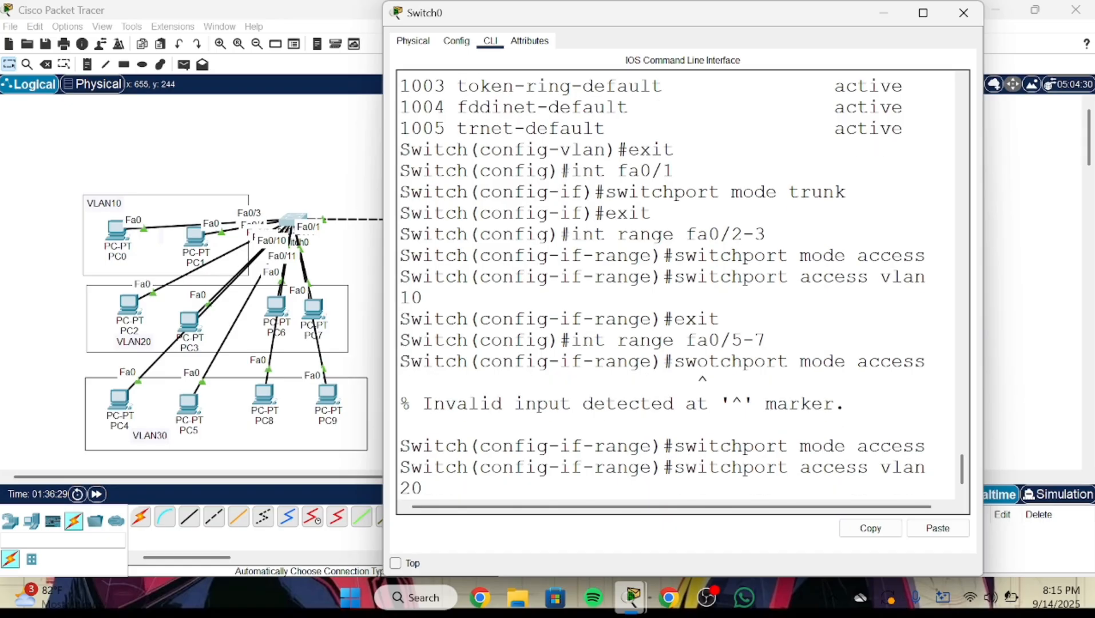
key(Return)
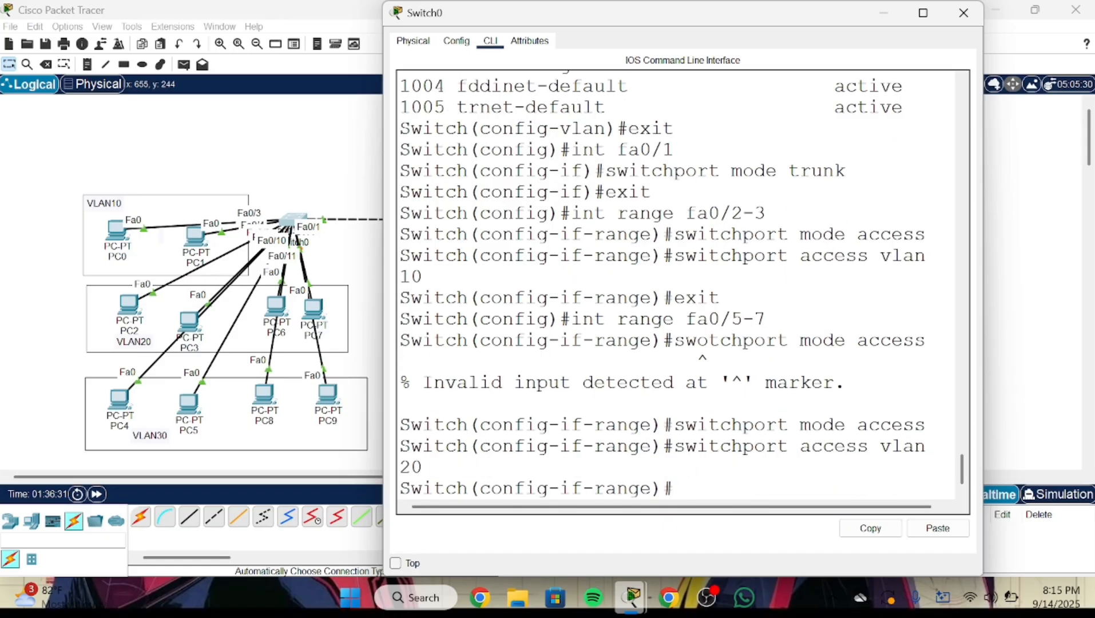
text(exit)
key(Return)
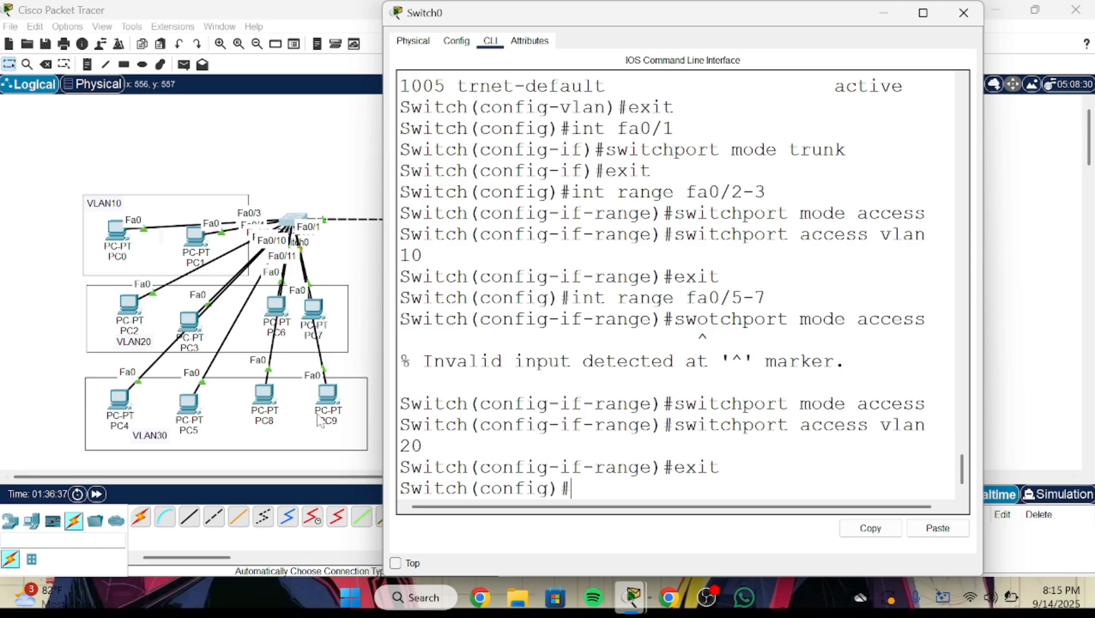
- Nudge the VLAN30 PCs to identify their Switch0 ports and enter interface range fa0/8-11
text(int ra)
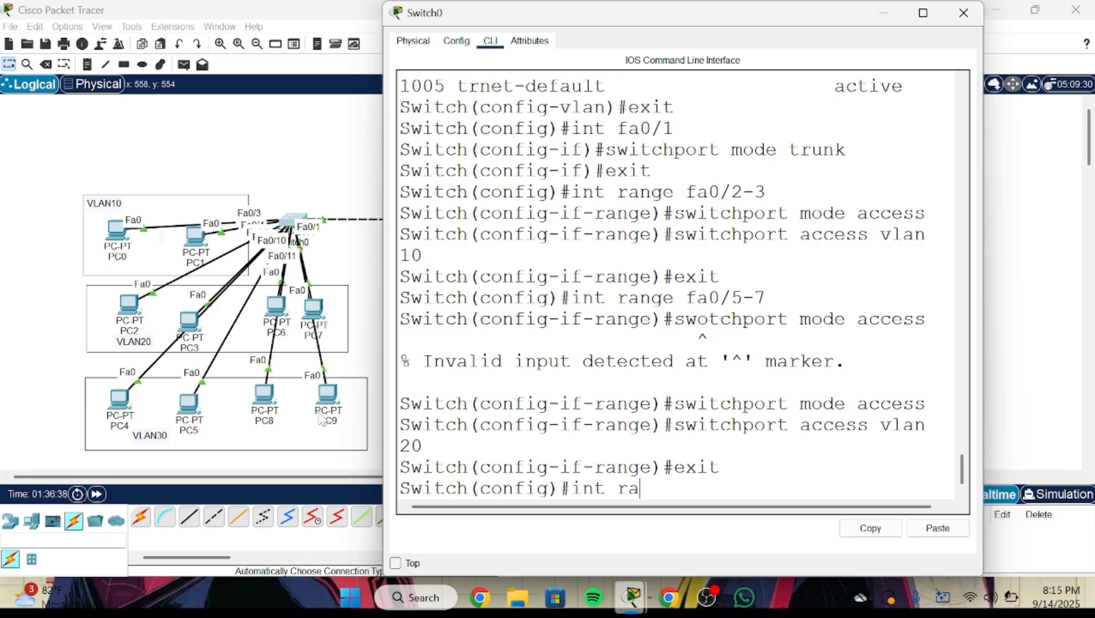
text(nge fa0/)
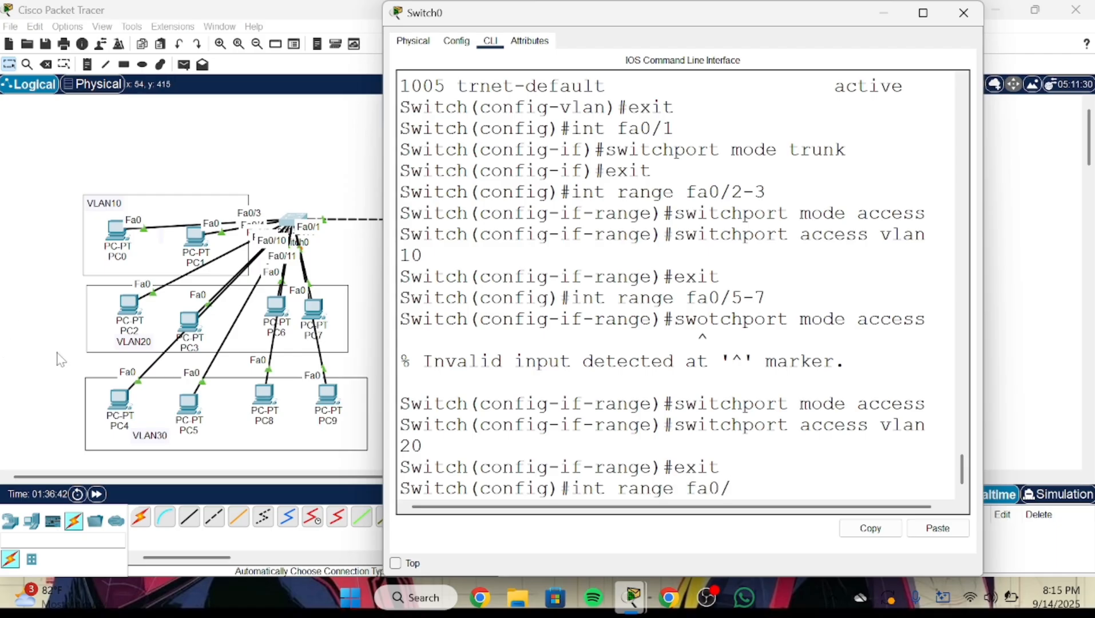
click(189, 326)
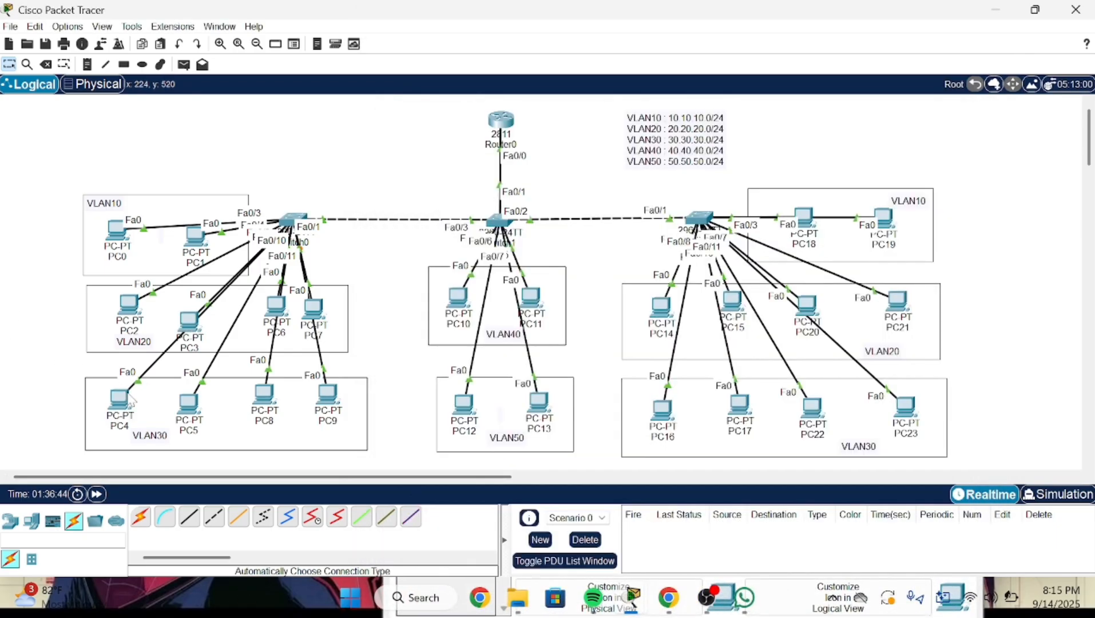
drag(131, 398, 187, 411)
mouse_move(261, 391)
mouse_down()
mouse_move(254, 197)
mouse_move(276, 396)
mouse_up()
mouse_move(334, 419)
mouse_down()
mouse_move(409, 309)
mouse_move(328, 421)
mouse_up()
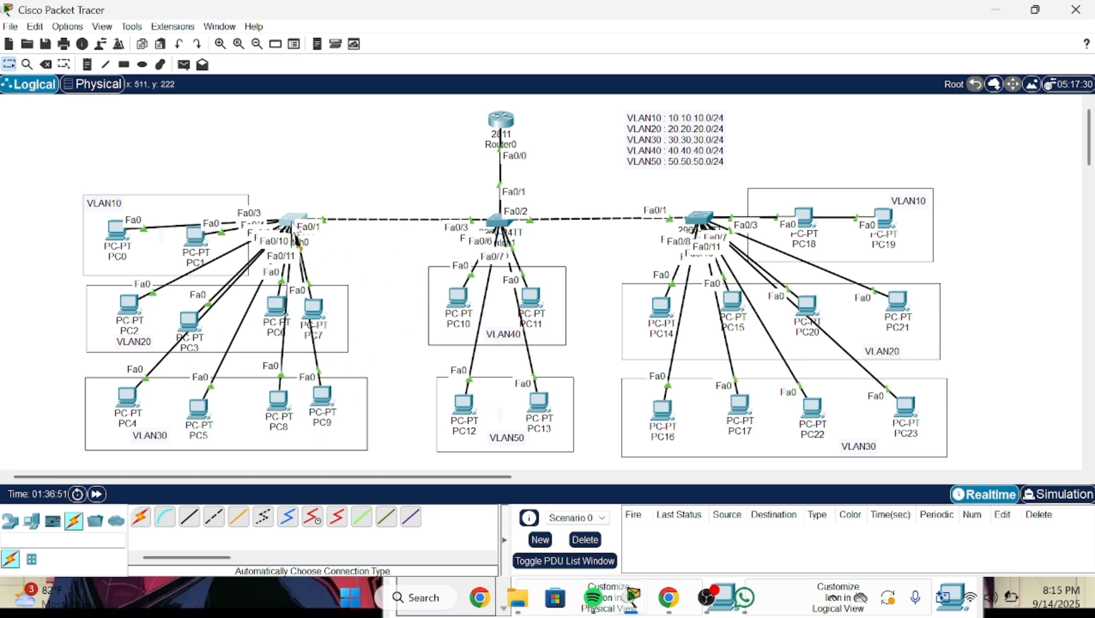
click(294, 219)
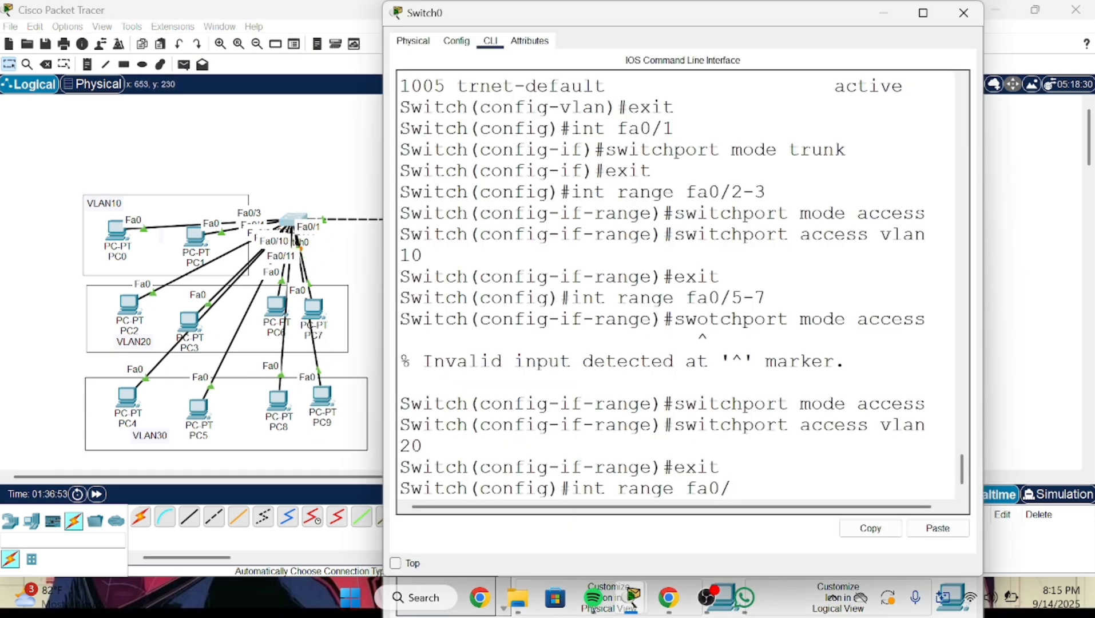
text(8-11)
key(Return)
- Set Switch0 ports fa0/8-11 to access mode and assign them to VLAN 30
text(swi)
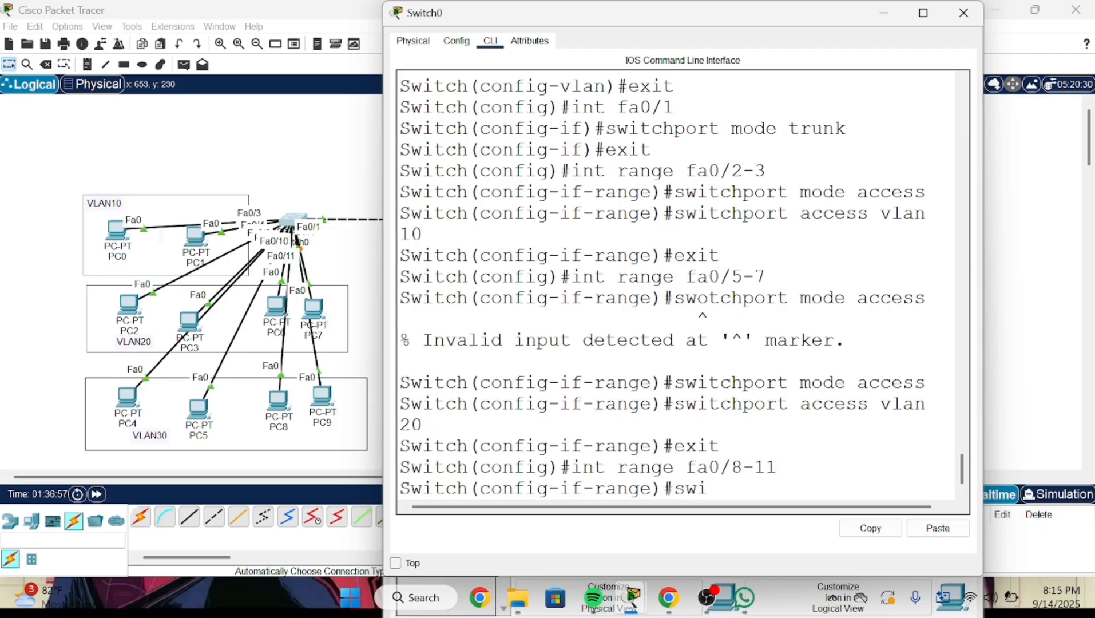
text(tchport )
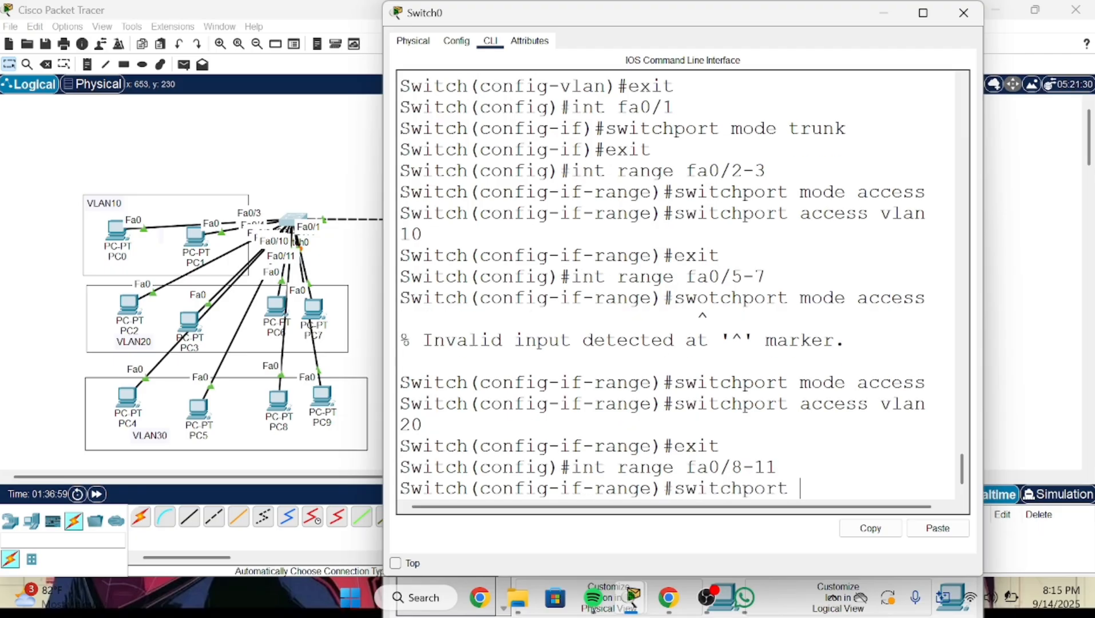
text(mode access)
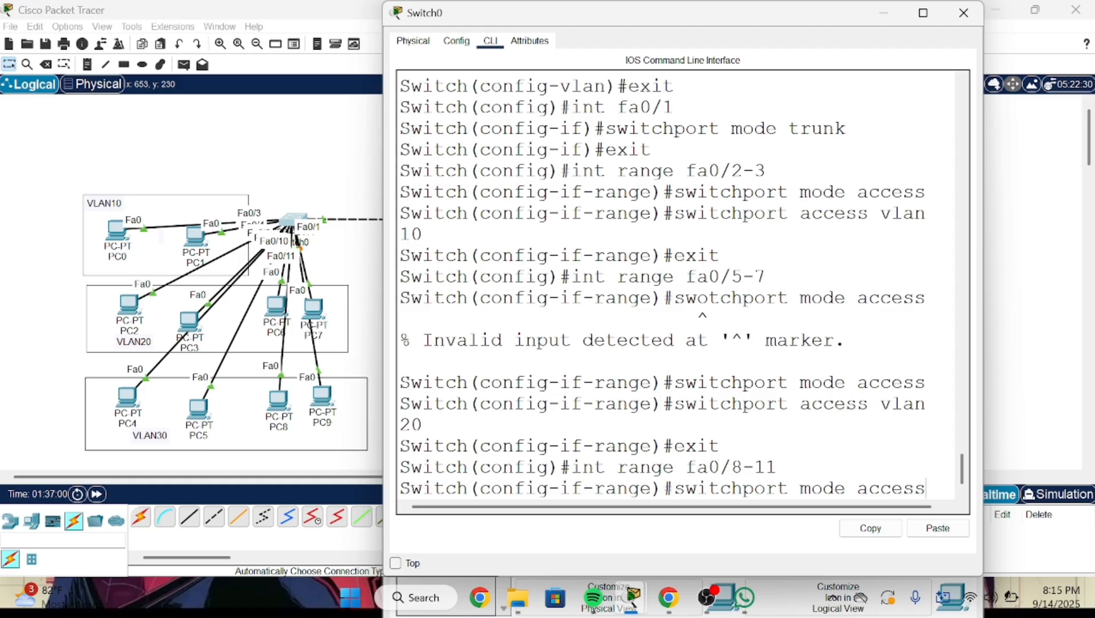
key(Return)
text(switch)
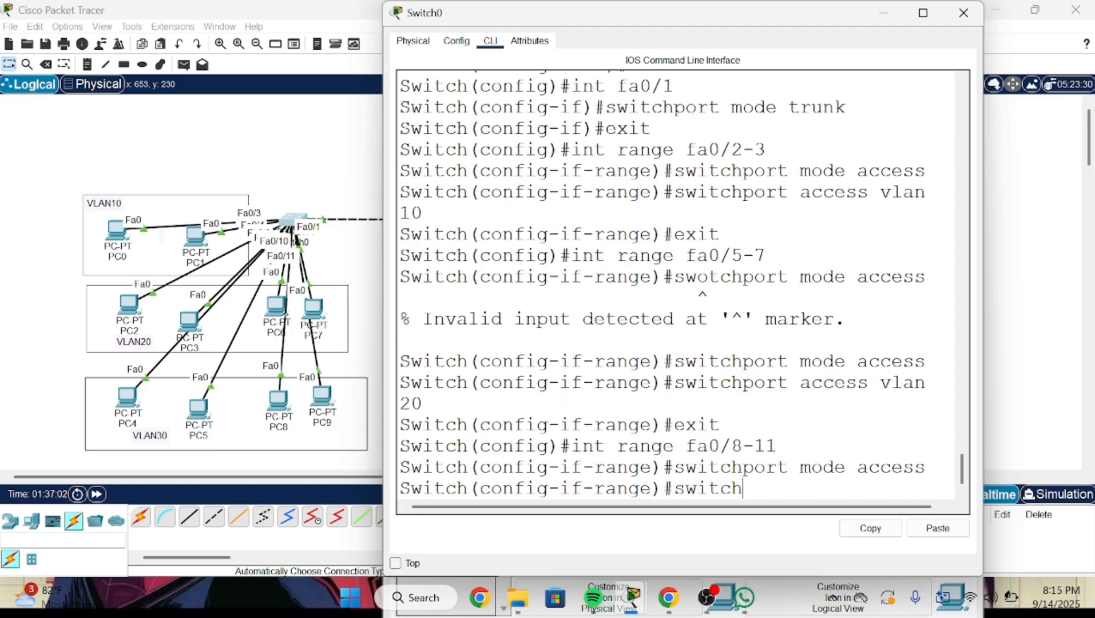
text(port access)
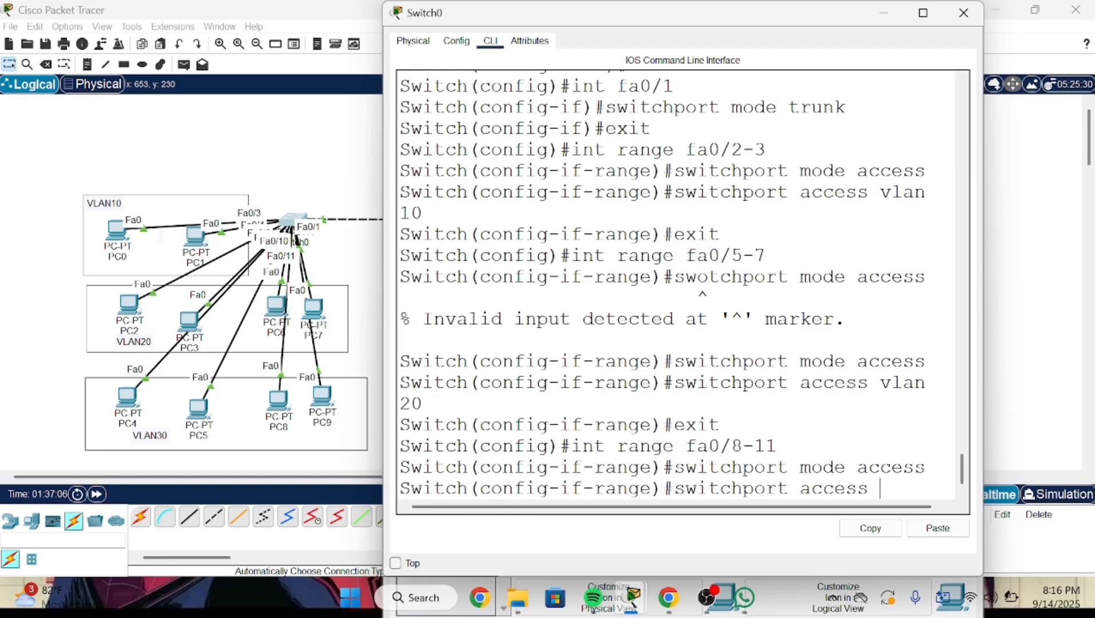
text( v)
key(BackSpace)
text(vlan 30)
key(Return)
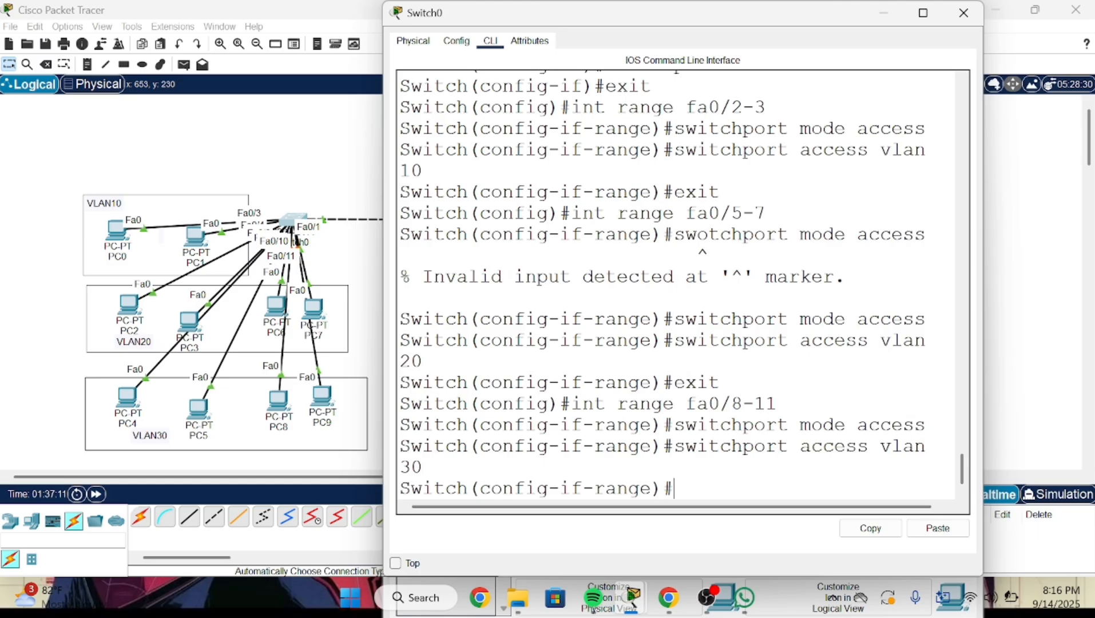
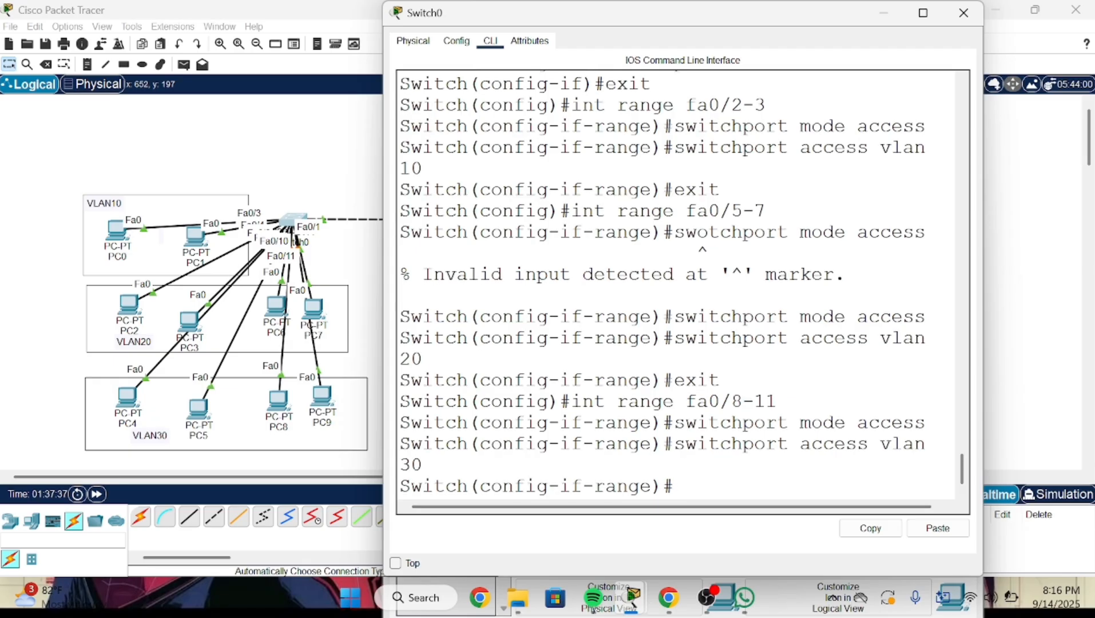
- Run do show vlan brief on Switch0, widen the command-line window and examine the port assignments of VLANs 10 to 30
text(do show vla)
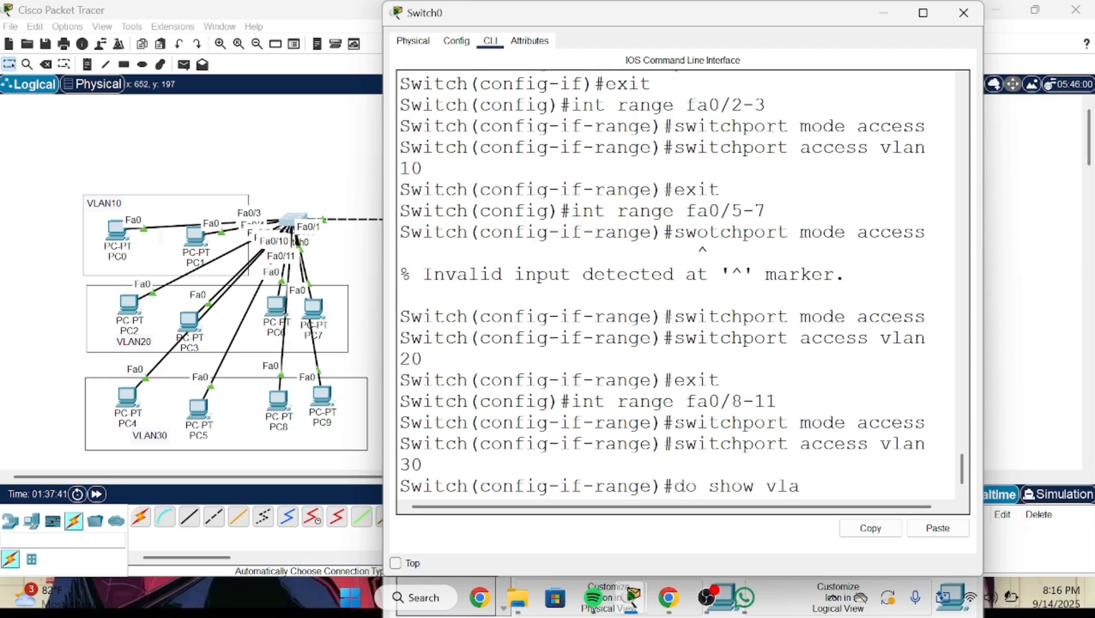
text(n brief)
key(Return)
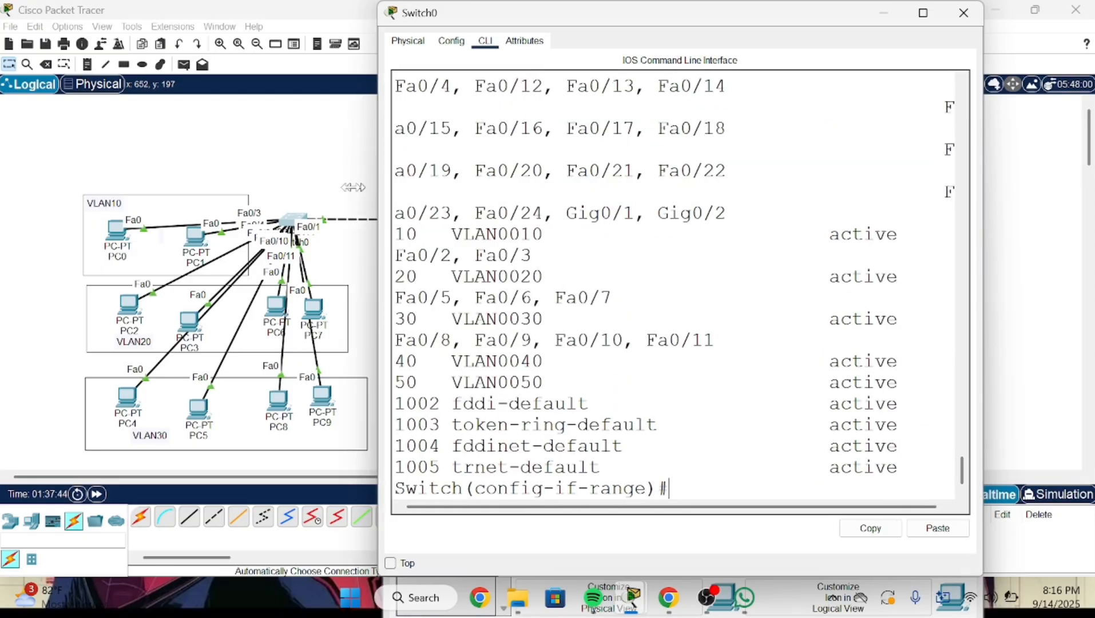
drag(383, 182, 126, 179)
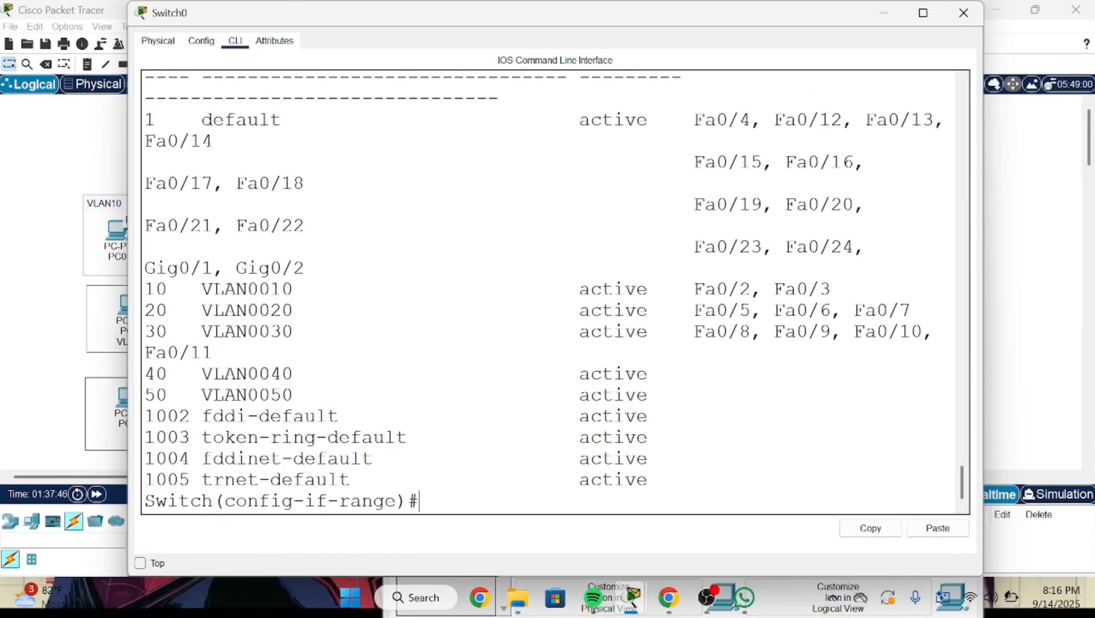
drag(259, 289, 304, 331)
key(ctrl+c)
drag(682, 290, 809, 289)
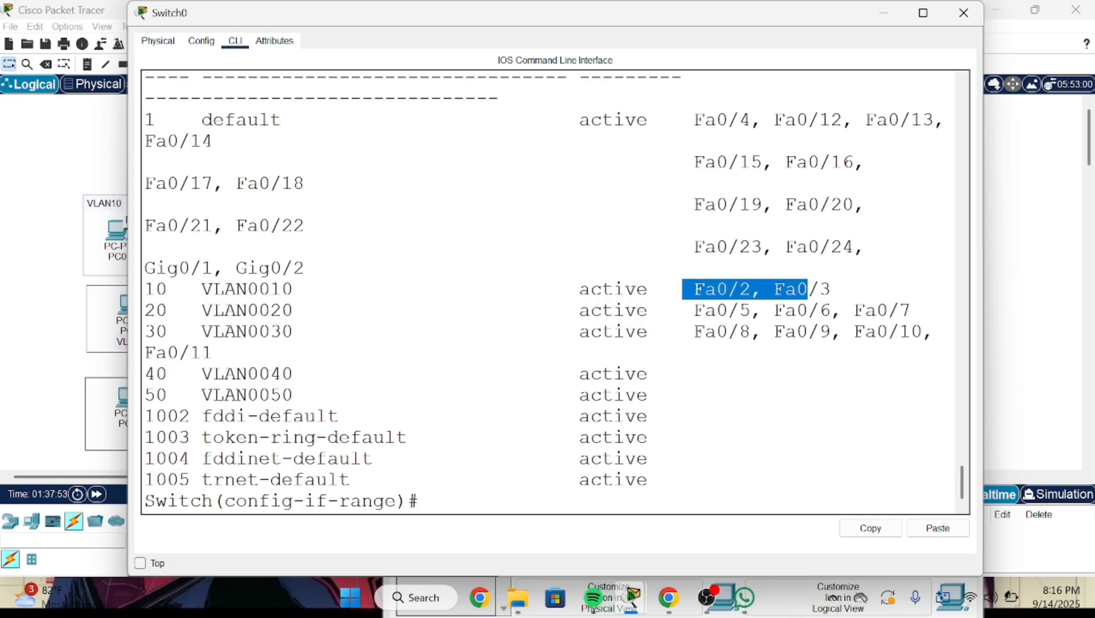
click(739, 311)
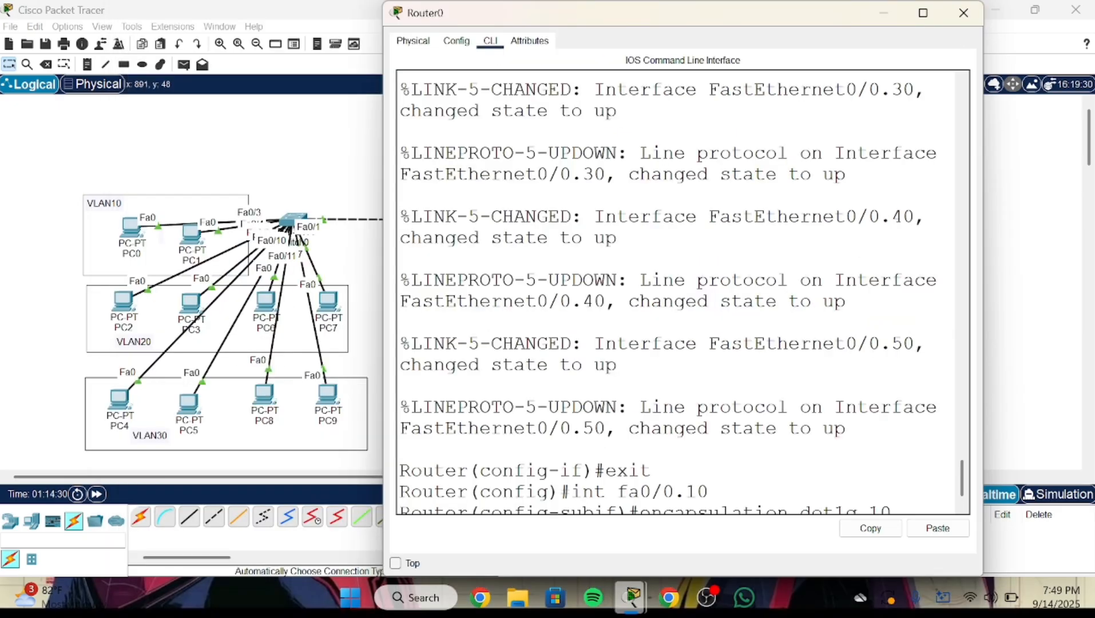
- Assign IP address 10.10.10.1 with mask 255.255.255.0 to Router0's subinterface fa0/0.10 and exit to global configuration mode
text(ip address)
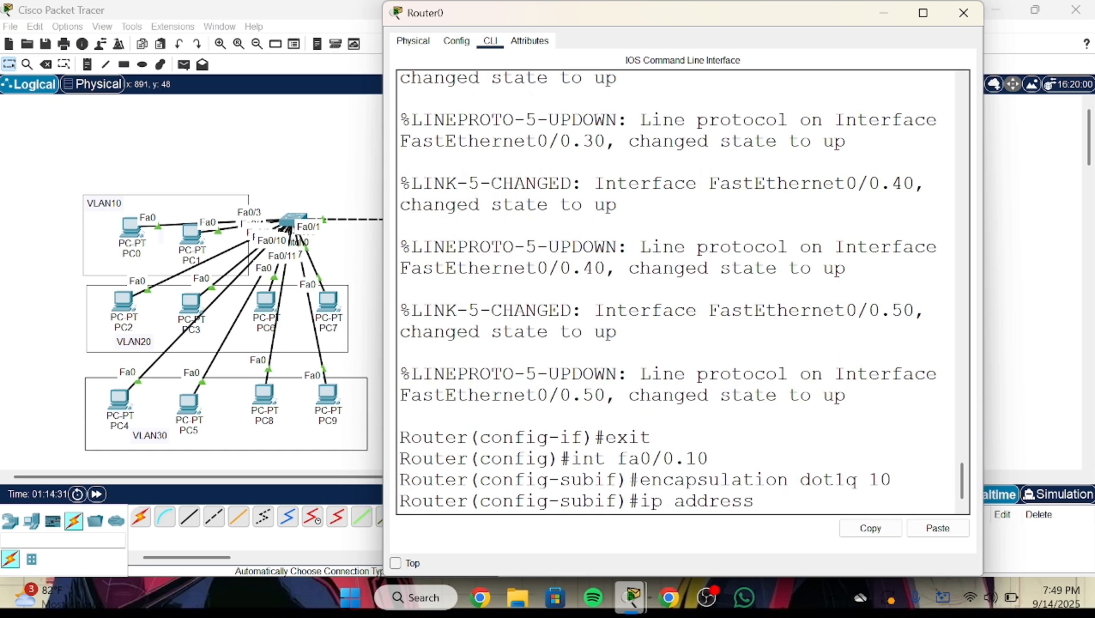
scroll(681, 292, up, 10)
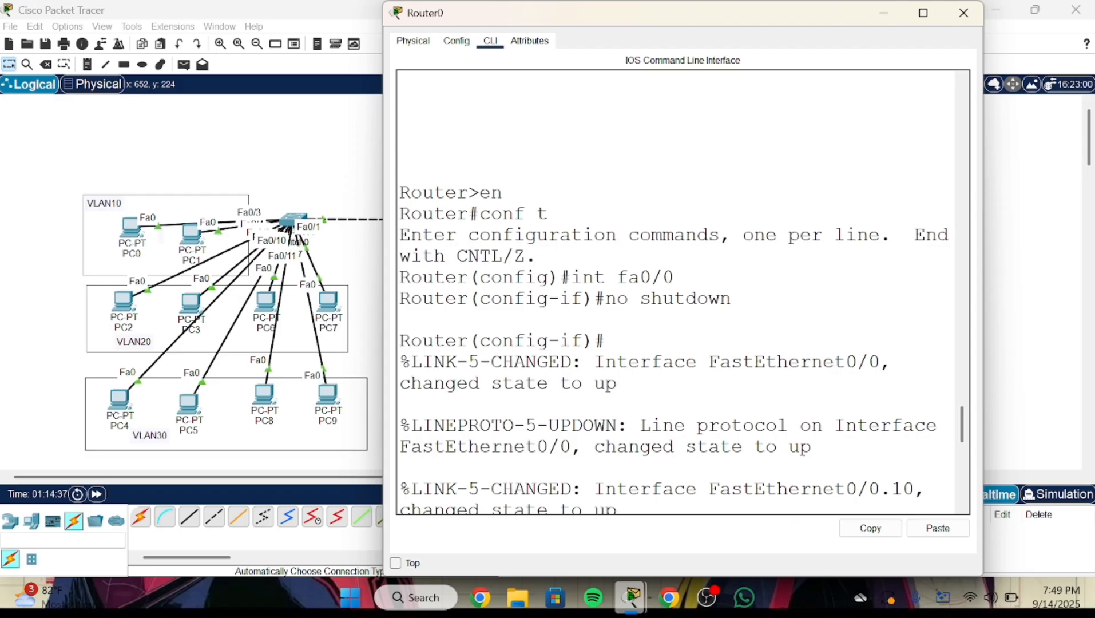
click(337, 167)
click(501, 138)
scroll(502, 138, down, 5)
scroll(681, 292, down, 4)
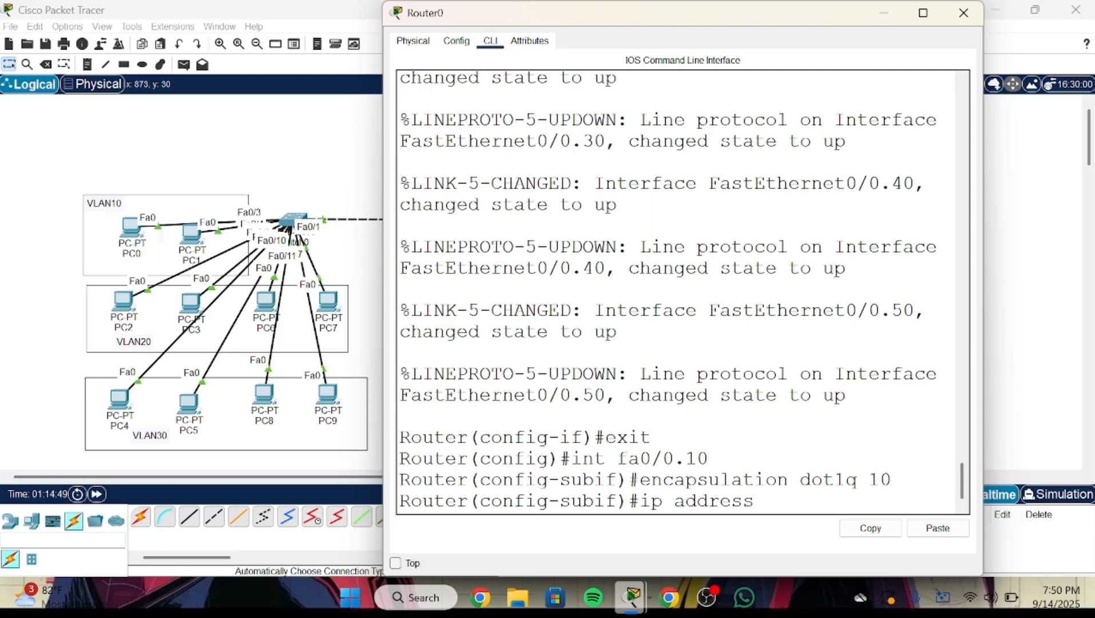
text(10)
key(BackSpace)
key(BackSpace)
key(BackSpace)
text(10.10.10.1 255)
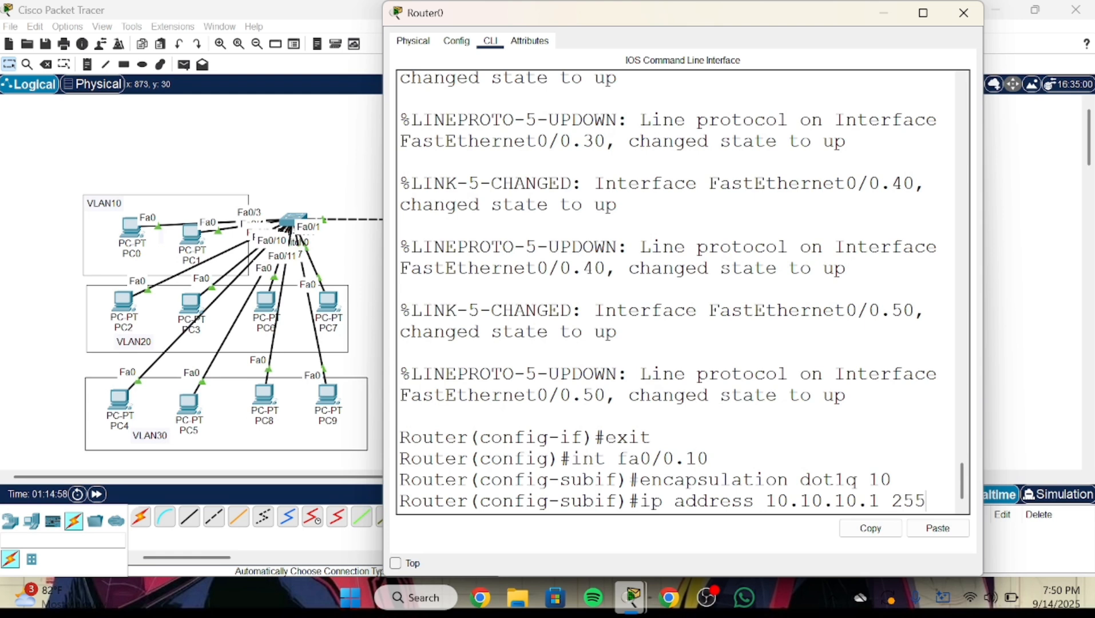
text(.255.)
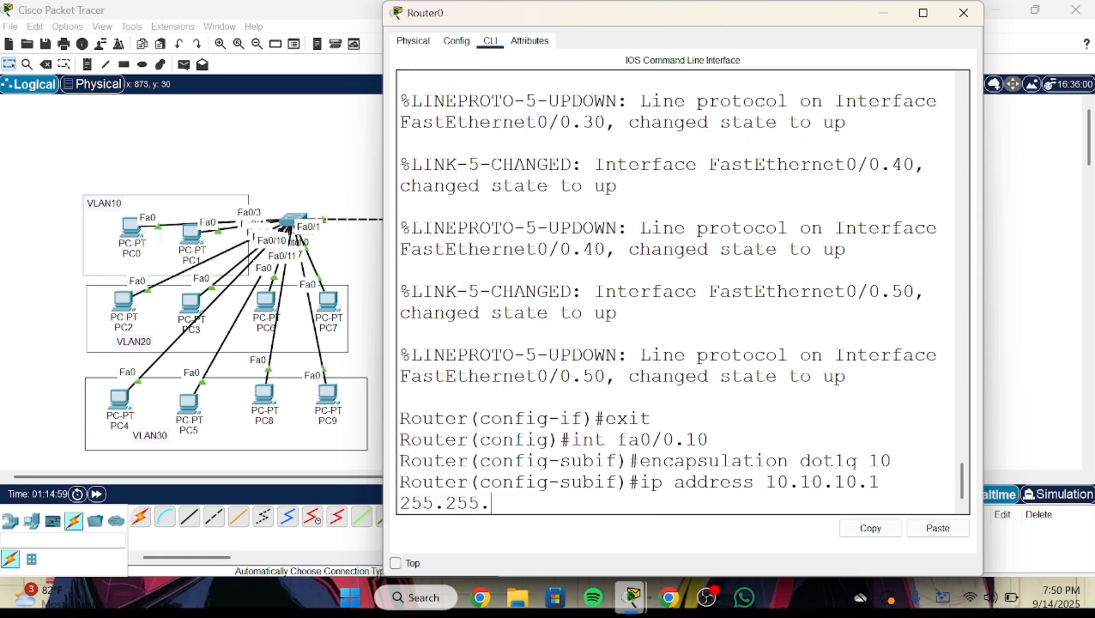
text(255.0)
key(Return)
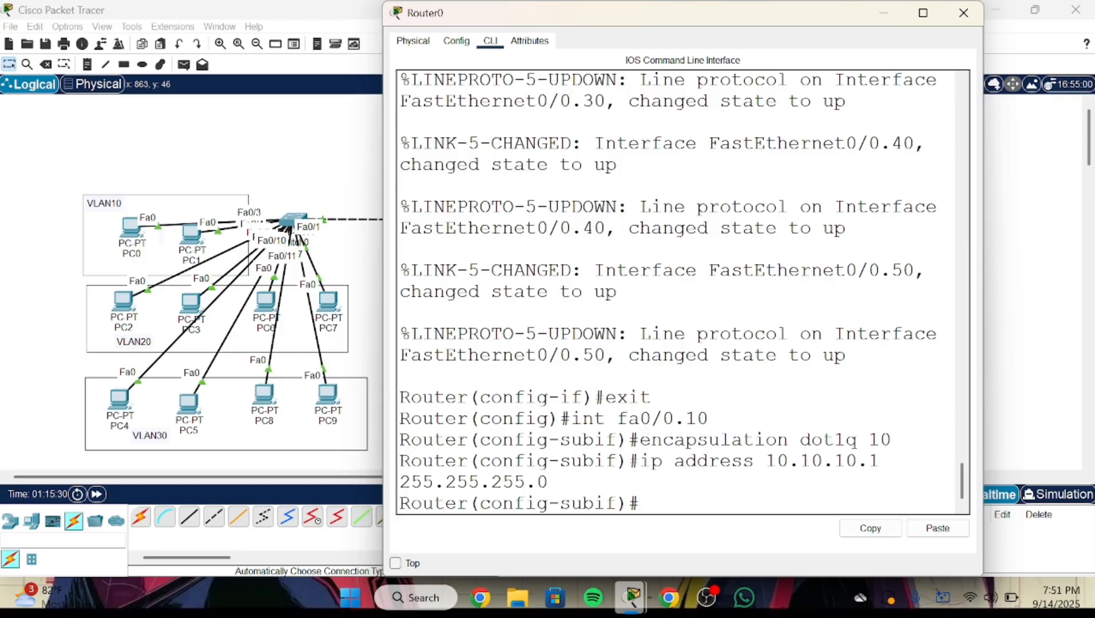
text(exit)
key(Return)
- Enter subinterface fa0/0.20 on Router0 and set its encapsulation to dot1q 20
text(int)
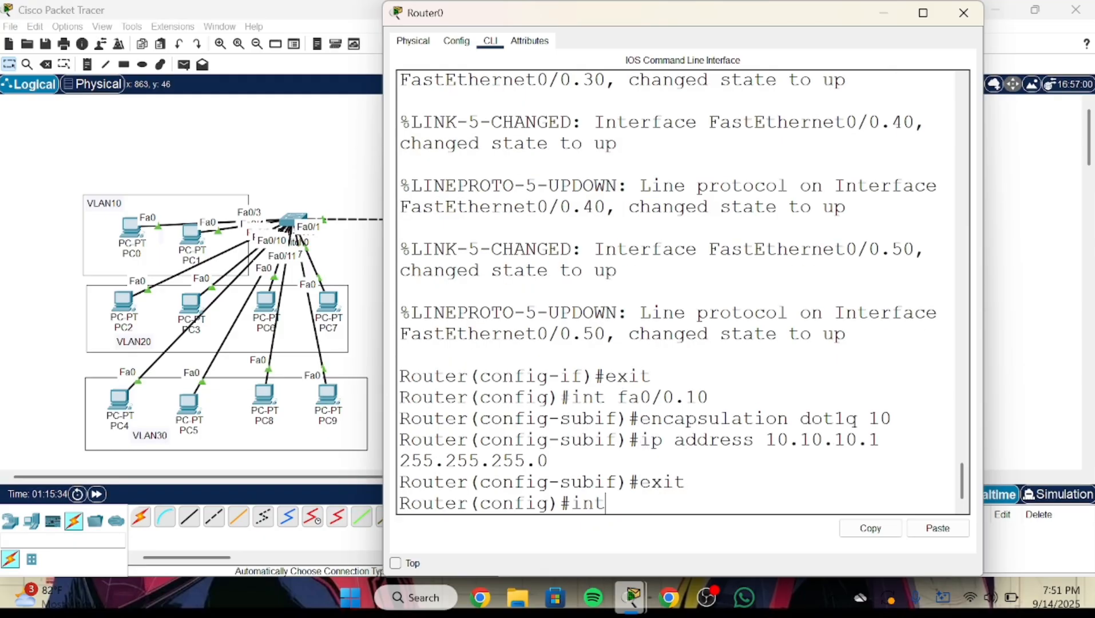
text( fa0/0.20)
key(Return)
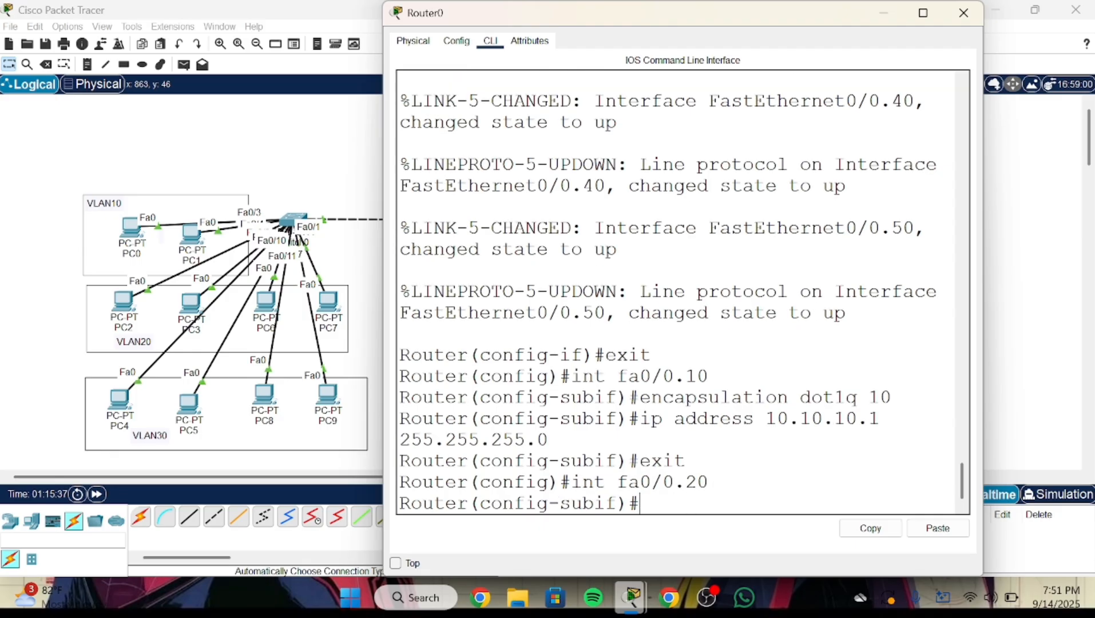
text(encapsulat)
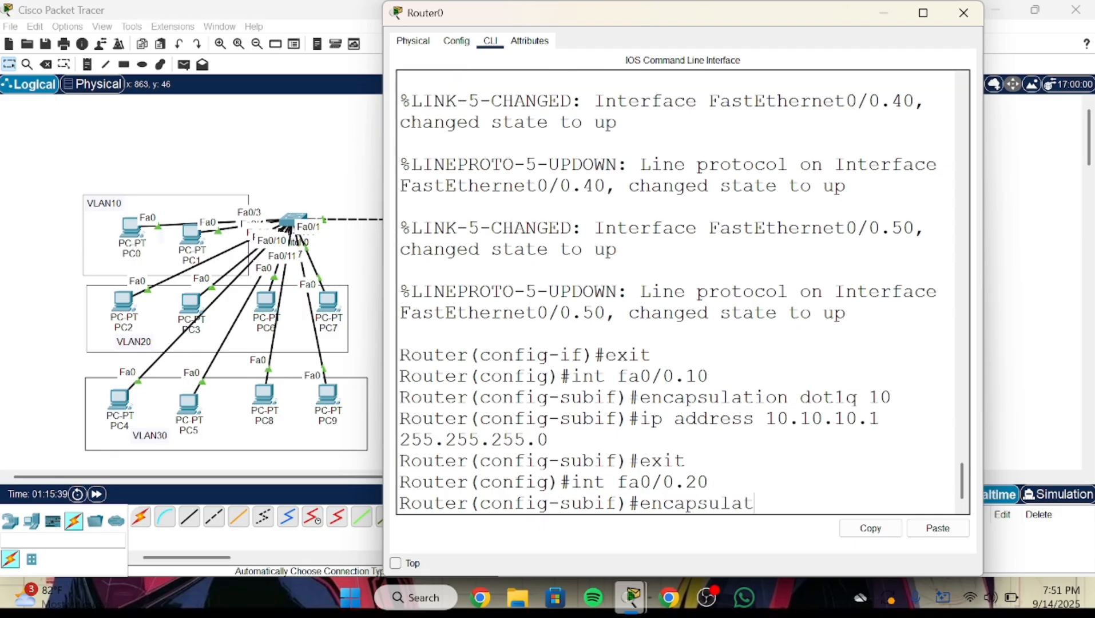
text(ion dot1)
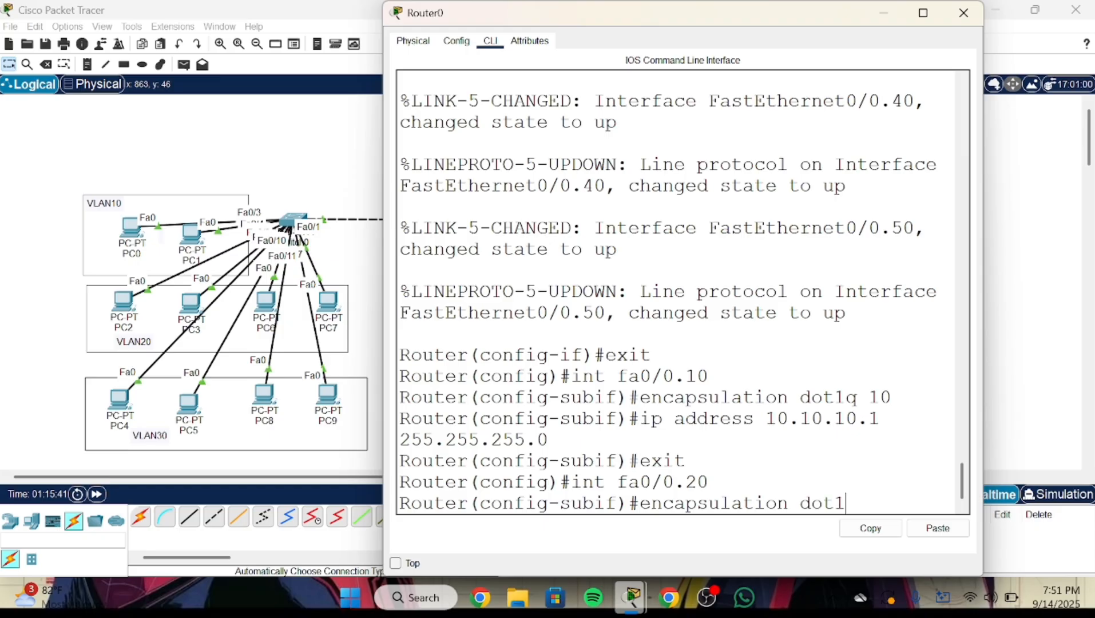
text(q 20)
key(Return)
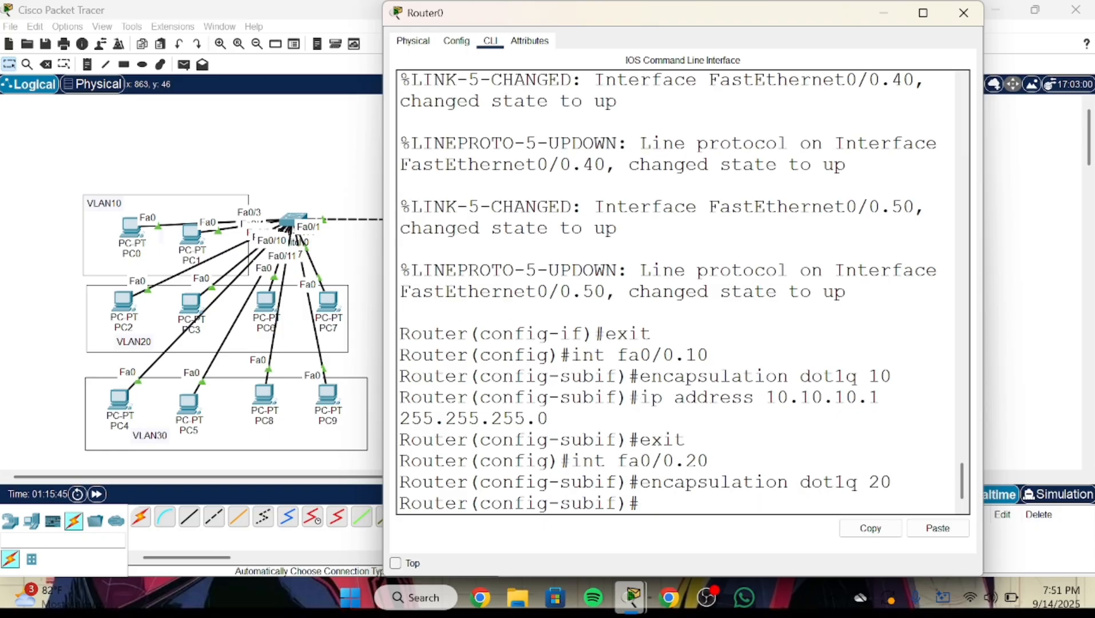
- Assign IP address 20.20.20.1 with mask 255.255.255.0 to subinterface fa0/0.20 and exit to global configuration mode
text(ip address )
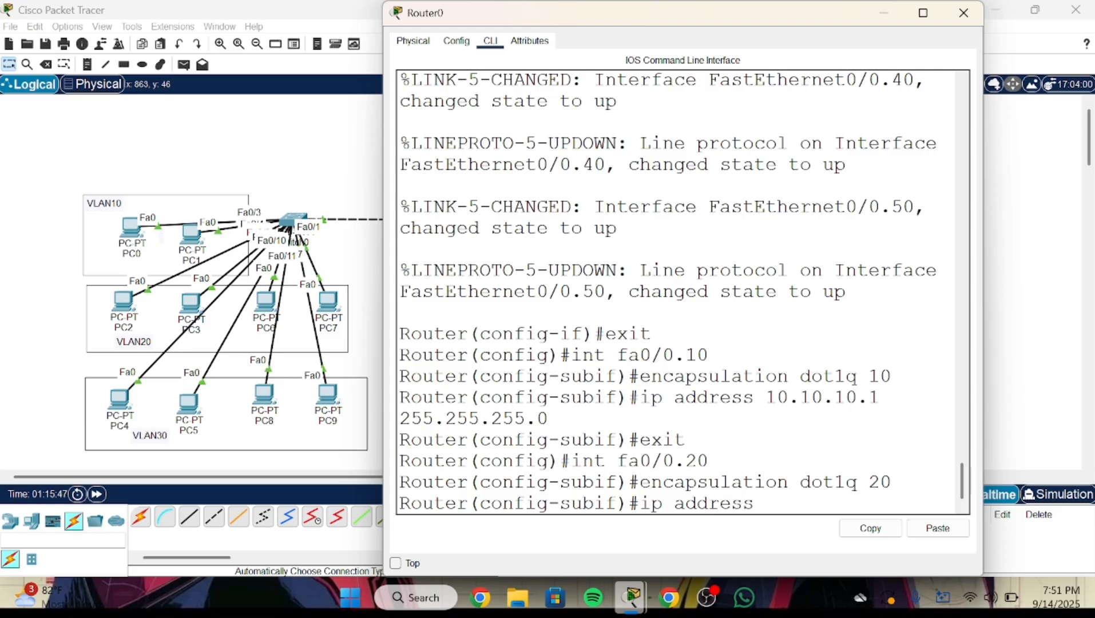
text(20.20.20.1 255)
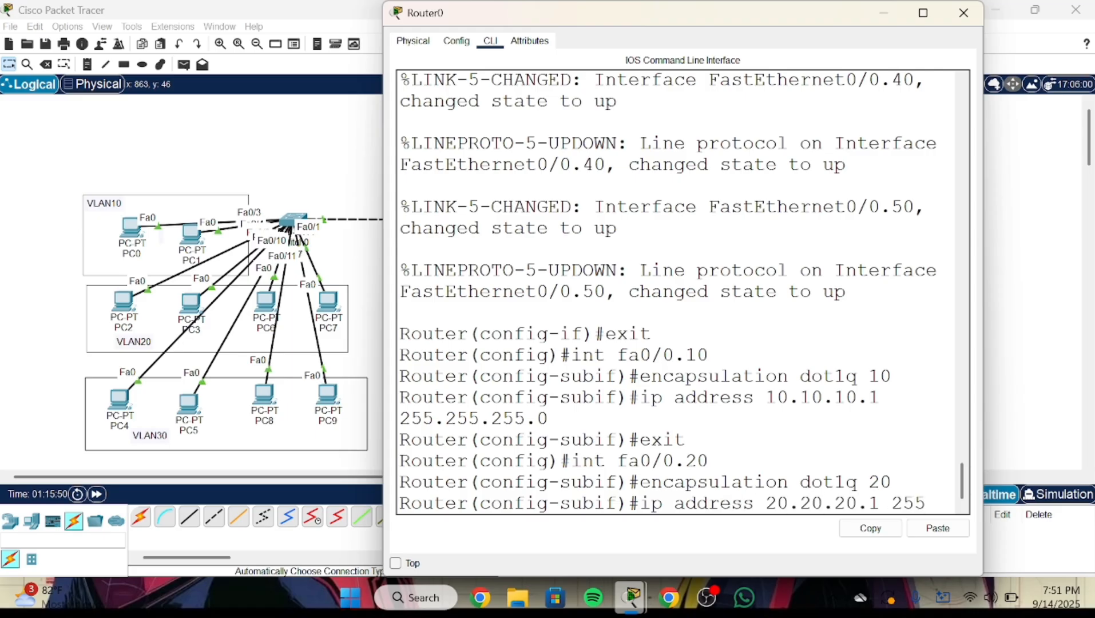
text(.255.255)
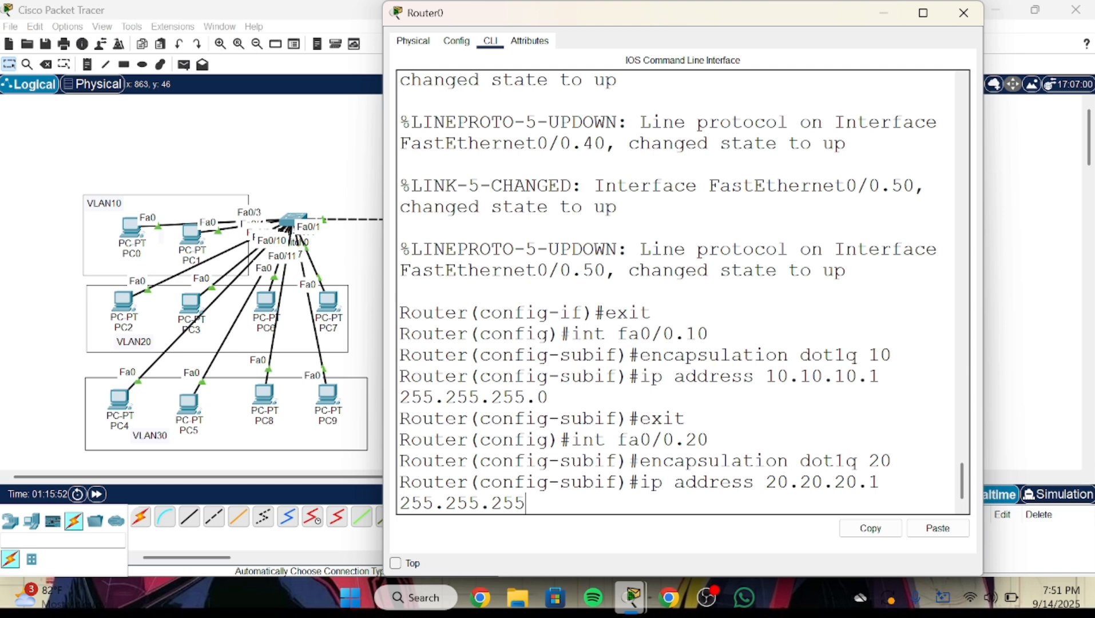
text(.0)
key(Return)
text(er(config-subif)#e)
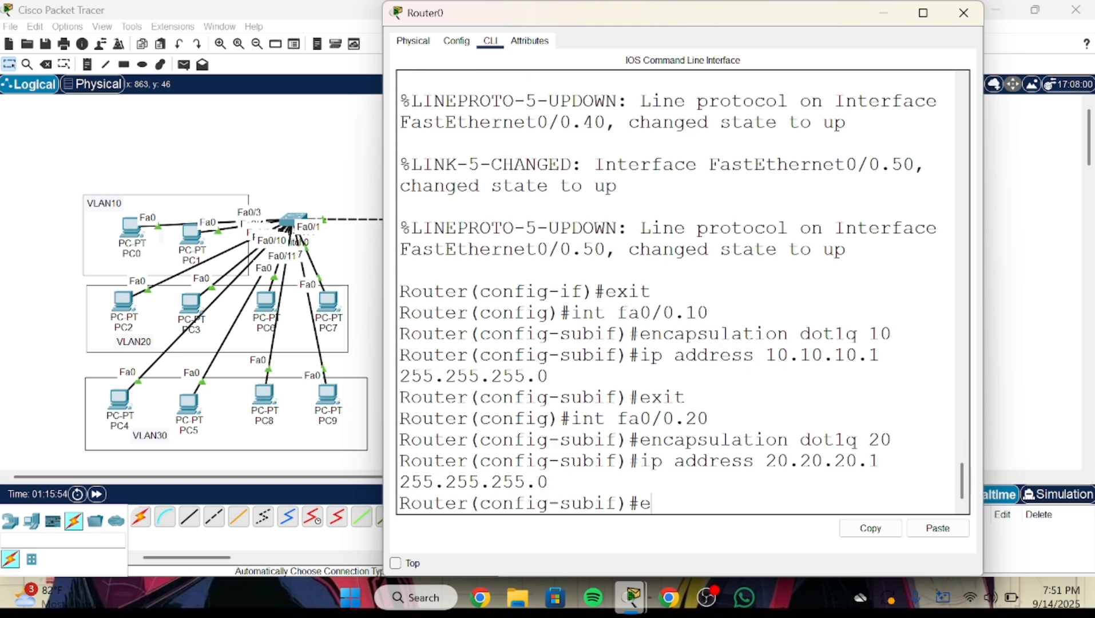
text(xit)
key(Return)
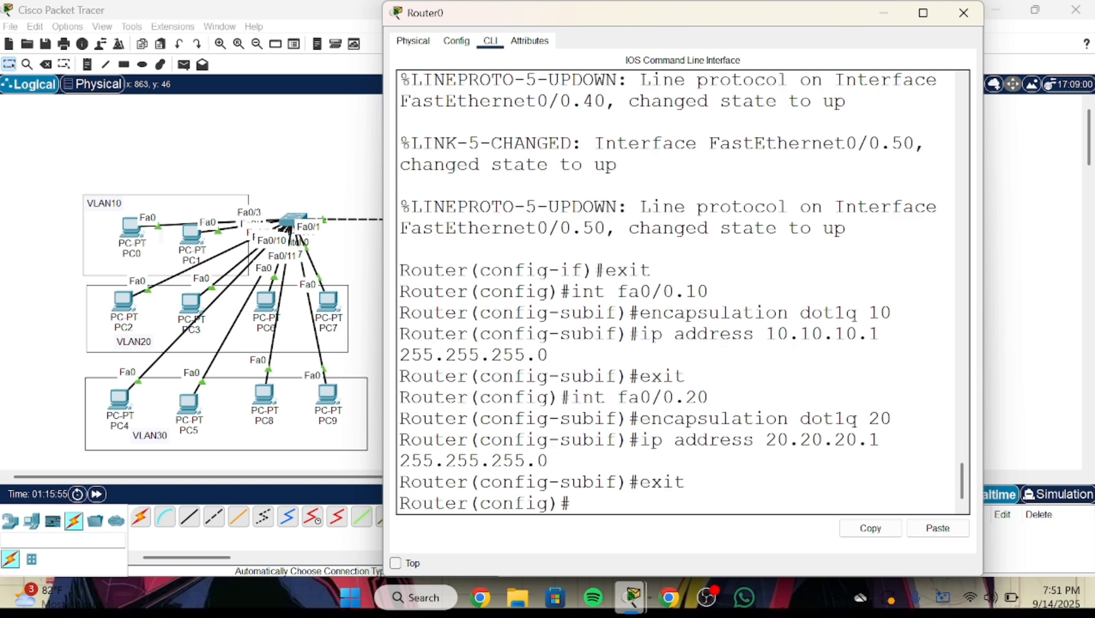
- Enter subinterface fa0/0.30 on Router0 and set its encapsulation to dot1q 30
text(int fa0.0)
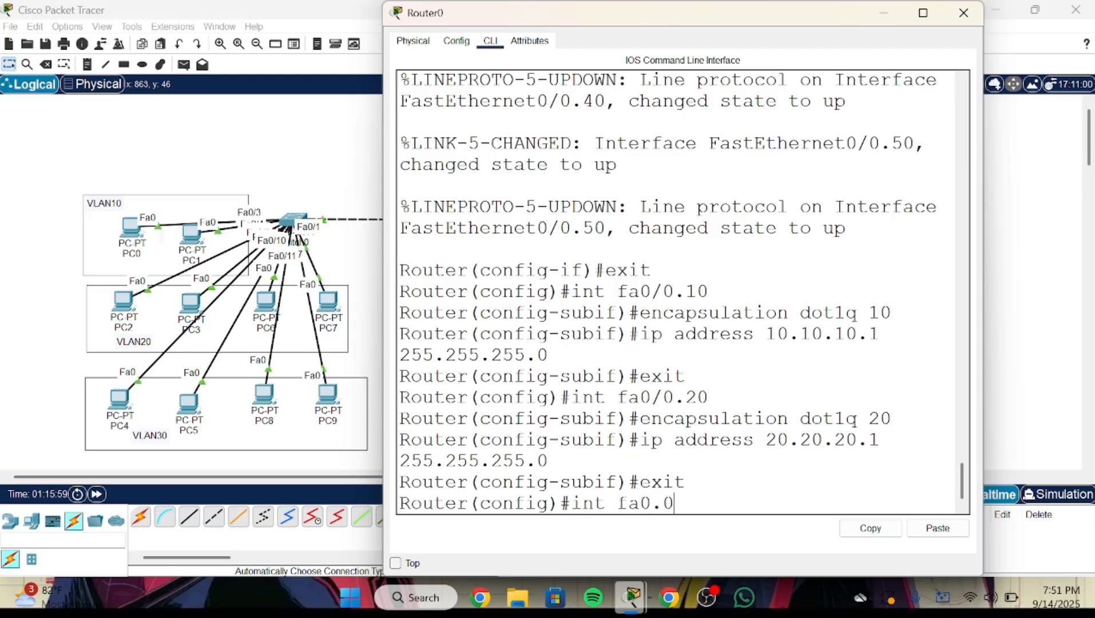
key(BackSpace)
key(BackSpace)
text(/0)
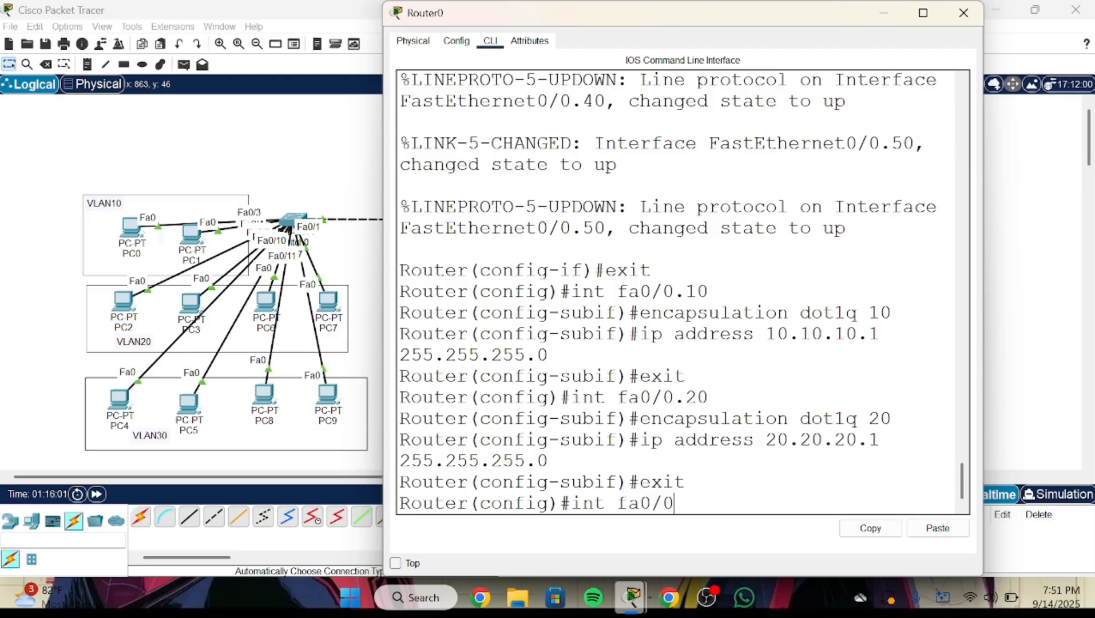
text(.30)
key(Return)
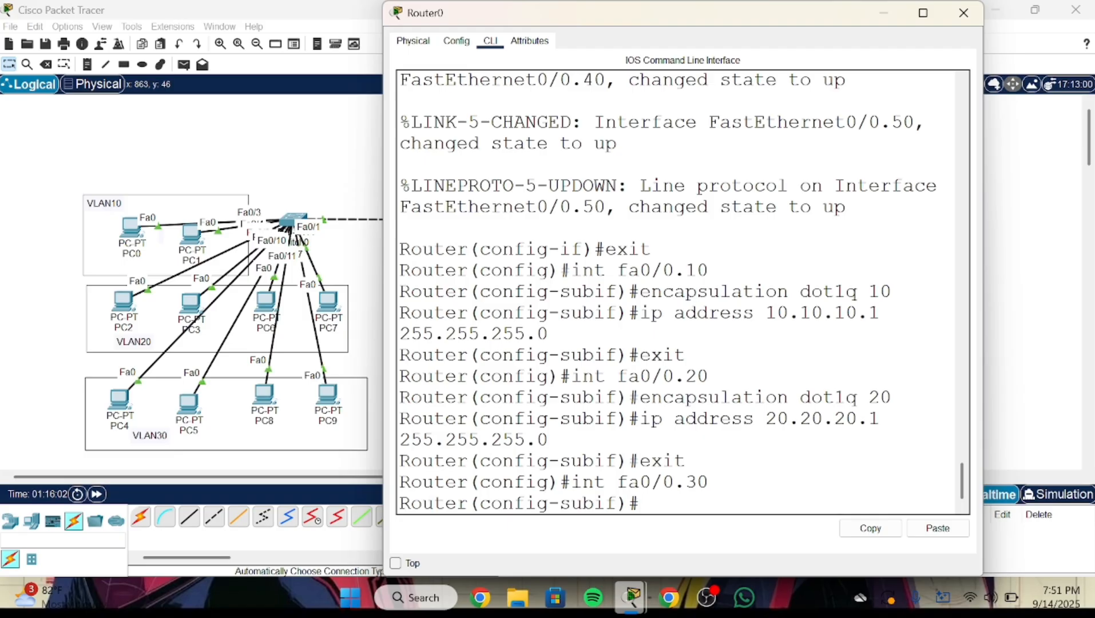
text(encapsul)
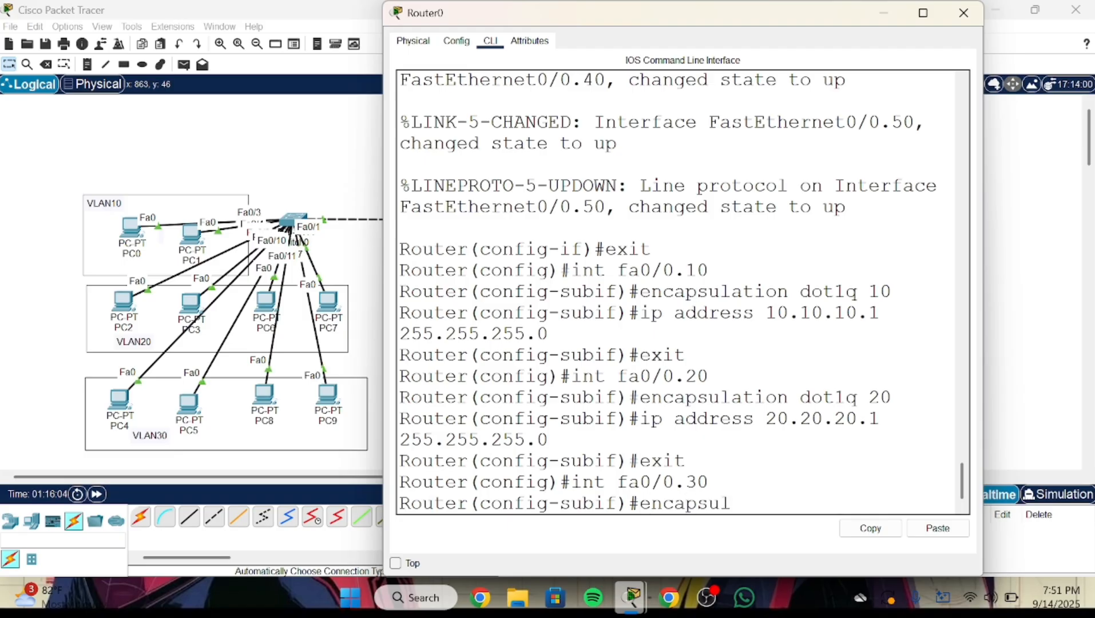
text(ation dot)
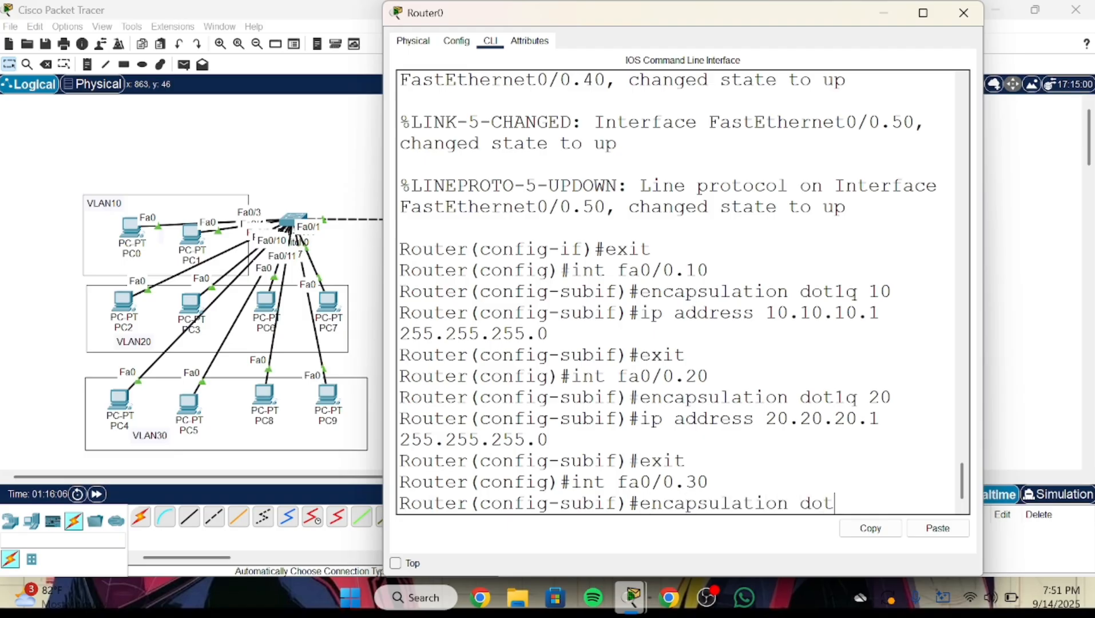
text(1q 30)
key(Return)
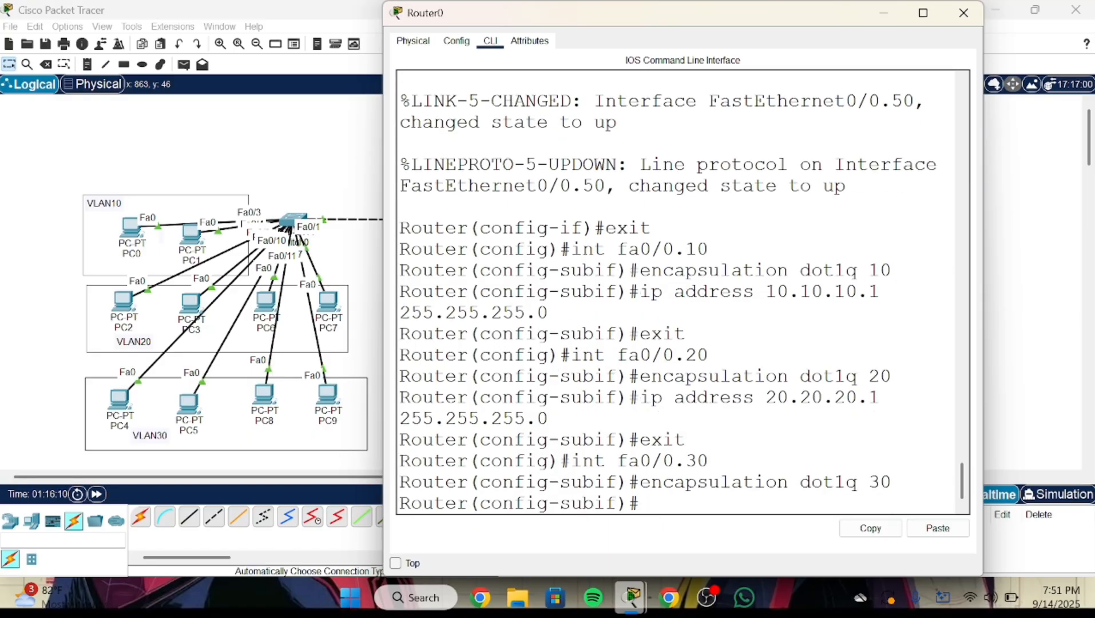
- Assign IP address 30.30.30.1 with mask 255.255.255.0 to subinterface fa0/0.30 and exit to global configuration mode
text(ip address)
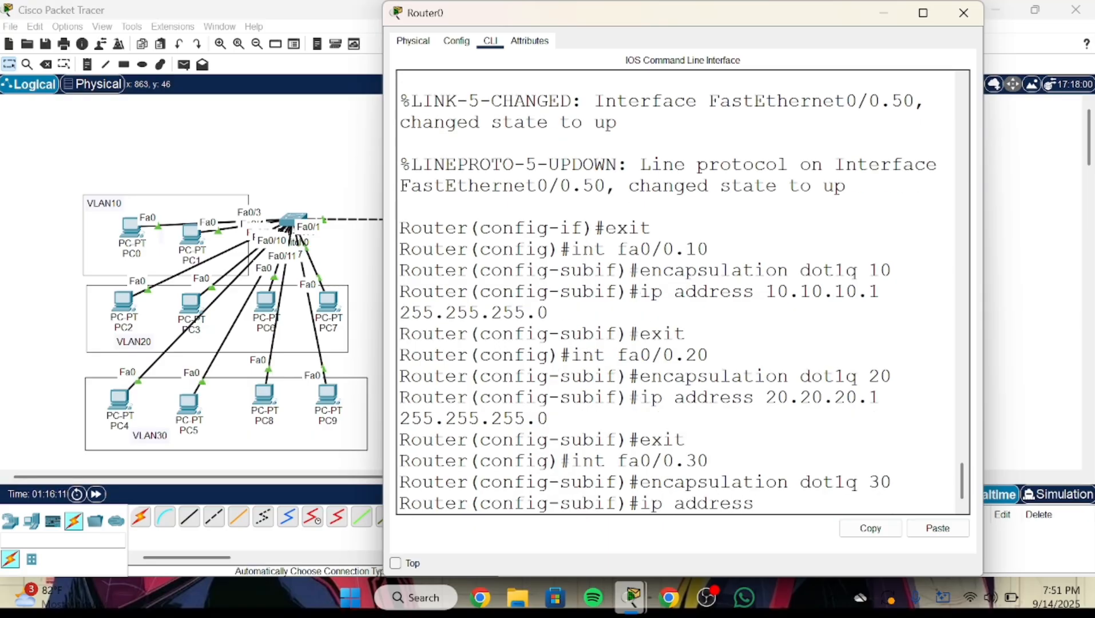
text( 30.30.30)
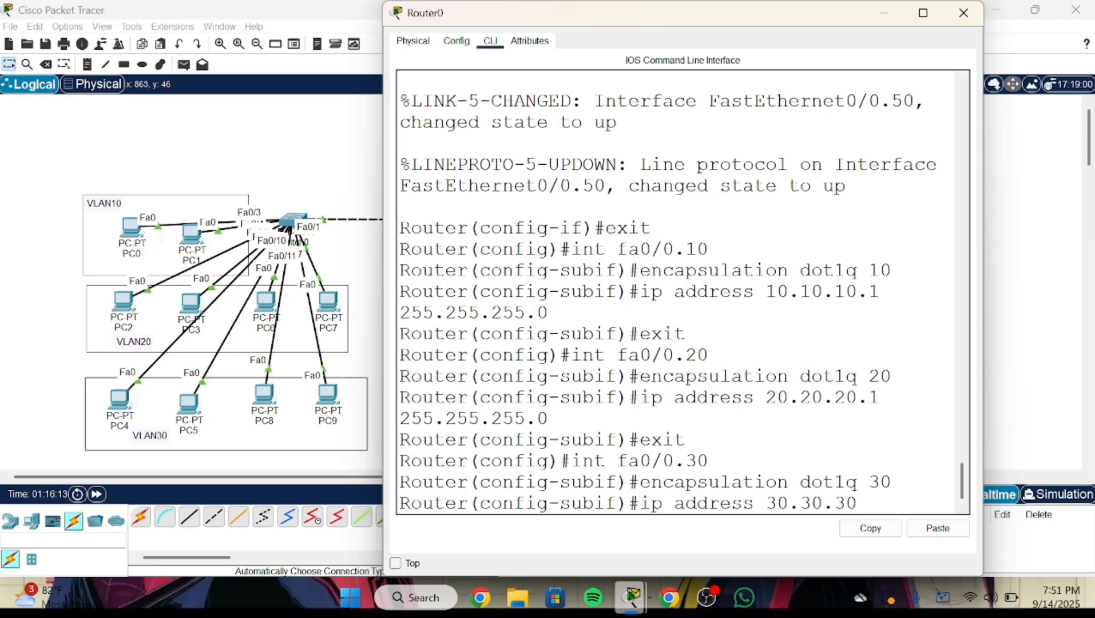
text(.1 255.255.255.0)
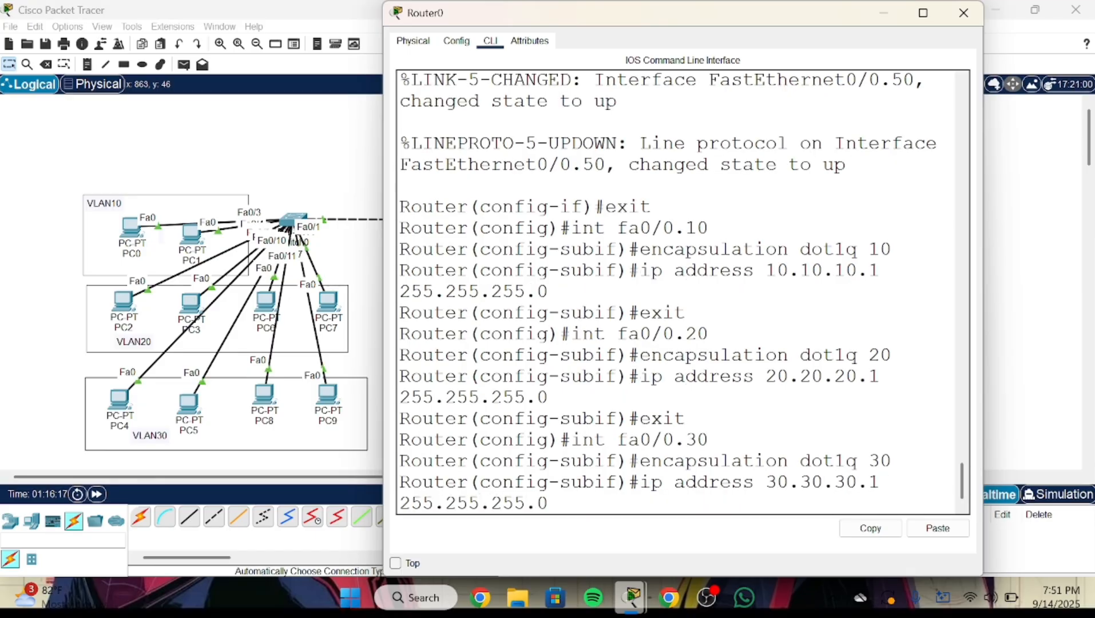
key(Return)
text(e)
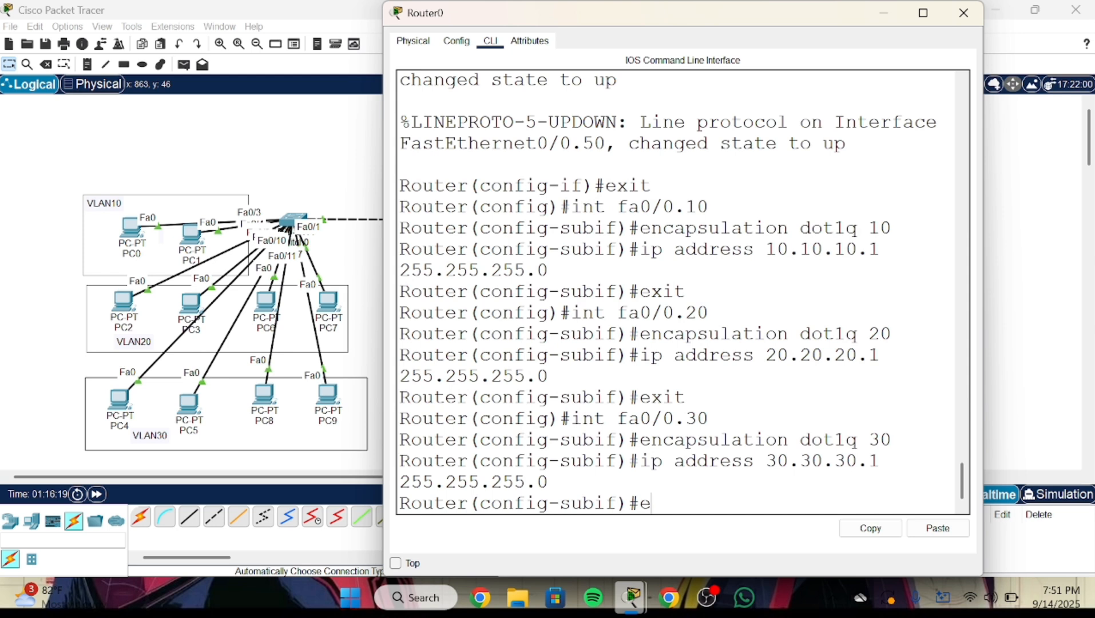
text(xit)
key(Return)
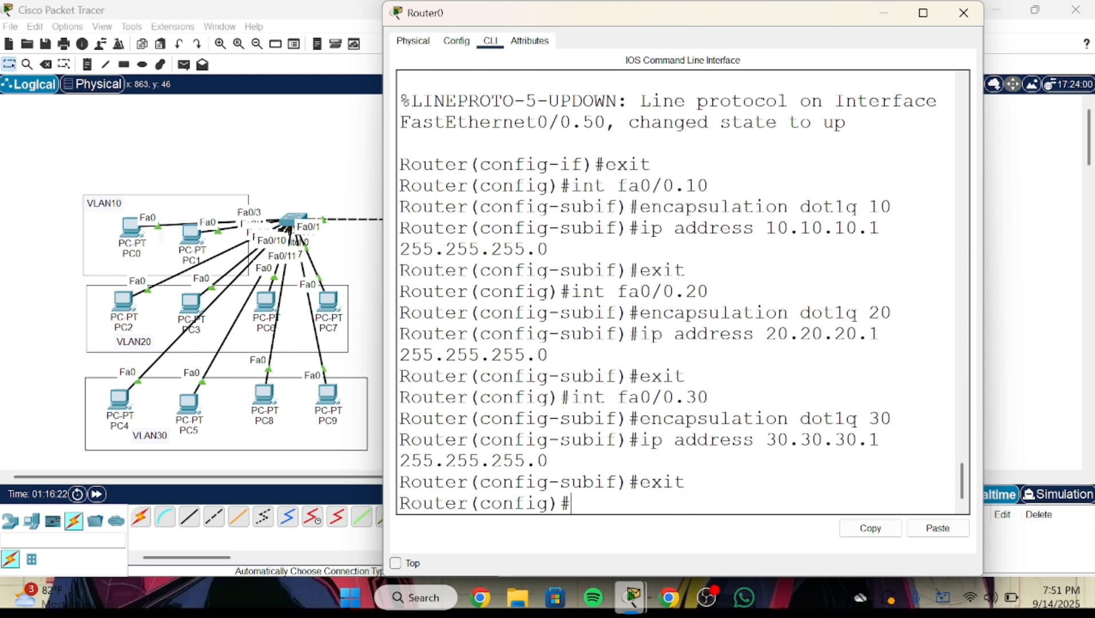
- Enter subinterface fa0/0.40 on Router0 and set its encapsulation to dot1q 40
text(int fa0/0.40)
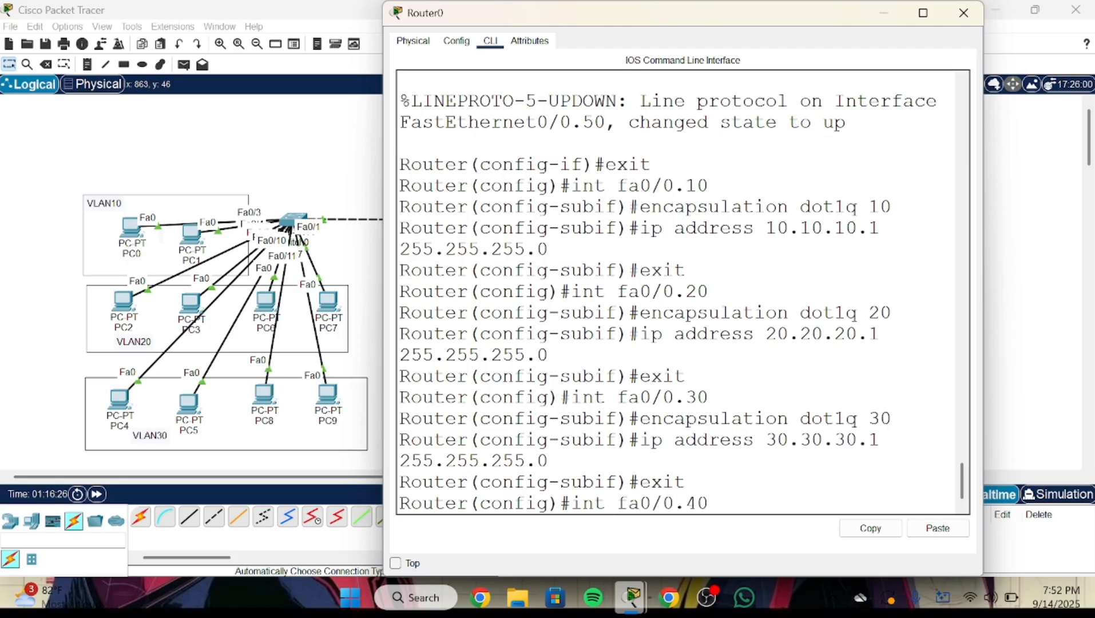
key(Return)
text(en)
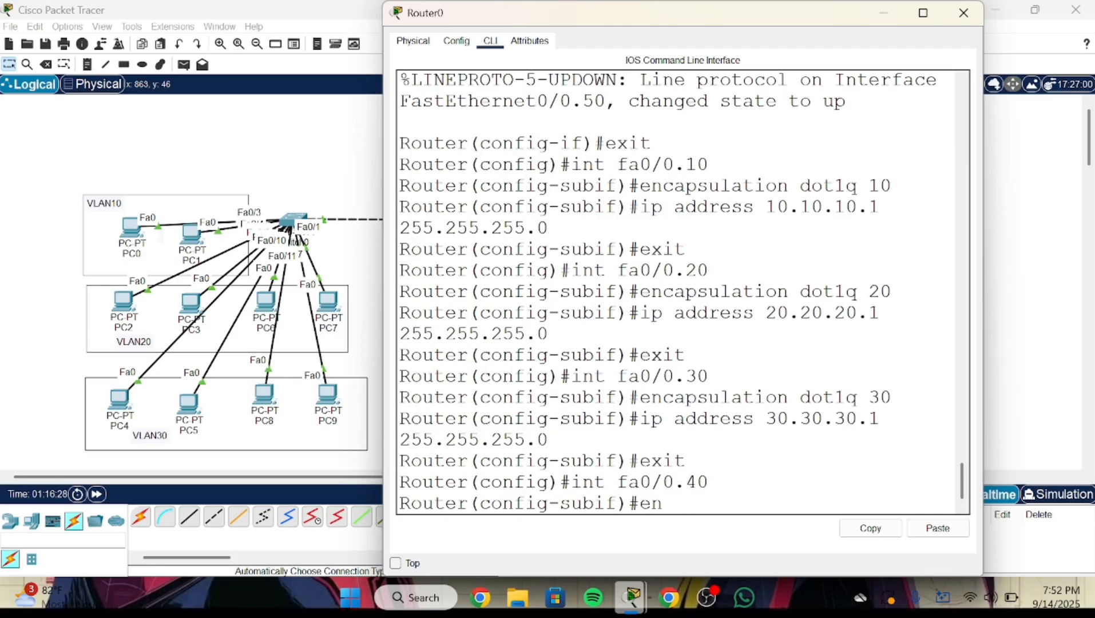
text(capsulatio)
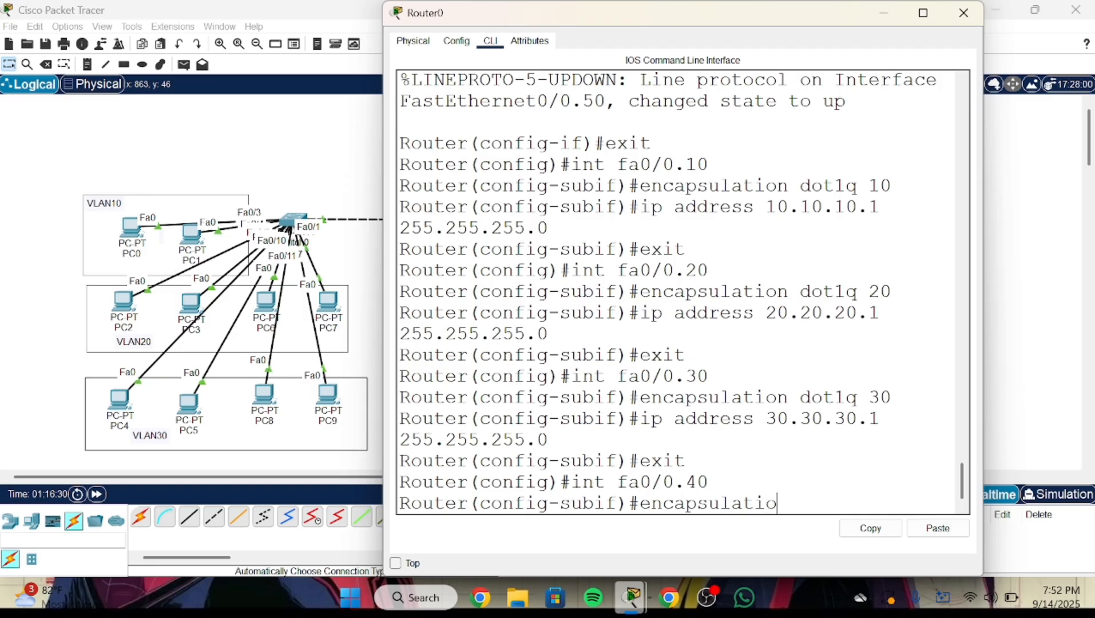
text(n dot1q 40)
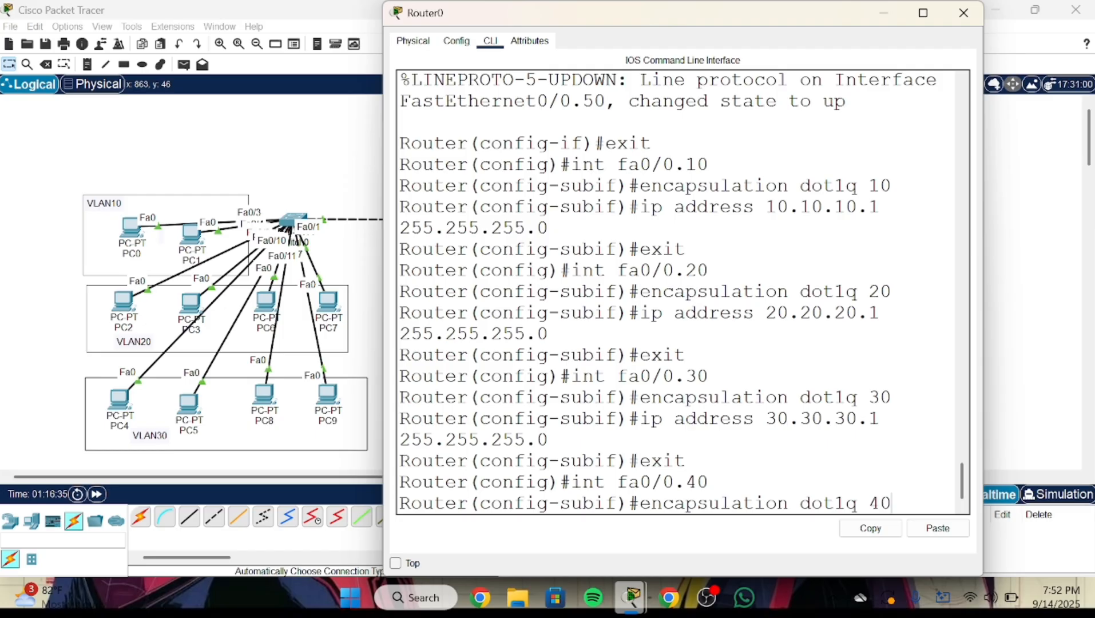
key(Return)
- Try to assign IP address 30.30.30.1 with mask 255.255.255.0 to subinterface fa0/0.40
text(ip)
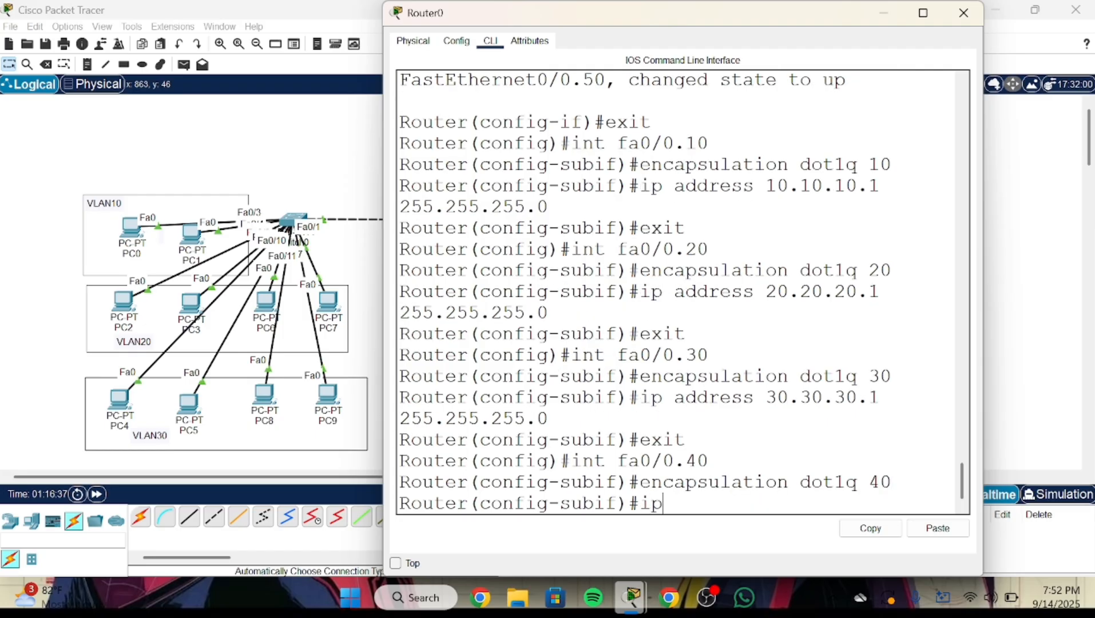
text( address )
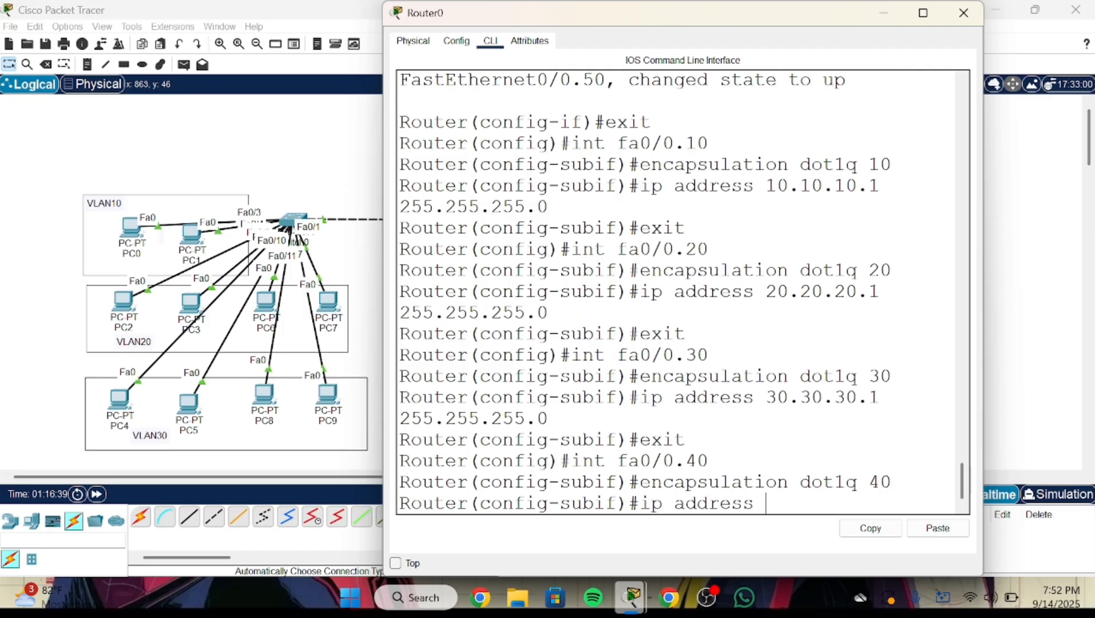
text(30.30.30.)
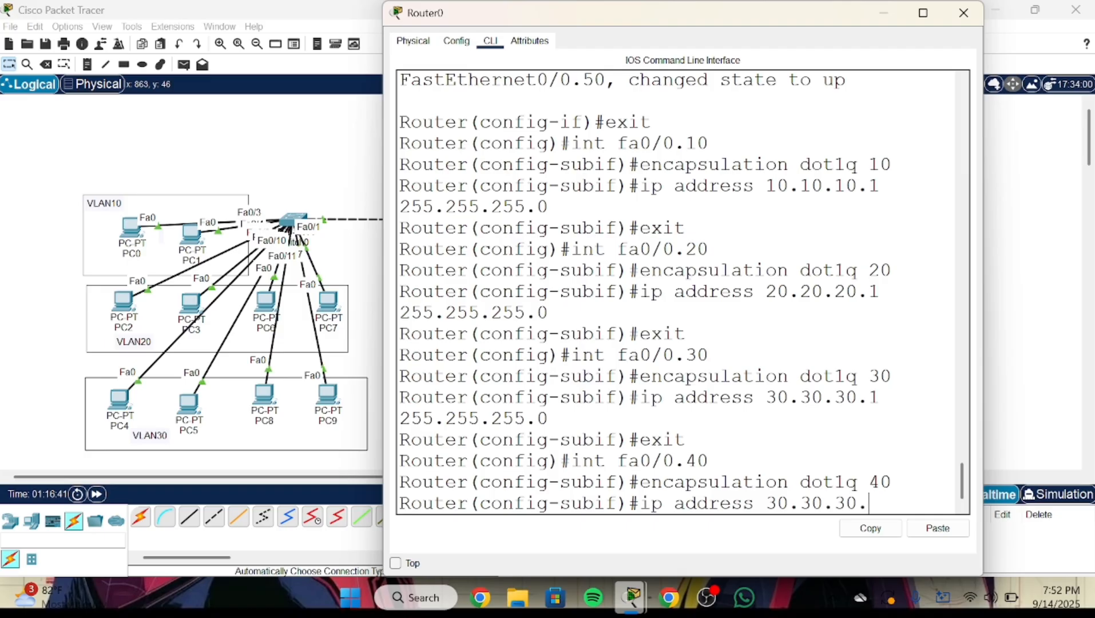
text(1 255.255)
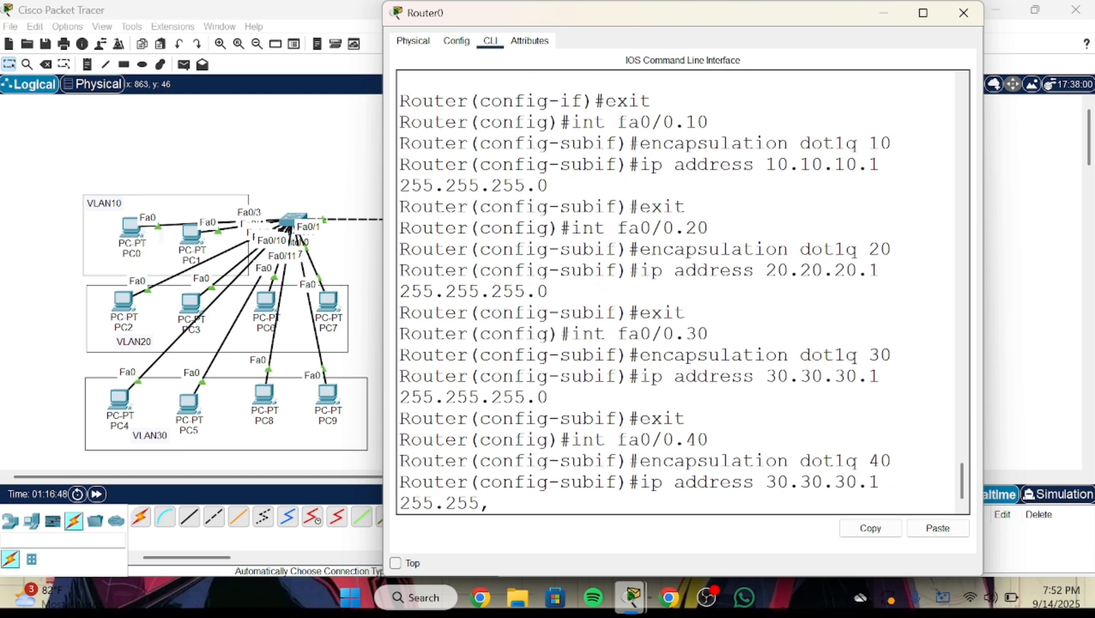
text(.255.0)
key(Return)
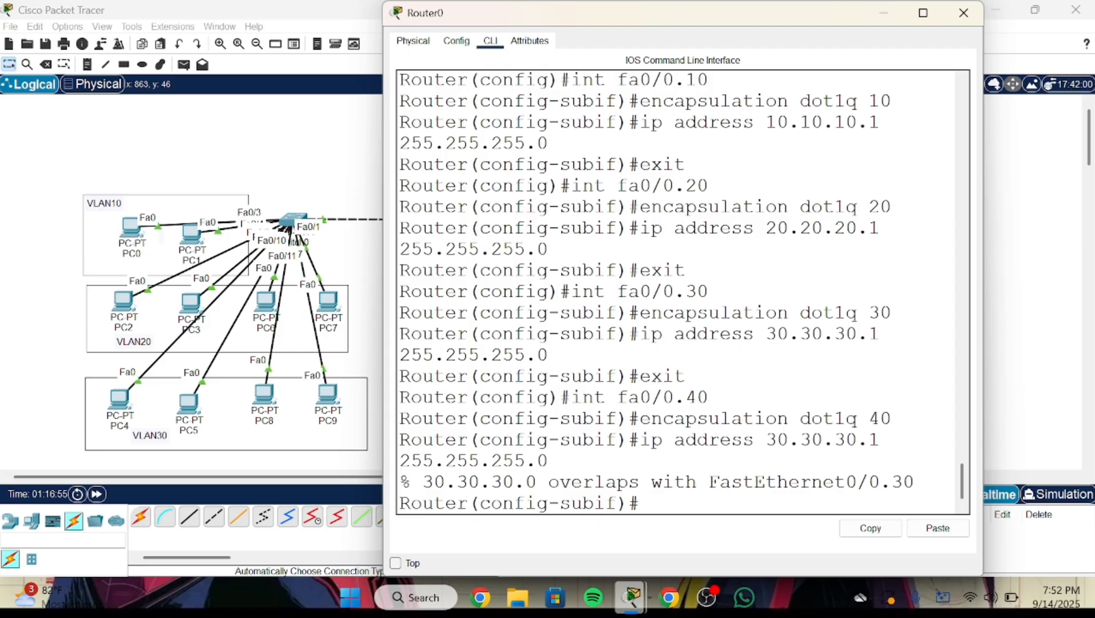
- Assign IP address 40.40.40.1 with mask 255.255.255.0 to subinterface fa0/0.40 and exit to global configuration mode
text(ip adr)
key(BackSpace)
text(dress )
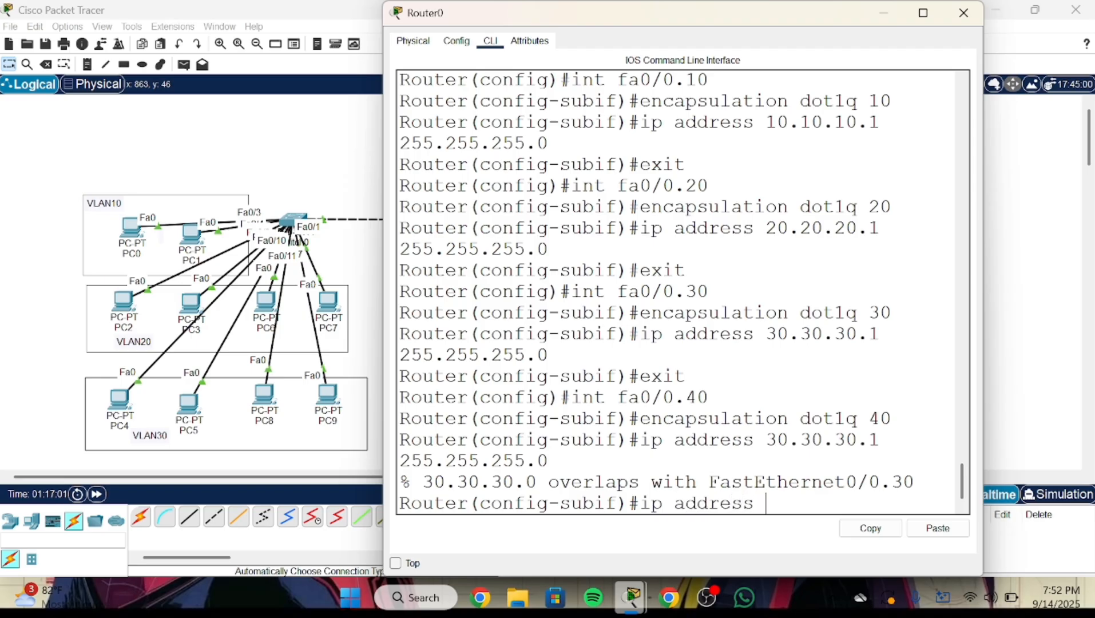
text(40.40.40.)
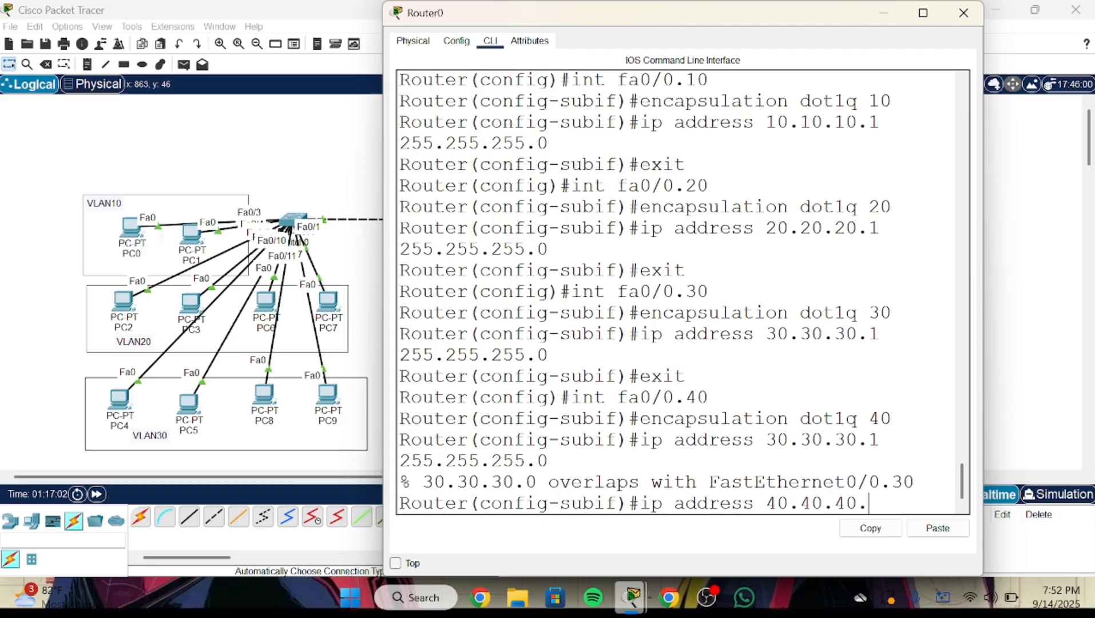
text(1 255.255.255)
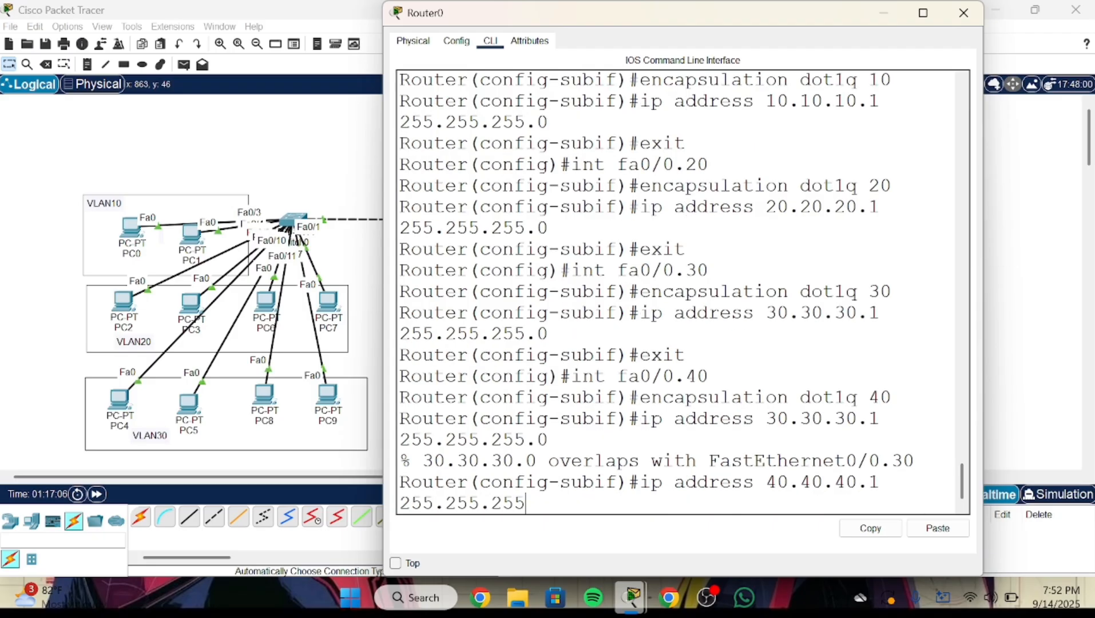
text(.0)
key(Return)
text(e)
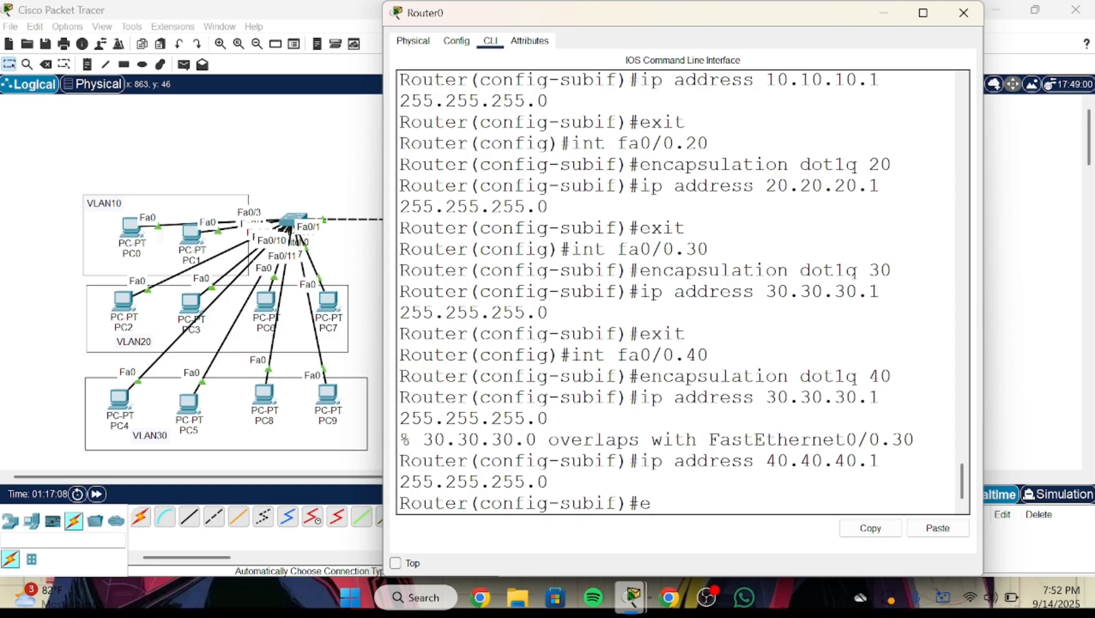
text(xit)
key(Return)
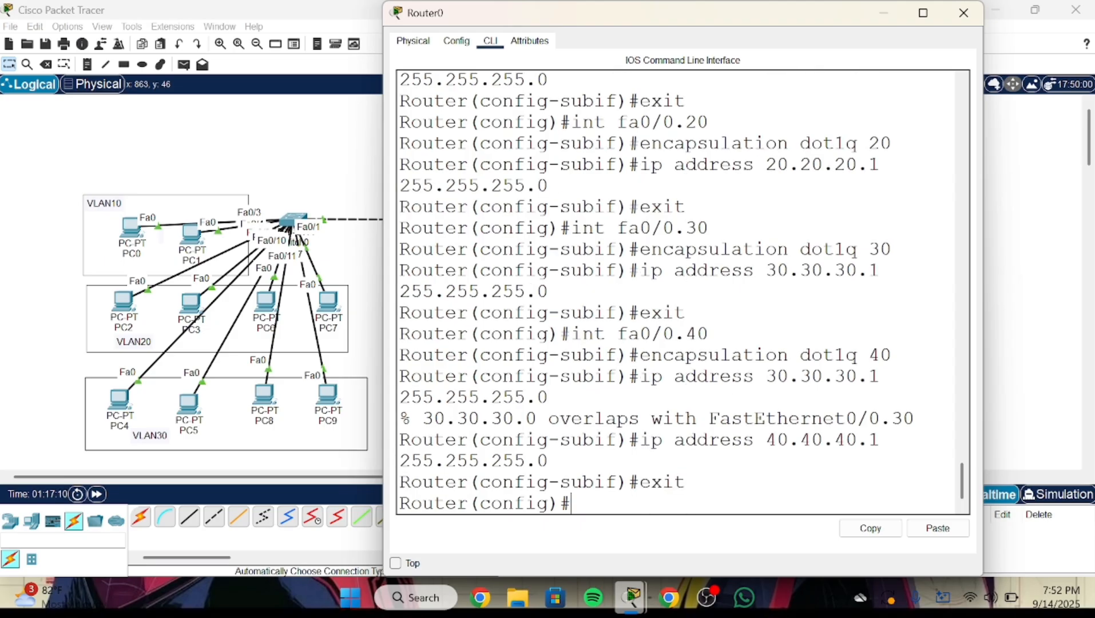
- Enter subinterface fa0/0.50 on Router0 and set its encapsulation to dot1q 50
text(int fa)
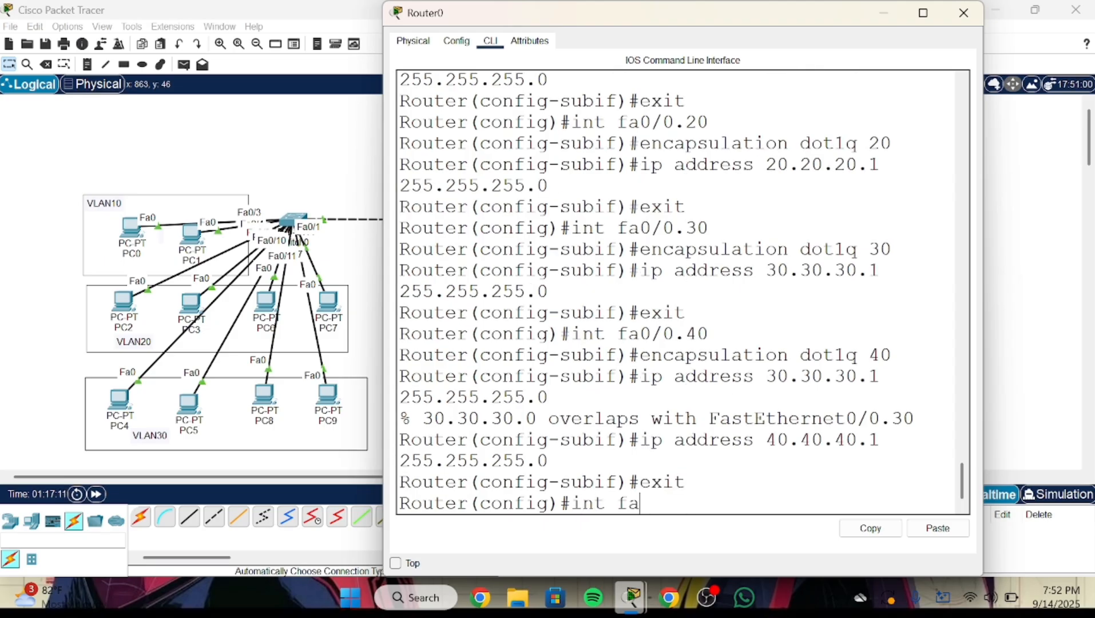
text(0/0.)
key(BackSpace)
text(/0.)
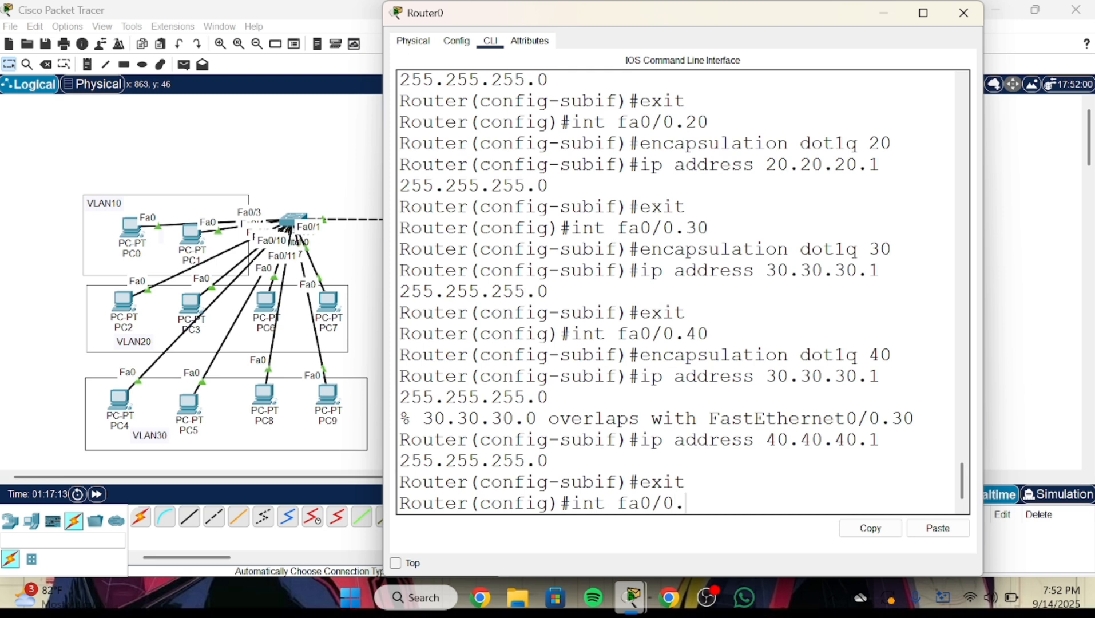
text(50)
key(Return)
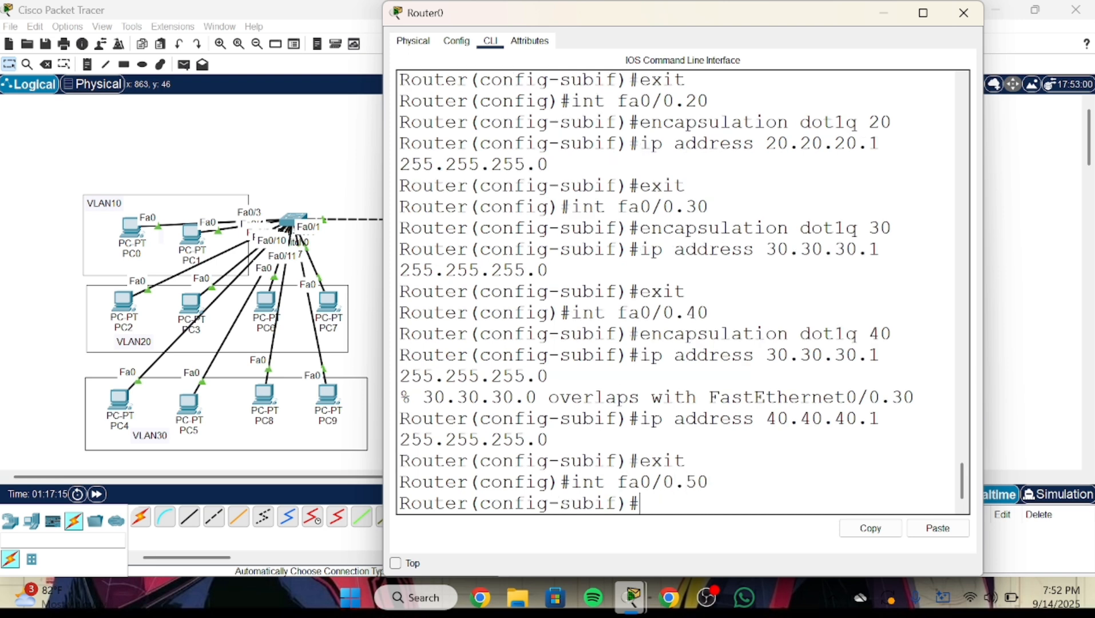
text(encaps)
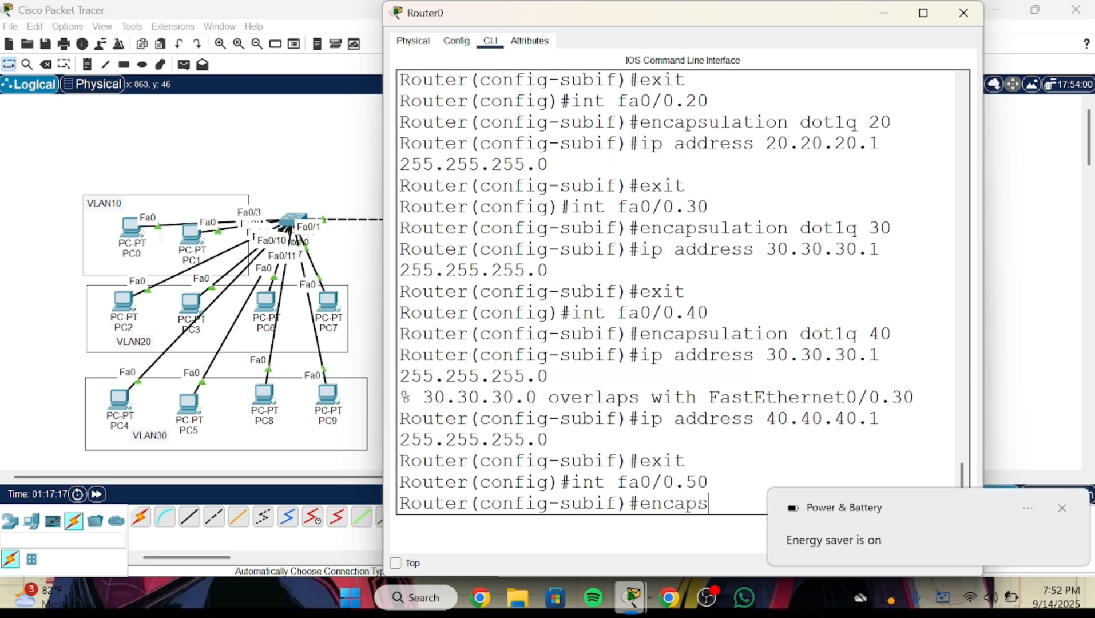
text(ulati)
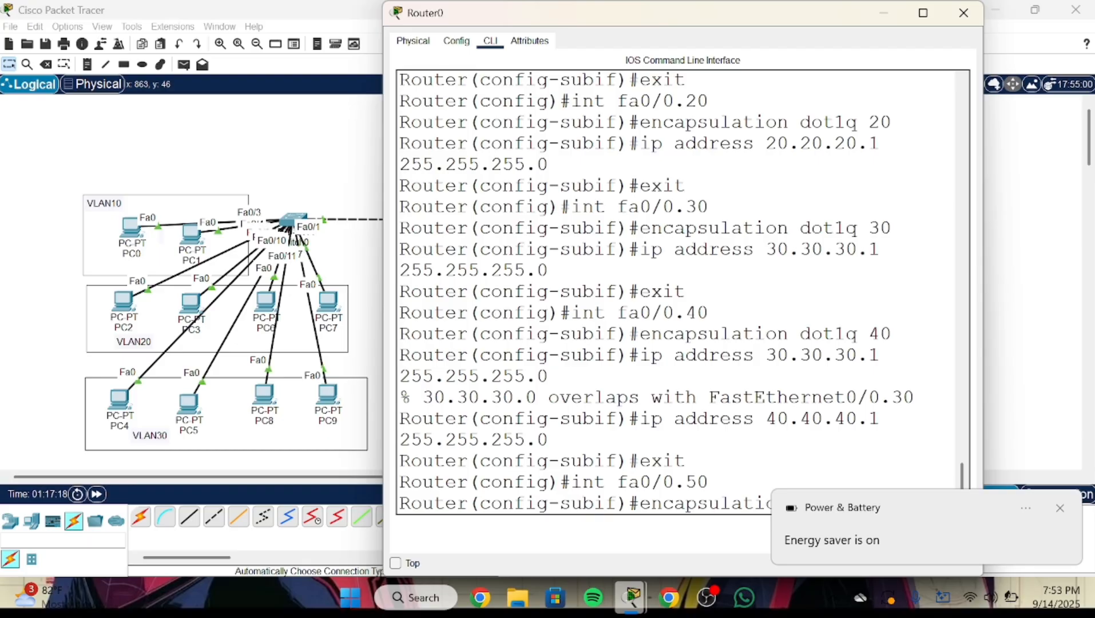
text(om)
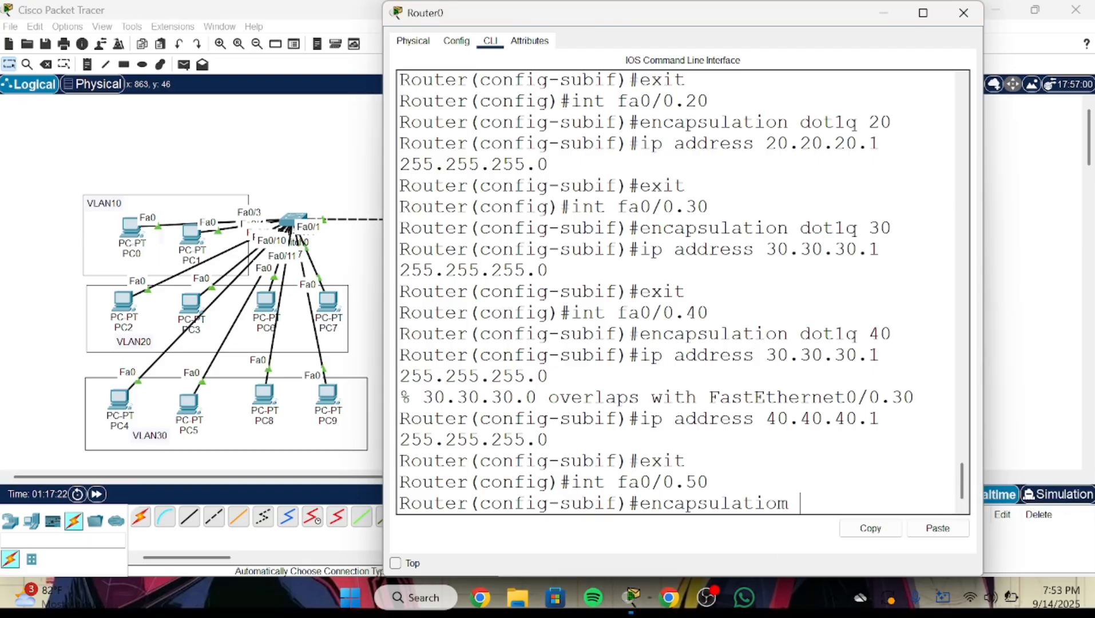
key(BackSpace)
key(BackSpace)
text(n dot1q )
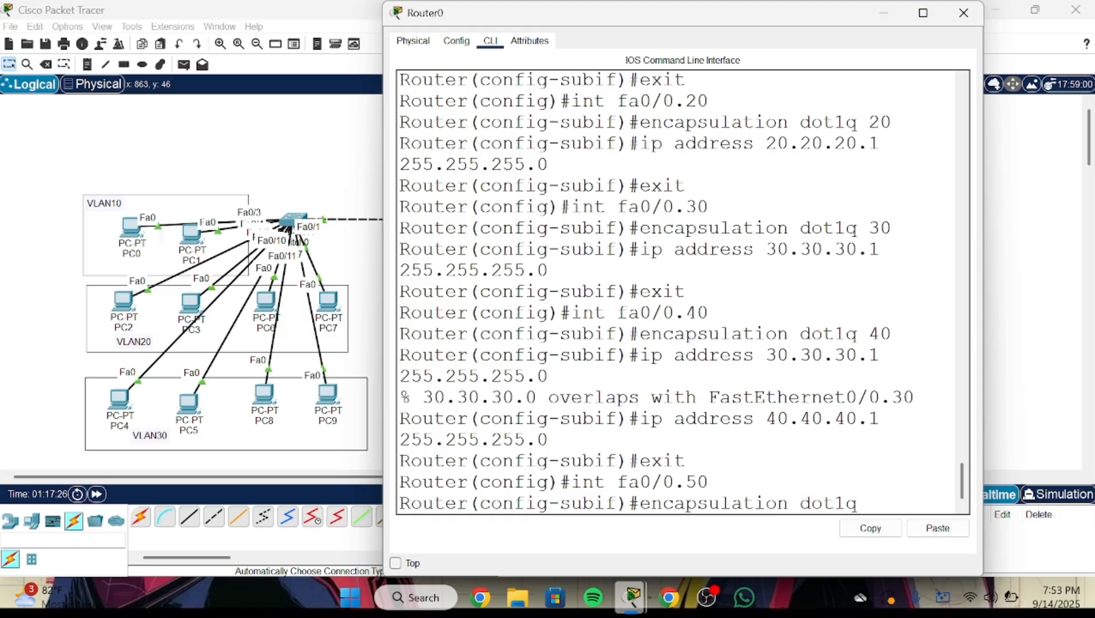
text(50)
key(Return)
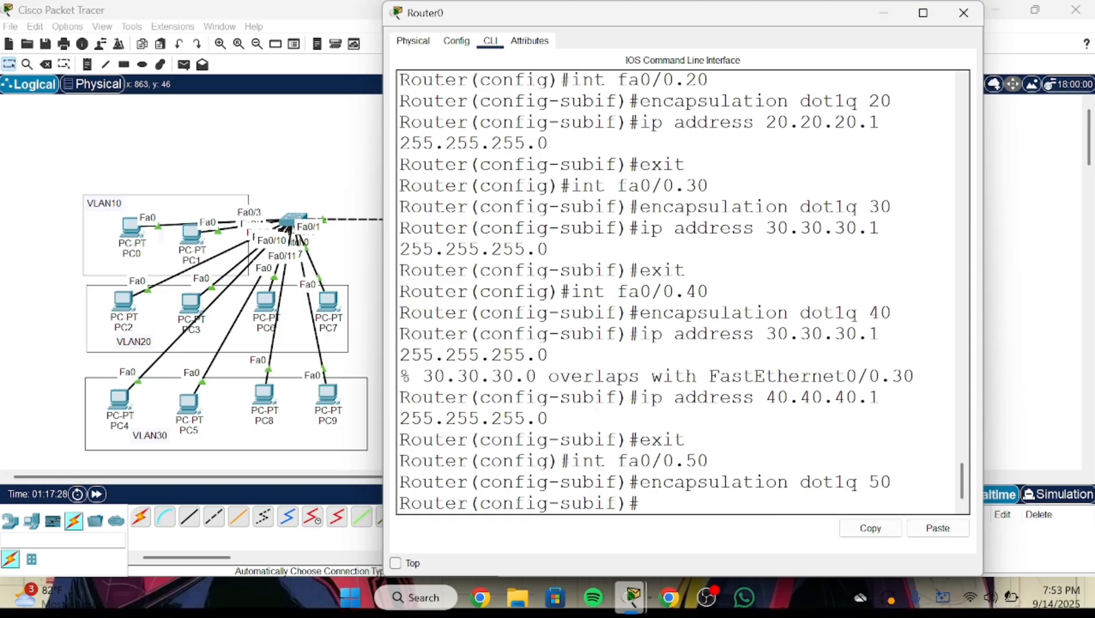
- Assign IP address 50.50.50.1 with mask 255.255.255.0 to subinterface fa0/0.50
text(ip address)
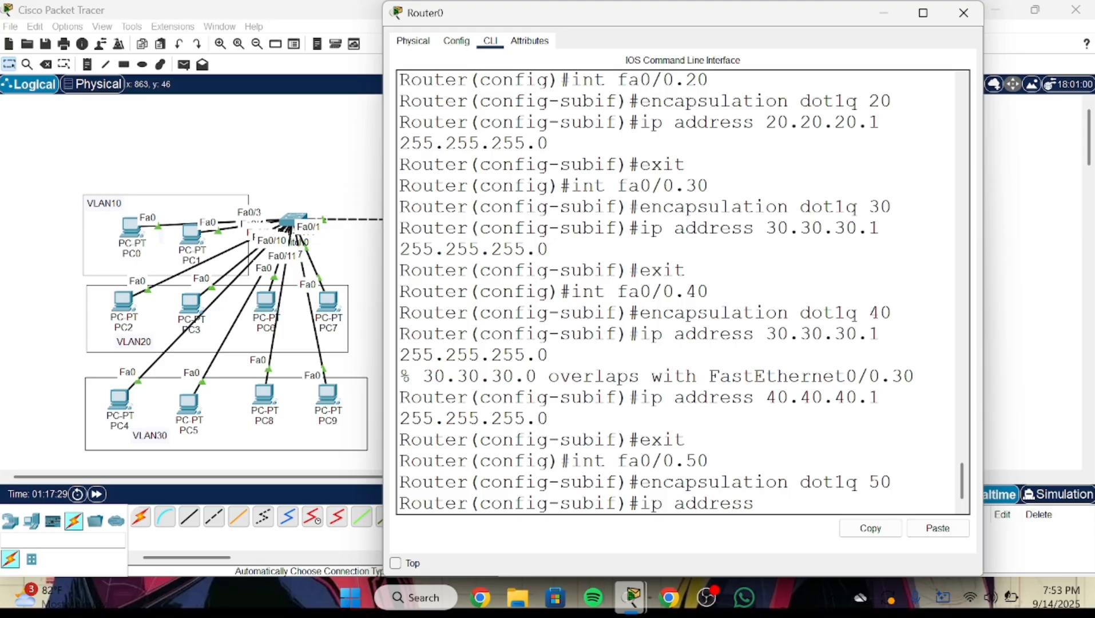
text( 50.50.50.)
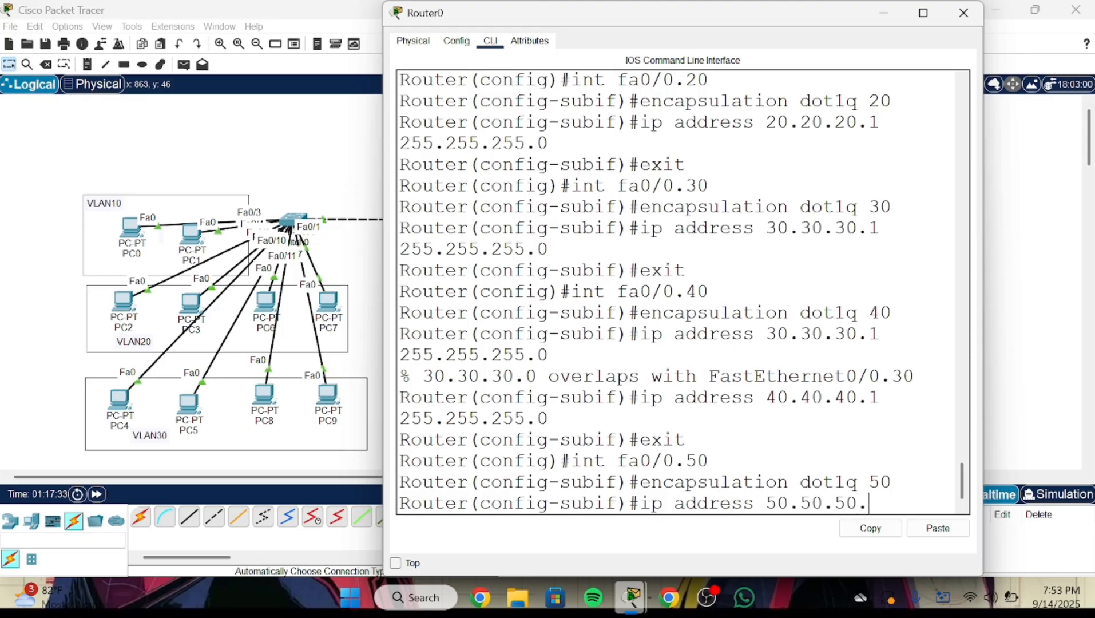
text(1 255.255)
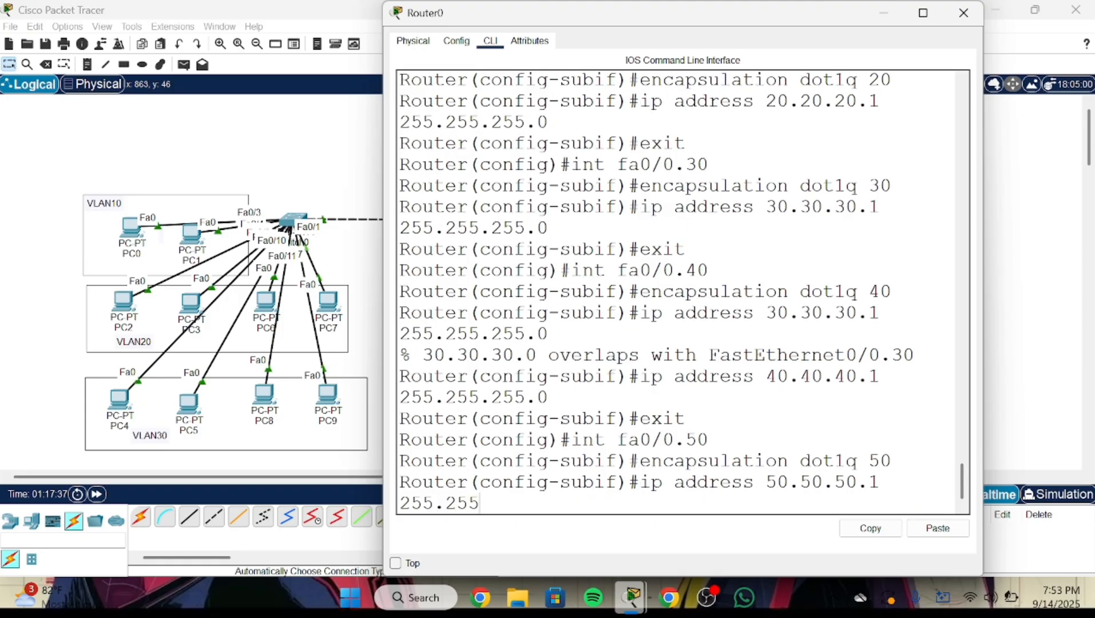
text(.255.0)
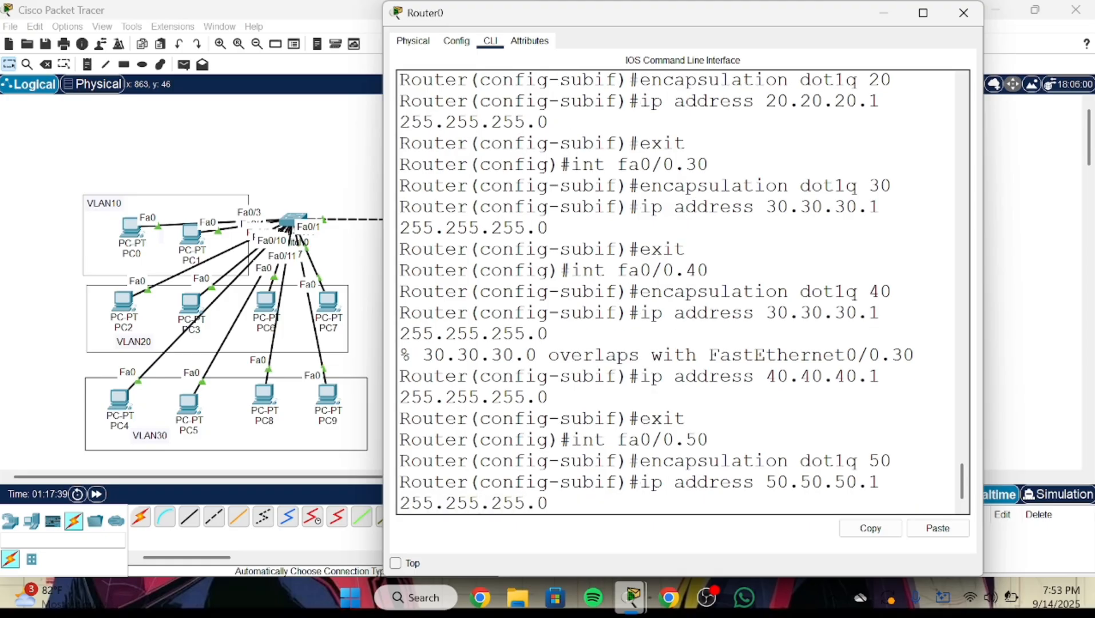
key(Return)
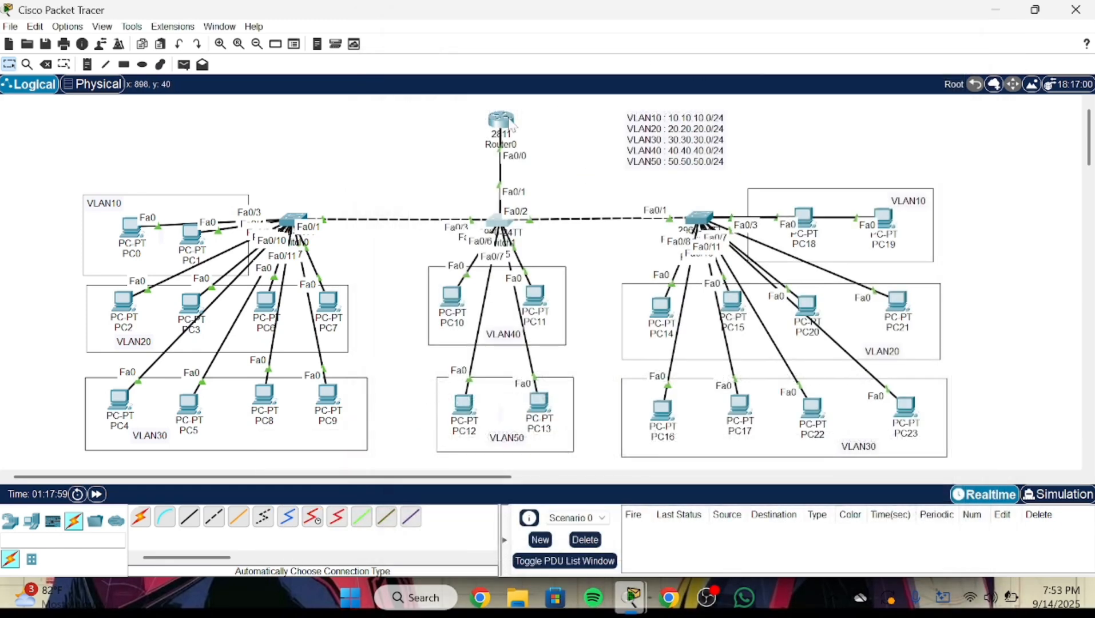
- Run do show ip int brief on Router0 and examine the IP address of each FastEthernet0/0 subinterface
click(510, 120)
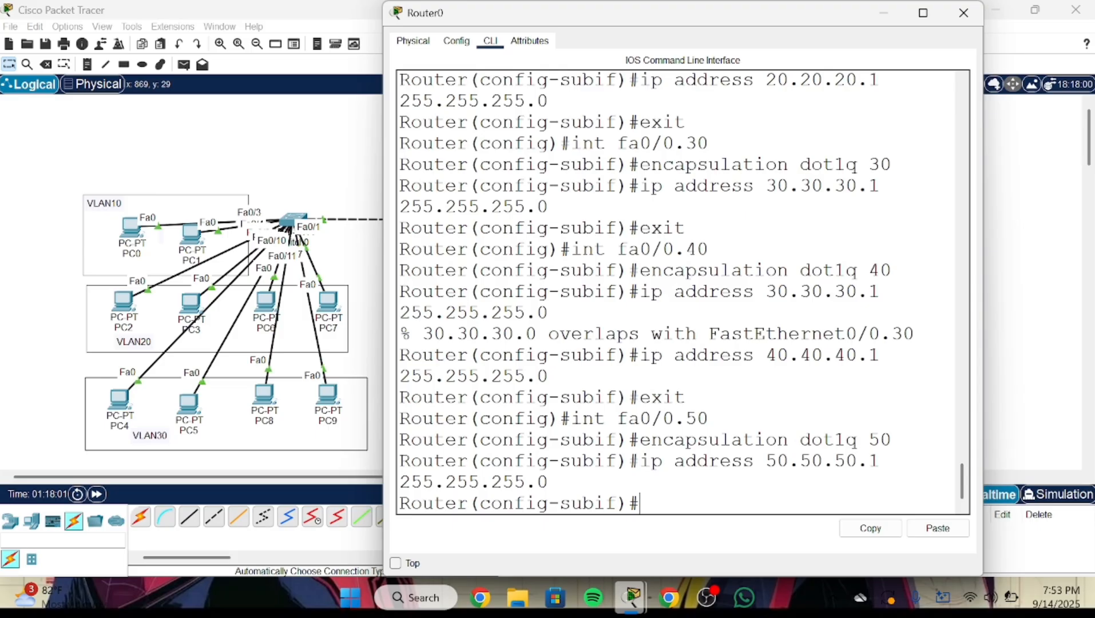
text(do show ip int brief)
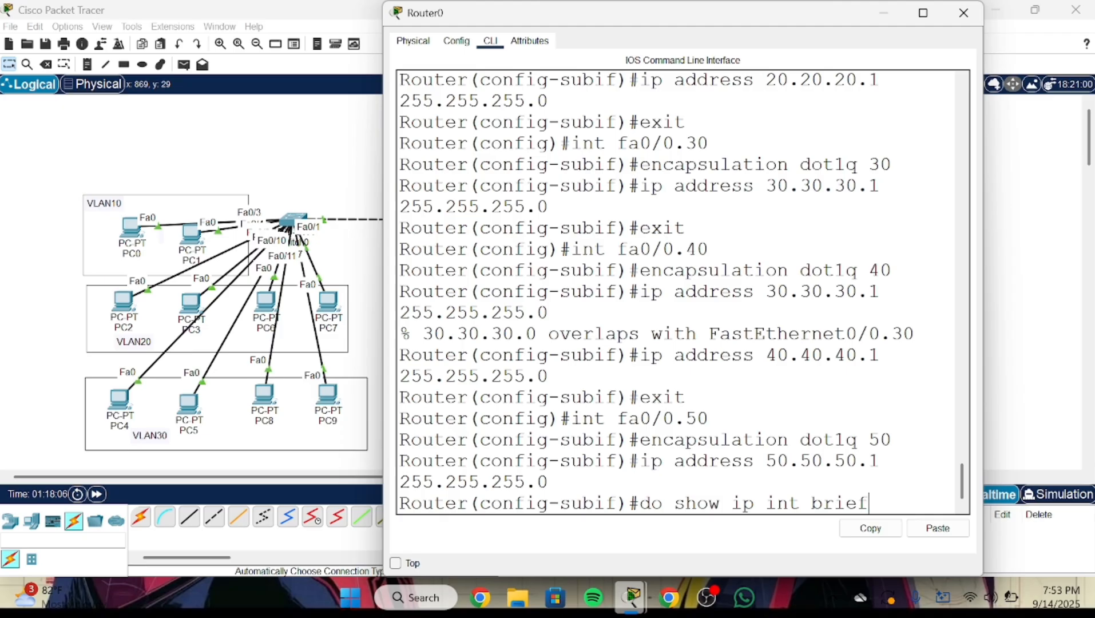
key(Return)
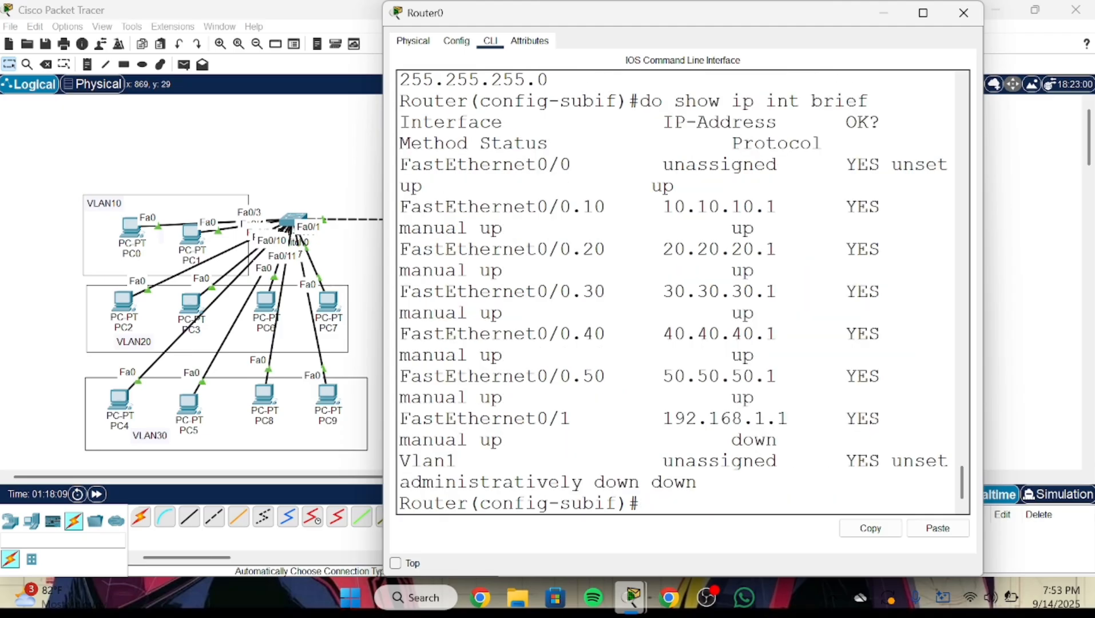
drag(673, 164, 834, 165)
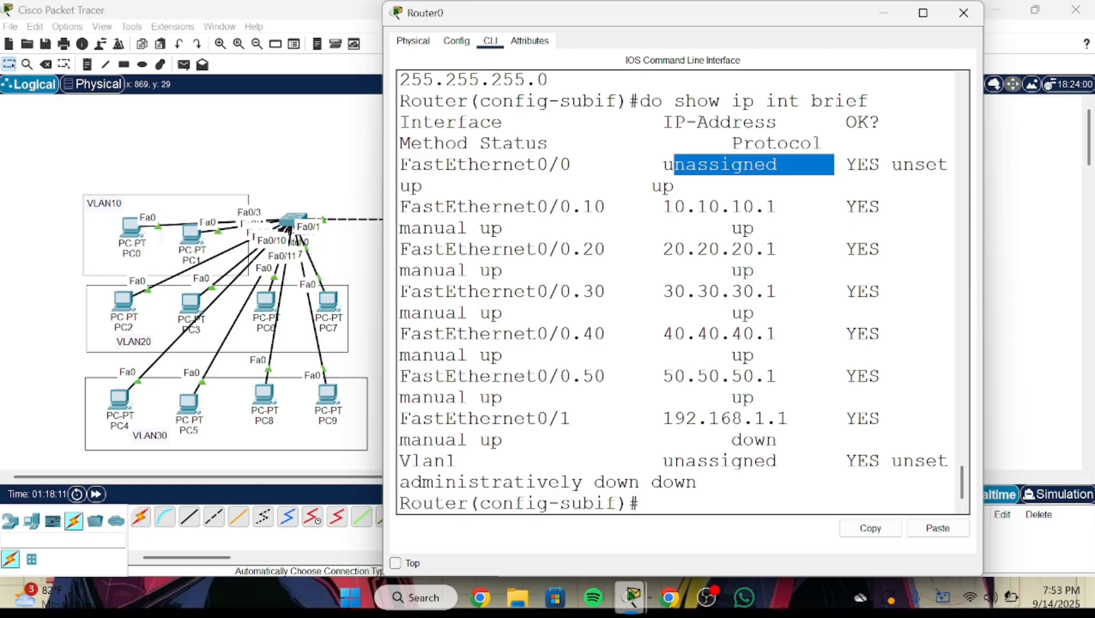
click(731, 143)
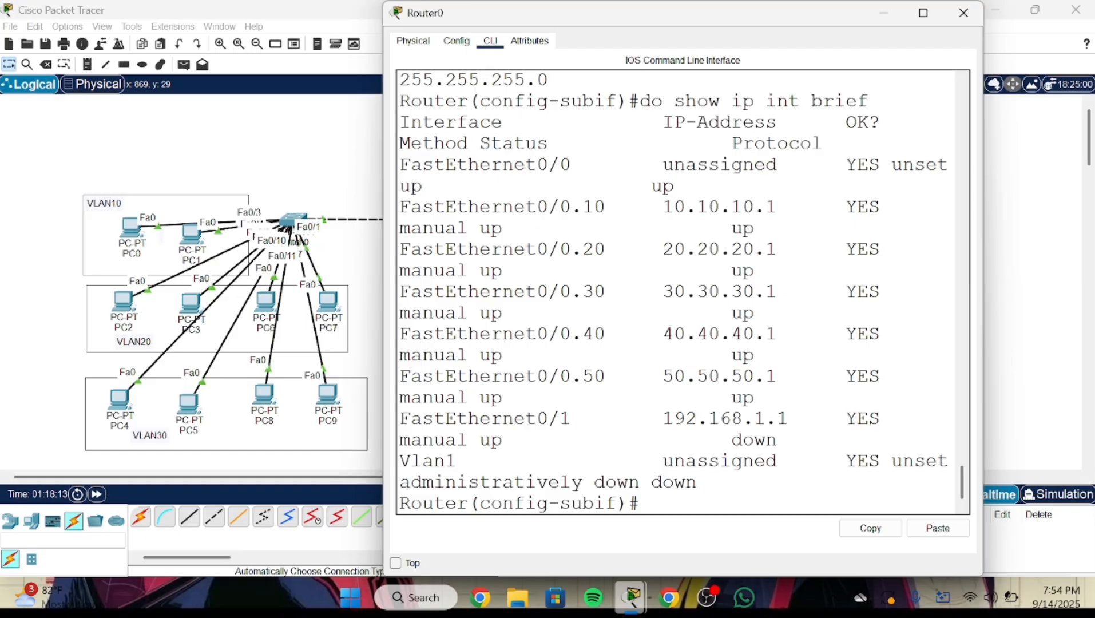
drag(445, 206, 802, 206)
drag(445, 249, 755, 249)
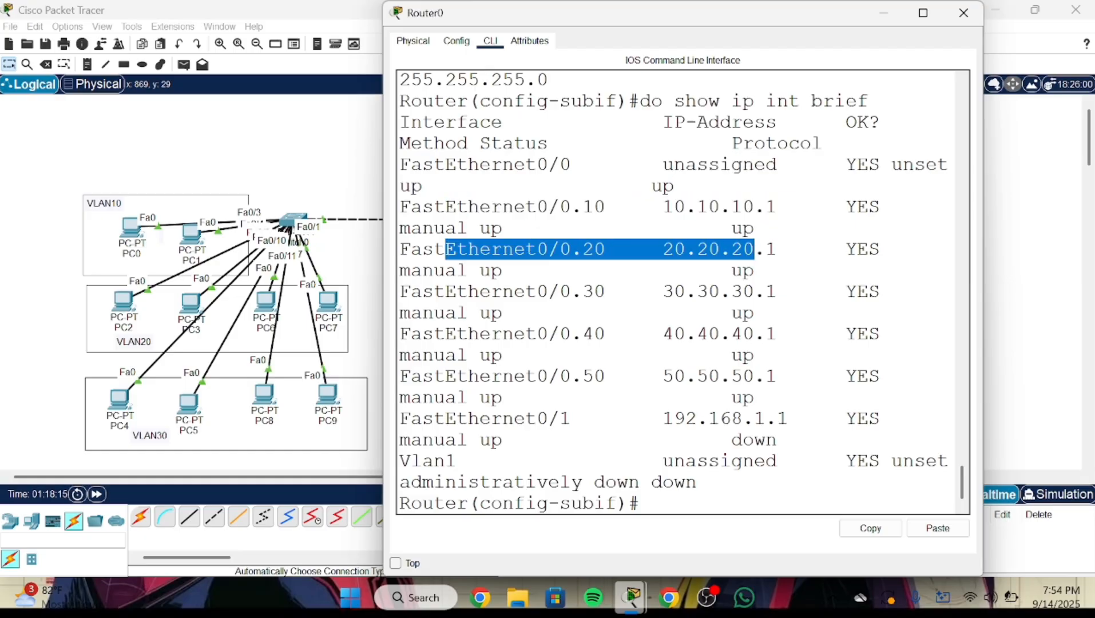
drag(445, 291, 788, 377)
click(789, 378)
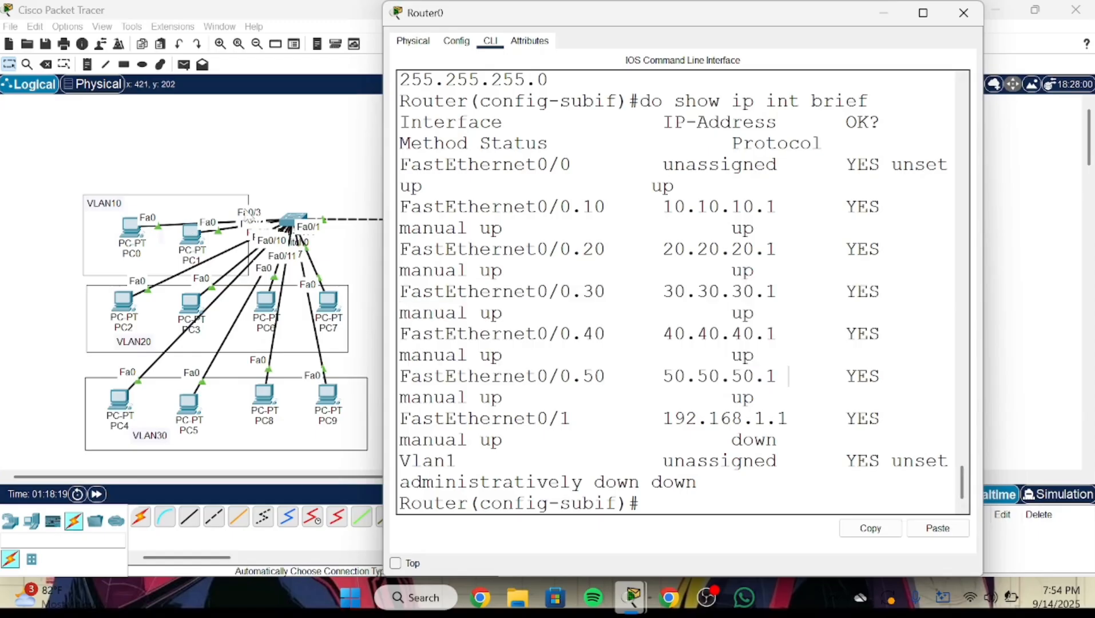
drag(387, 181, 359, 172)
click(707, 596)
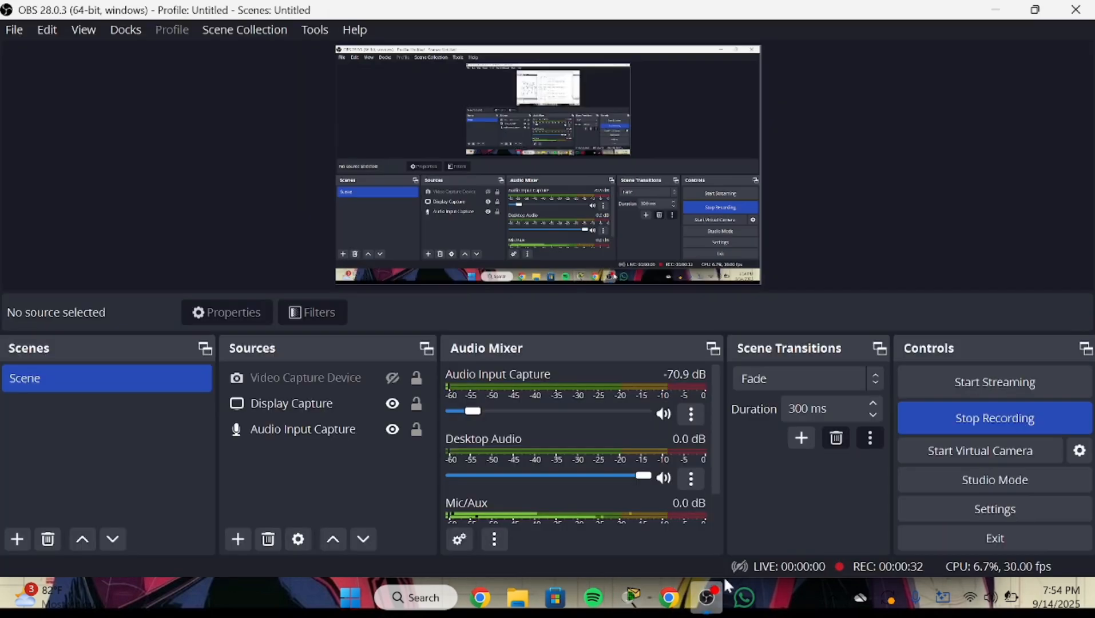
click(927, 410)
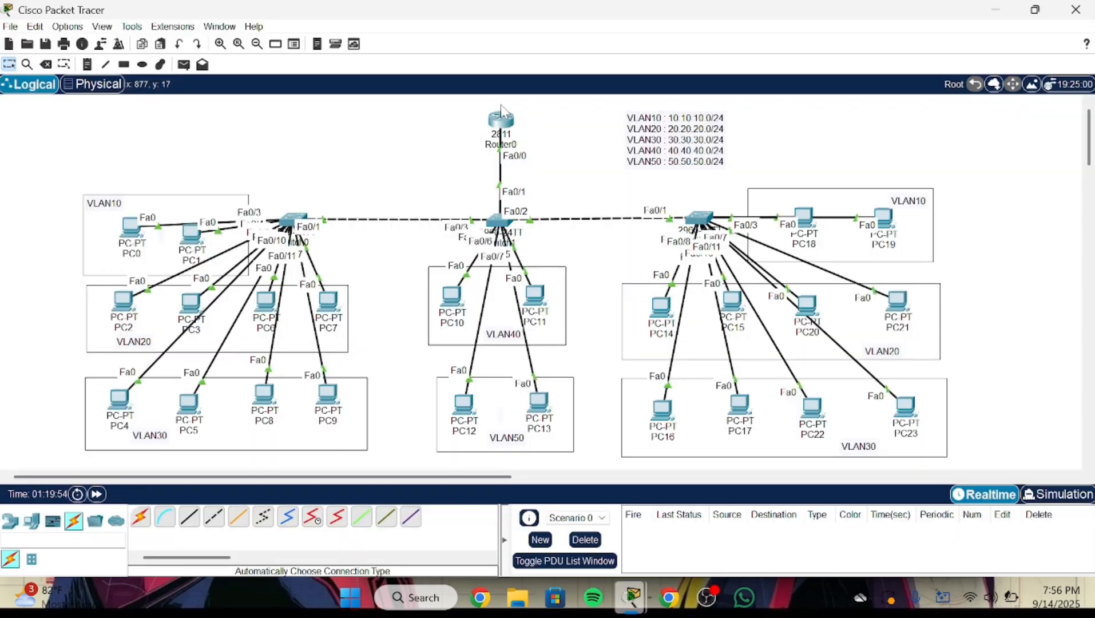
- Reopen Router0's command line and exit subinterface mode to global configuration mode
click(501, 114)
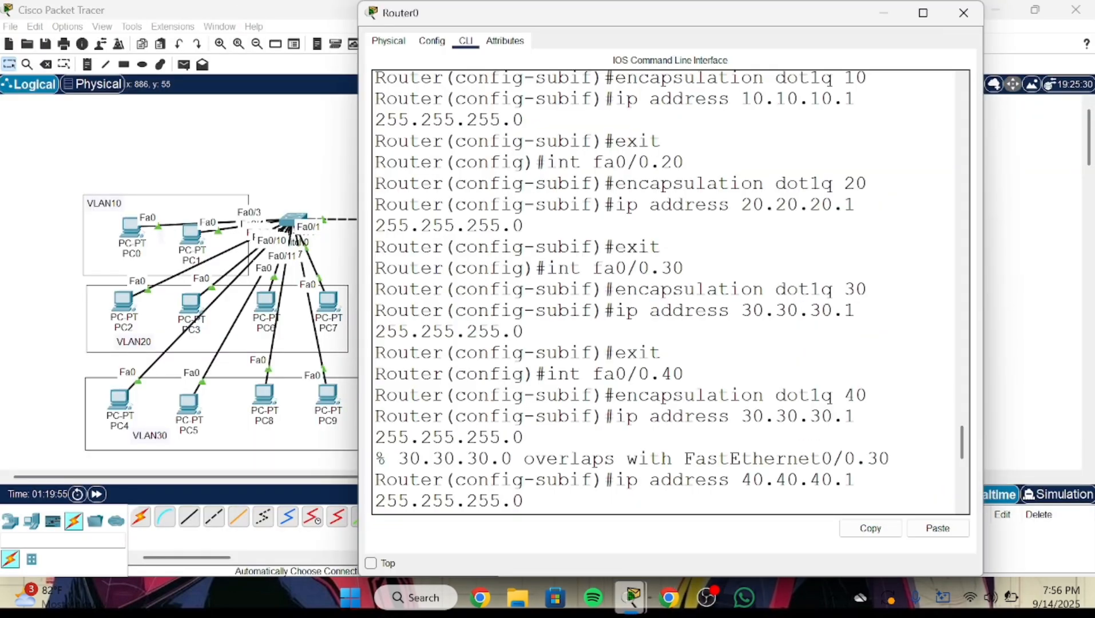
scroll(764, 374, down, 5)
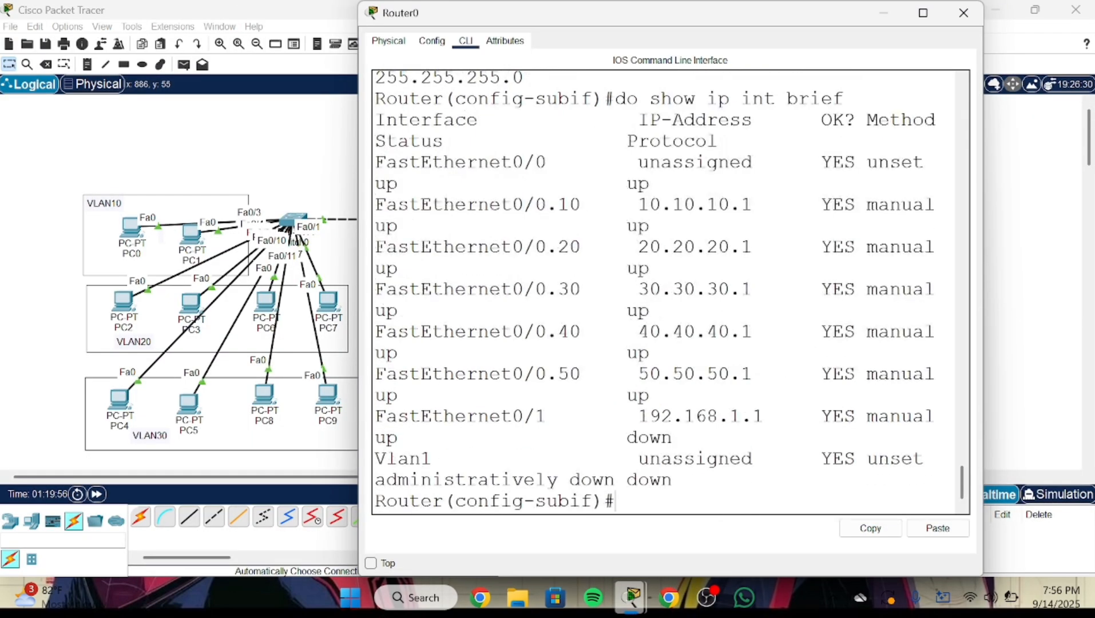
text(exit)
key(Return)
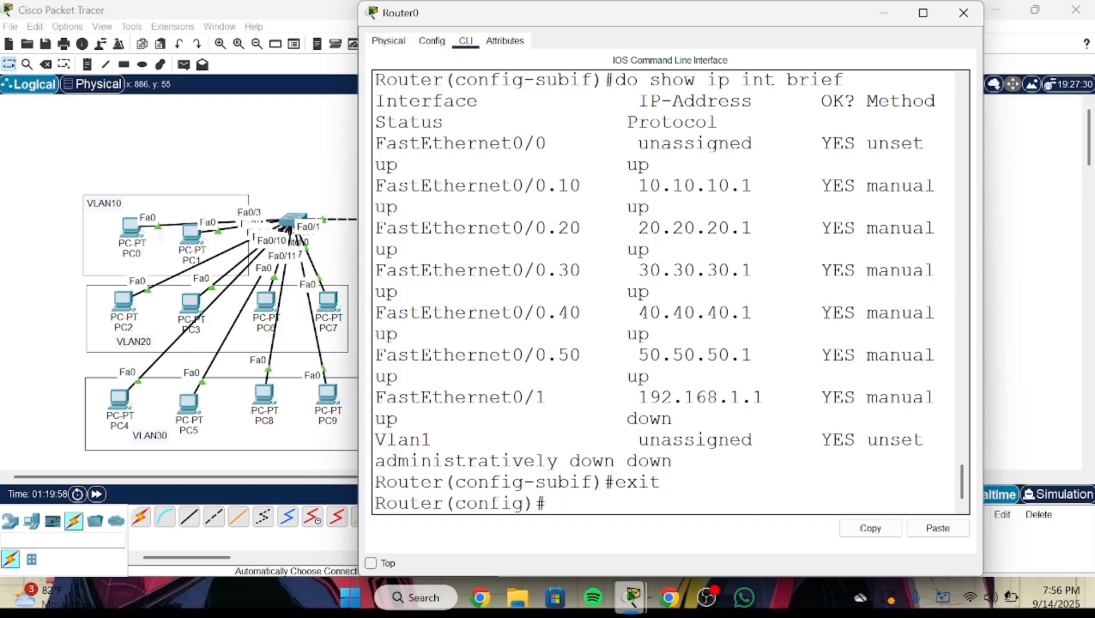
- Create a DHCP pool named vlan10 on Router0 and enter its configuration mode
text(ip dhco)
key(BackSpace)
text(p)
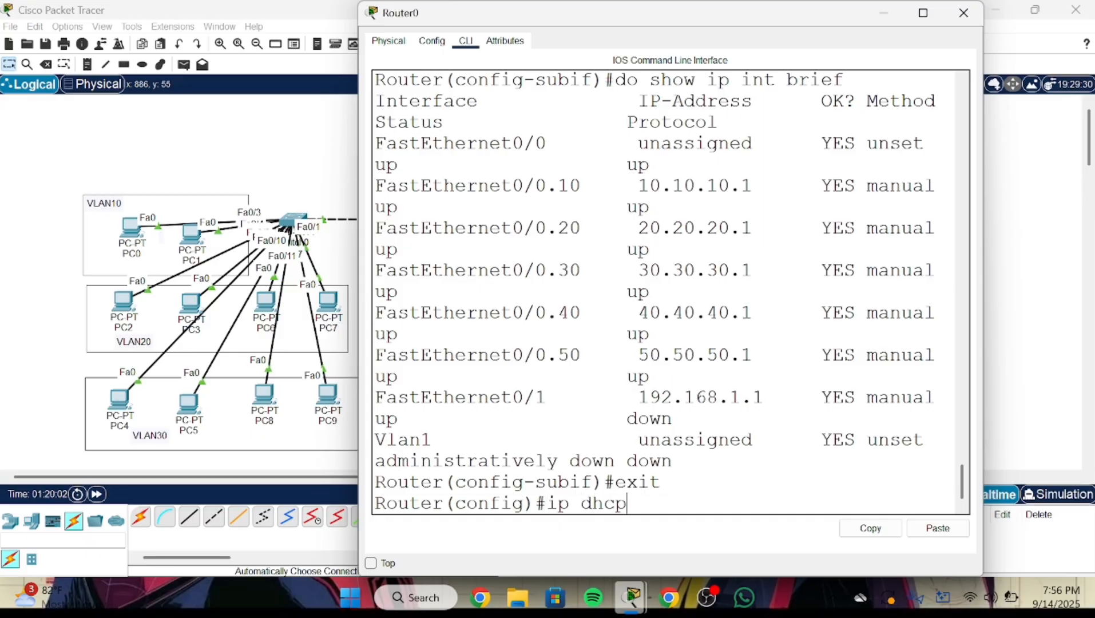
text( pool val)
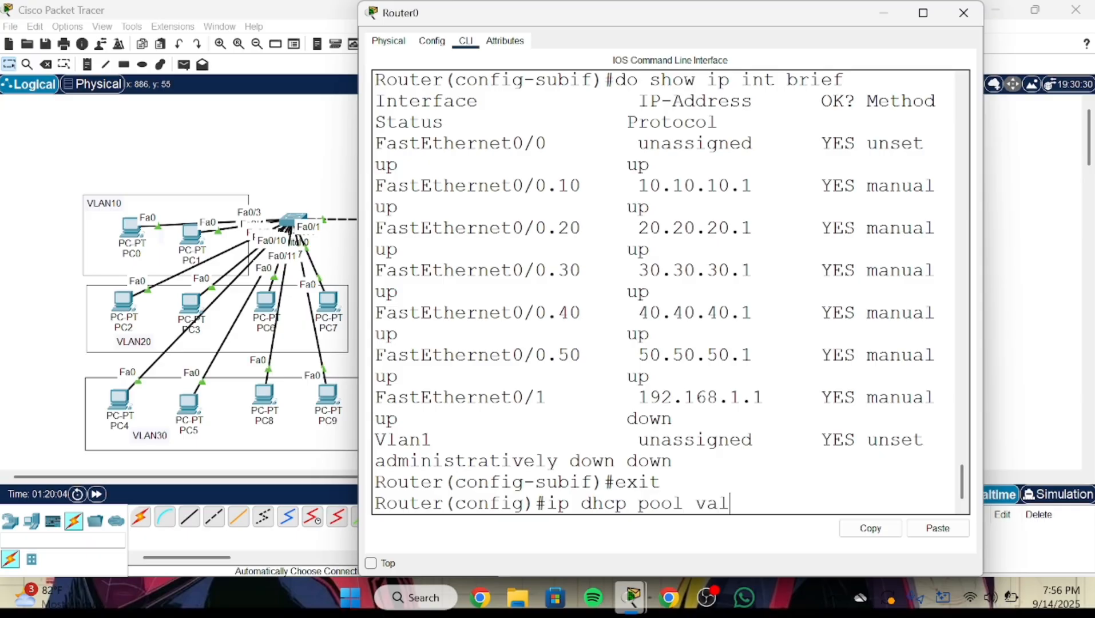
key(BackSpace)
key(BackSpace)
text(lan10)
key(Return)
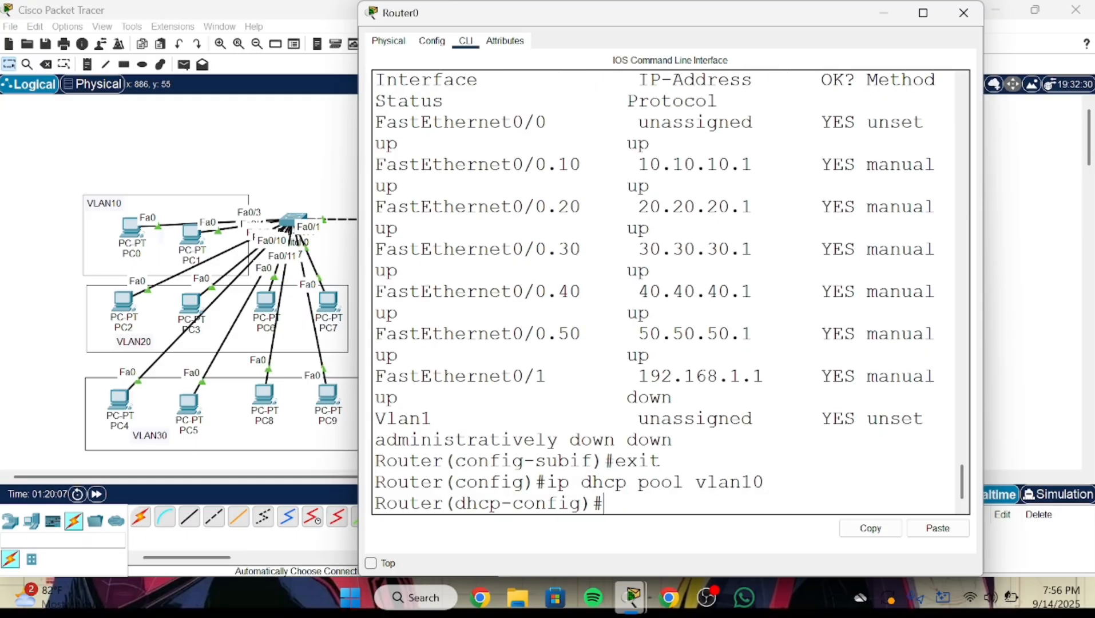
- Set the vlan10 DHCP pool's network to 10.10.10.0 with mask 255.255.255.0
text(network)
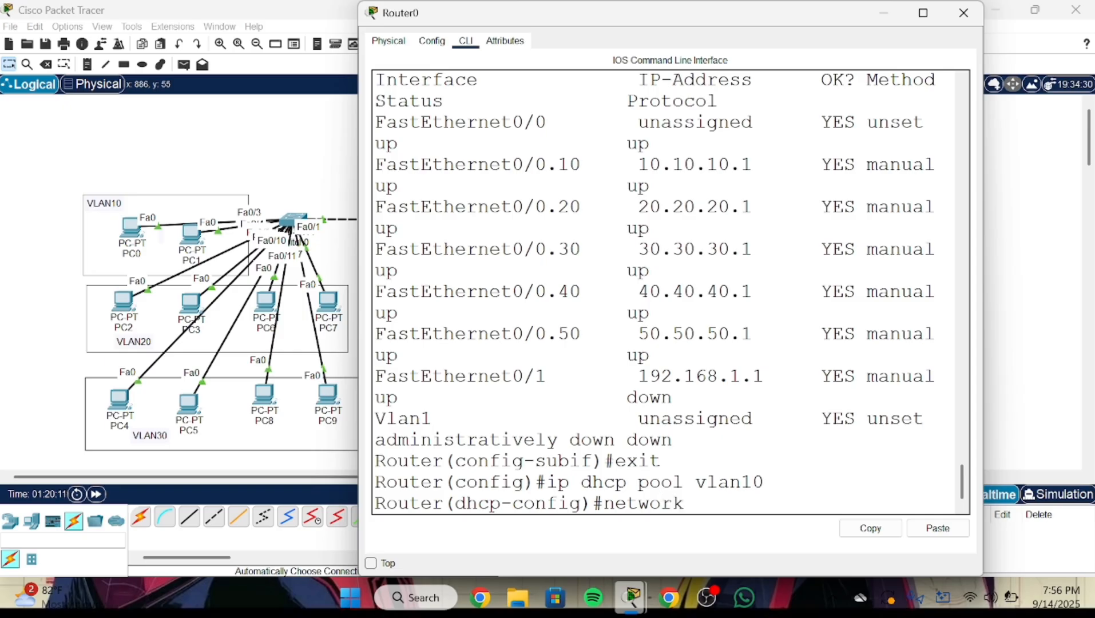
text( 10.10.10)
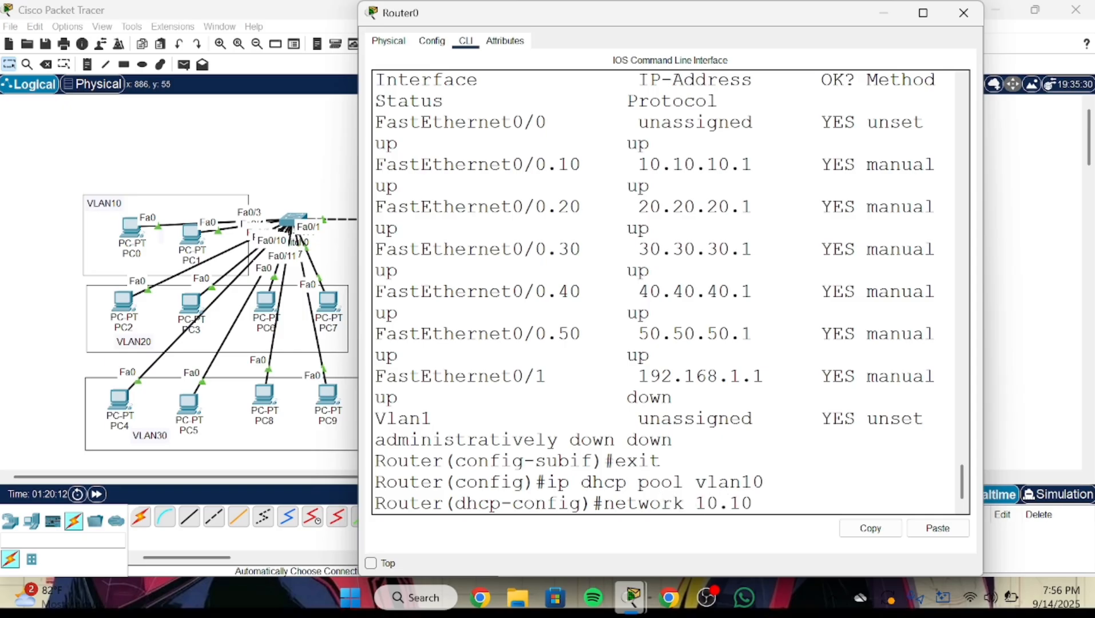
text(.10.0 255)
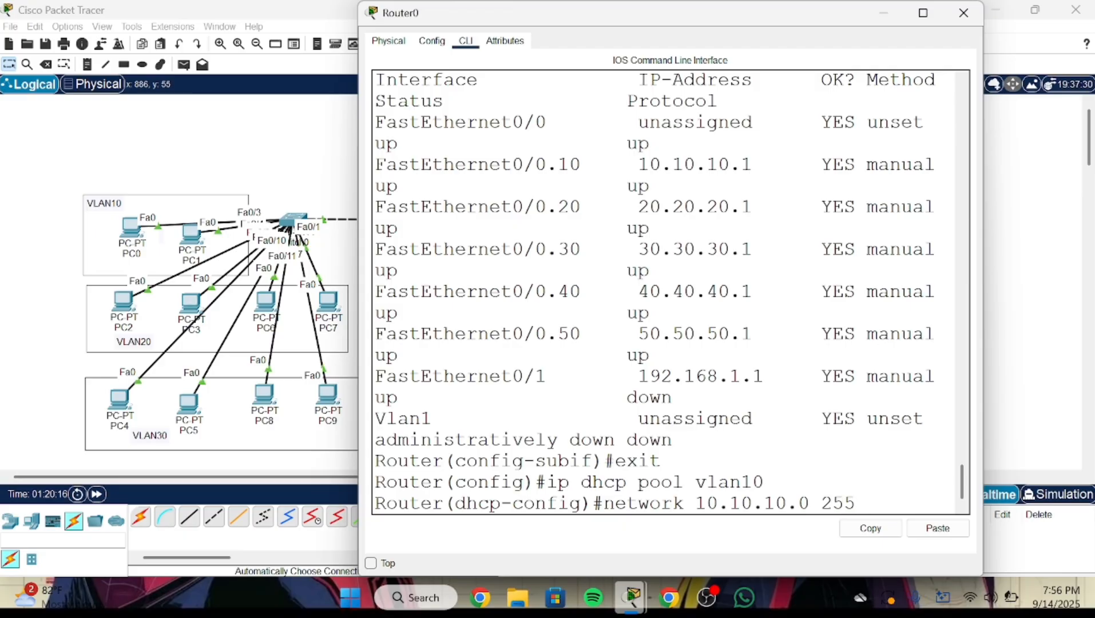
text(.255.255.0)
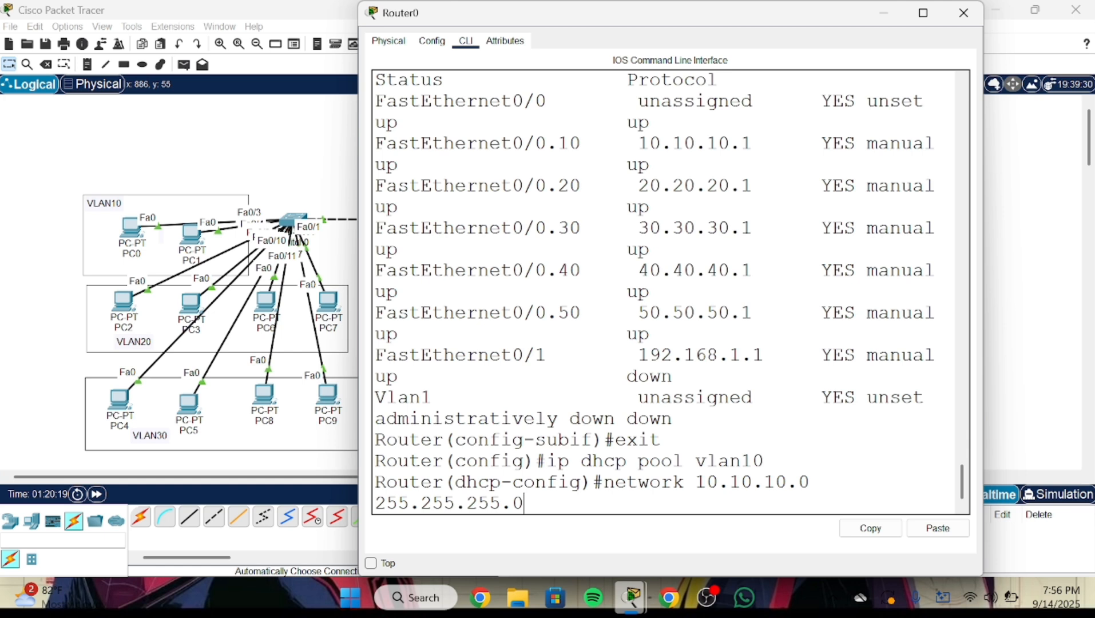
key(Return)
- Set the default router of the vlan10 DHCP pool to 10.10.10.1
text(defa)
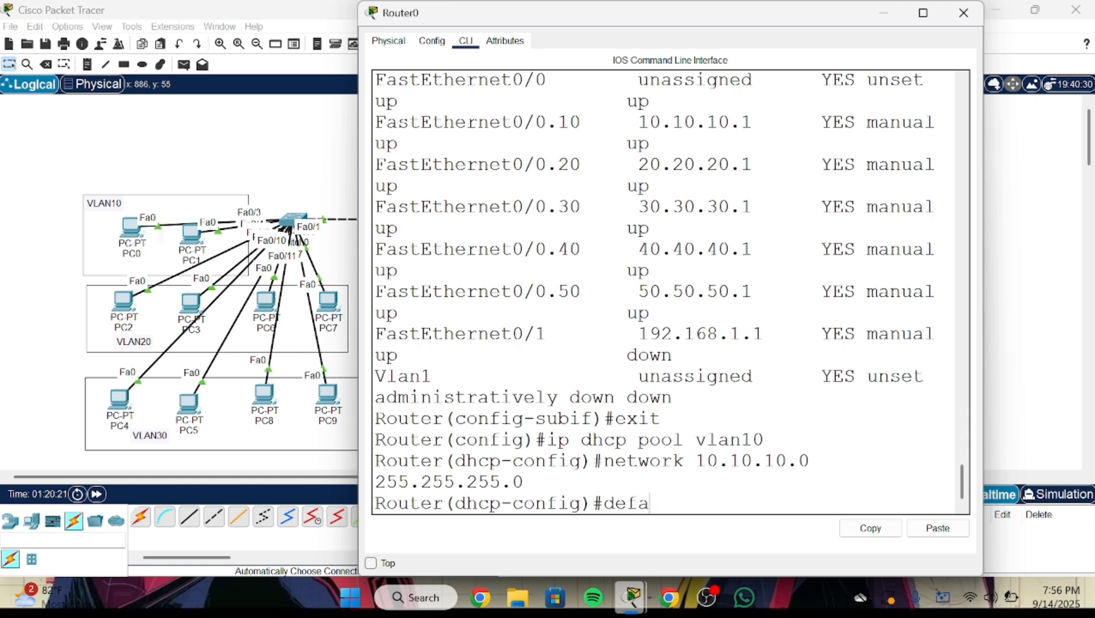
text(ult-router)
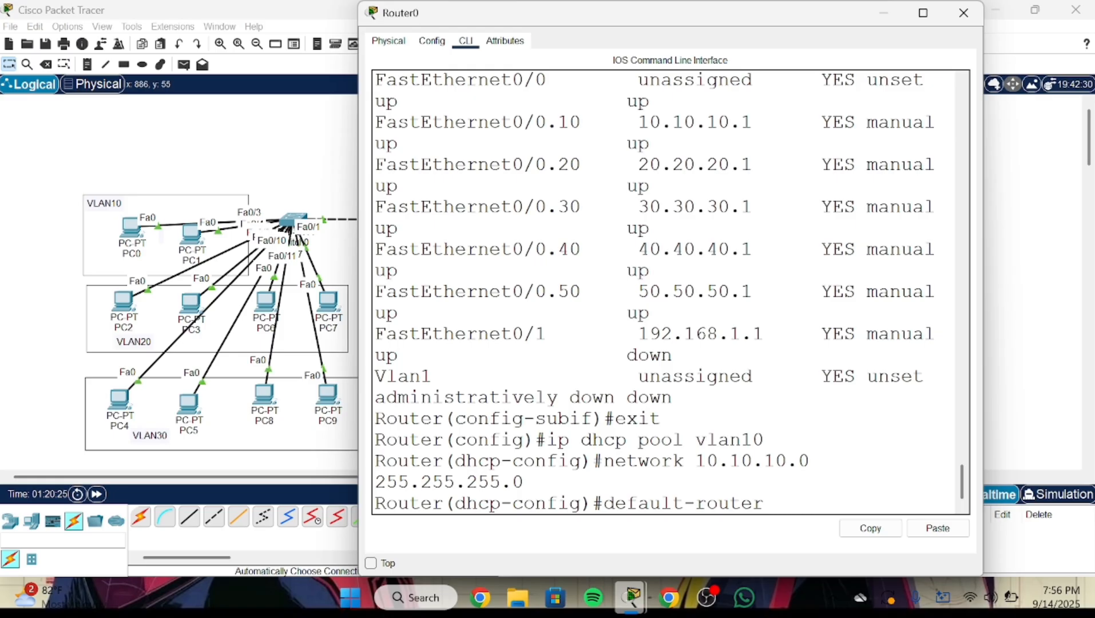
text( 10.1o)
key(BackSpace)
text(0.10.1)
key(Return)
- Set the vlan10 pool's DNS server to 8.8.8.8 and exit to global configuration mode
text(dns)
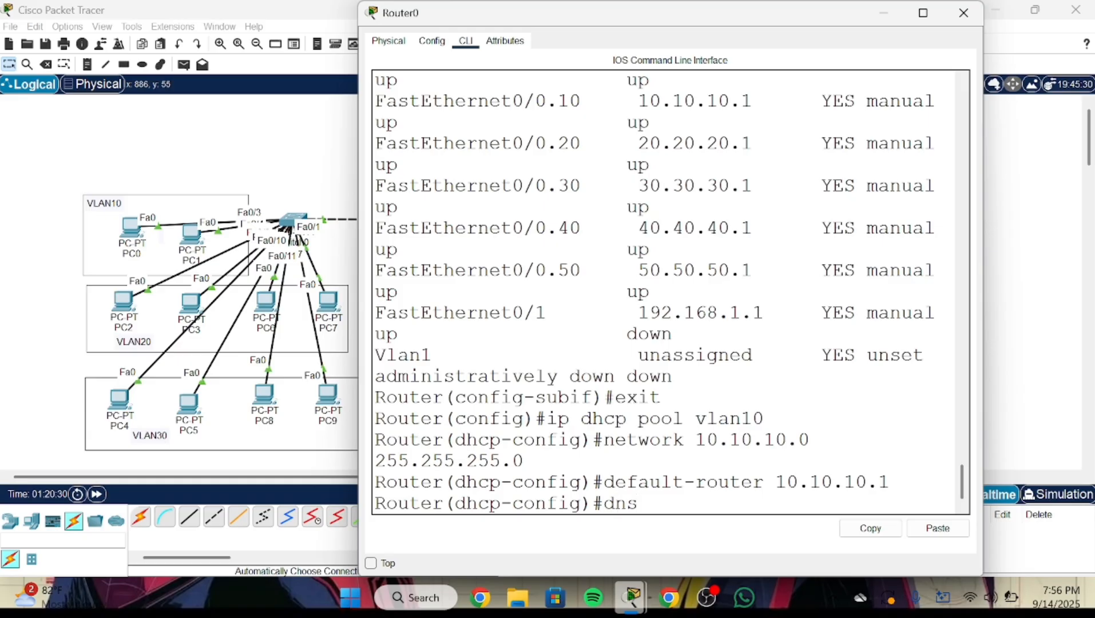
text(-server 8)
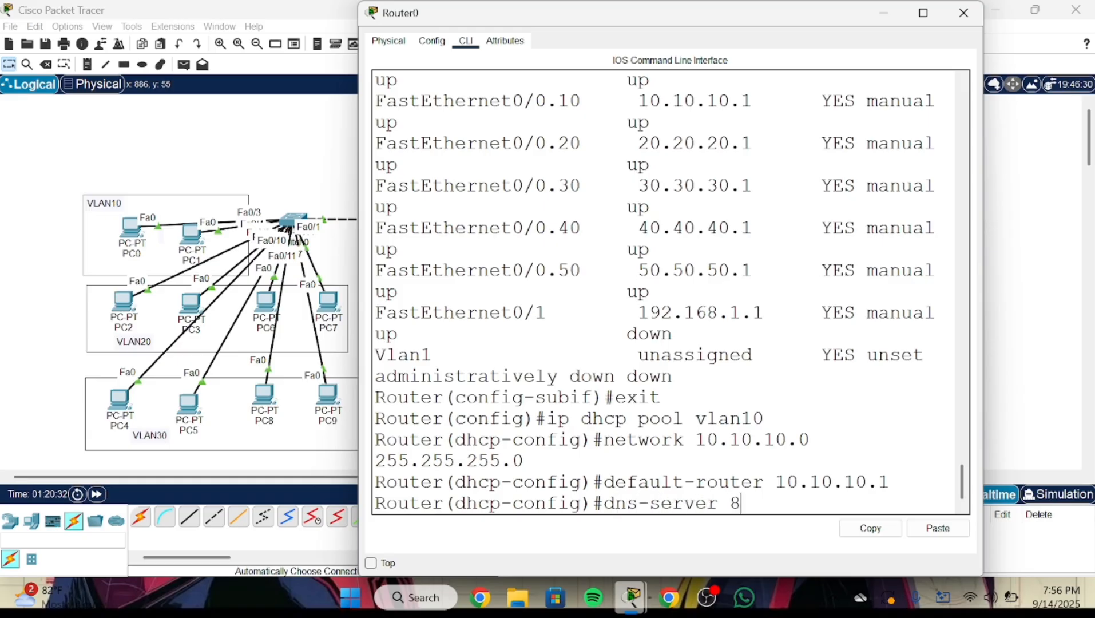
text(.8.8.8)
key(Return)
text(exit)
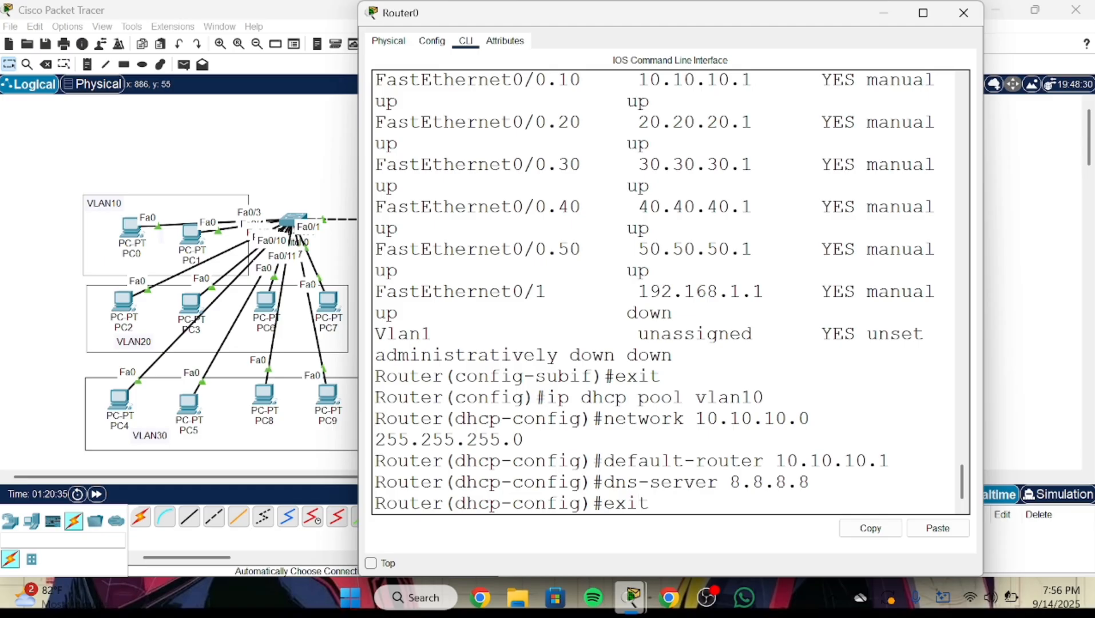
key(Return)
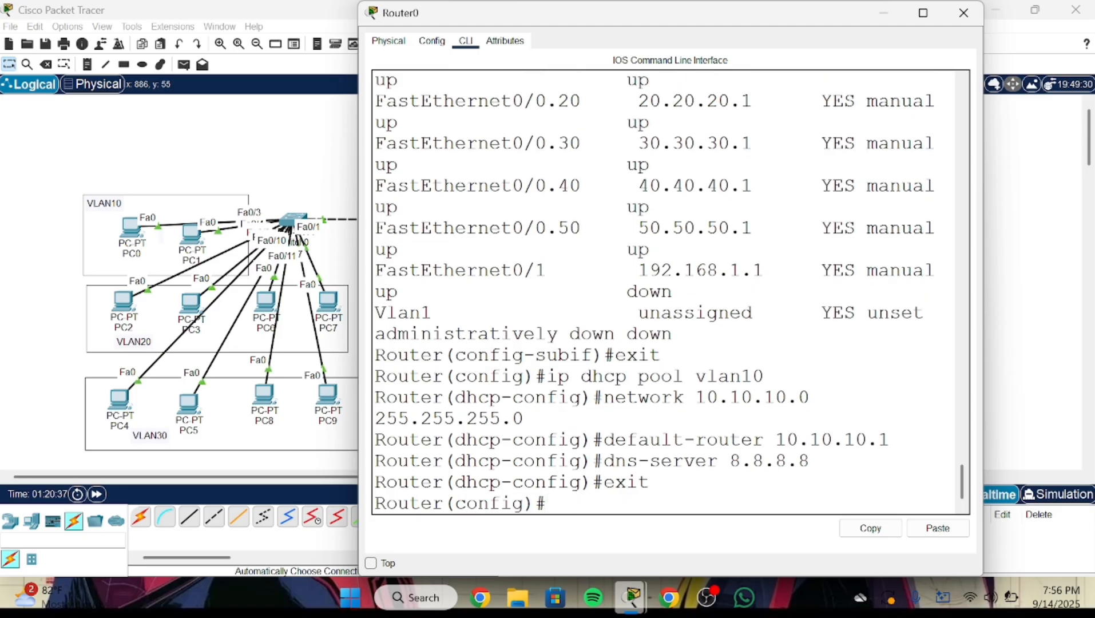
- Create DHCP pool vlan20 on Router0 with network 20.20.20.0 and mask 255.255.255.0
text(ip djc)
key(BackSpace)
key(BackSpace)
text(hcp pool)
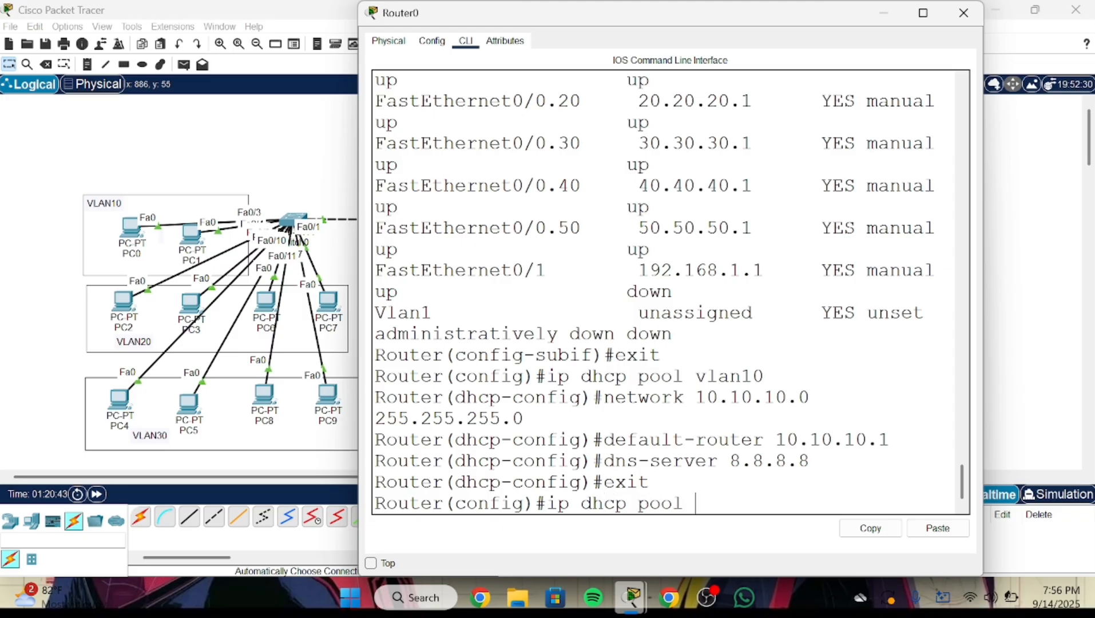
text( vlan20)
key(Return)
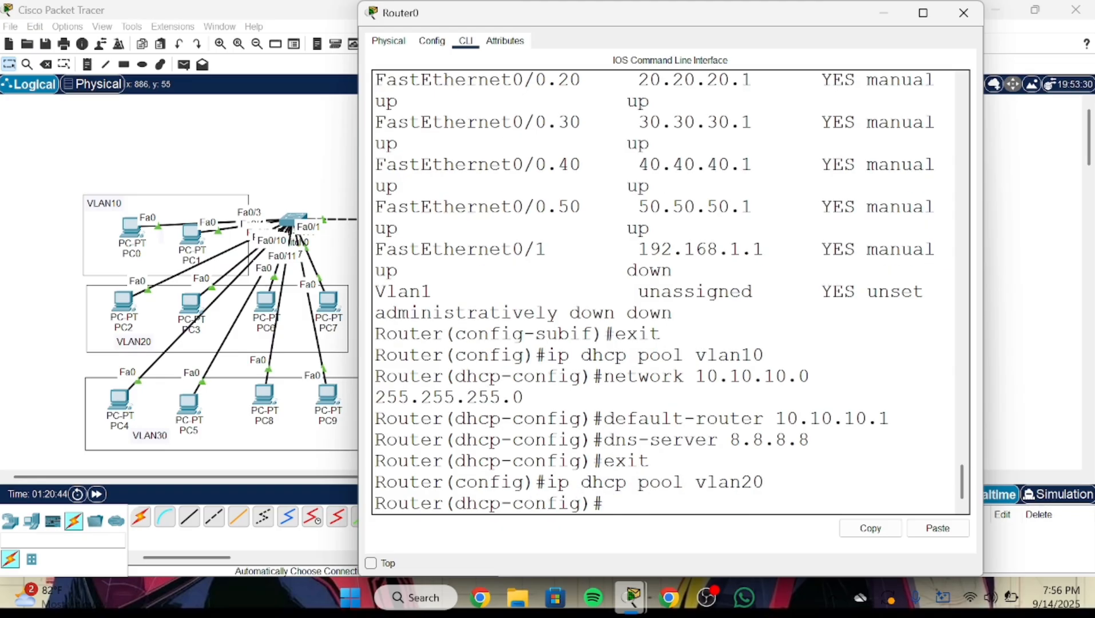
text(network 20.20.2)
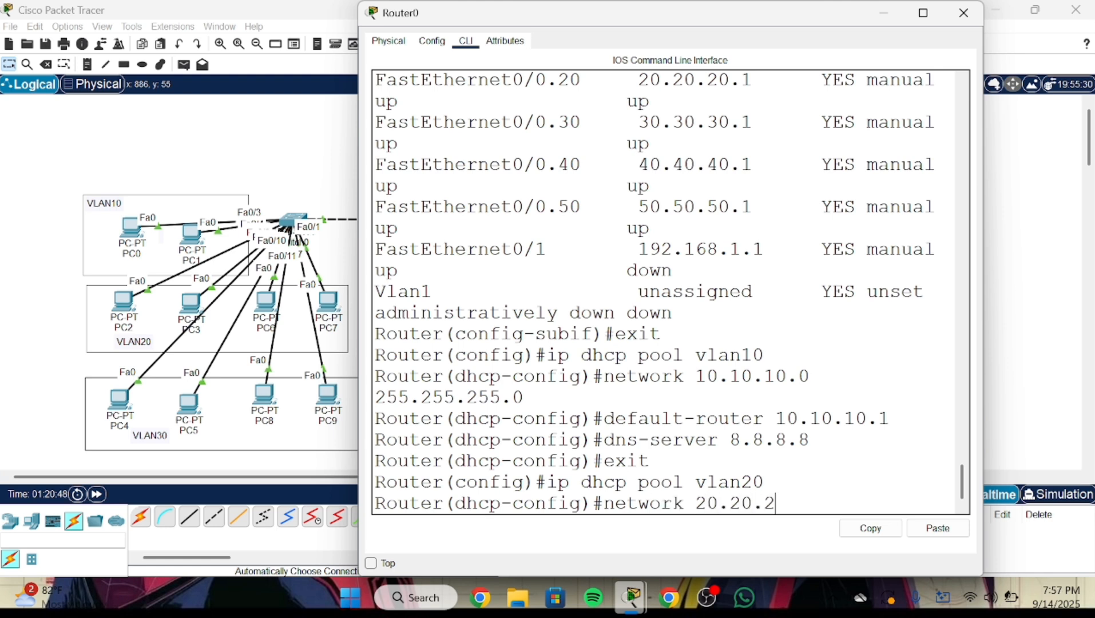
text(0.0 255.255.255.0)
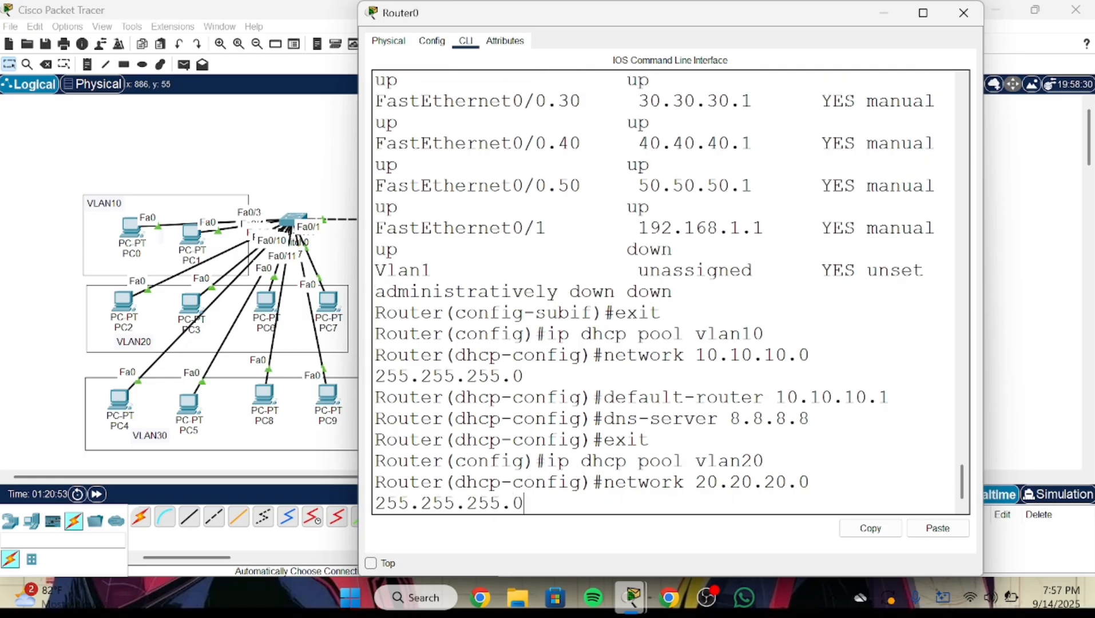
key(Return)
- Set the default router of the vlan20 DHCP pool to 20.20.20.1
text(dhcp-config)#d)
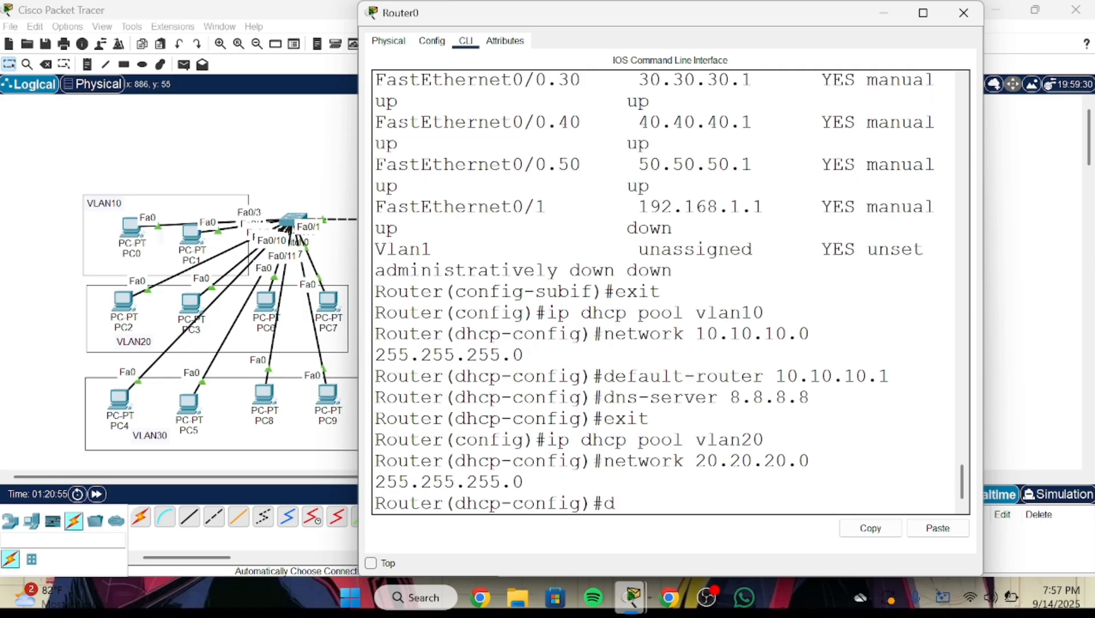
text(efa)
key(BackSpace)
text(fault-route)
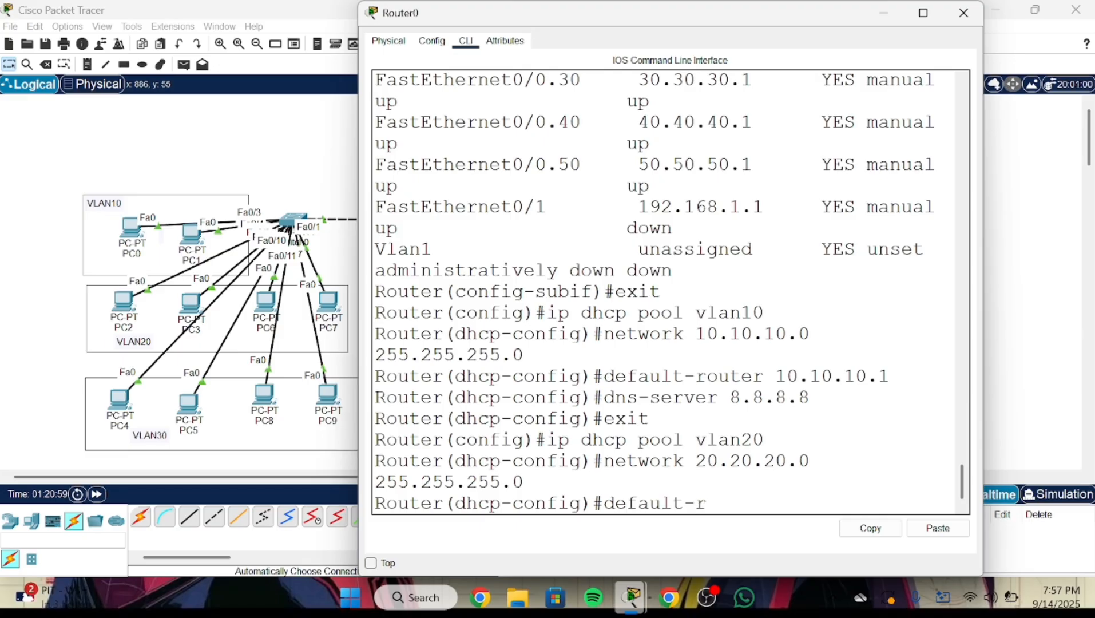
text(r 20.20.20.1)
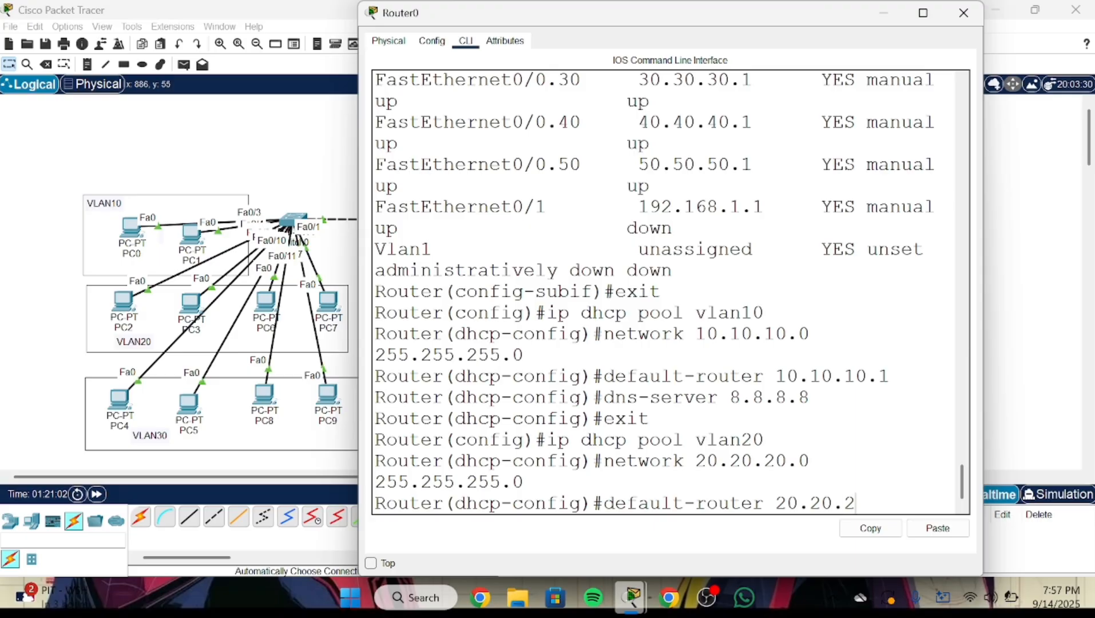
key(Return)
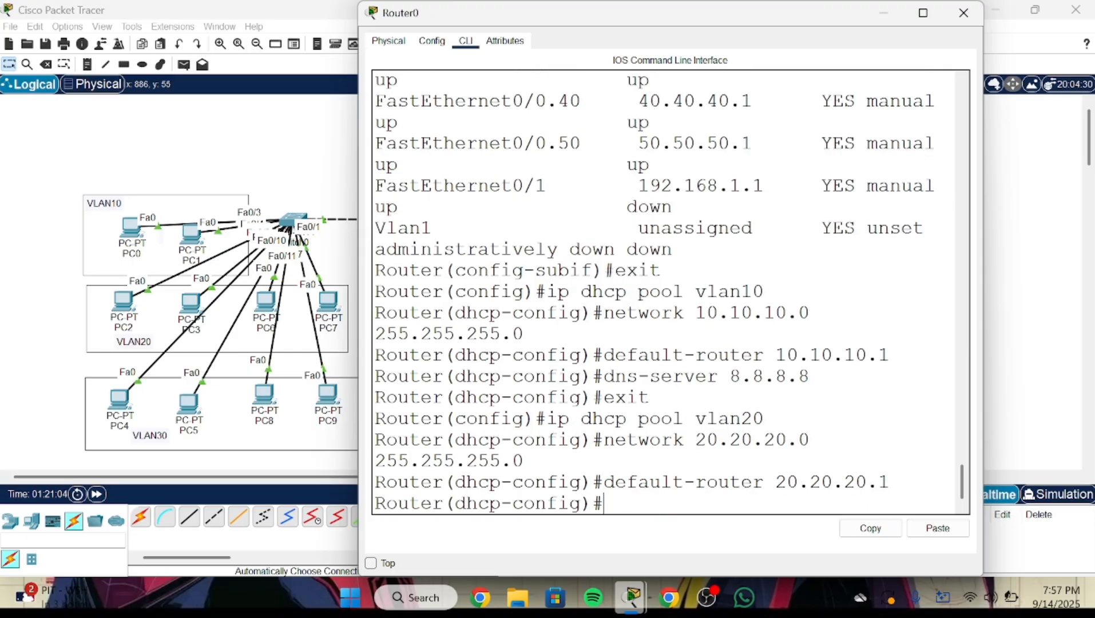
- Set the vlan20 pool's DNS server to 8.8.8.8 and exit to global configuration mode
text(dns-server)
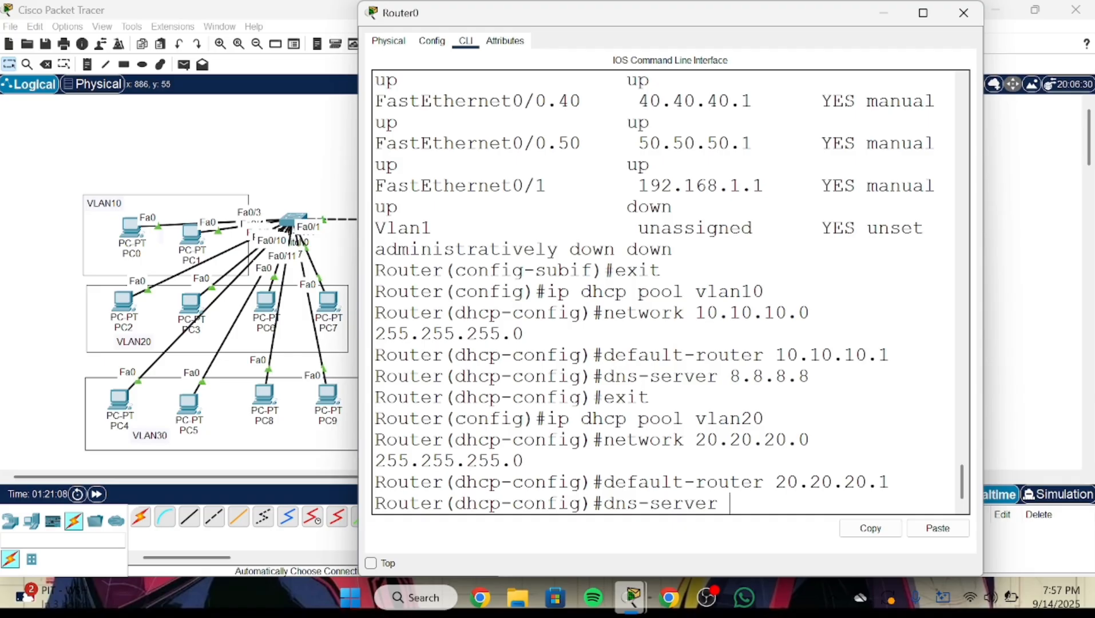
text( 8.8.8)
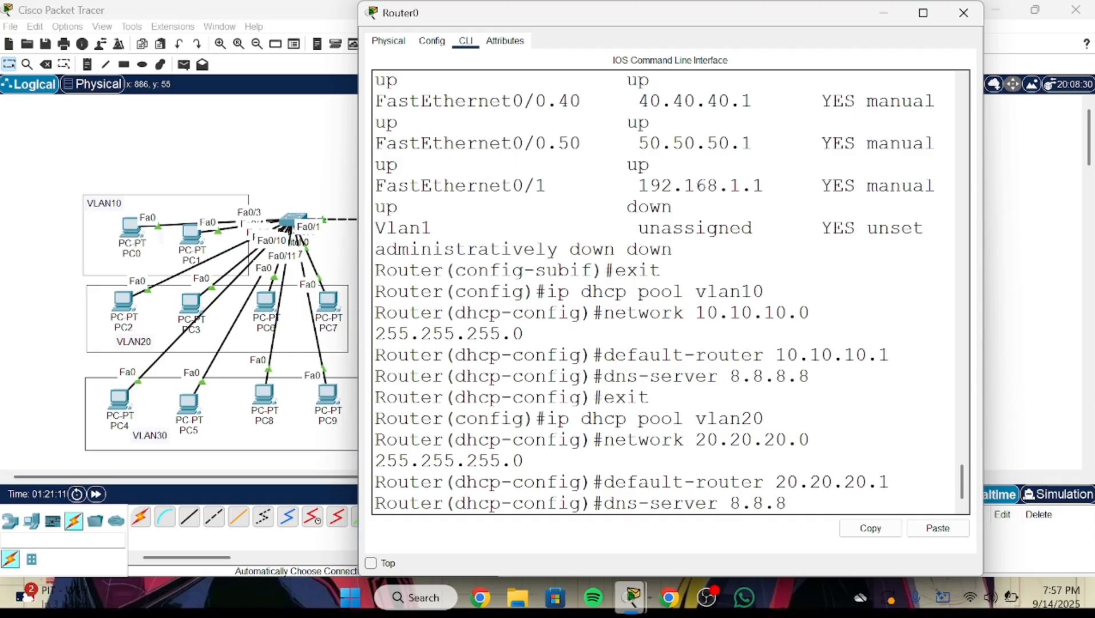
text(.8)
key(Return)
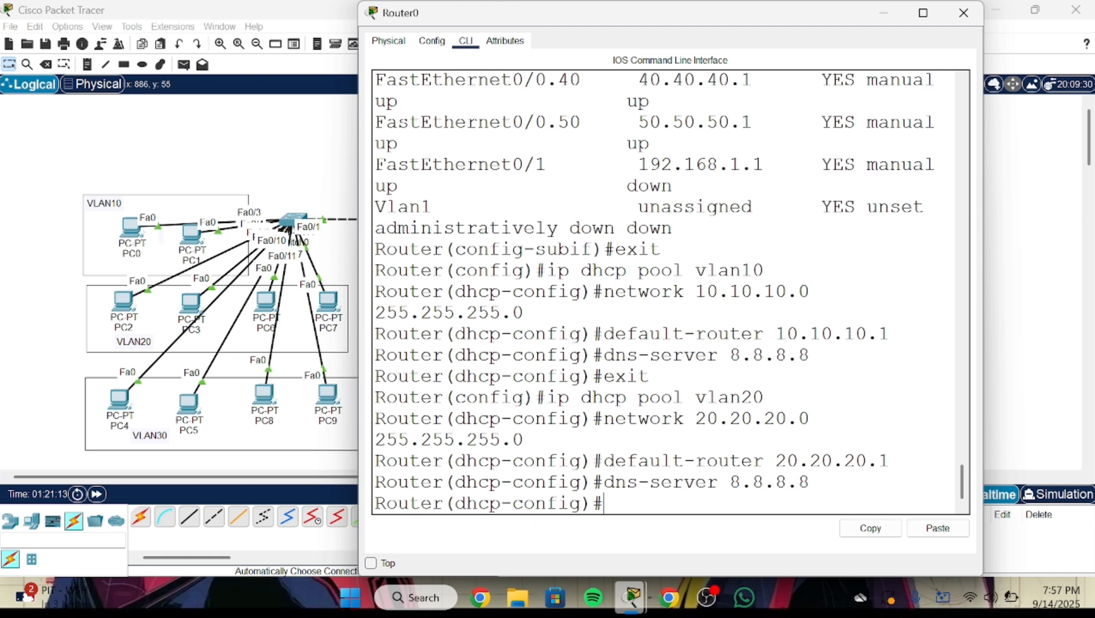
text(exit)
key(Return)
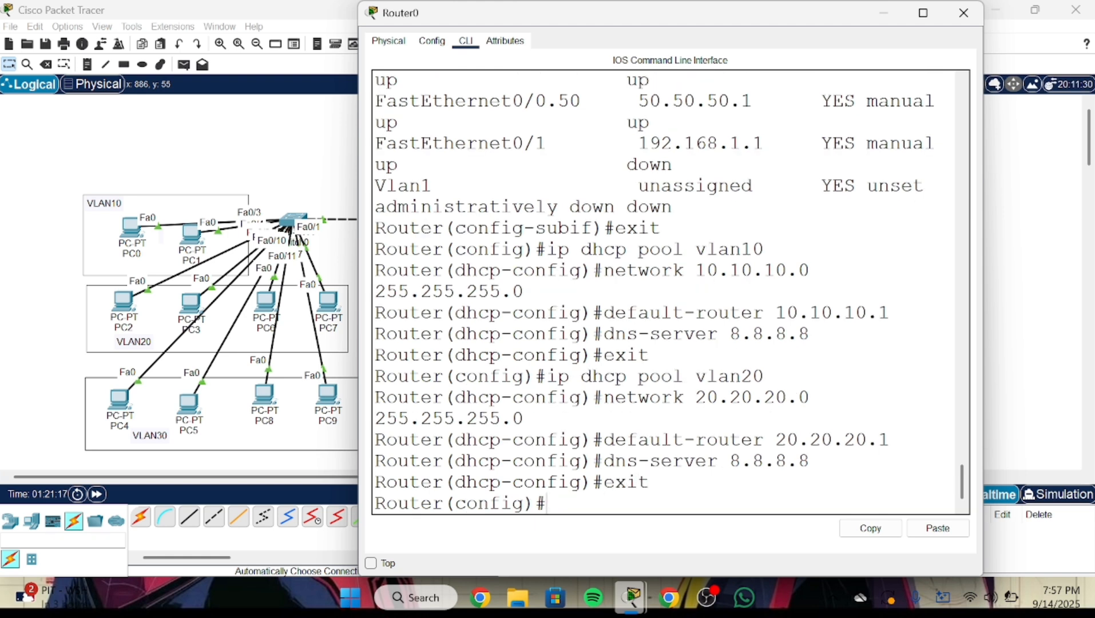
- Create DHCP pool vlan30 on Router0 with network 30.30.30.0 and mask 255.255.255.0
text(ip dhcp po)
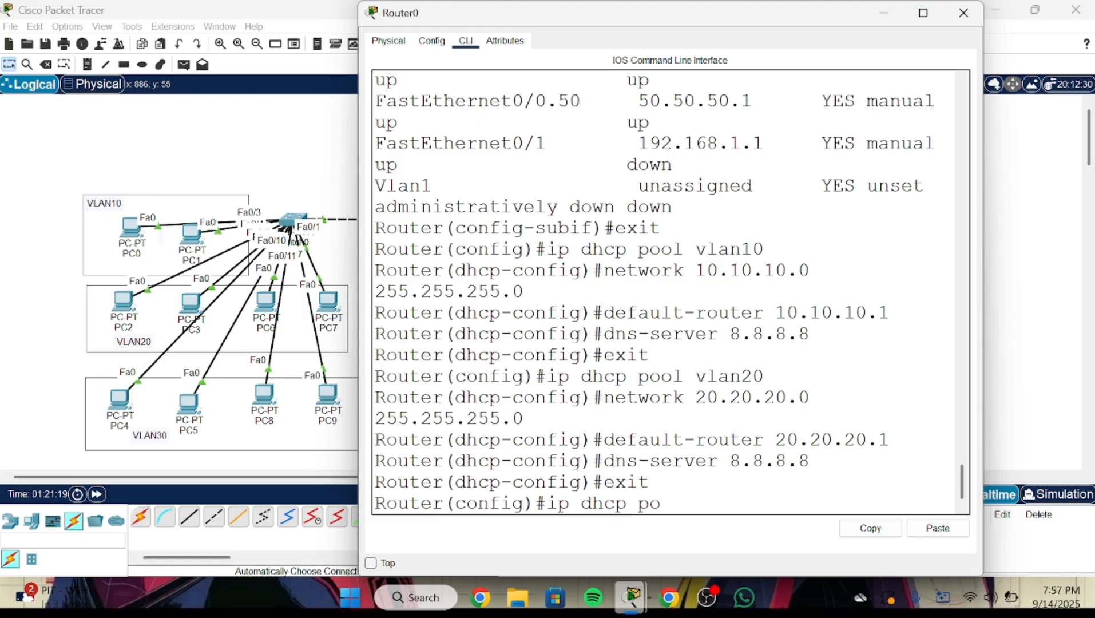
text(ol vlan30)
key(Return)
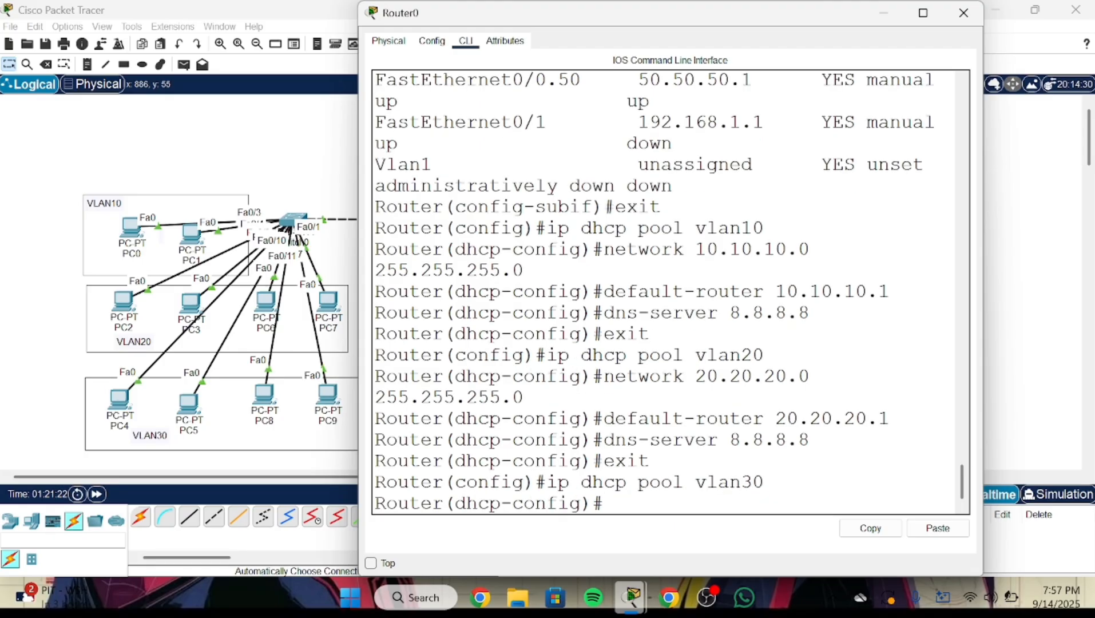
text(network)
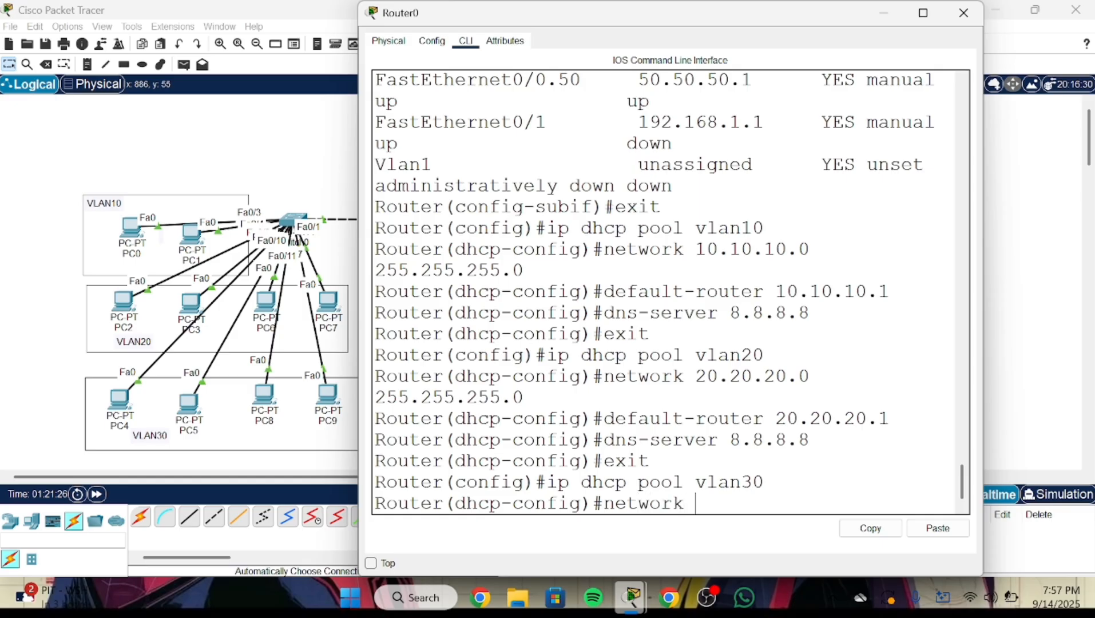
text( 30.30.30)
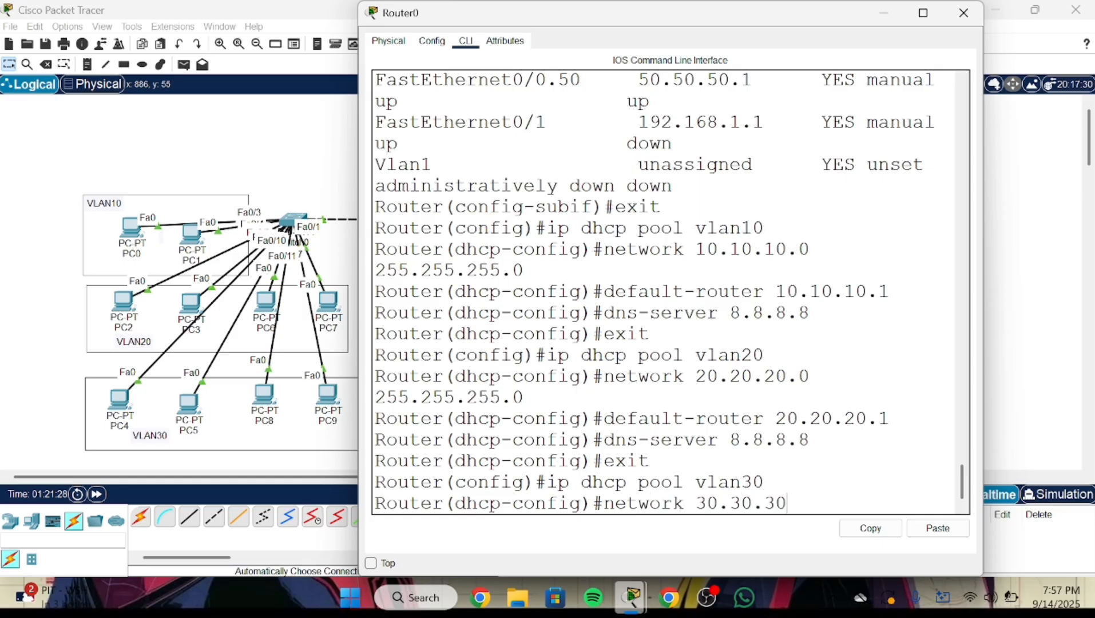
text(.0 255.255.255.)
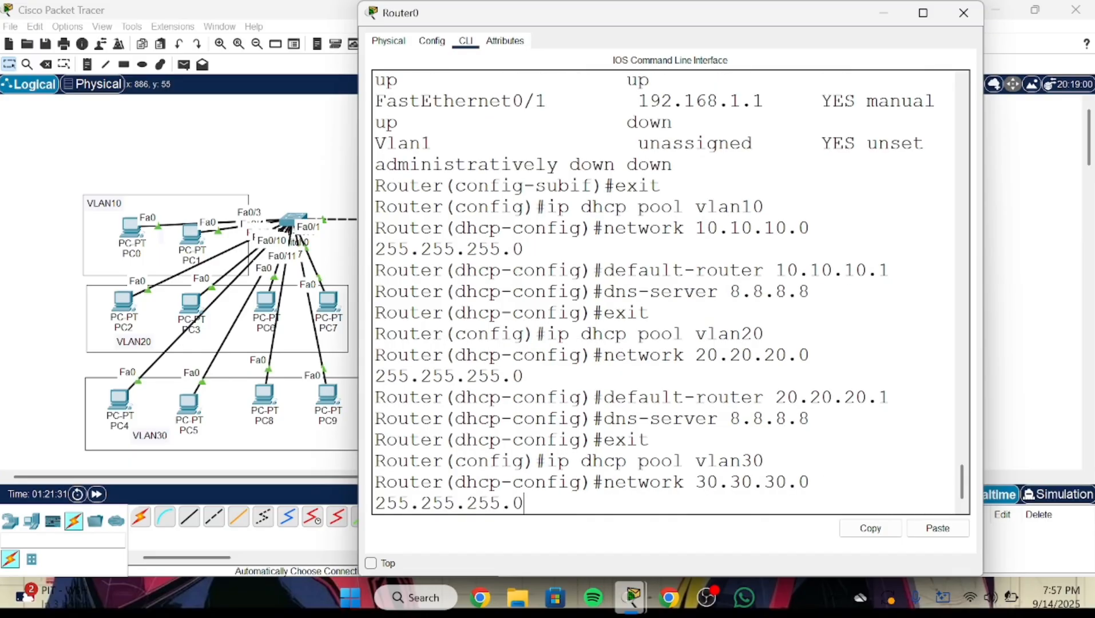
text(0)
key(Return)
- Set the default router of the vlan30 DHCP pool to 30.30.30.1
text(dhcp-config)#d)
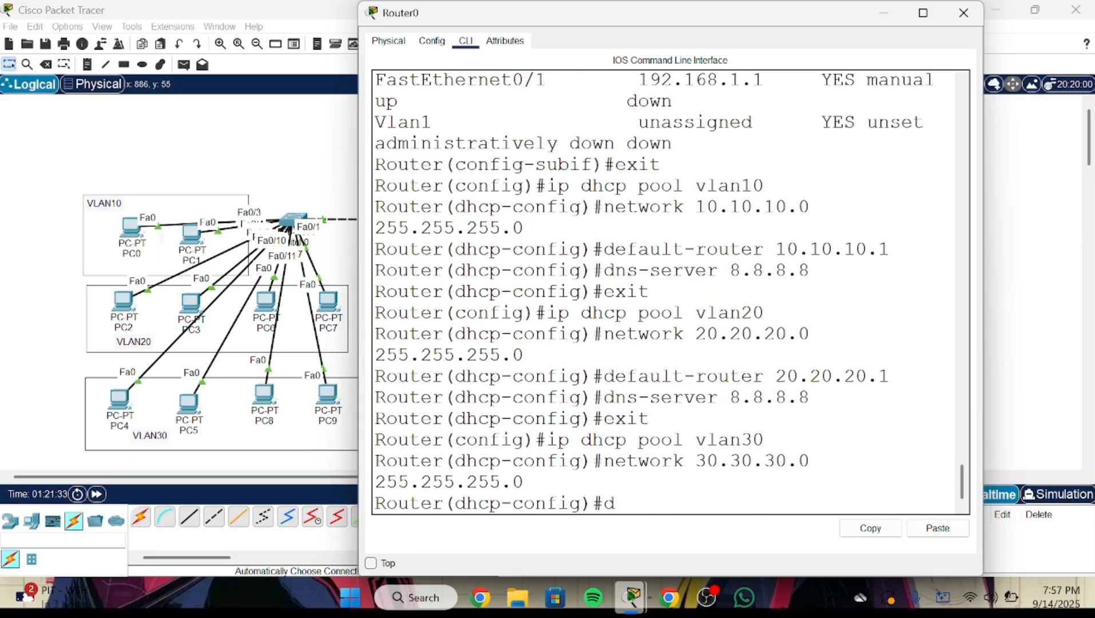
text(efault-router)
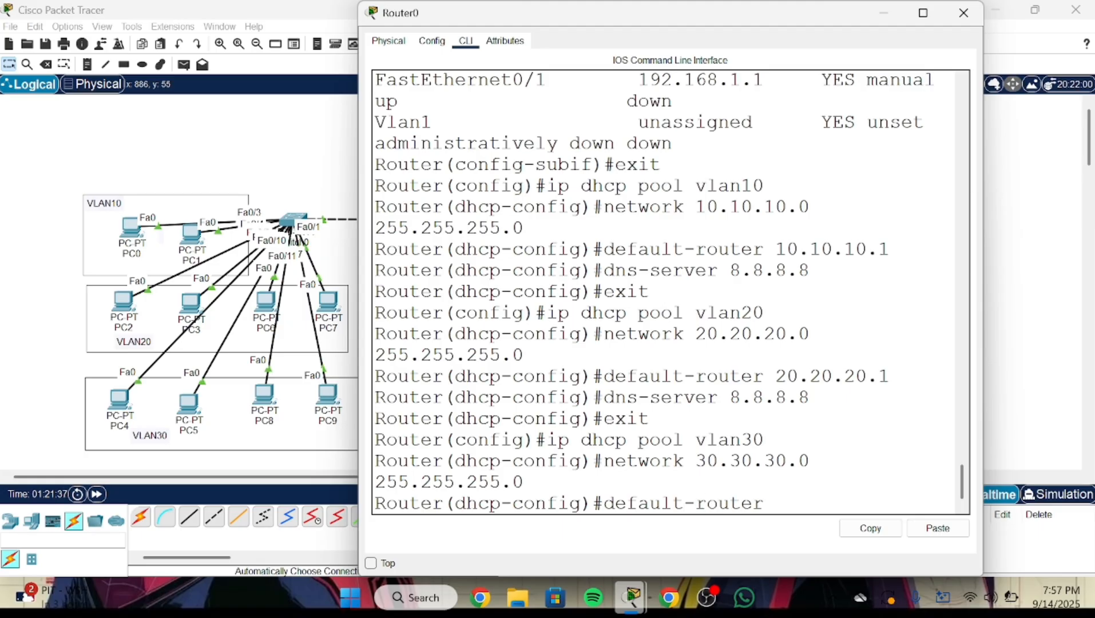
text( 30)
text(390)
key(BackSpace)
key(BackSpace)
text(0.30.1)
key(Return)
- Set the DNS server of the vlan30 DHCP pool to 8.8.8.8
text(dns)
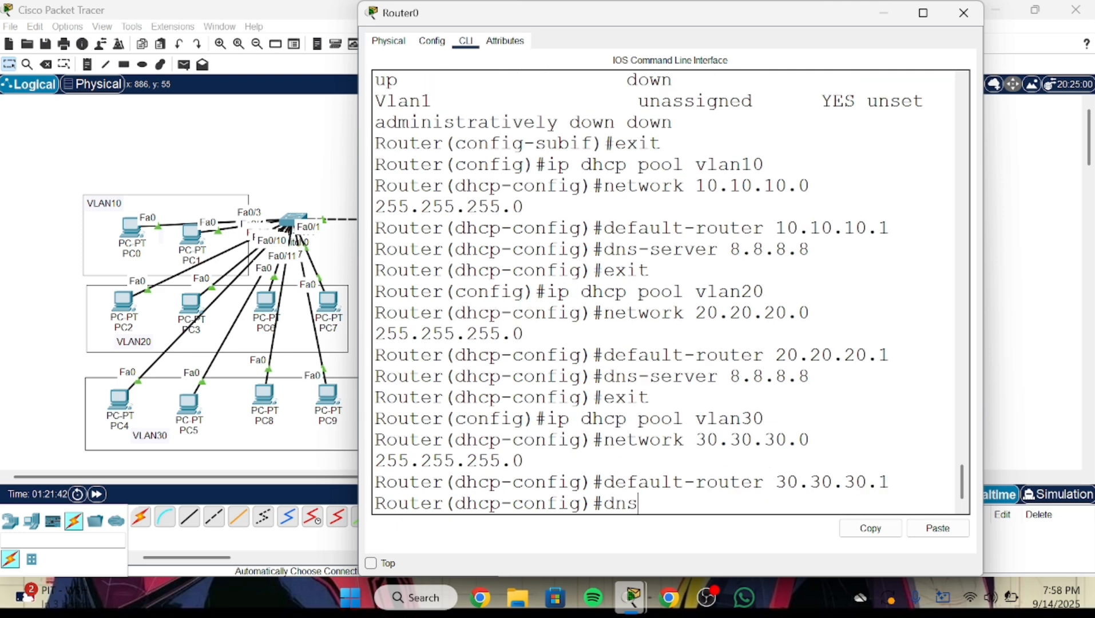
text(-server 8)
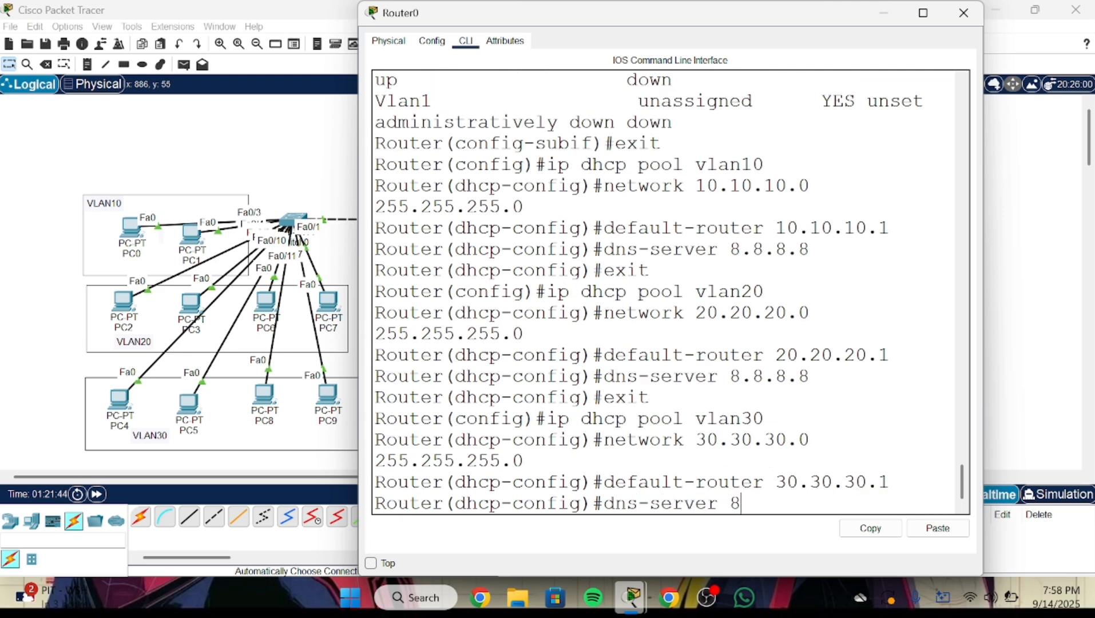
text(.8.8.8)
key(Return)
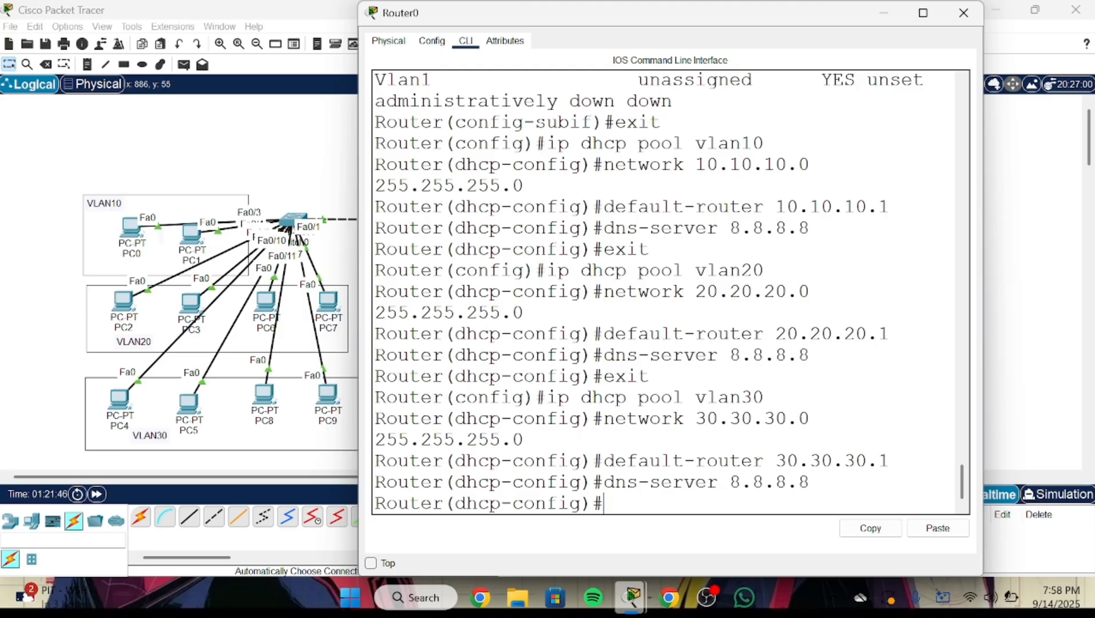
- Create DHCP pool vlan40 on Router0 with network 40.40.40.0 and mask 255.255.255.0
text(exit)
key(Return)
text(ip dh)
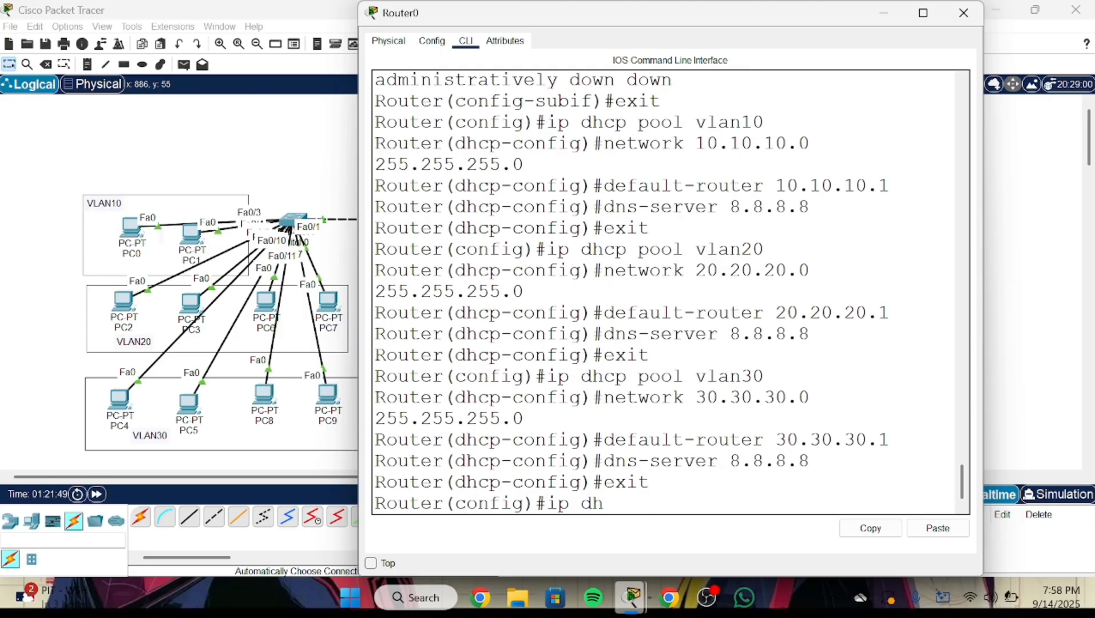
text(cp pool vlan3)
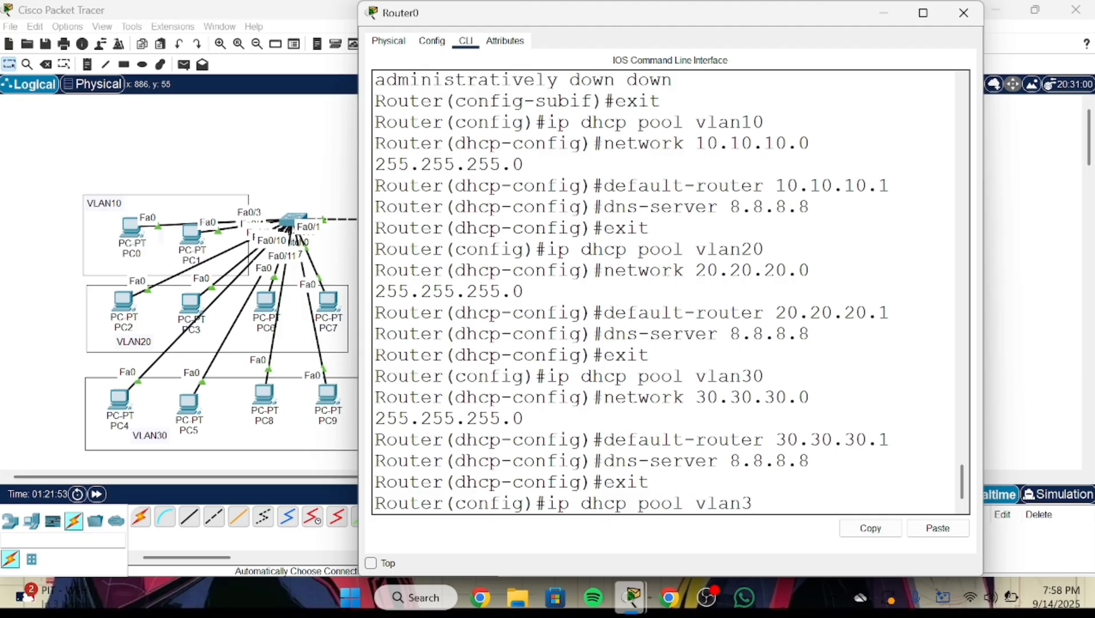
key(BackSpace)
text(40)
key(Return)
text(net)
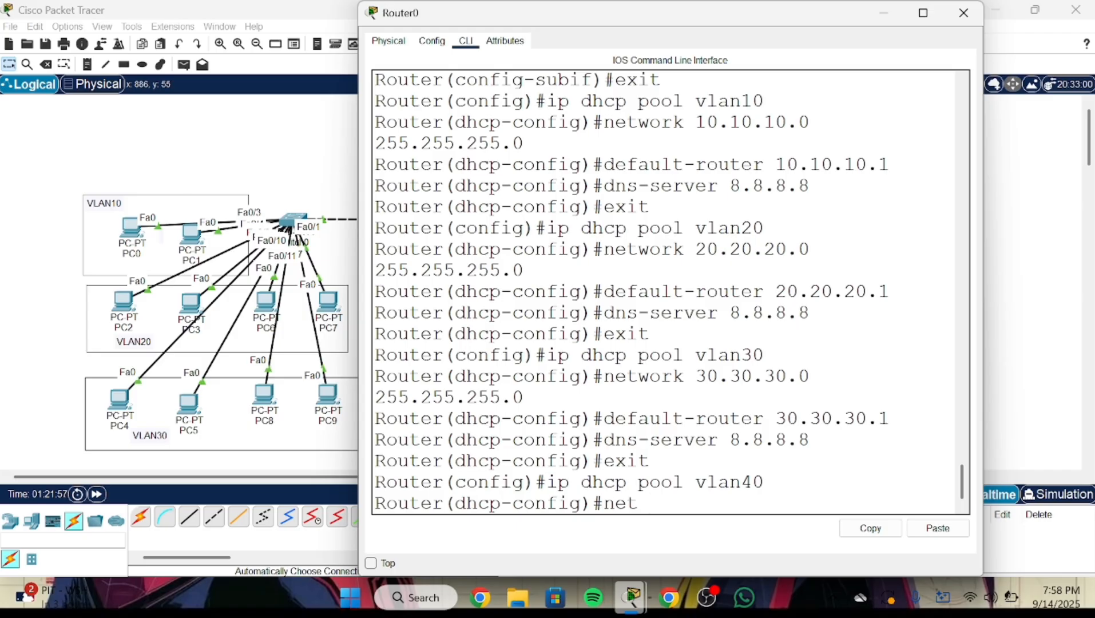
text(work 40.40.40)
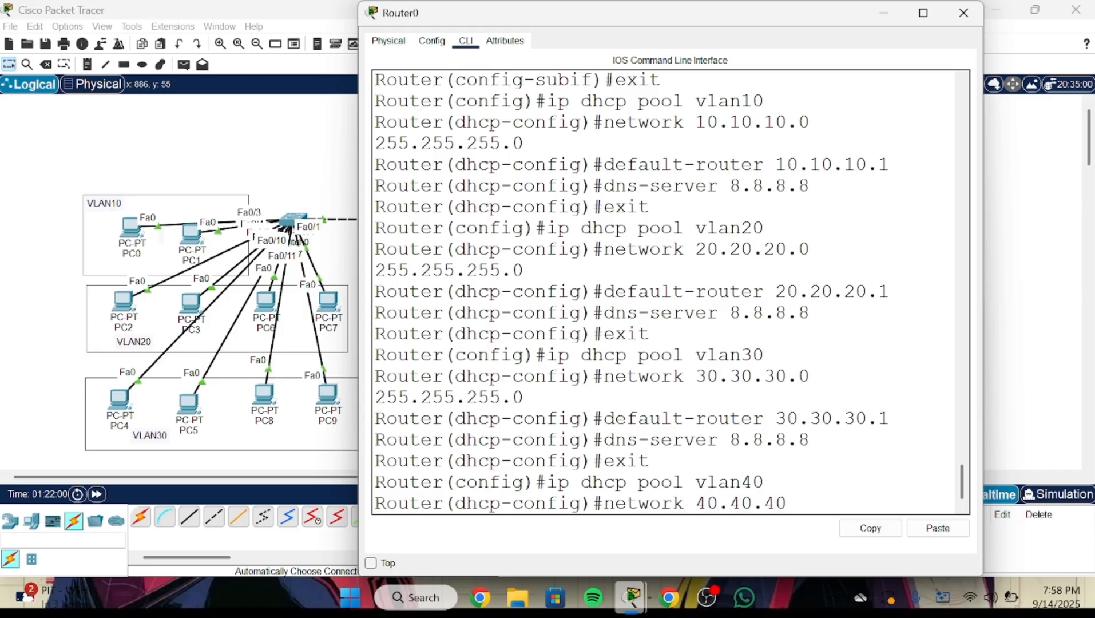
text(.0 255.255.255.)
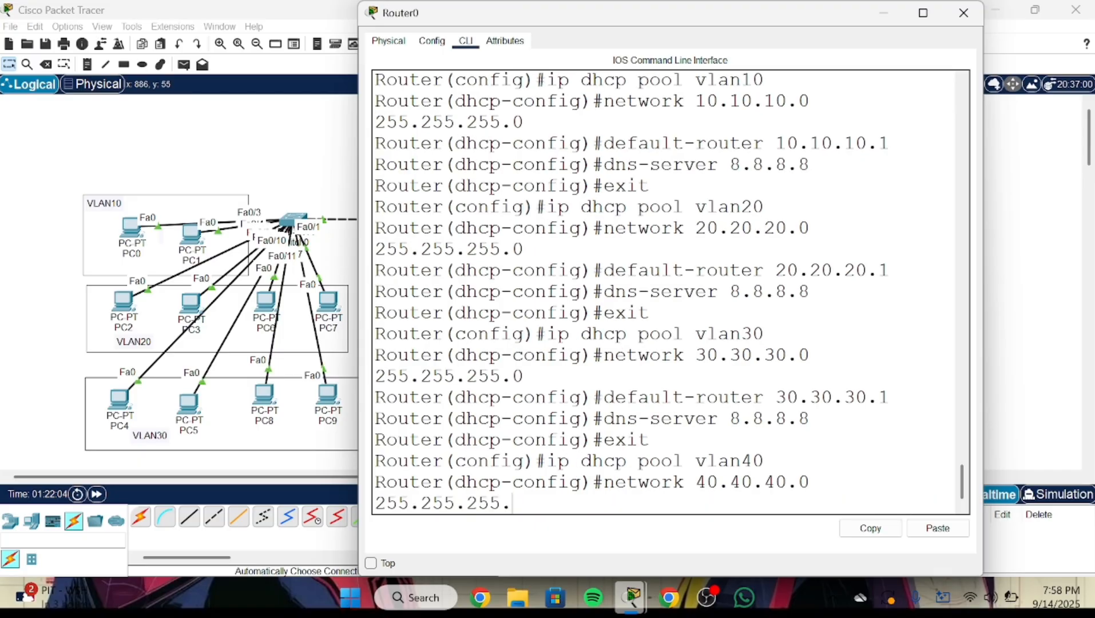
text(0)
key(Return)
- Set the vlan40 pool's default router to 40.40.40.1 and DNS server to 8.8.8.8, returning to global configuration mode
text(dhcp-config)#d)
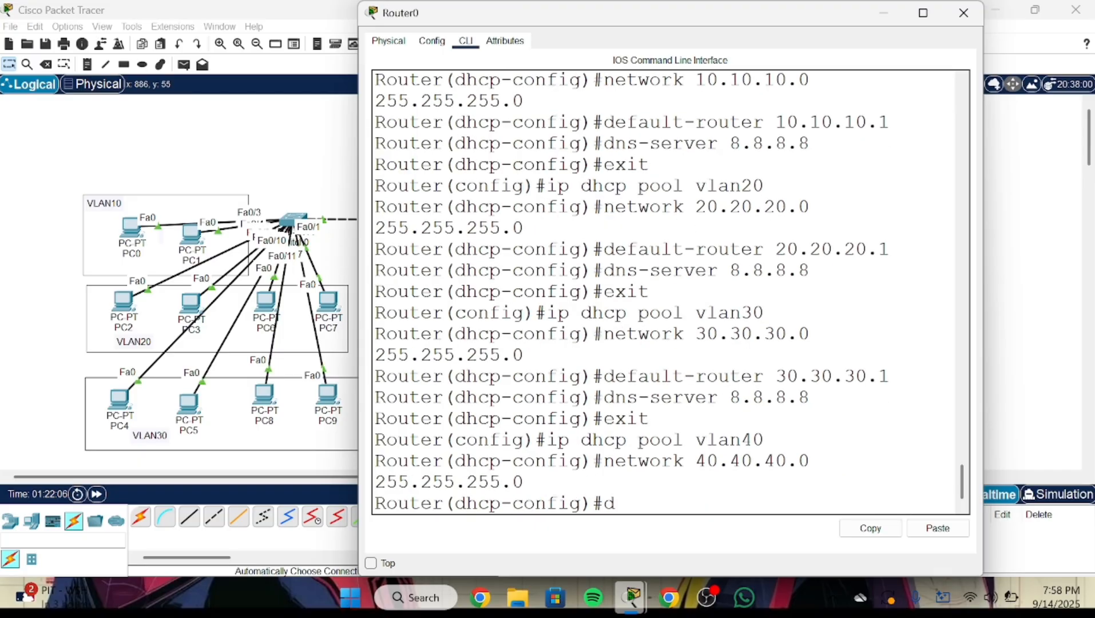
text(efault-router 40.40.40.1)
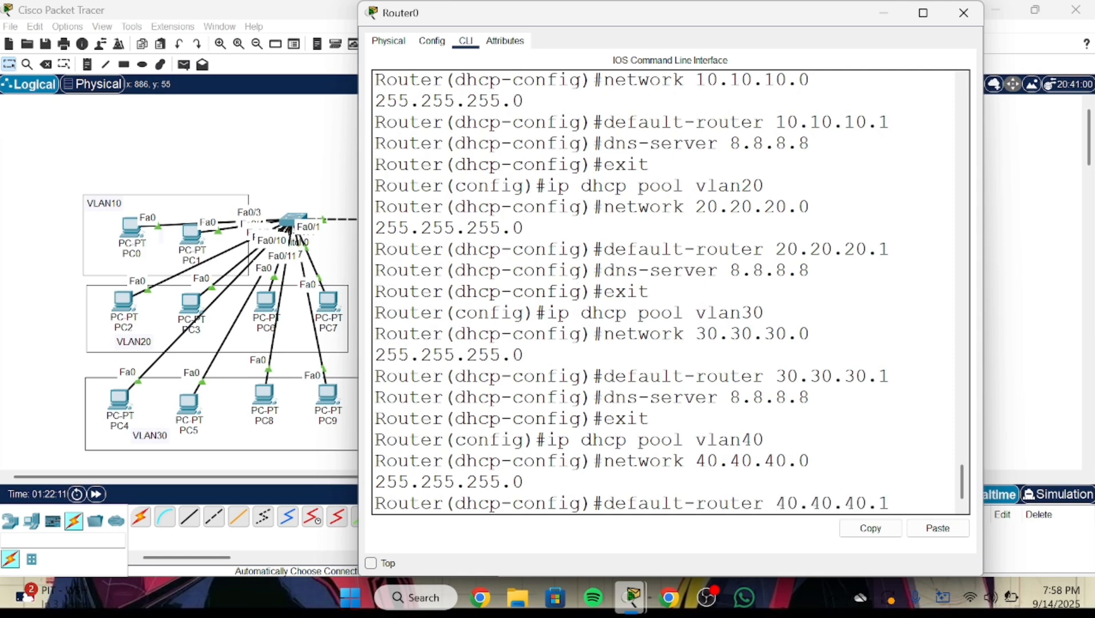
key(Return)
text(dns)
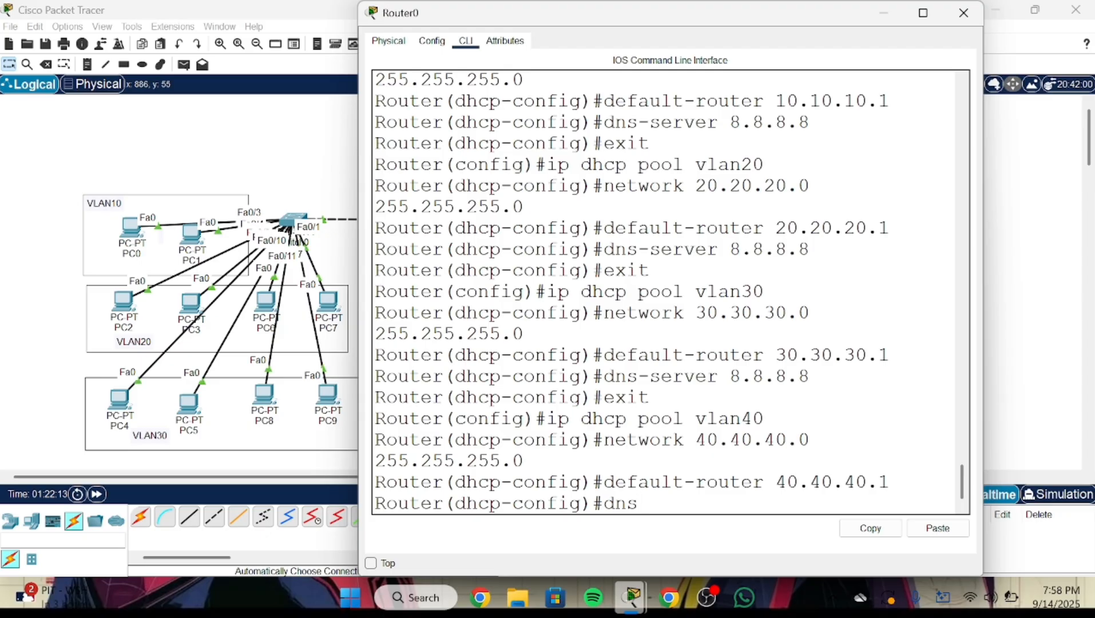
text(-server 8.8.8.8)
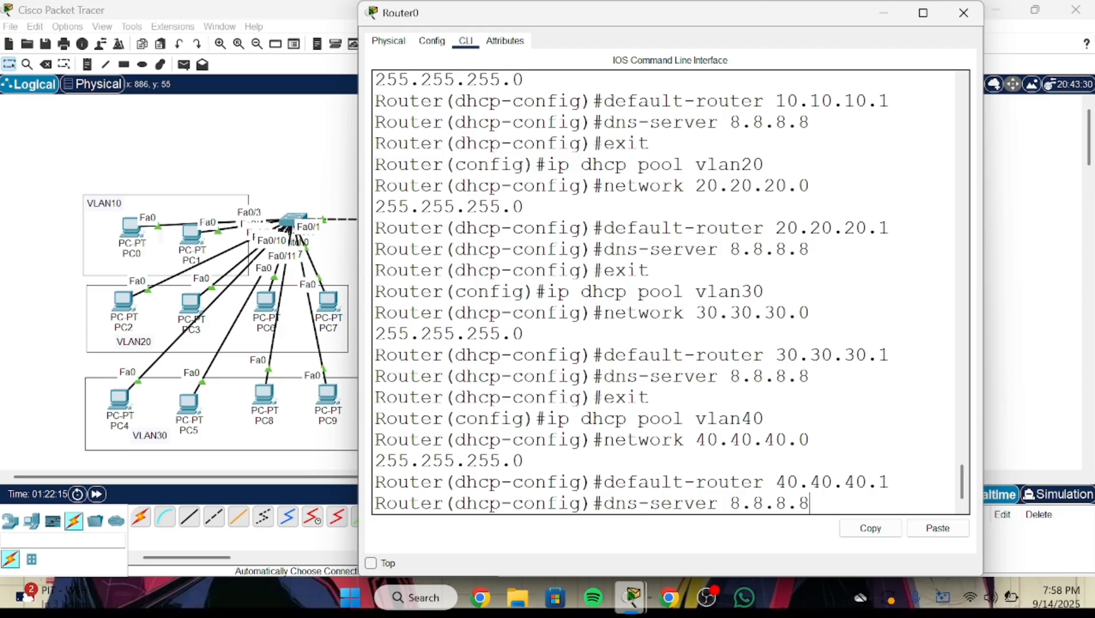
key(Return)
text(exit)
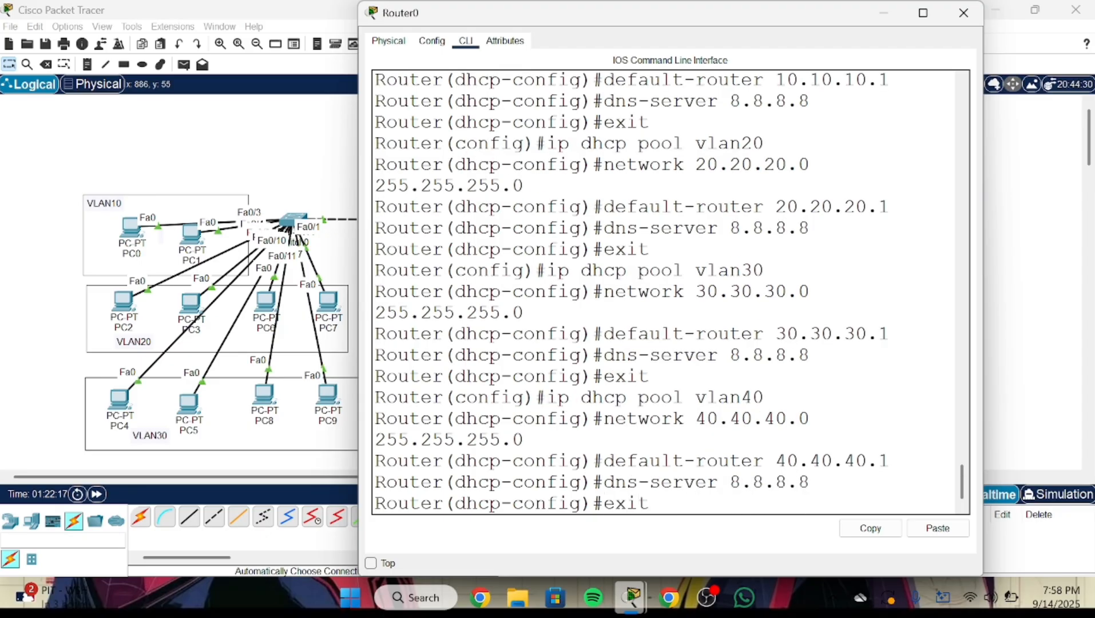
key(Return)
- Create DHCP pool vlan50 on Router0 with network 50.50.50.0 and mask 255.255.255.0
text(ip dh)
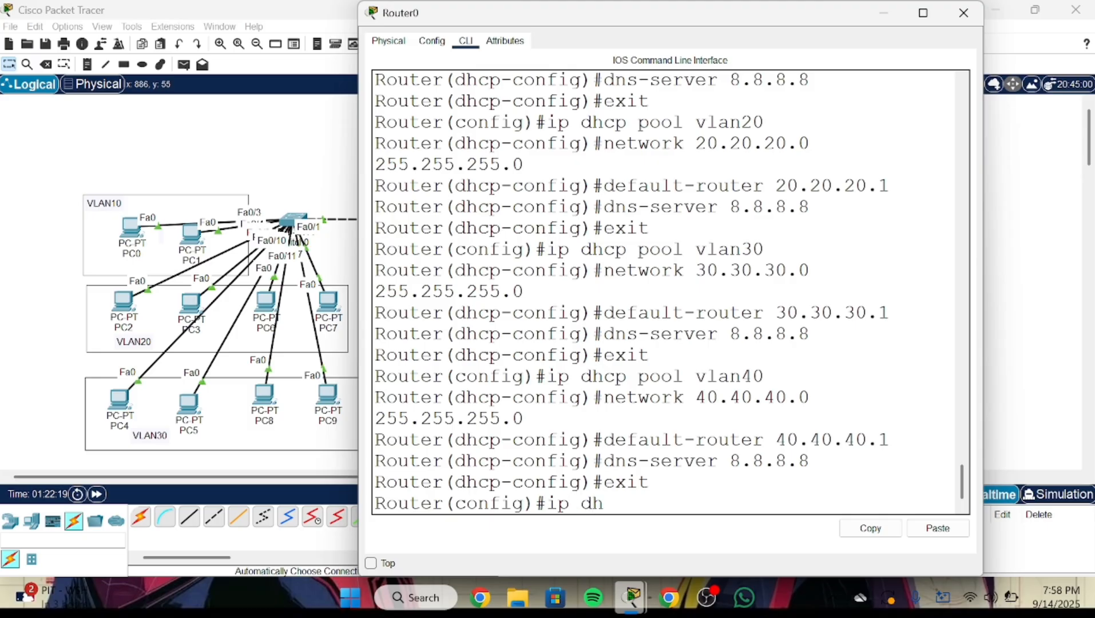
text(cp pool vlan)
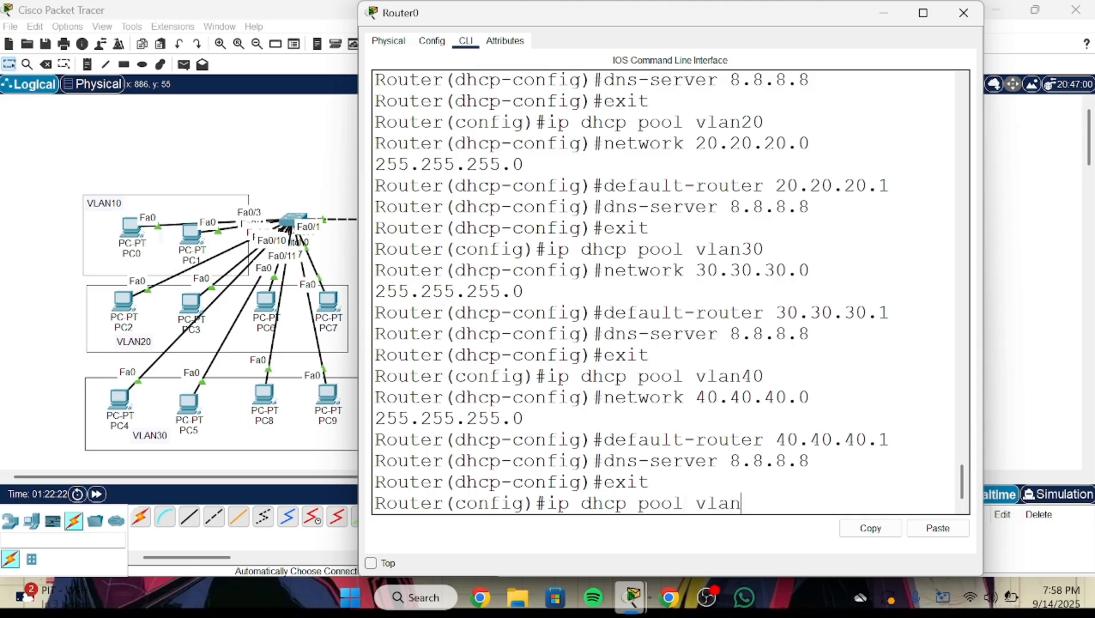
key(BackSpace)
text(n50)
key(Return)
text(network)
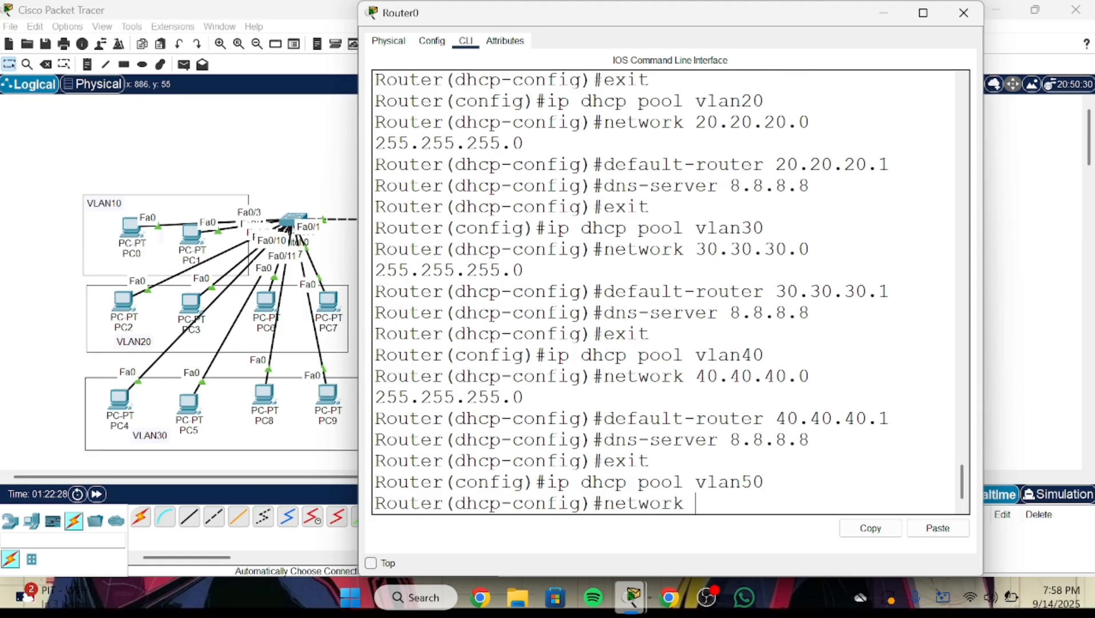
text( 50.50.50.)
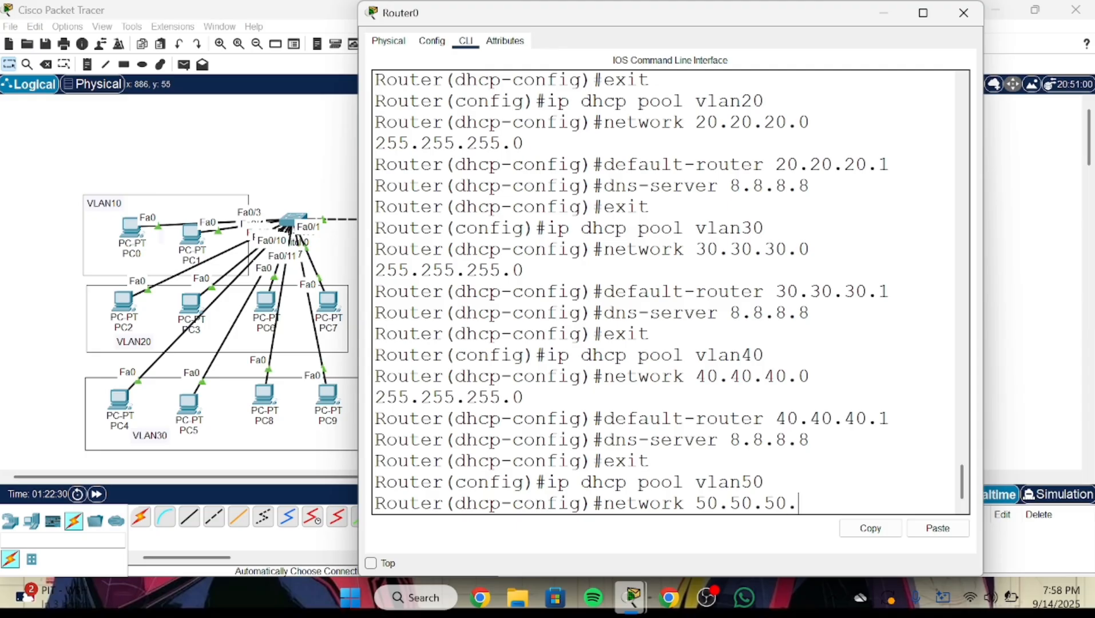
text(0 255.25)
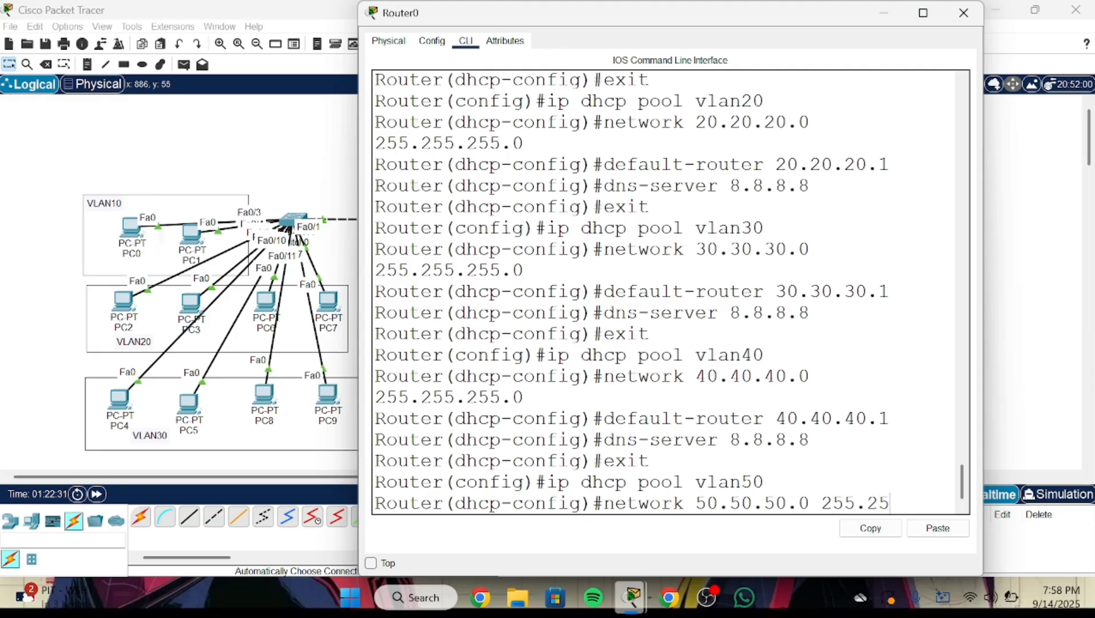
text(5.255.0)
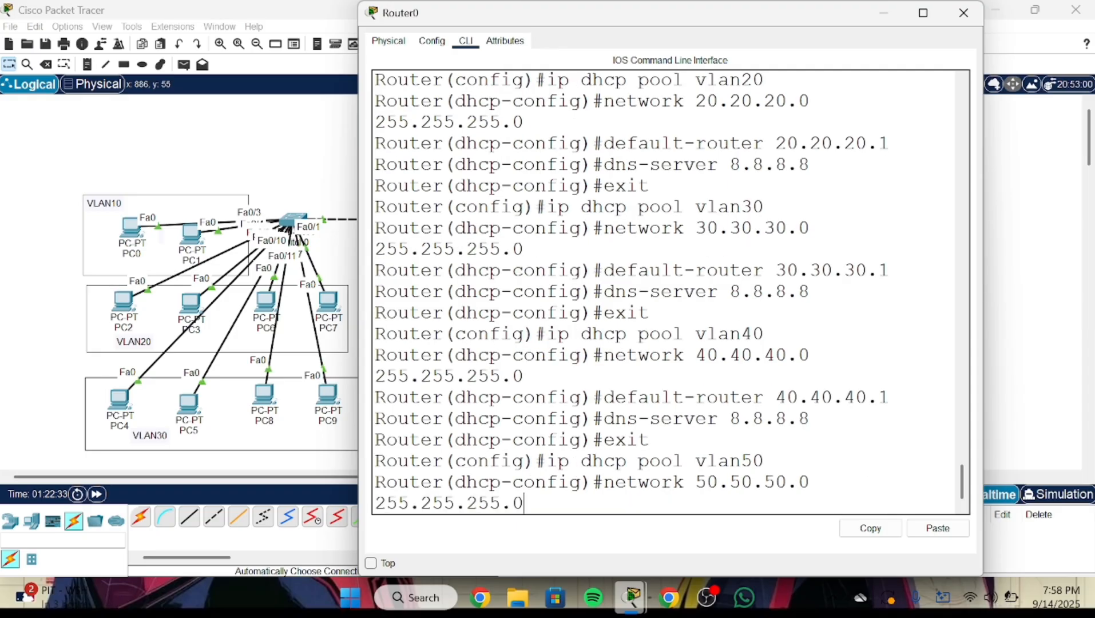
key(Return)
- Set the default router of the vlan50 DHCP pool to 50.50.50.1
text(dhcp-config)#d)
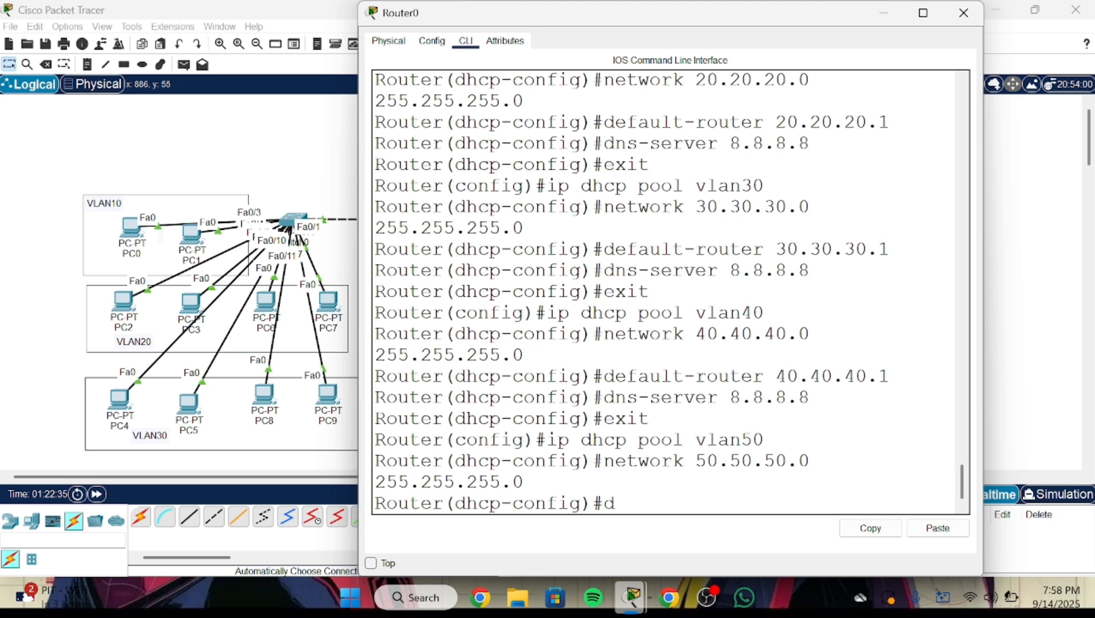
text(efaul)
text(router)
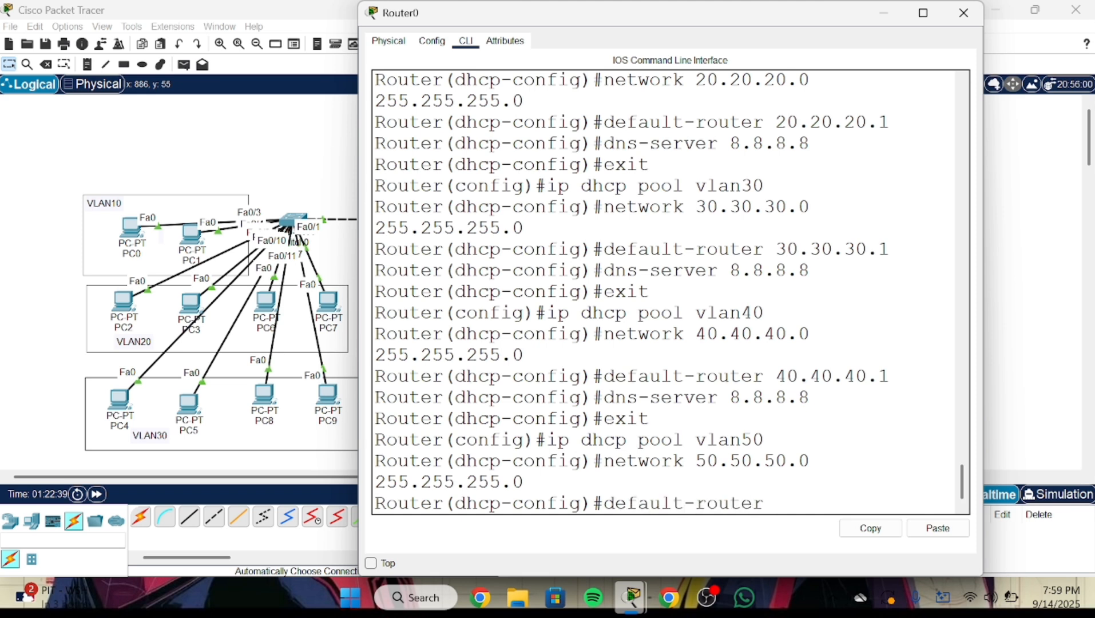
text( 50.50.50.1)
key(Return)
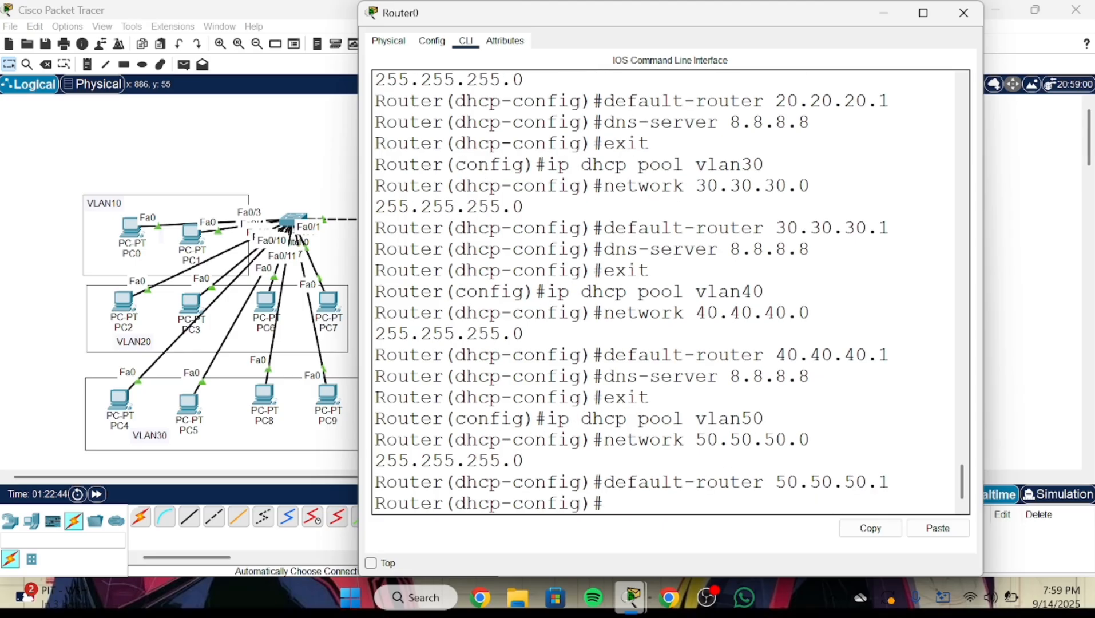
text(dns-serv)
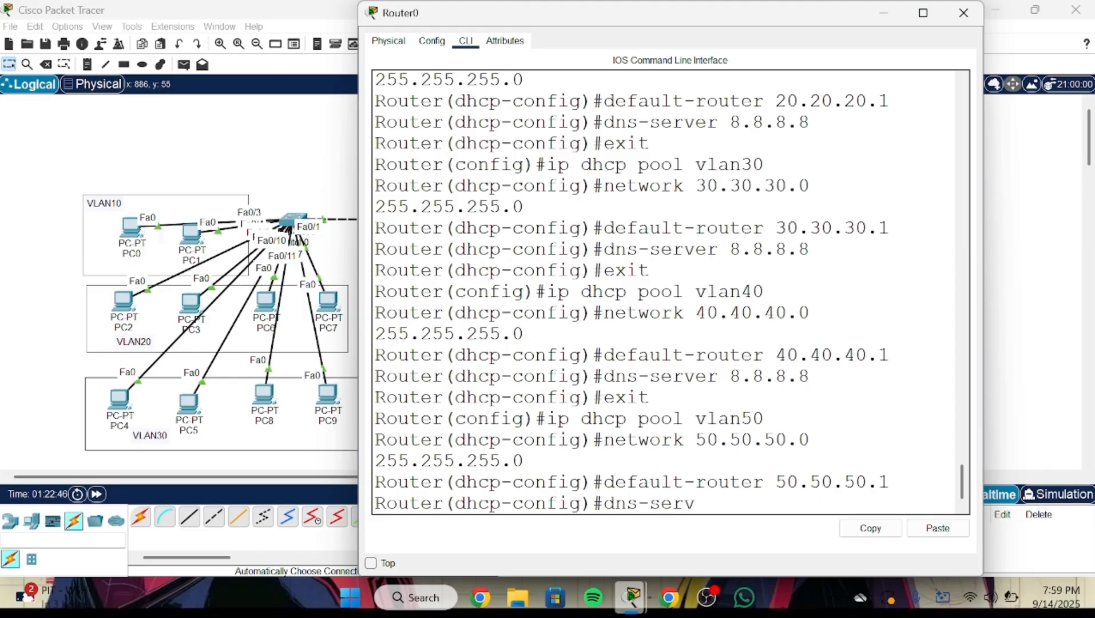
text(er 8.8.8)
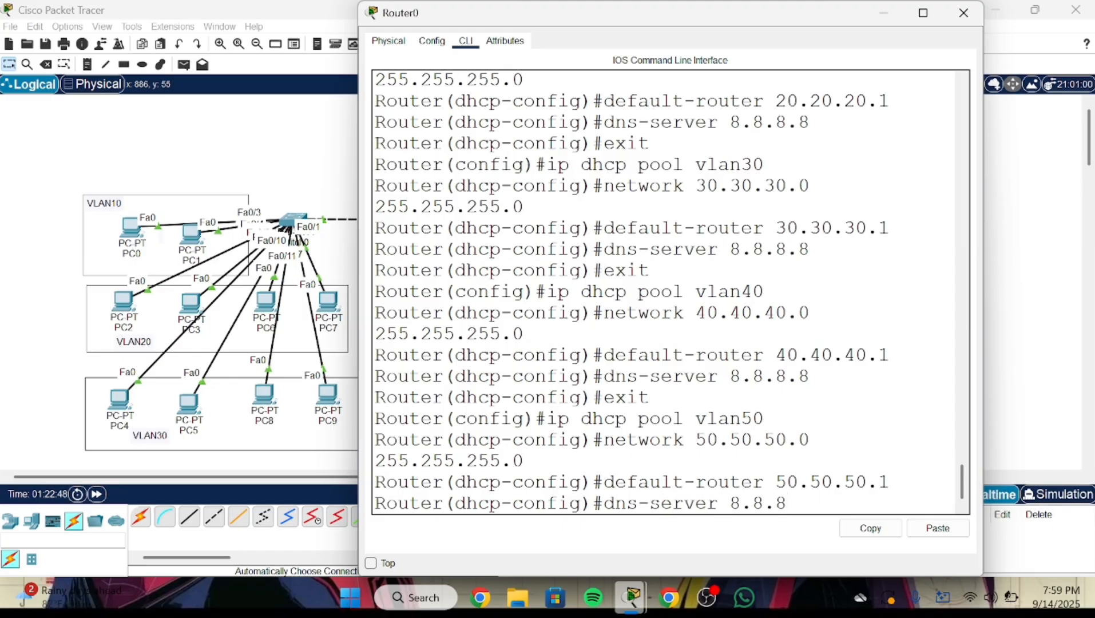
text(8)
key(BackSpace)
text(.)
key(Return)
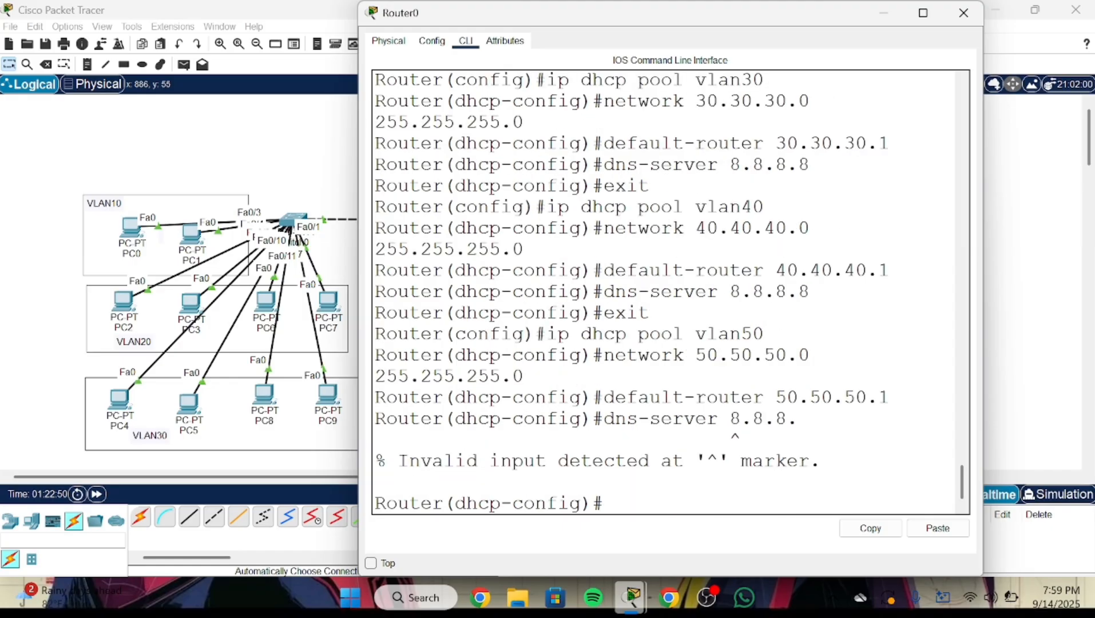
- Set the vlan50 pool's DNS server to 8.8.8.8 and exit to global configuration mode
text(dns-server)
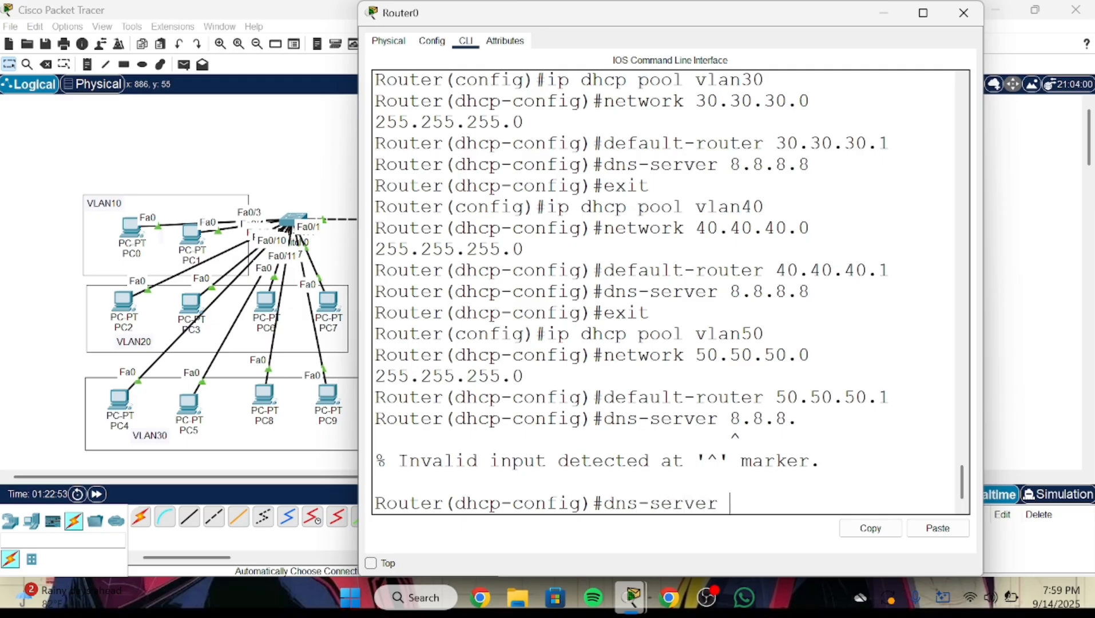
text( 8.8.8.8)
key(Return)
text(exit)
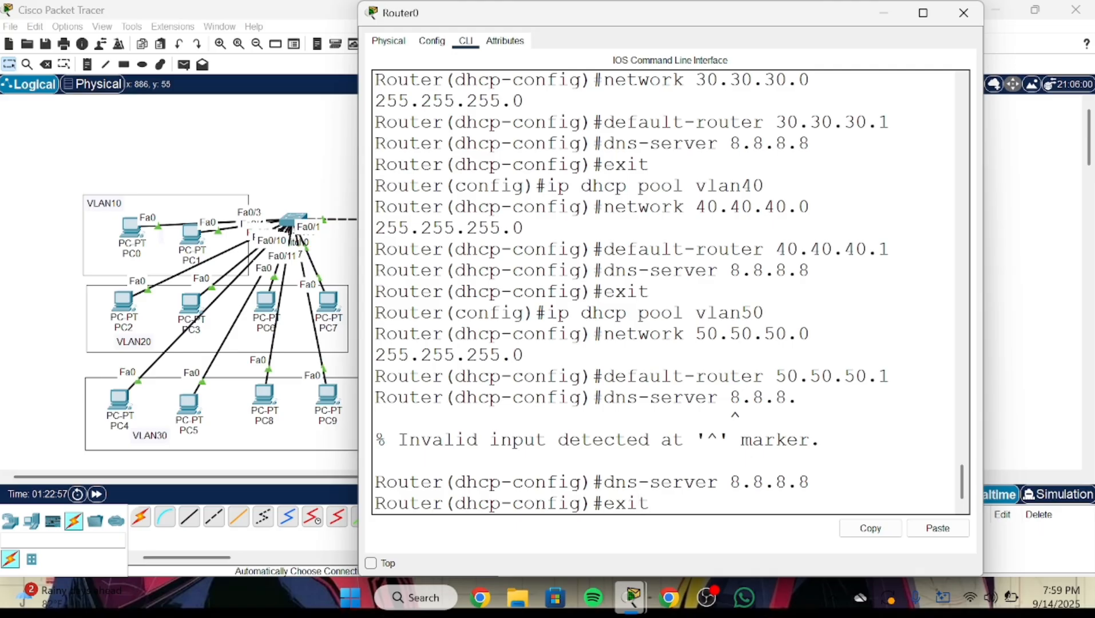
key(Return)
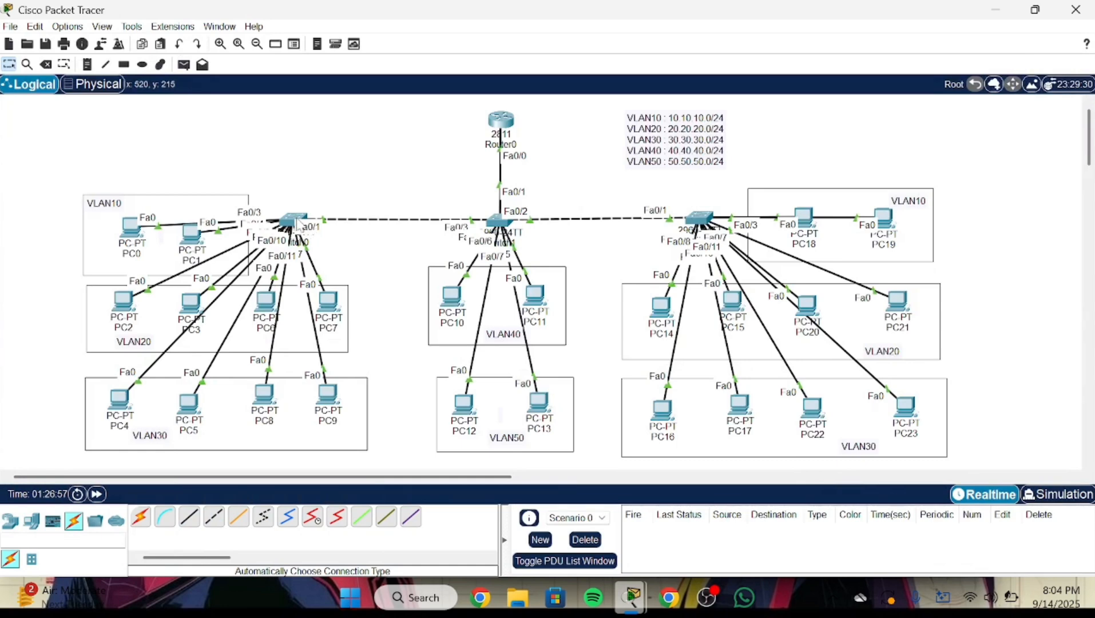
- Open Switch0's command line and enter global configuration mode from privileged mode
click(292, 219)
scroll(699, 509, right, 1)
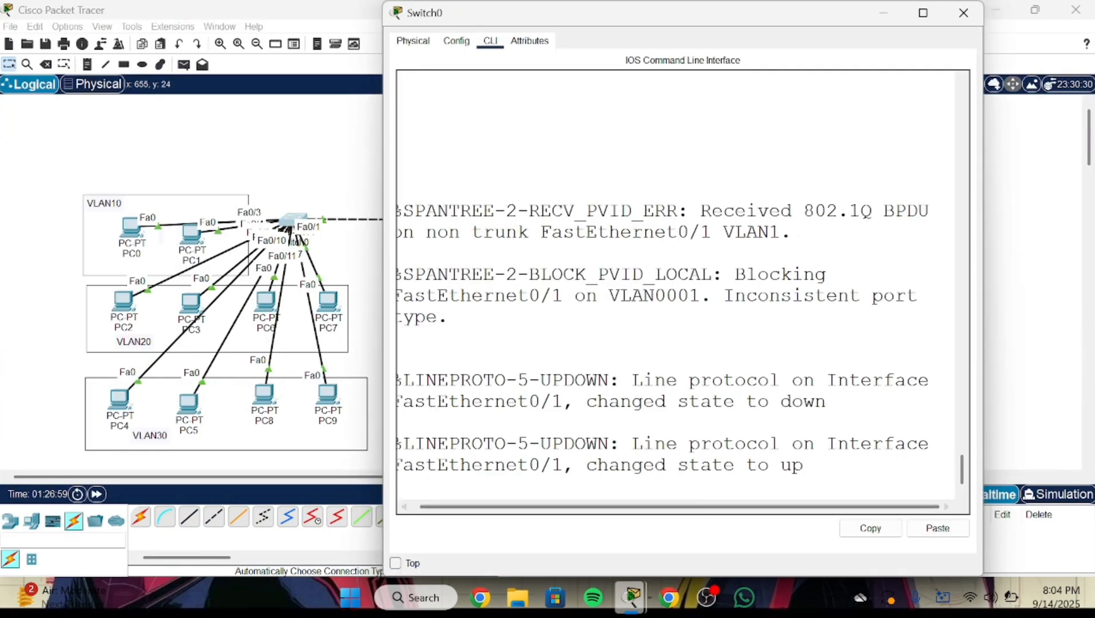
key(Return)
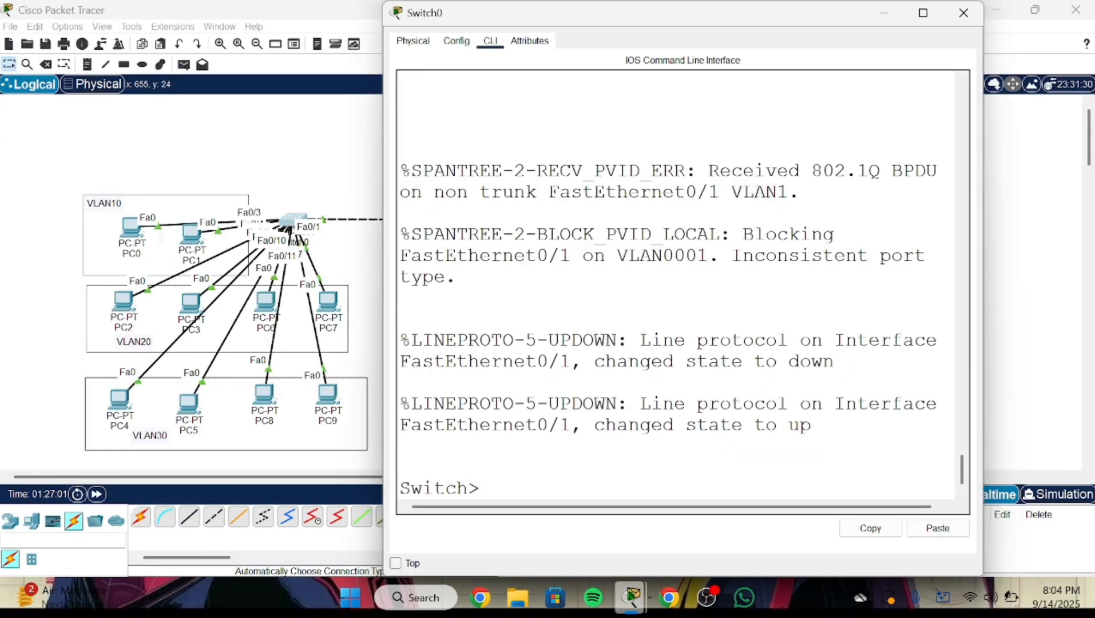
text(en)
key(Return)
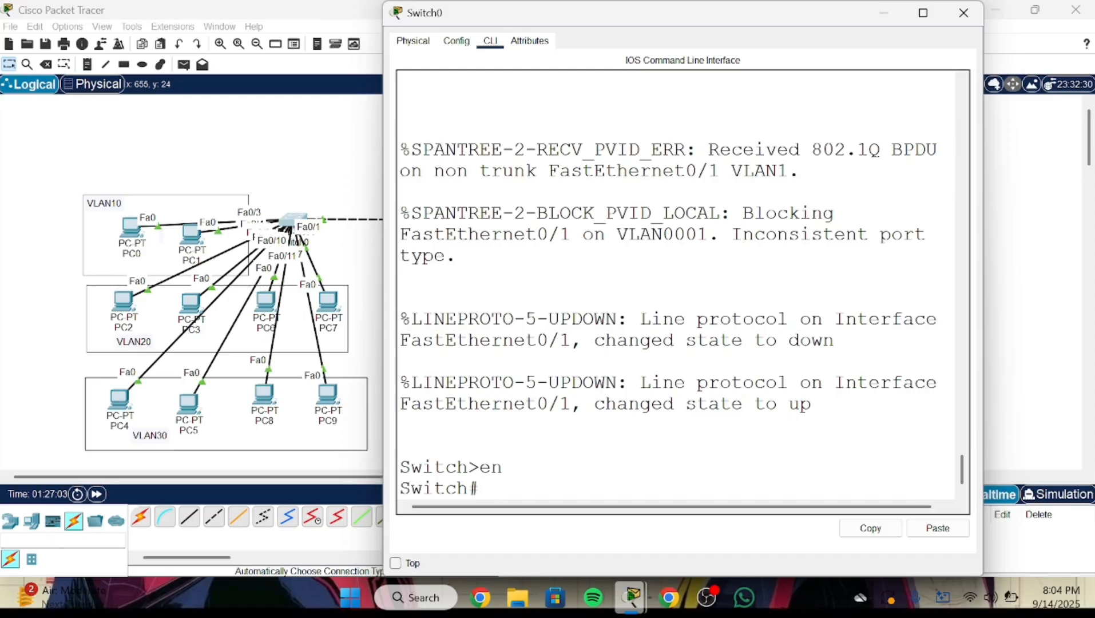
text(conf t)
key(Return)
- Create VLANs 10, 20, 30, 40 and 50 on Switch0
text(v)
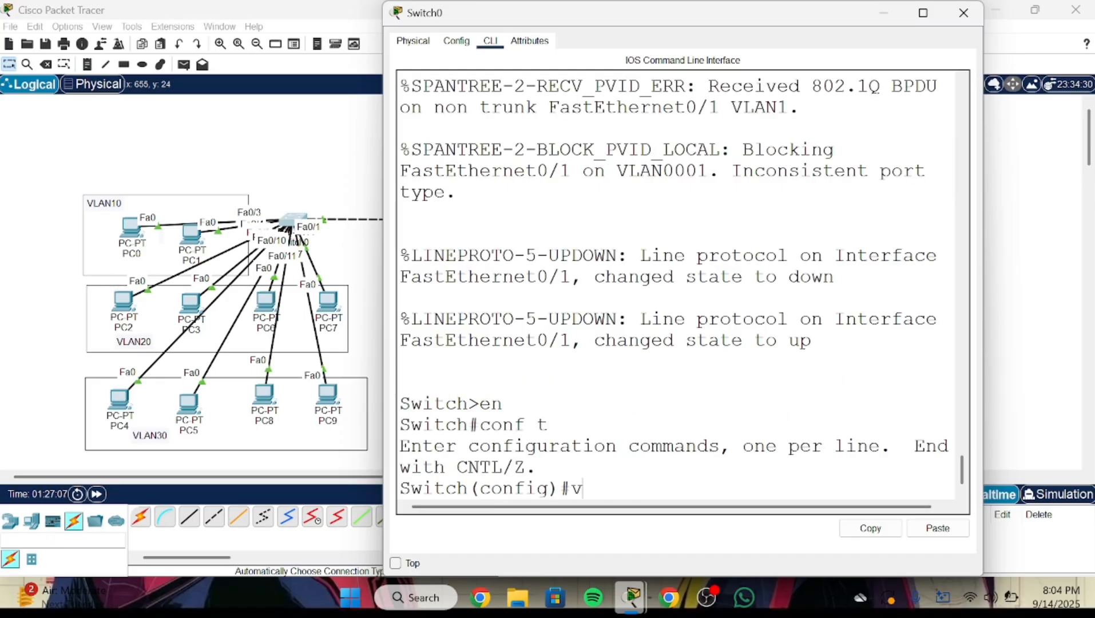
text(lan 10)
key(Return)
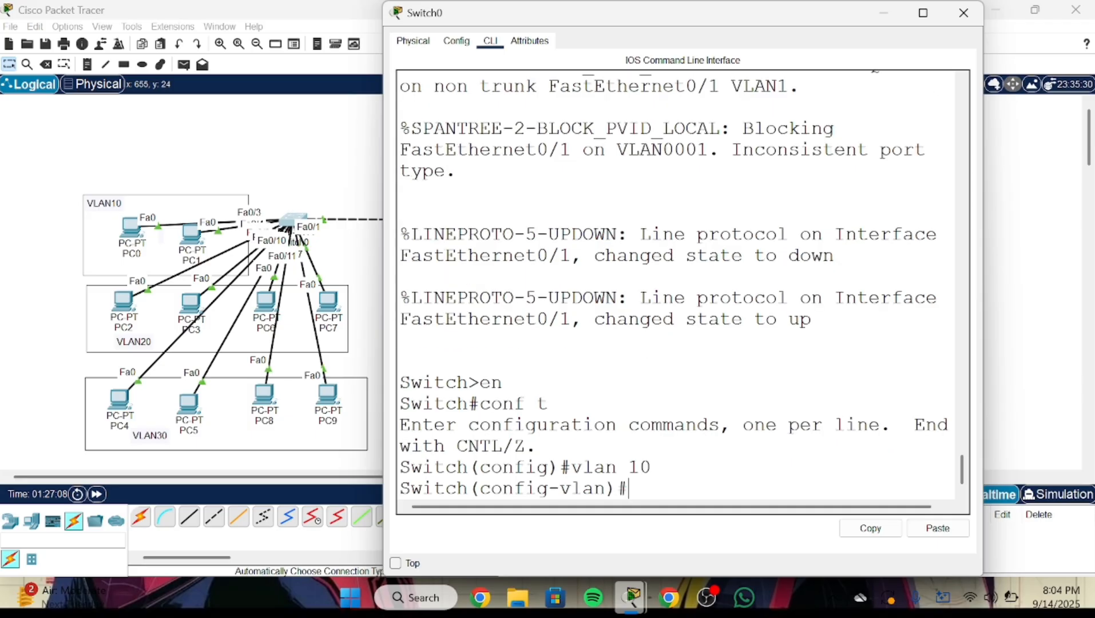
text(valn 2)
key(BackSpace)
key(BackSpace)
text(an 20)
key(Return)
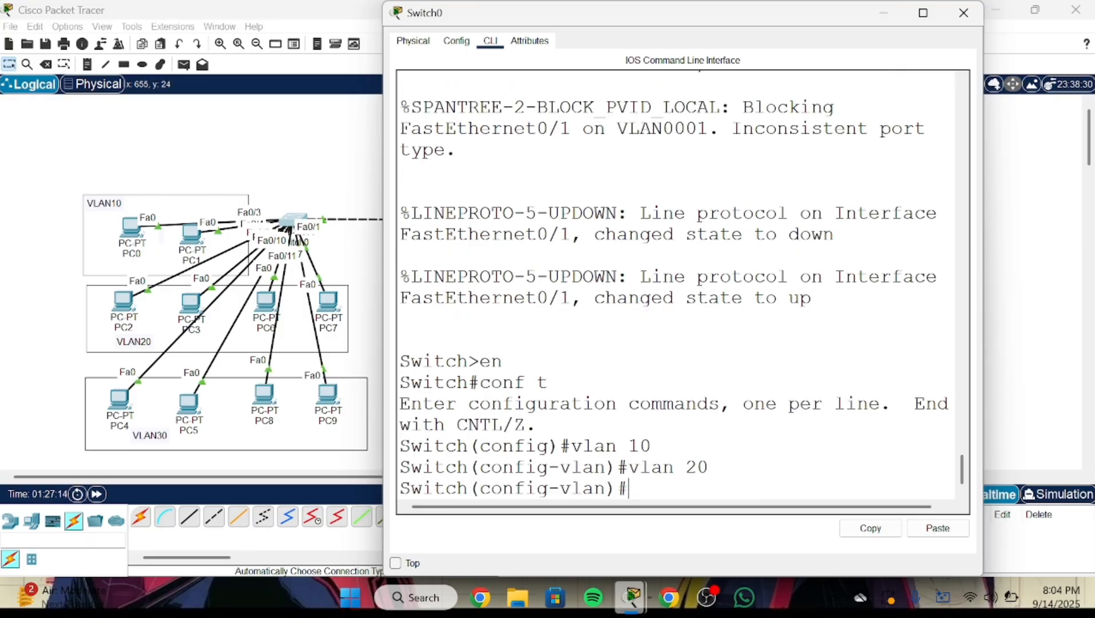
text(vlan 30)
key(Return)
text(vlan)
text( 40)
key(Return)
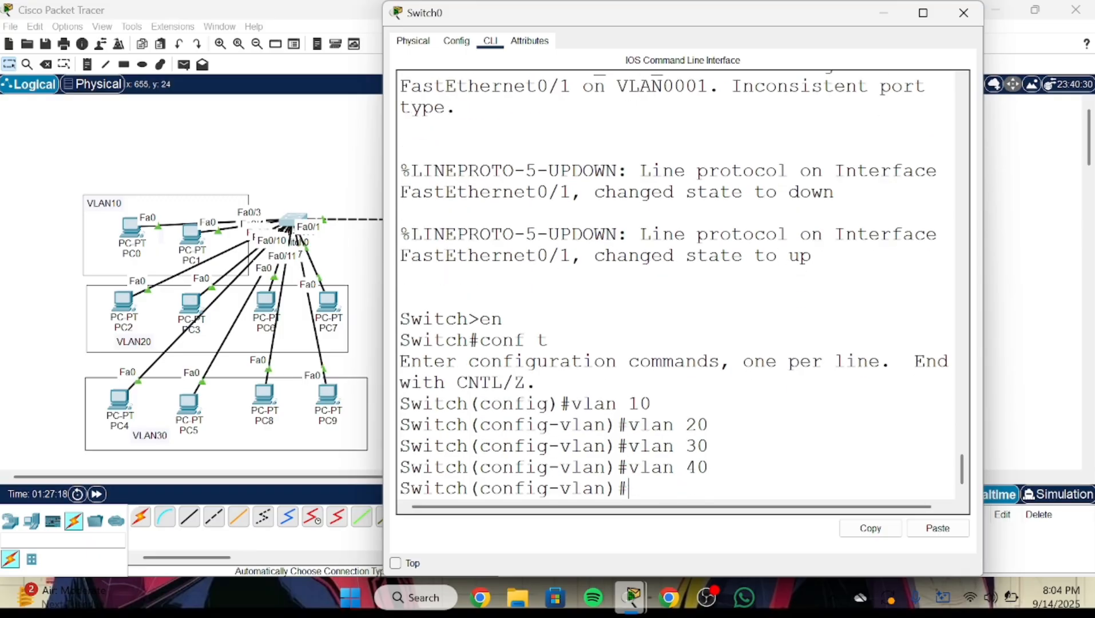
text(vlan 50)
key(Return)
- Display the brief VLAN table of Switch0 from VLAN configuration mode
text(do s)
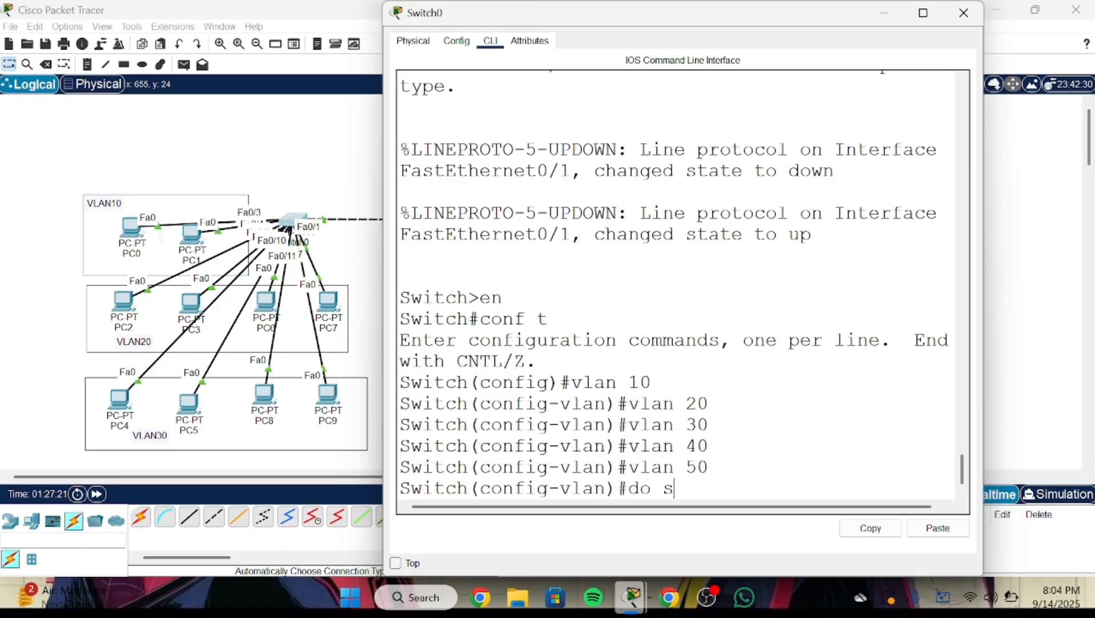
text(how vlan br)
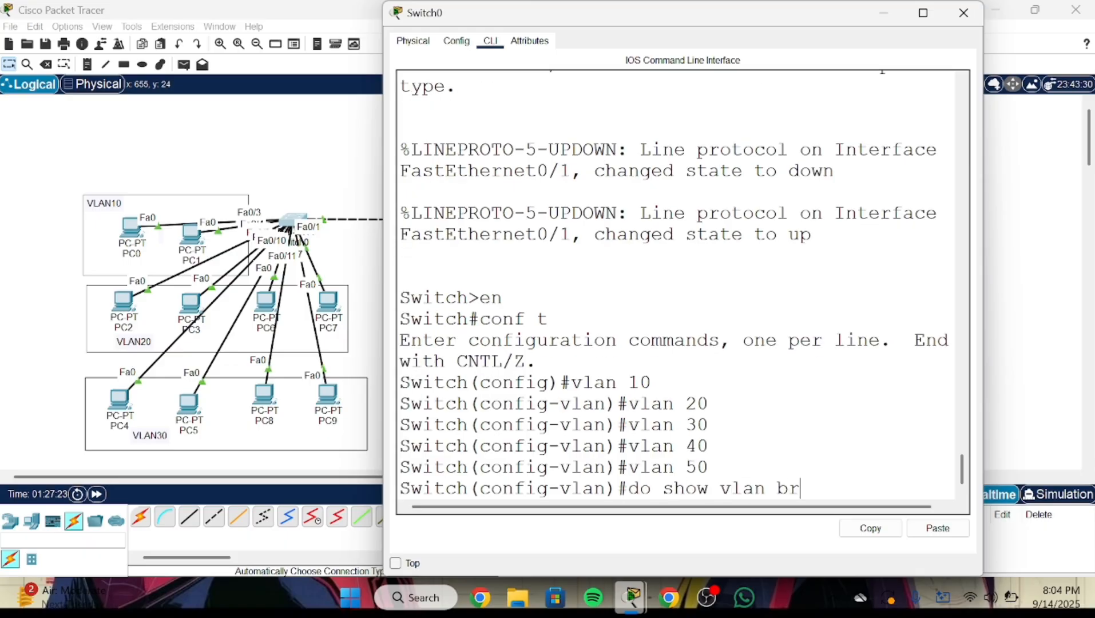
text(ief)
key(Return)
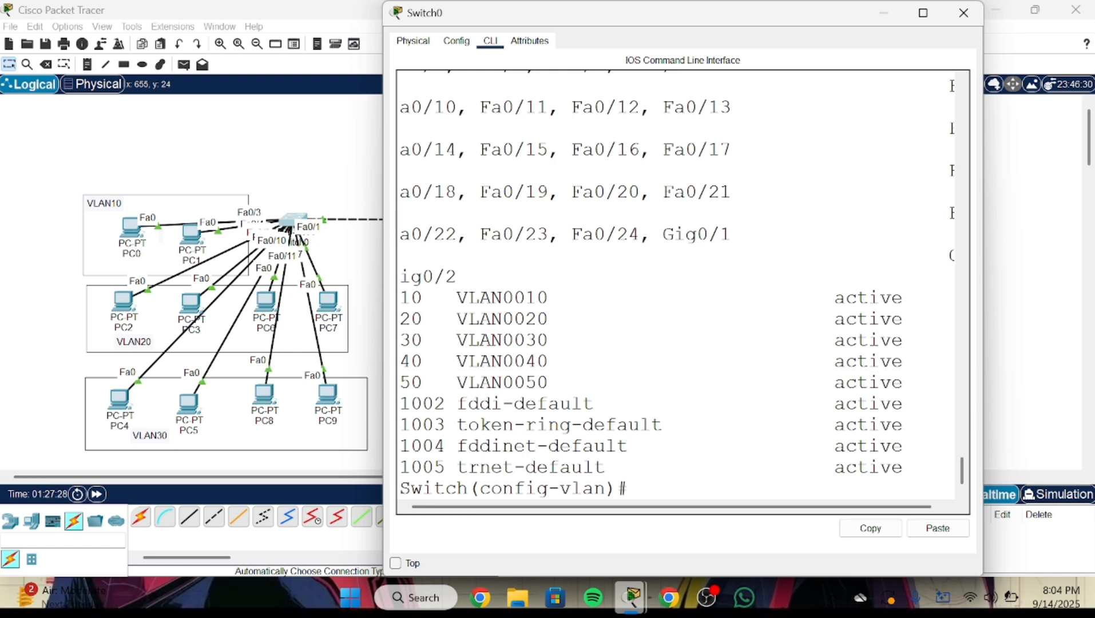
- Open Switch1's command line and exit interface-range configuration to global configuration mode
drag(384, 287, 149, 284)
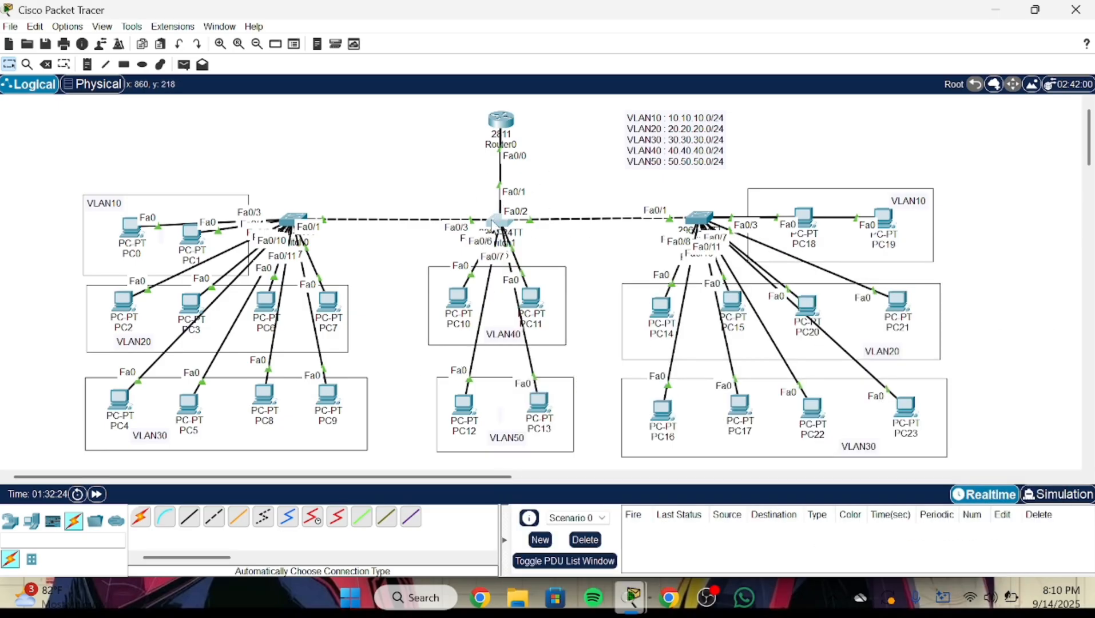
click(495, 223)
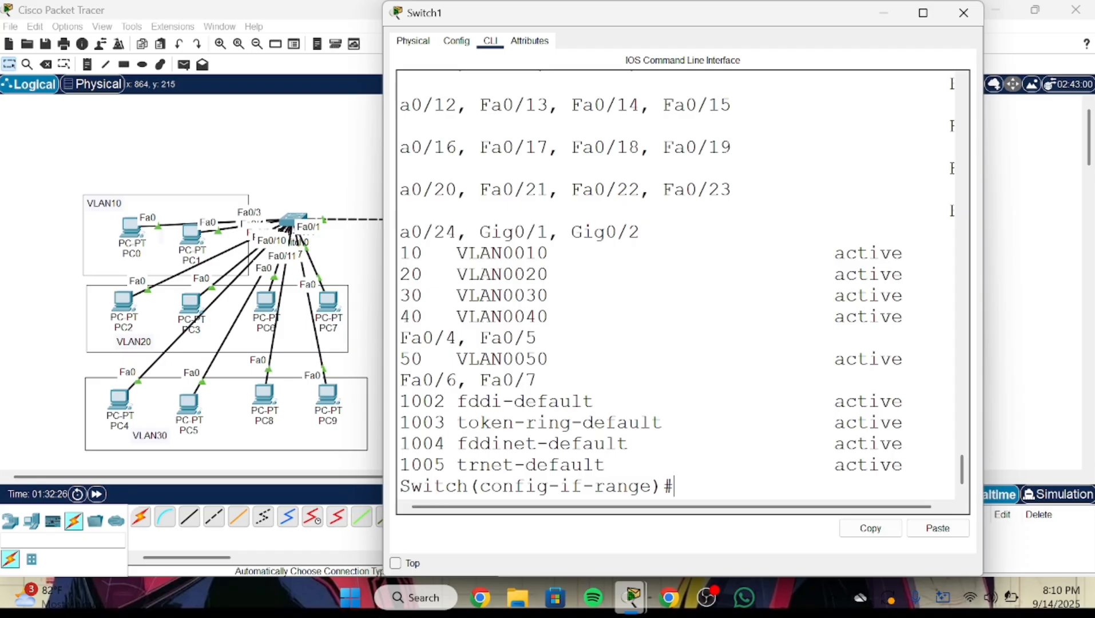
text(exit)
key(Return)
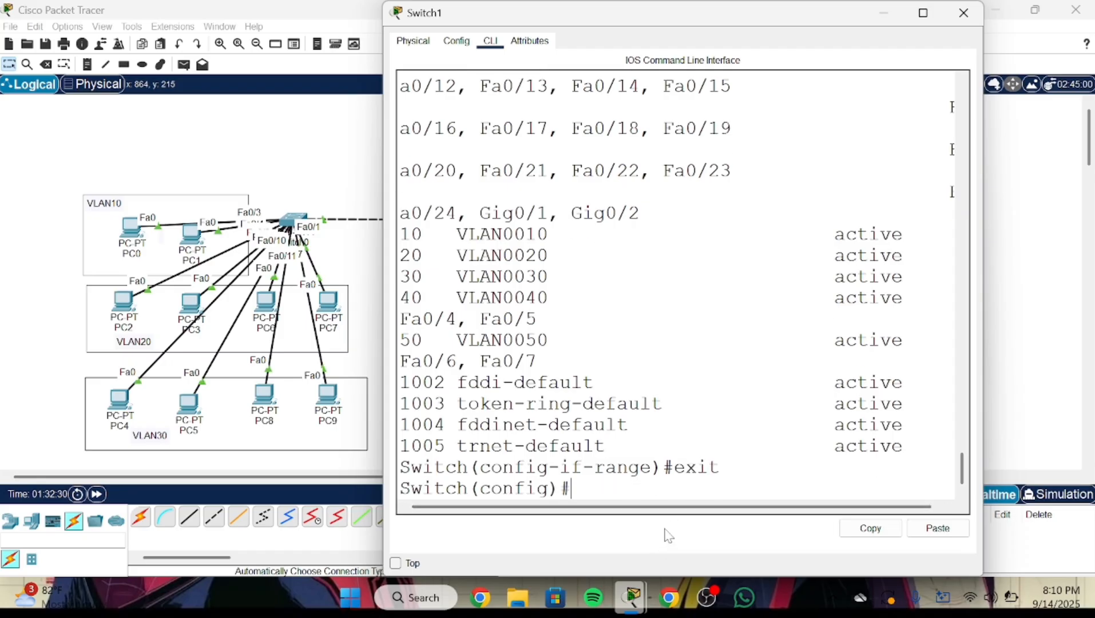
- Set Switch1's interfaces fa0/1-3 to trunk mode
text(int range fa0)
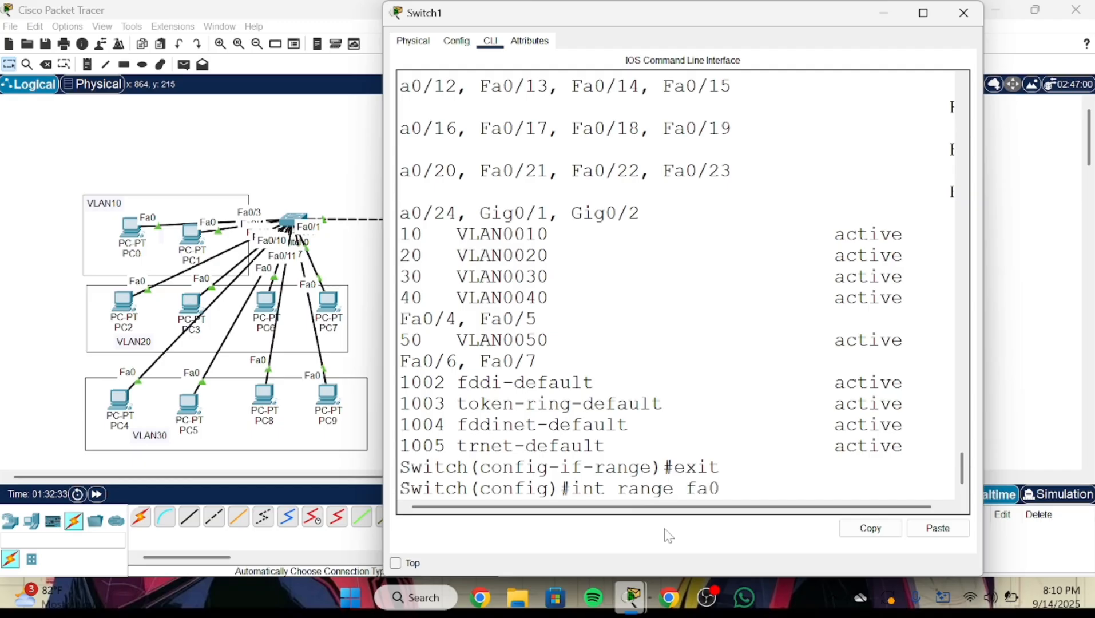
text(/1-3)
key(Return)
text(switch)
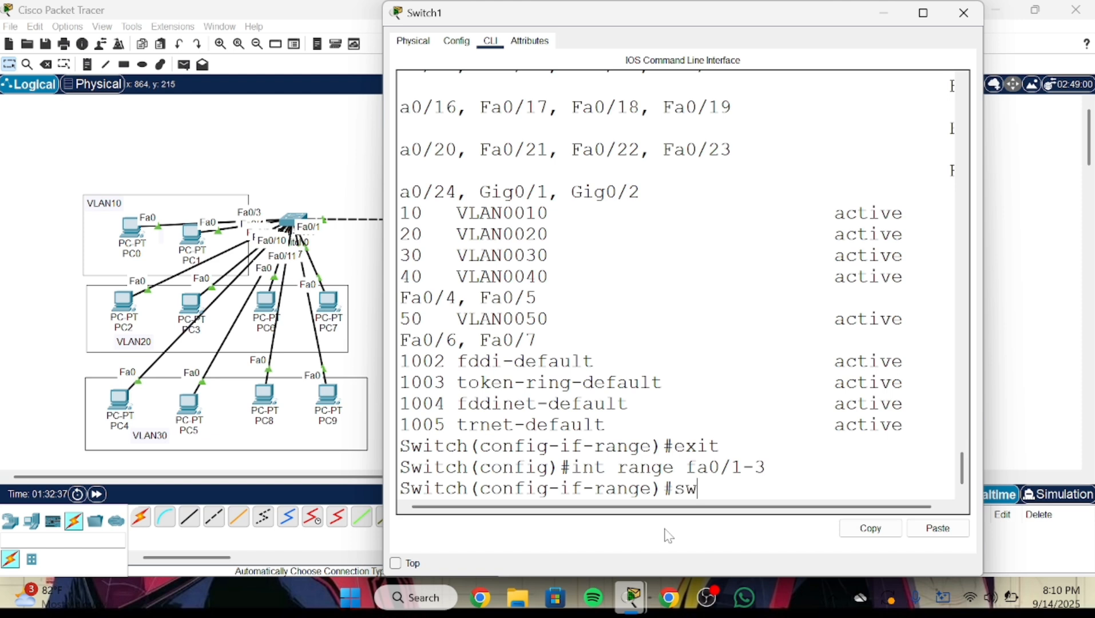
text(port moide)
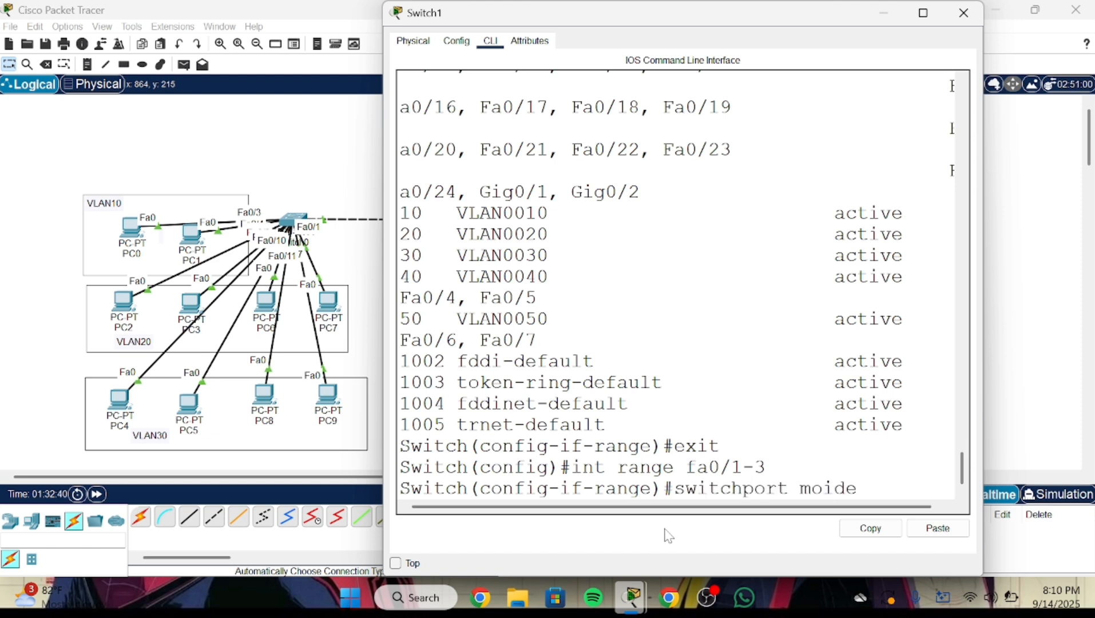
key(BackSpace)
key(BackSpace)
key(BackSpace)
text(de trunk)
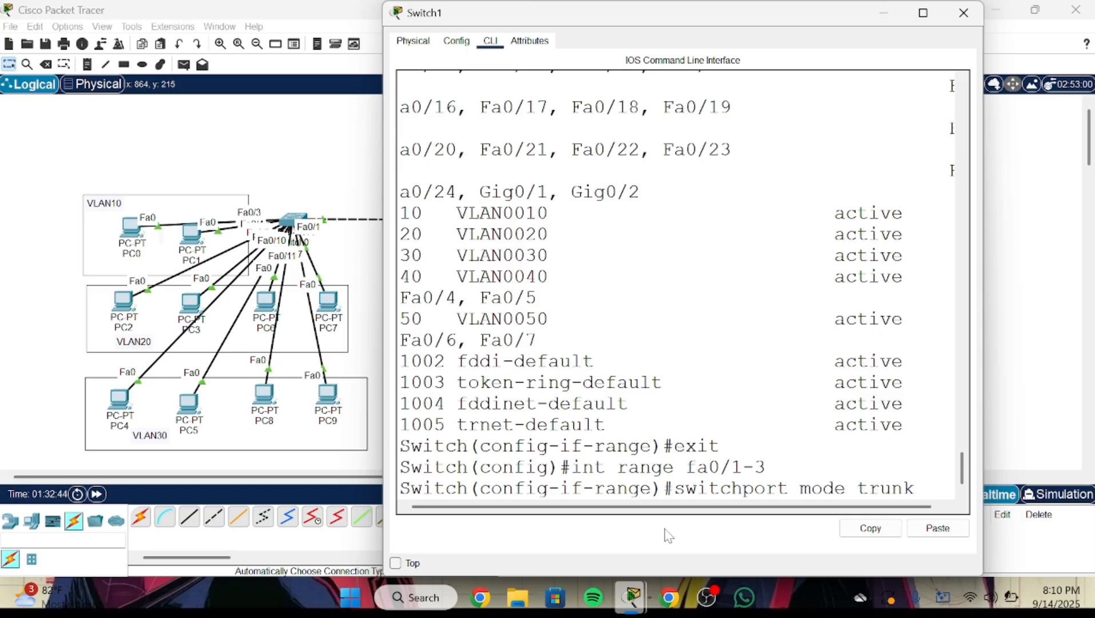
key(Return)
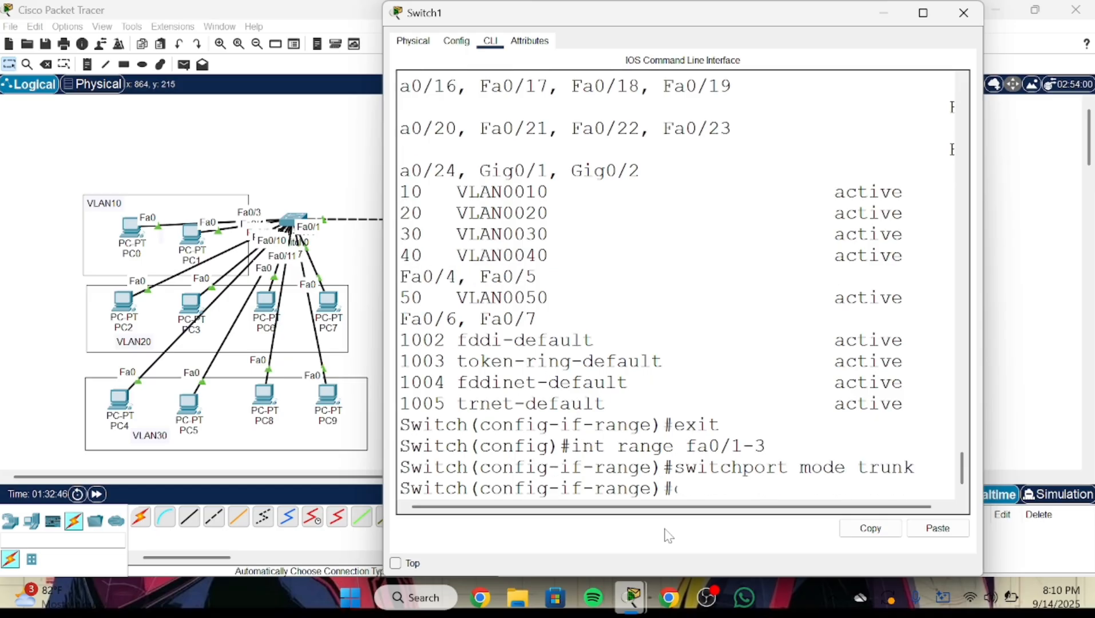
- Display Switch1's trunk interfaces and examine the allowed and active VLANs on Fa0/1 to Fa0/3
text(do show int trunk)
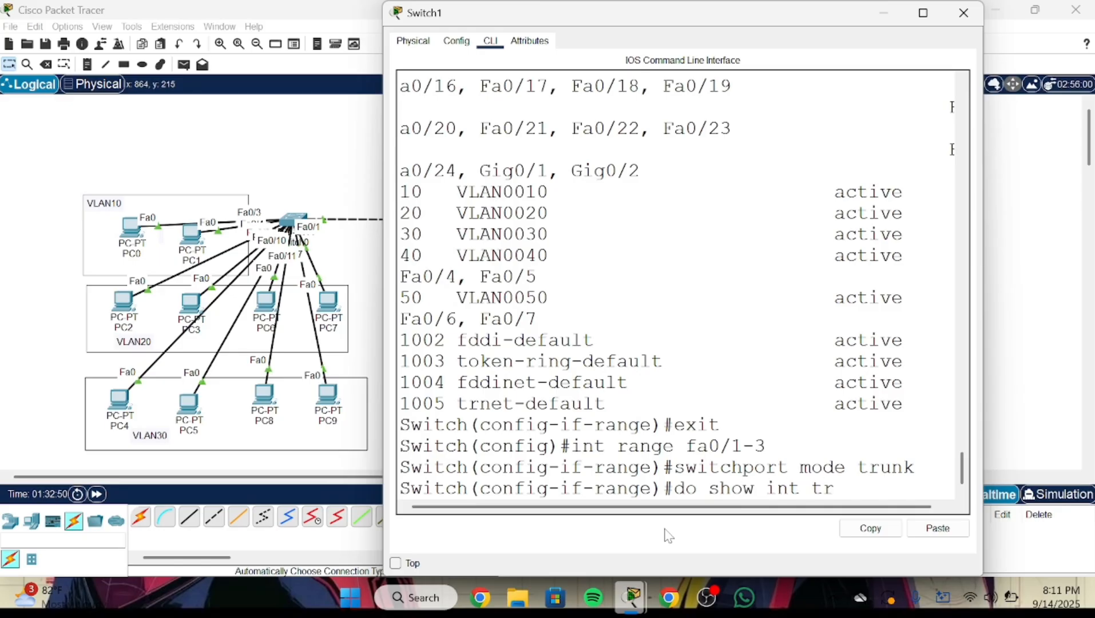
key(Return)
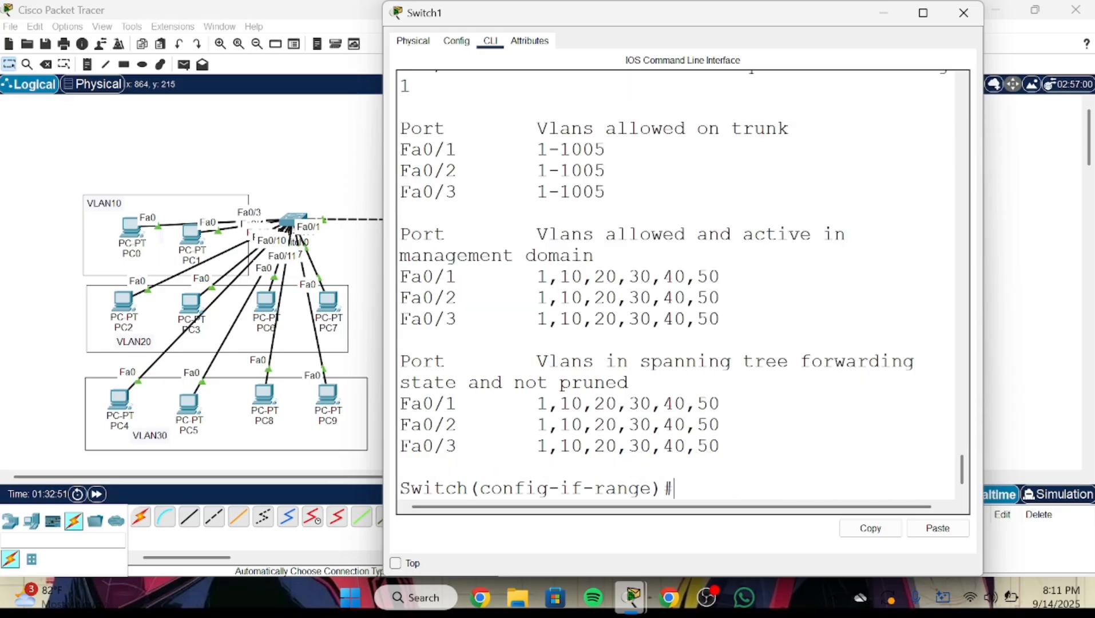
scroll(674, 285, up, 2)
drag(411, 218, 605, 218)
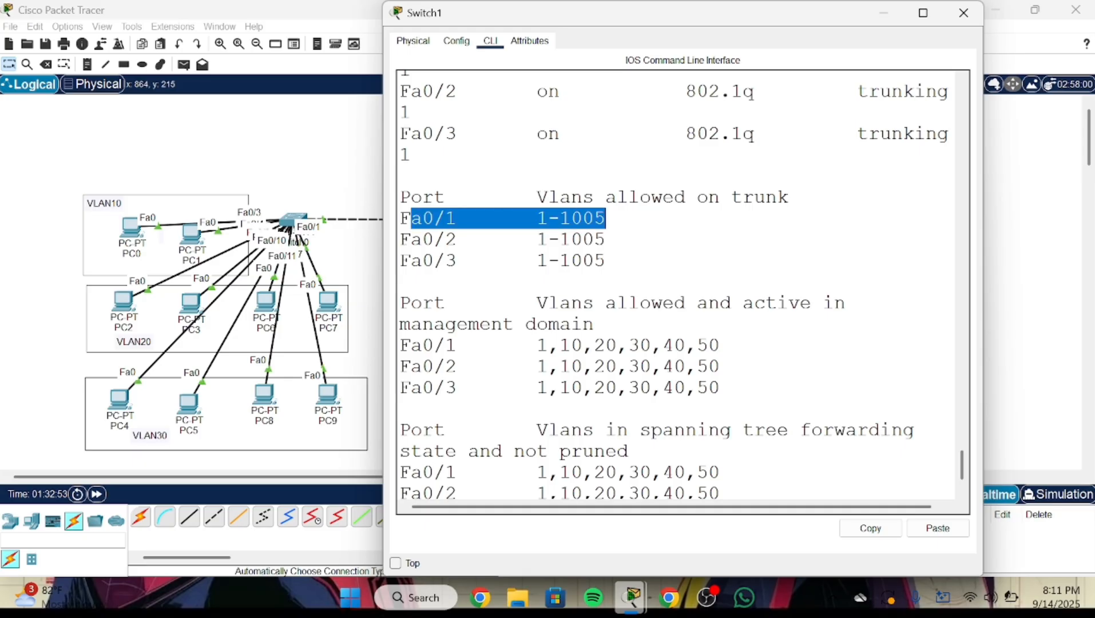
drag(433, 239, 561, 239)
drag(433, 260, 606, 260)
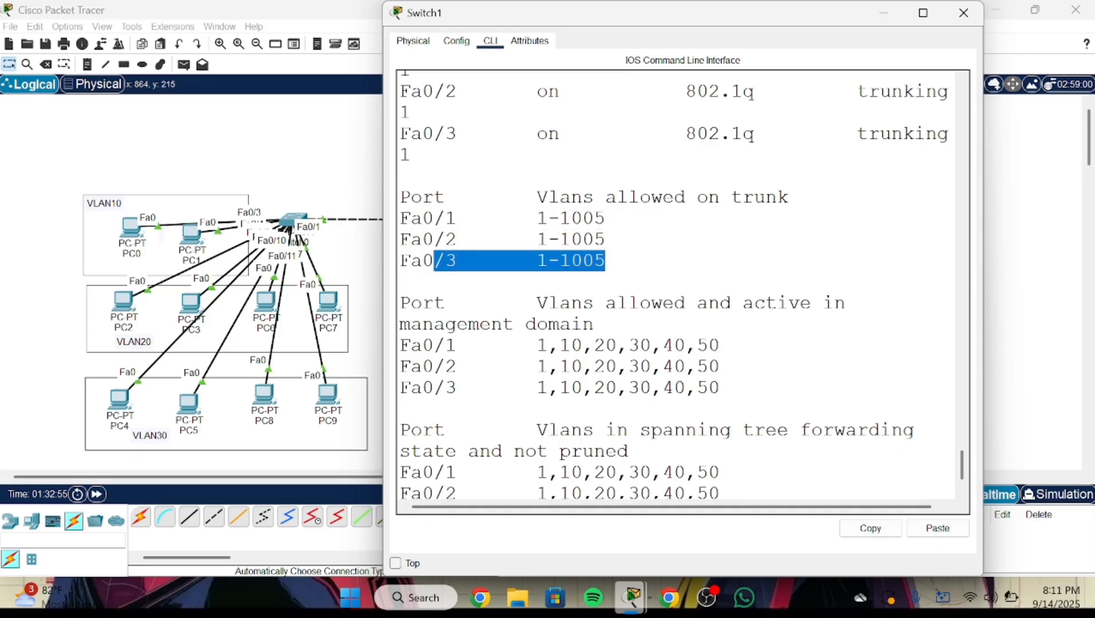
click(411, 345)
drag(412, 345, 719, 387)
click(719, 387)
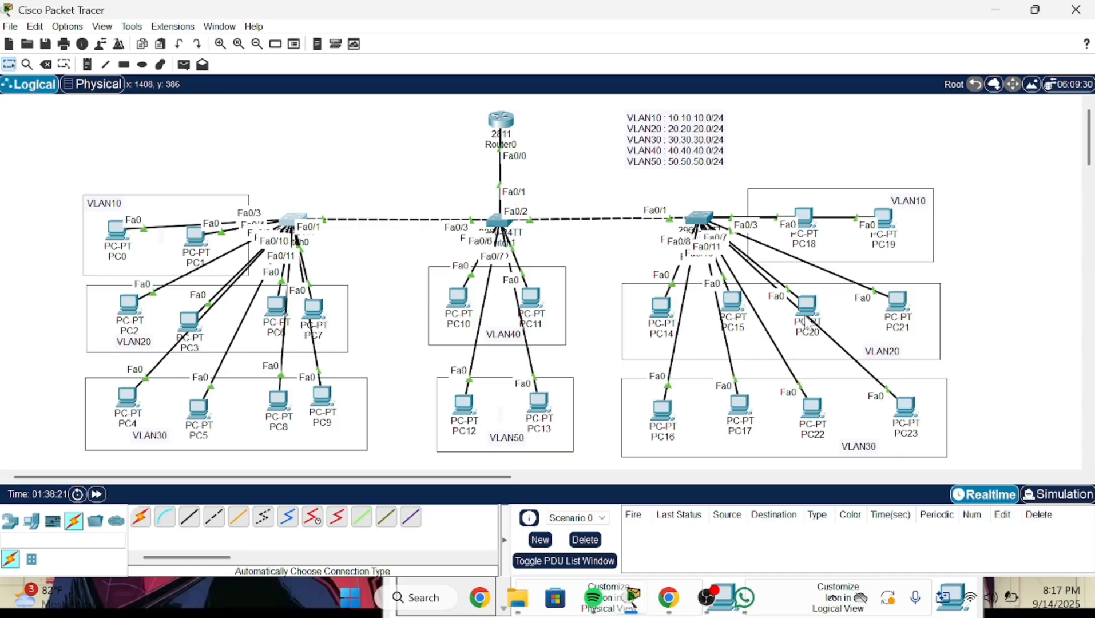
- Open Switch2's command line and enter global configuration mode from privileged mode
click(718, 217)
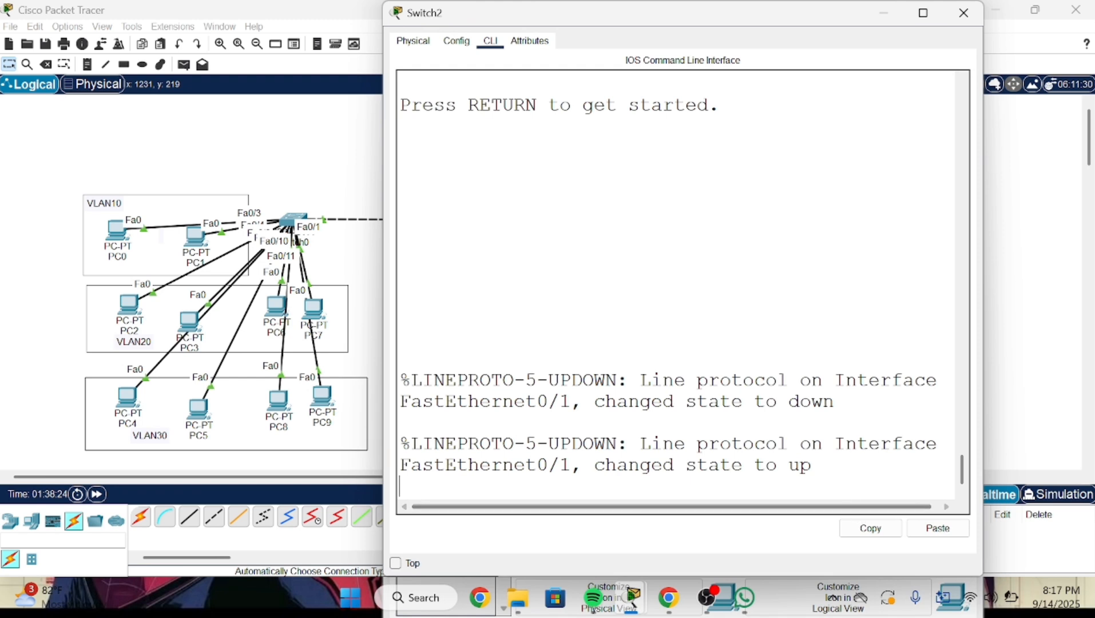
key(Return)
text(en)
key(Return)
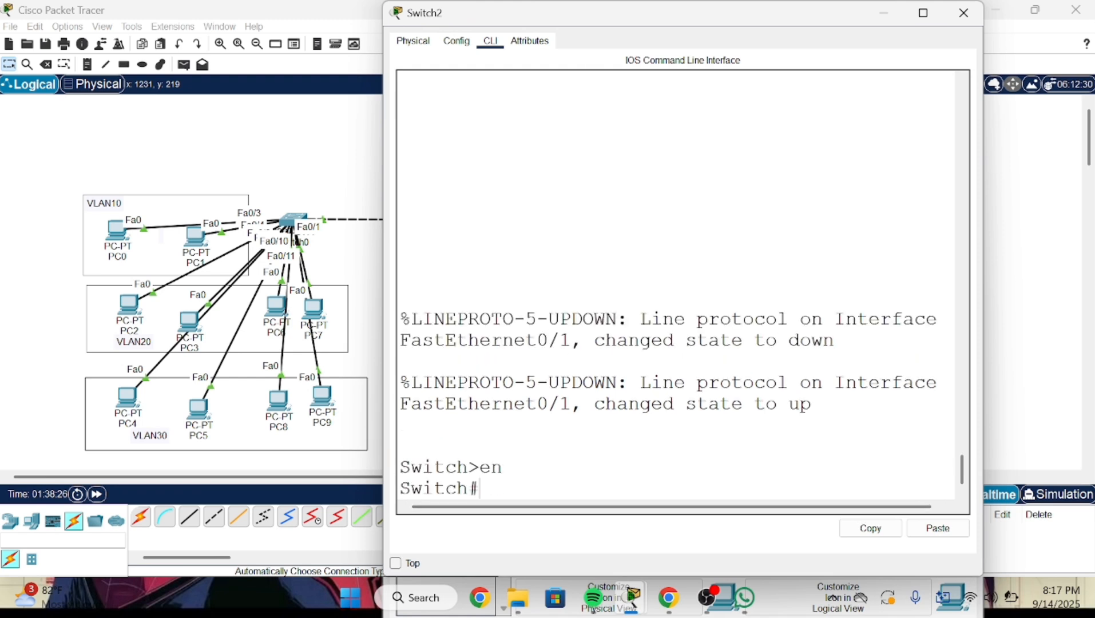
text(conf)
text( t)
key(Return)
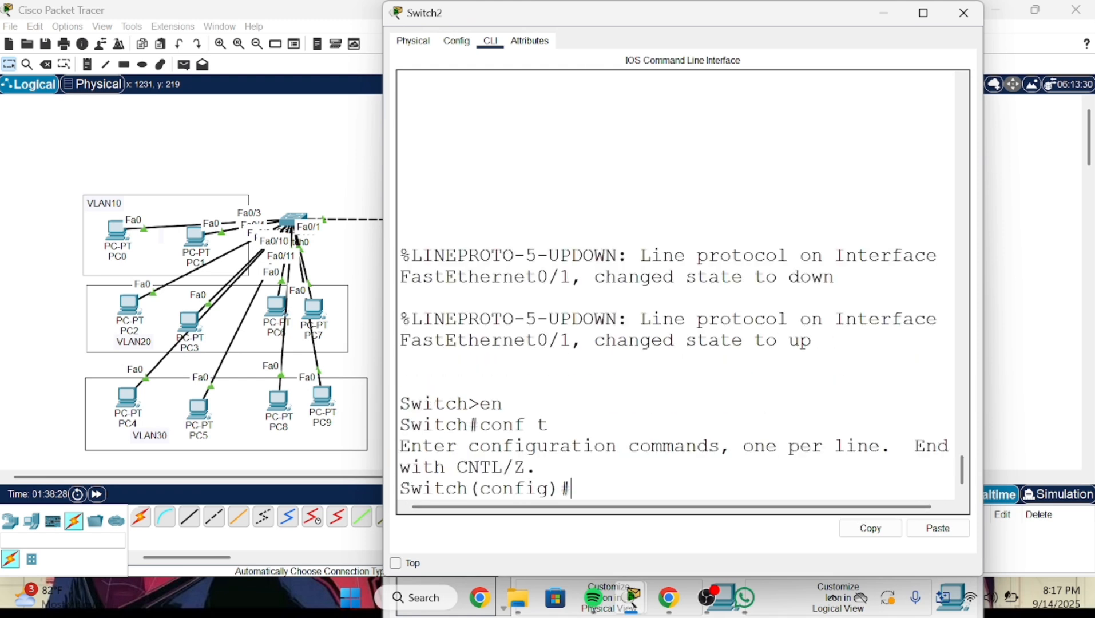
- Set Switch2's interface fa0/1 to trunk mode and exit to global configuration mode
text(int fa)
click(361, 149)
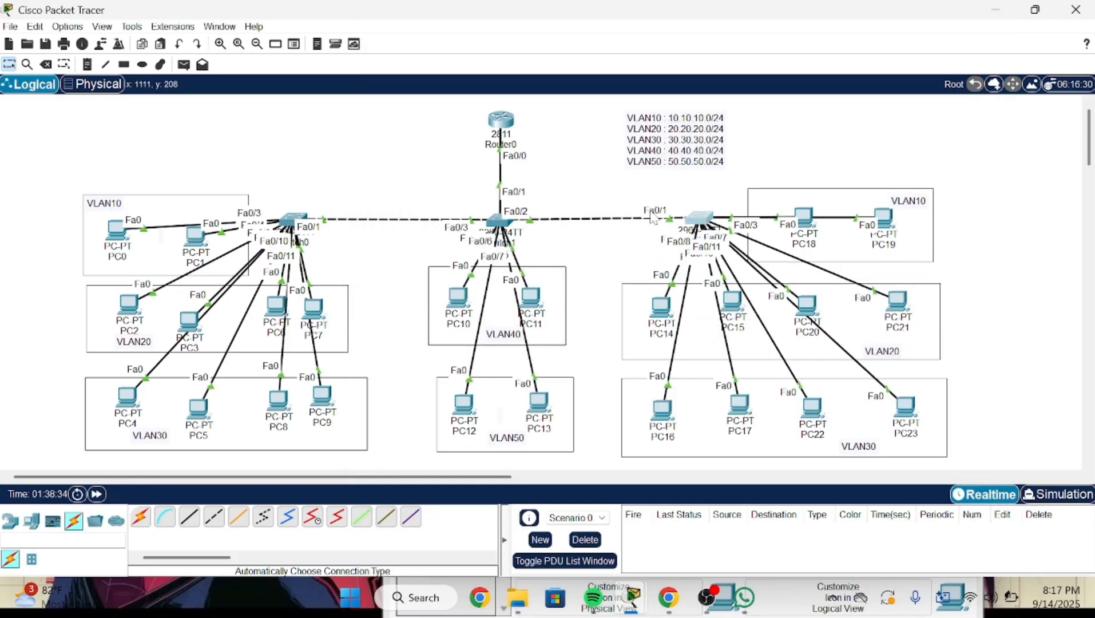
click(694, 225)
text(0/1)
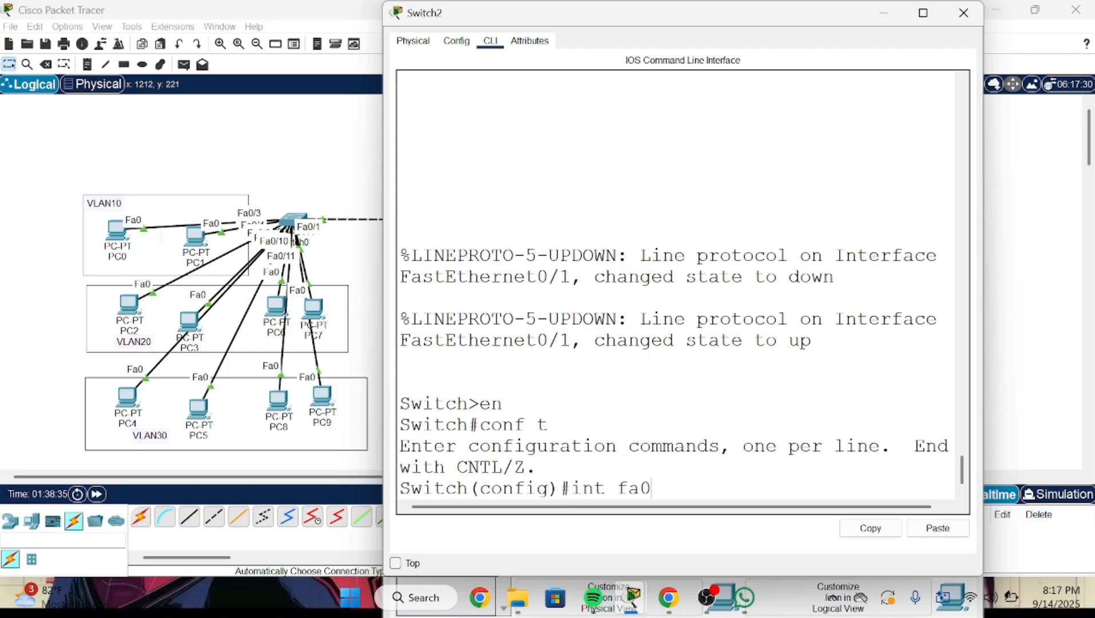
key(Return)
text(swit)
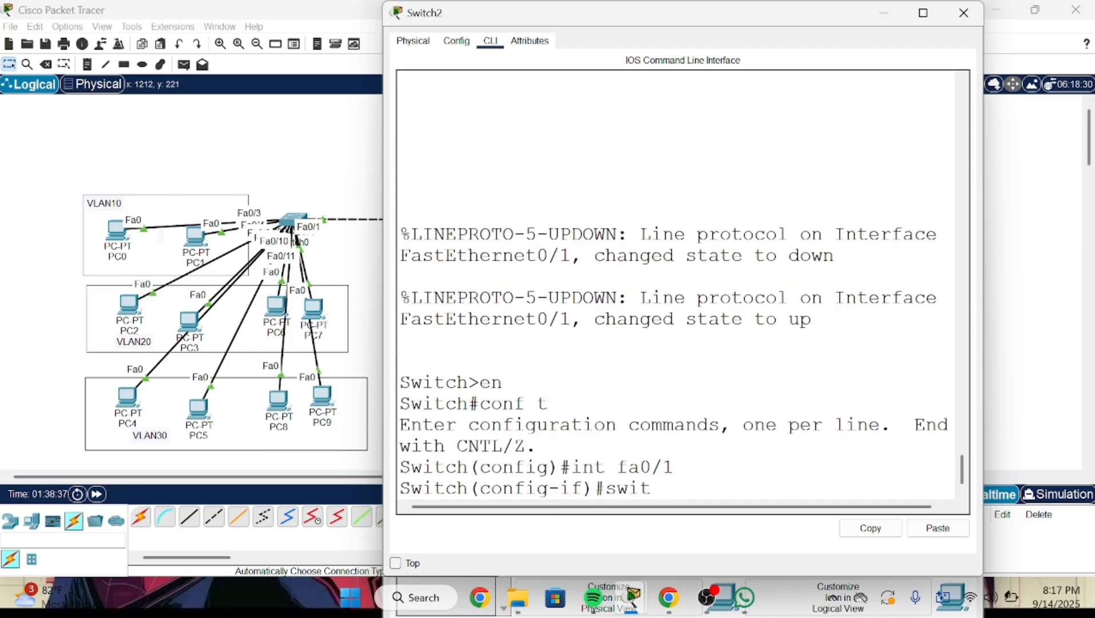
text(chport m)
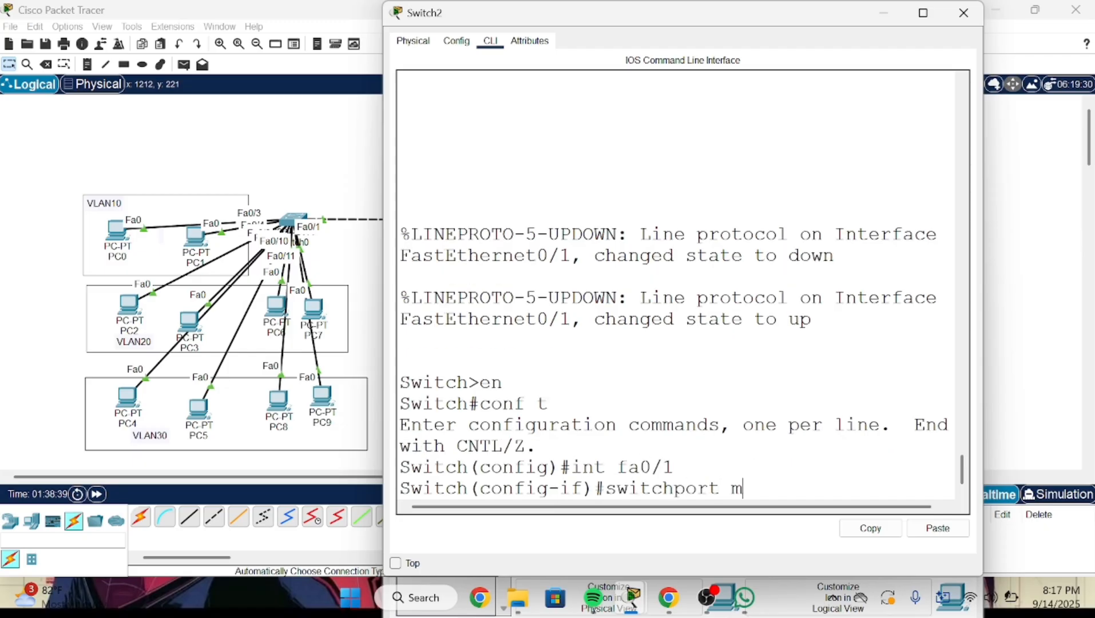
text(ode trunk)
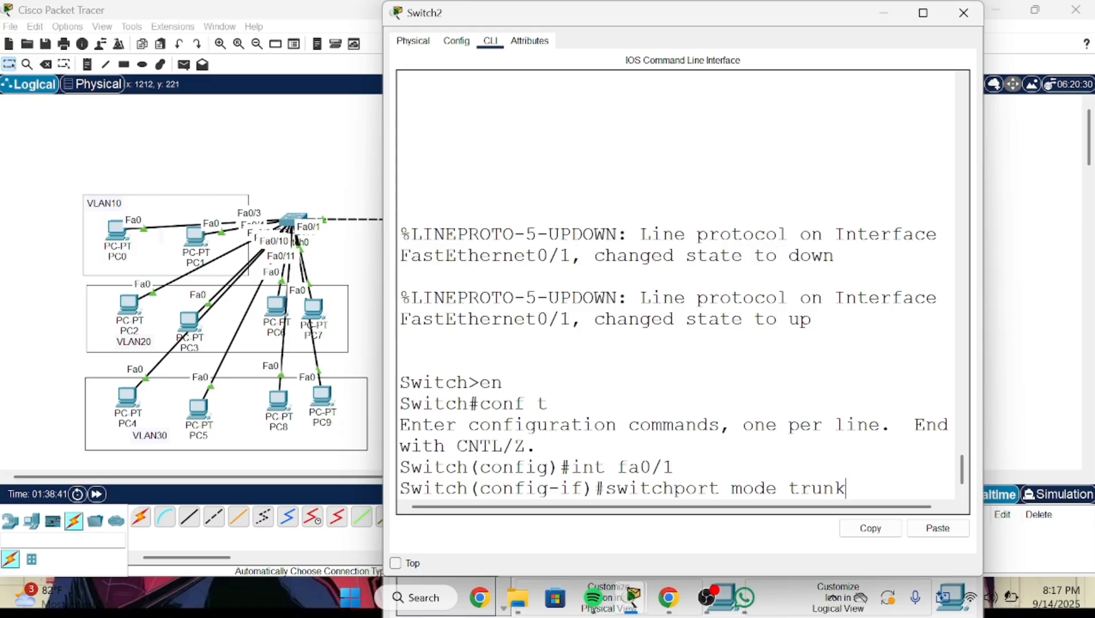
key(Return)
text(exit)
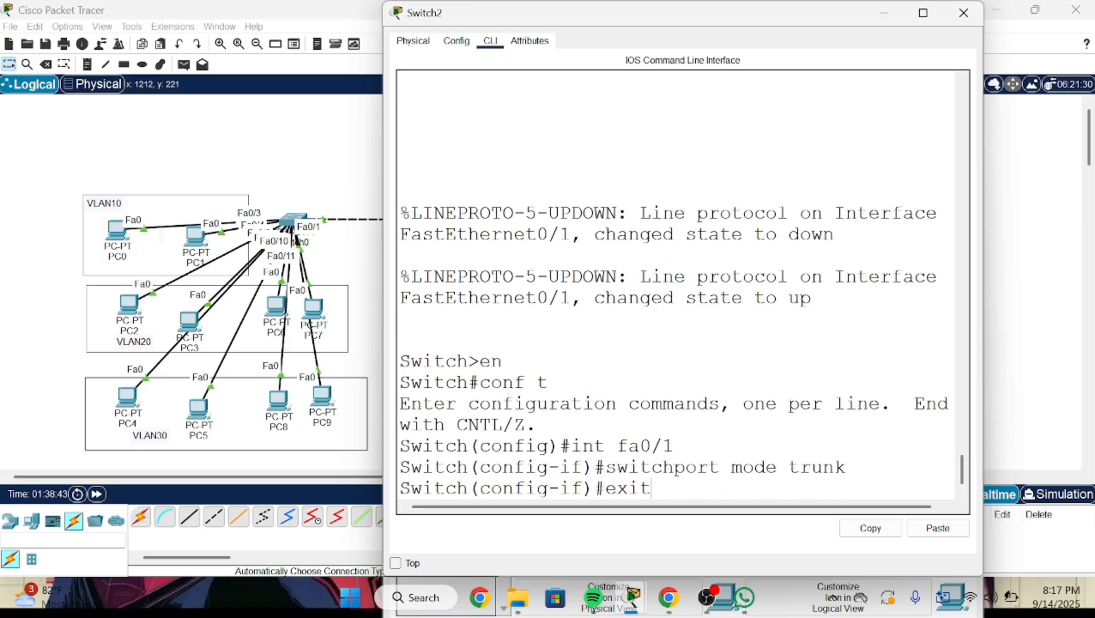
key(Return)
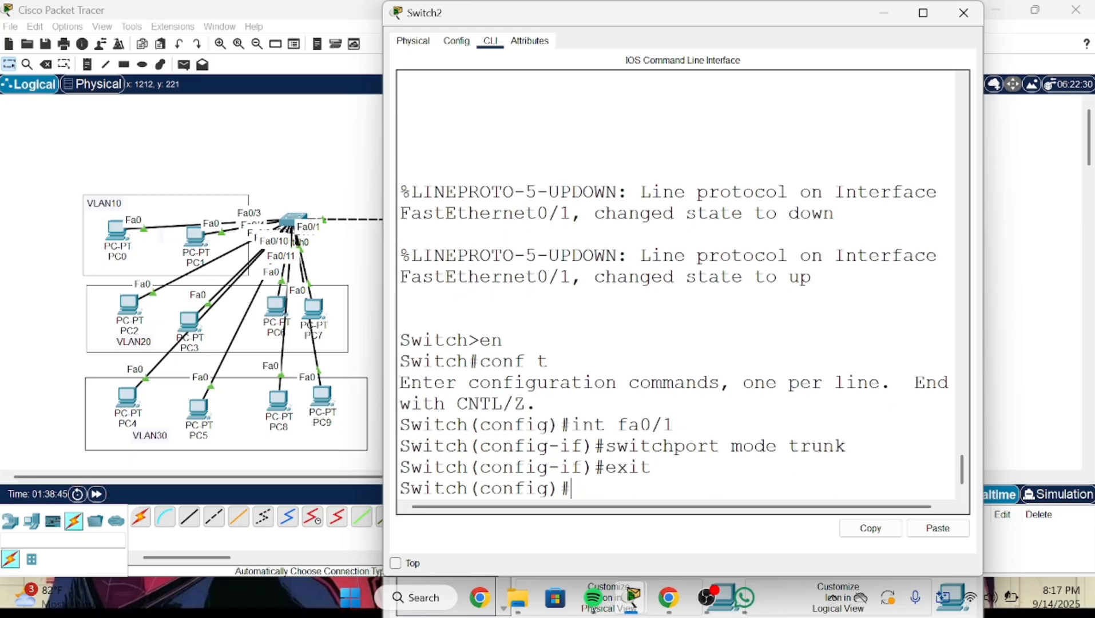
- Shift PC18 and PC19 to check their links to Switch2, and enter range configuration for Switch2's interfaces fa0/2-3
text(int range fa)
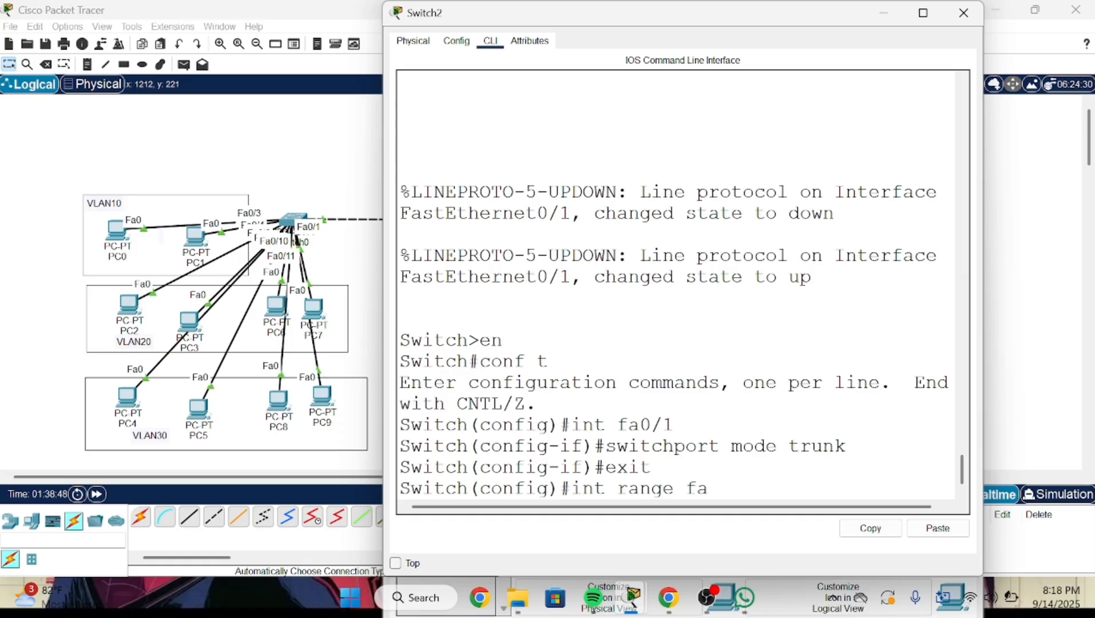
text(0/)
click(229, 105)
mouse_move(806, 233)
mouse_down()
mouse_move(809, 193)
mouse_move(809, 236)
mouse_up()
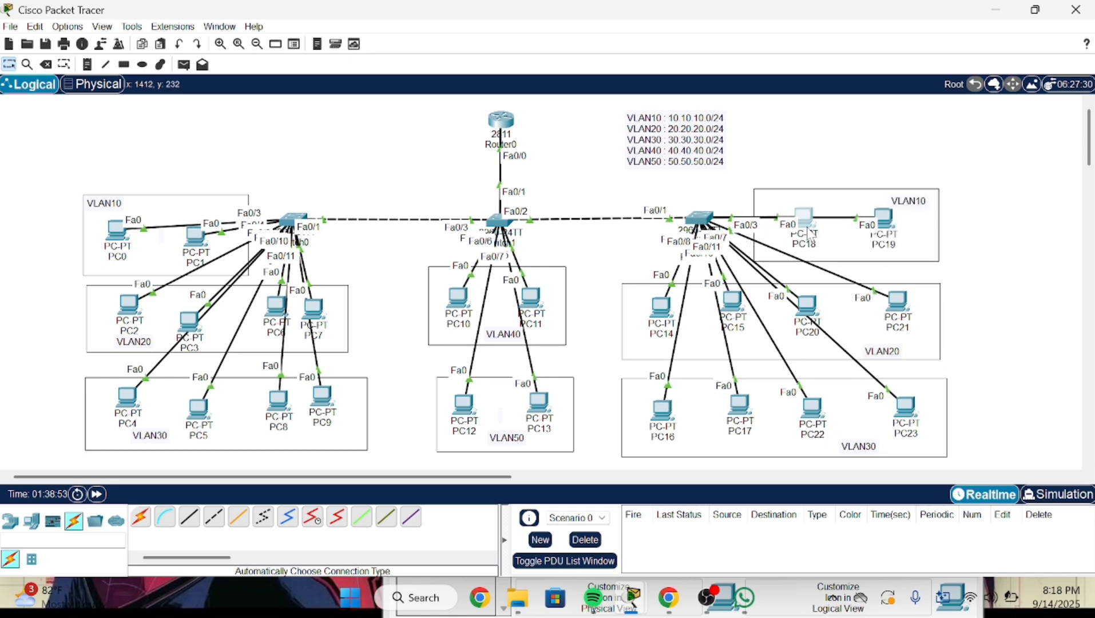
double_click(807, 232)
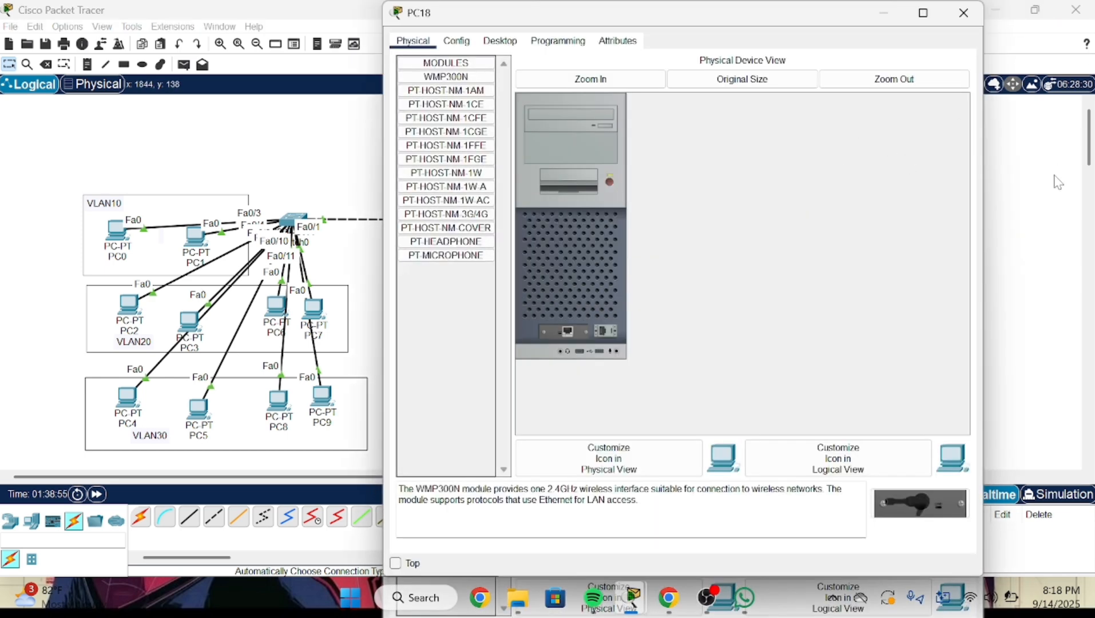
click(1058, 180)
mouse_move(812, 224)
mouse_down()
mouse_move(815, 148)
mouse_move(812, 224)
mouse_up()
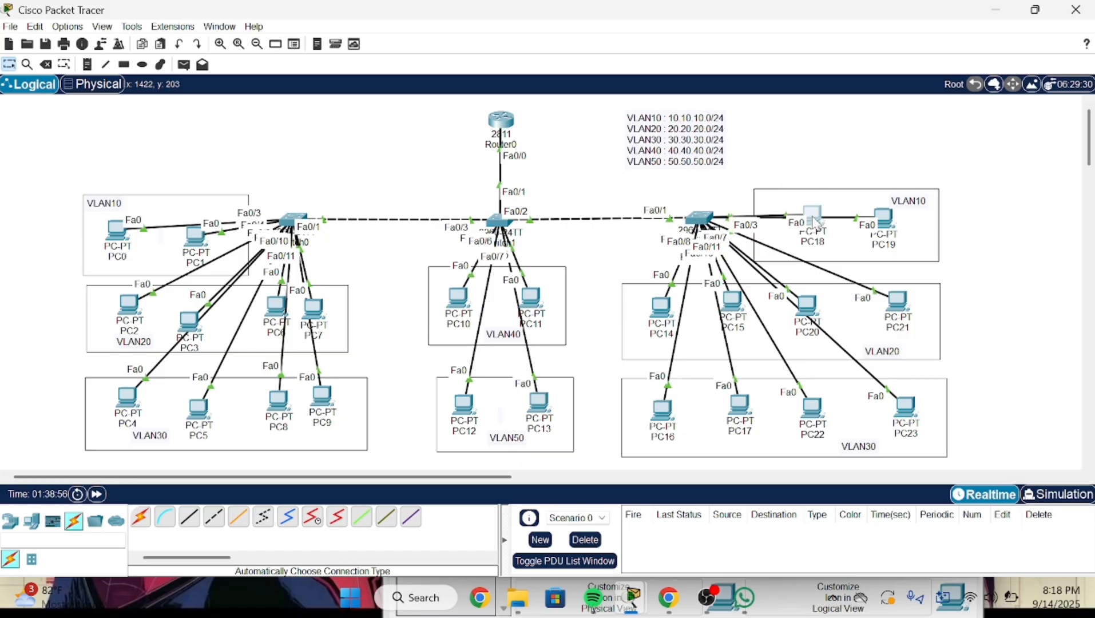
drag(893, 220, 833, 225)
double_click(699, 218)
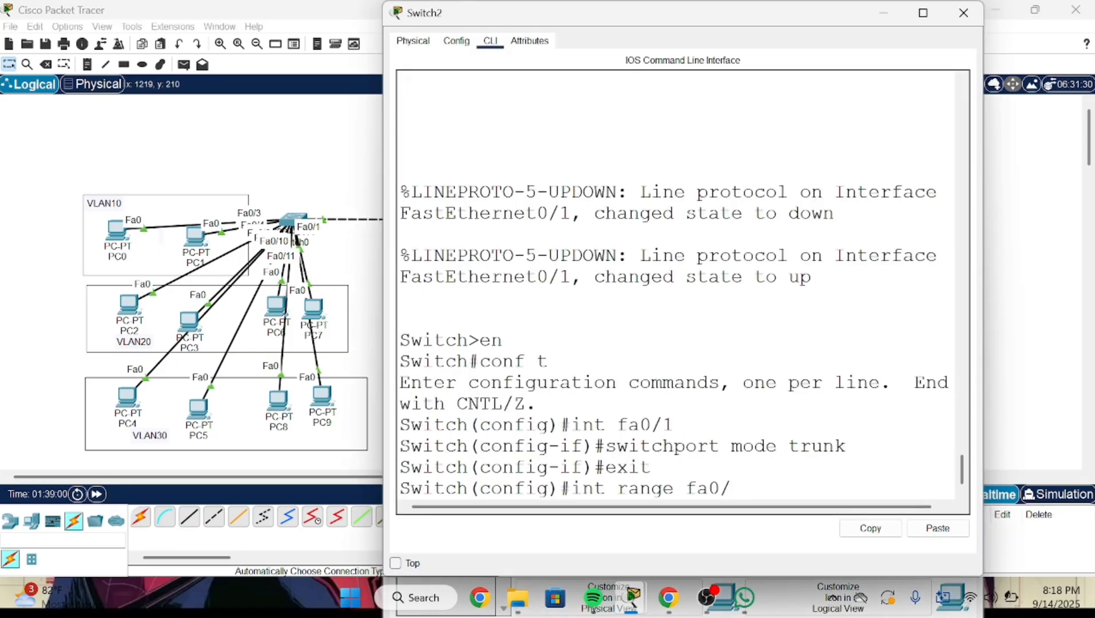
text(-3)
key(Return)
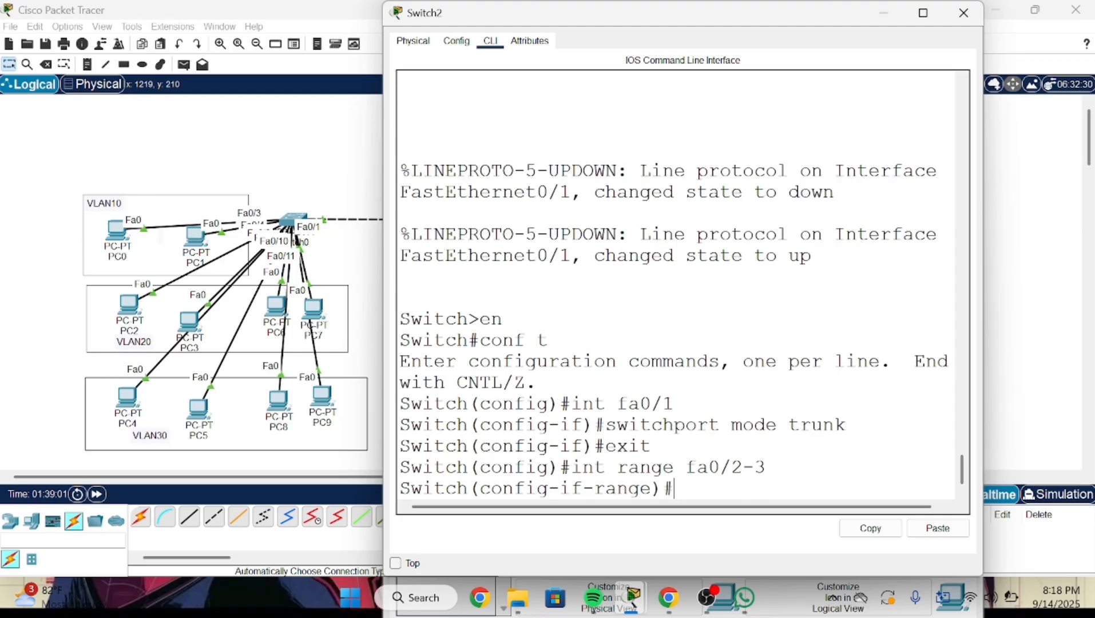
- Set Switch2's fa0/2-3 range to access mode on VLAN 10 and exit to global configuration mode
text(switchport )
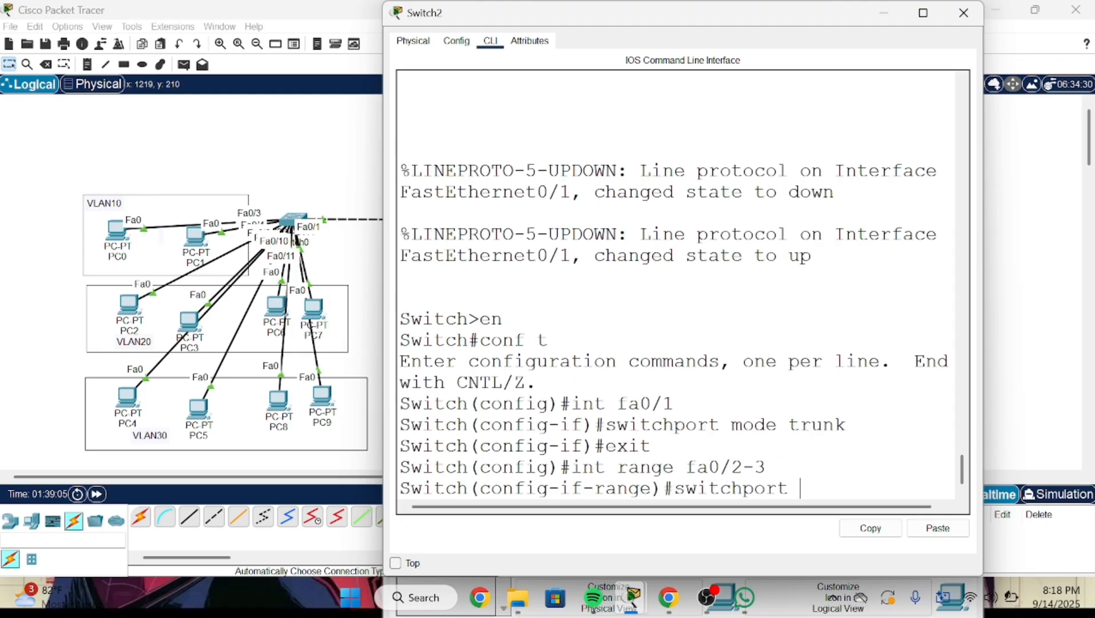
text(mode access)
key(Return)
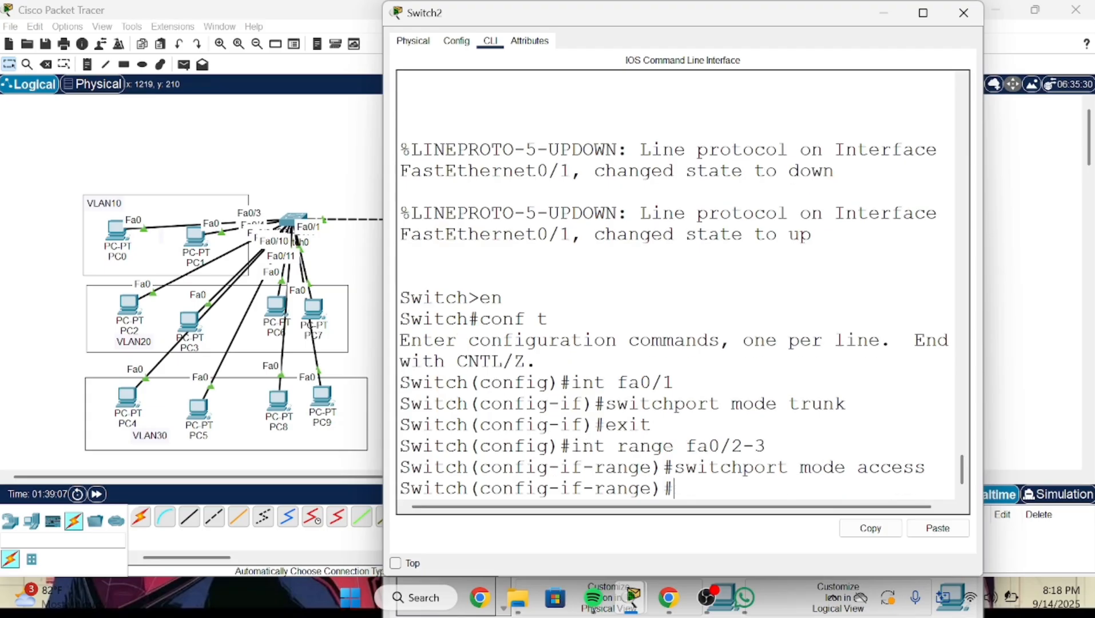
text(switchport)
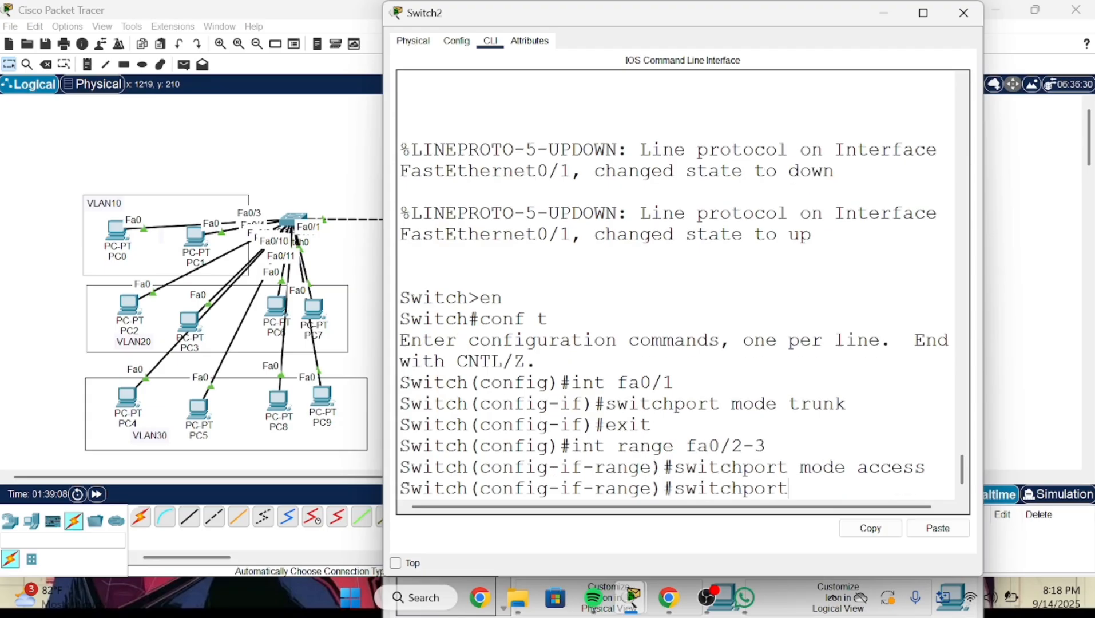
text( acceess)
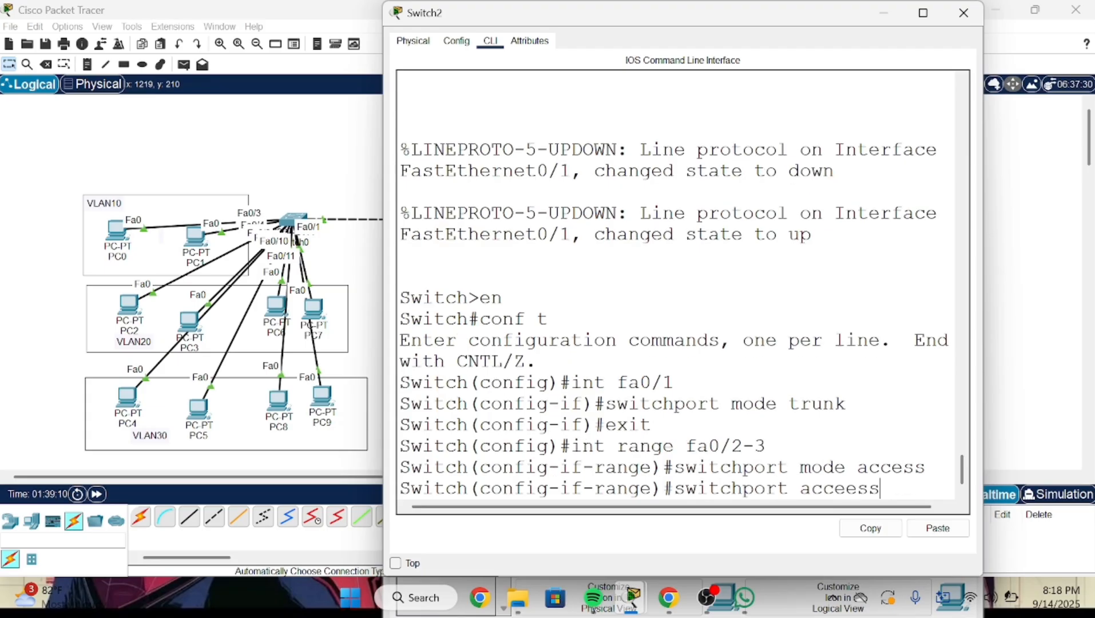
key(BackSpace)
key(BackSpace)
key(BackSpace)
text(ss vlan 10)
key(Return)
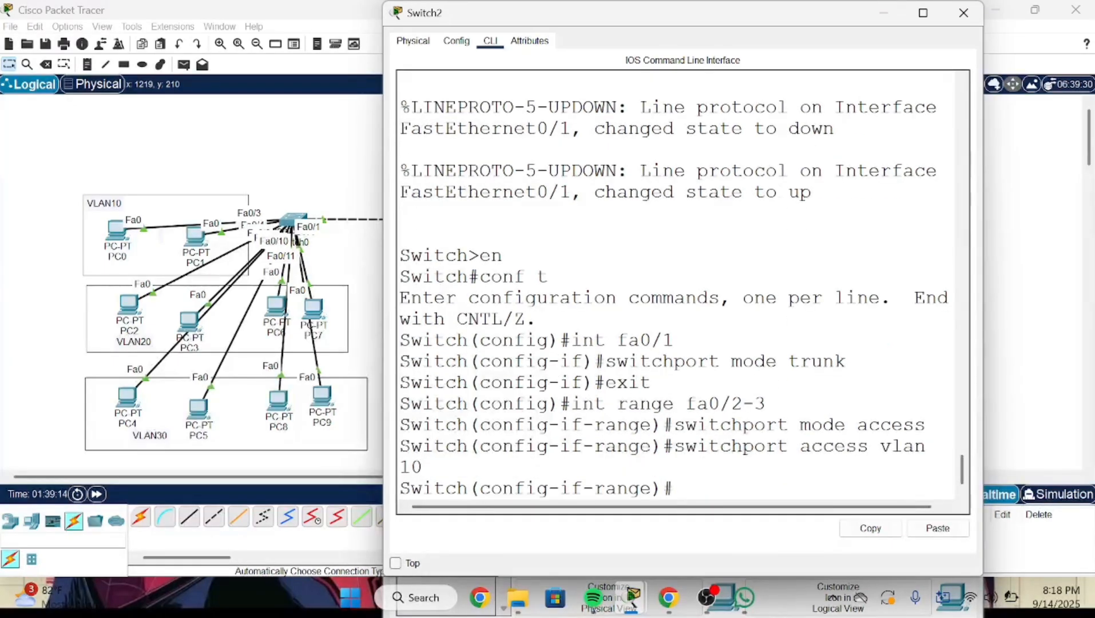
text(exit)
key(Return)
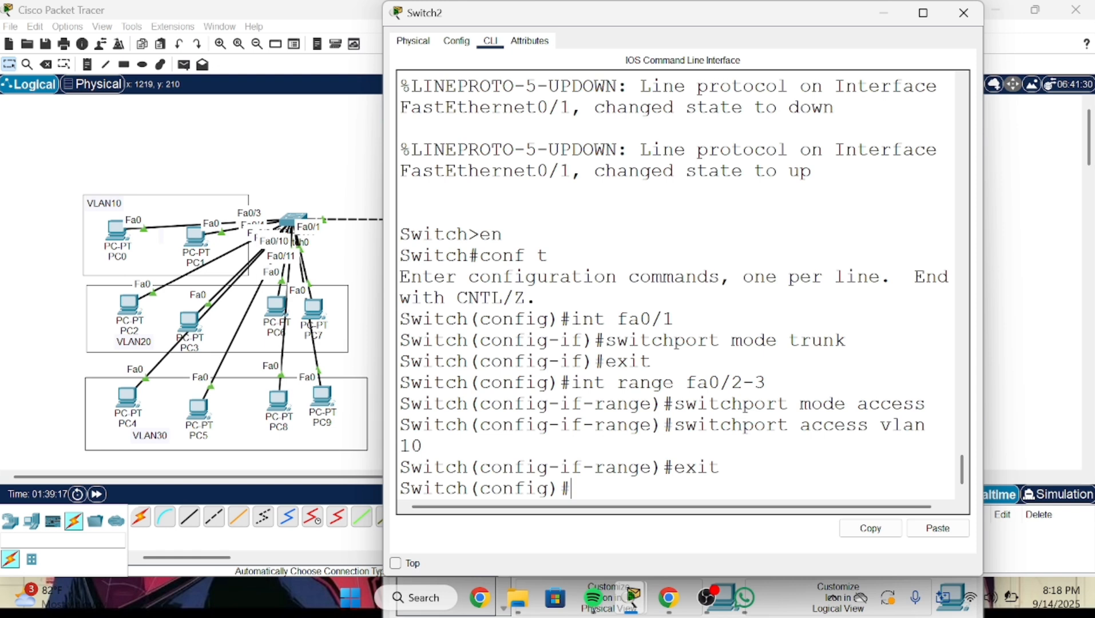
- Shift PC14, PC15, PC20 and PC21 to check their links to Switch2, and enter range configuration for Switch2's interfaces fa0/4-7
text(int range fa)
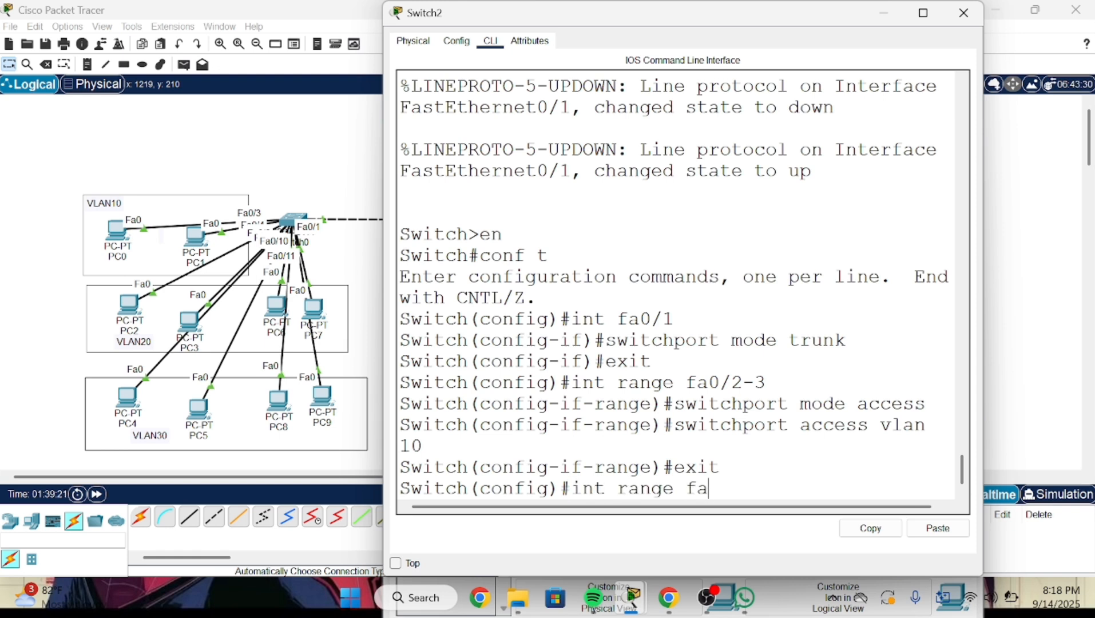
text(0/2)
click(1036, 225)
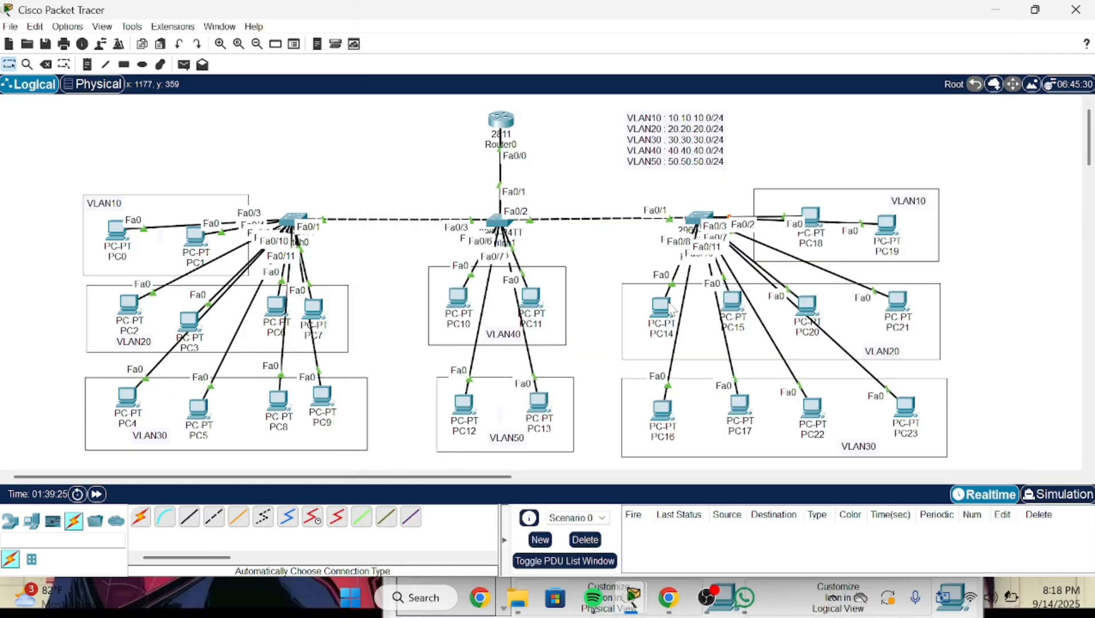
drag(671, 309, 666, 184)
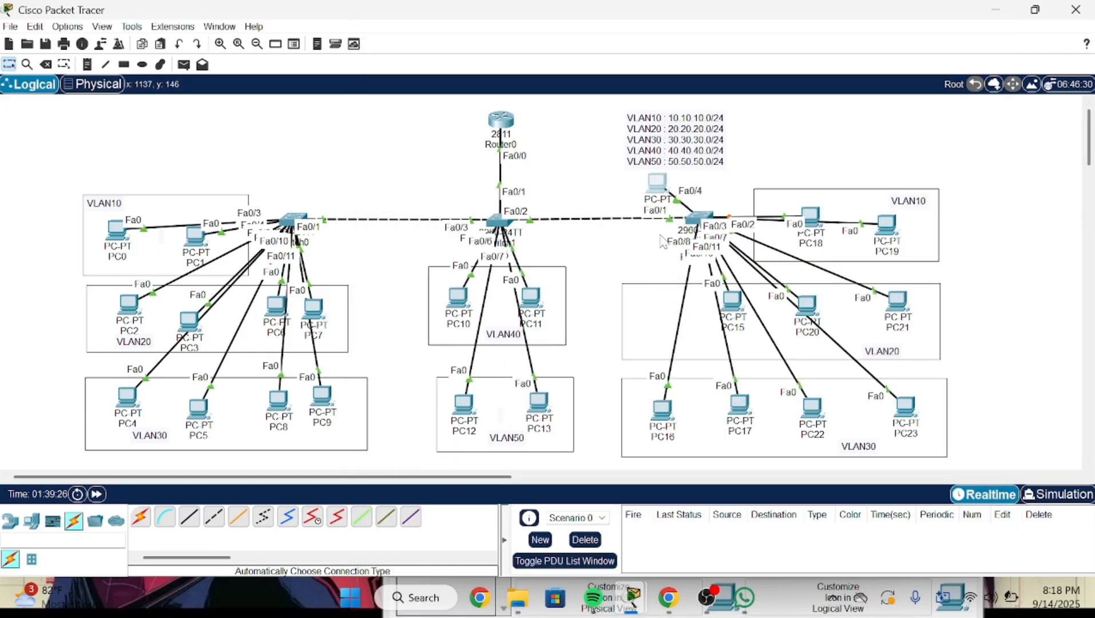
drag(662, 241, 666, 309)
mouse_move(733, 301)
mouse_down()
mouse_move(713, 154)
mouse_move(729, 317)
mouse_up()
mouse_move(813, 306)
mouse_down()
mouse_move(872, 140)
mouse_move(819, 314)
mouse_up()
drag(653, 164, 970, 240)
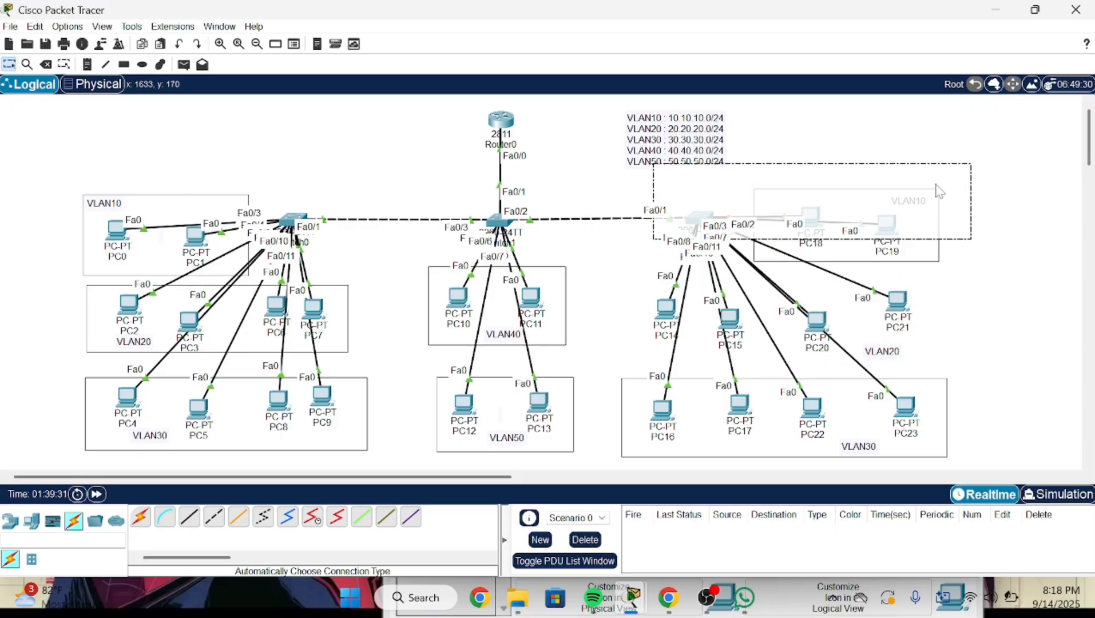
drag(939, 192, 900, 323)
drag(656, 235, 663, 316)
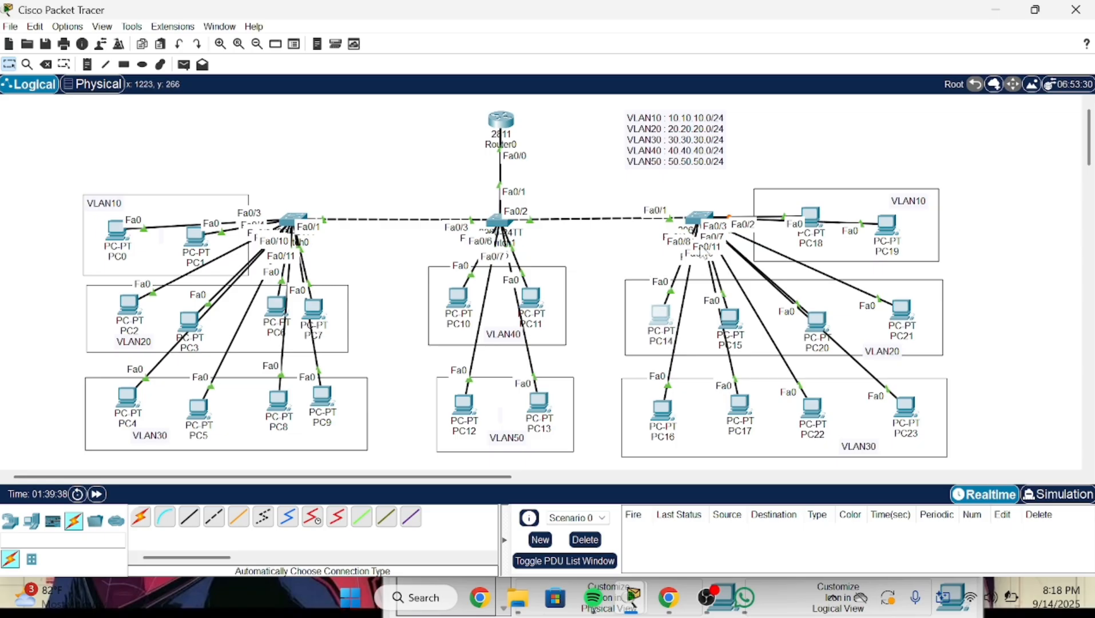
click(703, 219)
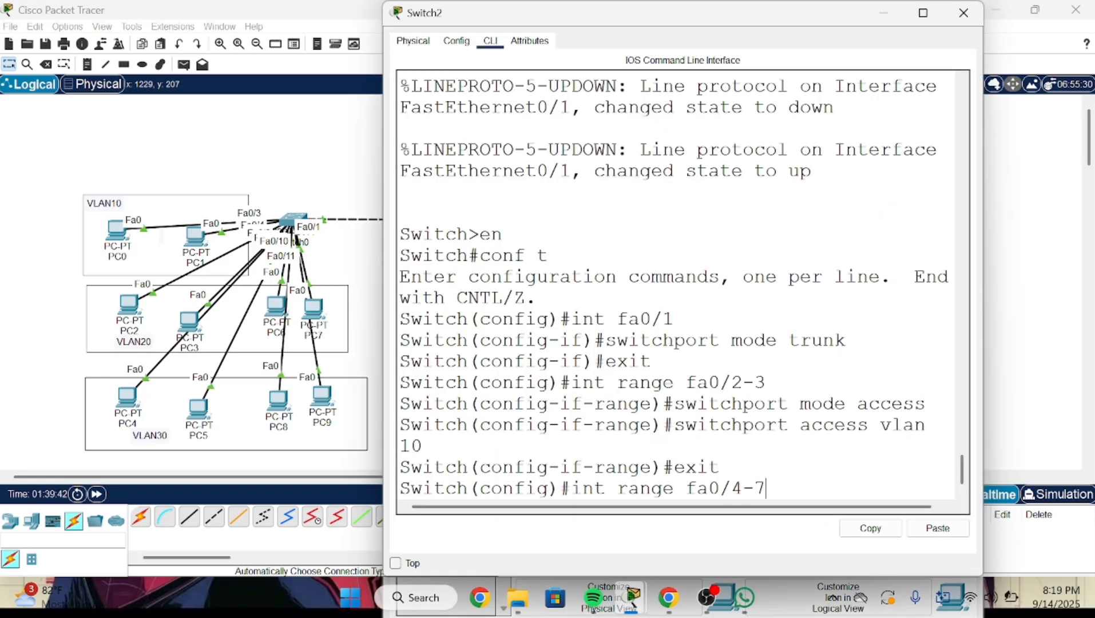
key(Return)
- Set Switch2's fa0/4-7 range to access mode on VLAN 20 and exit to global configuration mode
text(switch)
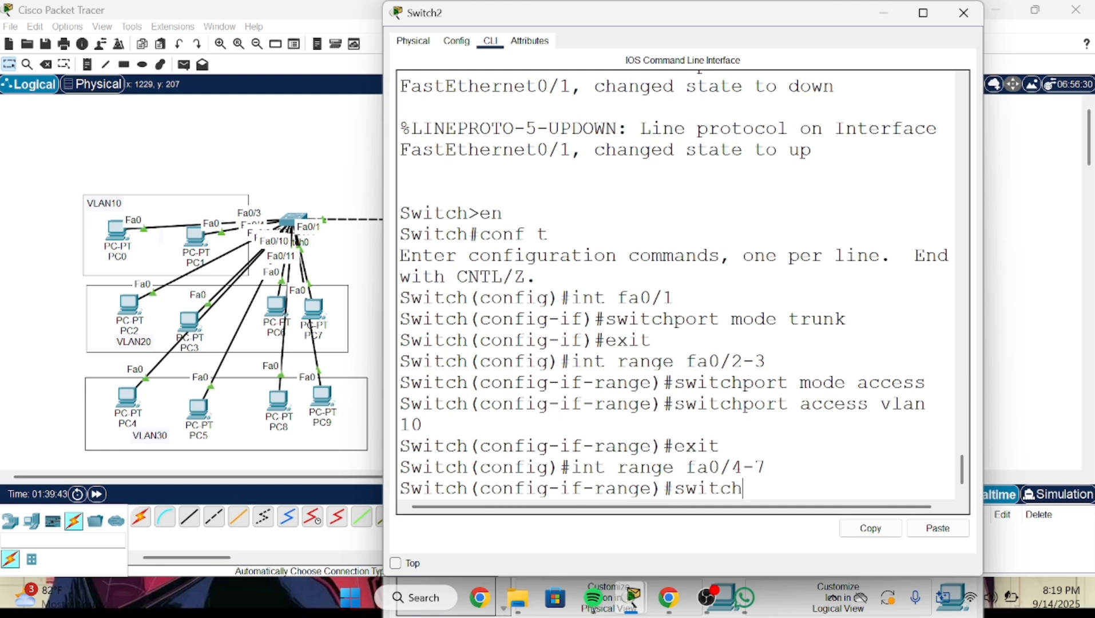
text(port mode)
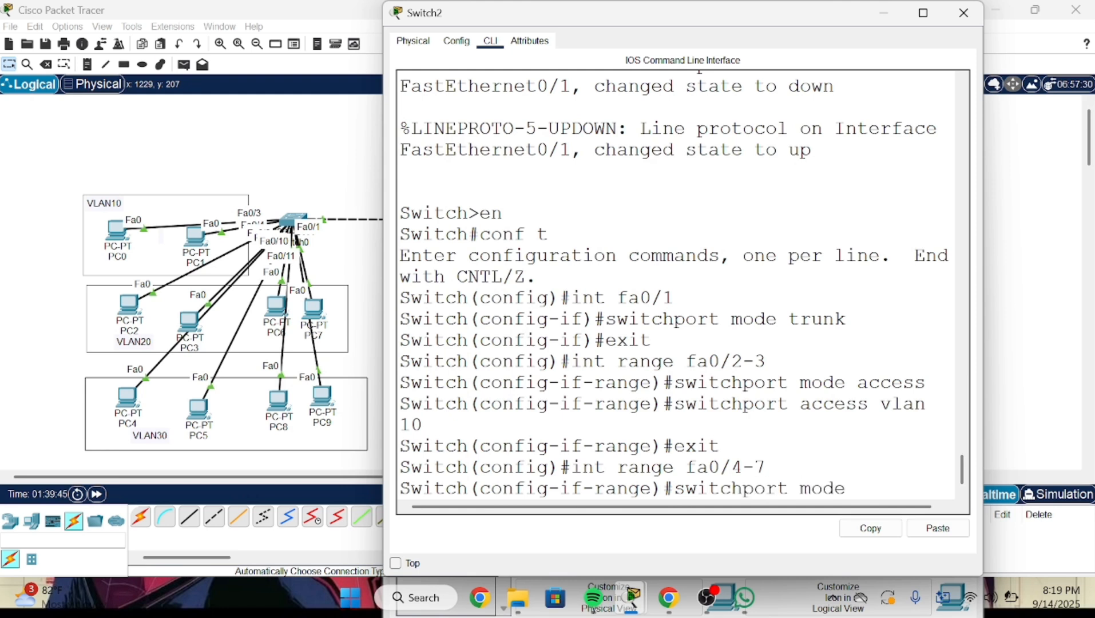
text( access)
key(Return)
text(switchp)
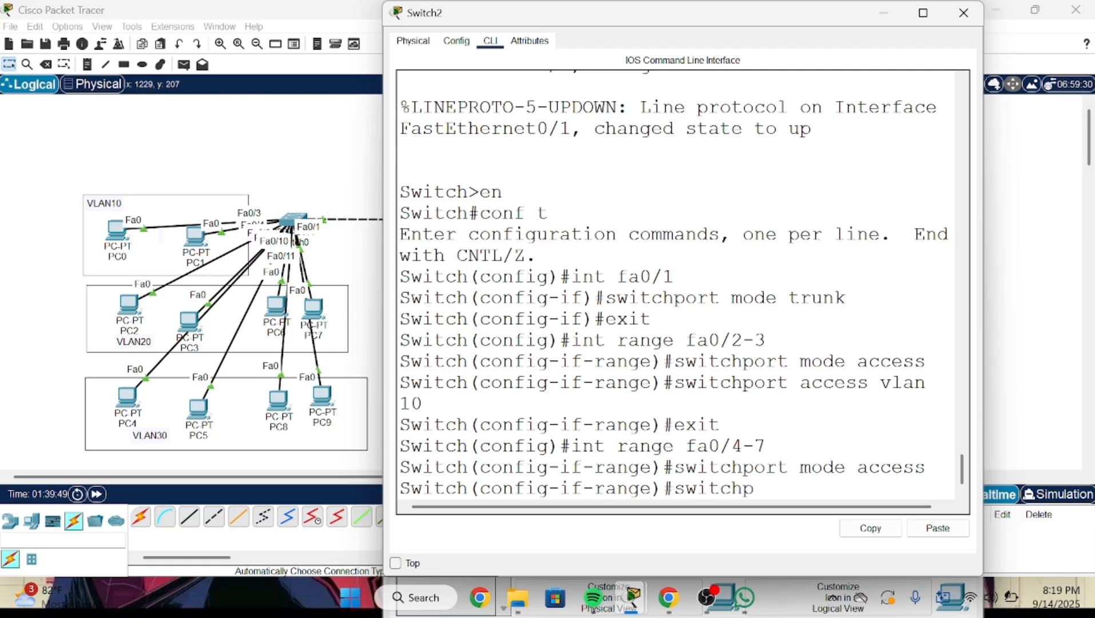
text(ort access vlan )
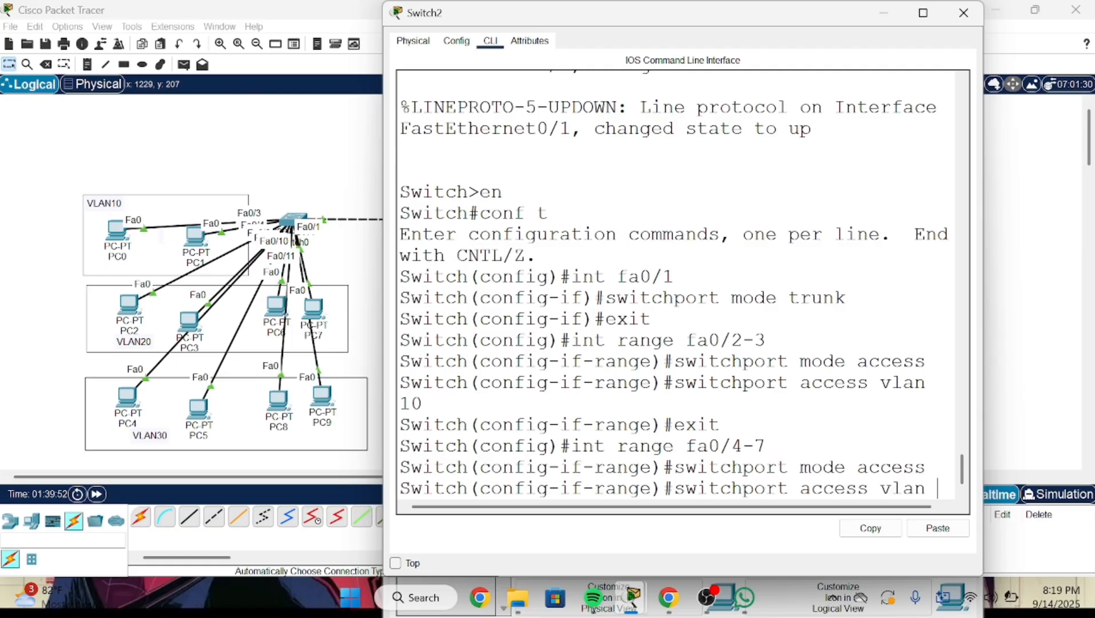
text(20)
key(Return)
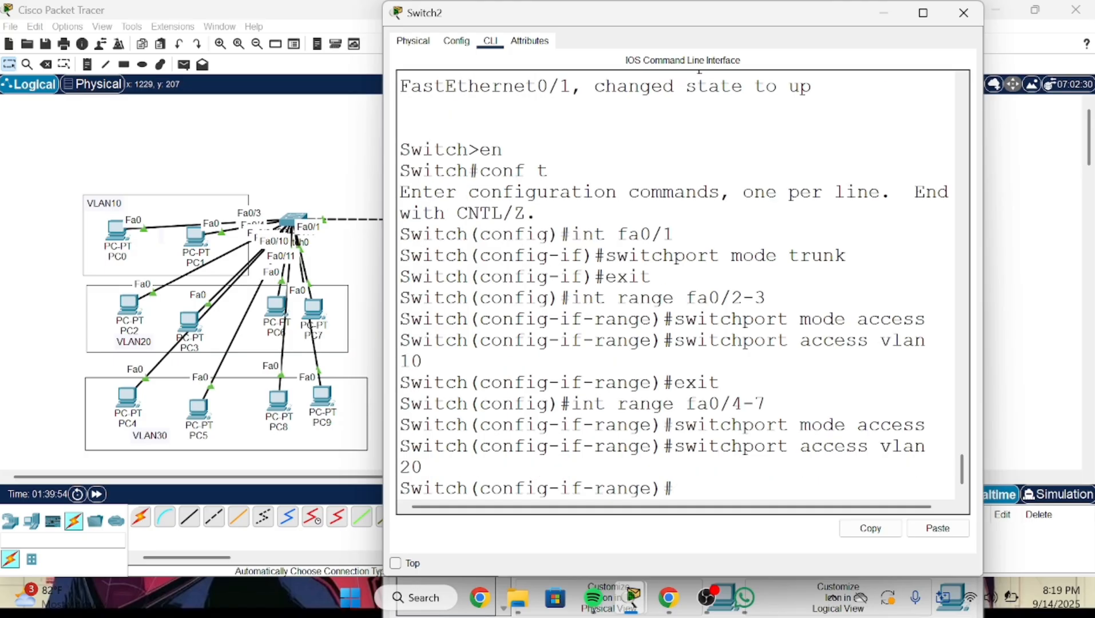
text(exit)
key(Return)
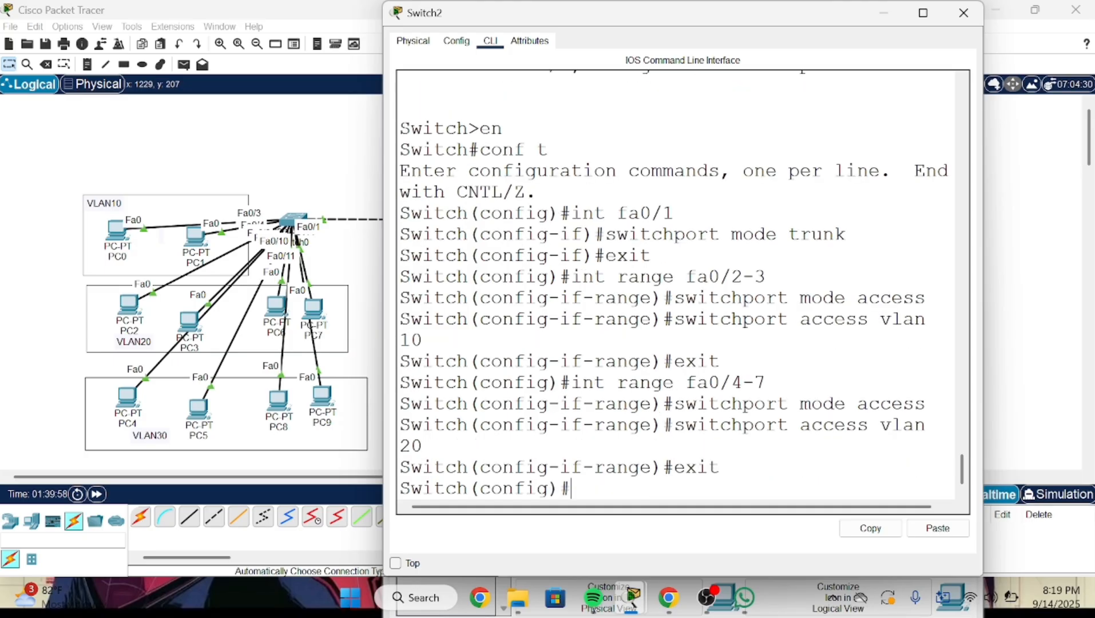
- Shift PC16, PC17, PC22 and PC23 to check their links to Switch2, and enter range configuration for Switch2's interfaces fa0/8-11
text(int range f)
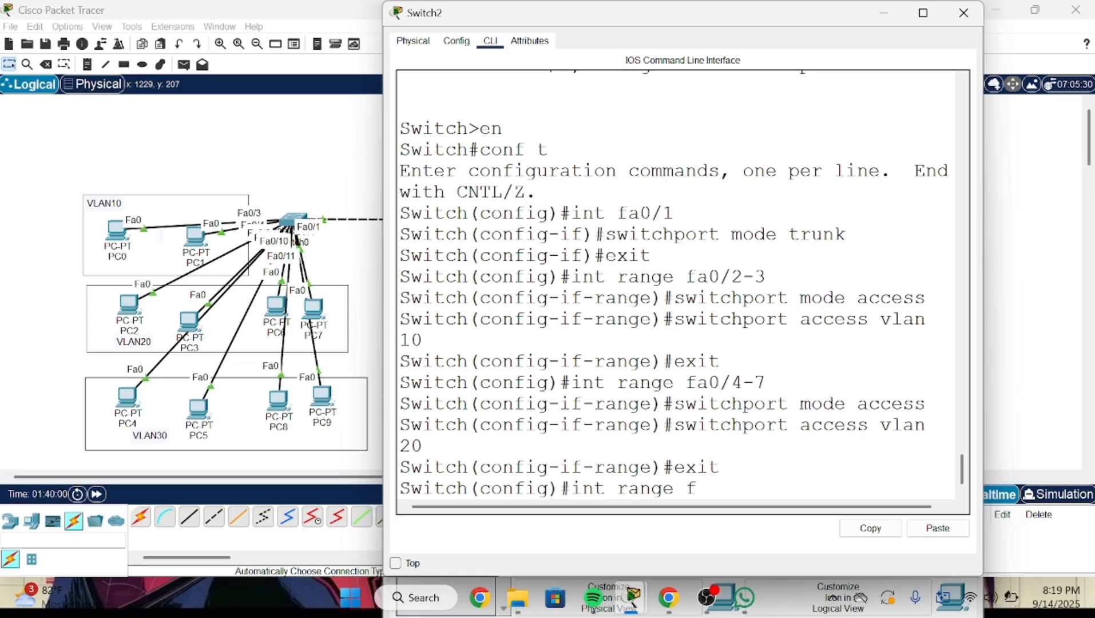
text(a0/)
click(1022, 192)
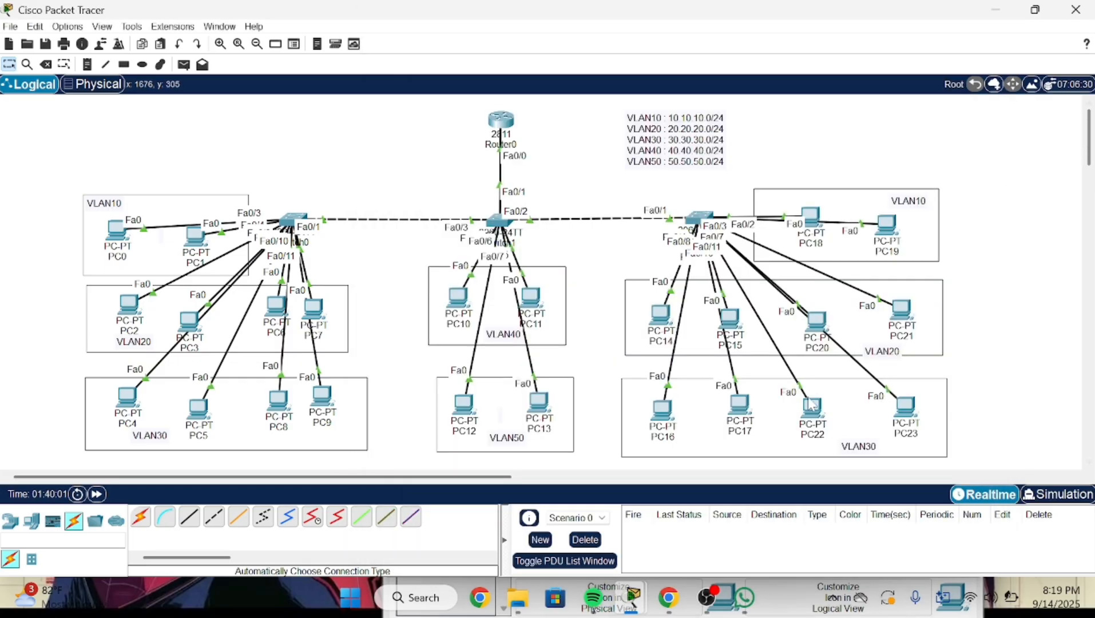
mouse_move(652, 429)
mouse_down()
mouse_move(559, 359)
mouse_move(665, 426)
mouse_up()
mouse_move(743, 409)
mouse_down()
mouse_move(824, 269)
mouse_move(761, 409)
mouse_move(512, 349)
mouse_move(765, 409)
mouse_move(751, 424)
mouse_up()
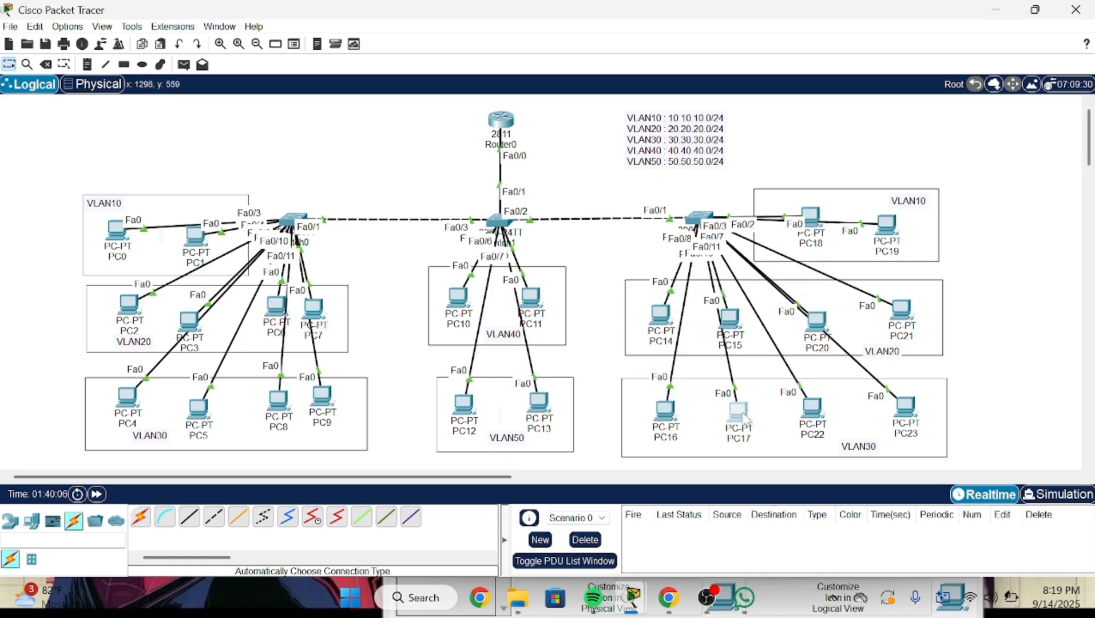
mouse_move(823, 420)
mouse_down()
mouse_move(788, 150)
mouse_move(815, 426)
mouse_move(817, 408)
mouse_up()
drag(905, 407, 893, 426)
click(699, 220)
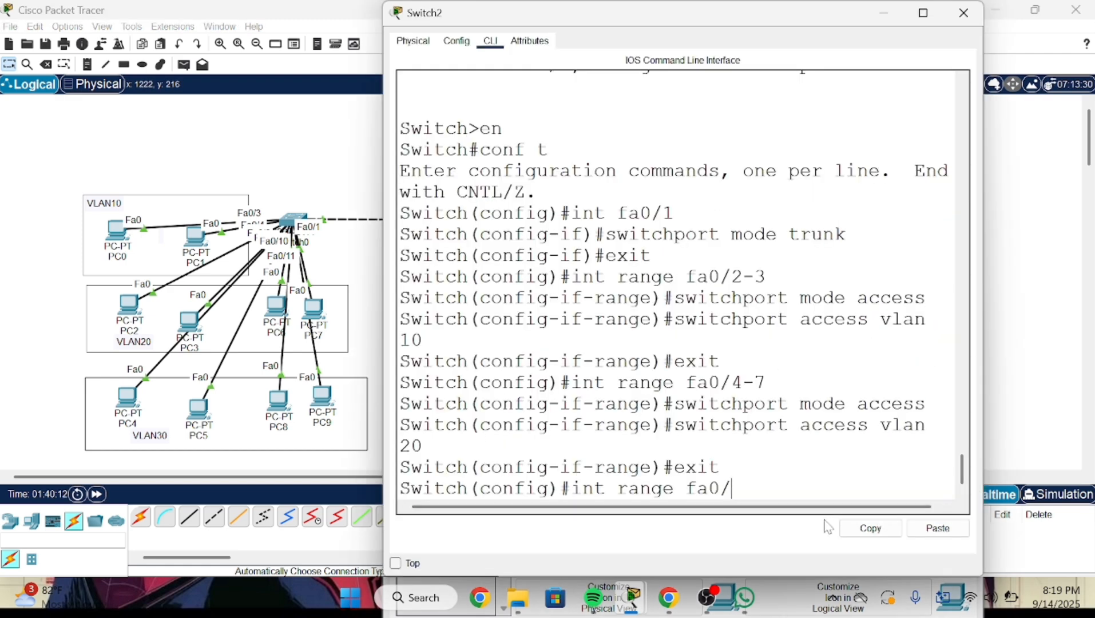
text(8-11)
key(Return)
- Set Switch2's fa0/8-11 range to access mode on VLAN 30
text(switchpo)
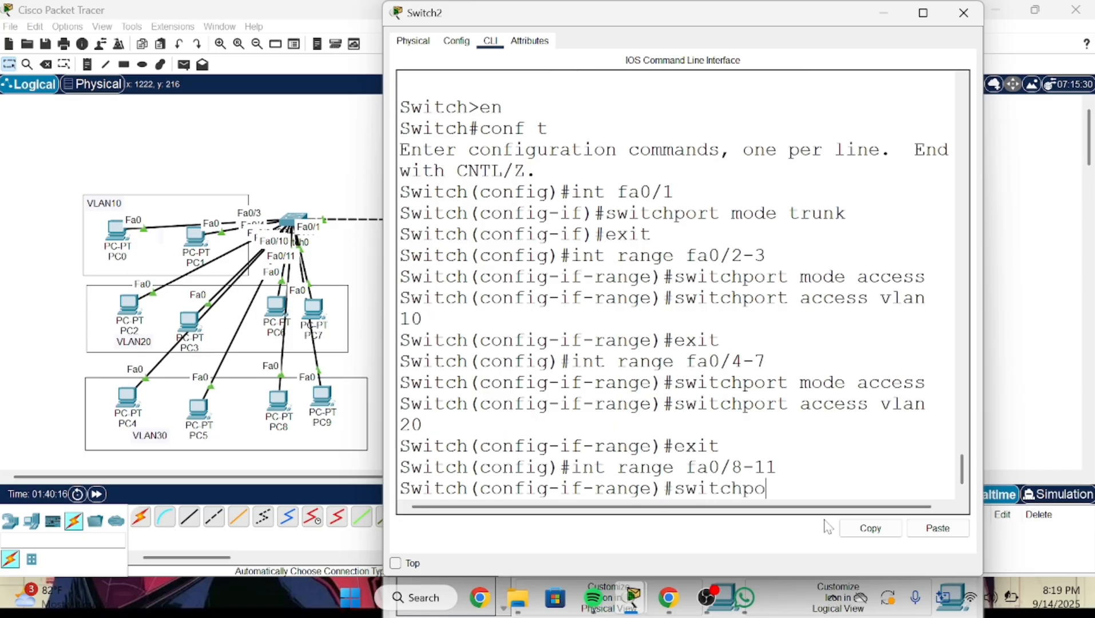
text(rt mode acc)
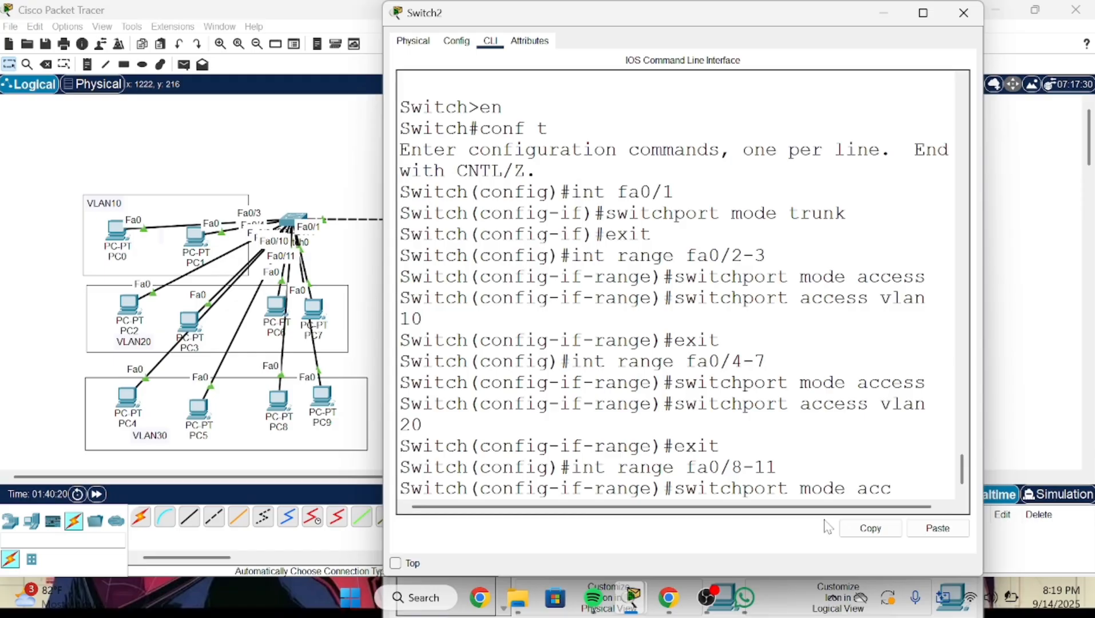
text(ess)
key(Return)
text(switch)
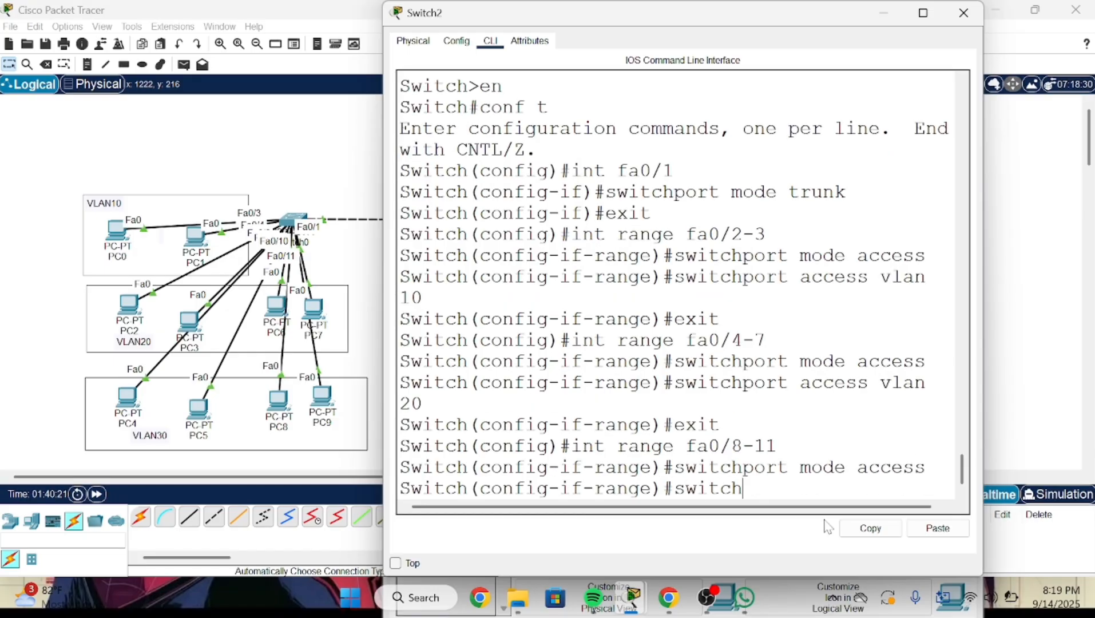
text(port acces)
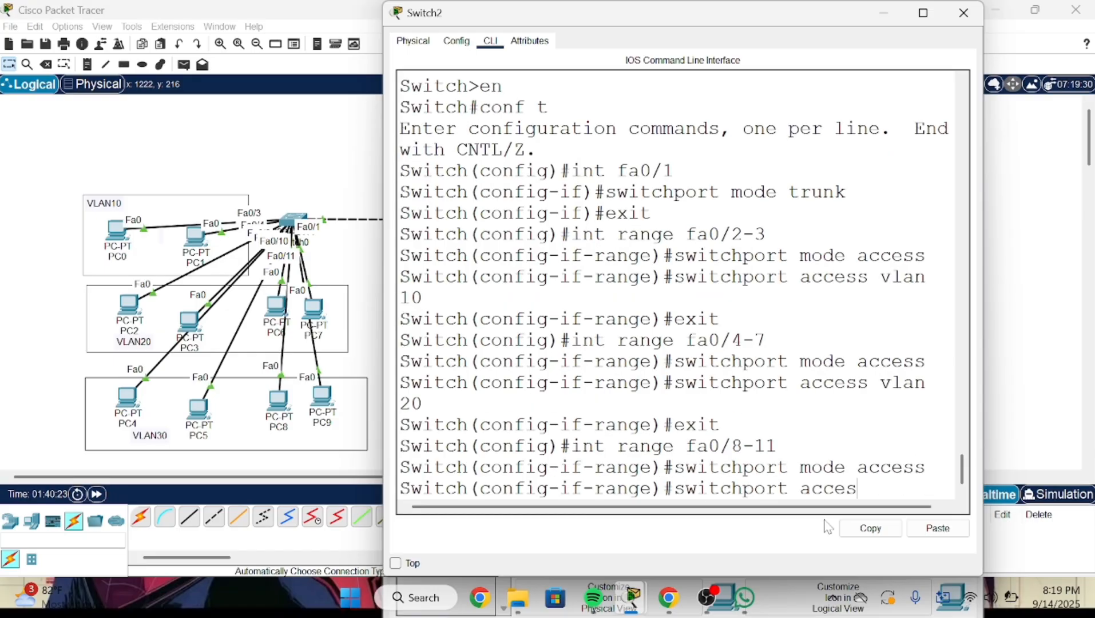
text(s vlan 30)
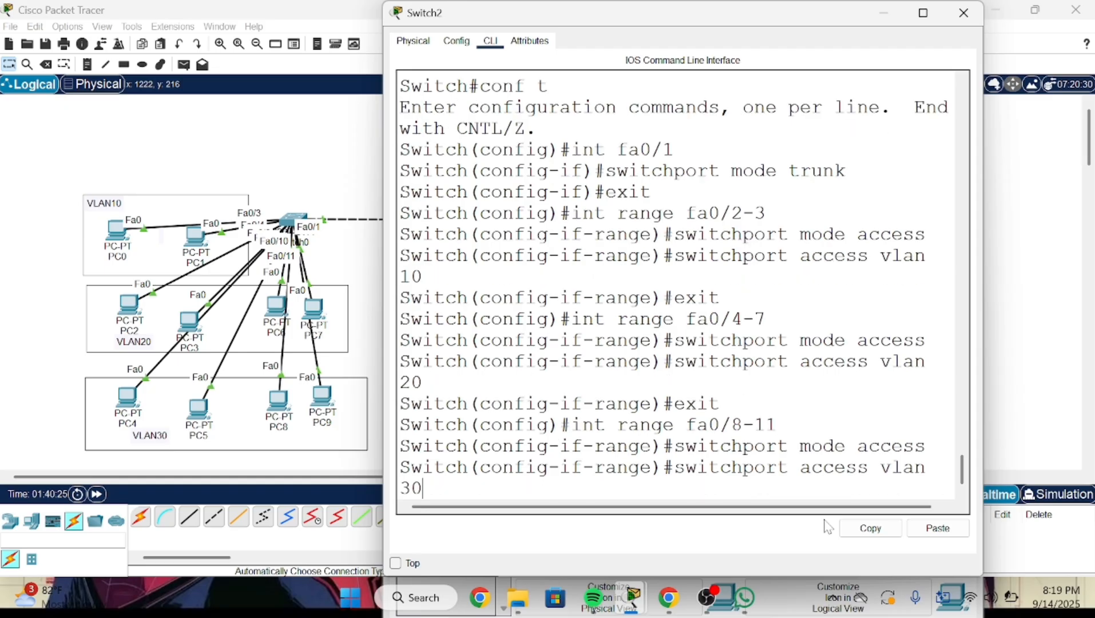
key(Return)
- Show Switch2's brief VLAN table from configuration mode and widen the window to check the ports assigned to VLANs 10, 20 and 30
text(do)
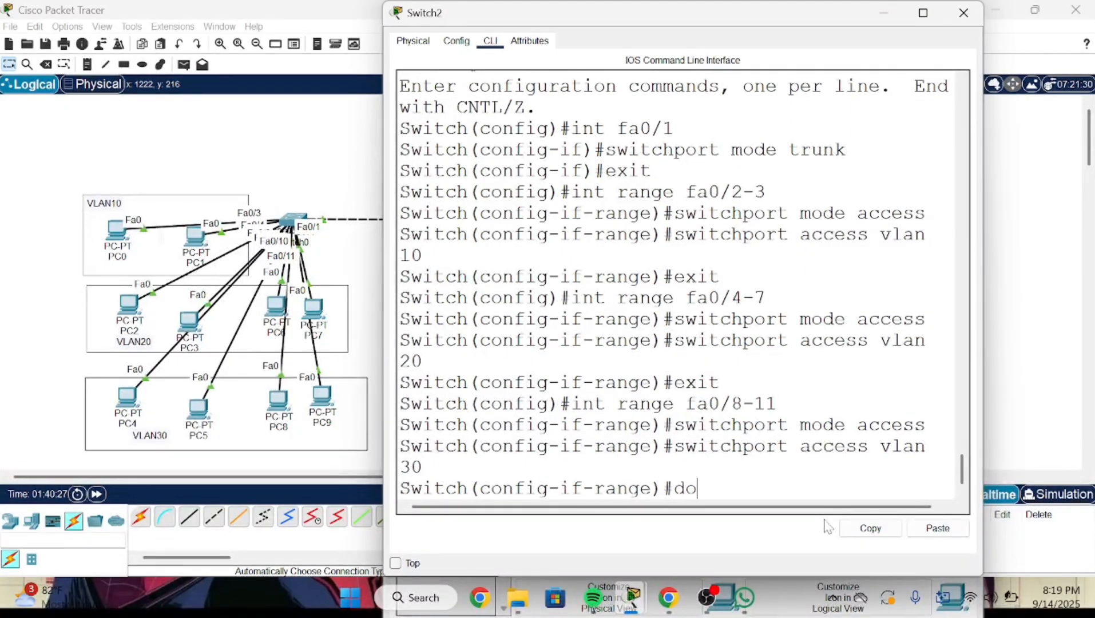
text( show vlan brief)
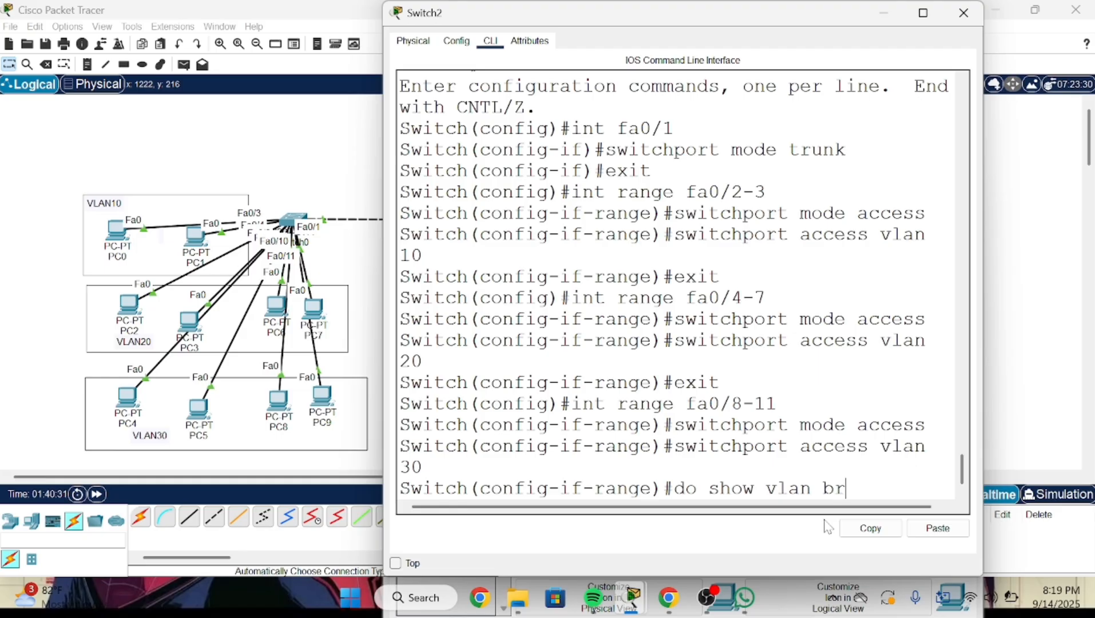
key(Return)
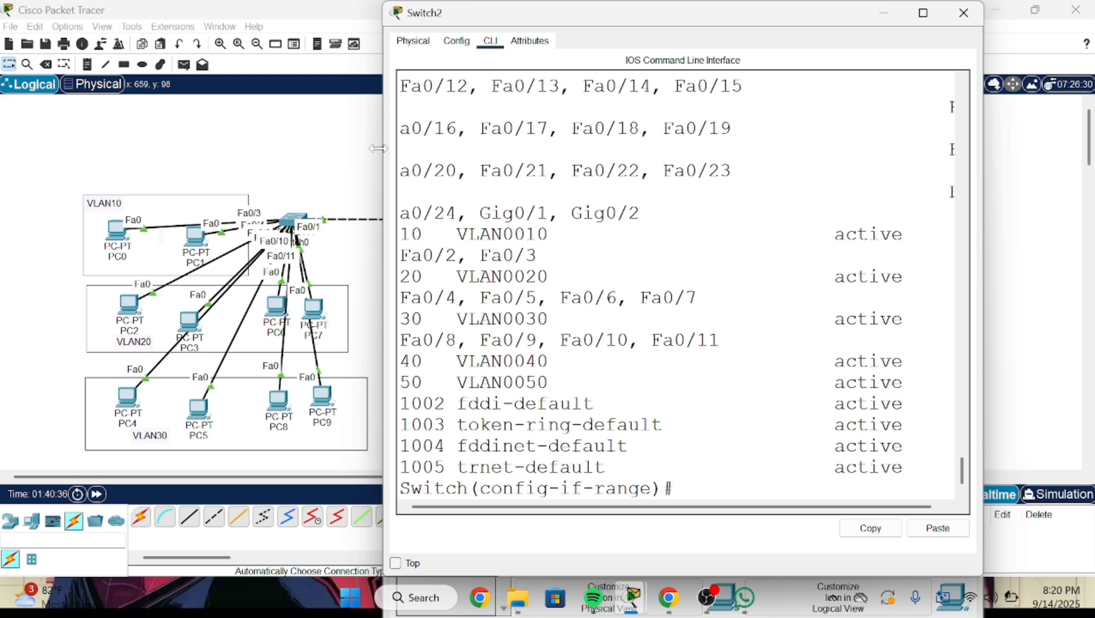
drag(382, 149, 36, 143)
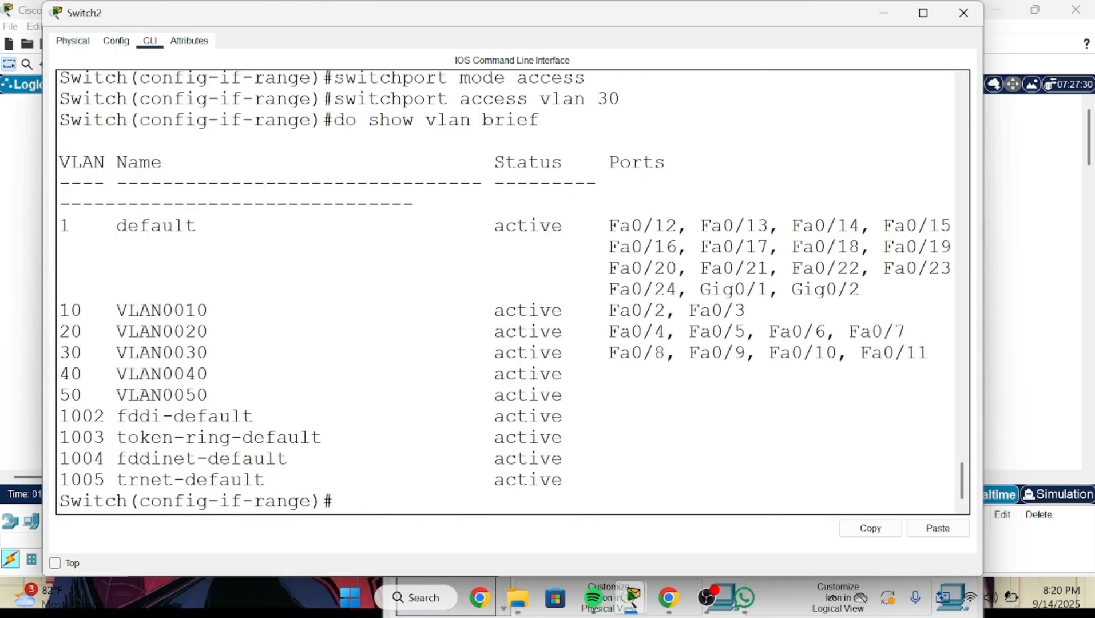
drag(139, 309, 836, 353)
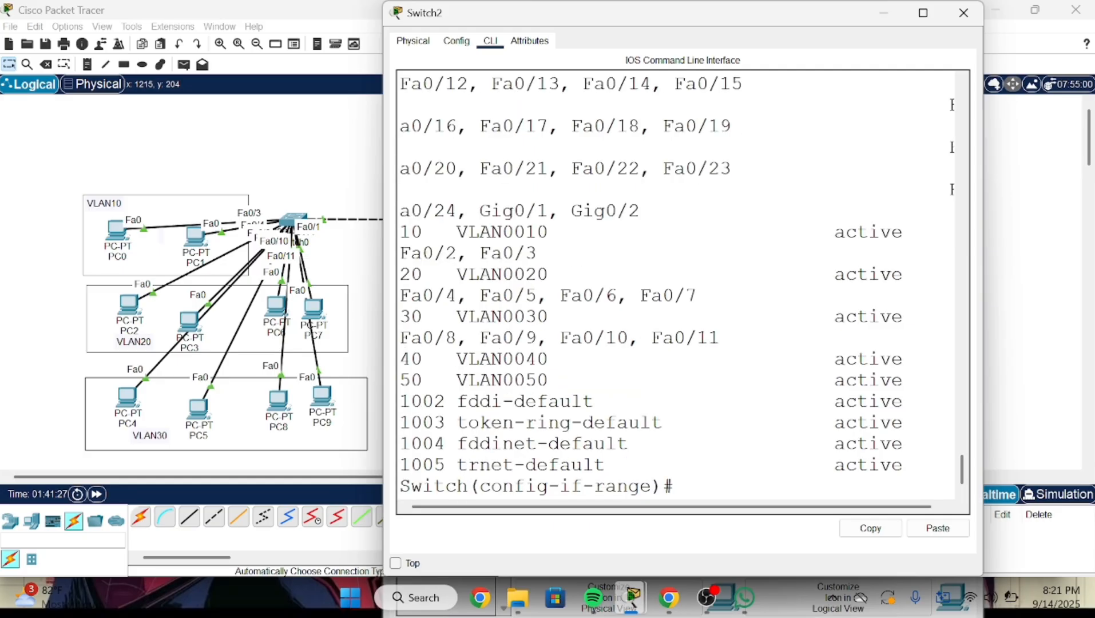